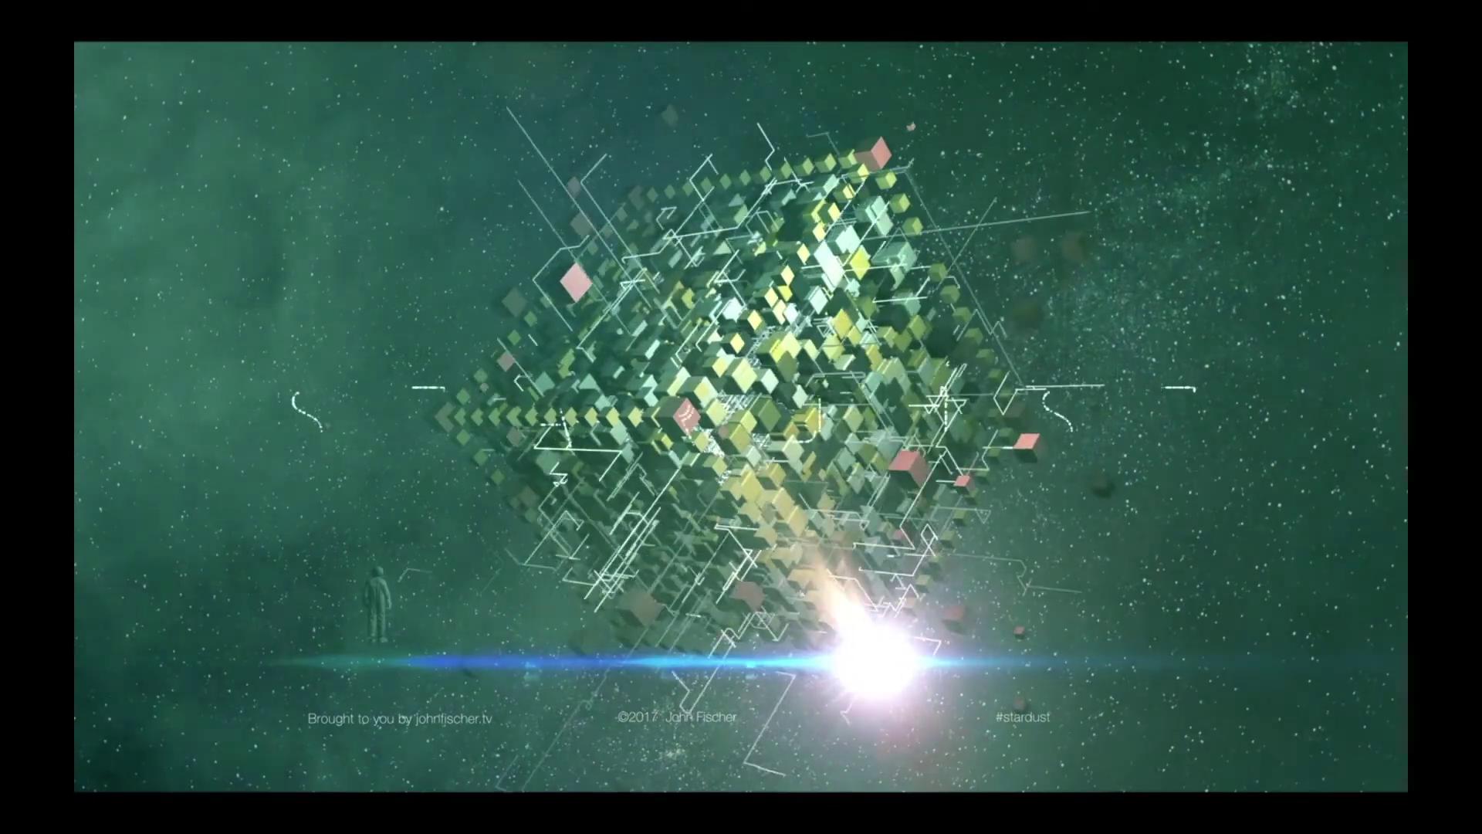
Quit the video player, switch to After Effects and create a new composition named Alien Cube
key(super+q)
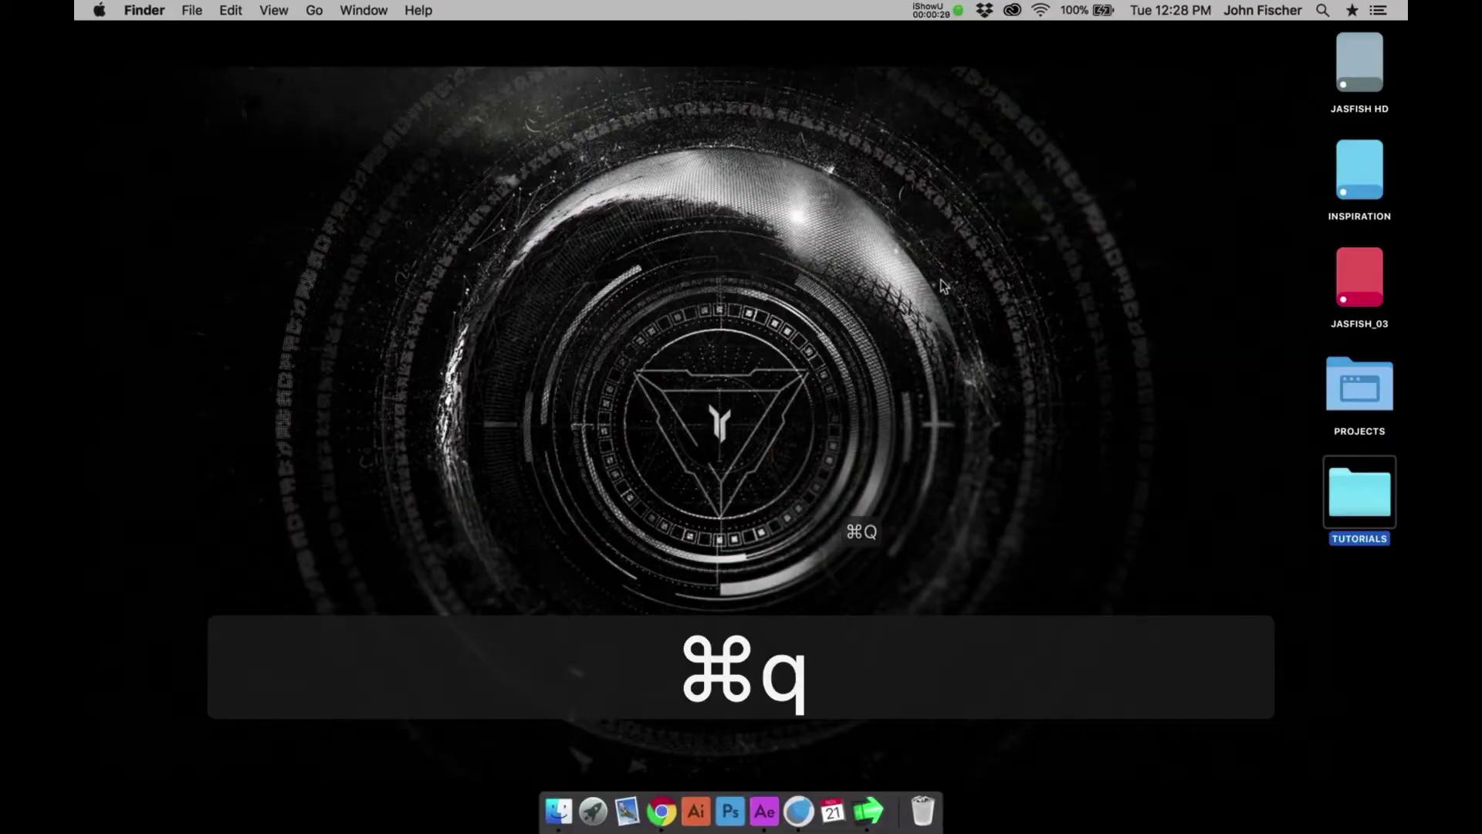
click(768, 811)
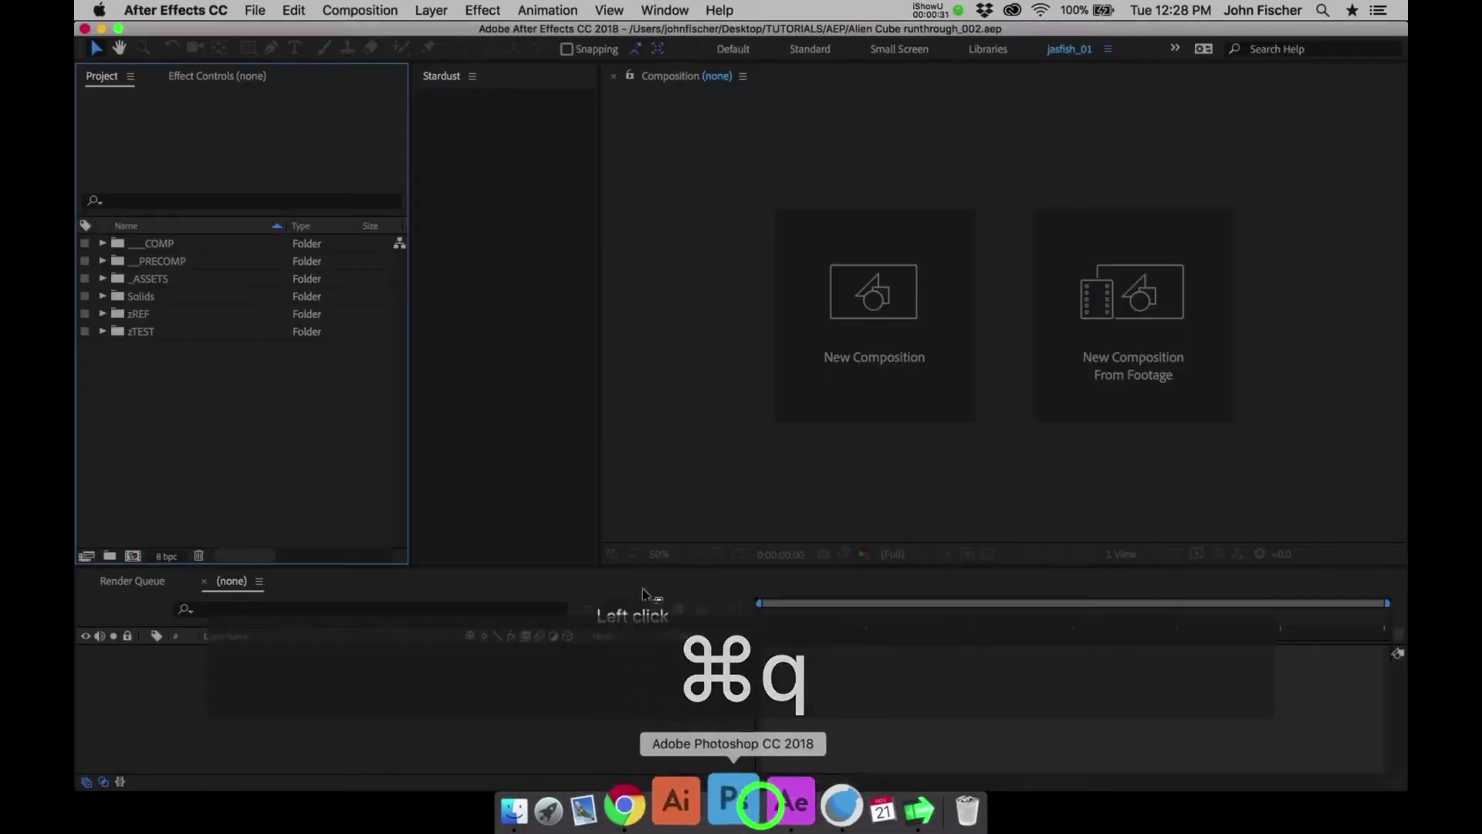
key(super+n)
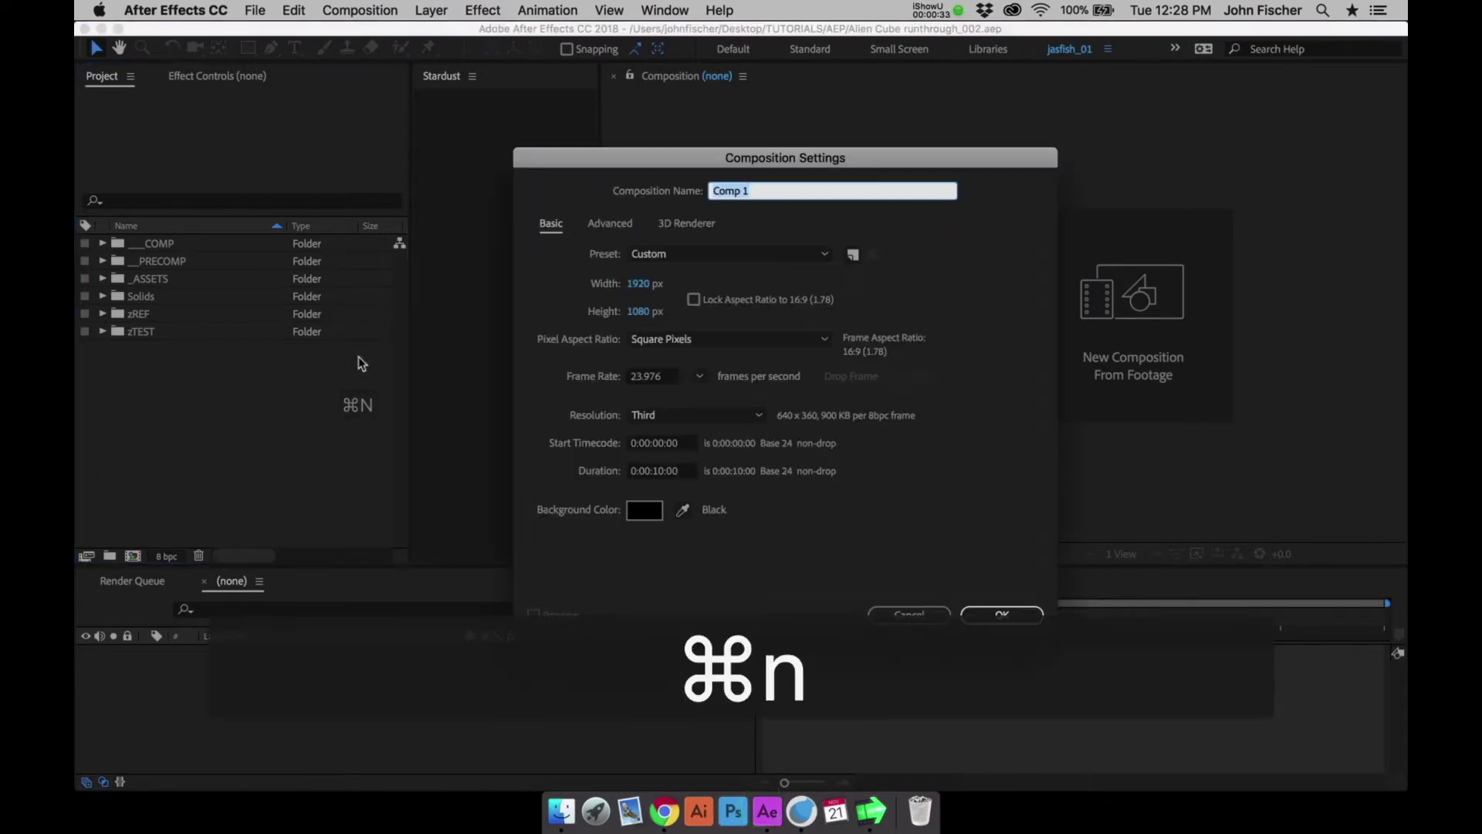
text(Alien Cube)
key(Return)
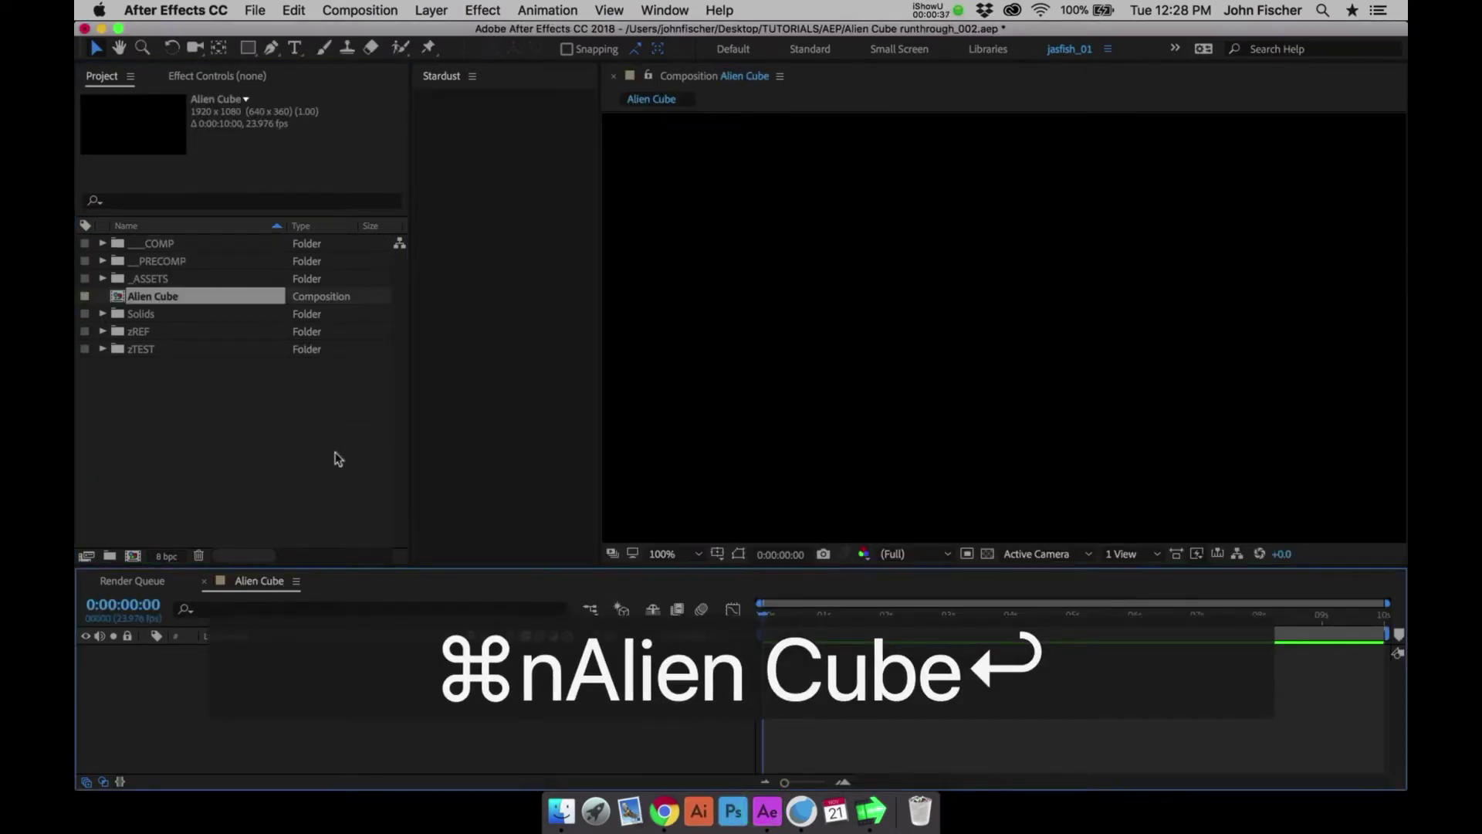
Create a new solid layer named Stardust in the Alien Cube composition
key(super+y)
text(Sta)
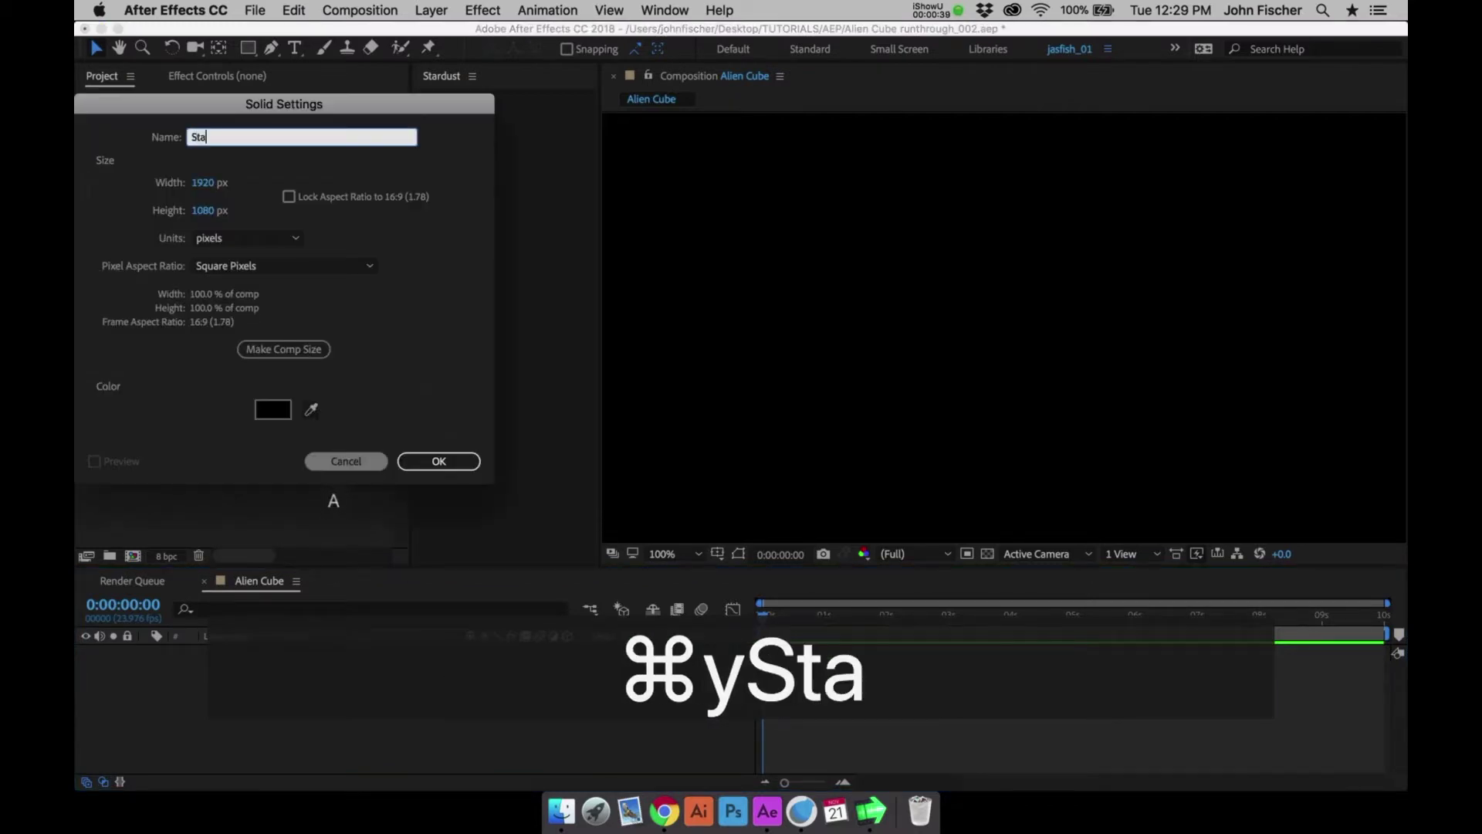
text(rdust)
key(Return)
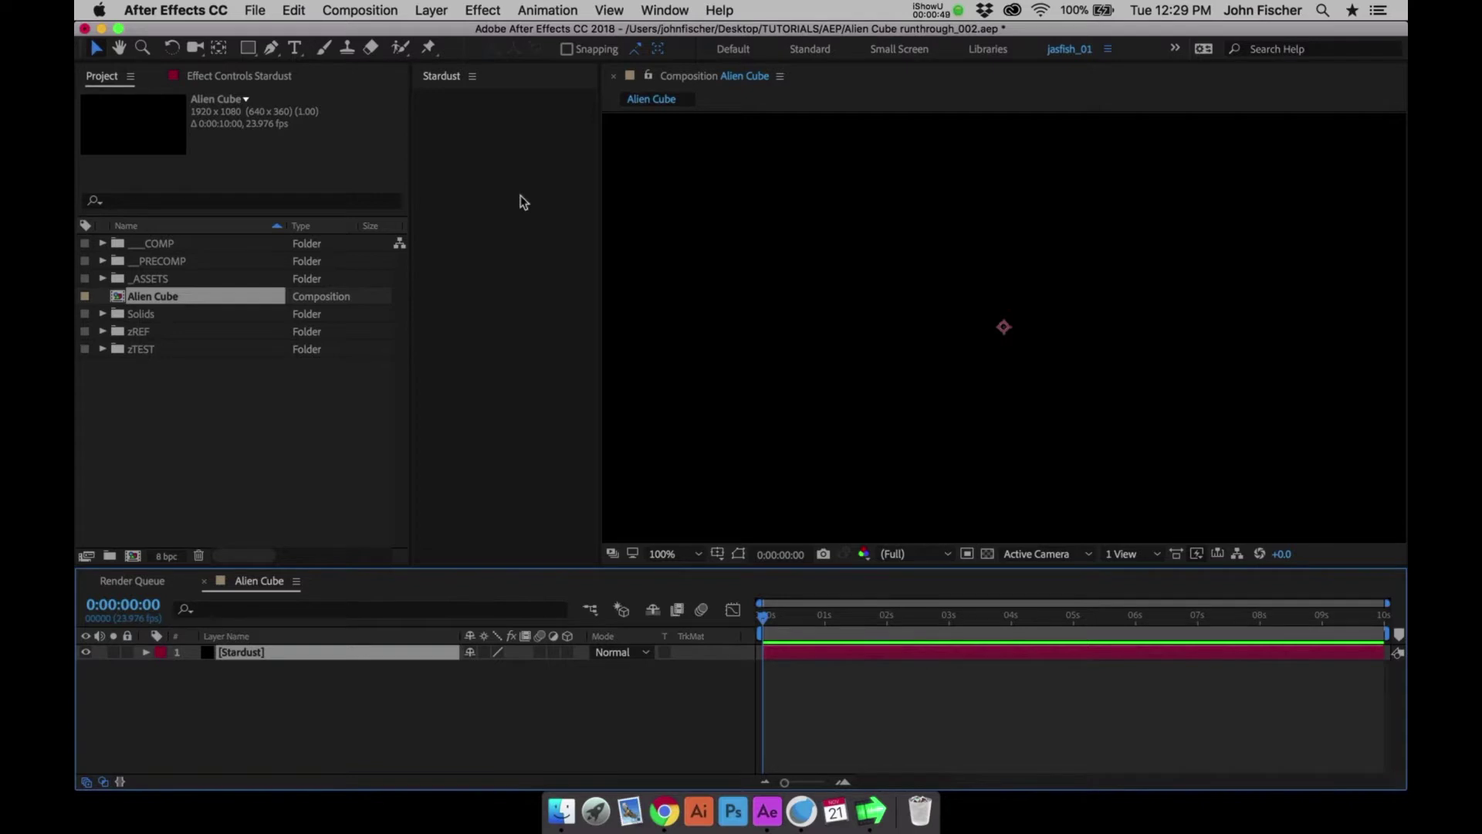
Apply the Superluminal Stardust effect to the solid and move the current time to 0:00:01:03
click(488, 10)
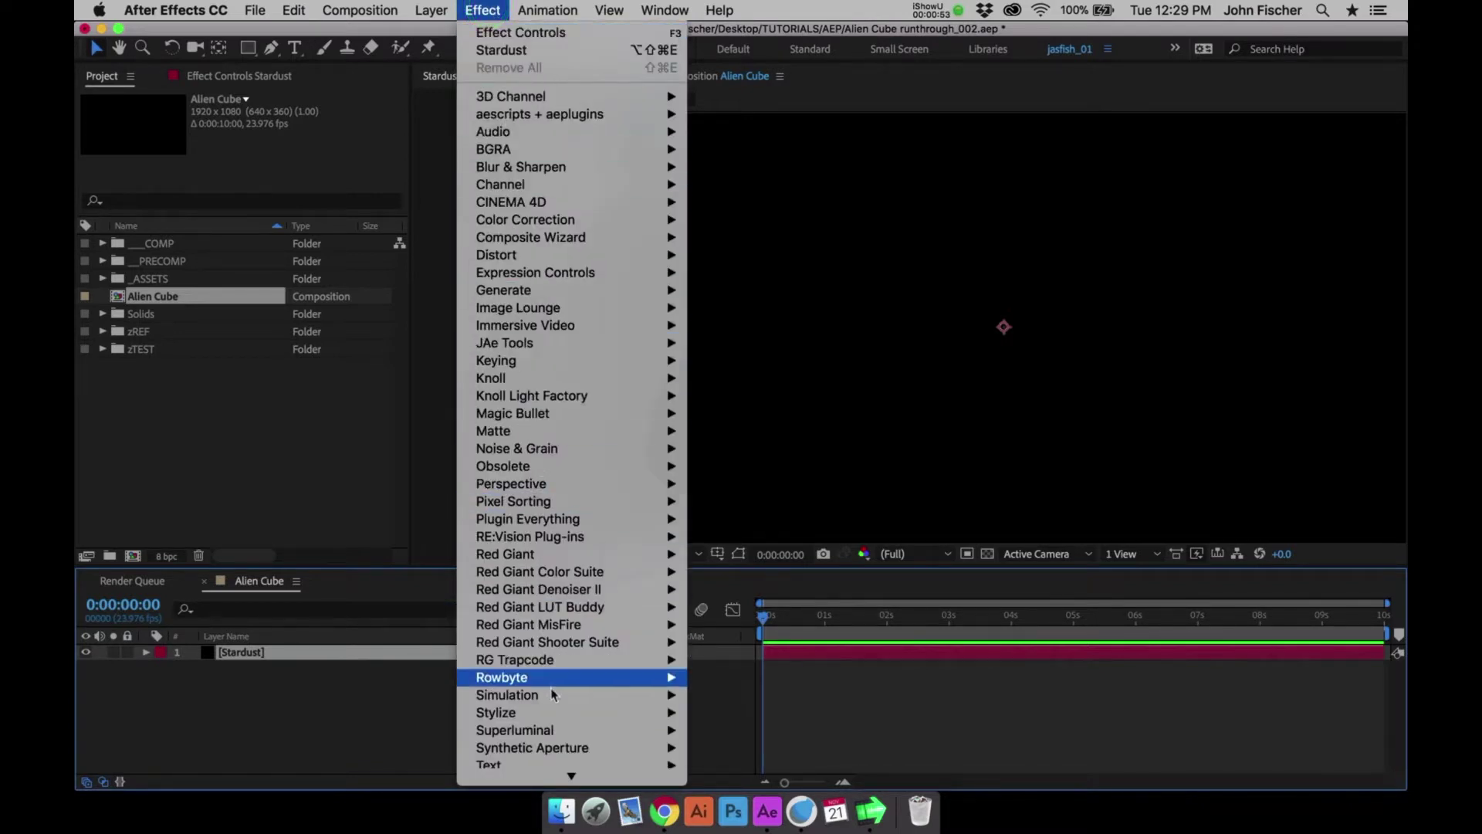
mouse_move(562, 735)
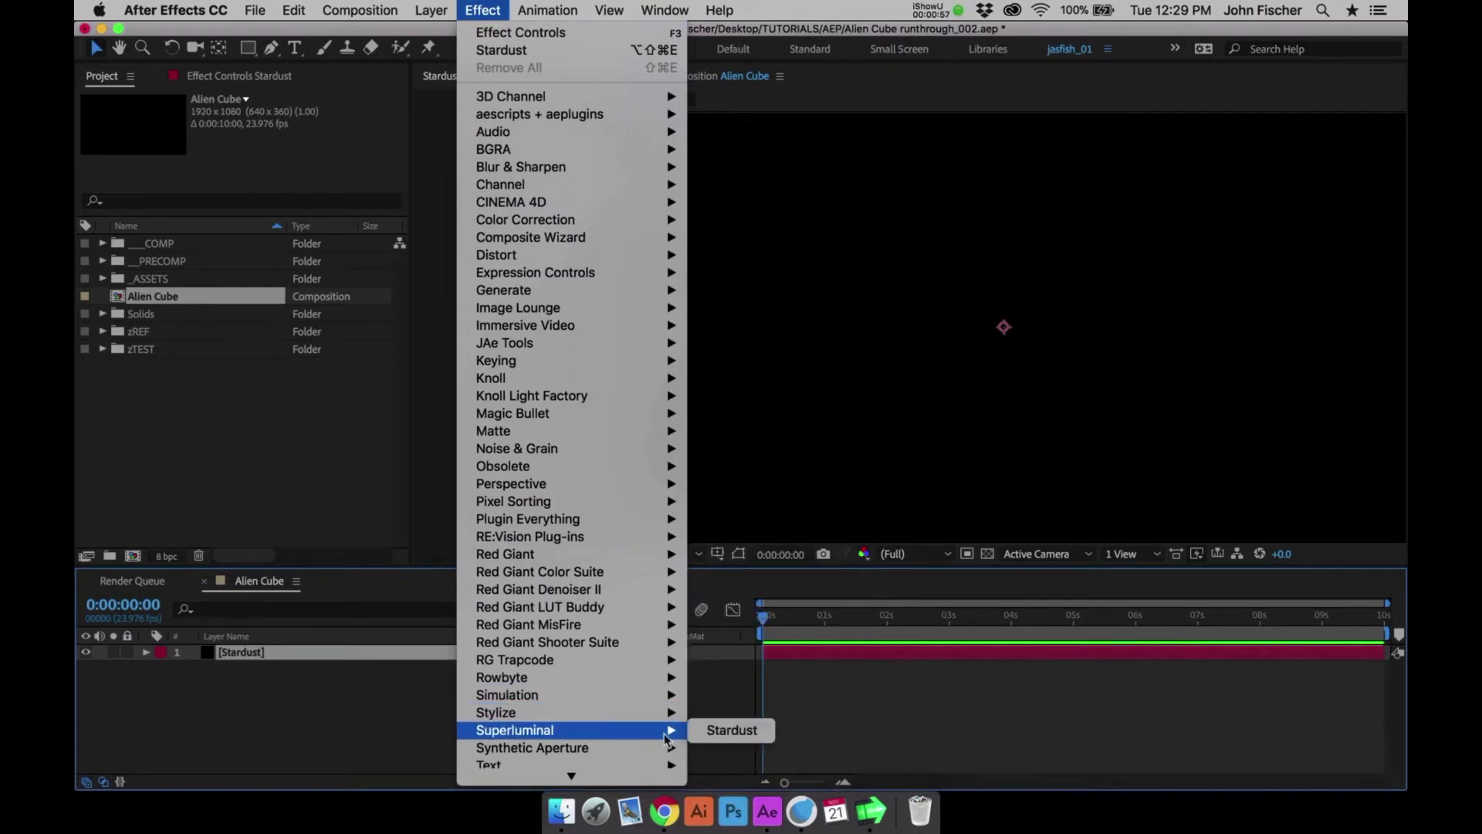
click(713, 731)
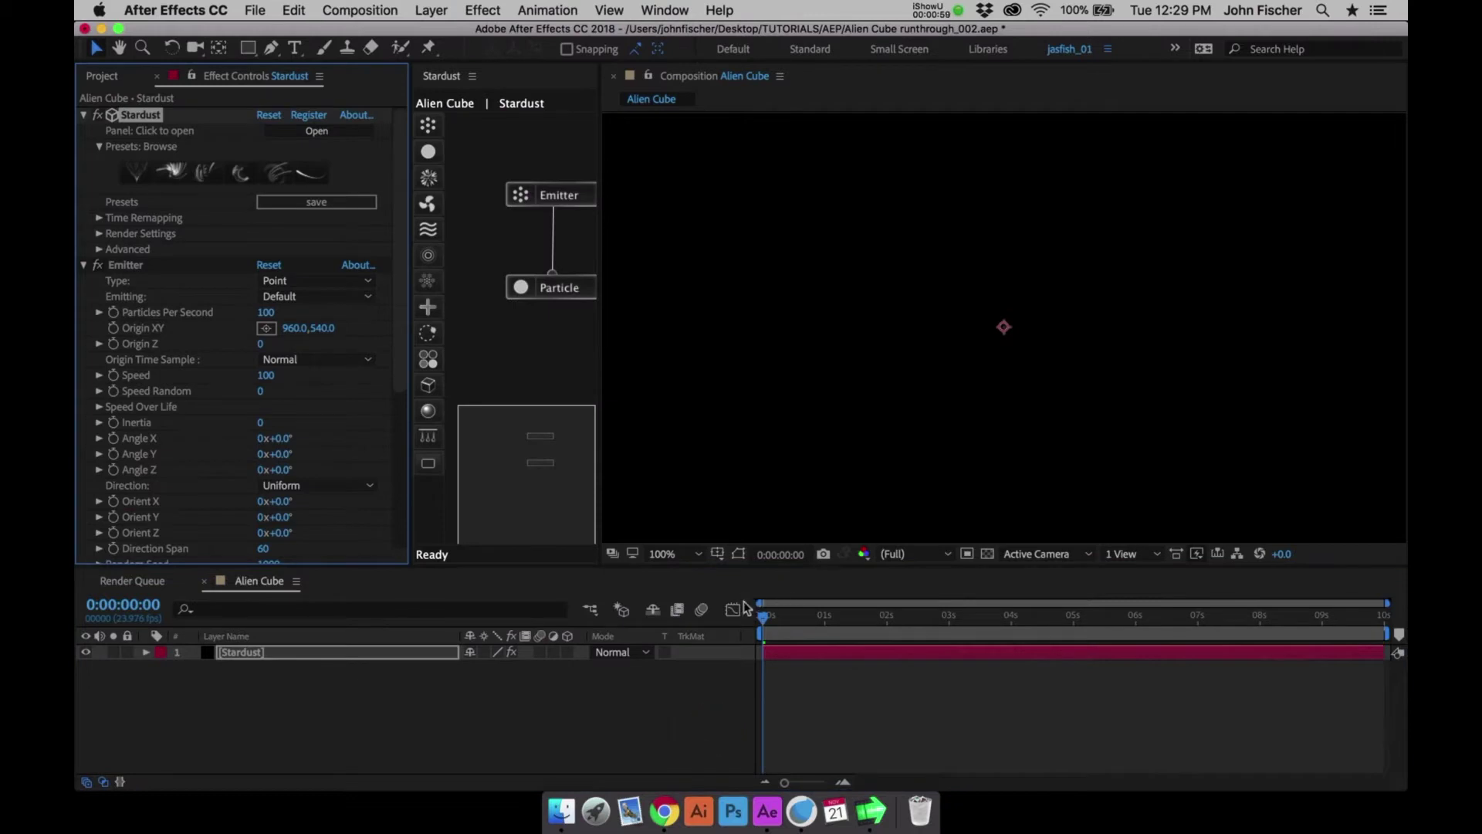
drag(772, 615, 831, 617)
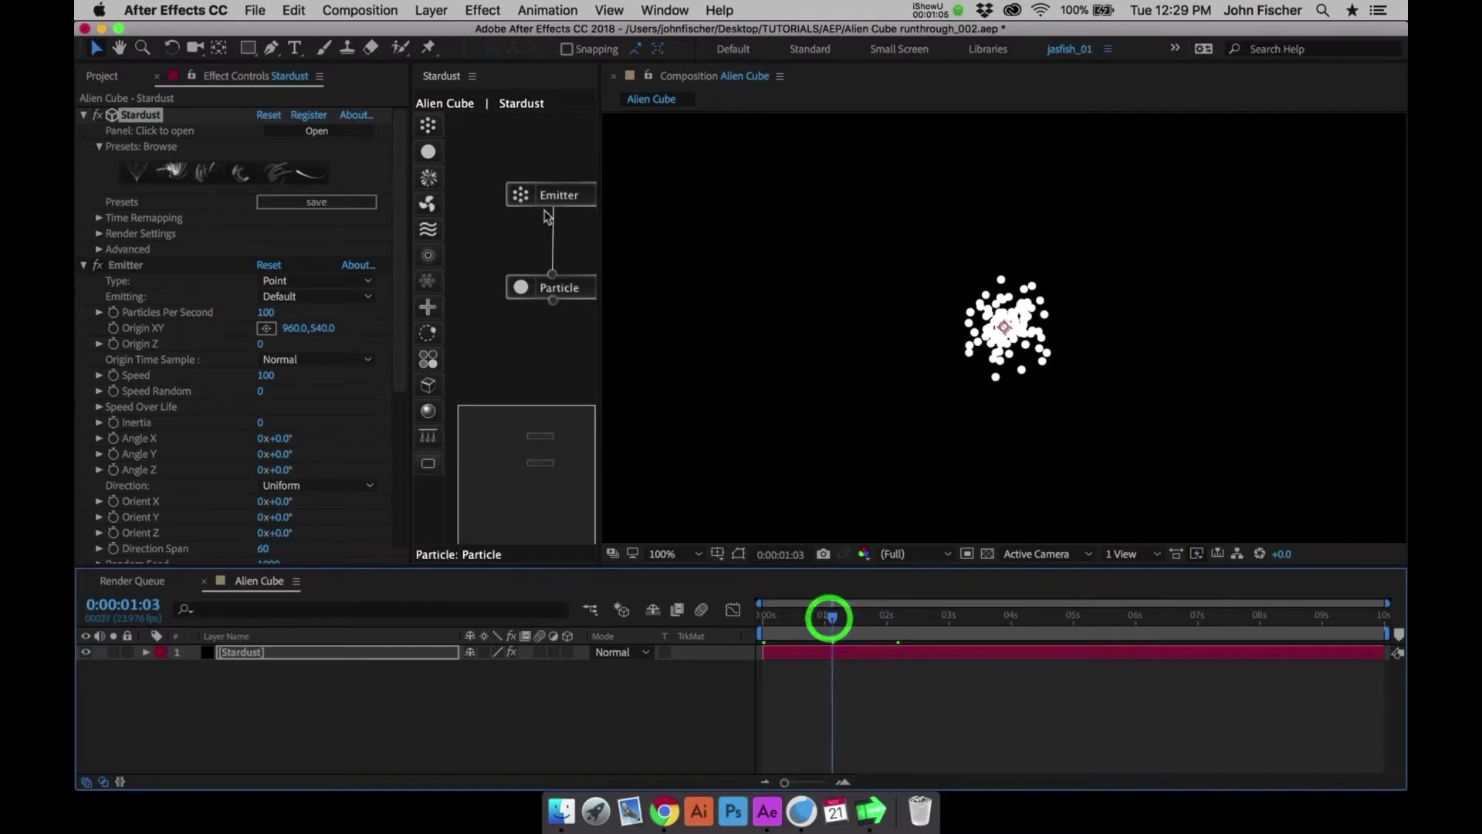
Reposition the Emitter and Particle nodes so that the Particle node sits directly below the Emitter in the Stardust graph
click(525, 192)
click(522, 288)
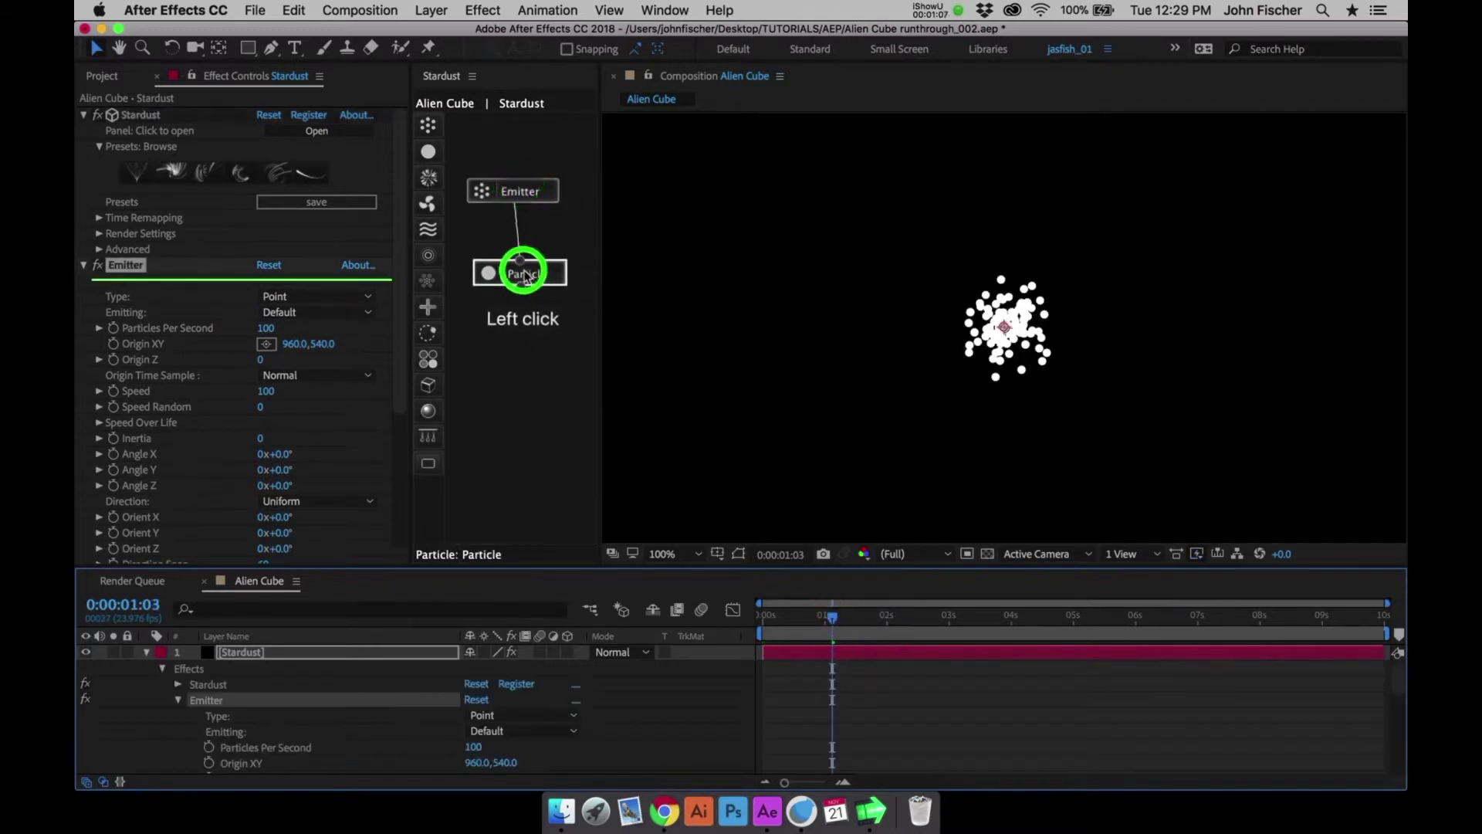
drag(524, 271, 519, 250)
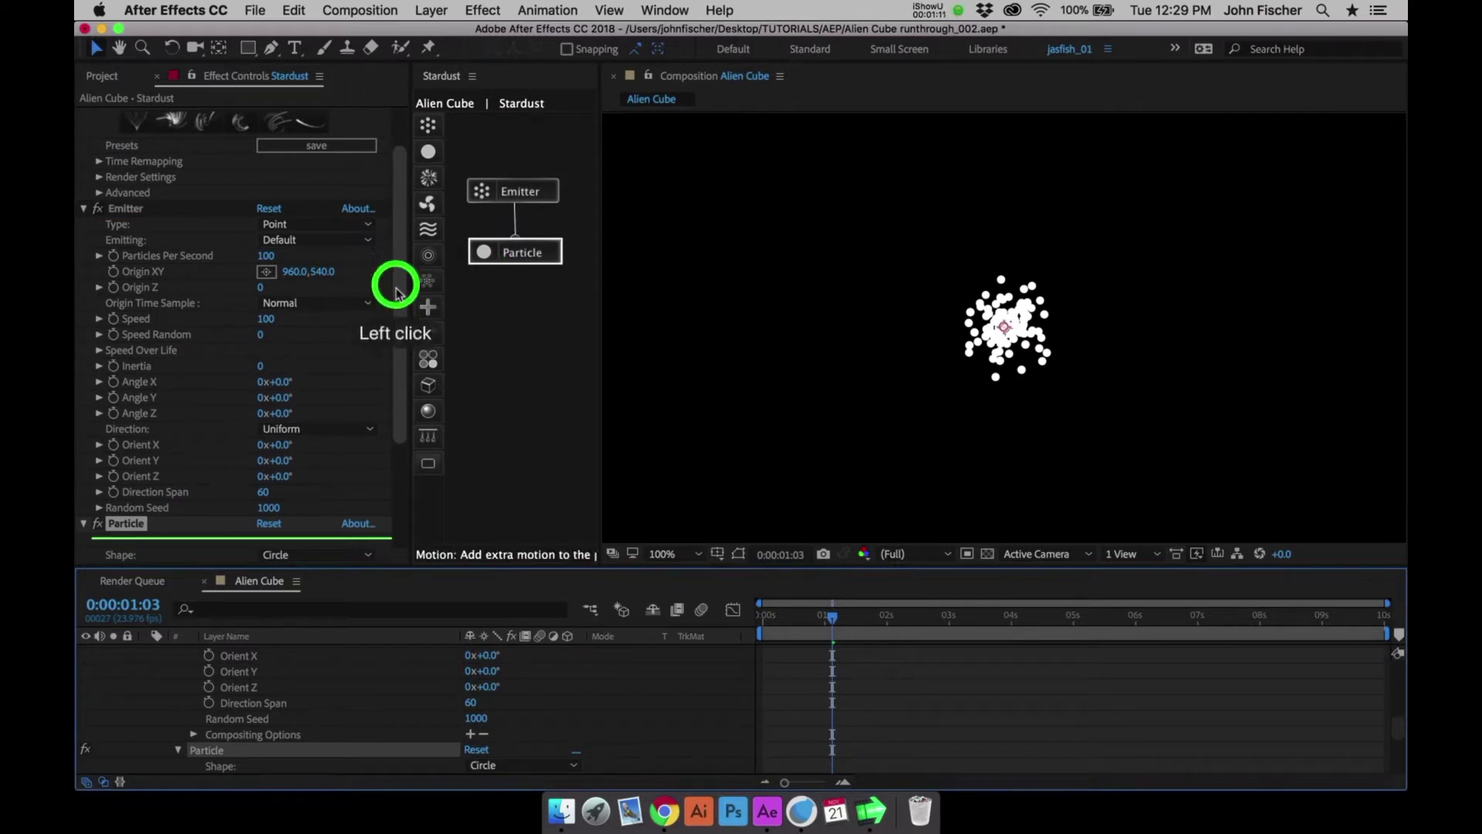
Rename the Emitter effect as Emitter_main cube
drag(394, 291, 396, 255)
click(128, 256)
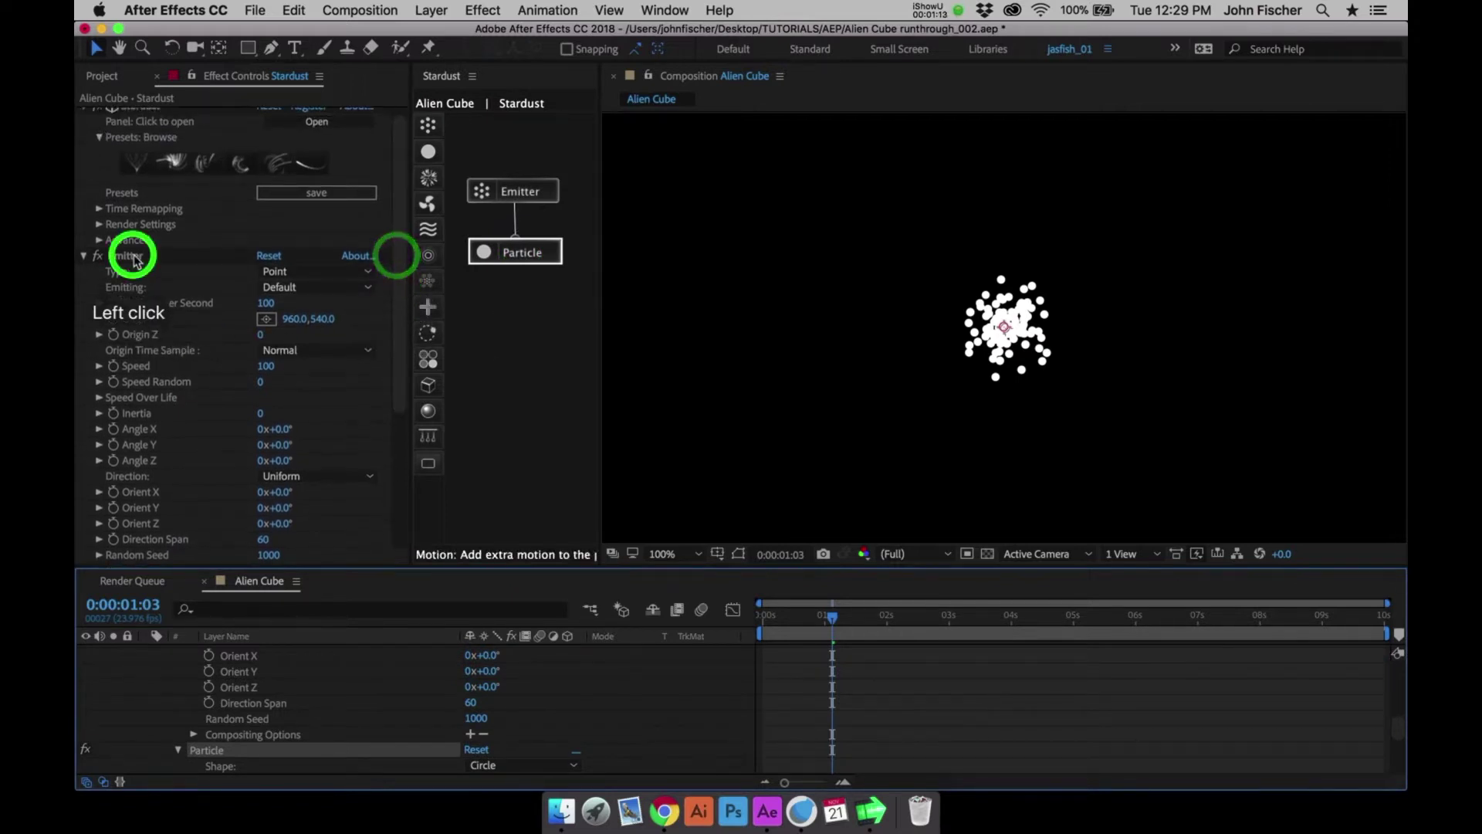
key(Return)
key(Down)
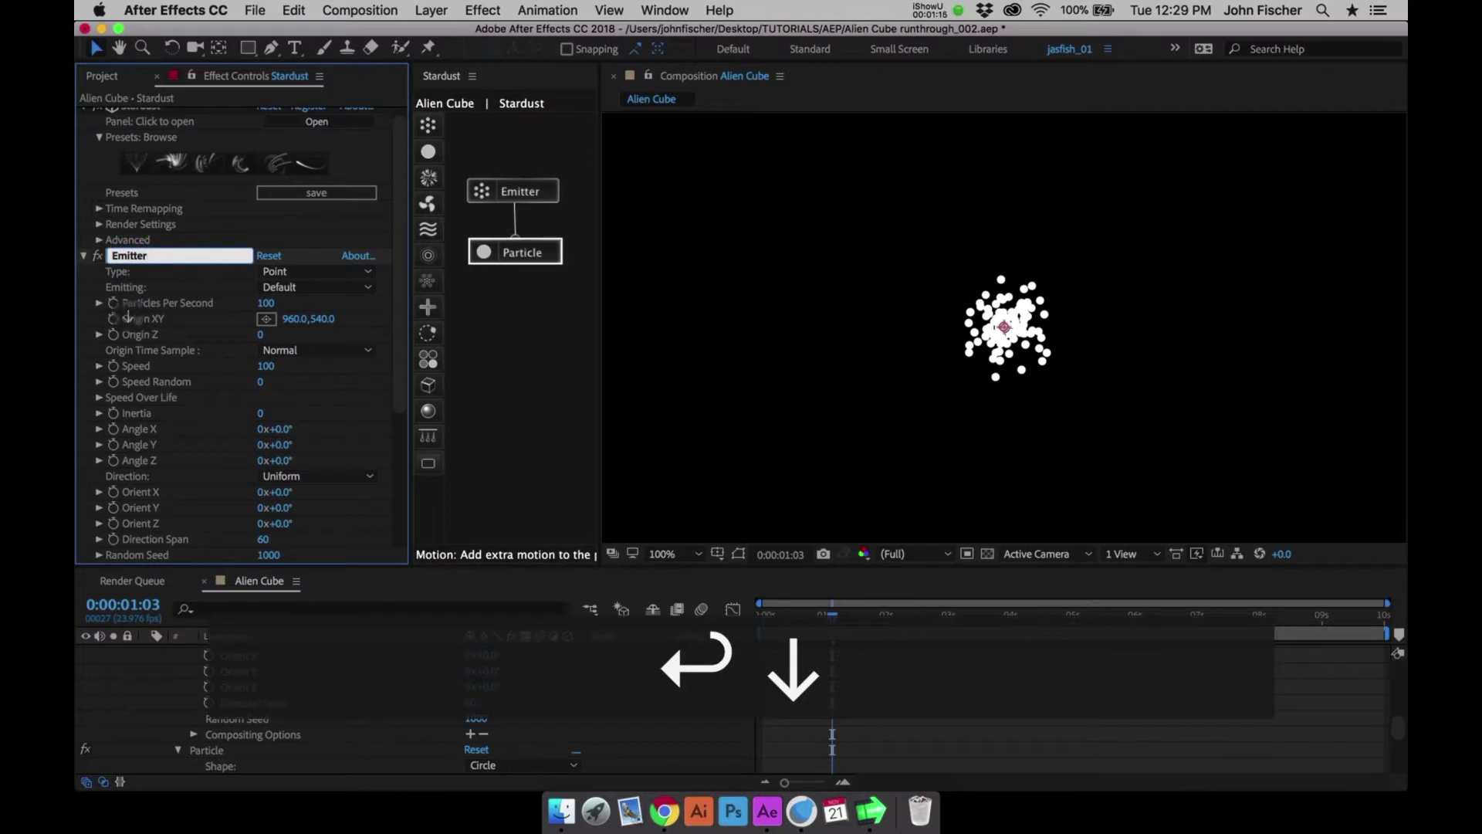
text(_mian cube)
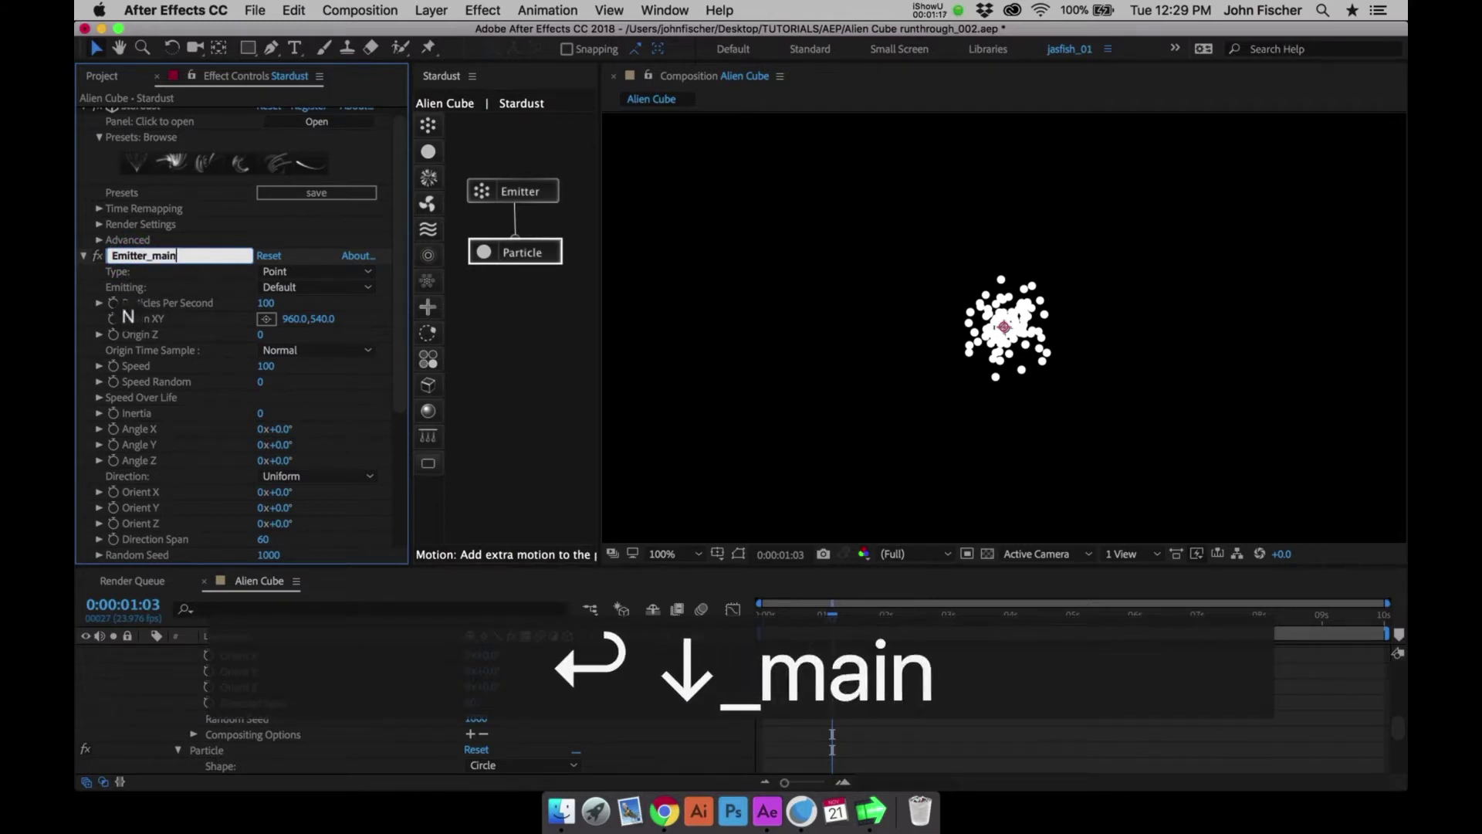
key(Return)
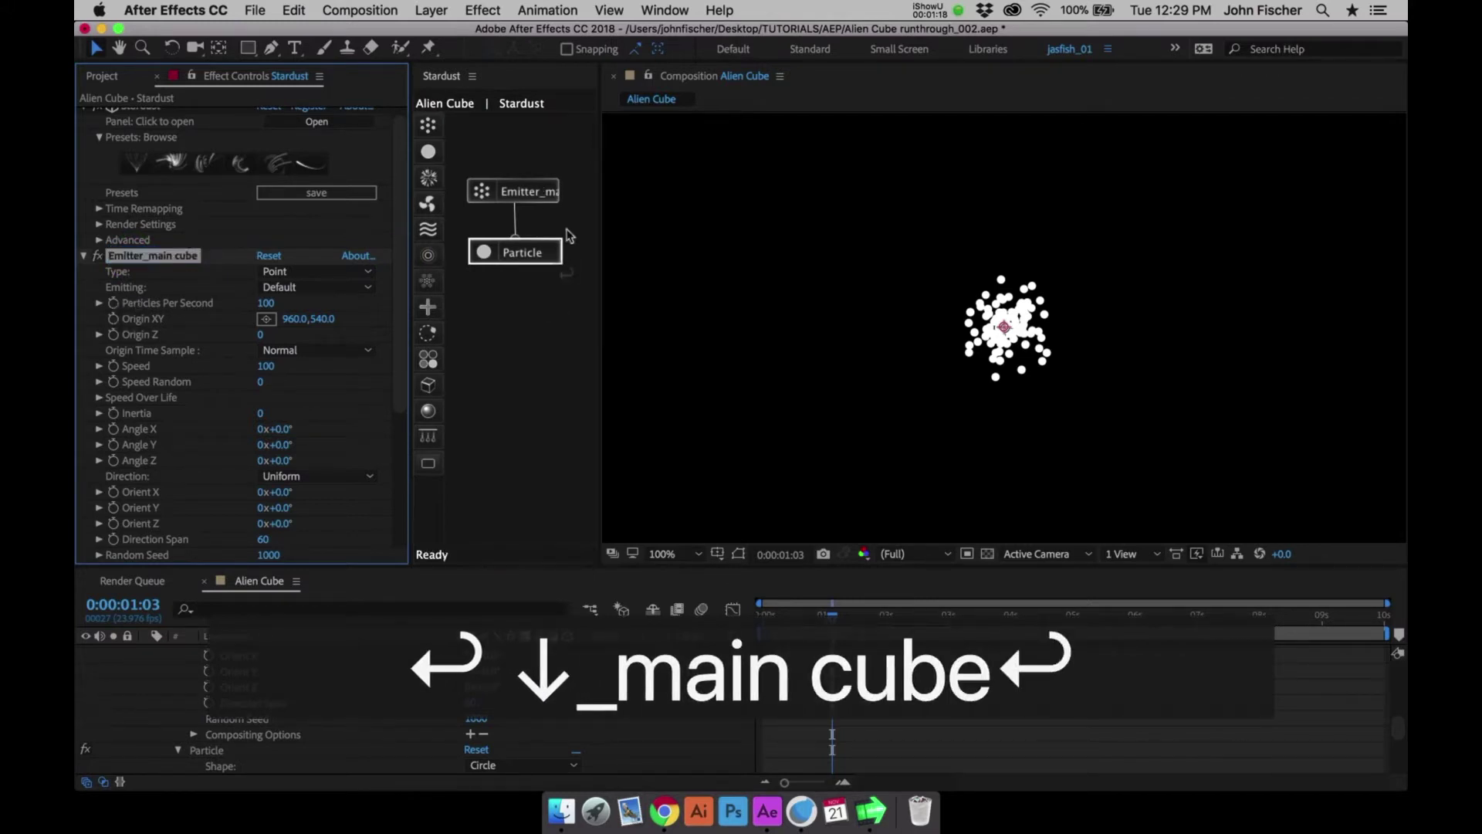
Rename the Particle effect as Particle_main cube
click(536, 249)
click(132, 525)
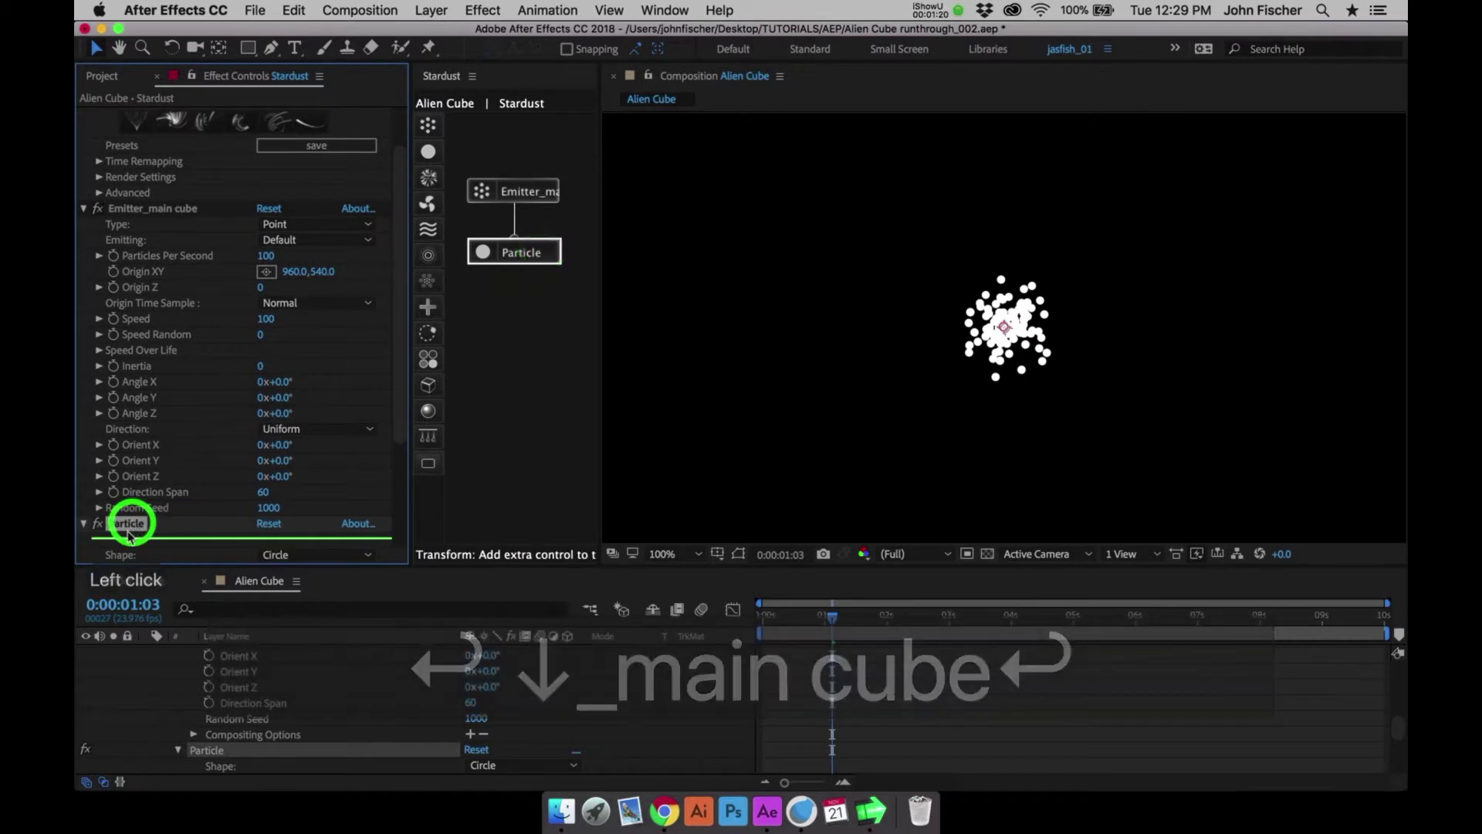
key(Return)
key(Down)
text(_)
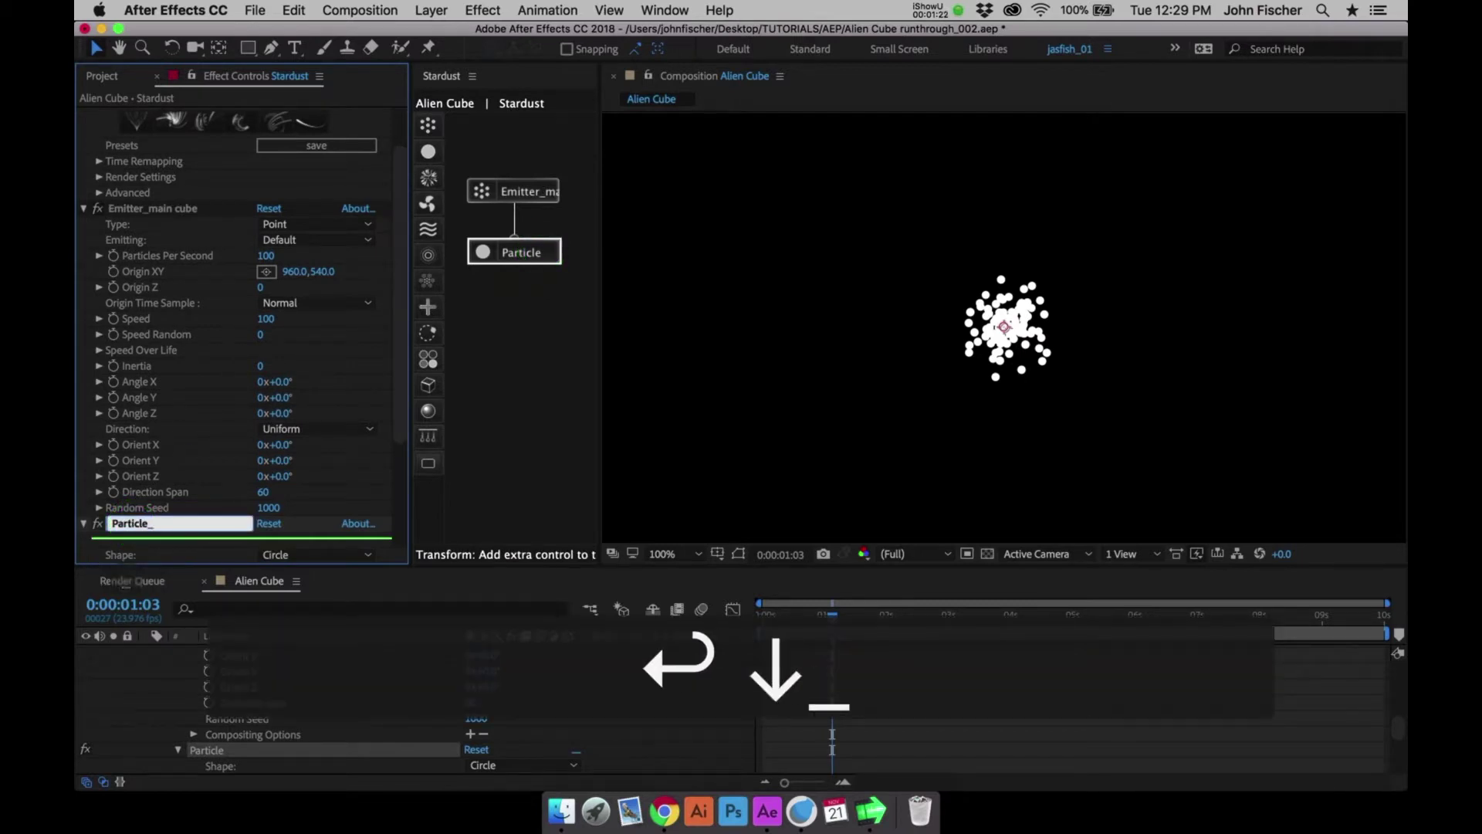
text(main cub)
key(BackSpace)
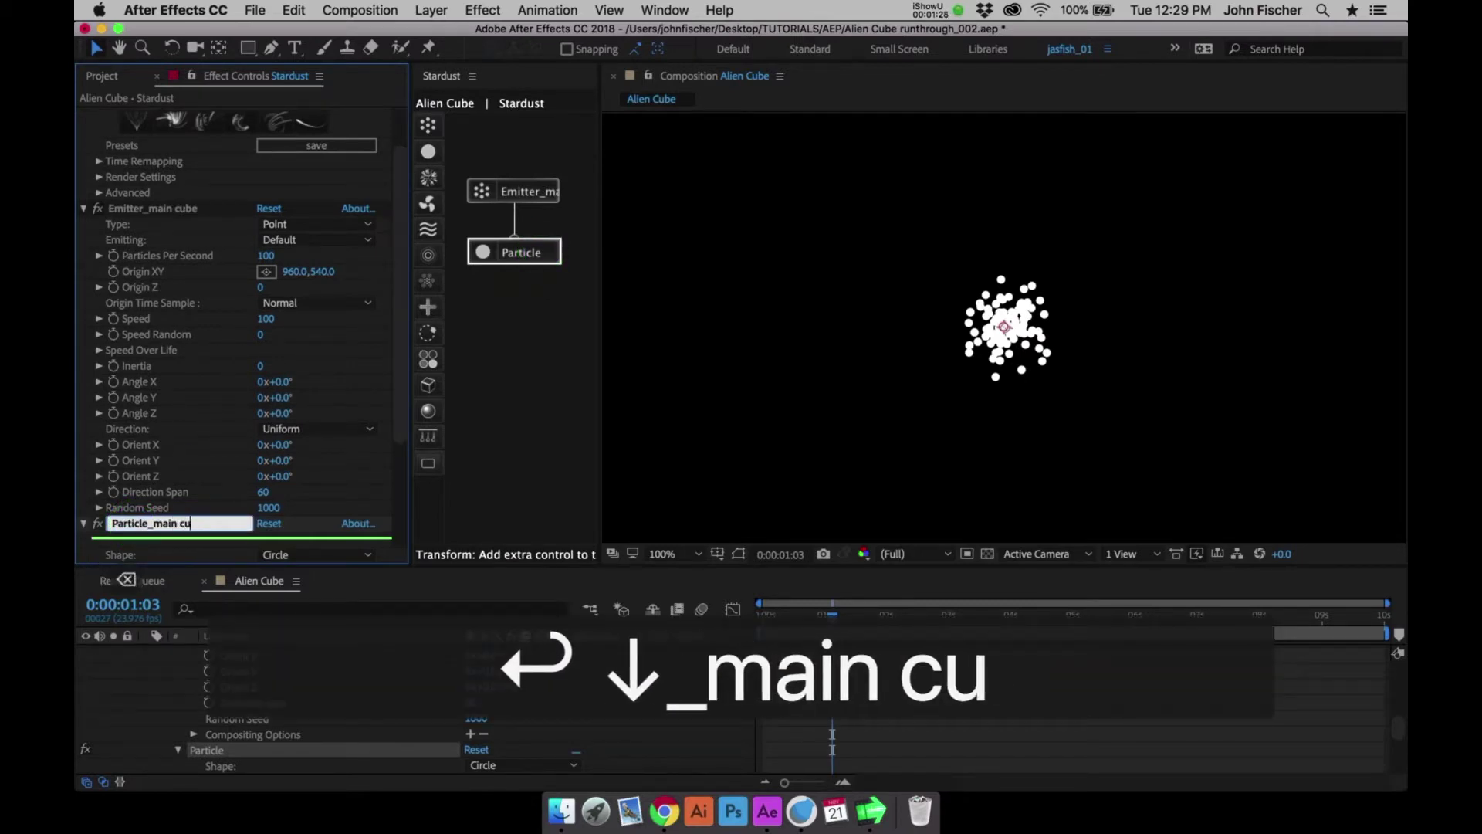
text(be)
key(Return)
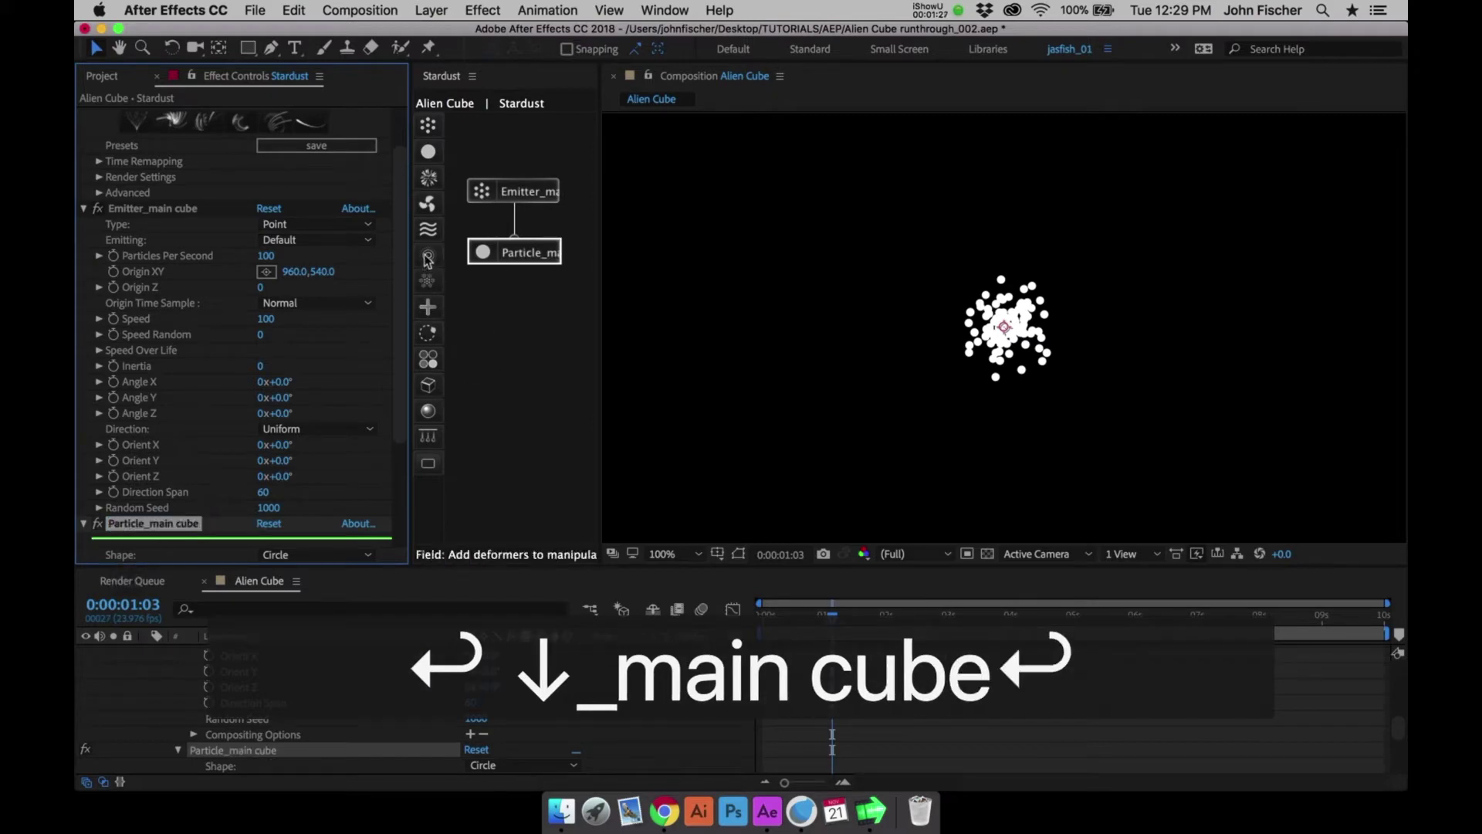
Add a Field node to the Stardust graph and connect it below the main cube Particle node
click(428, 257)
click(516, 315)
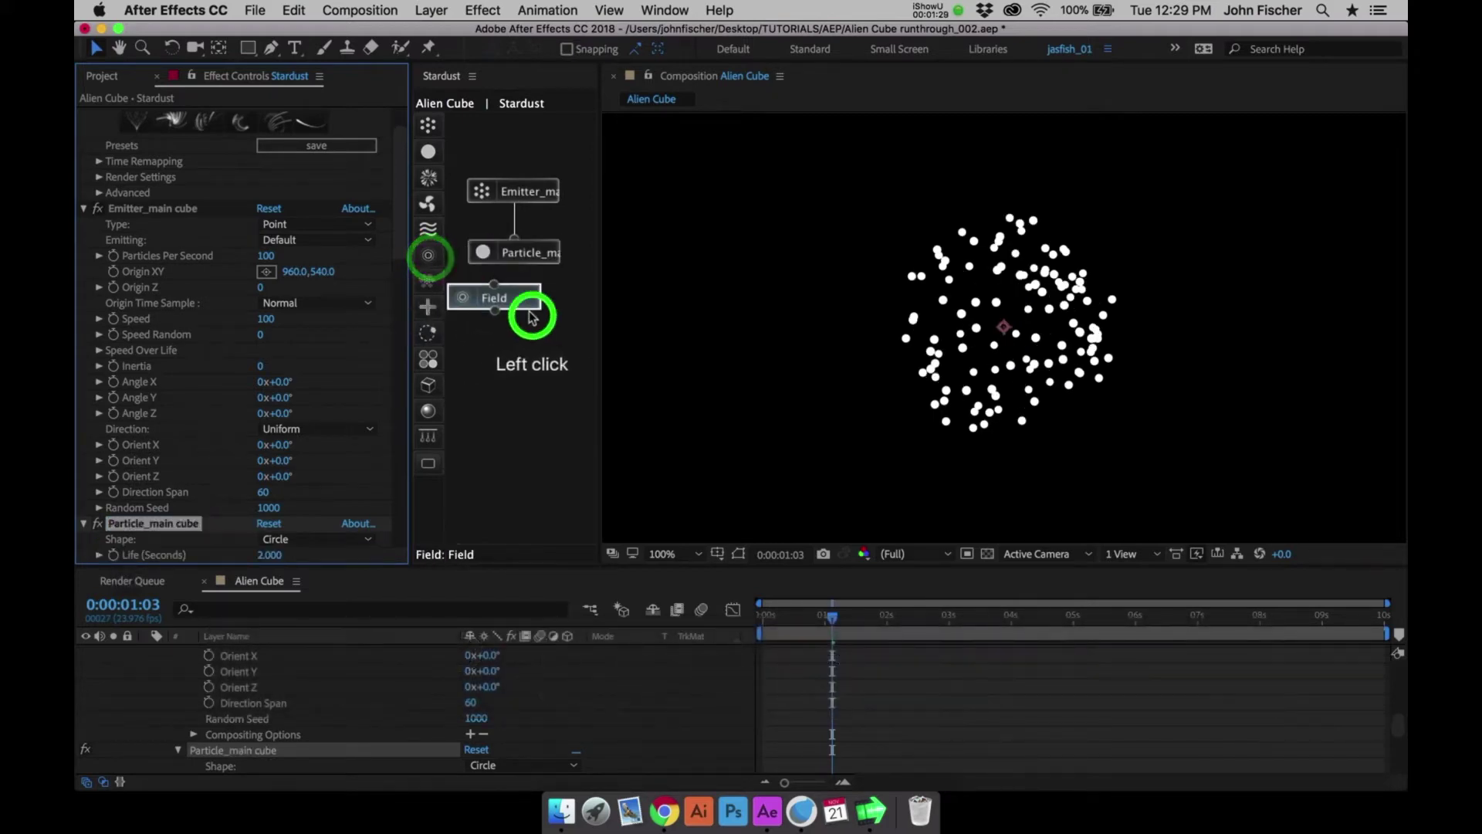
drag(516, 316, 514, 248)
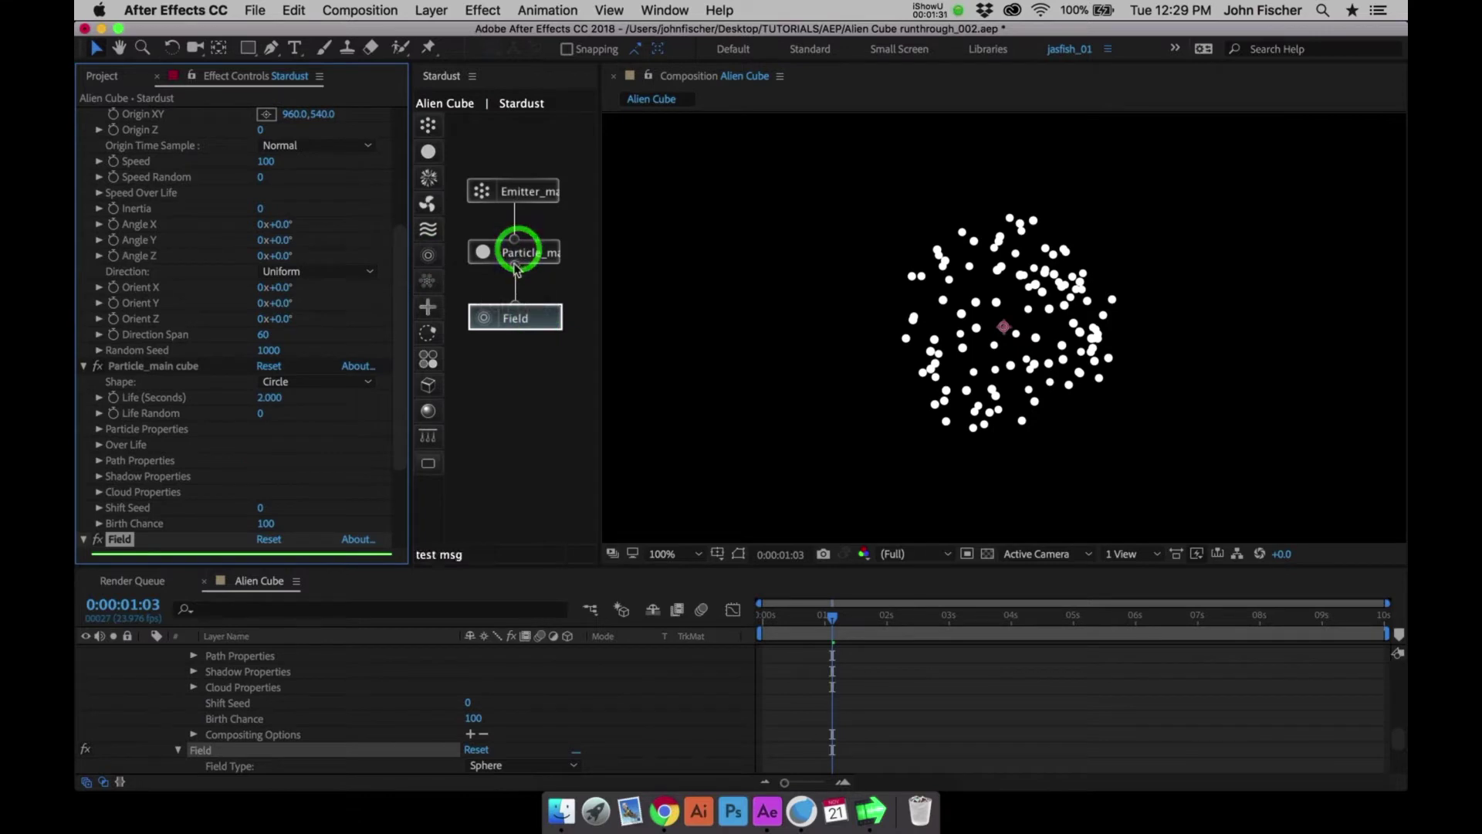
Add a Model node to the Stardust graph and connect it below the Field node
click(428, 386)
click(519, 364)
mouse_move(539, 367)
mouse_down()
mouse_move(542, 387)
mouse_move(517, 317)
mouse_up()
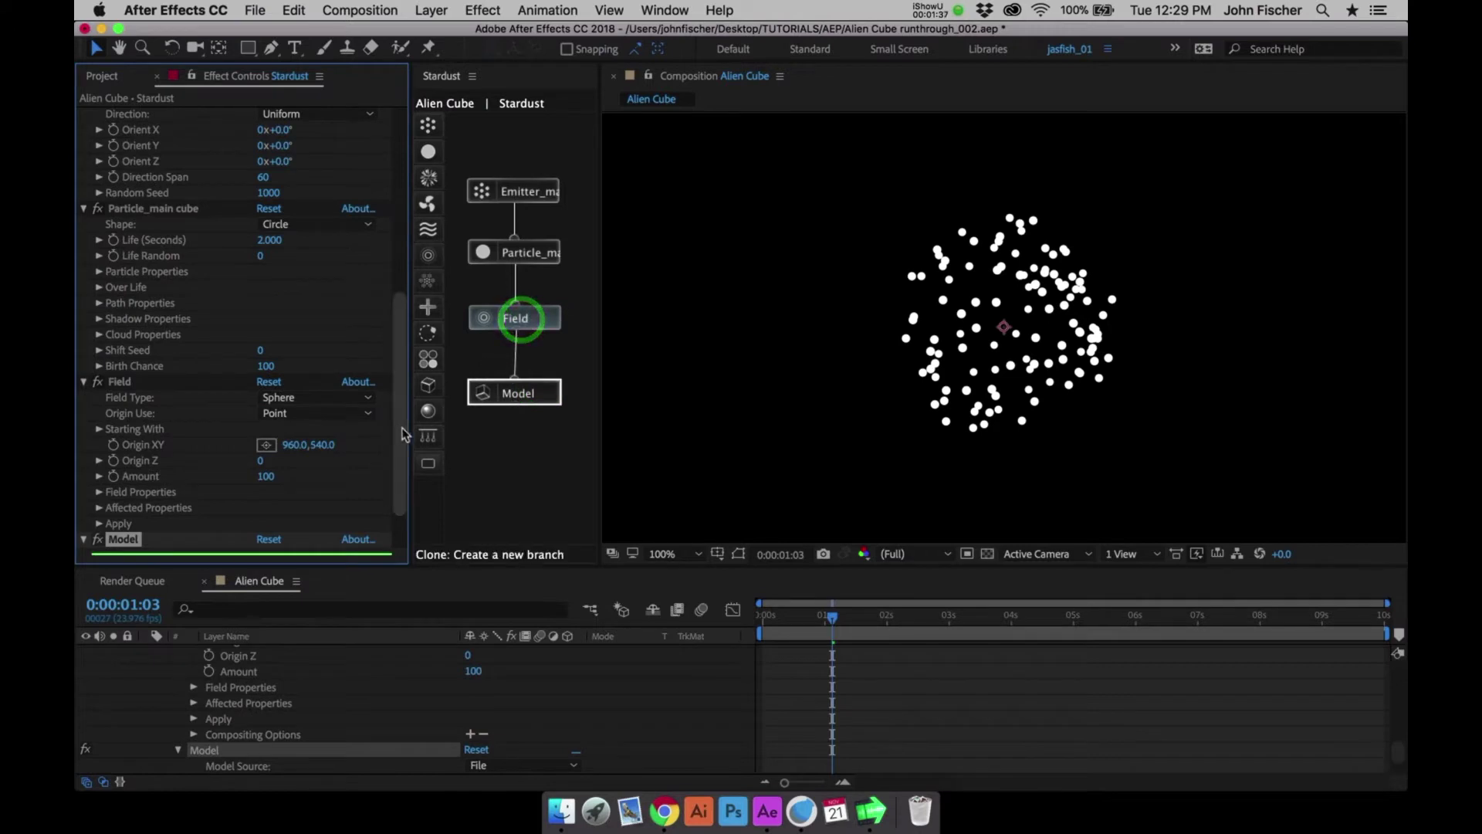
Set the Model node's Model Source to Primitive
drag(393, 505, 394, 533)
click(309, 505)
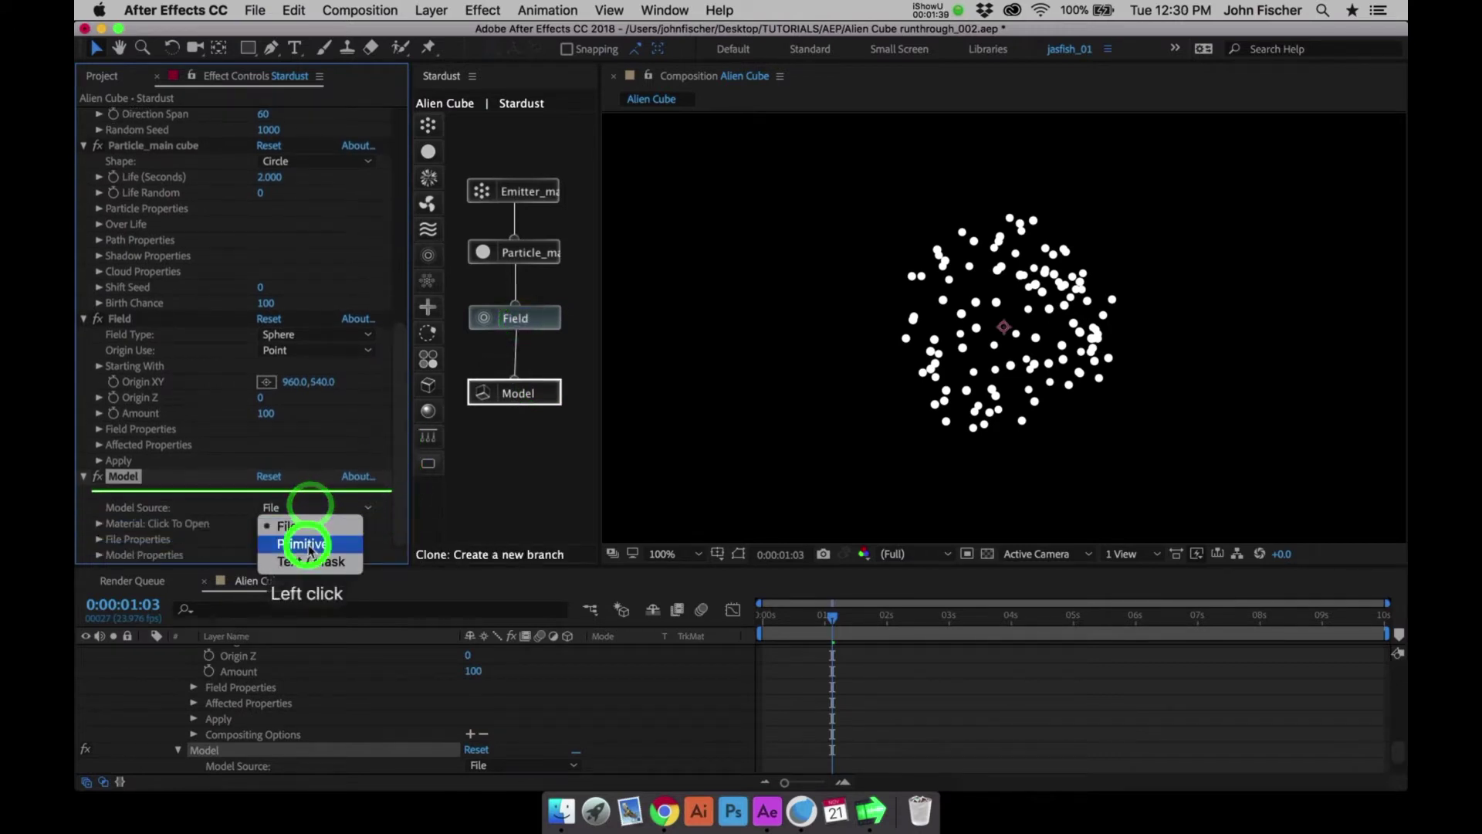
click(310, 546)
drag(393, 448, 394, 487)
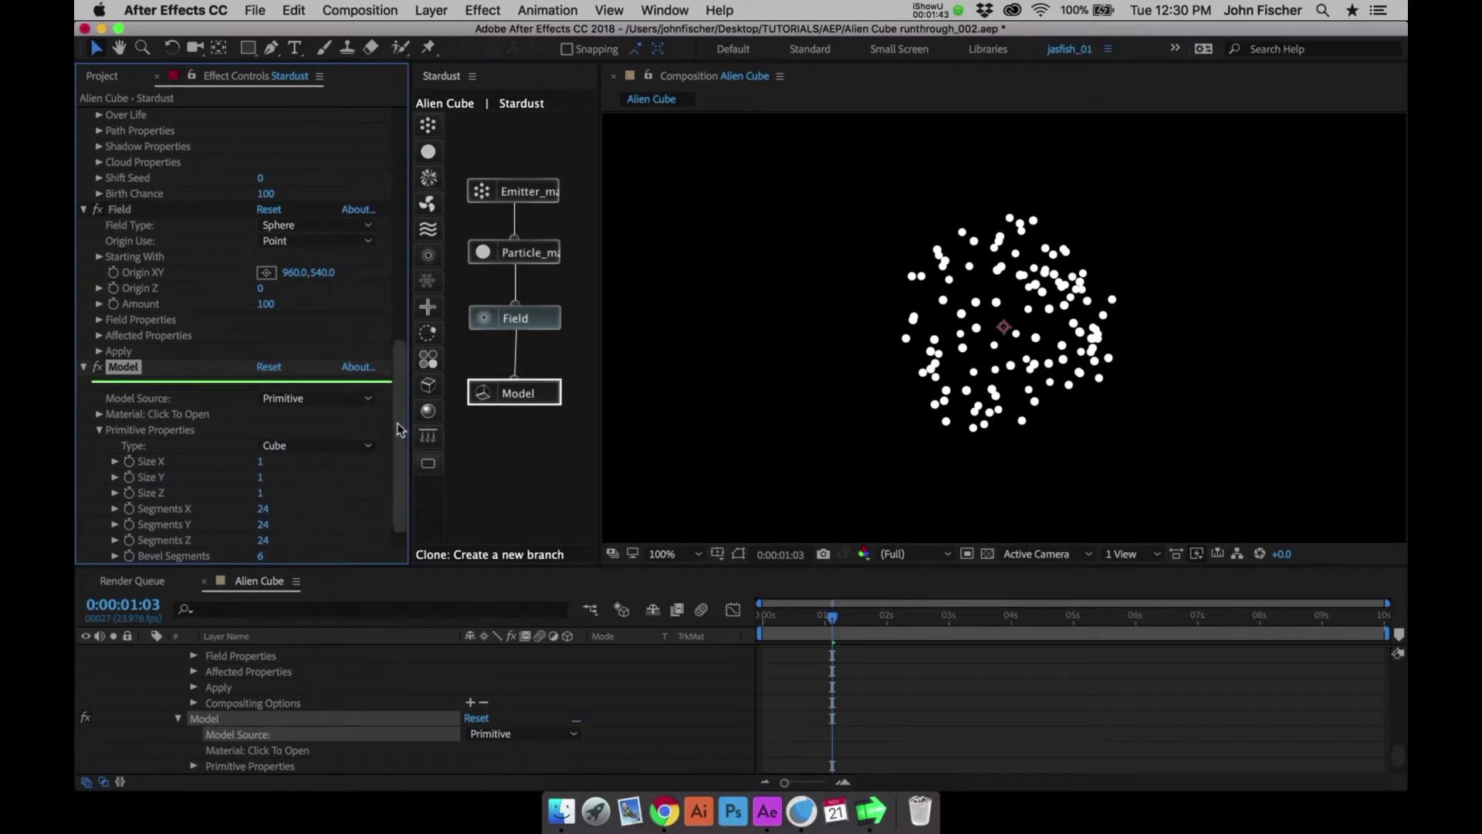
With the current time at 0:00:01:23, set the main cube emitter's Particles Per Second to 1000 and Speed to 10
drag(392, 382, 388, 257)
click(522, 203)
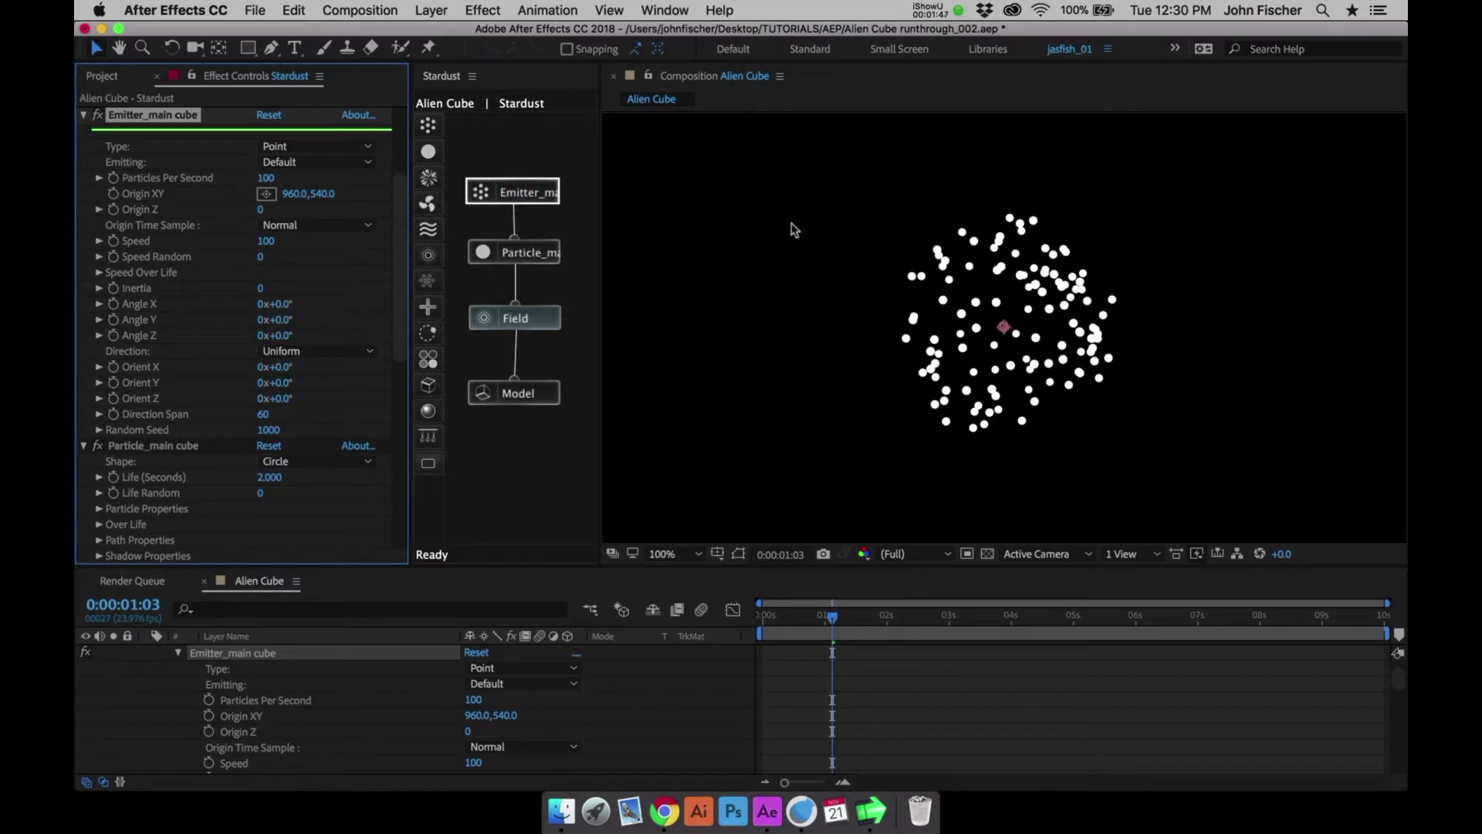
drag(839, 610, 884, 618)
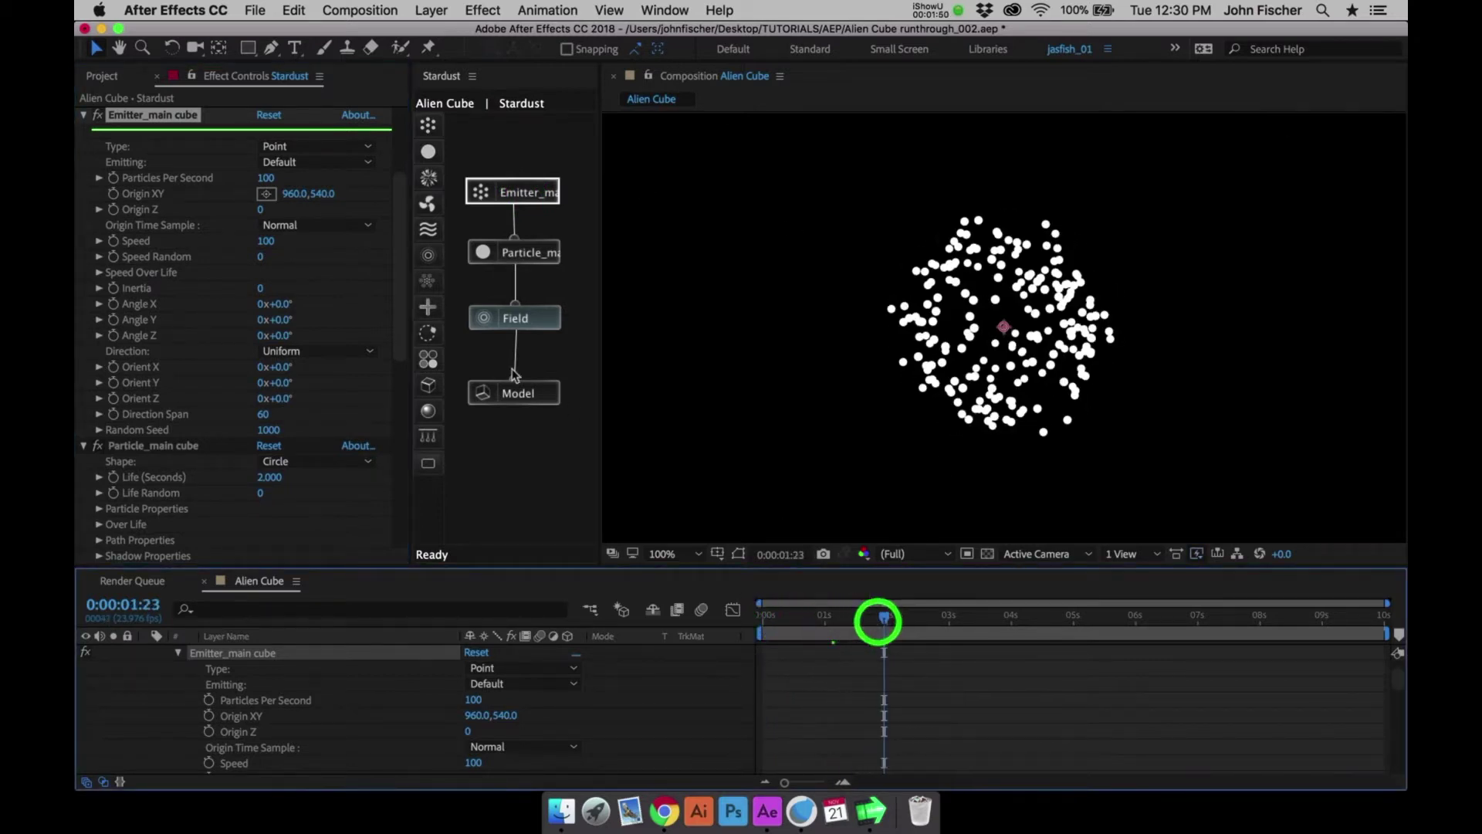
click(270, 178)
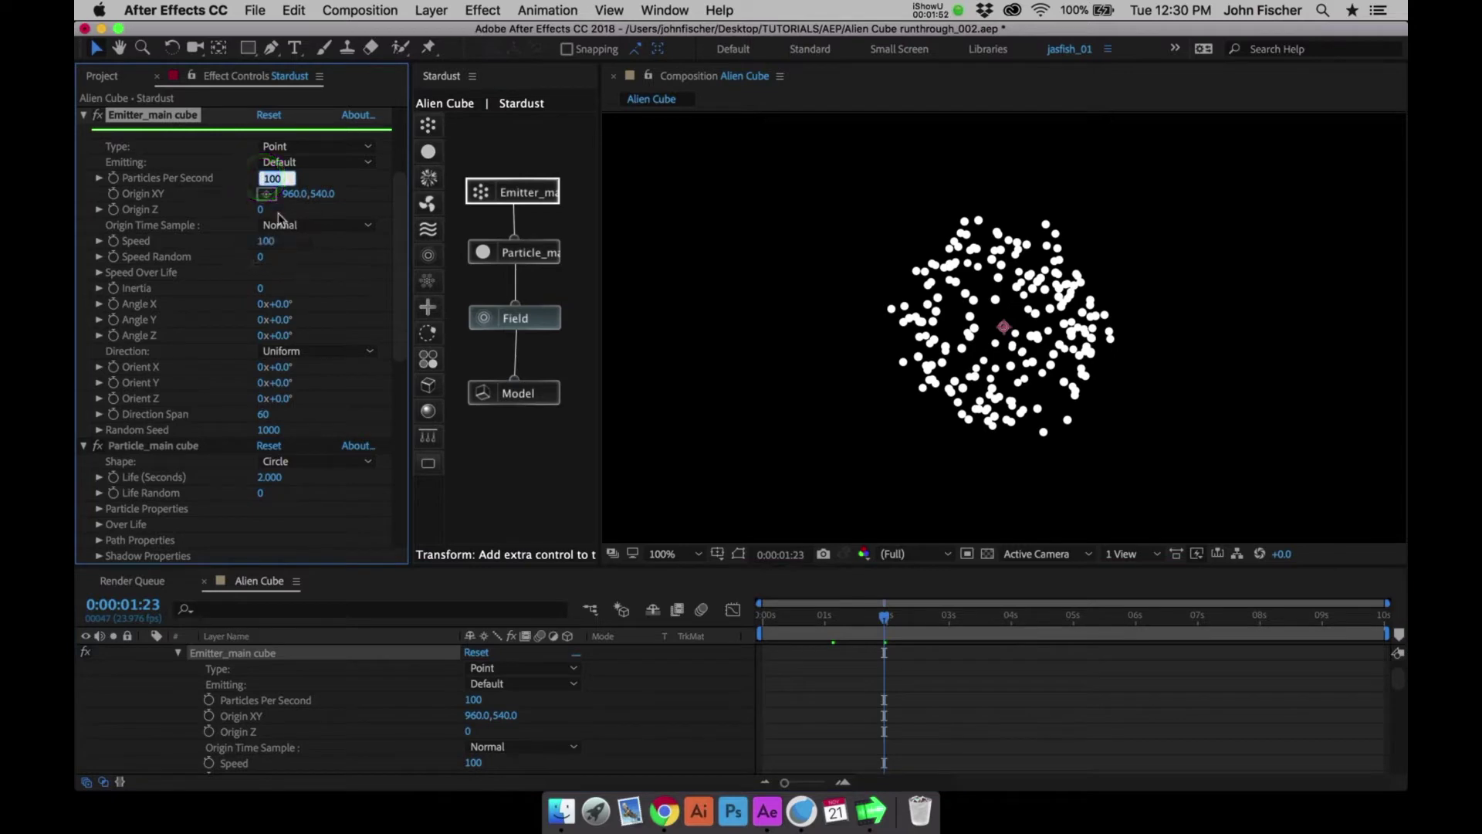
text(1000)
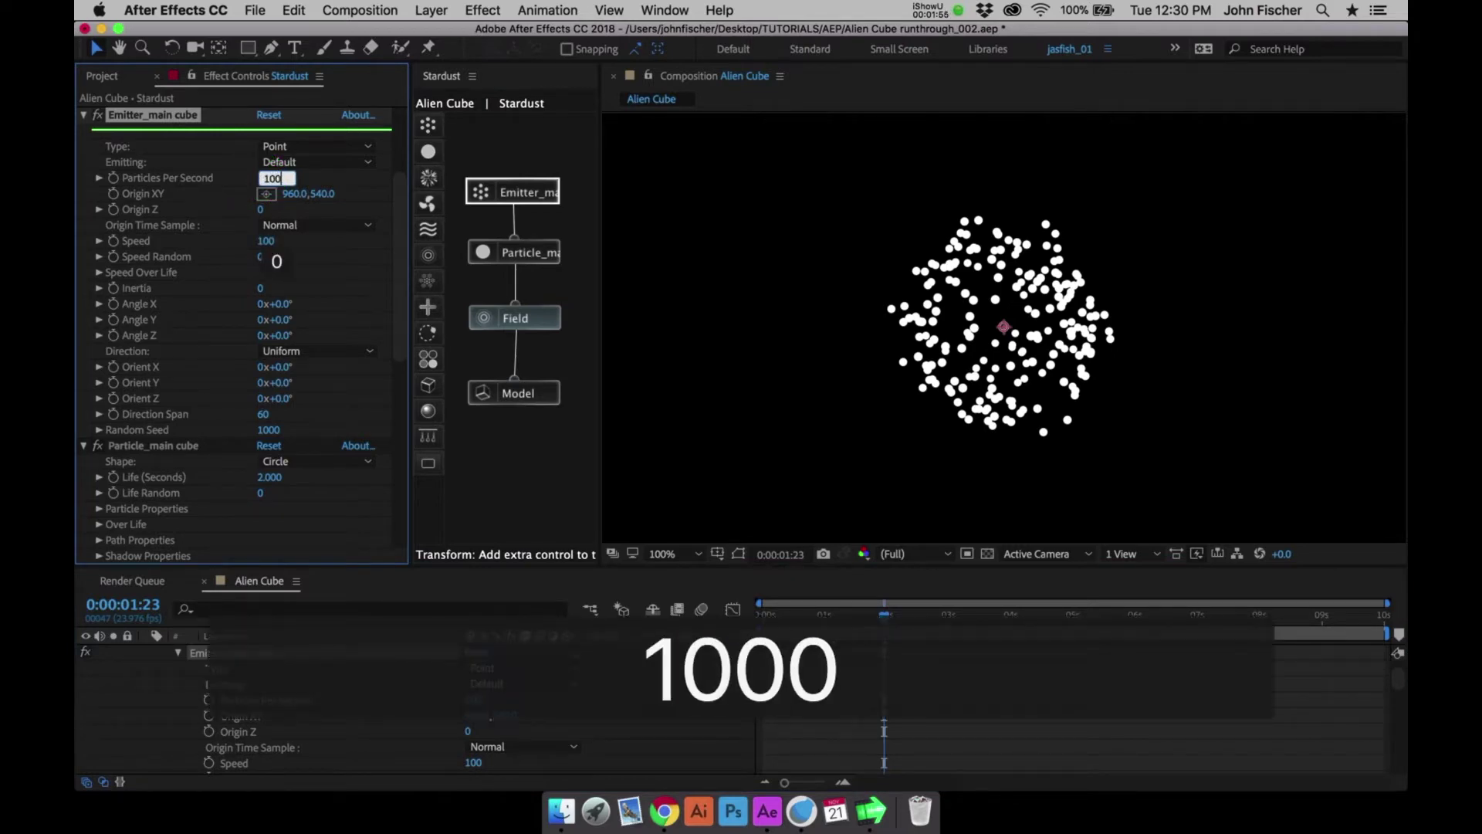
key(Return)
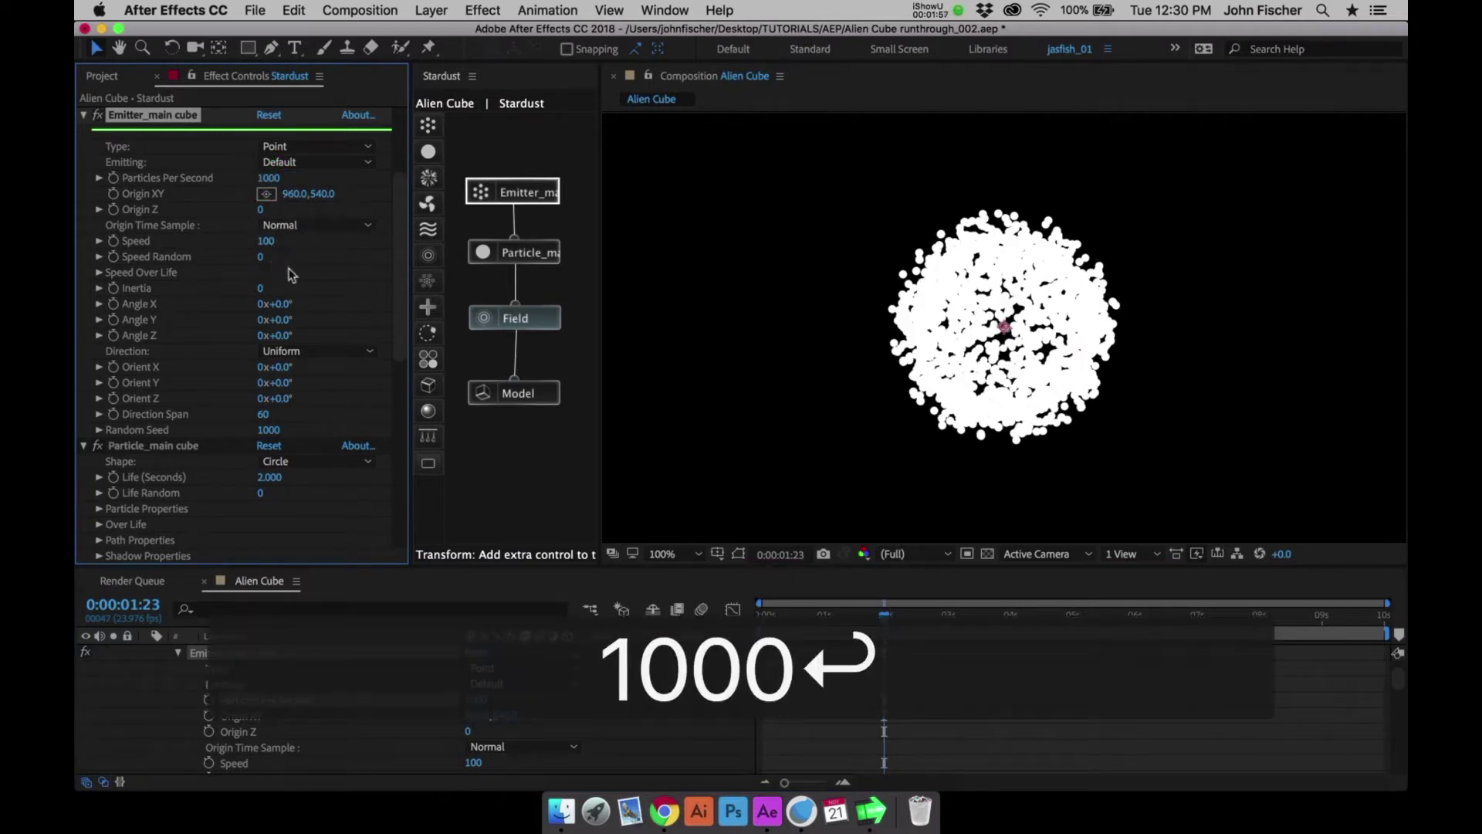
click(265, 242)
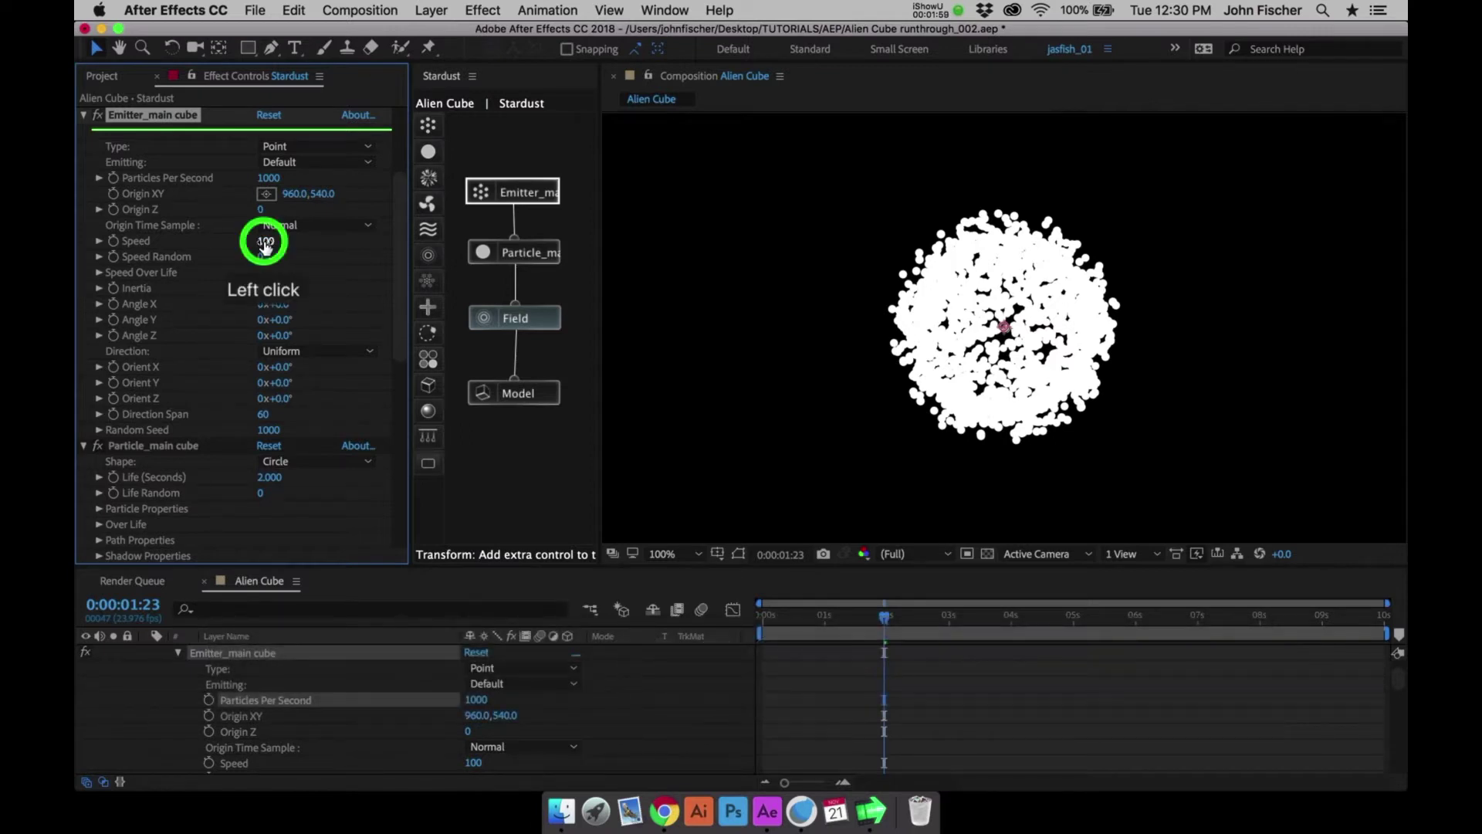
text(10)
key(Return)
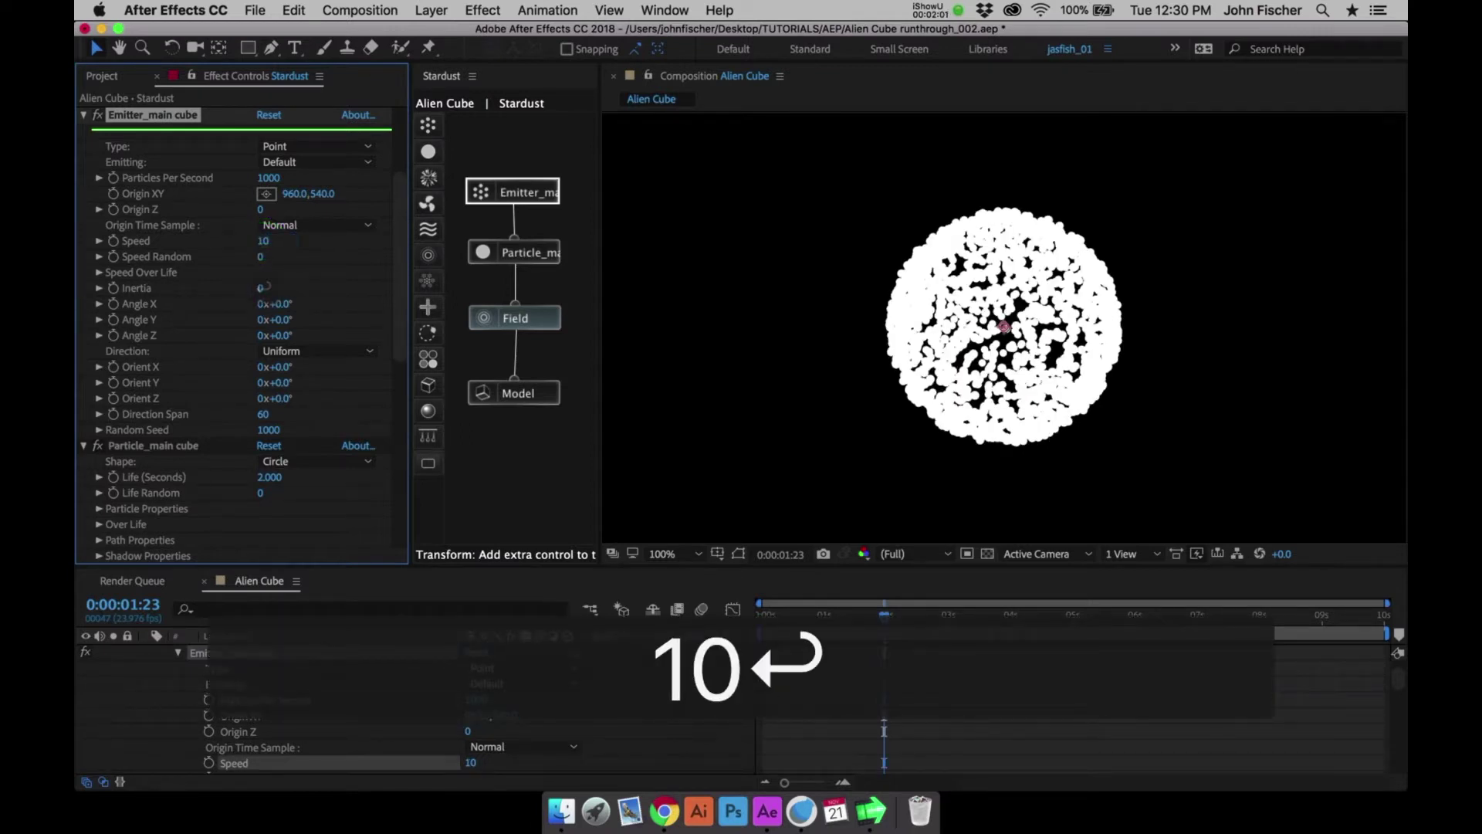
Set the main cube particle's Shape to Model
click(511, 255)
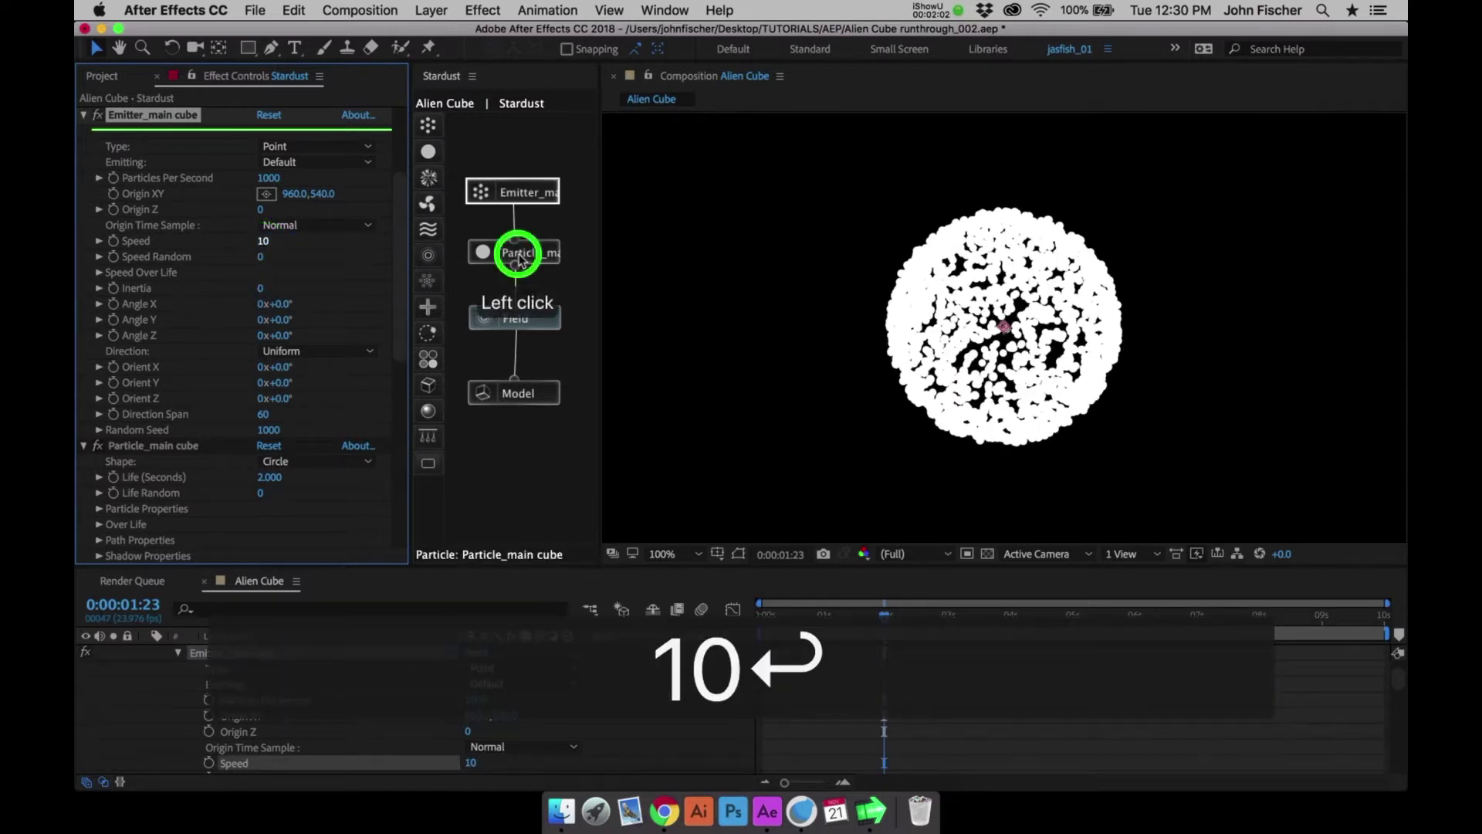
click(323, 465)
click(313, 569)
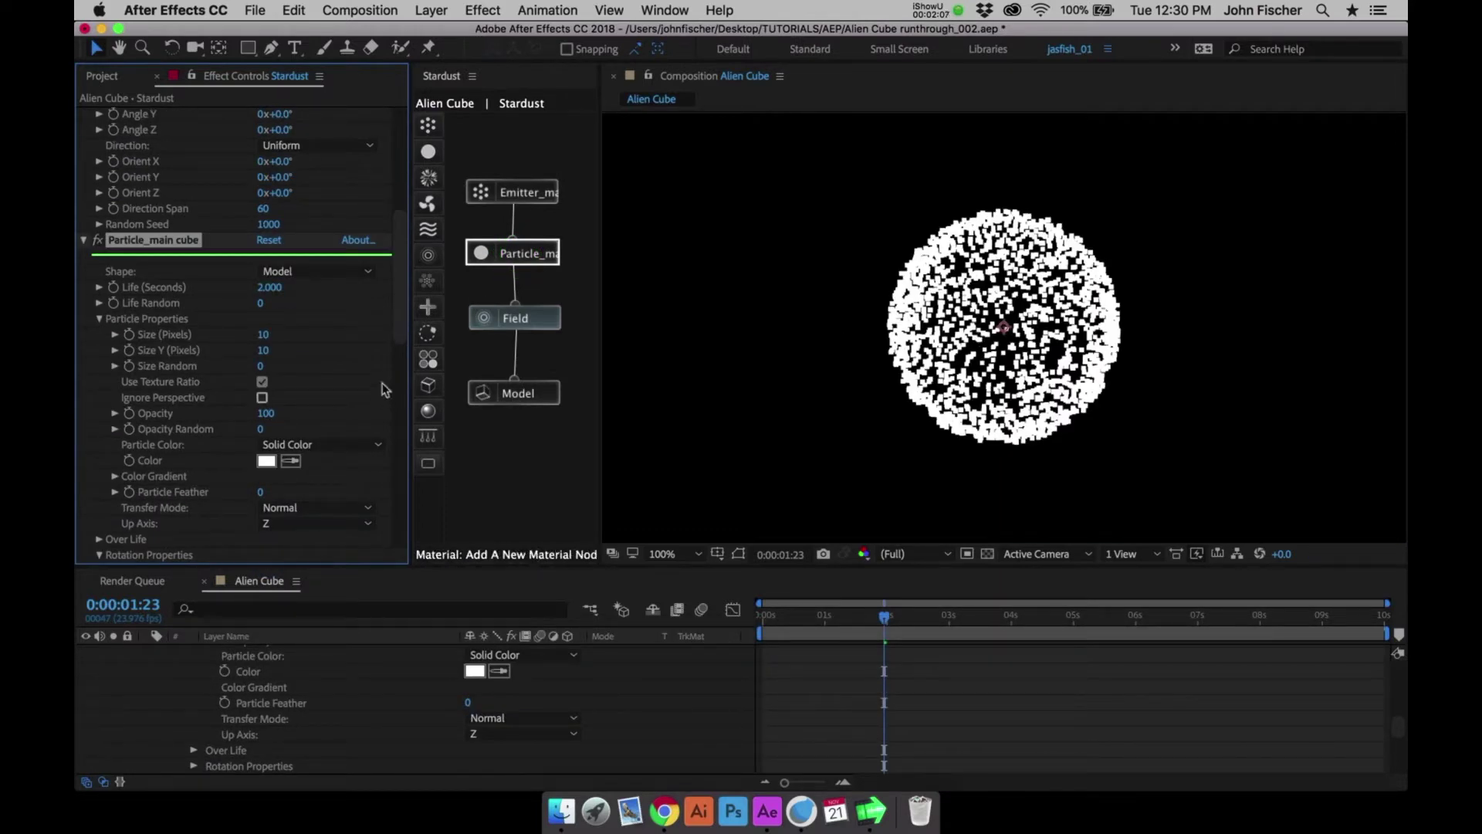
Set the main cube particle's Life to 10 seconds and its Size to 20 pixels
click(268, 289)
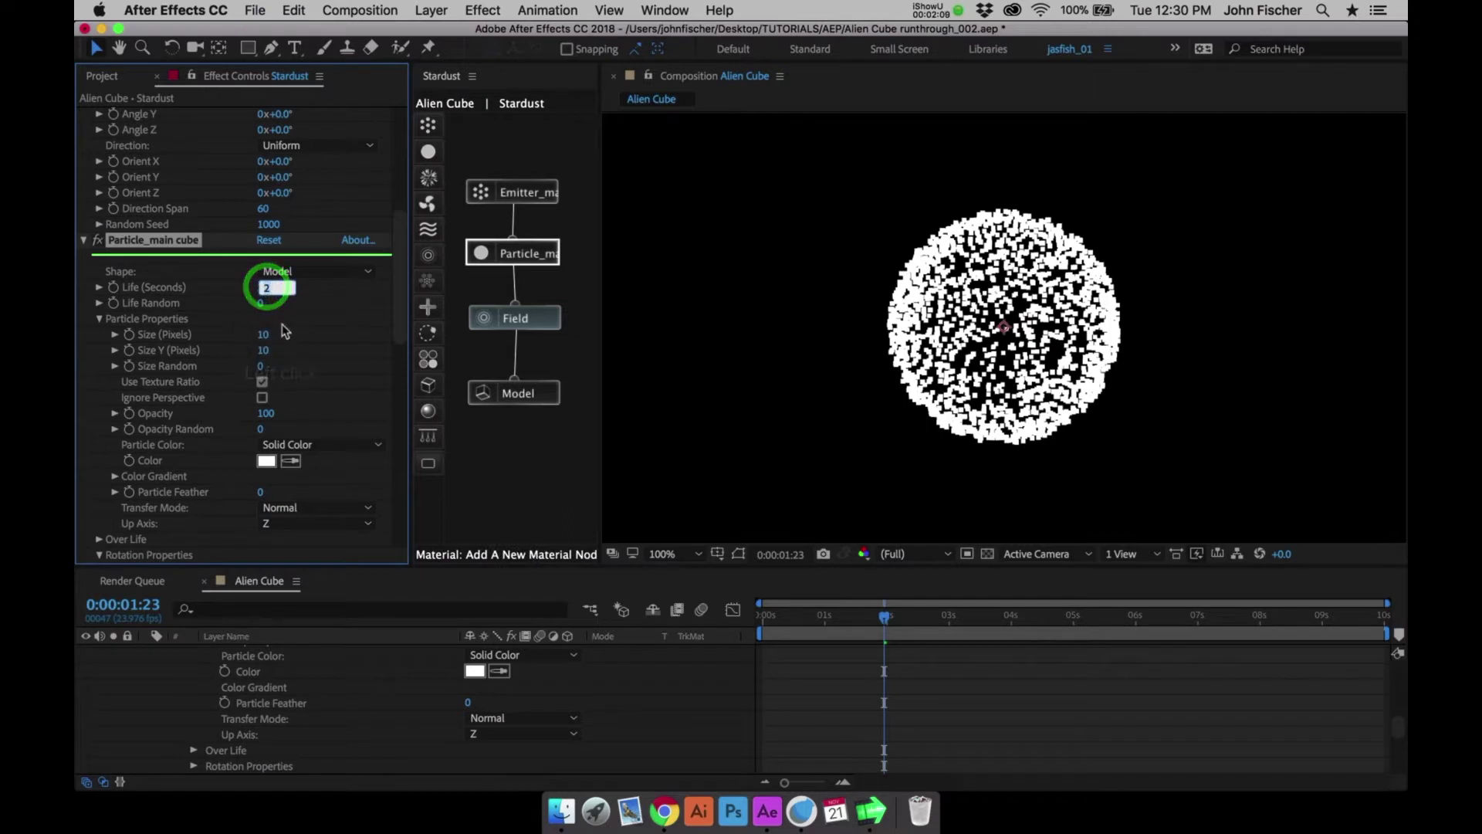
text(10)
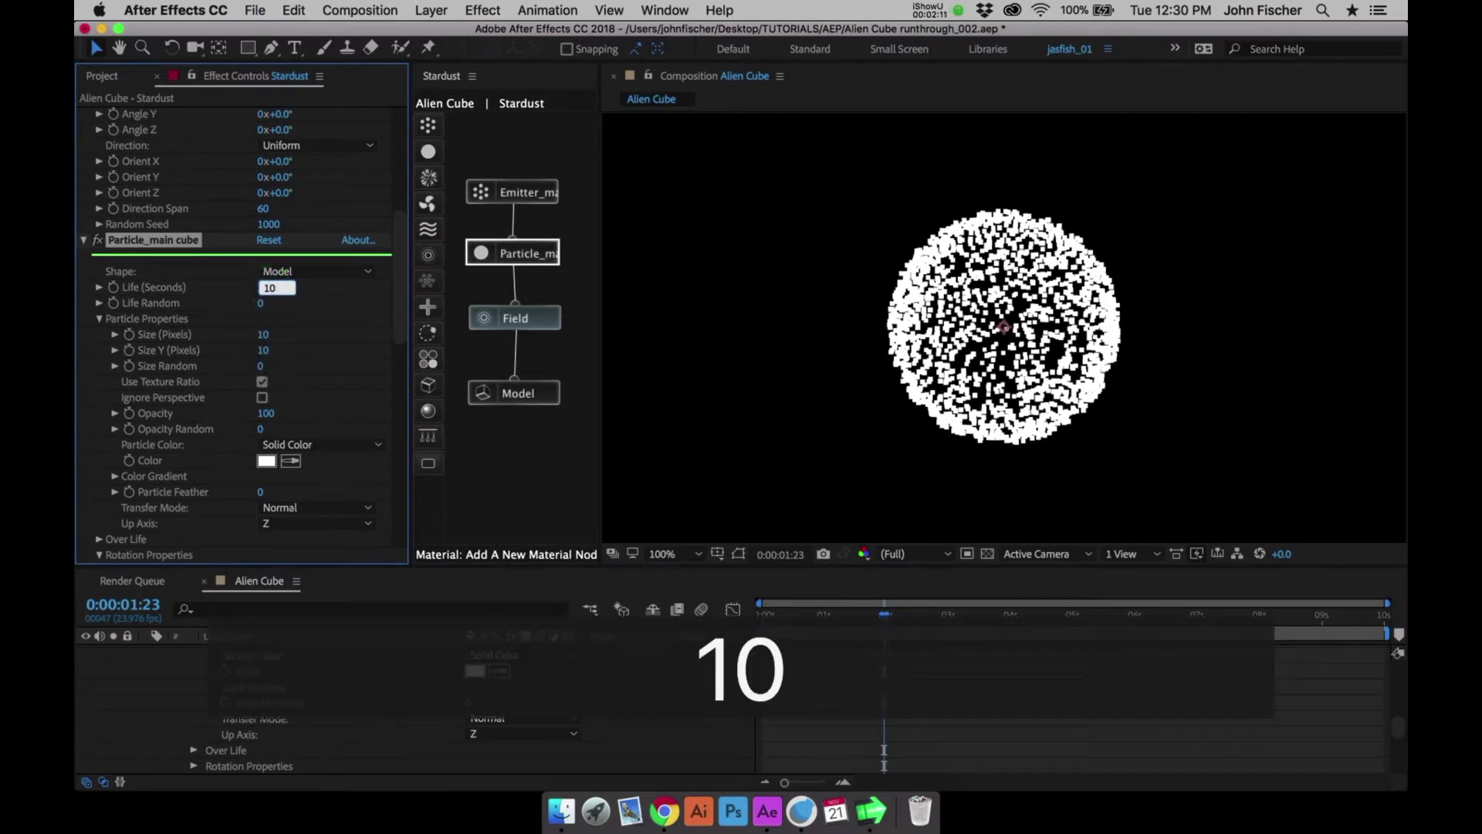
key(Return)
click(260, 333)
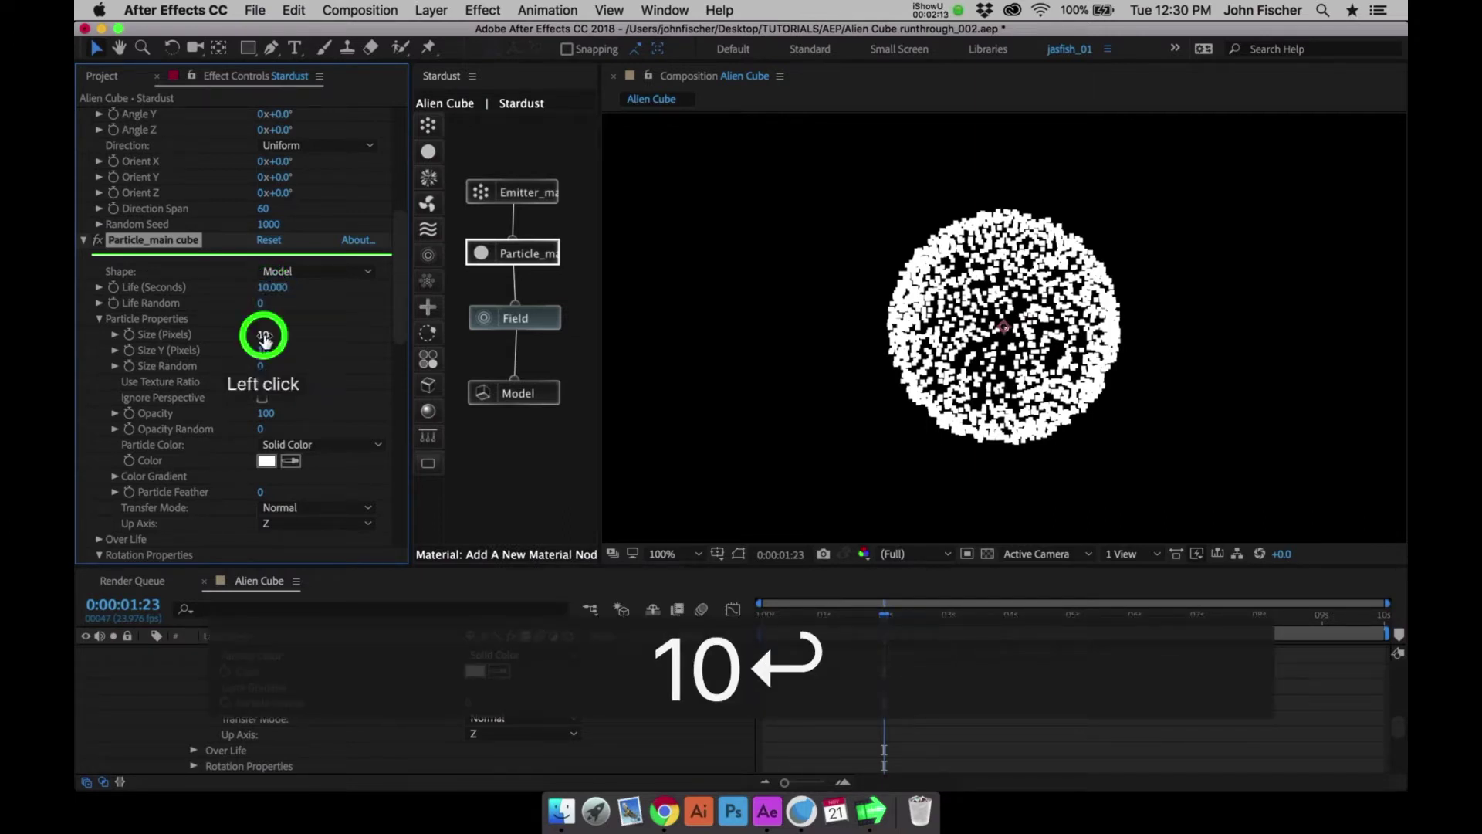
text(20)
key(Return)
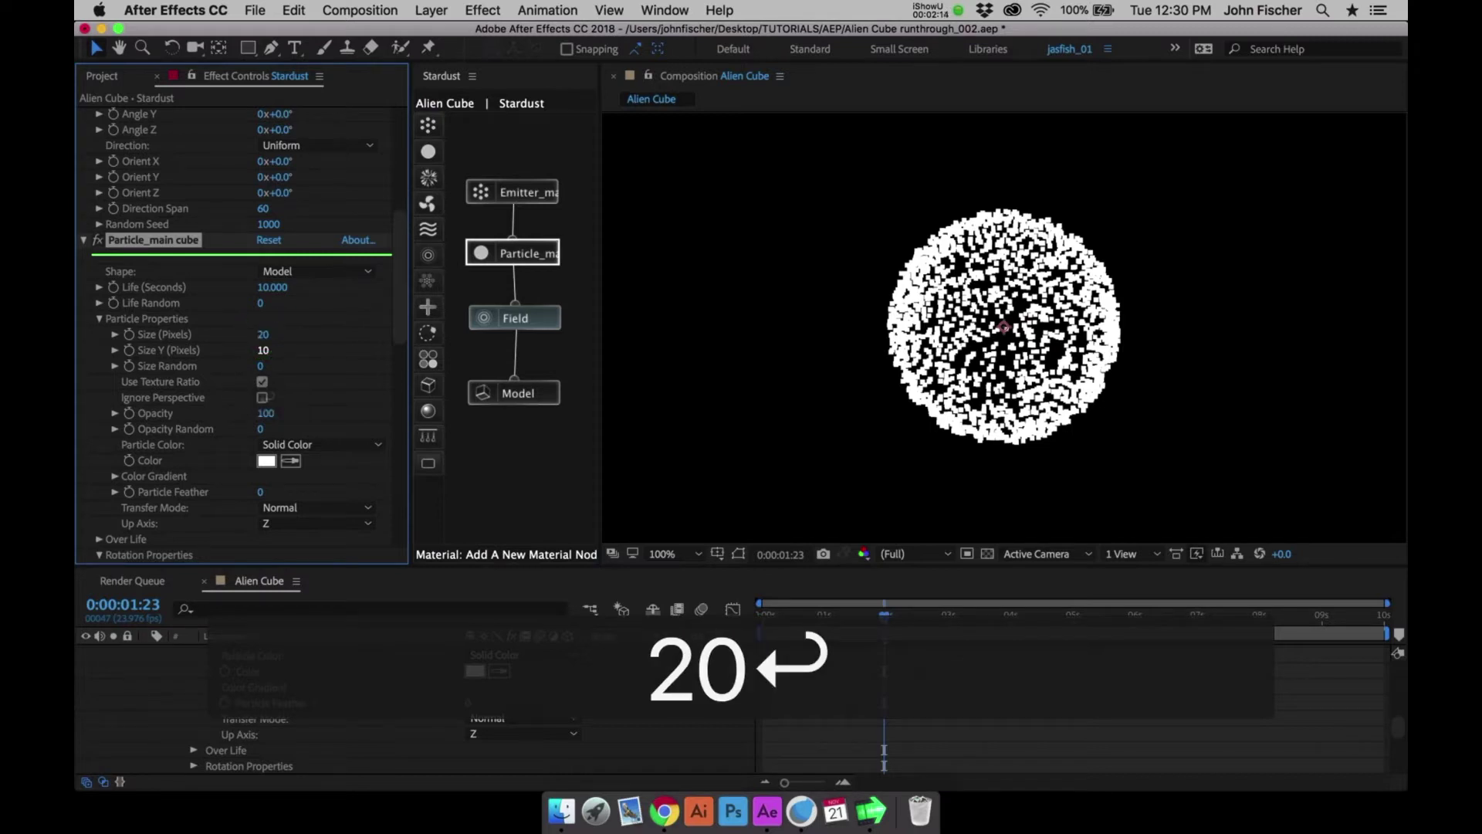
Change the Field node's Field Type to Box
click(494, 328)
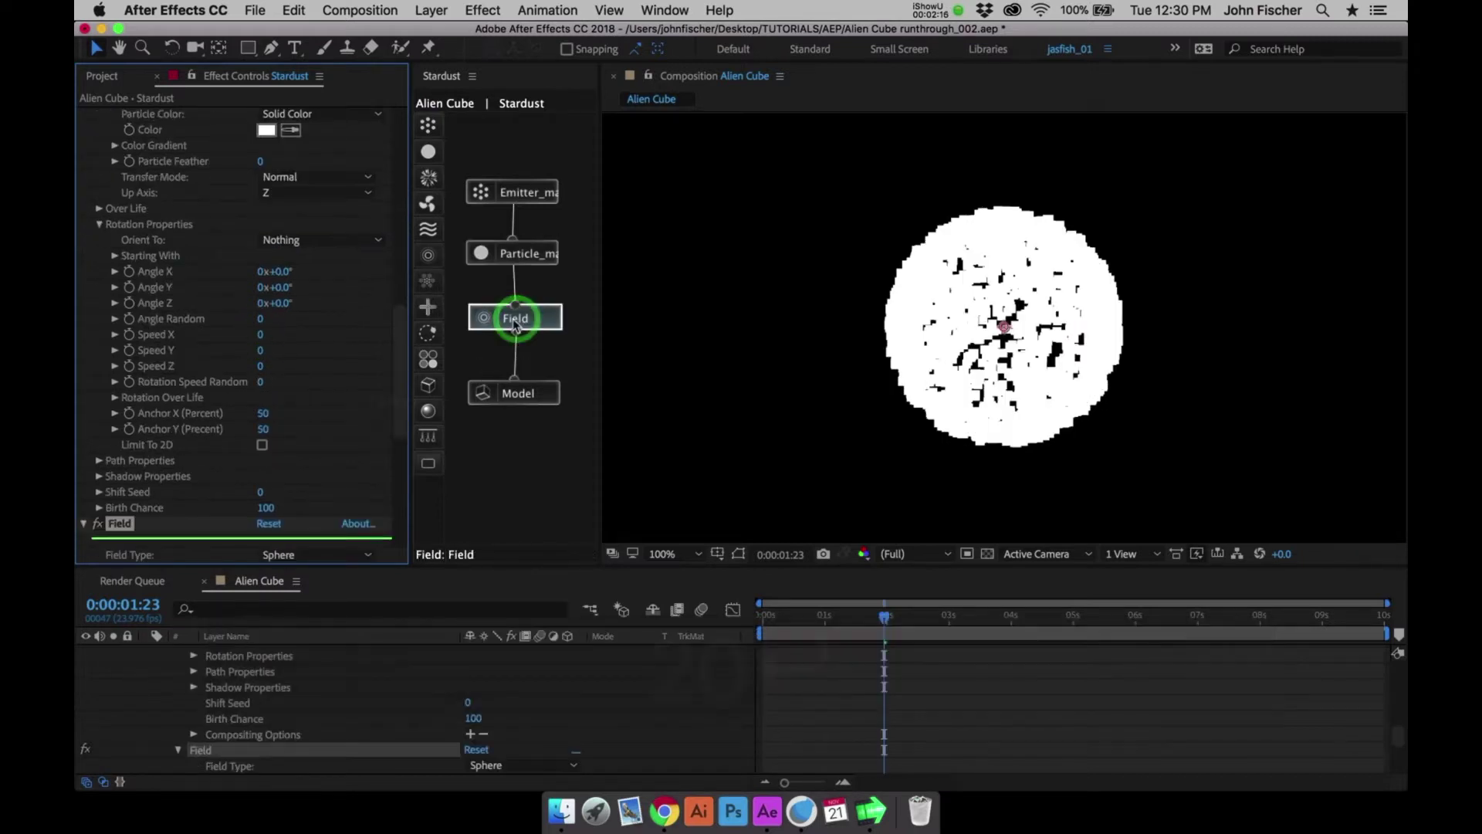
click(407, 428)
scroll(394, 398, down, 2)
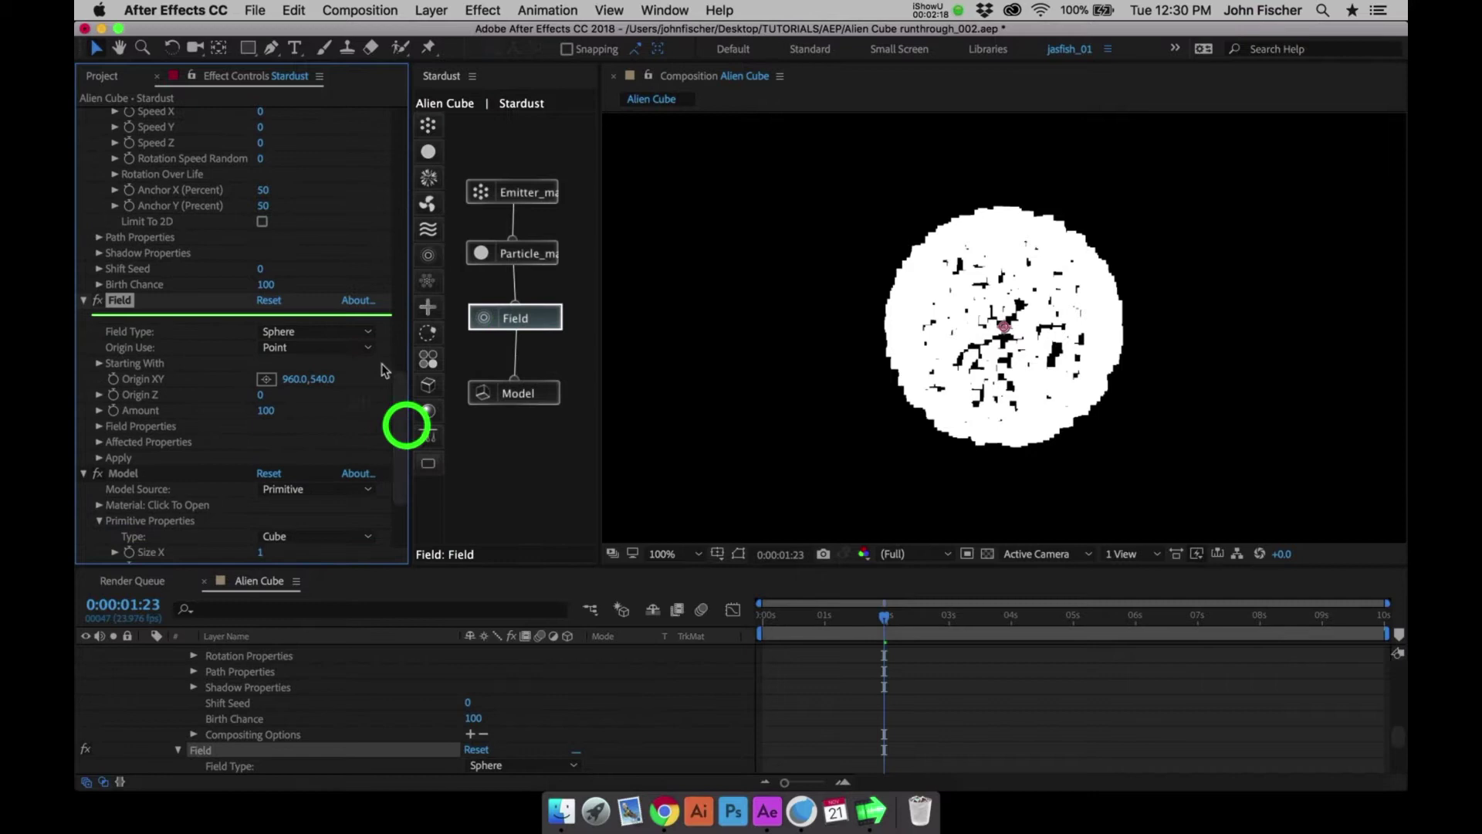
click(332, 331)
click(322, 363)
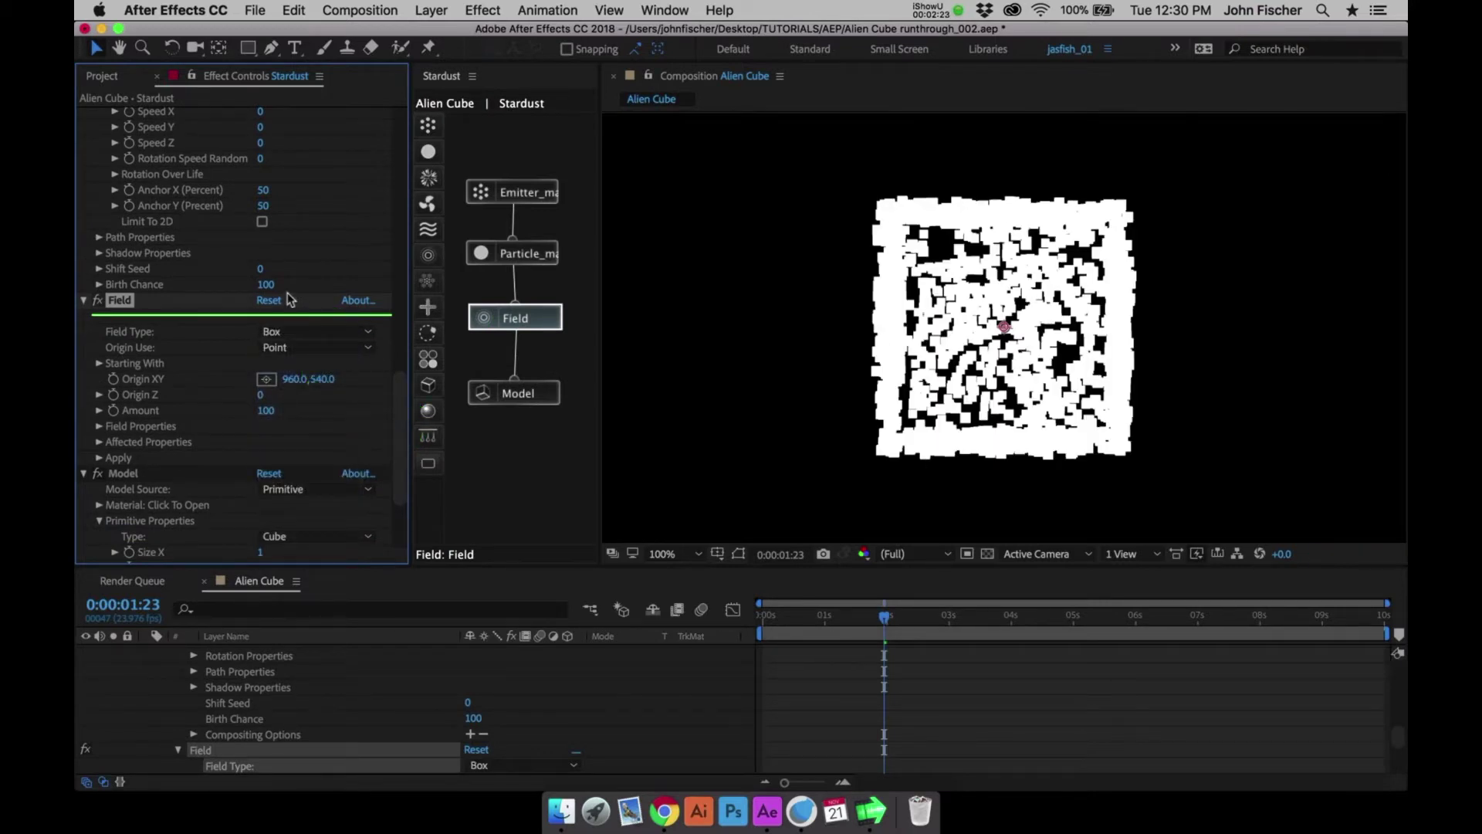
Add a point light with 100% intensity and Smooth falloff, and move it just outside the cube's lower-right side
click(483, 11)
mouse_move(430, 10)
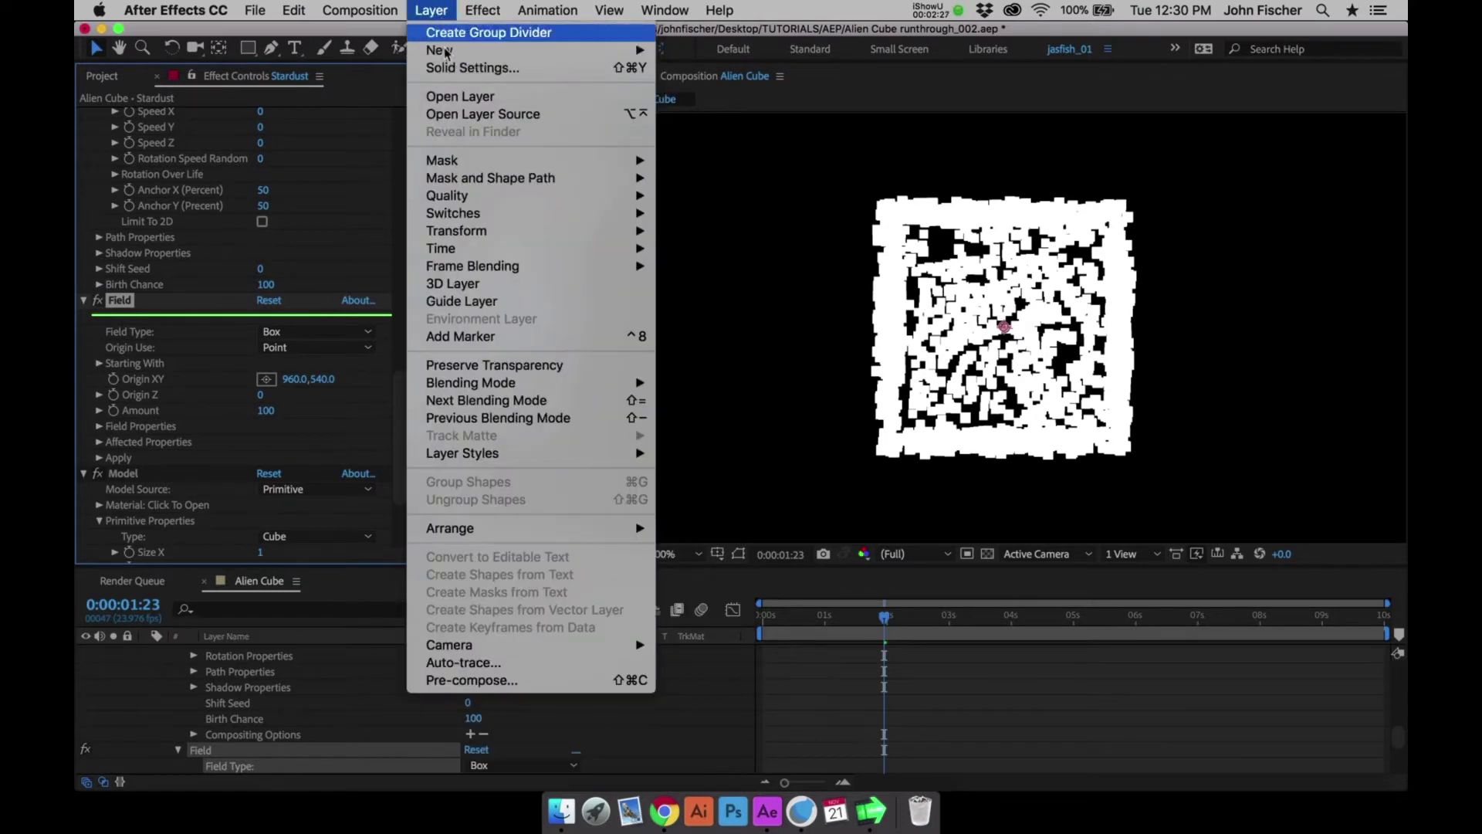
mouse_move(478, 49)
click(704, 85)
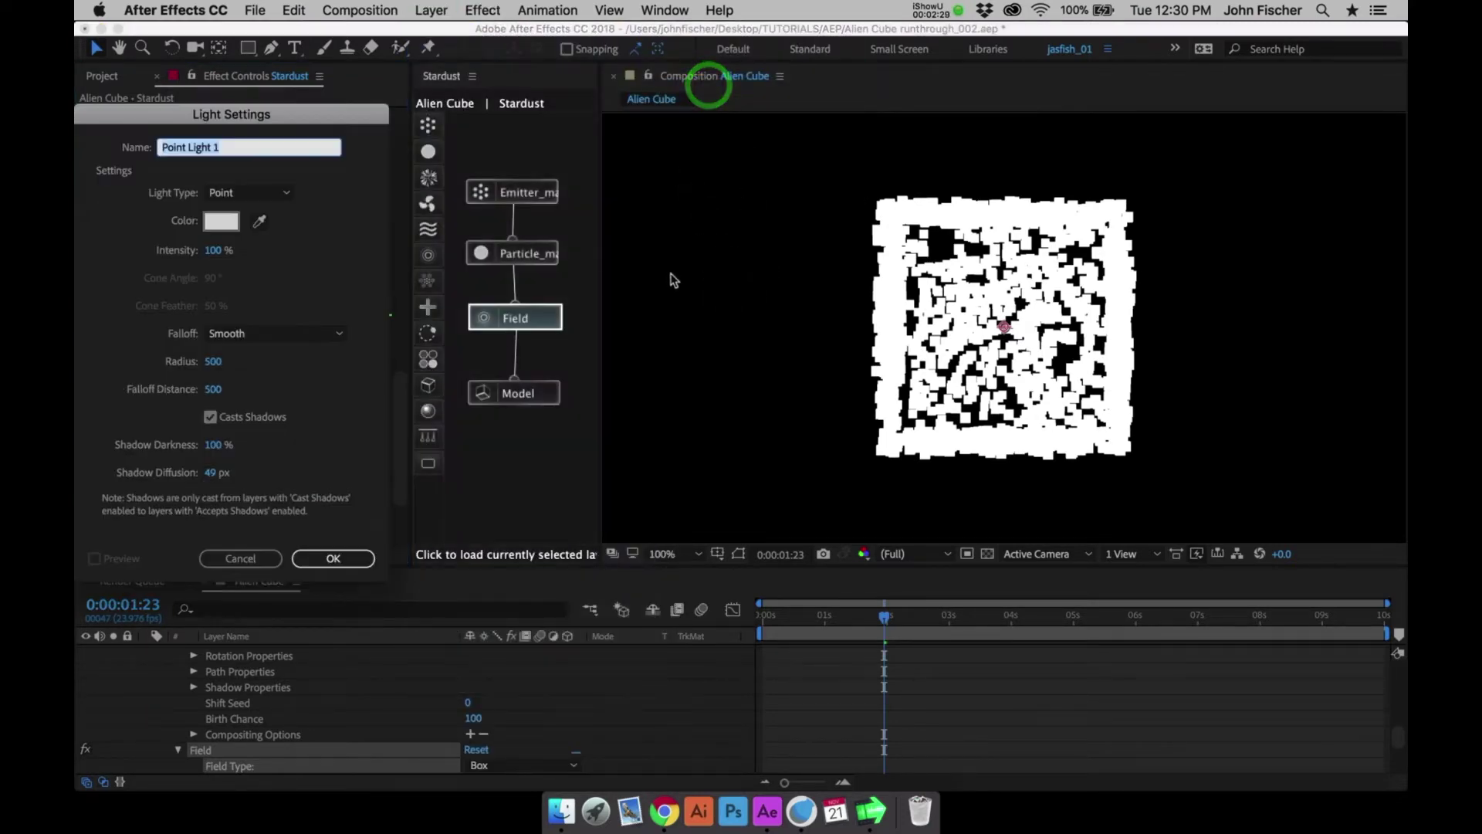
click(355, 550)
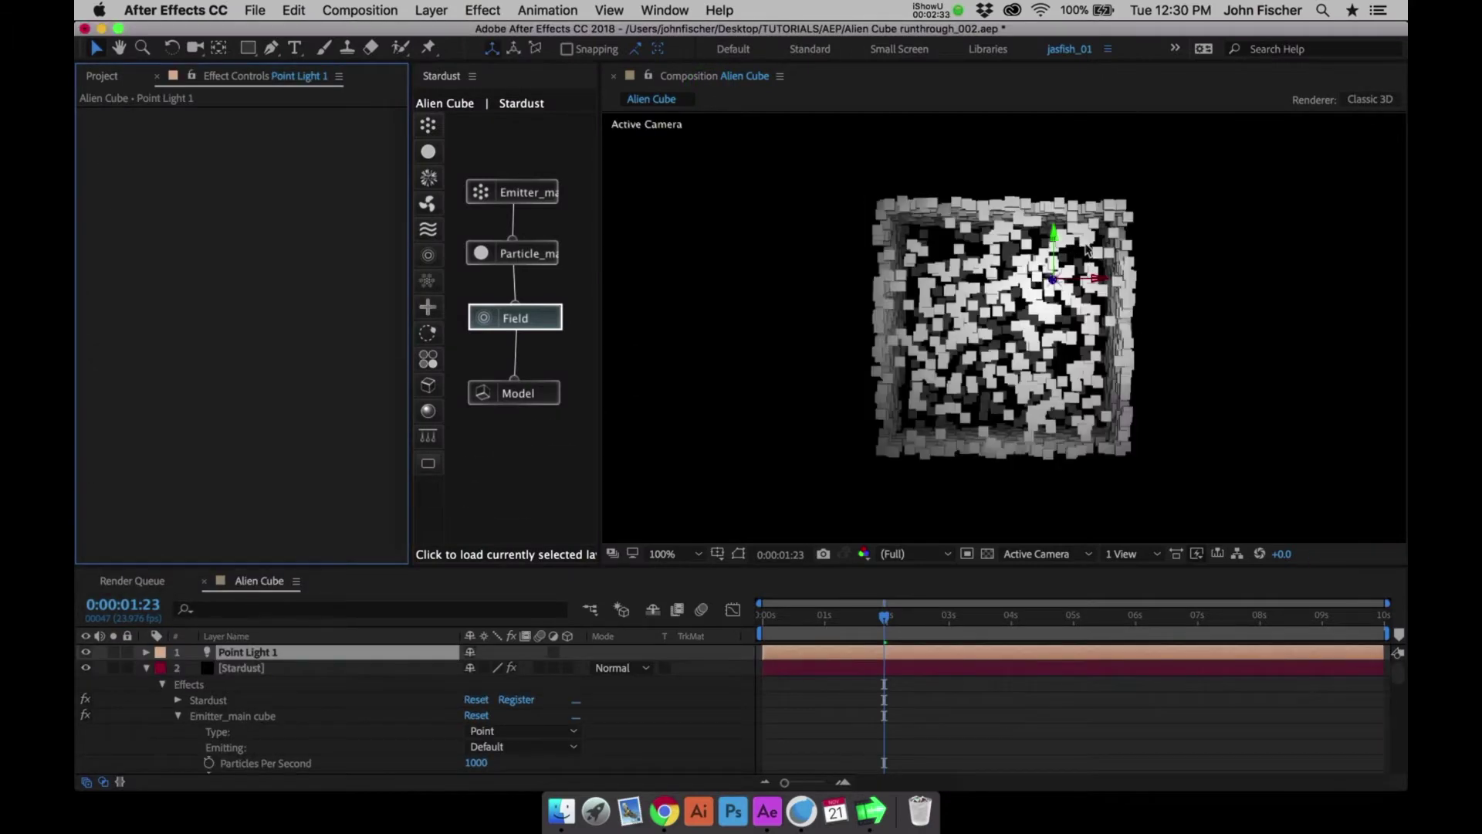
drag(1100, 283, 1193, 316)
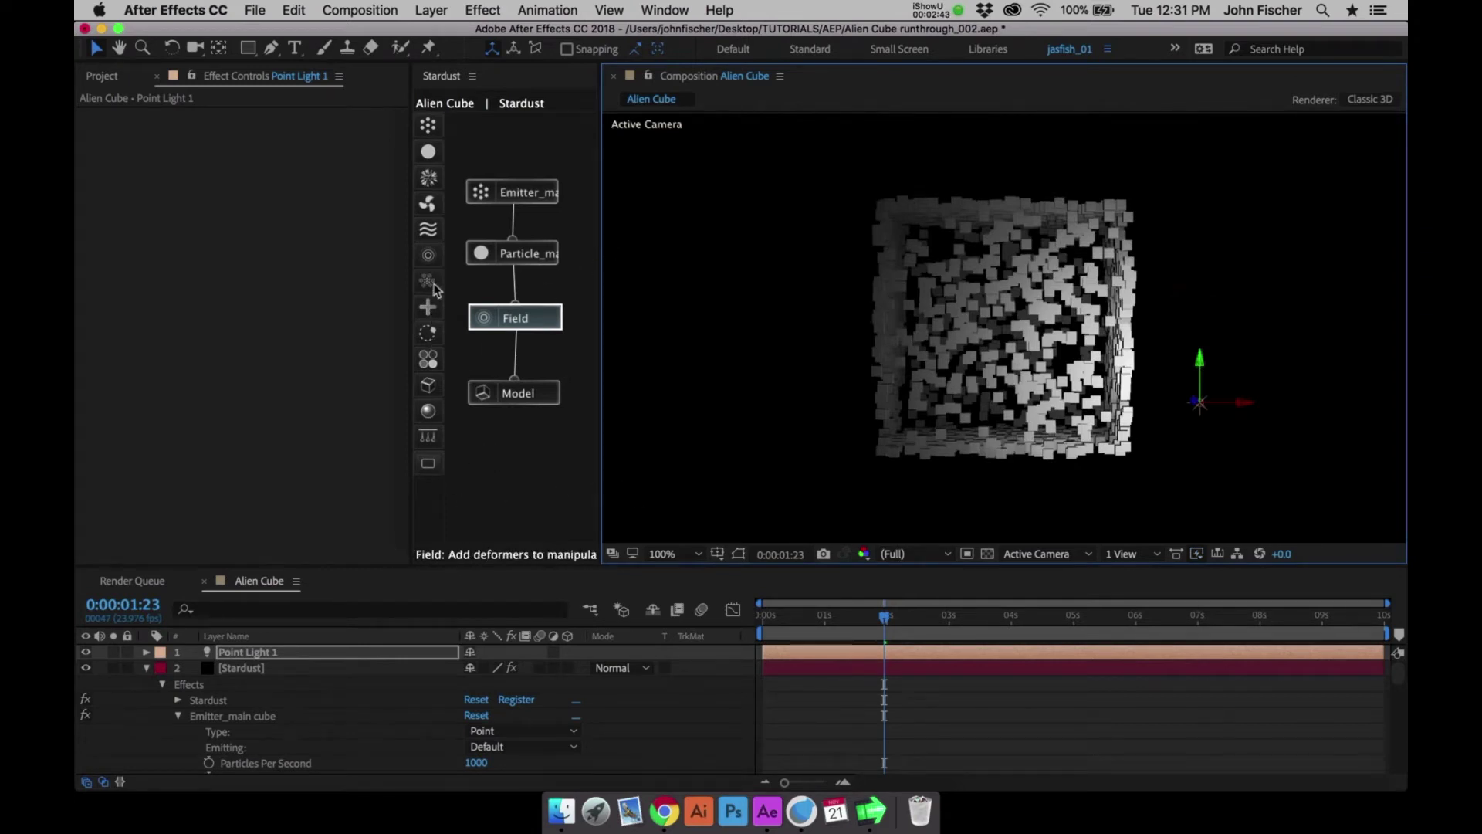
Add a Transform node connected below the Model node and enable keyframing for its Rotation X and Rotation Y at 0:00:00:00
drag(430, 311, 526, 457)
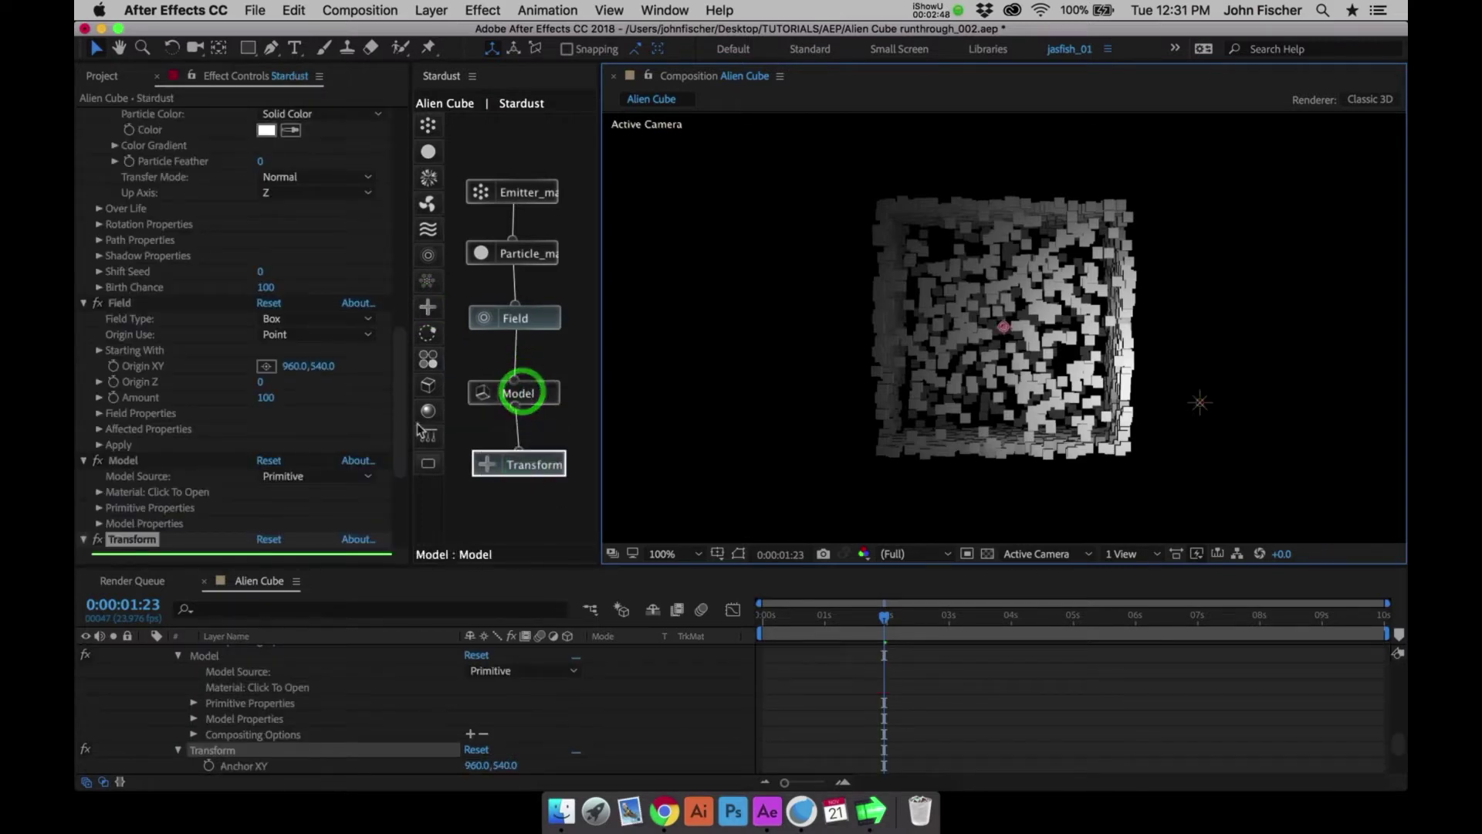
drag(408, 429, 408, 514)
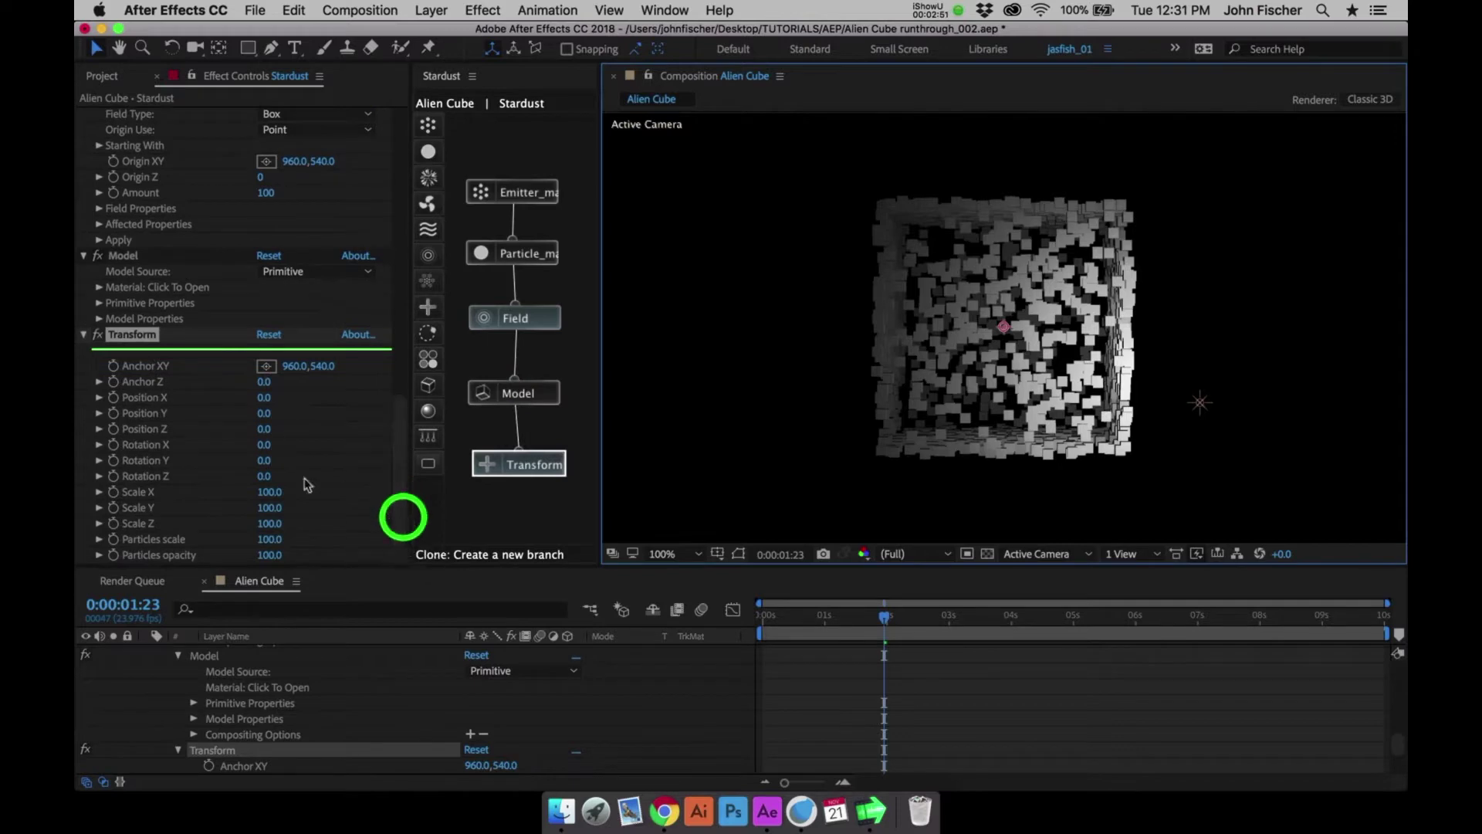
click(725, 620)
key(Home)
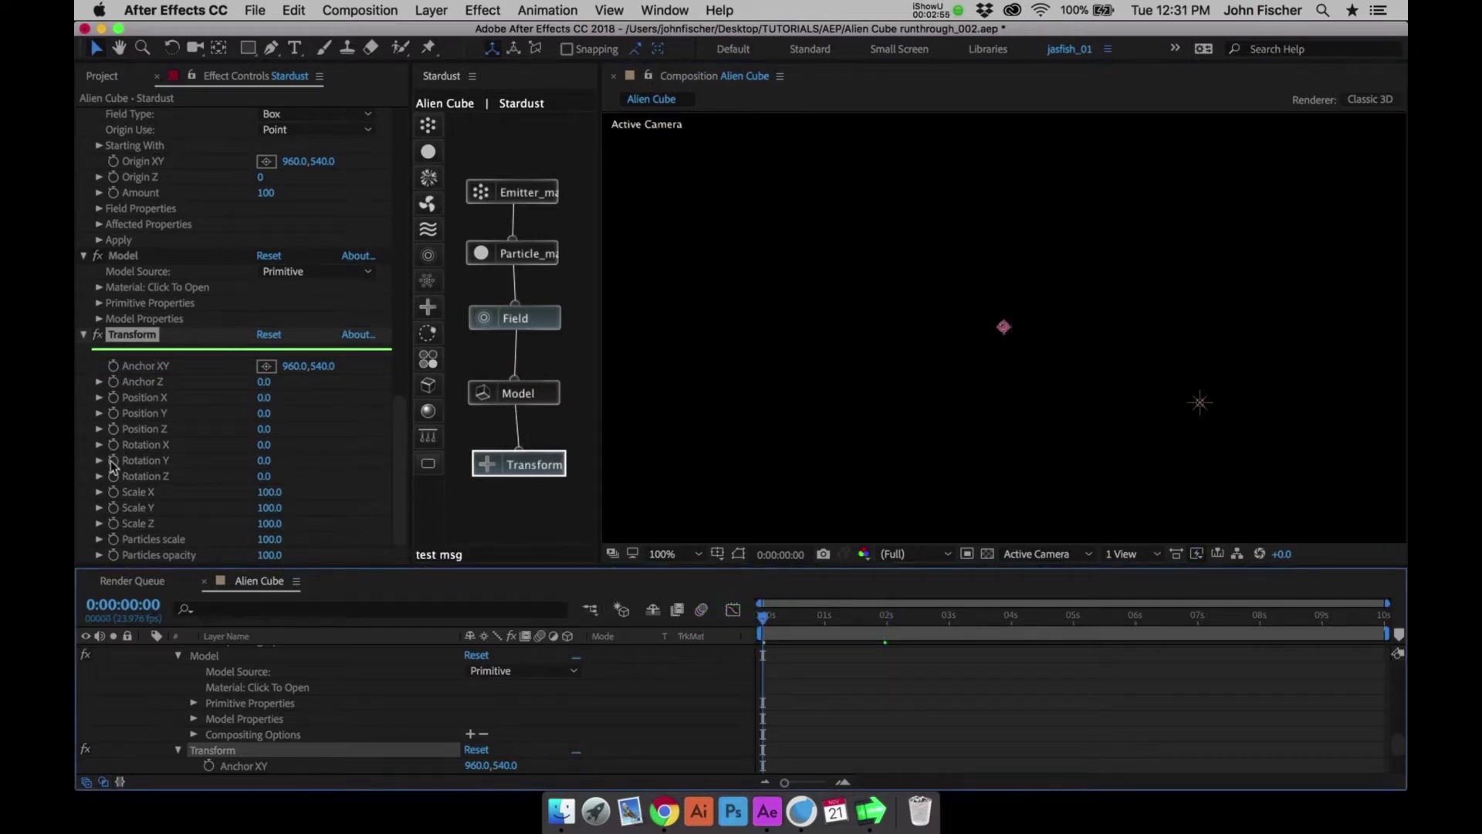
click(112, 457)
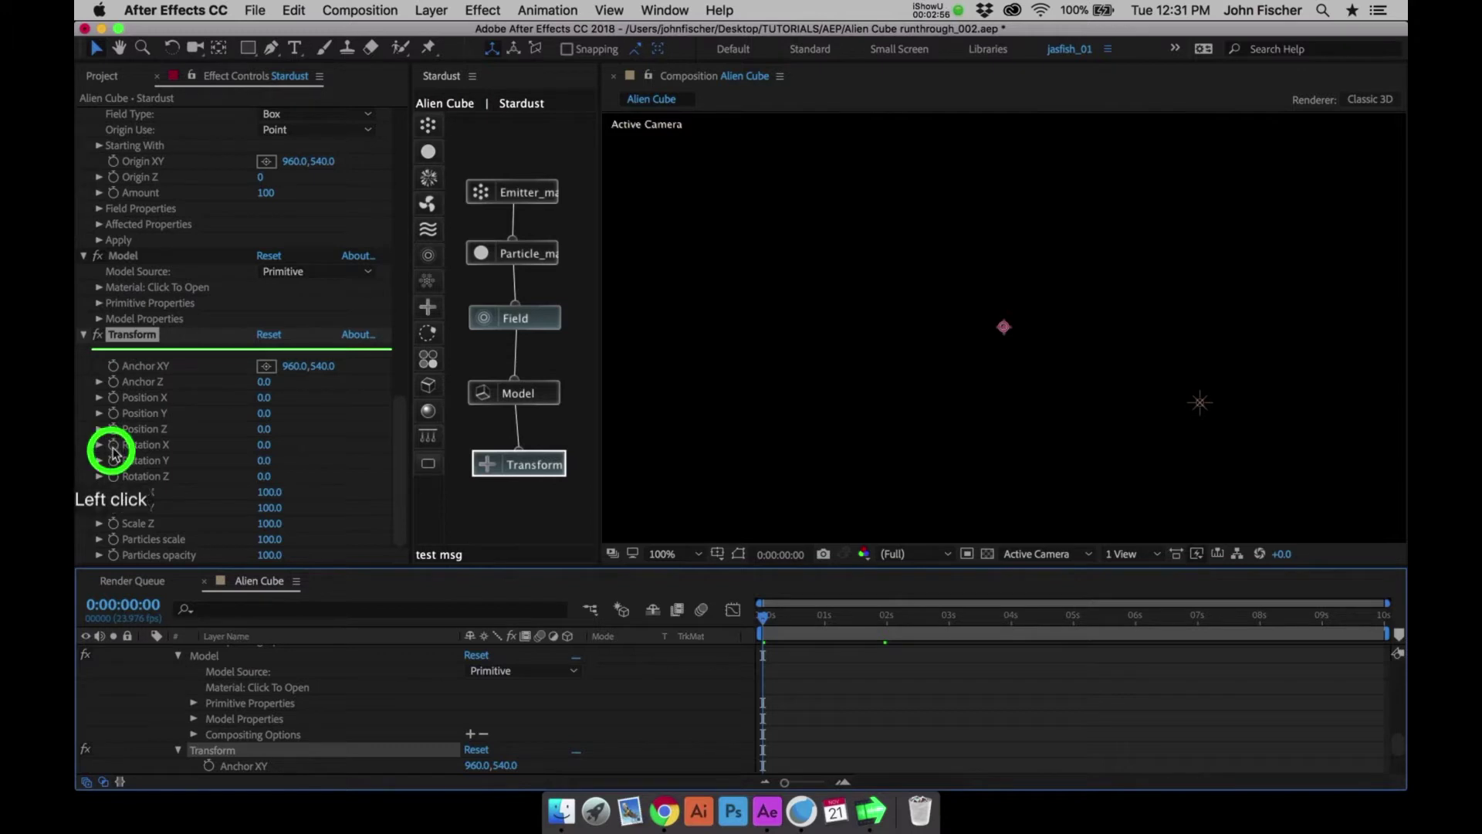
At 0:00:01:00, set the Transform node's Rotation X and Rotation Y to 45
click(825, 620)
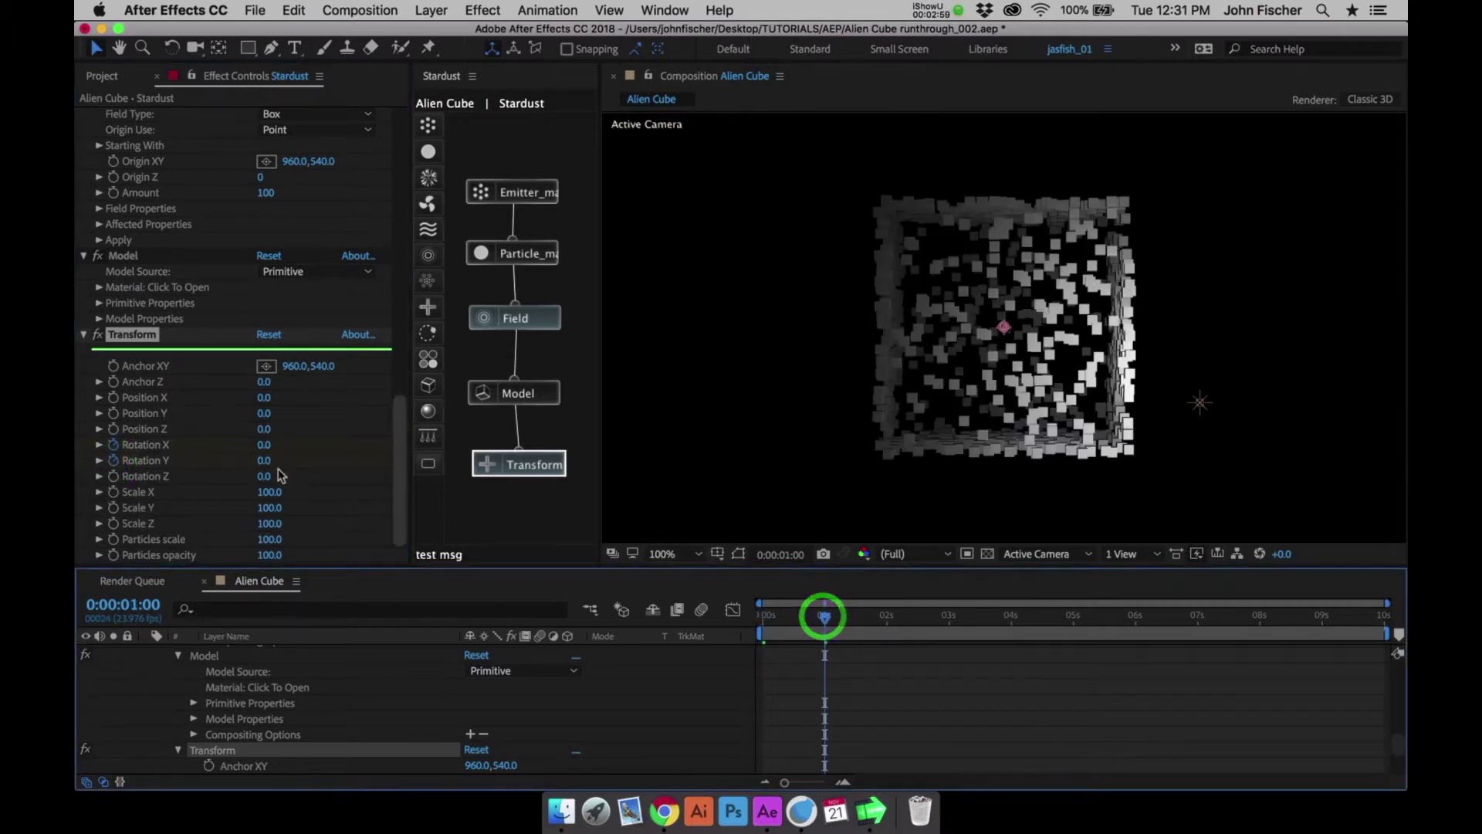
click(265, 445)
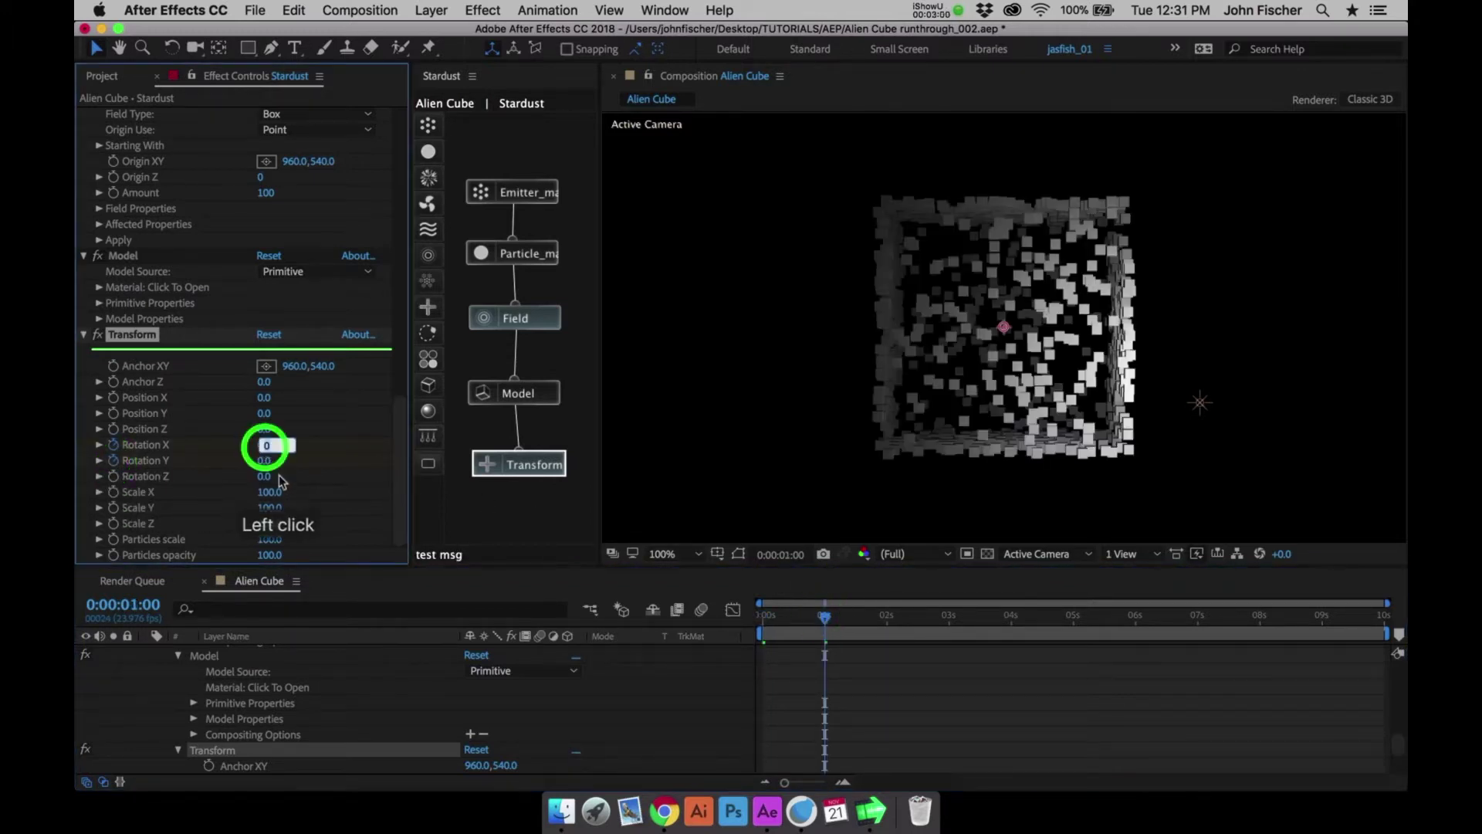
text(45)
key(Tab)
text(45)
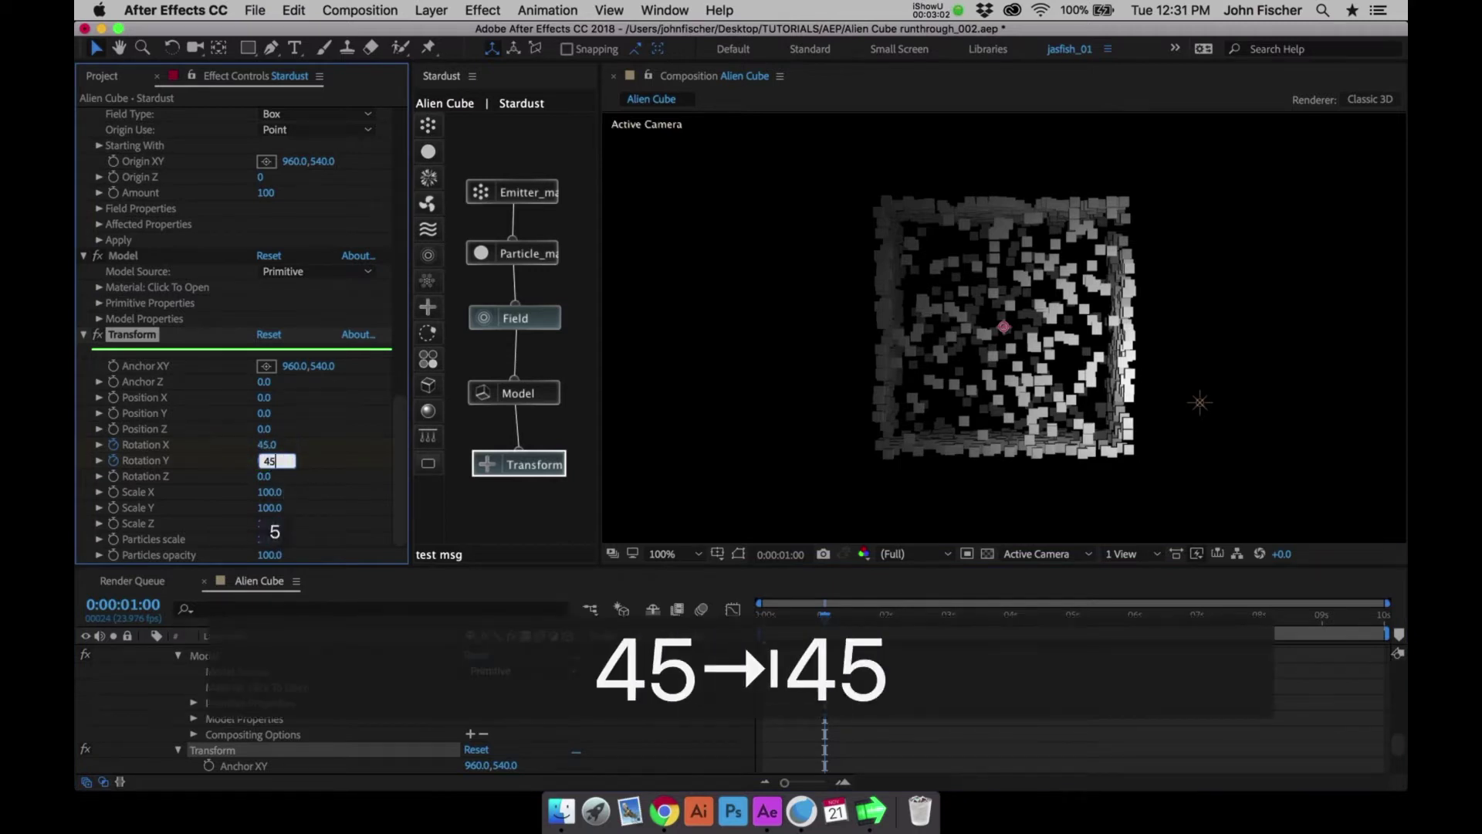
key(Return)
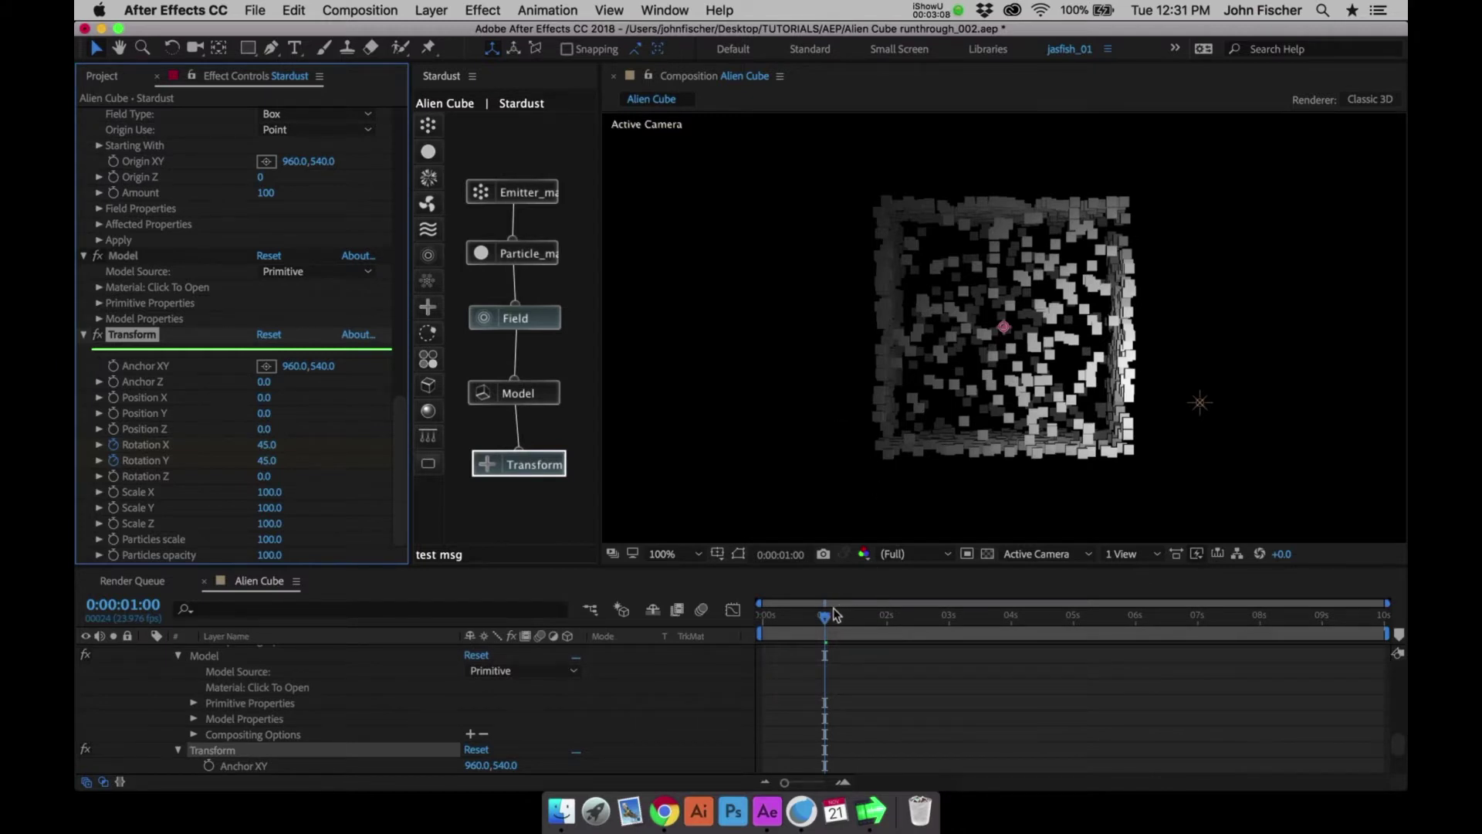
With the current time at 0:00:00:21, connect the Transform node to the Field node instead of the Model node and place it beside that branch
mouse_move(825, 618)
mouse_down()
mouse_move(802, 620)
mouse_move(816, 618)
mouse_up()
drag(512, 463, 514, 424)
click(515, 328)
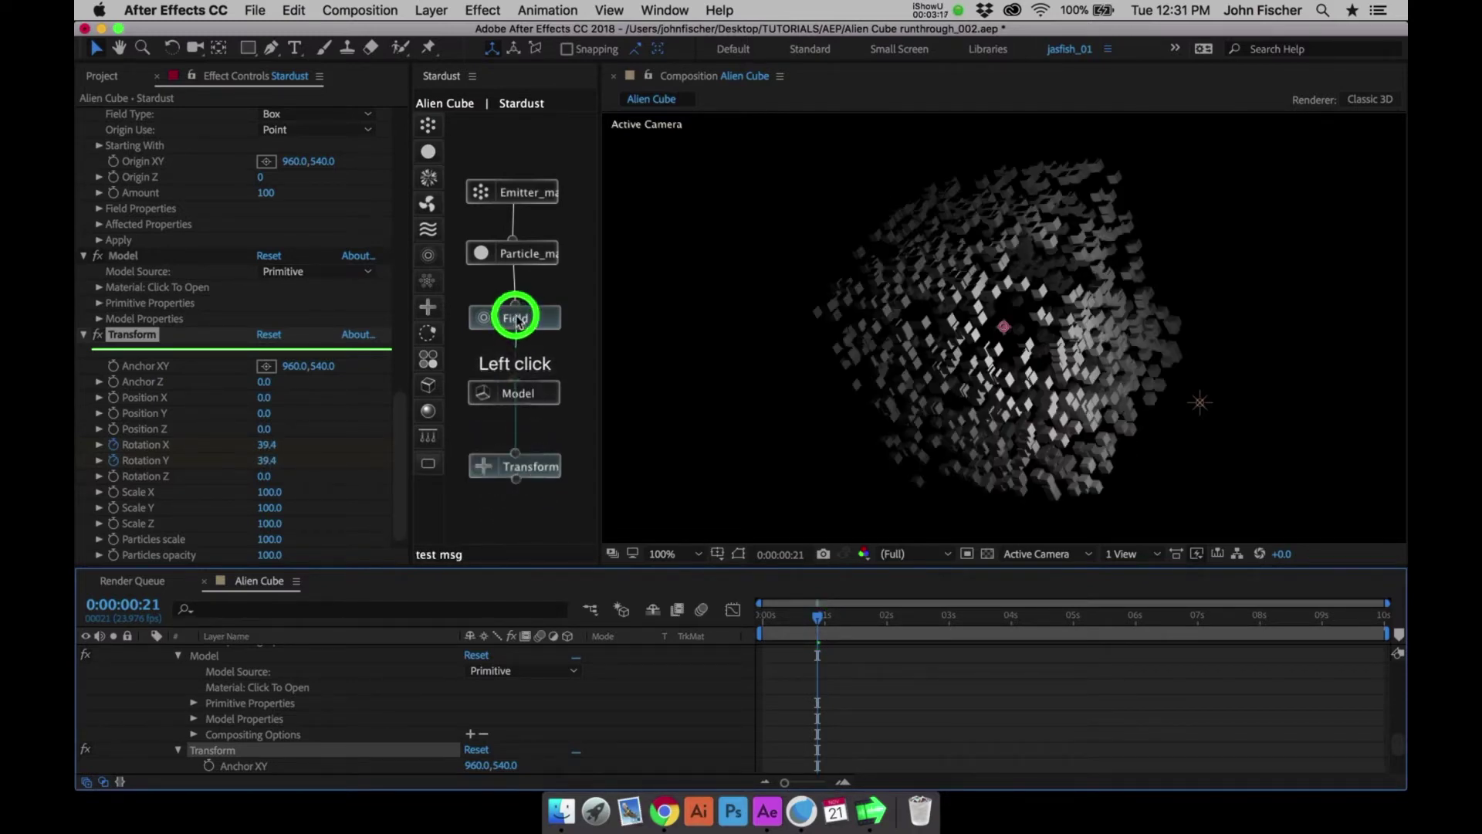
drag(539, 464, 591, 464)
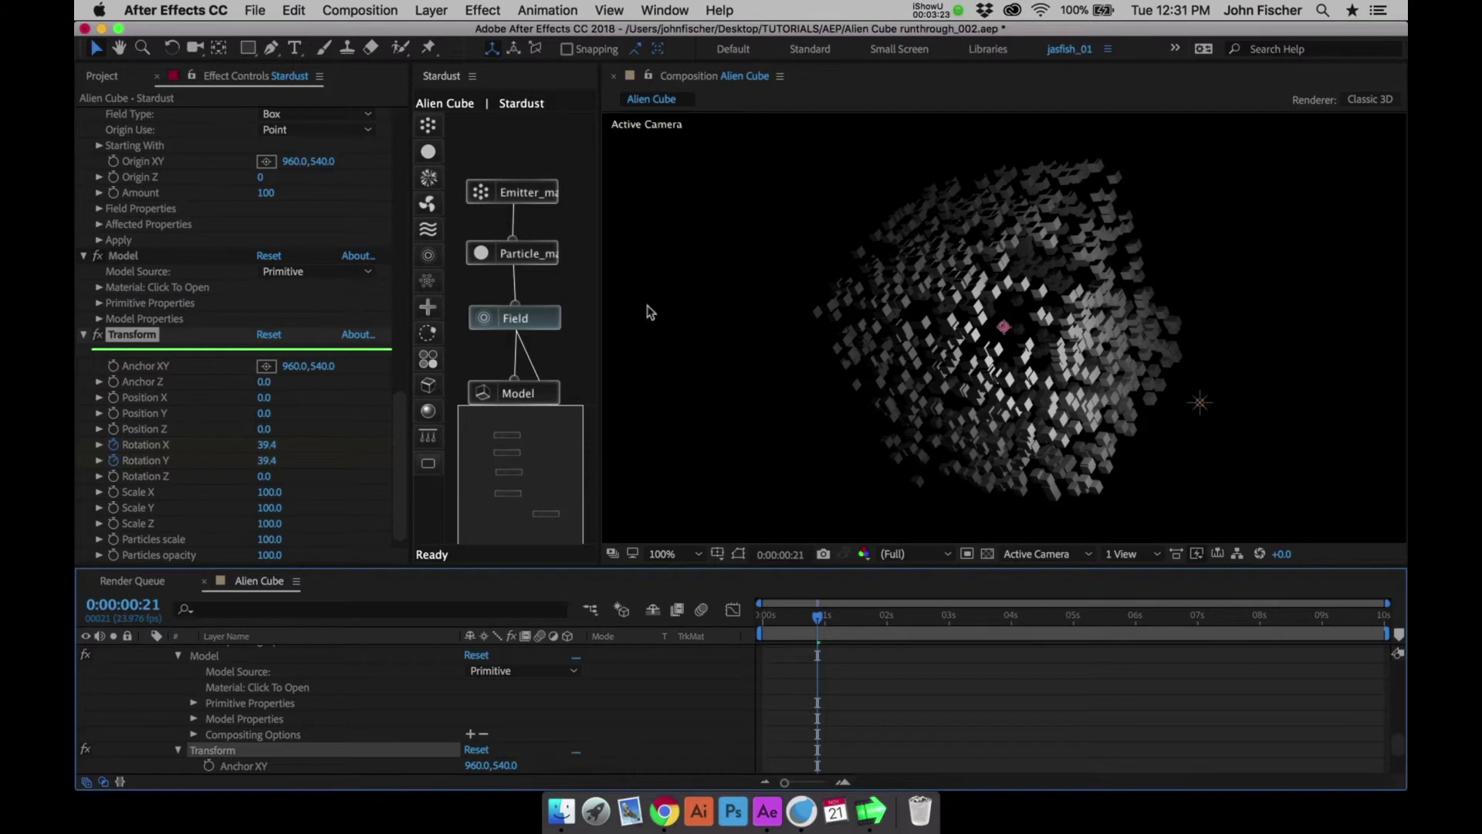
click(488, 6)
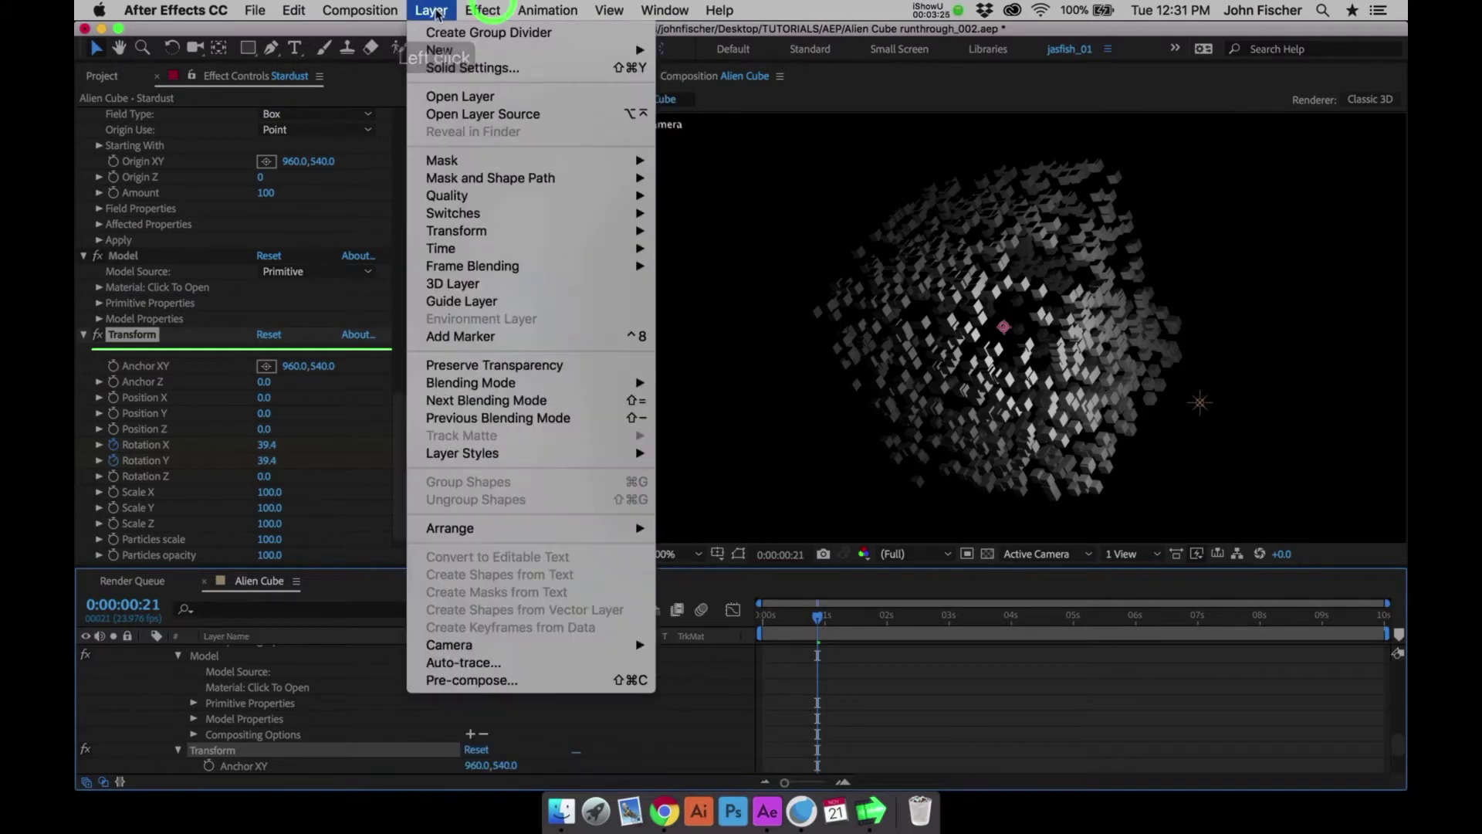
mouse_move(540, 49)
click(705, 106)
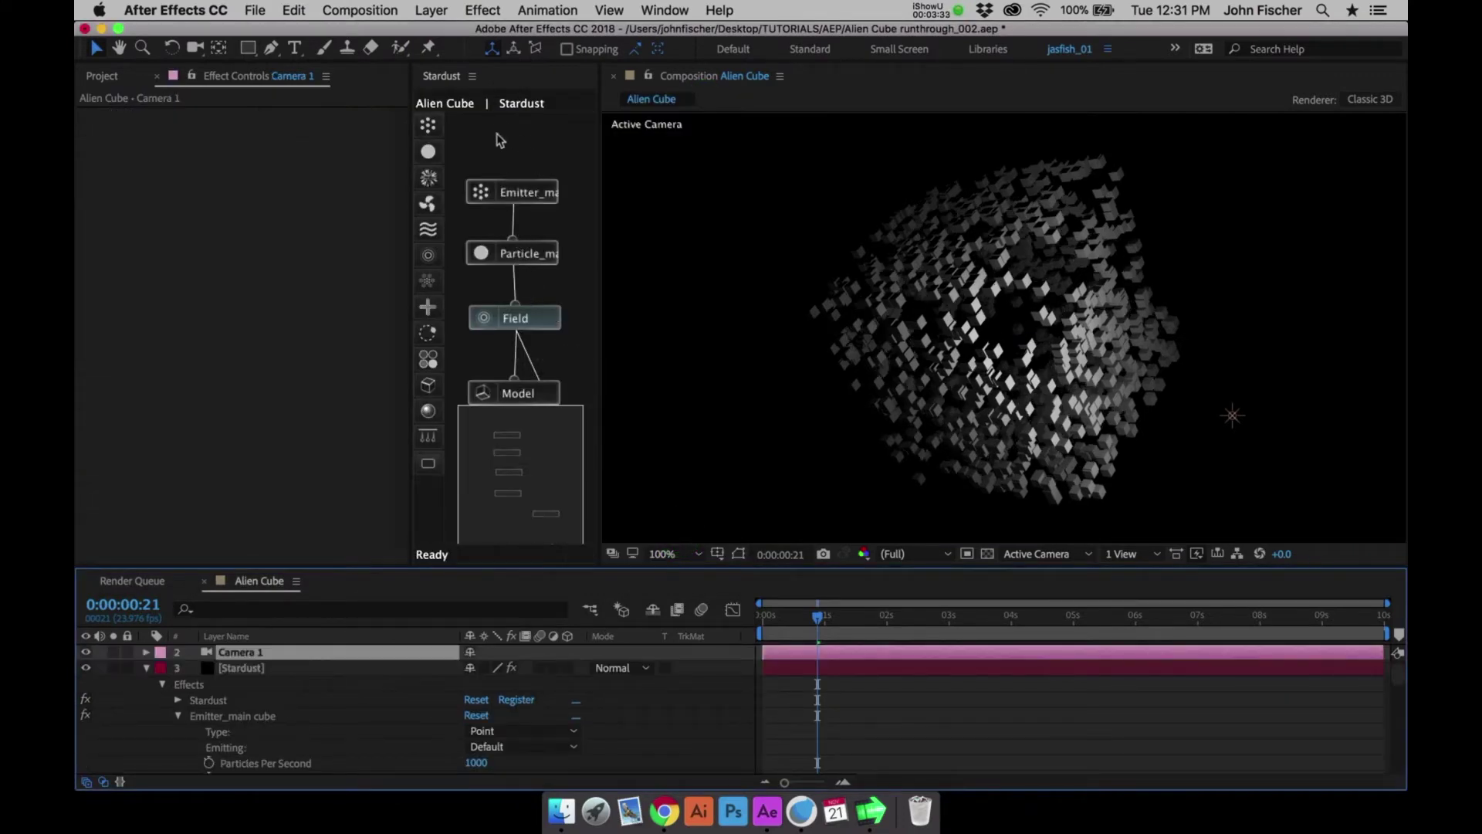
key(super+z)
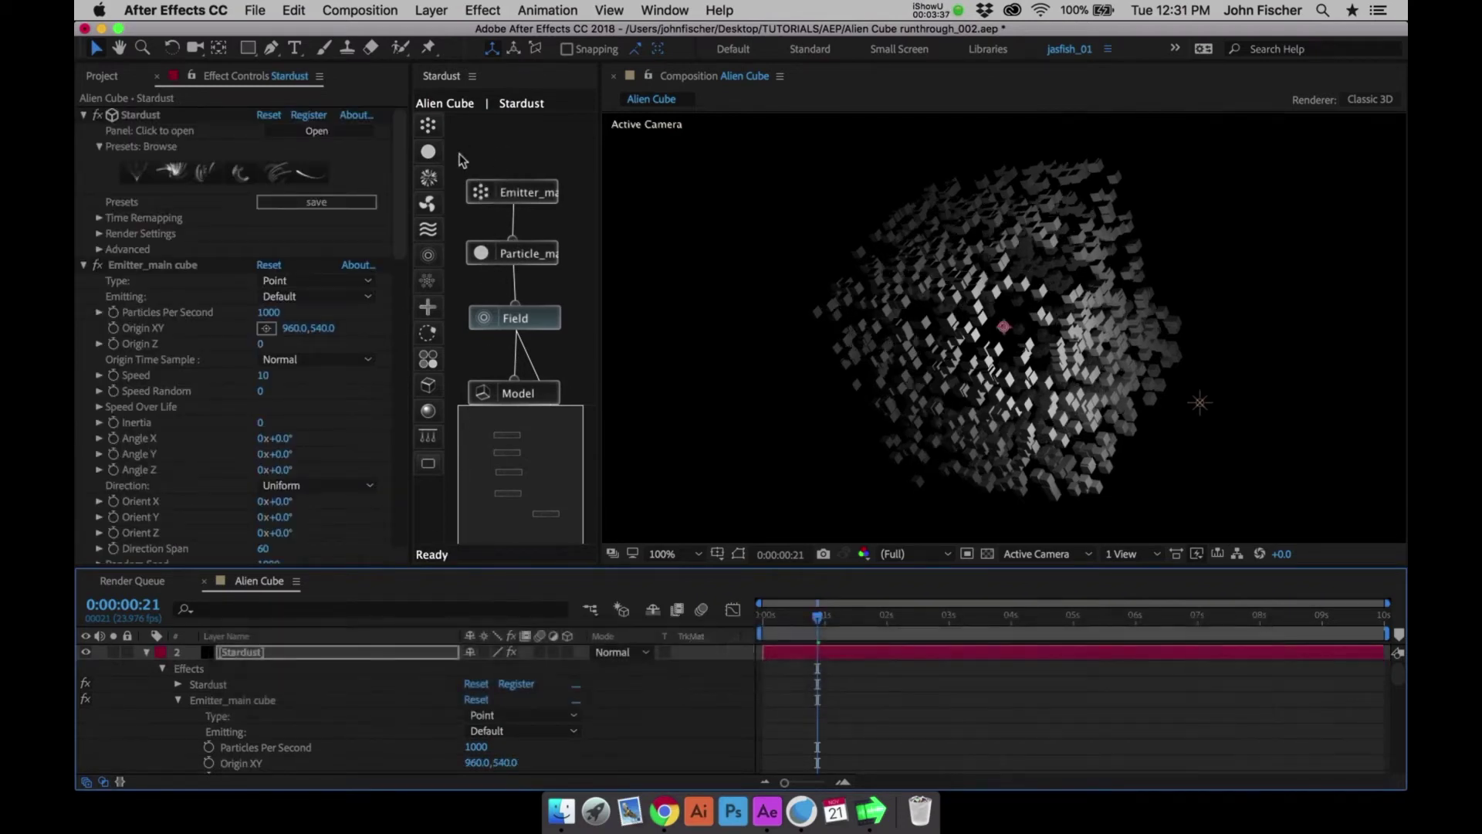
Add a two-node camera with the 50mm preset to the Alien Cube composition
click(434, 9)
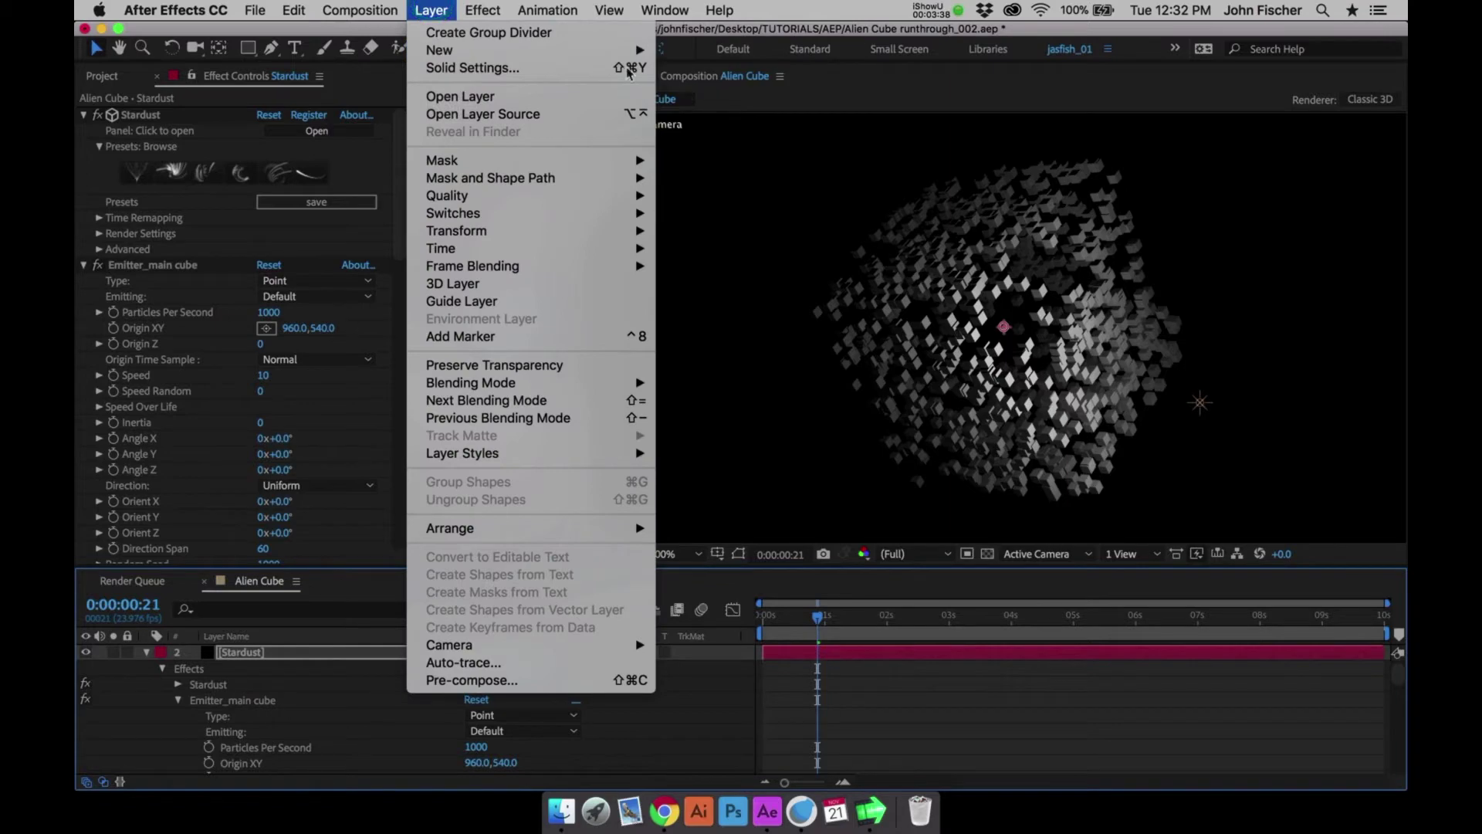
mouse_move(652, 55)
click(694, 101)
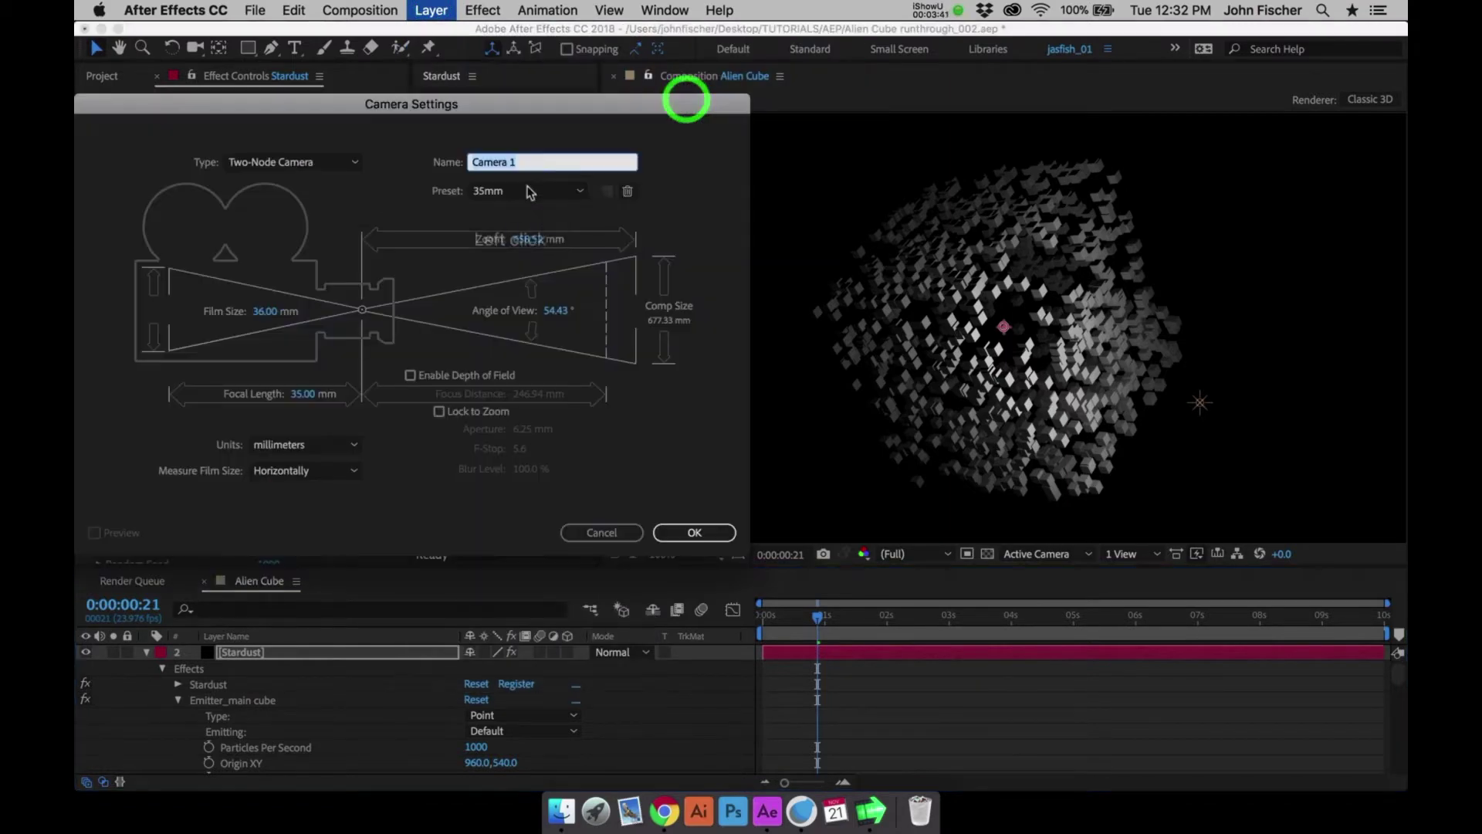
click(524, 193)
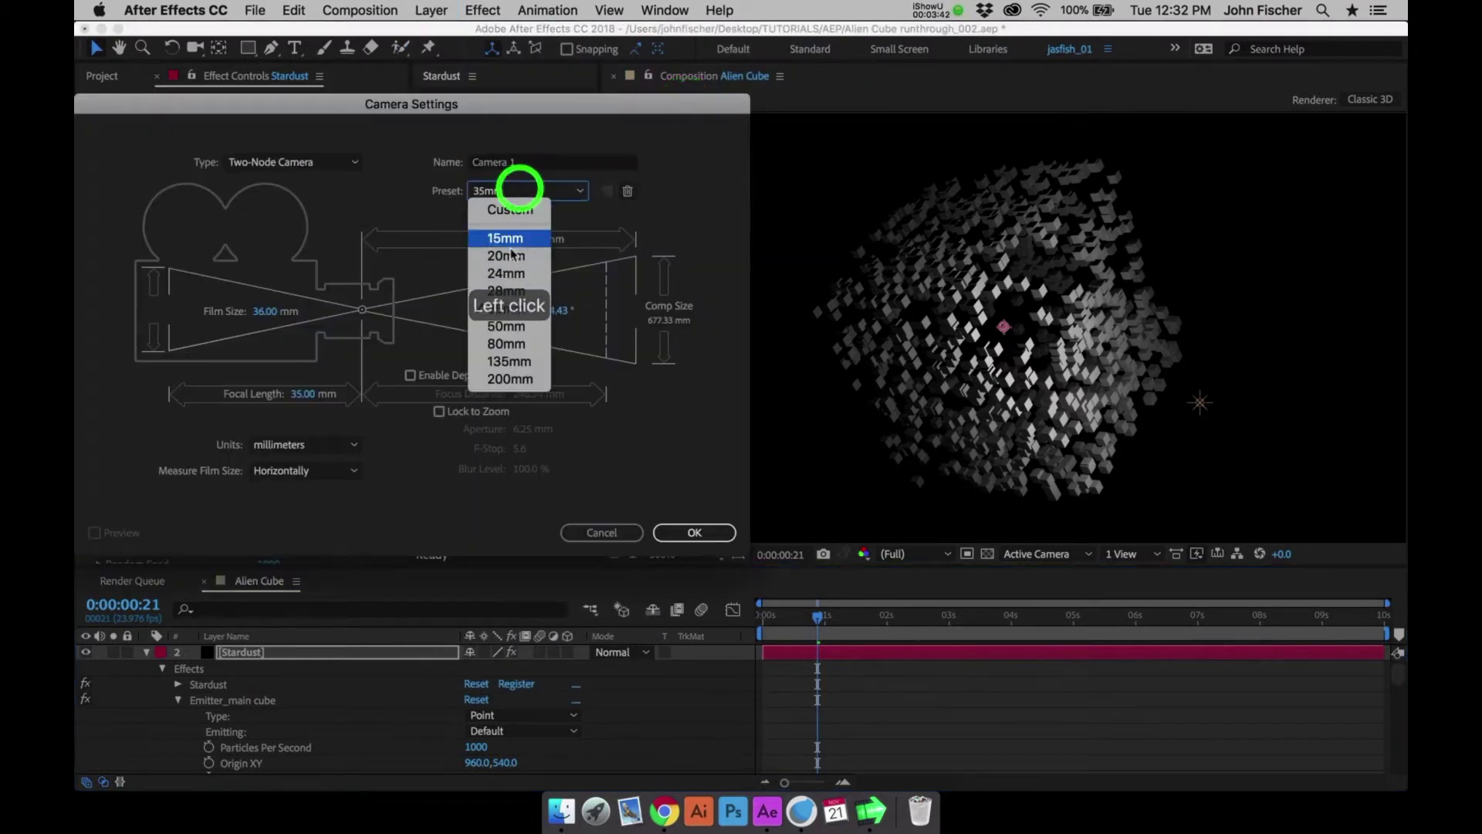
click(510, 323)
click(677, 532)
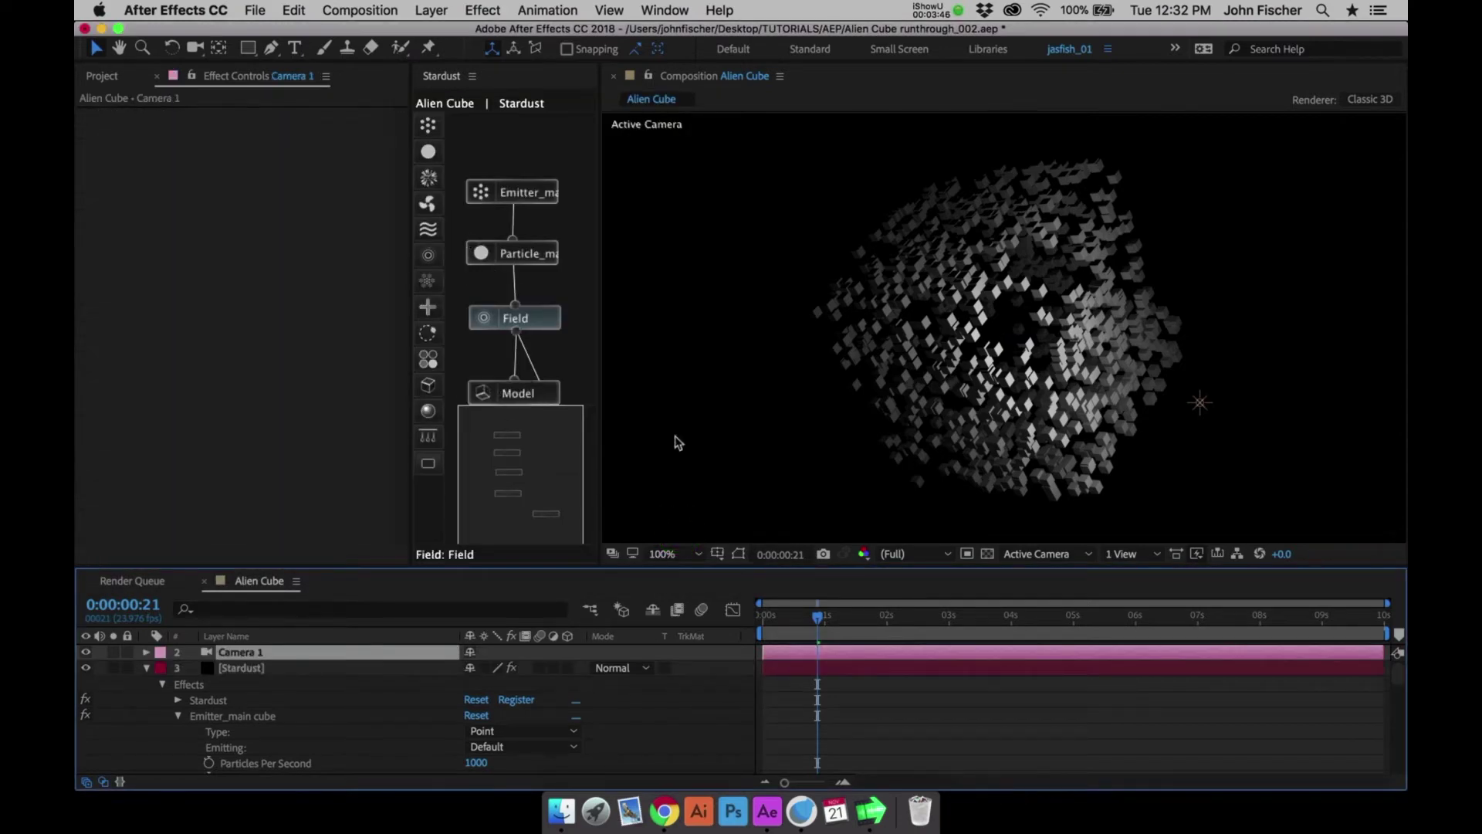
Create a null object above the camera and turn it into a 3D layer
click(444, 7)
mouse_move(641, 50)
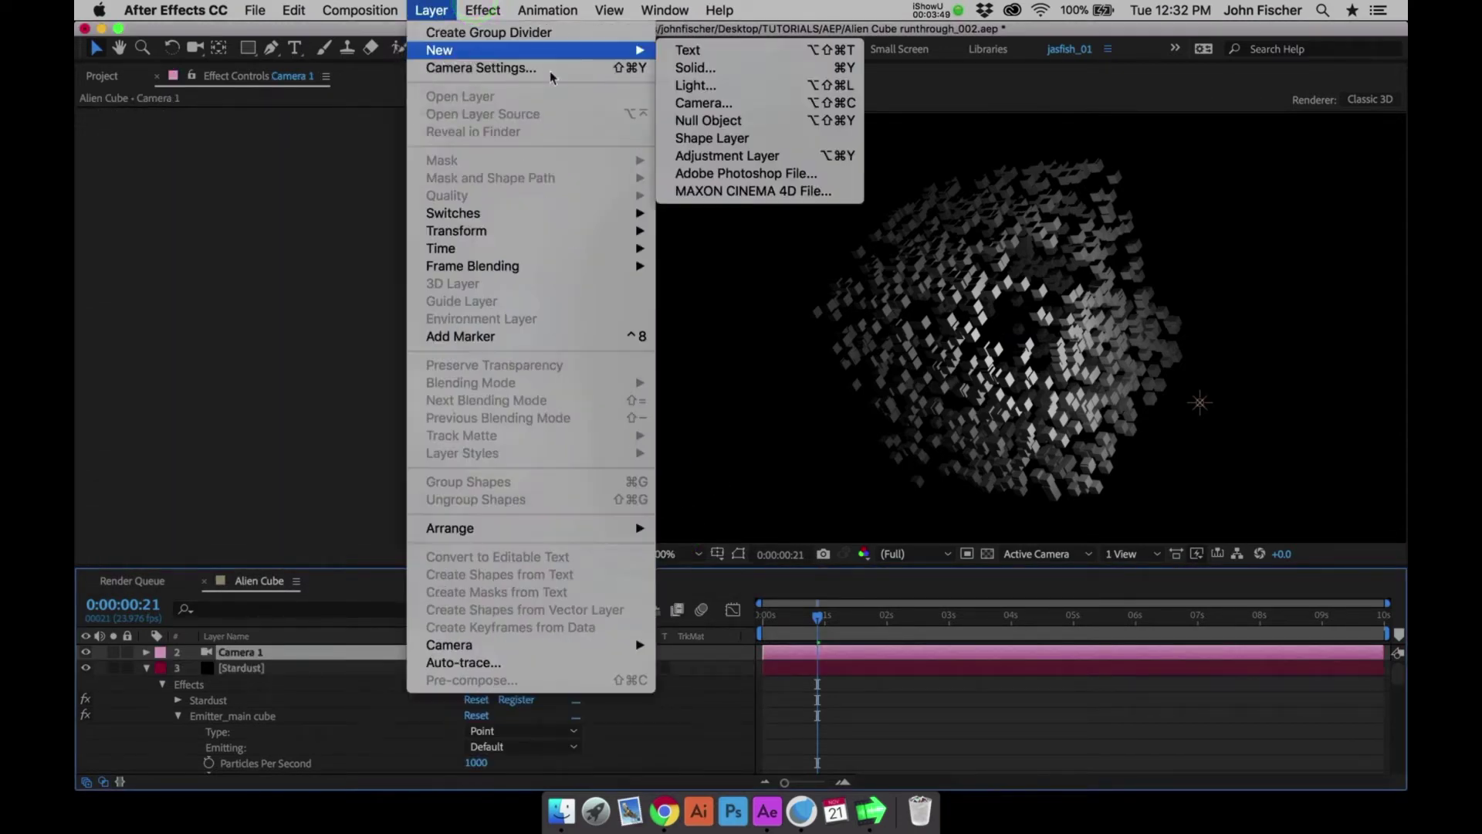
click(688, 122)
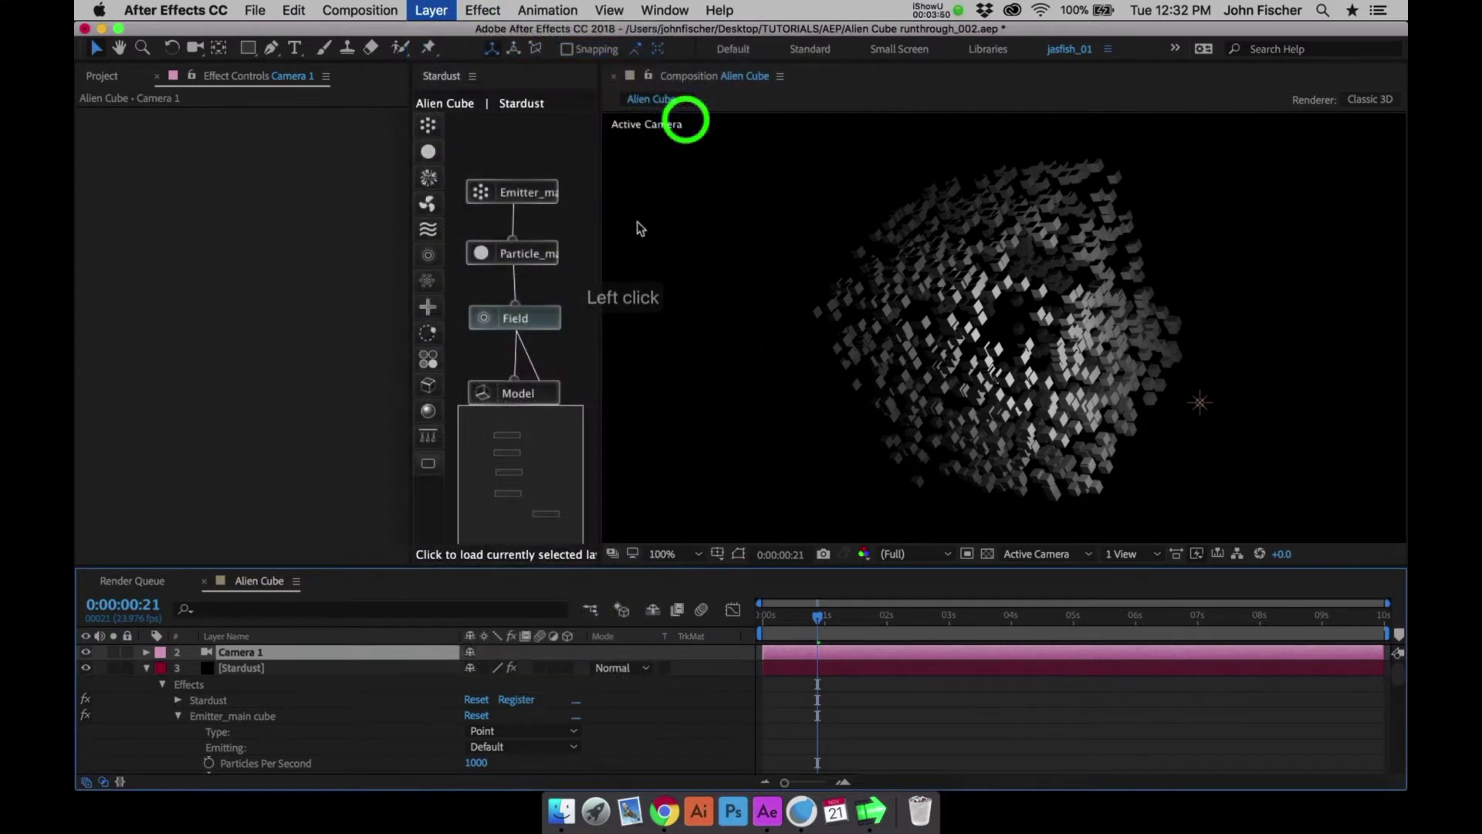
click(567, 653)
Parent Camera 1 to the null object and rename the null Cam Controller
key(shift+F4)
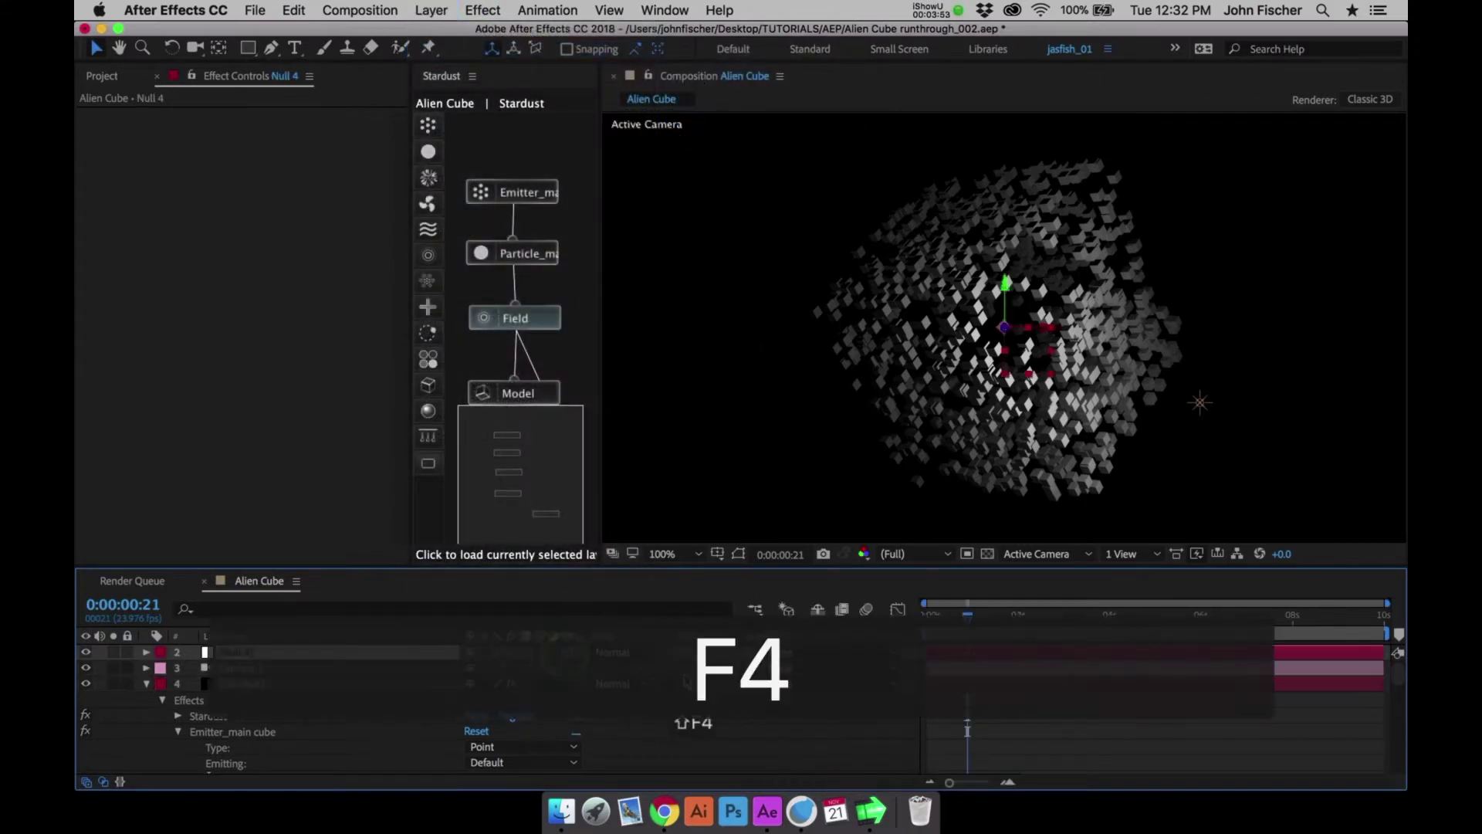
drag(750, 668, 370, 669)
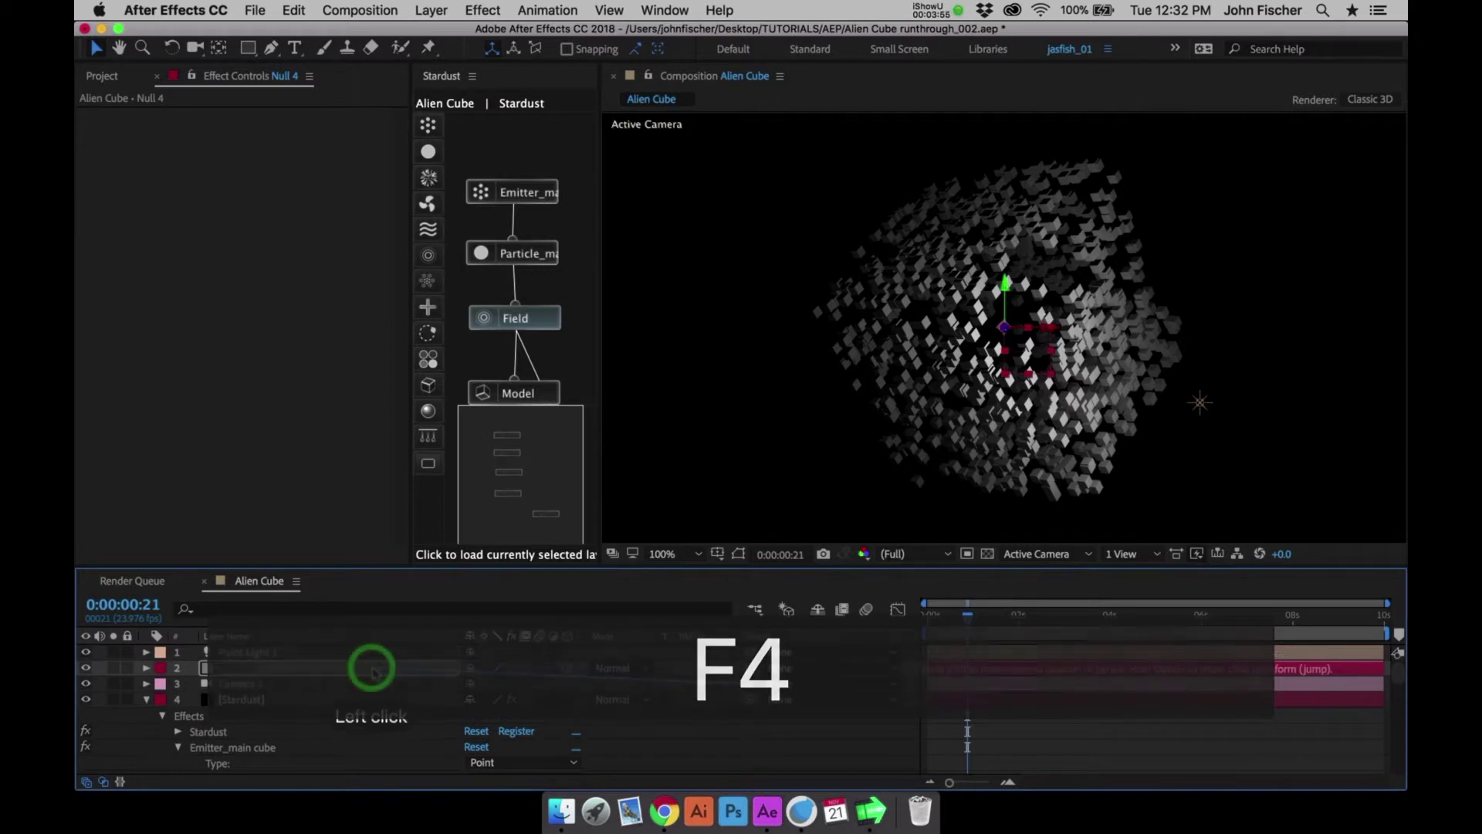
click(306, 670)
key(Return)
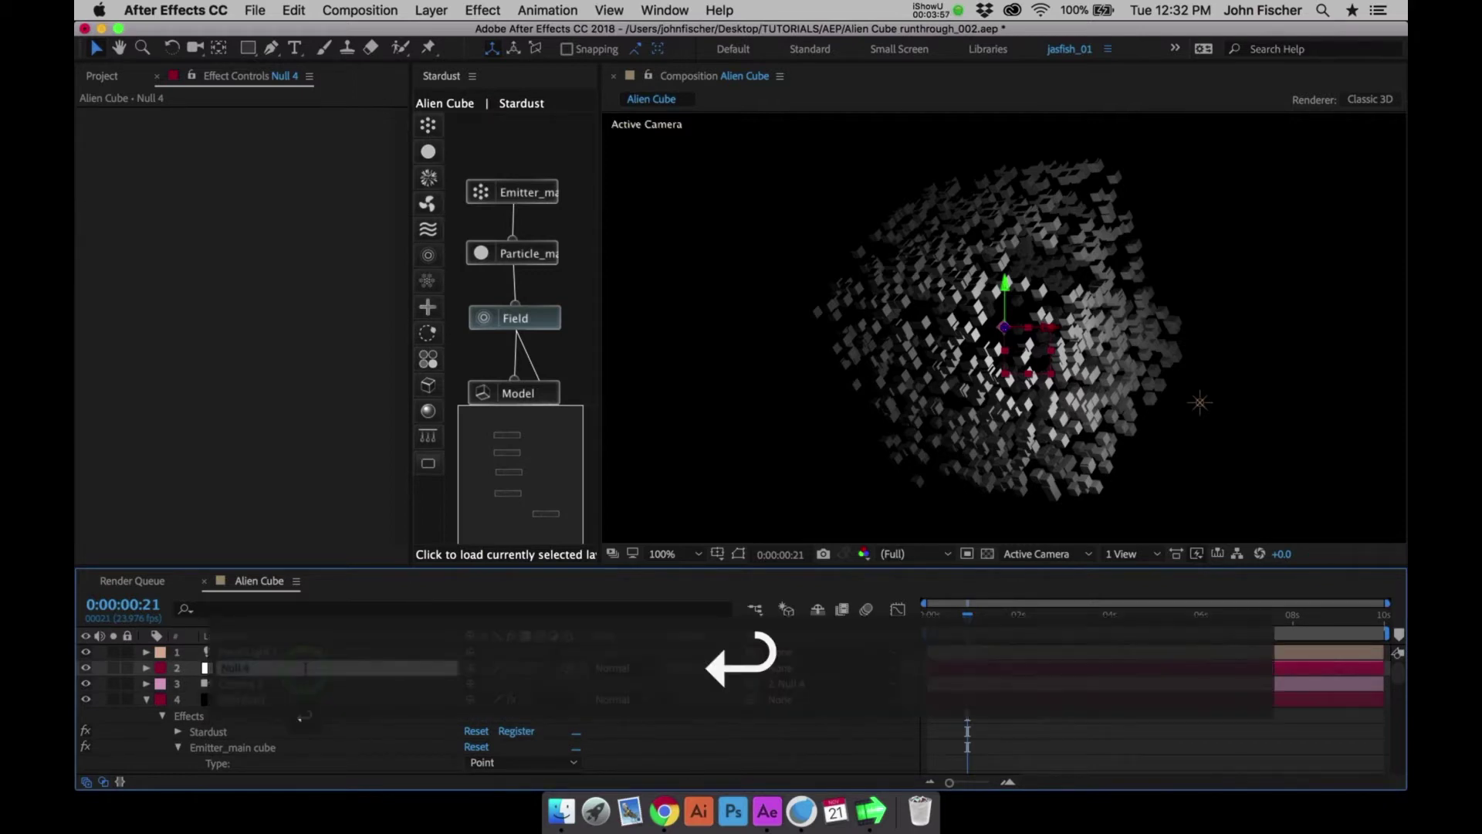
text(Cam Controller)
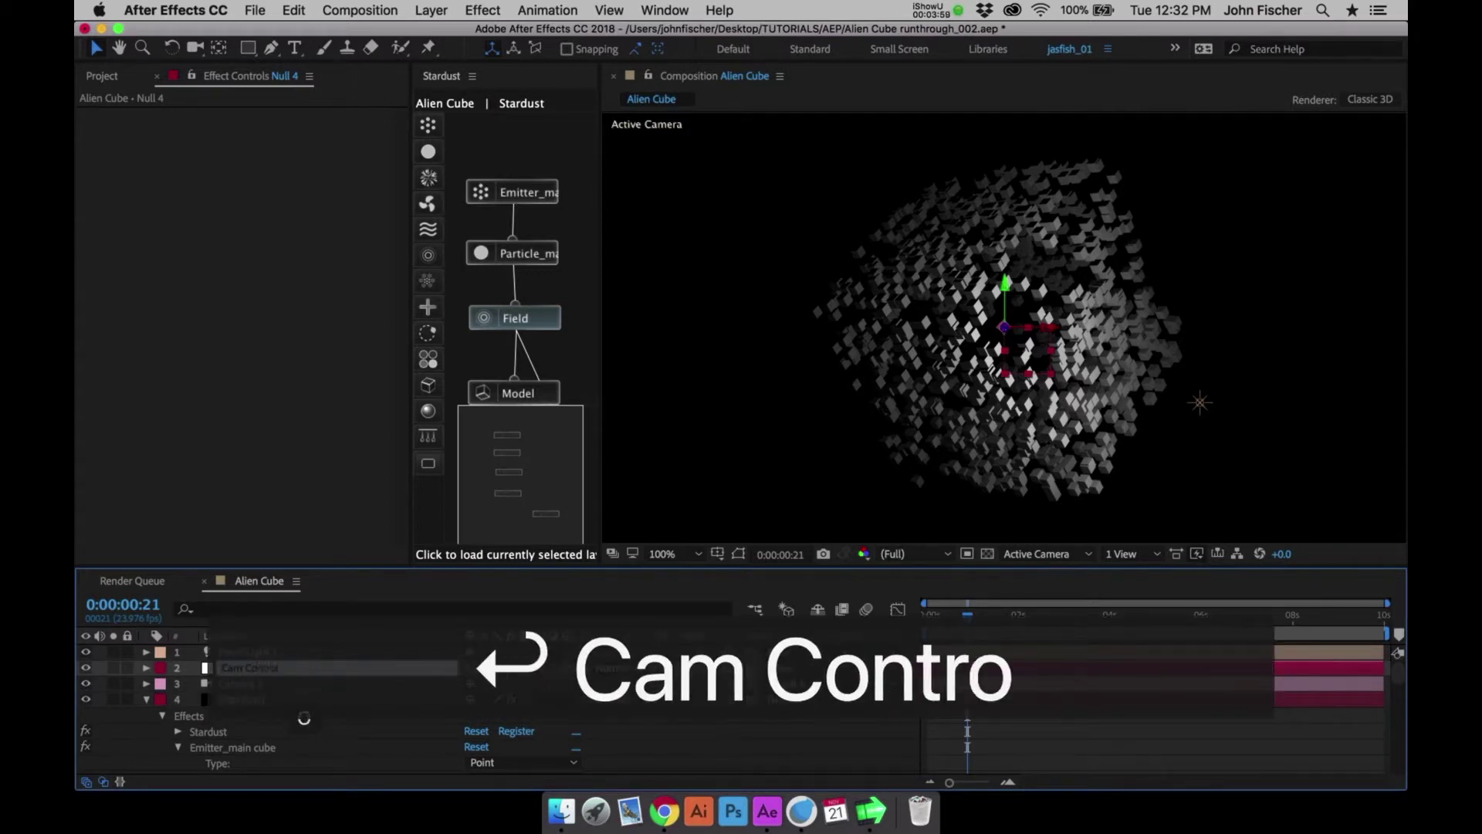
key(Return)
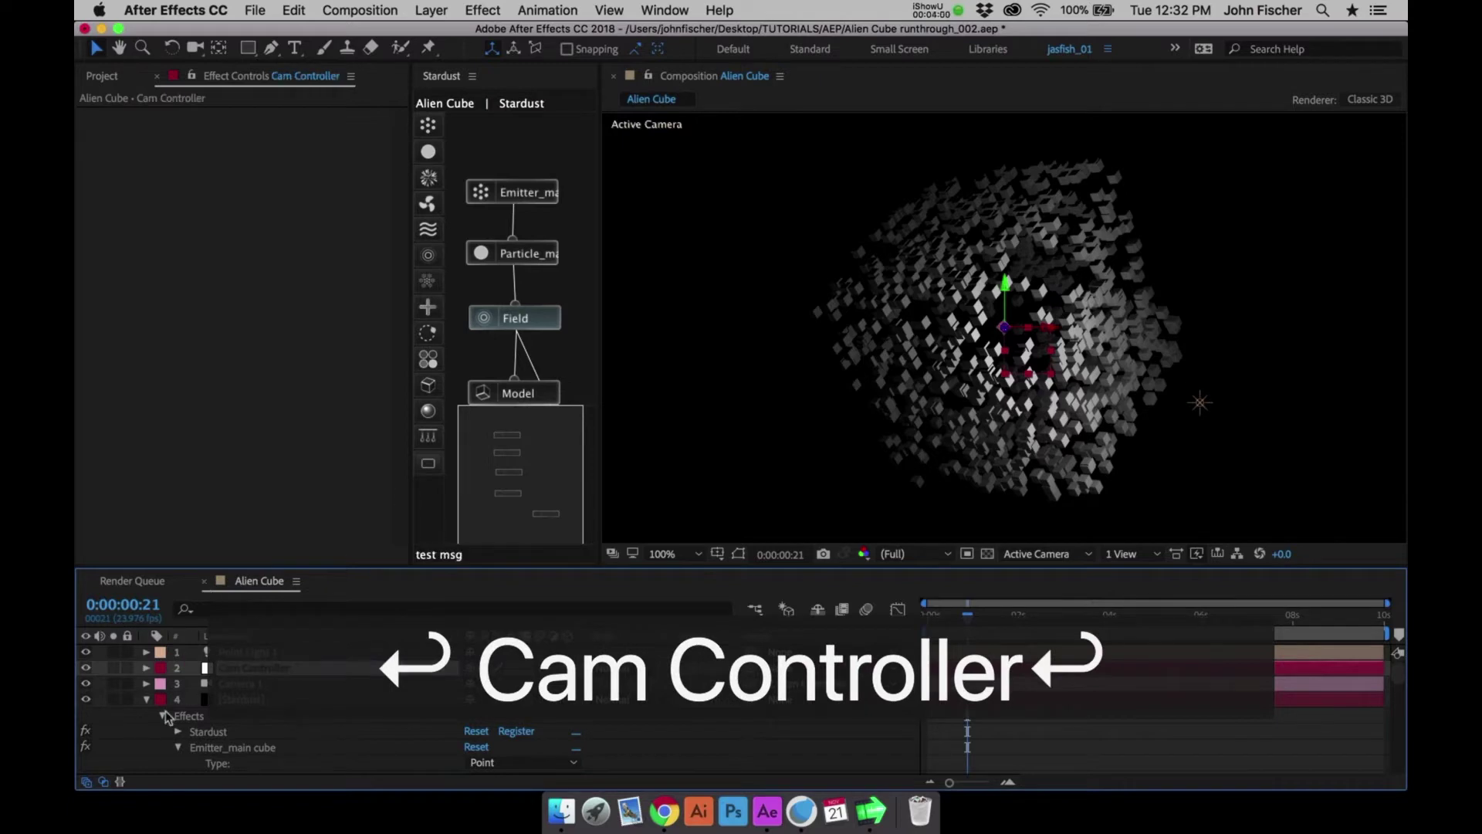
At 0:00:01:00, set the Cam Controller's Z position to -250 and turn on Position keyframing, with the comp view at 50%
click(147, 700)
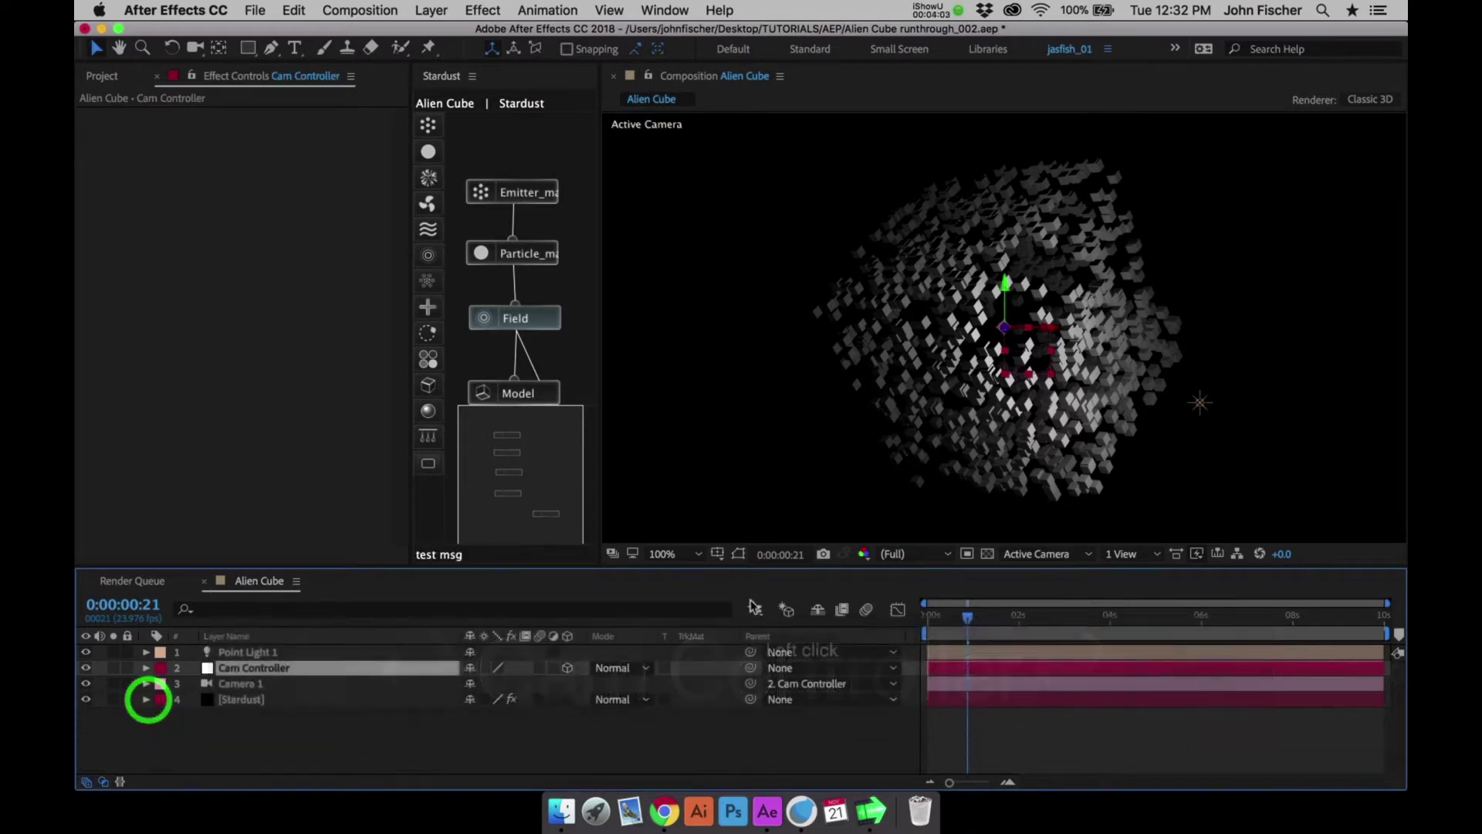
click(972, 616)
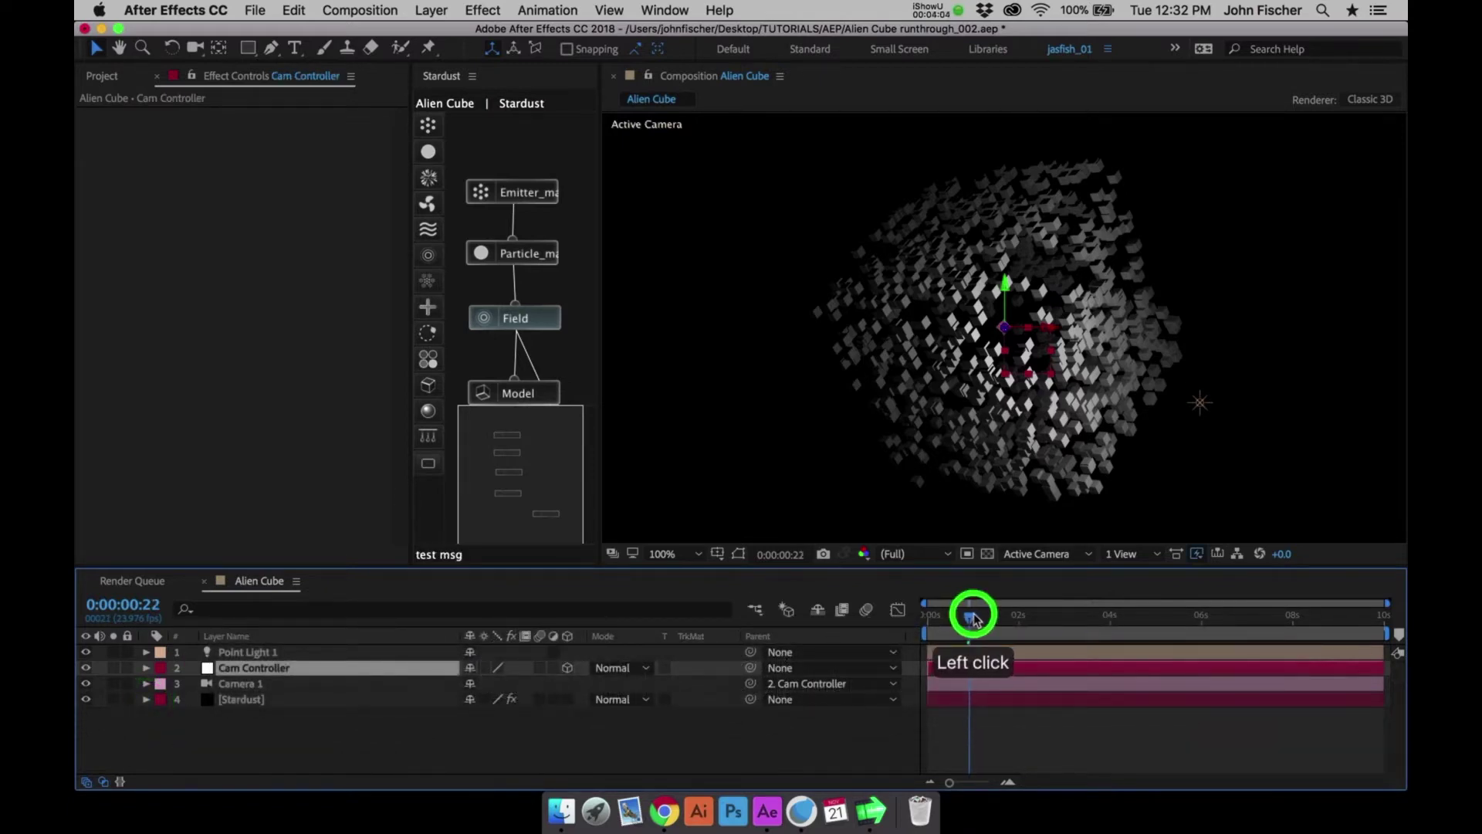
key(p)
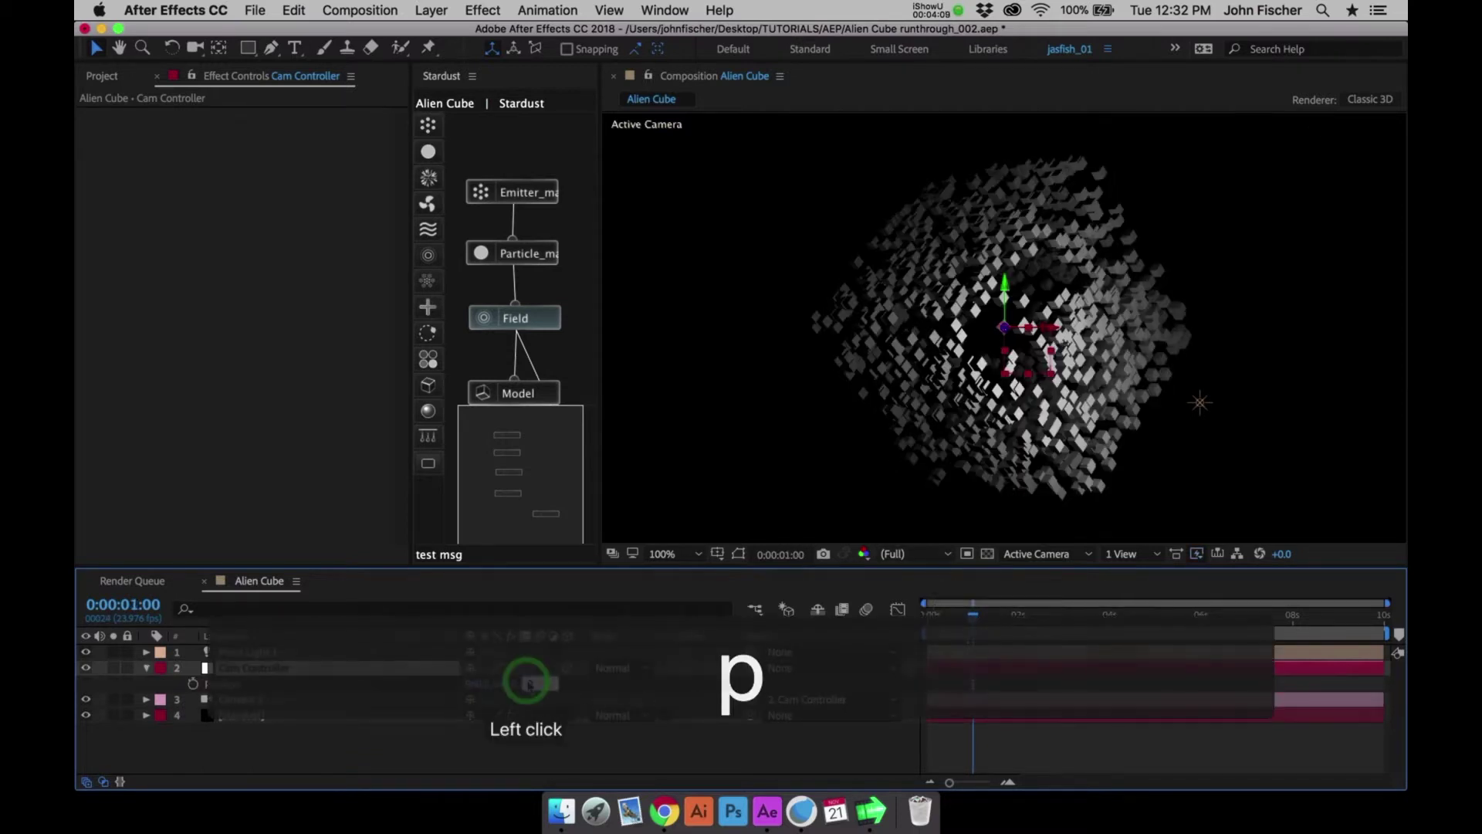
text(-250)
key(Return)
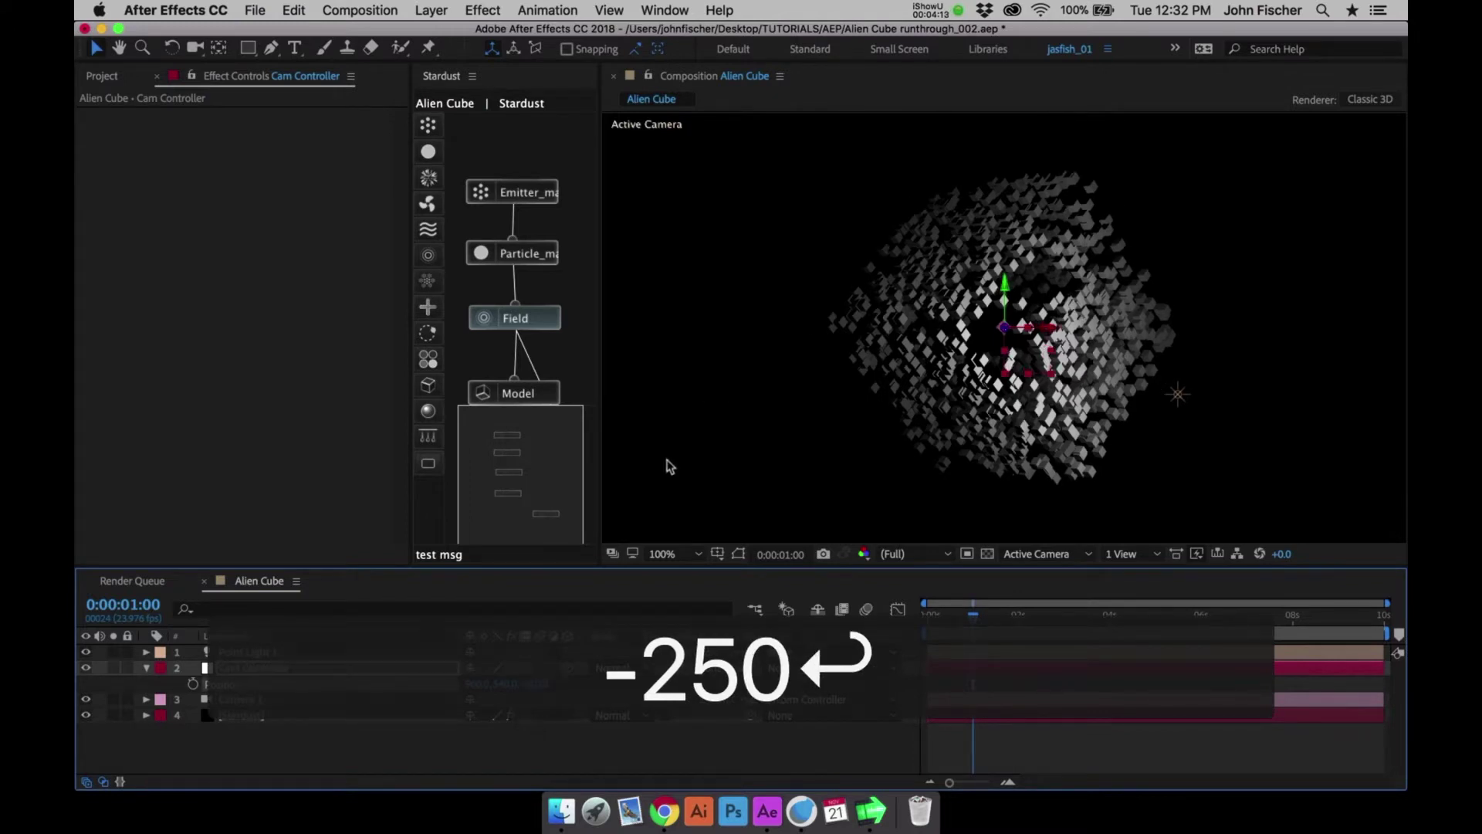
key(comma)
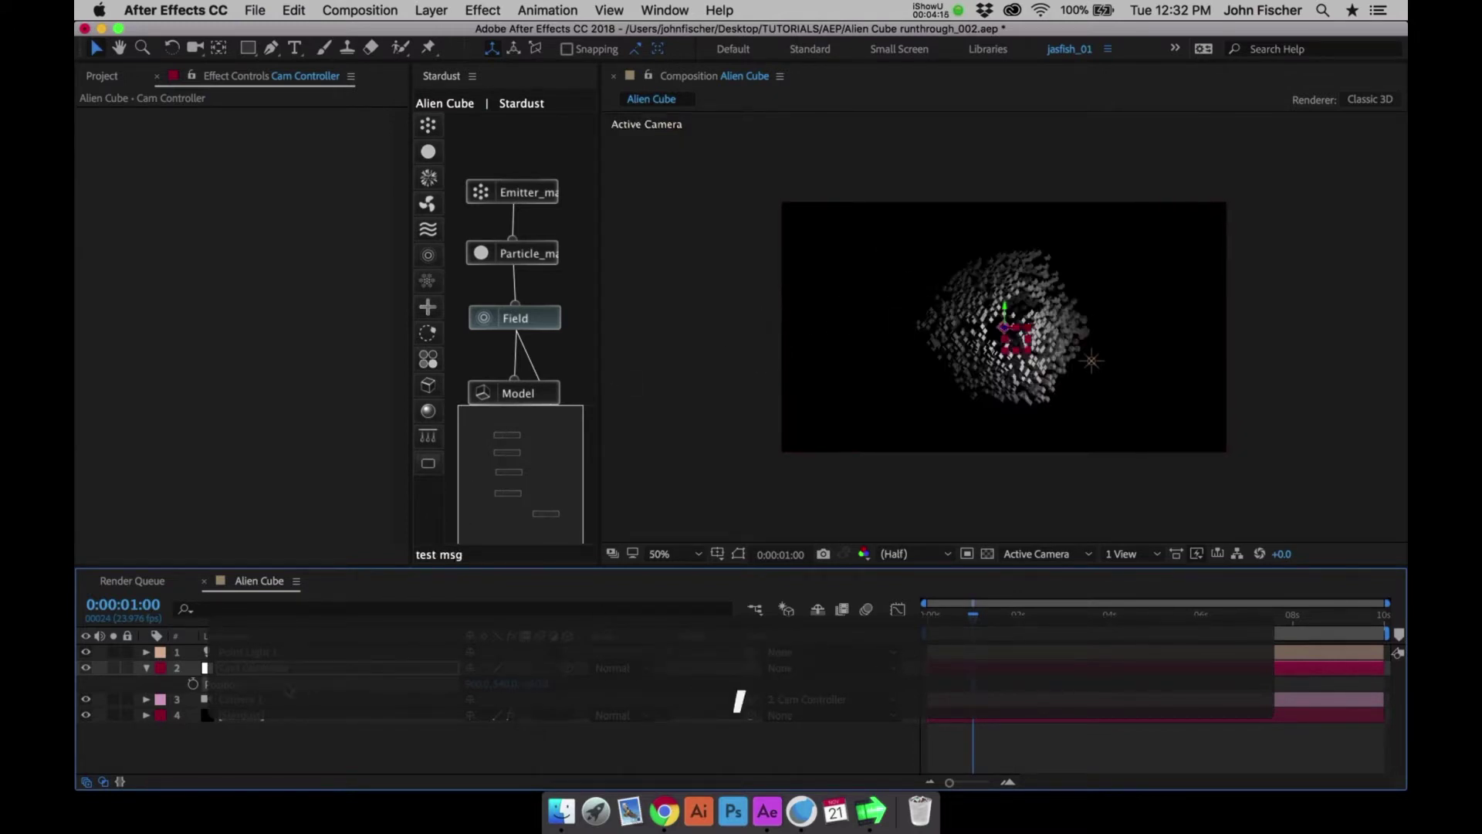
click(192, 685)
Pull the Cam Controller back to a Z position of about -3010 and place that Position keyframe at 0:00:00:00
drag(951, 617, 905, 616)
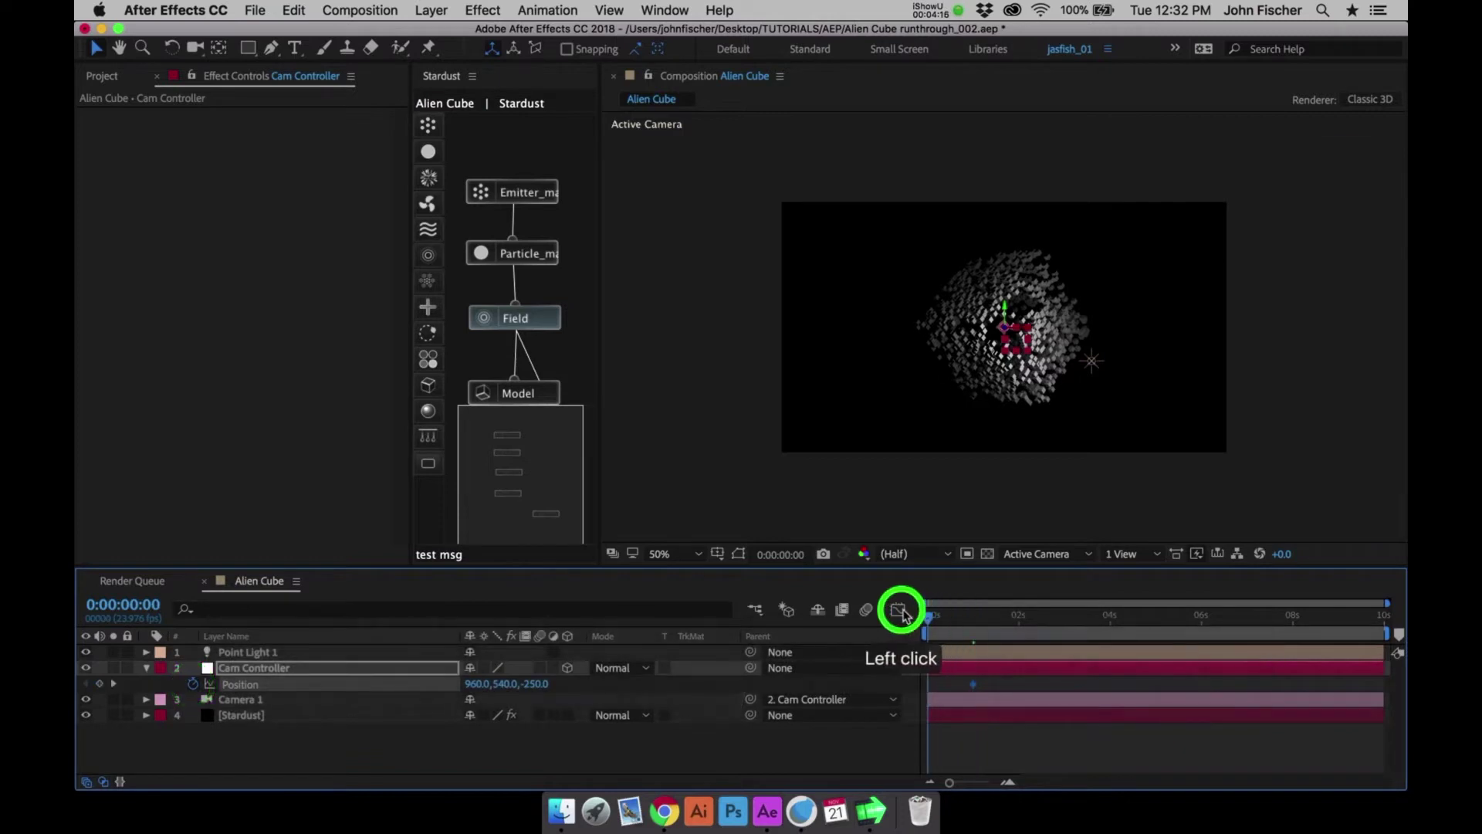
click(933, 615)
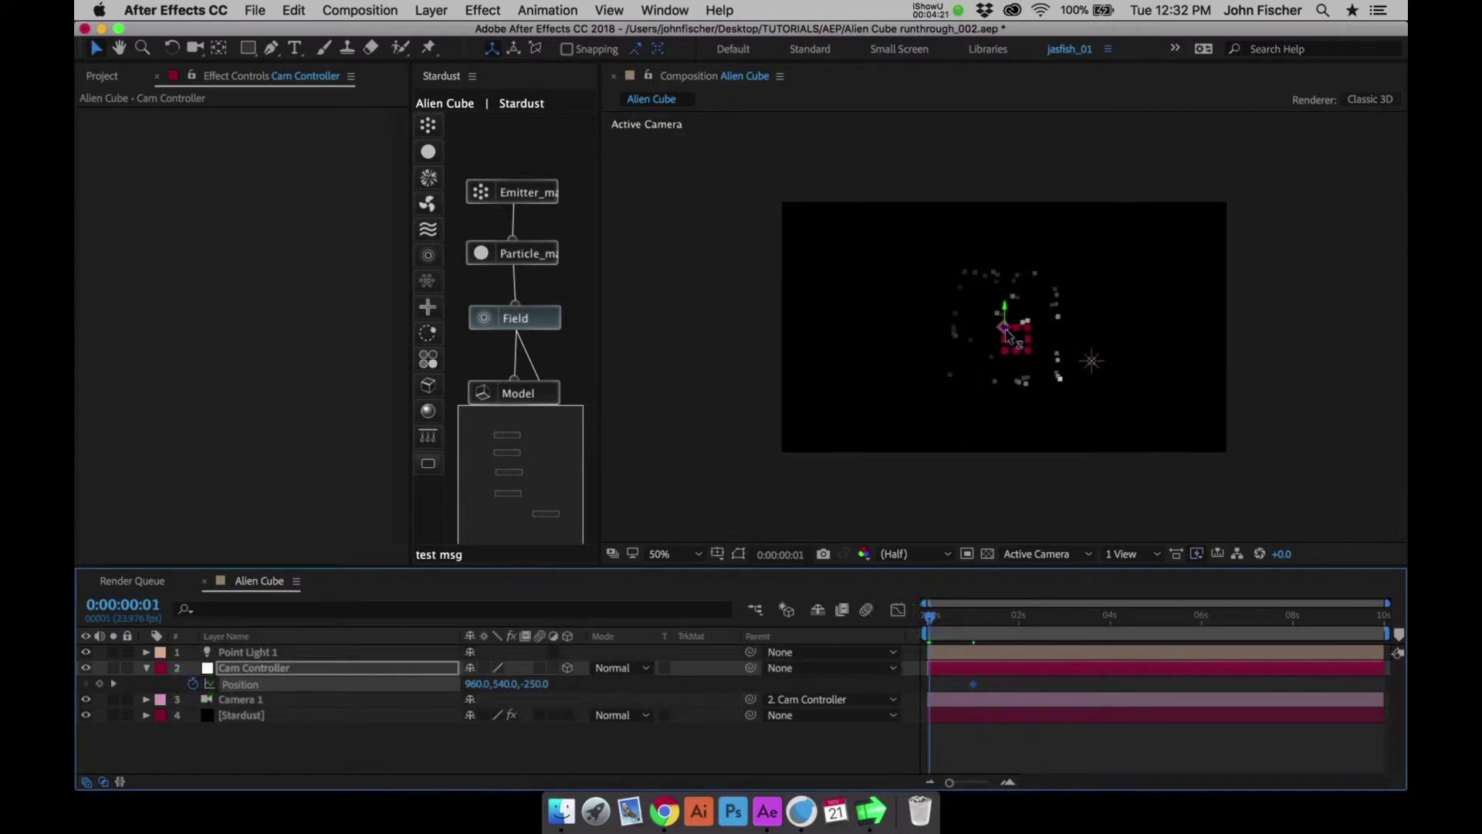
drag(1005, 331, 1065, 330)
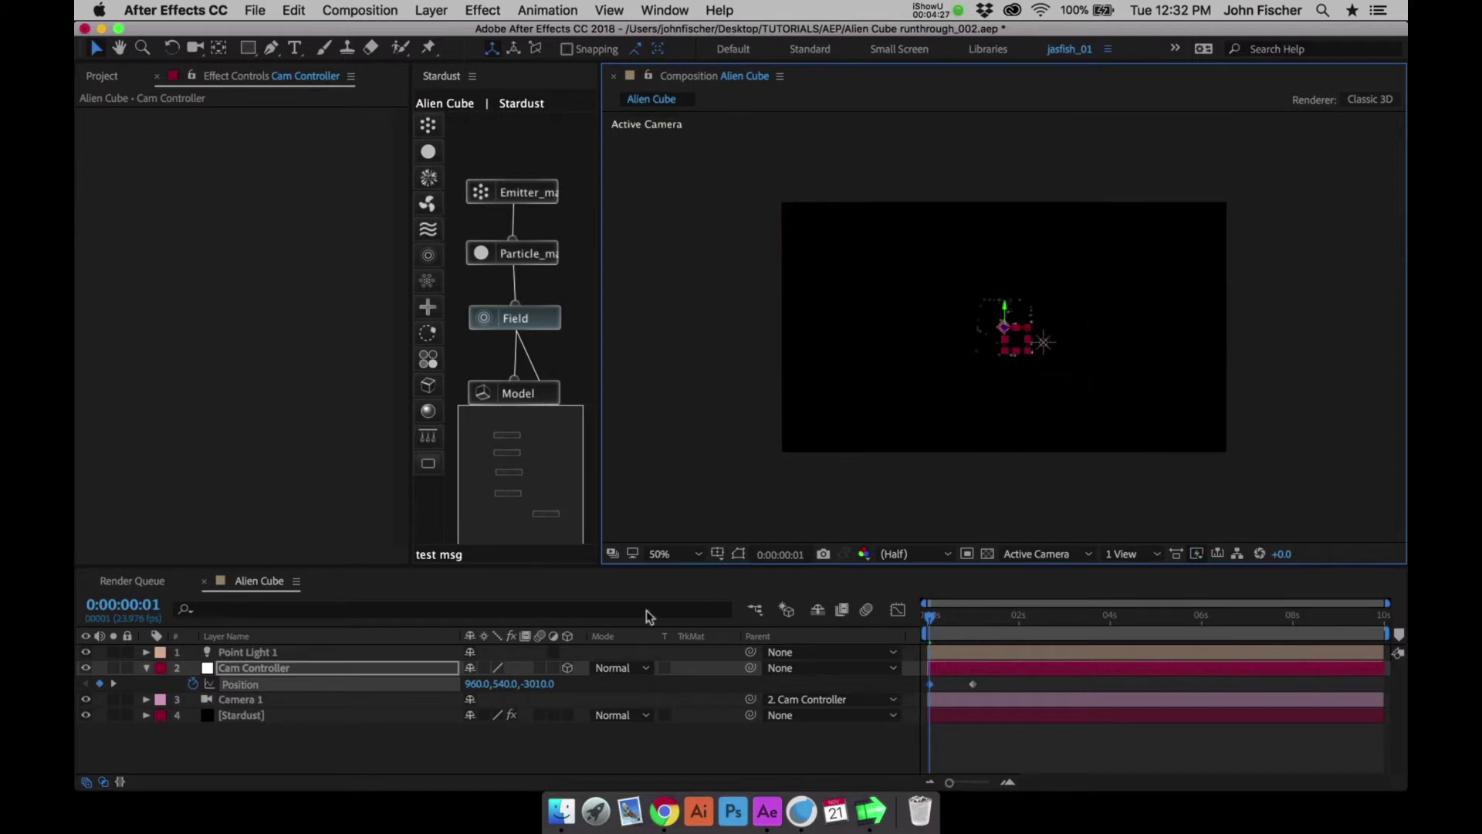
click(934, 621)
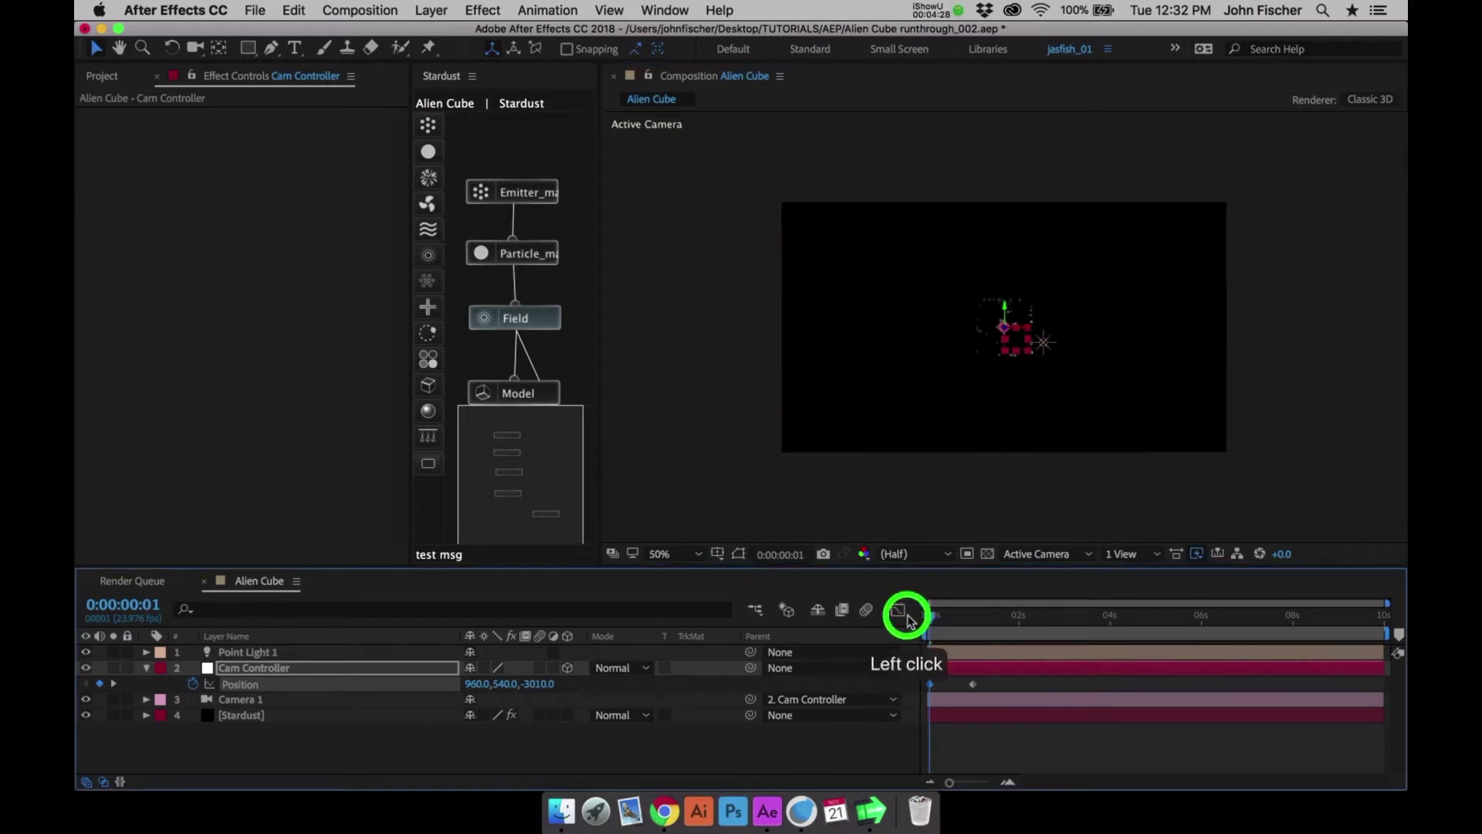
click(929, 684)
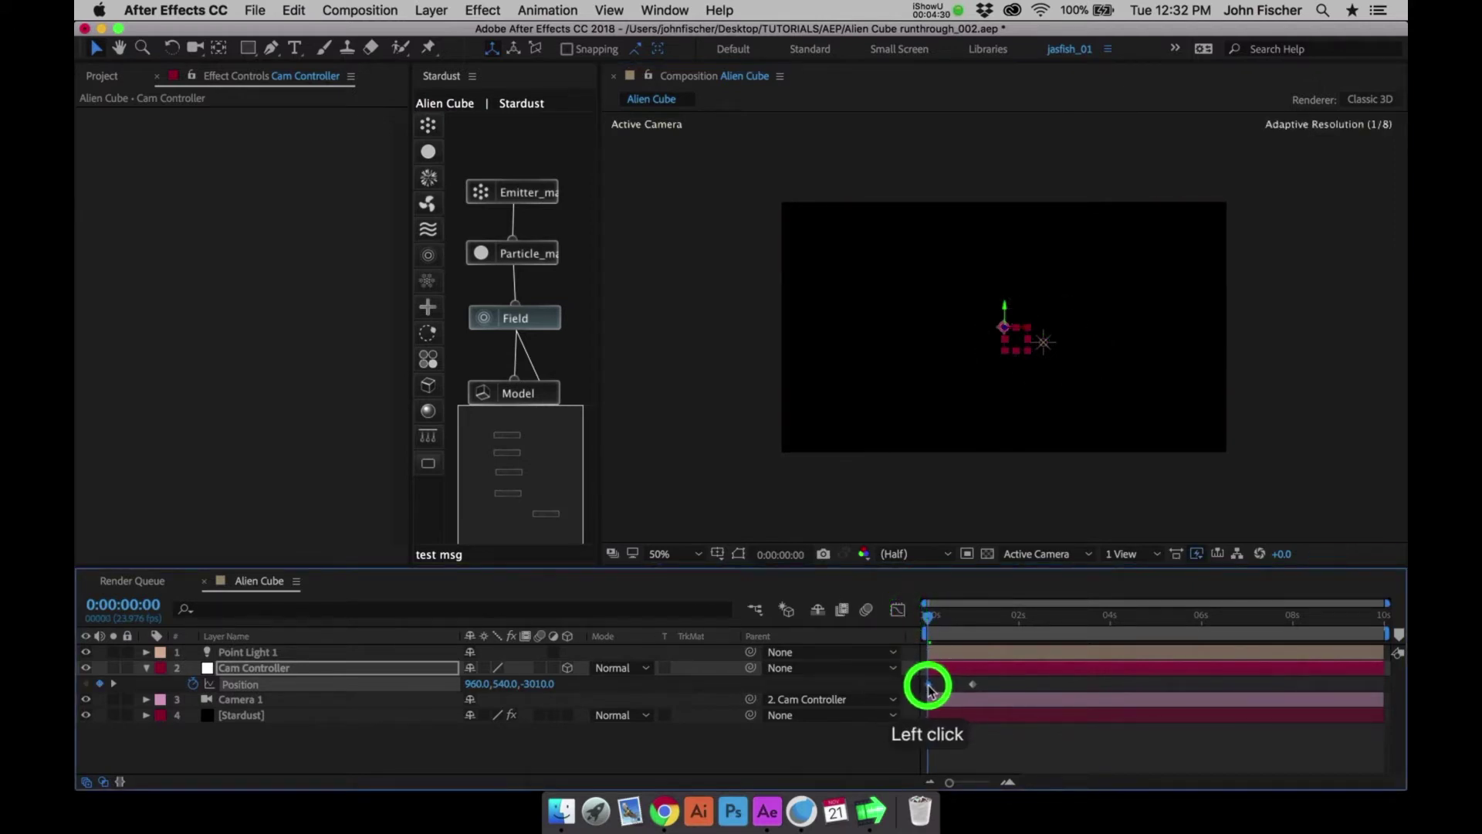
Easy-ease both Cam Controller Position keyframes, pull their speed-graph handles inward for a steep peak and preview the camera move
click(391, 684)
key(F9)
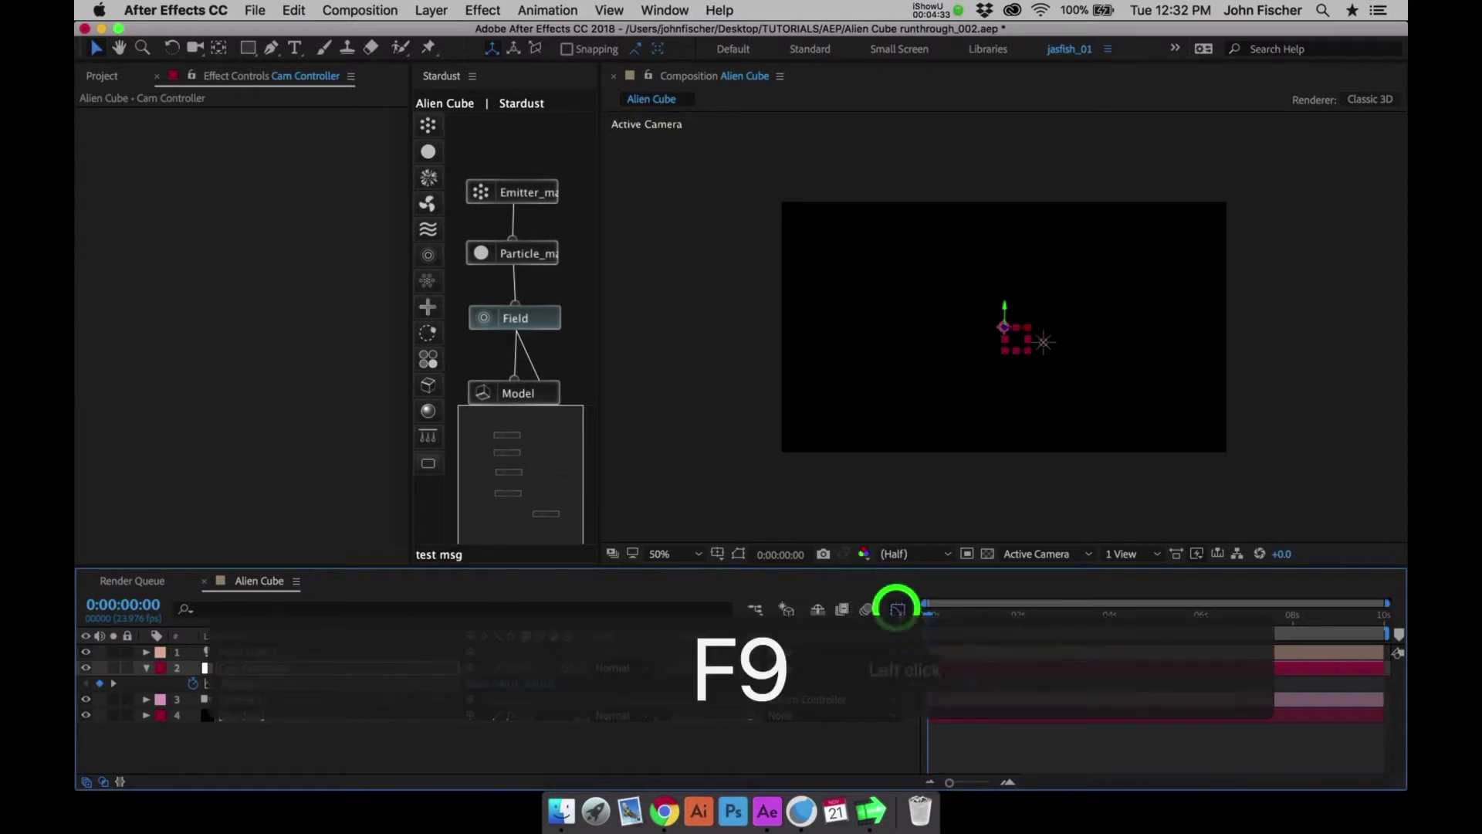
click(897, 609)
mouse_move(936, 734)
mouse_down()
mouse_move(921, 746)
mouse_move(949, 740)
mouse_up()
drag(966, 739, 954, 739)
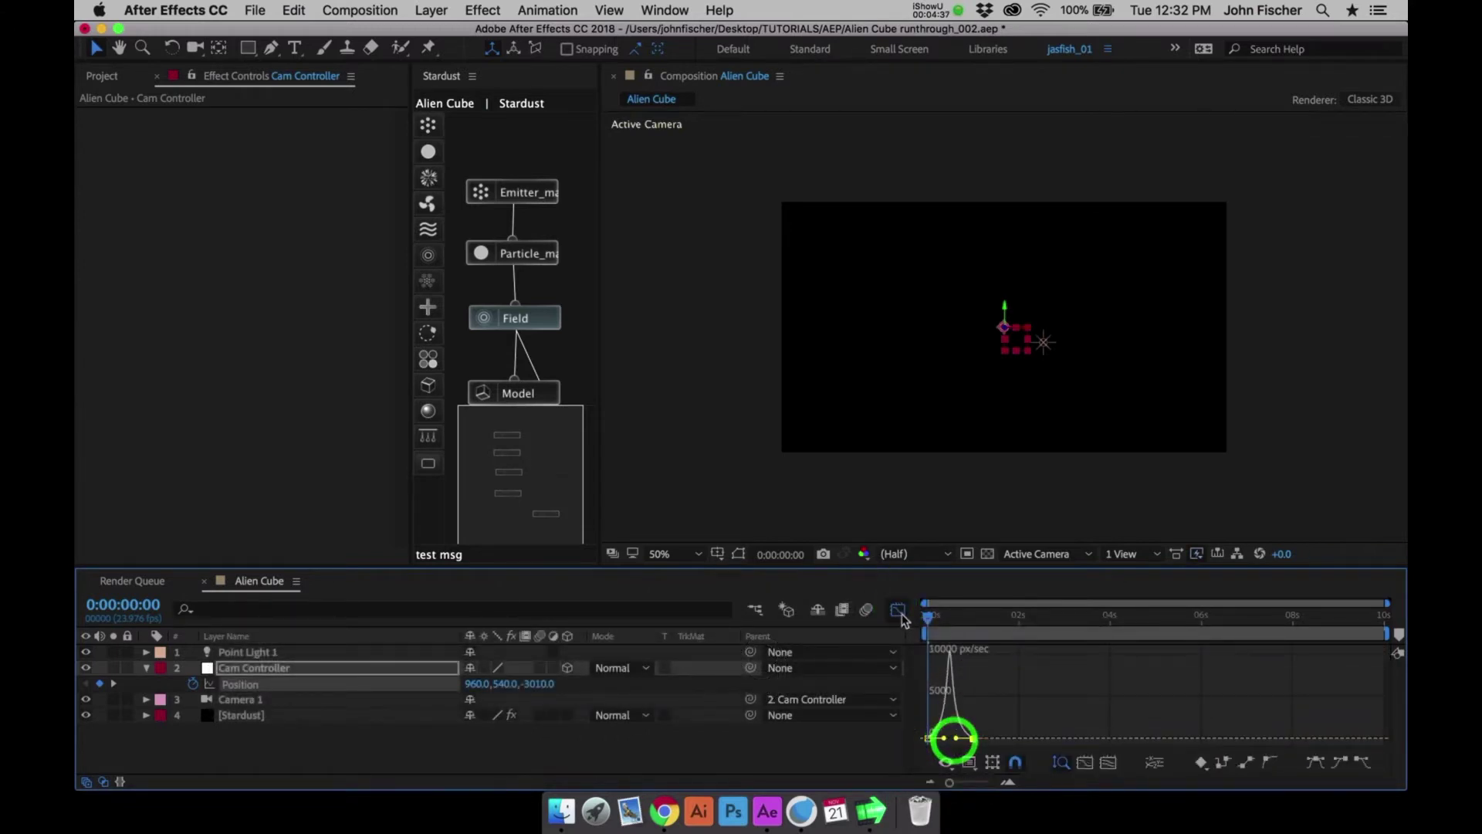
click(898, 610)
key(ctrl+0)
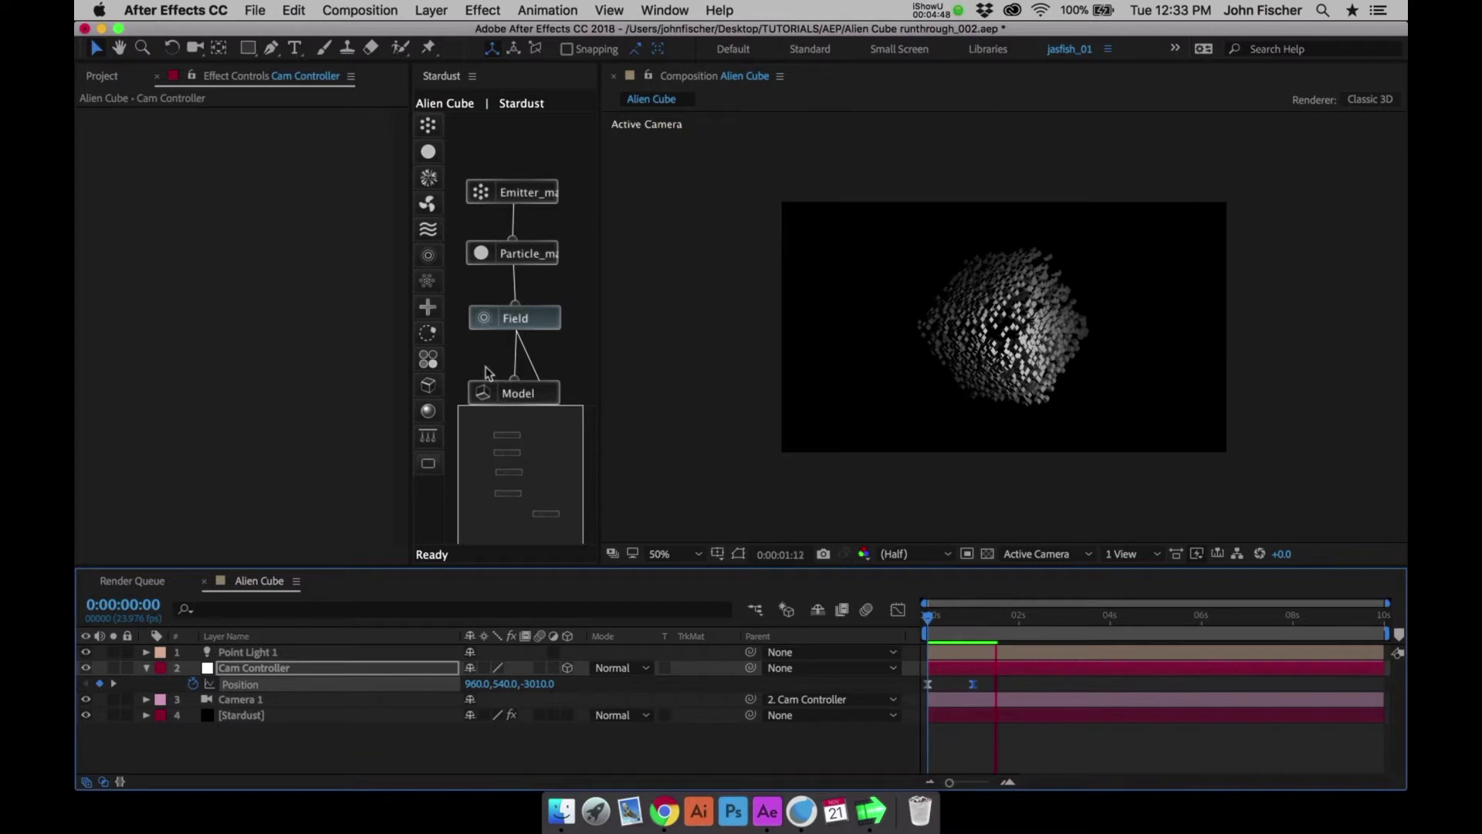
key(space)
Set the main cube emitter's Particles Per Second to 1500
click(531, 196)
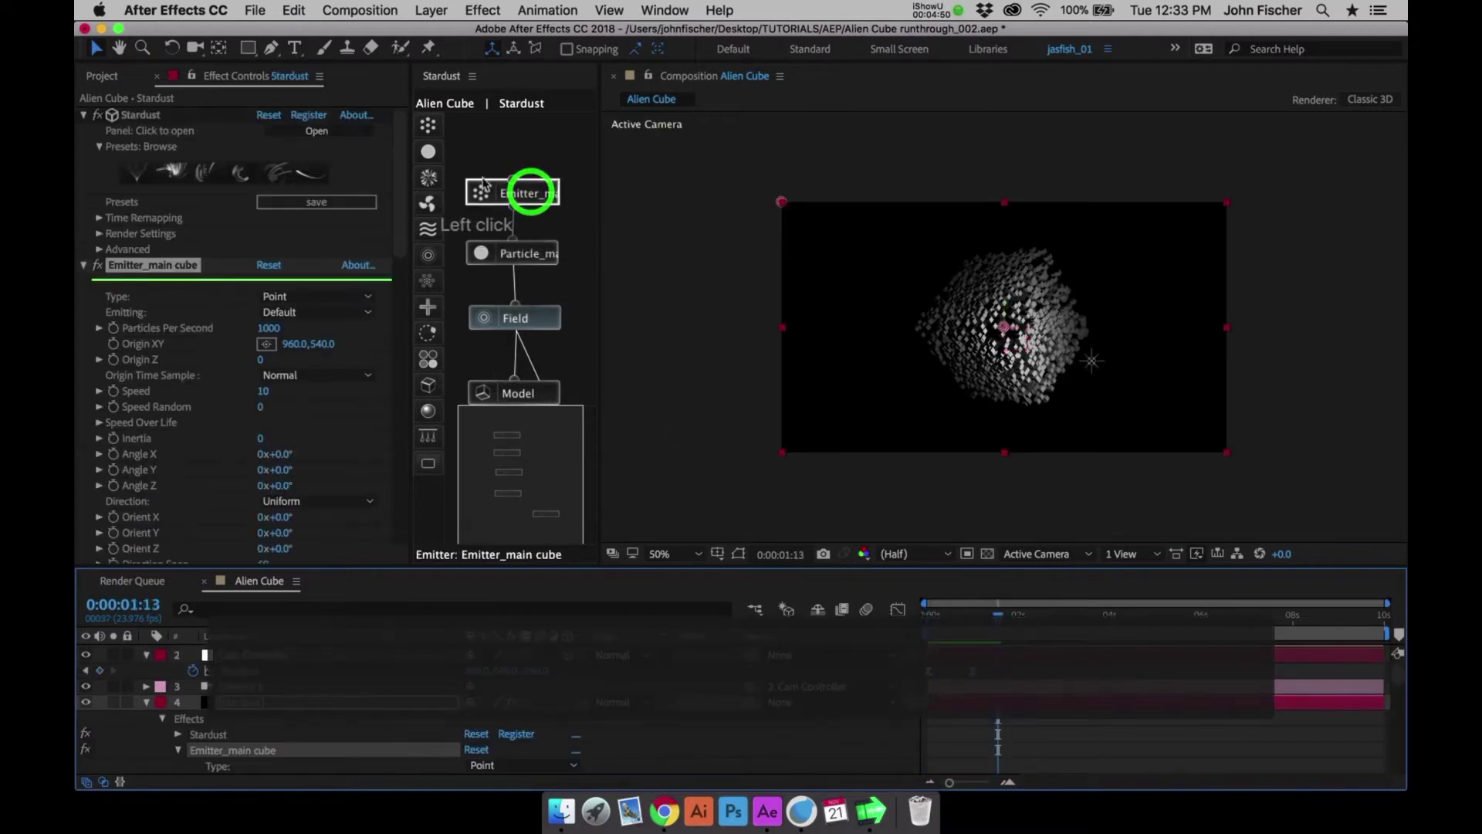
click(267, 328)
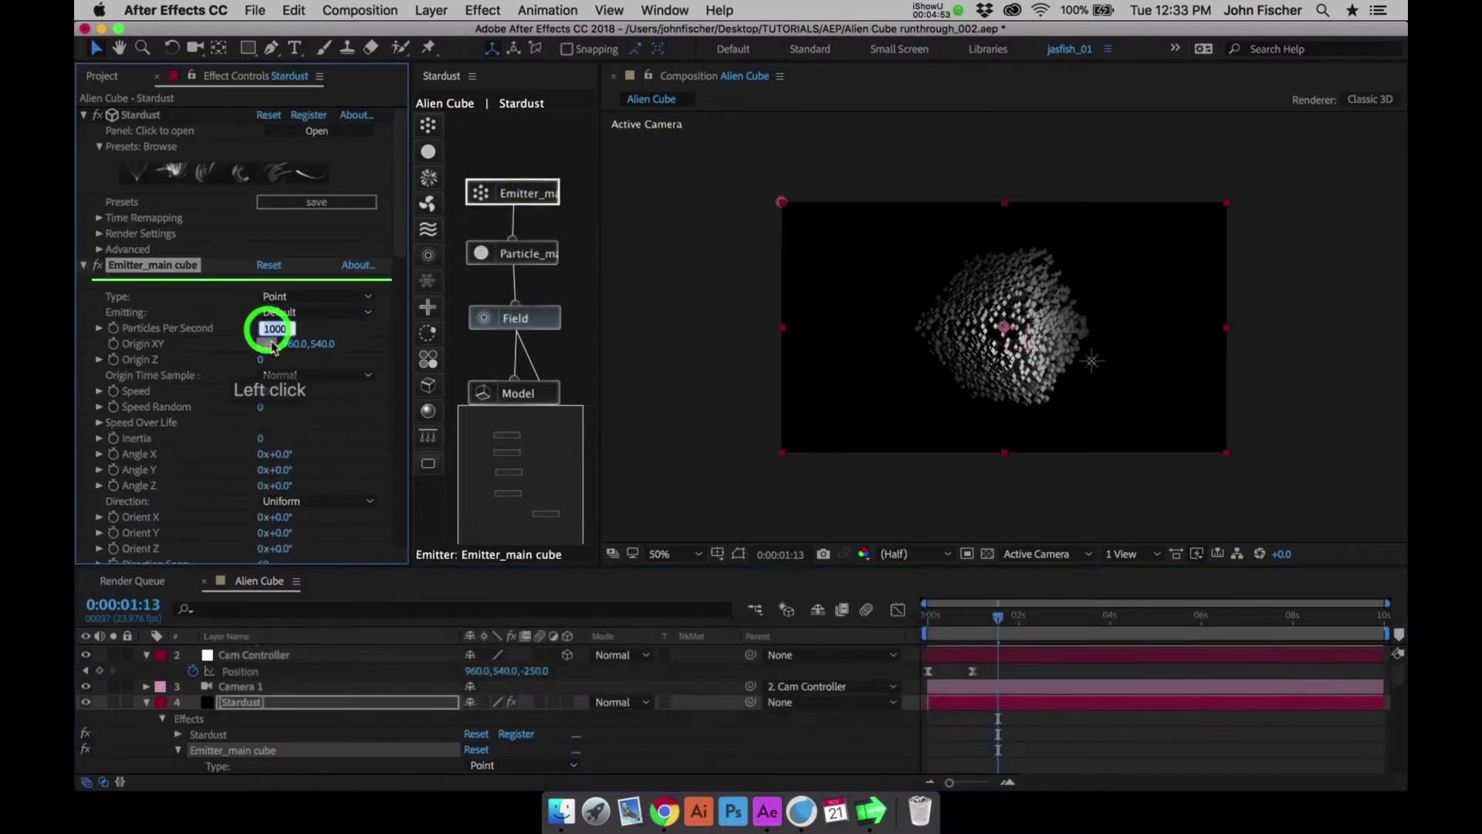
text(1500)
key(Return)
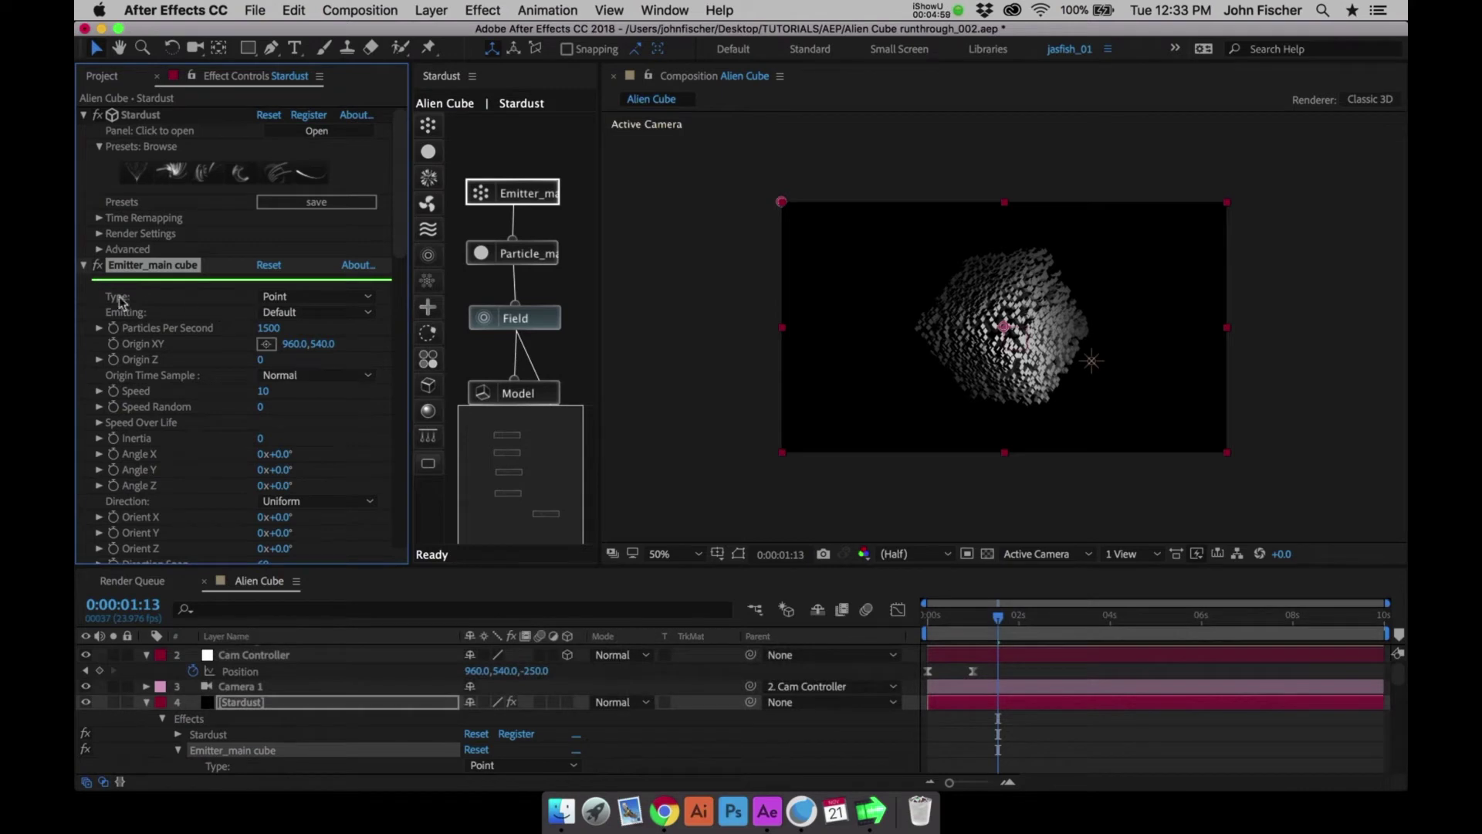
Collapse the Emitter, Particle, Field, Model and Transform effects of the Stardust layer and save the project
click(85, 265)
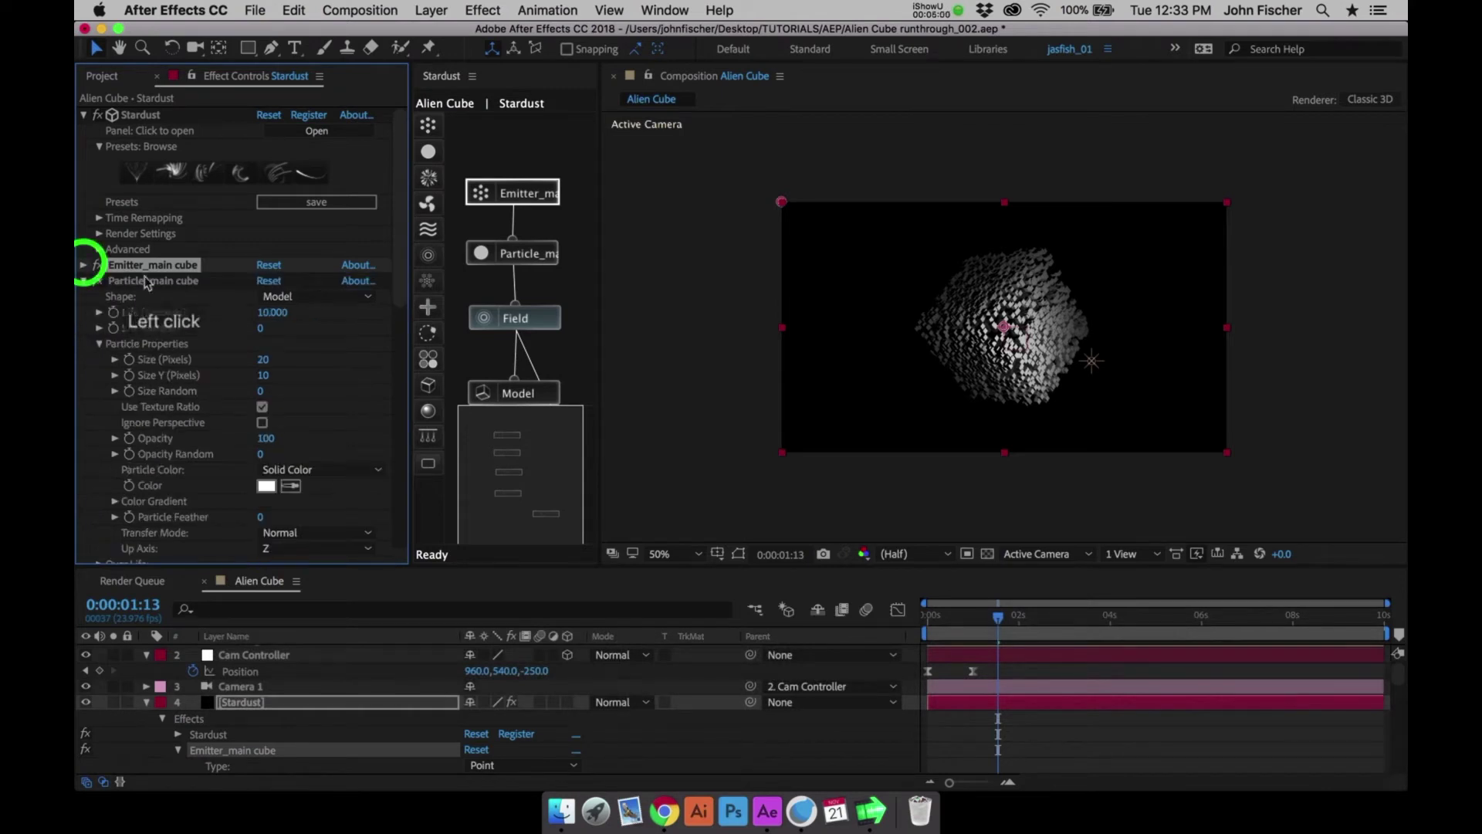
click(85, 281)
click(85, 296)
click(85, 312)
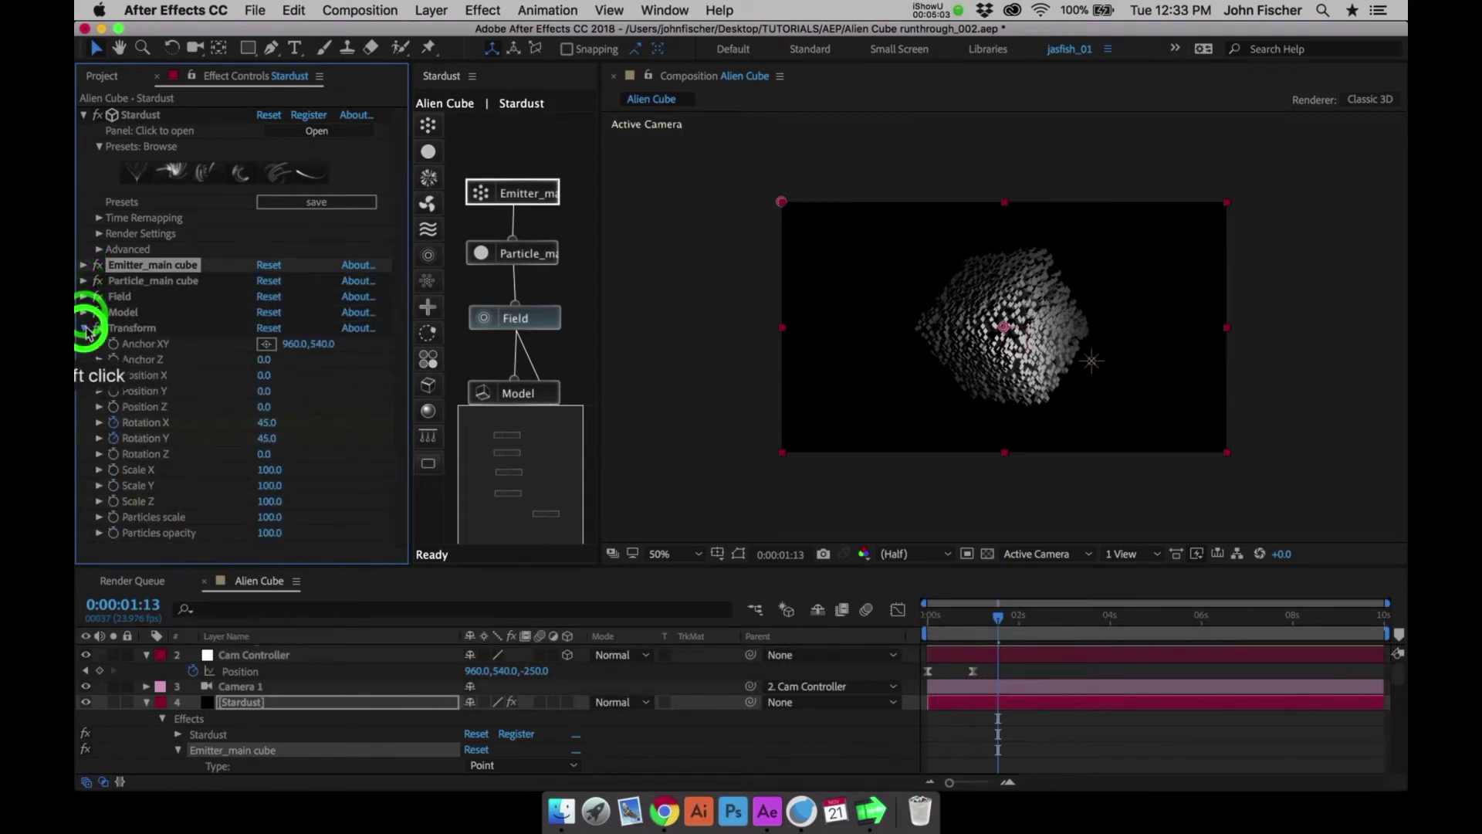
click(85, 328)
key(super+s)
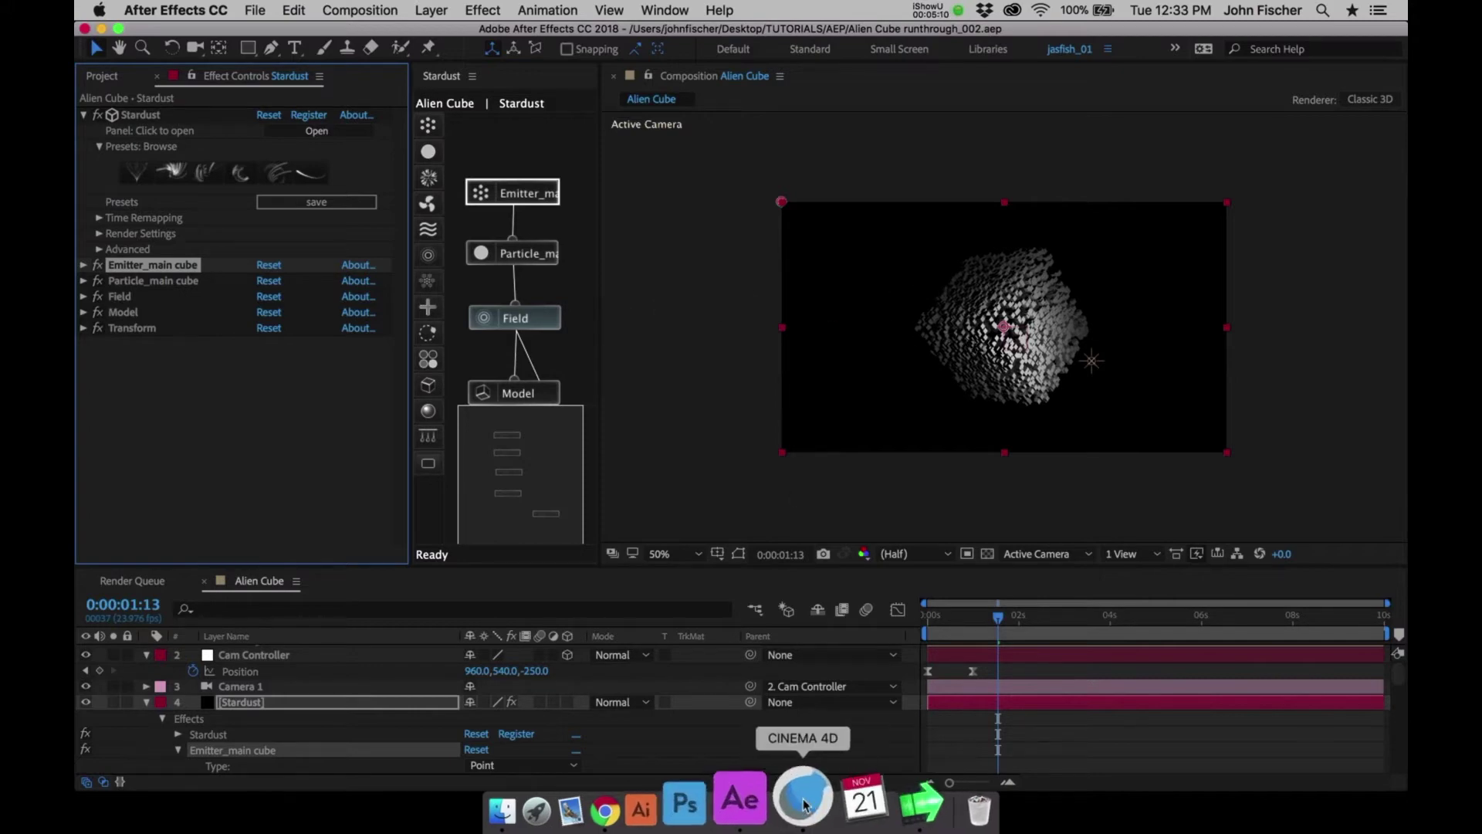
Switch to Cinema 4D, add a default cube and export it in Wavefront OBJ format, overwriting Cube.obj in the C4D folder
click(803, 807)
click(606, 80)
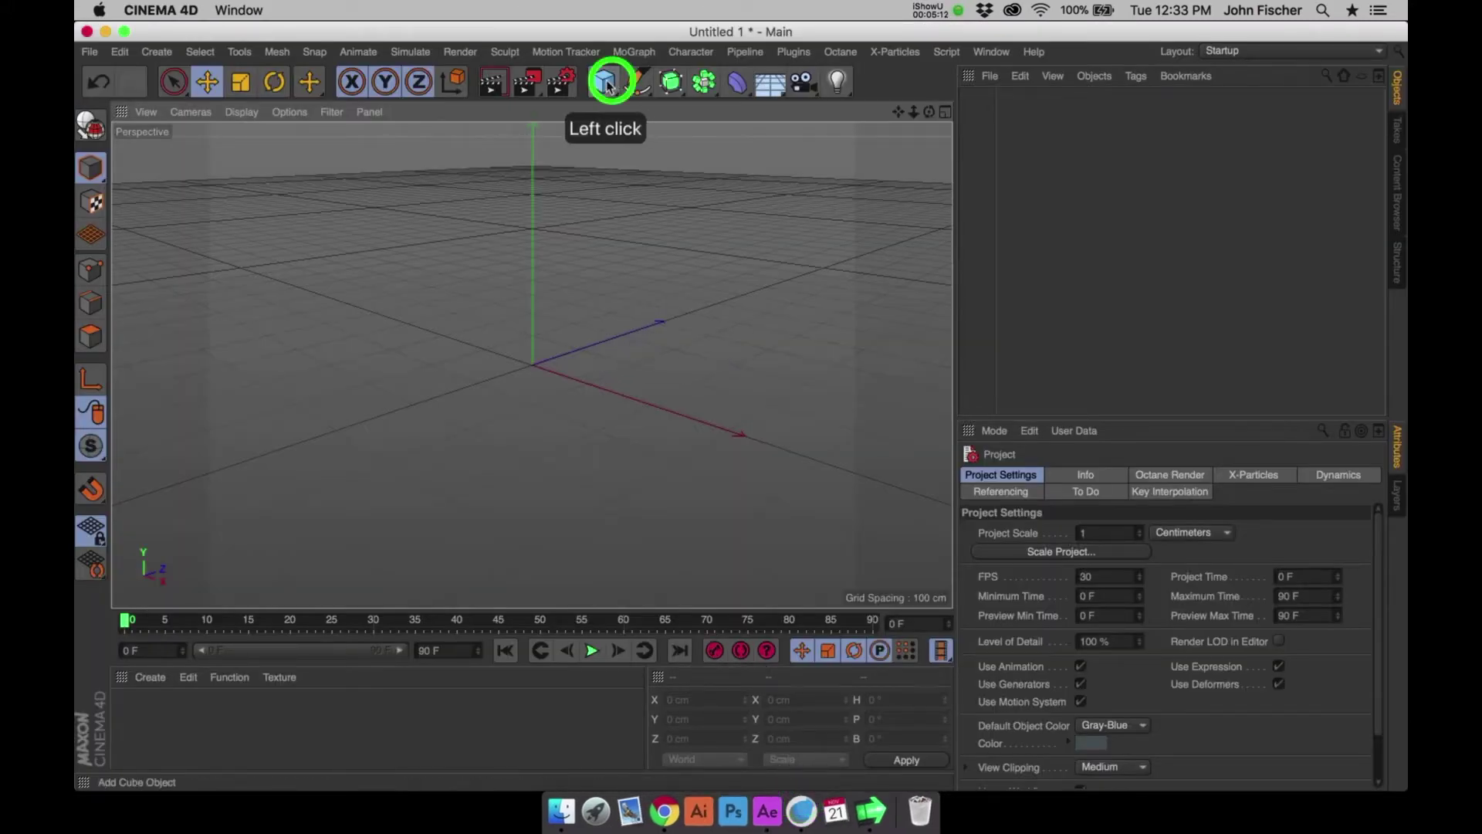
click(90, 52)
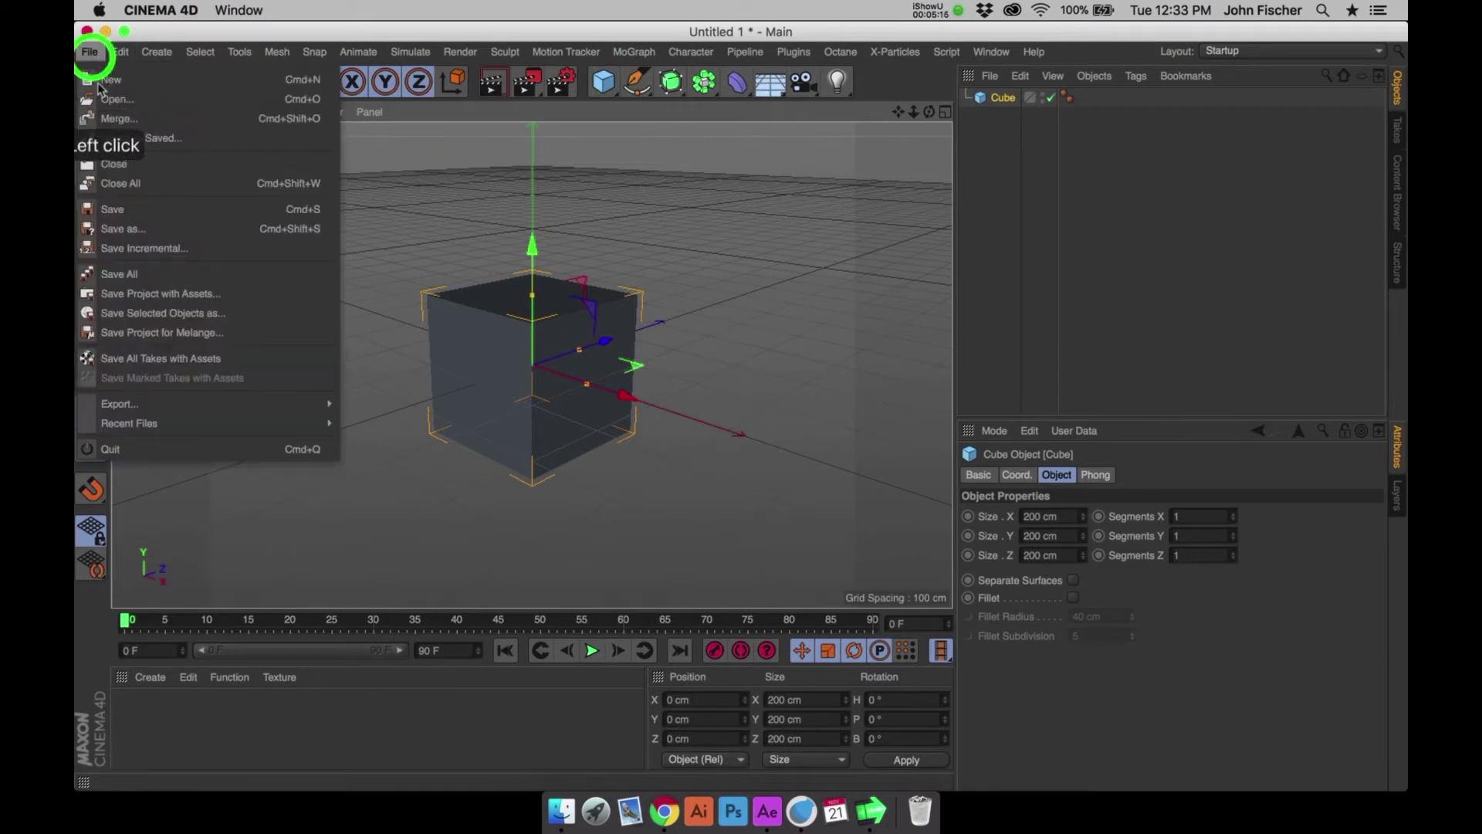
mouse_move(232, 403)
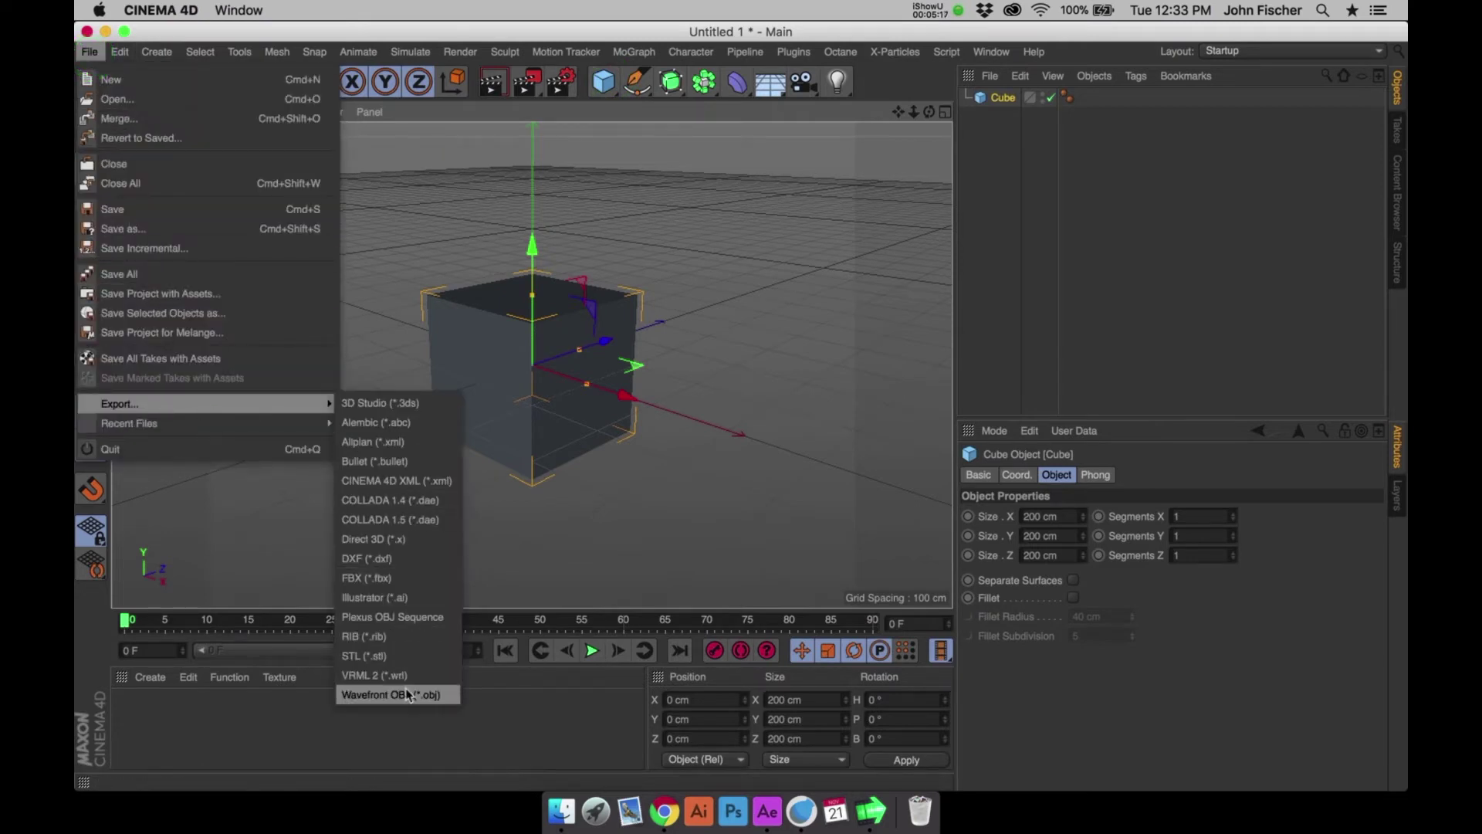
click(395, 694)
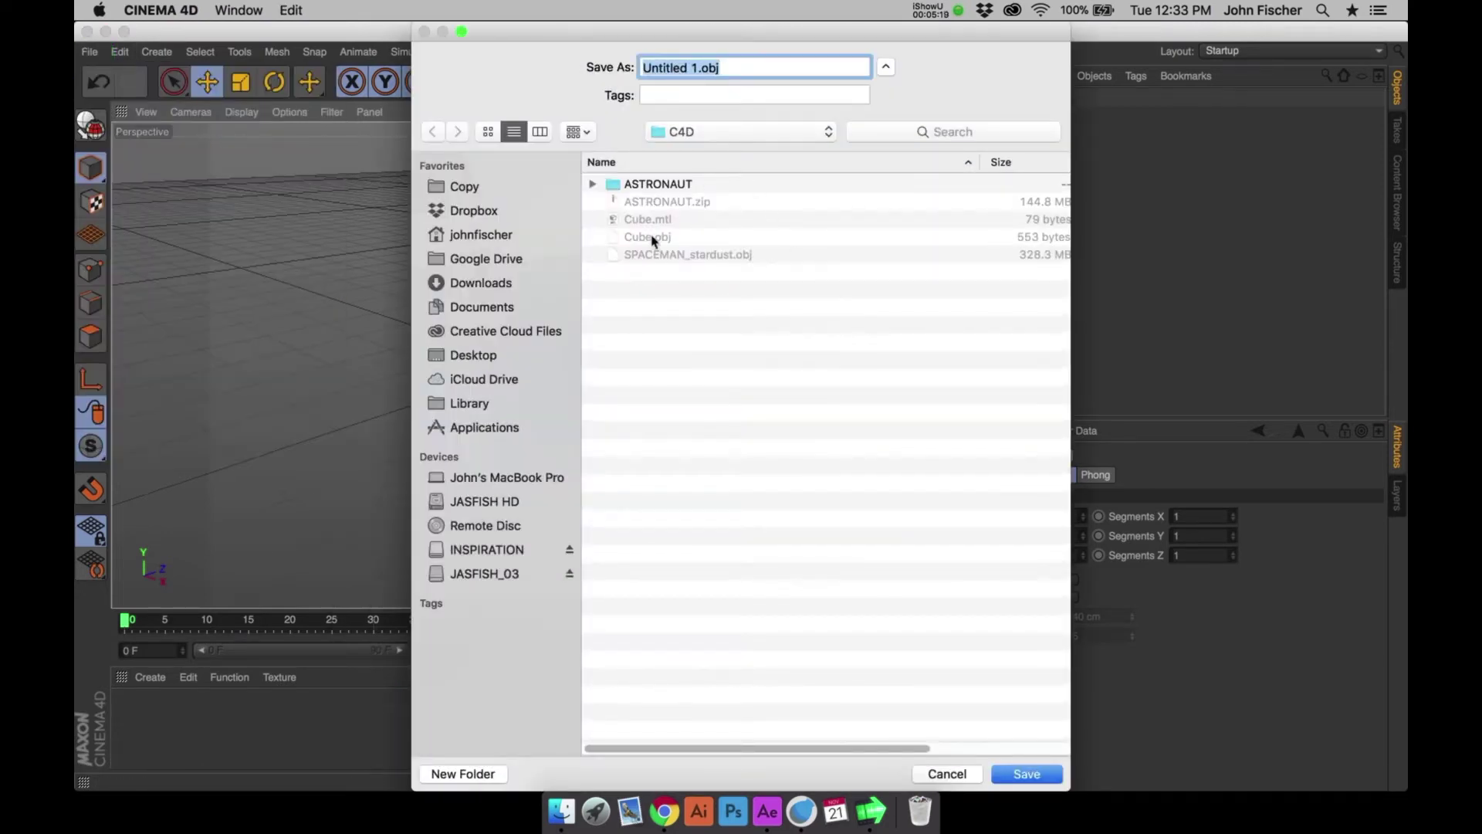
click(656, 239)
click(1026, 773)
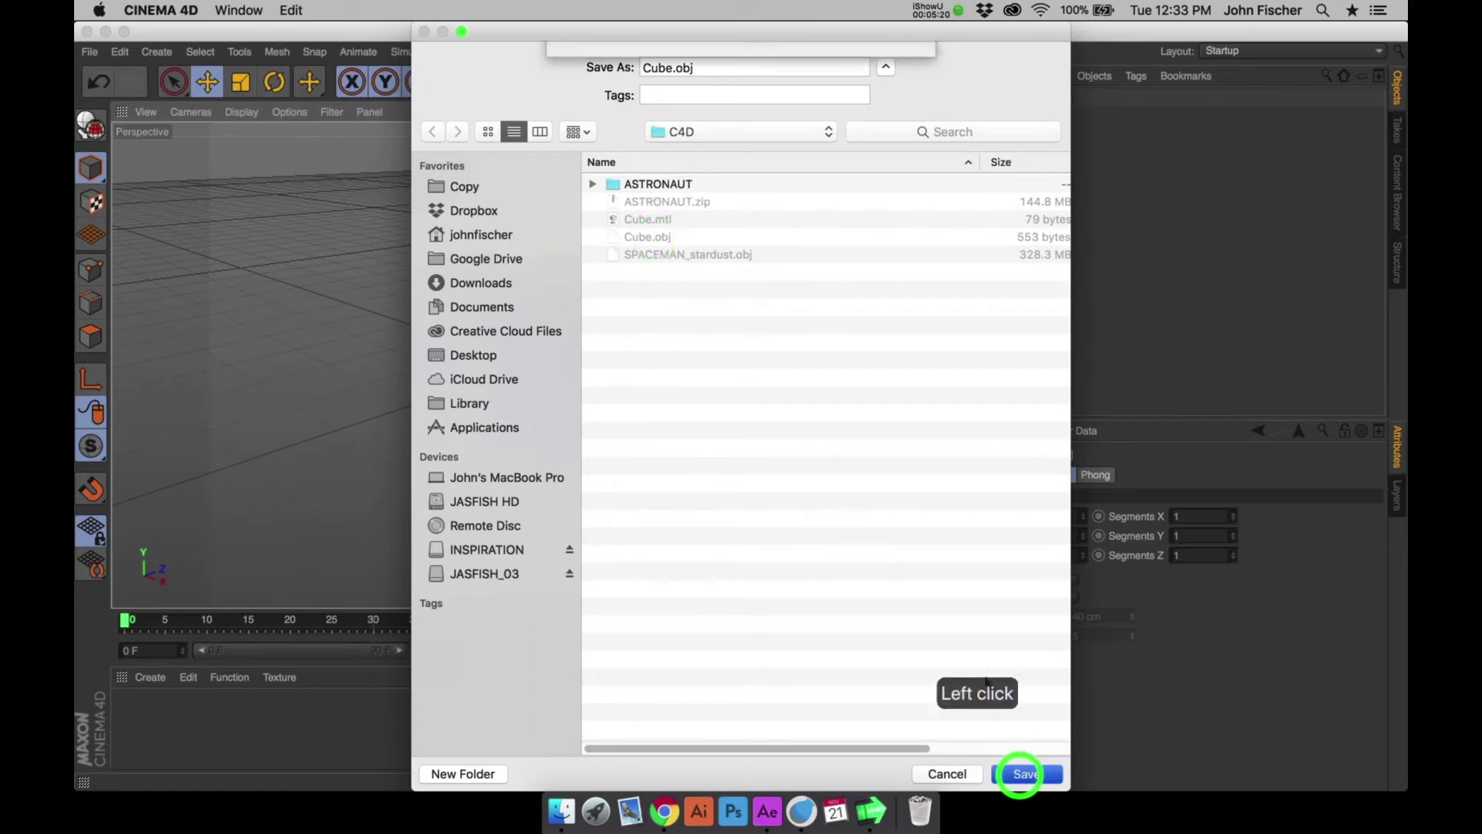
click(870, 152)
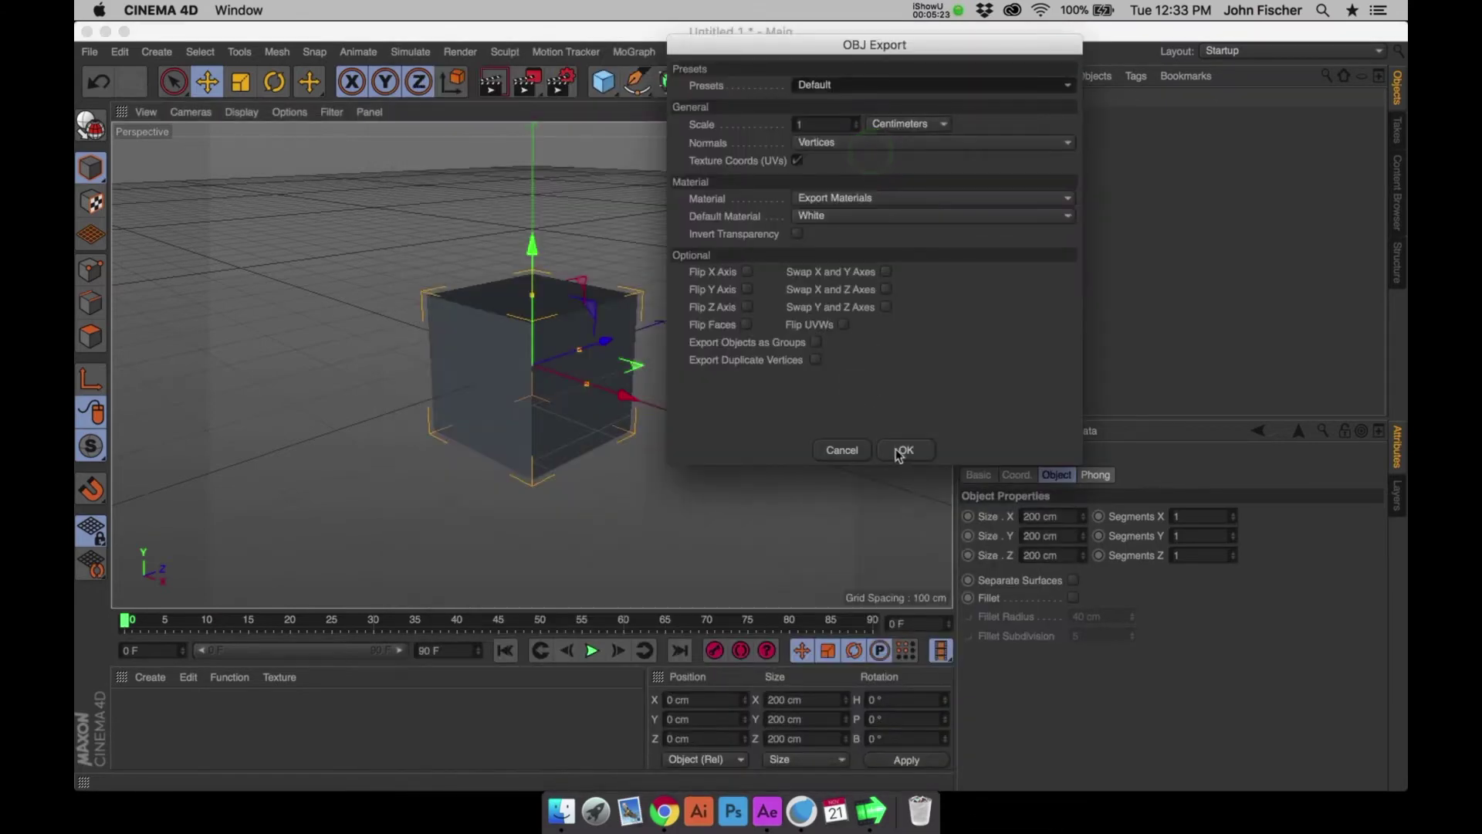
click(901, 452)
key(super+h)
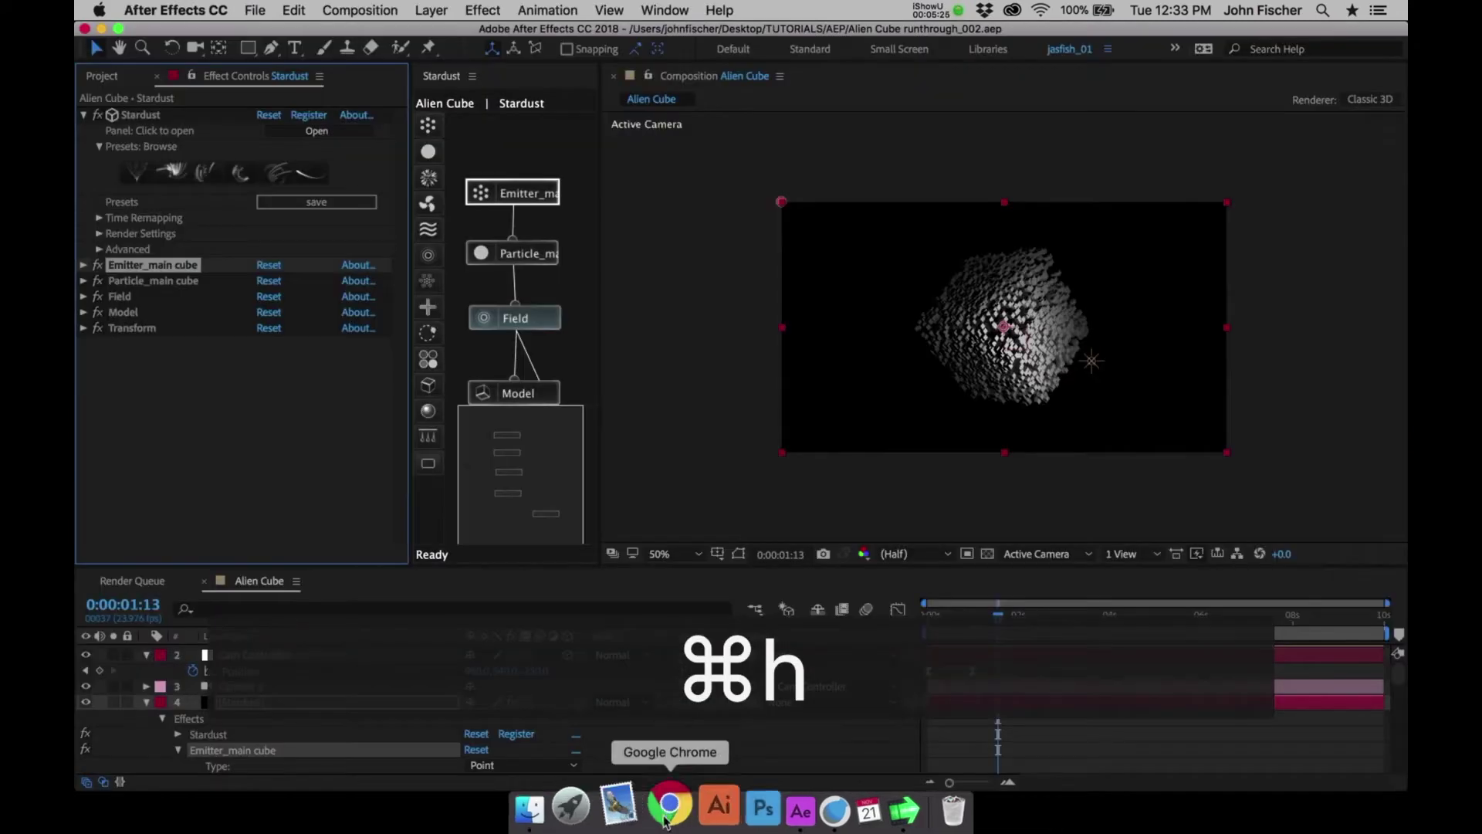
In After Effects, add a second Emitter node beside the main cube's emitter in the Stardust graph
click(313, 389)
click(541, 195)
drag(545, 200, 549, 198)
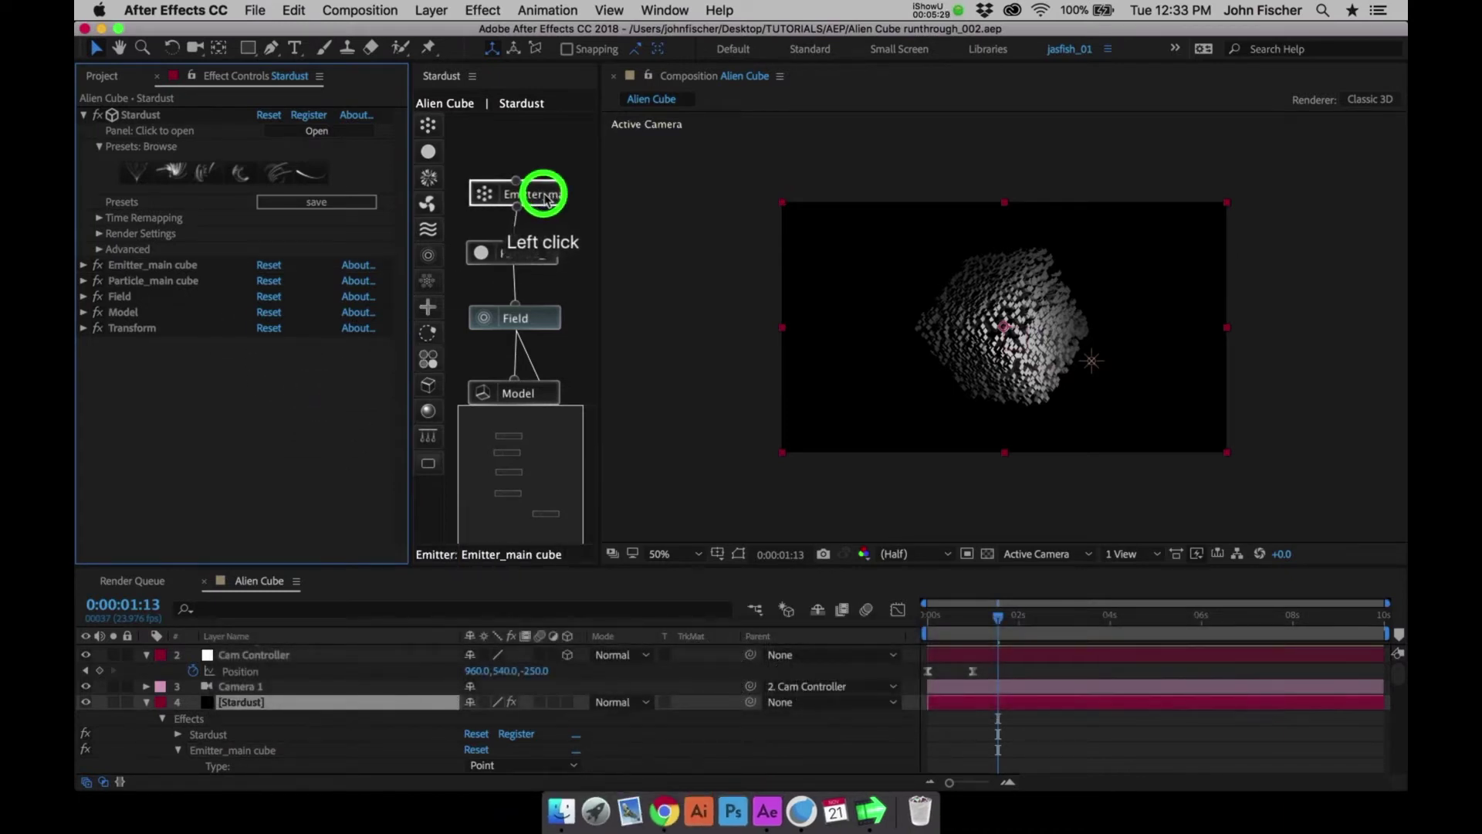
drag(428, 126, 650, 201)
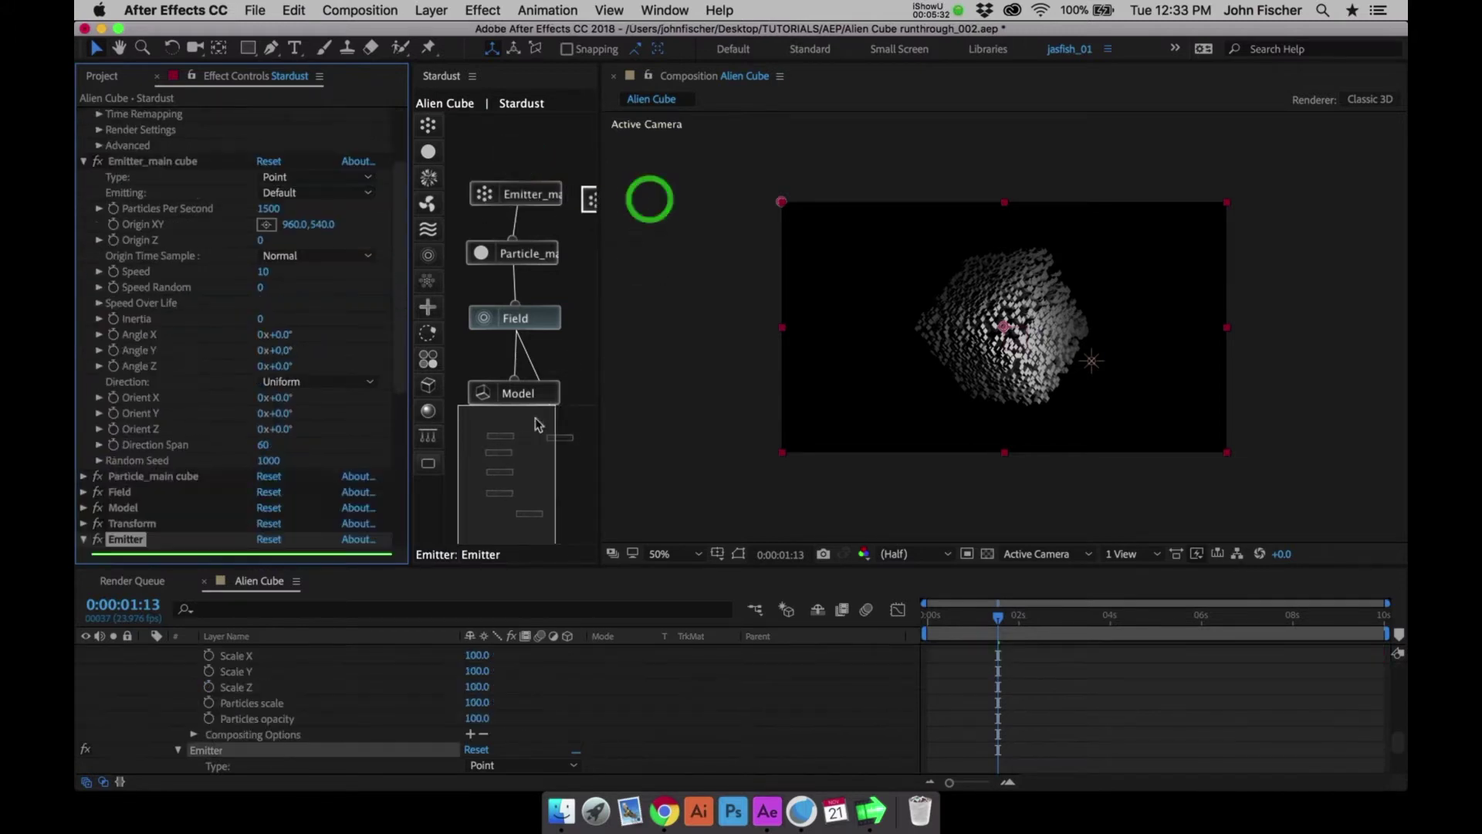
drag(563, 411, 573, 419)
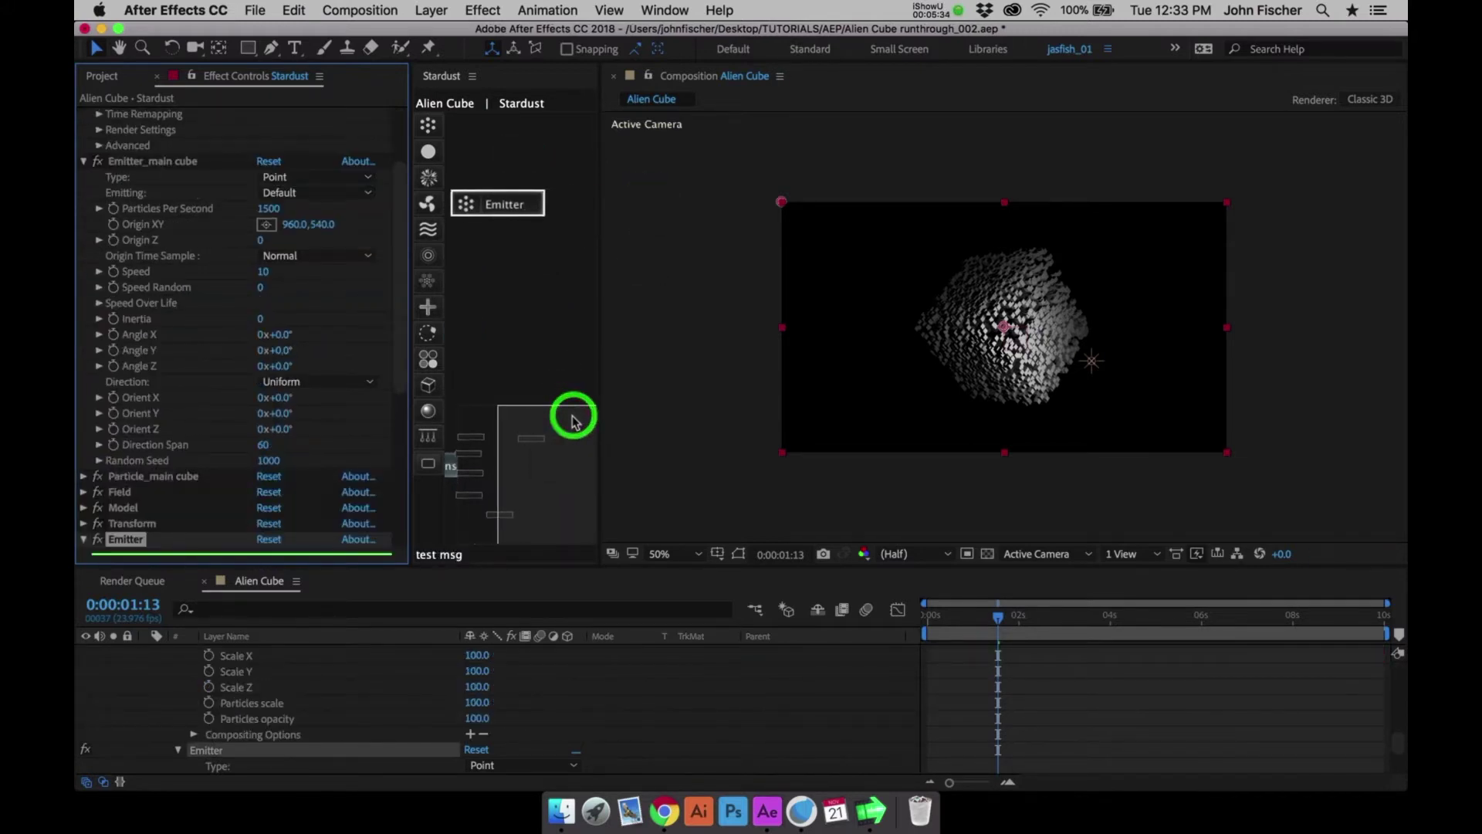
Rename the new Emitter effect Emitter_outline1
click(127, 539)
key(Return)
key(Down)
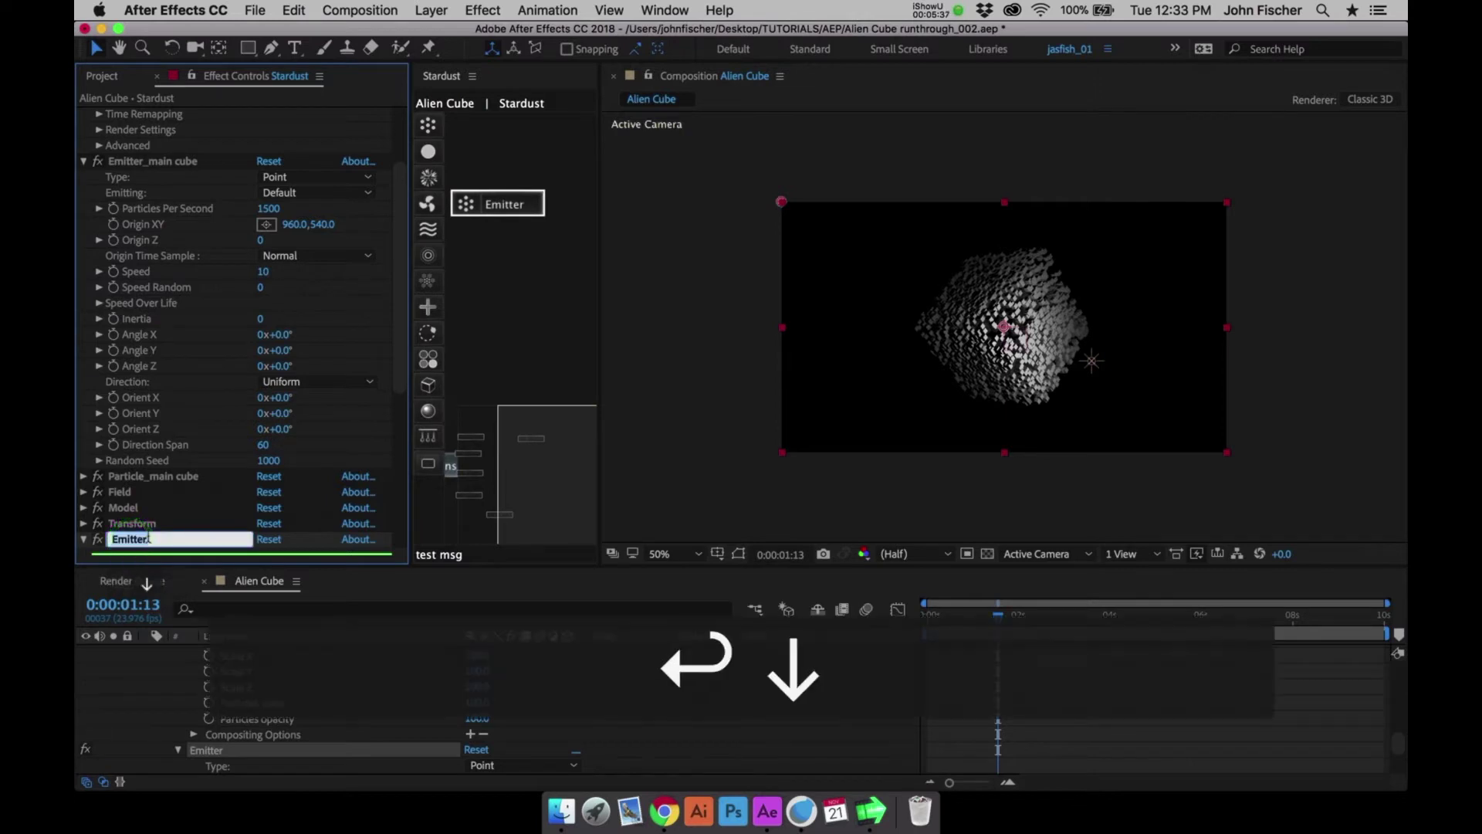
text(_outline1)
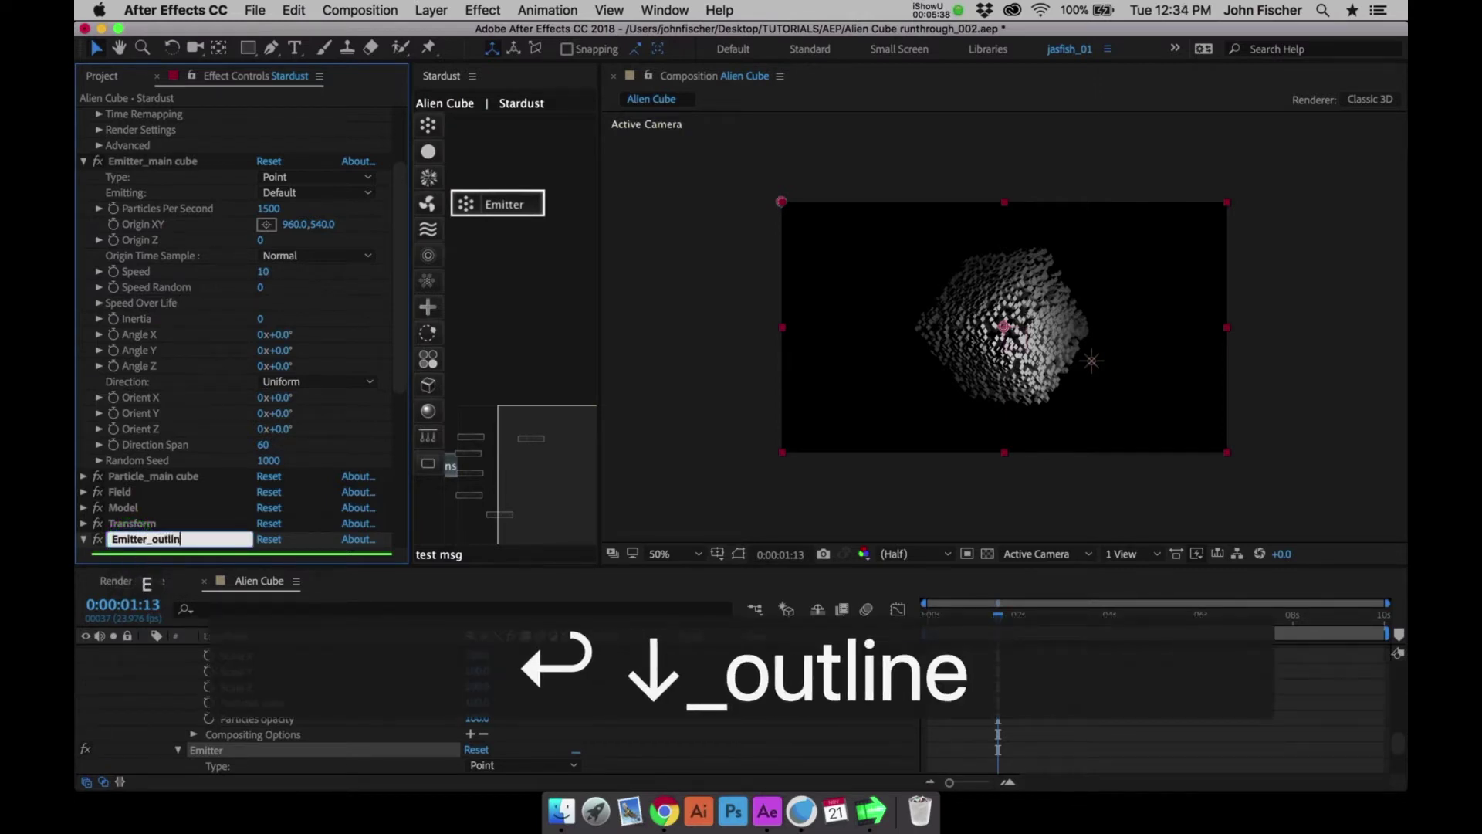
key(Return)
Rename the Model effect Model_main cube
click(119, 507)
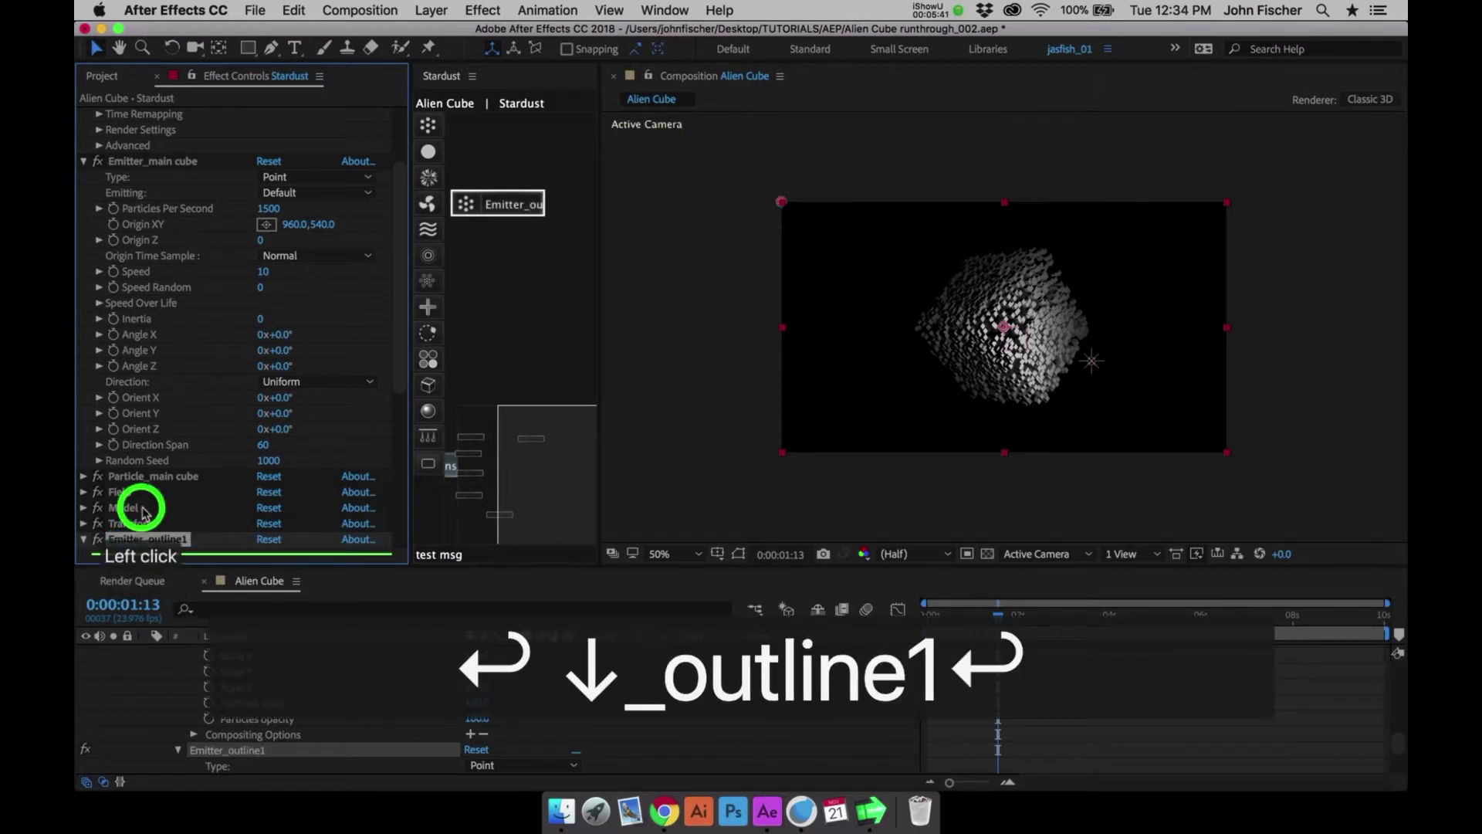
key(Return)
key(Down)
text(_)
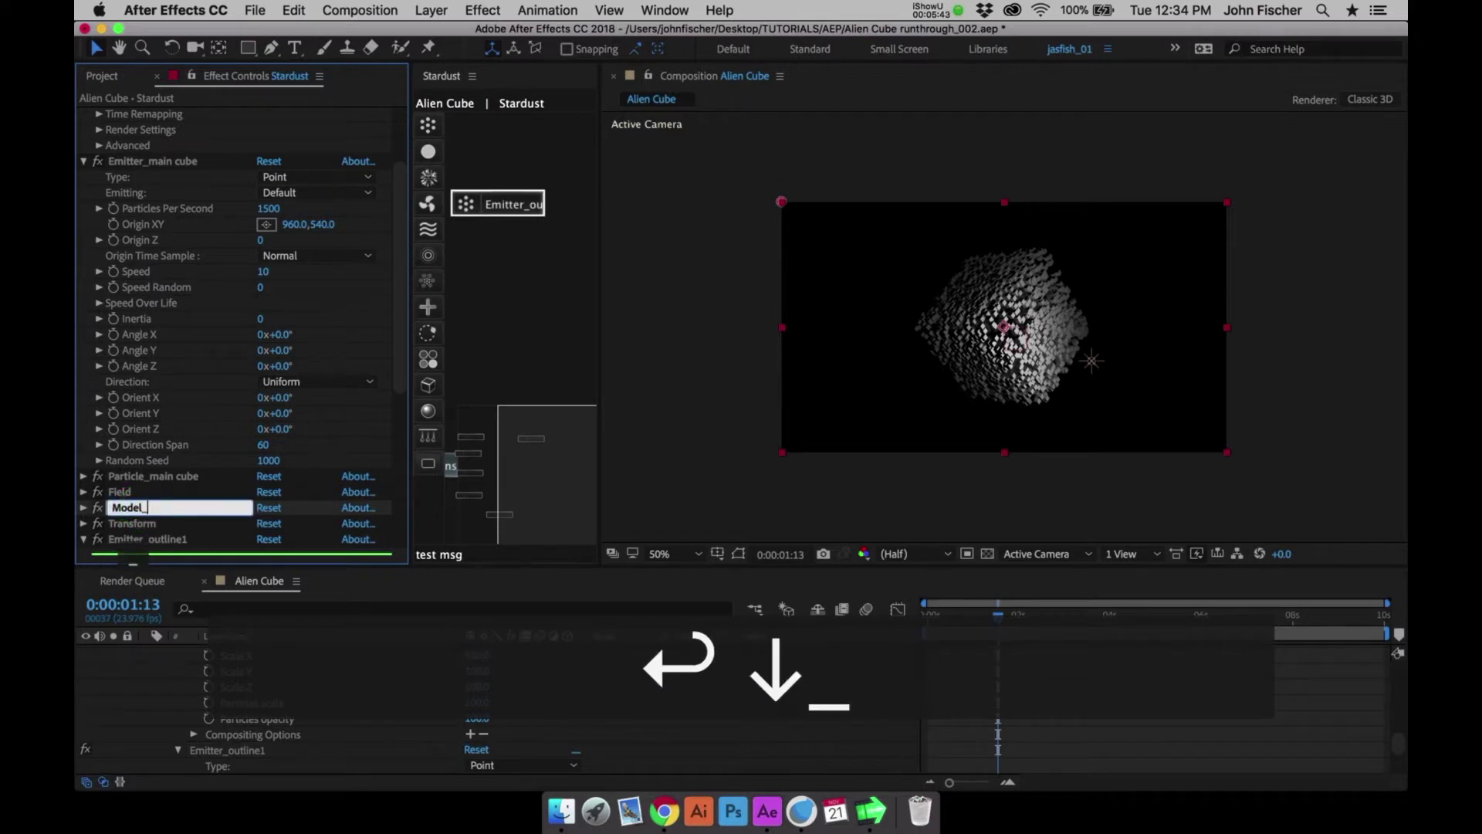
text(main cube)
key(Return)
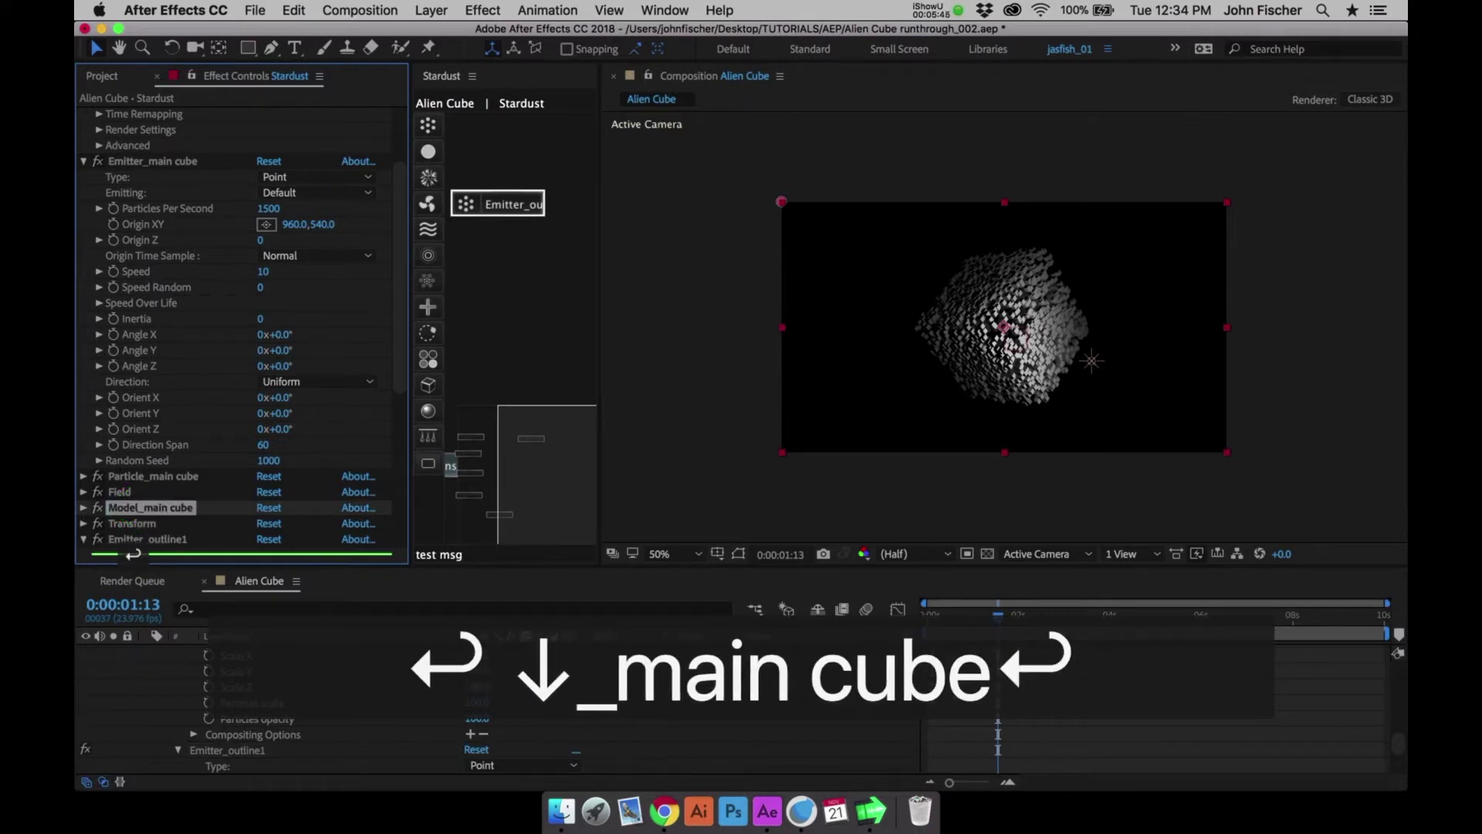
Rename the main cube's Field effect Field_main cube and collapse the Emitter_main cube settings
click(121, 493)
key(Return)
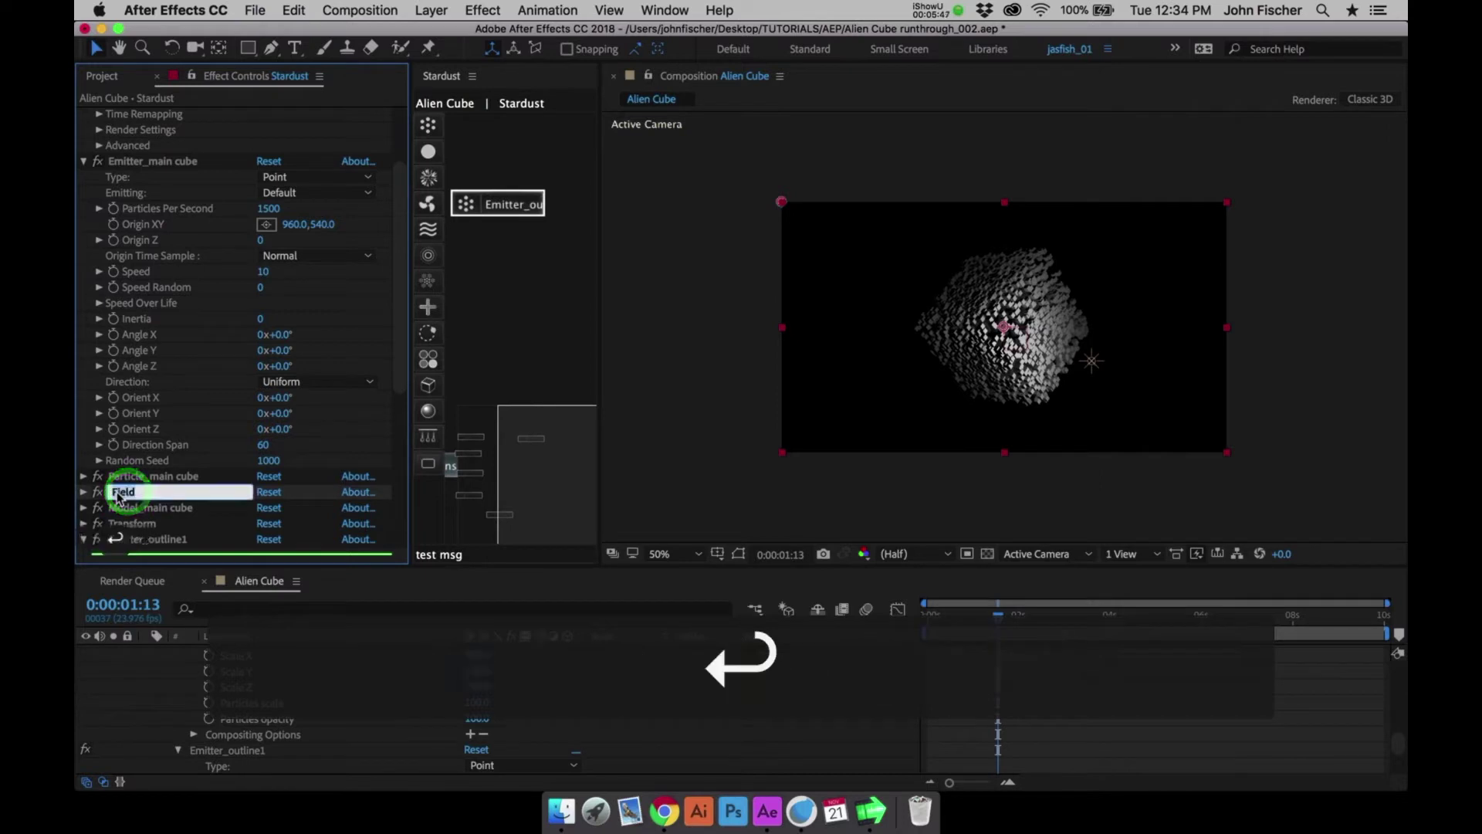
key(Down)
text(_)
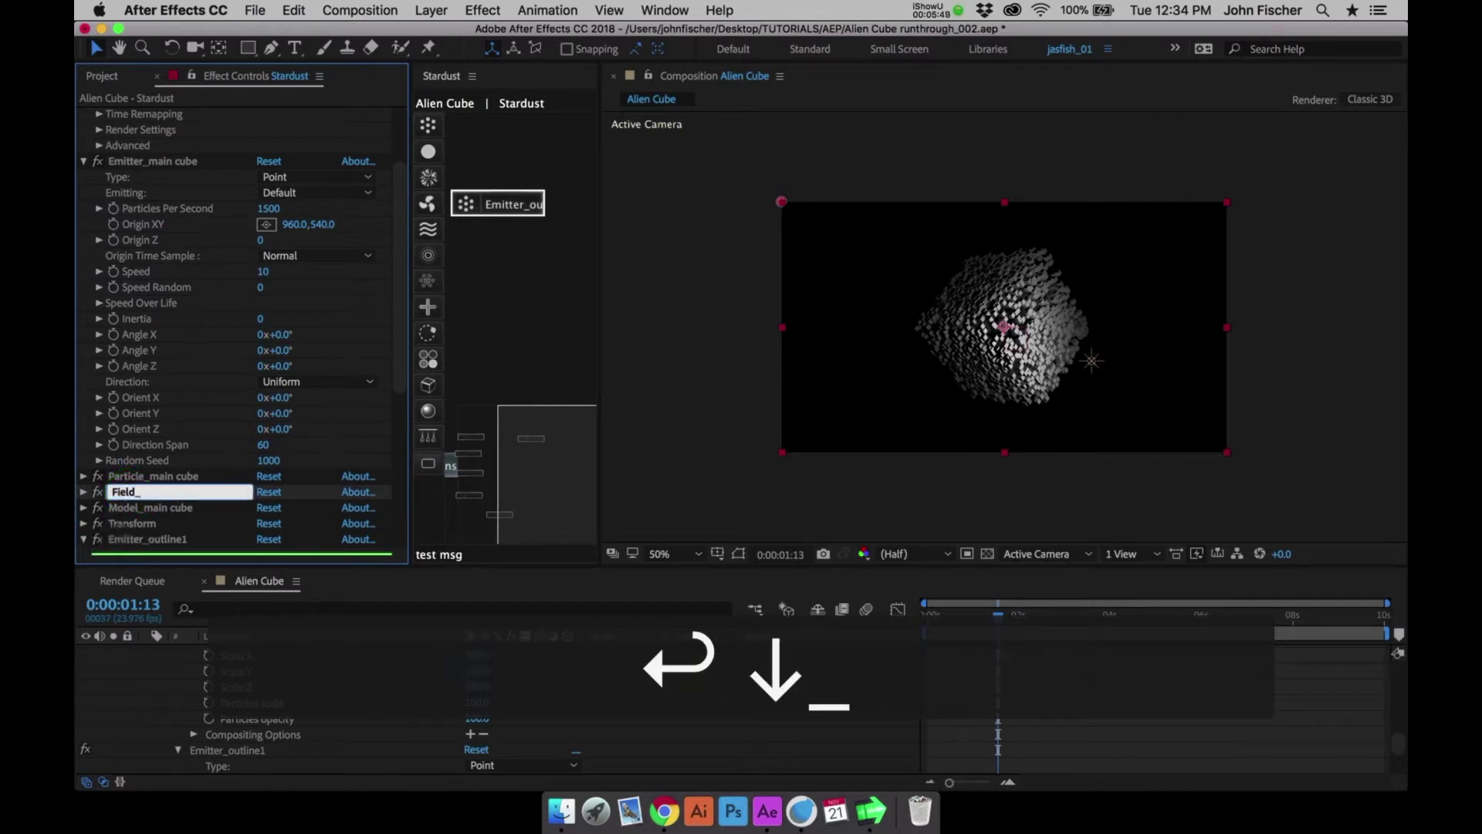
text(main cube)
key(Return)
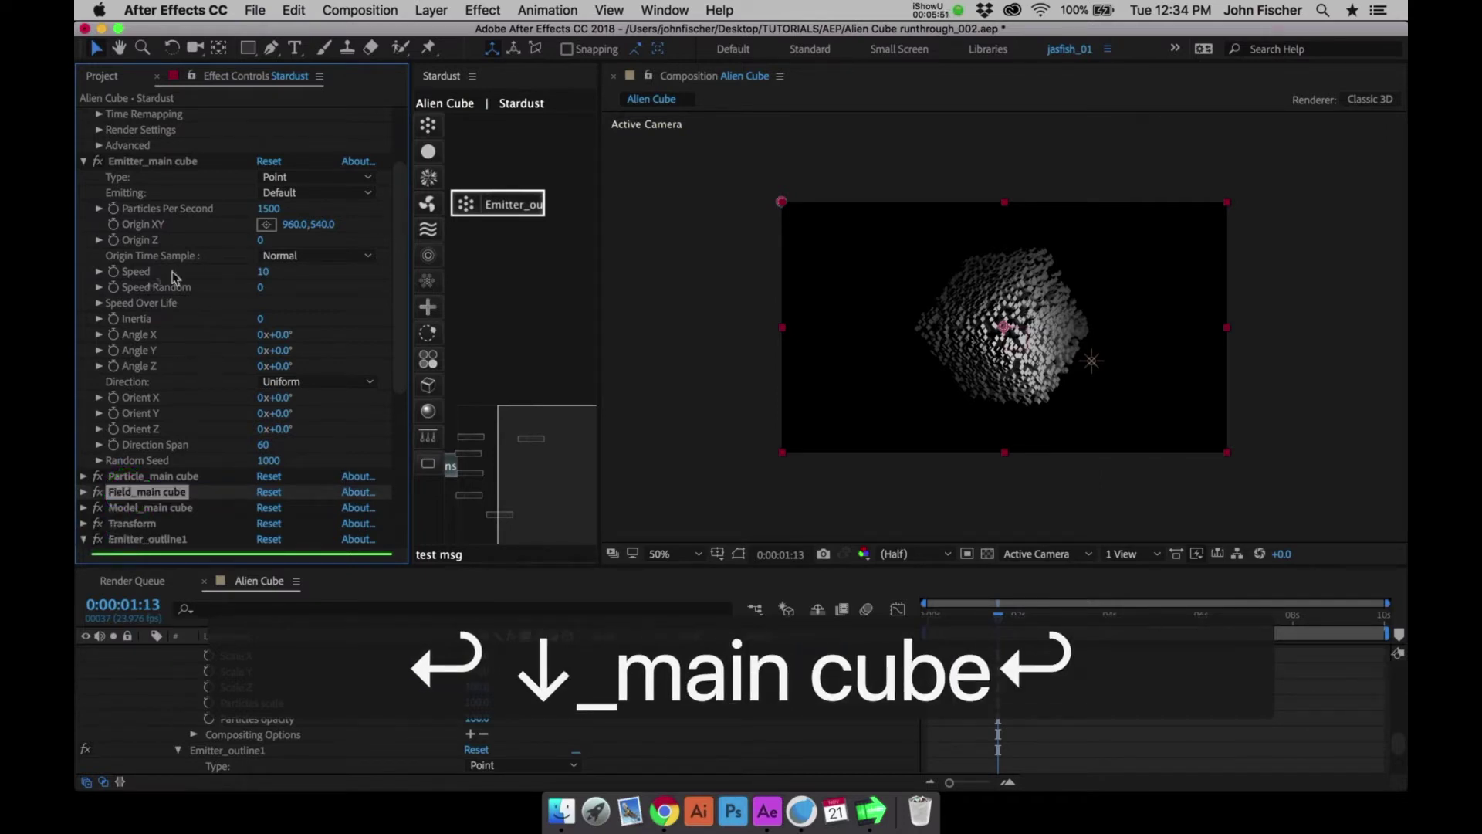
click(85, 162)
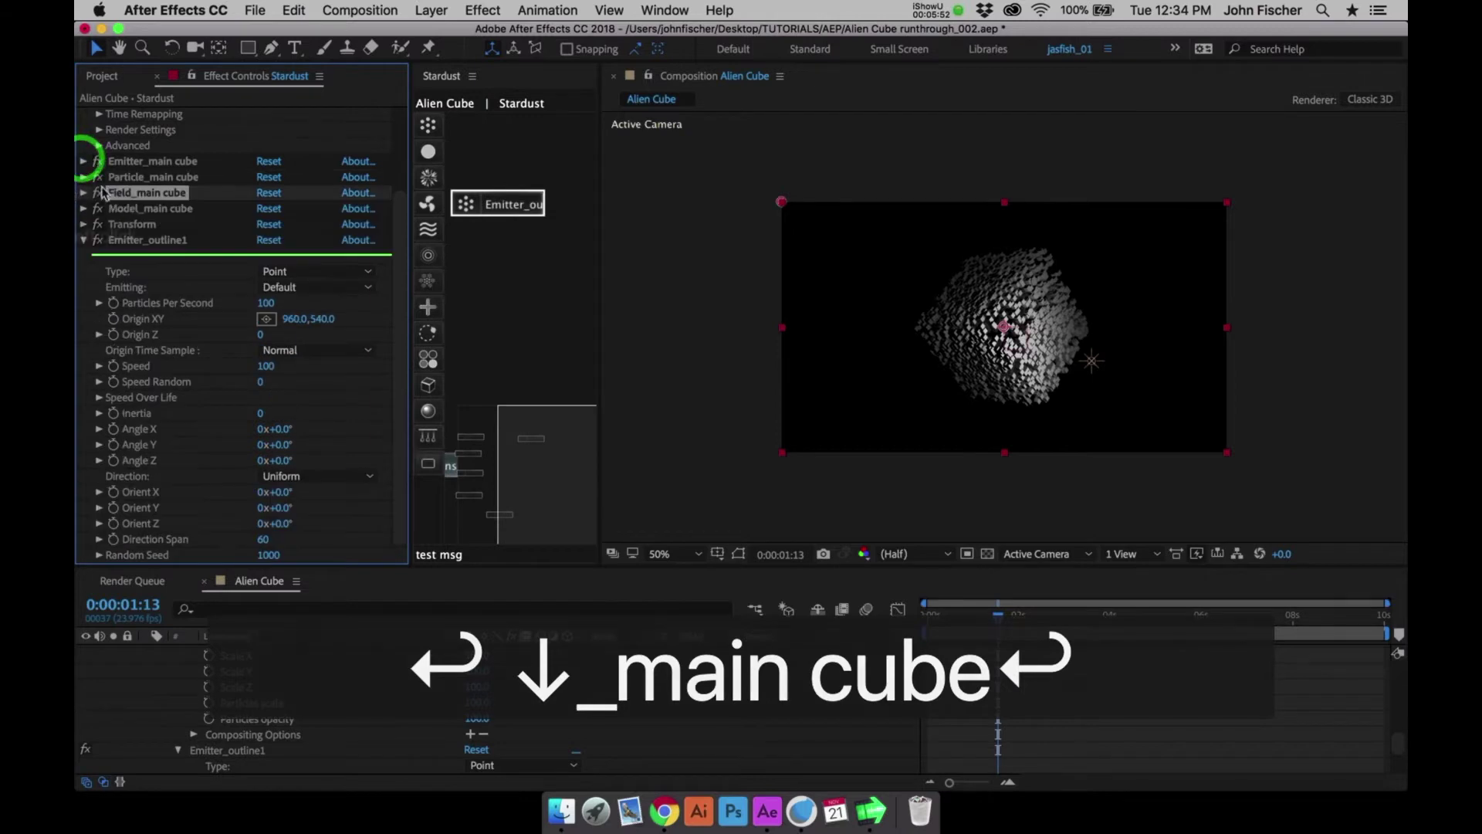
Add a Particle node below Emitter_outline1 in the Stardust graph and connect the two nodes
click(133, 237)
click(428, 151)
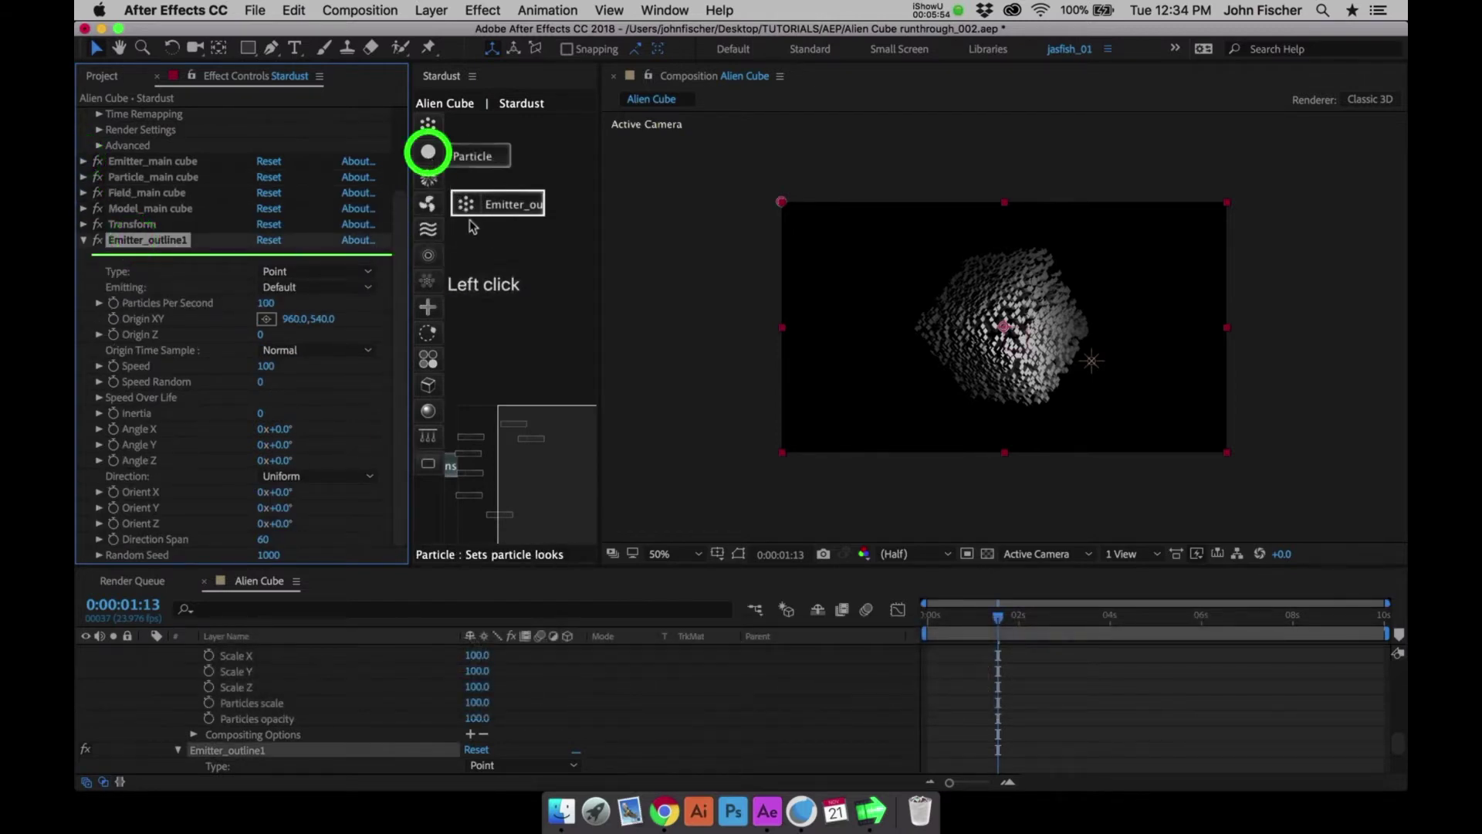
click(522, 258)
click(503, 206)
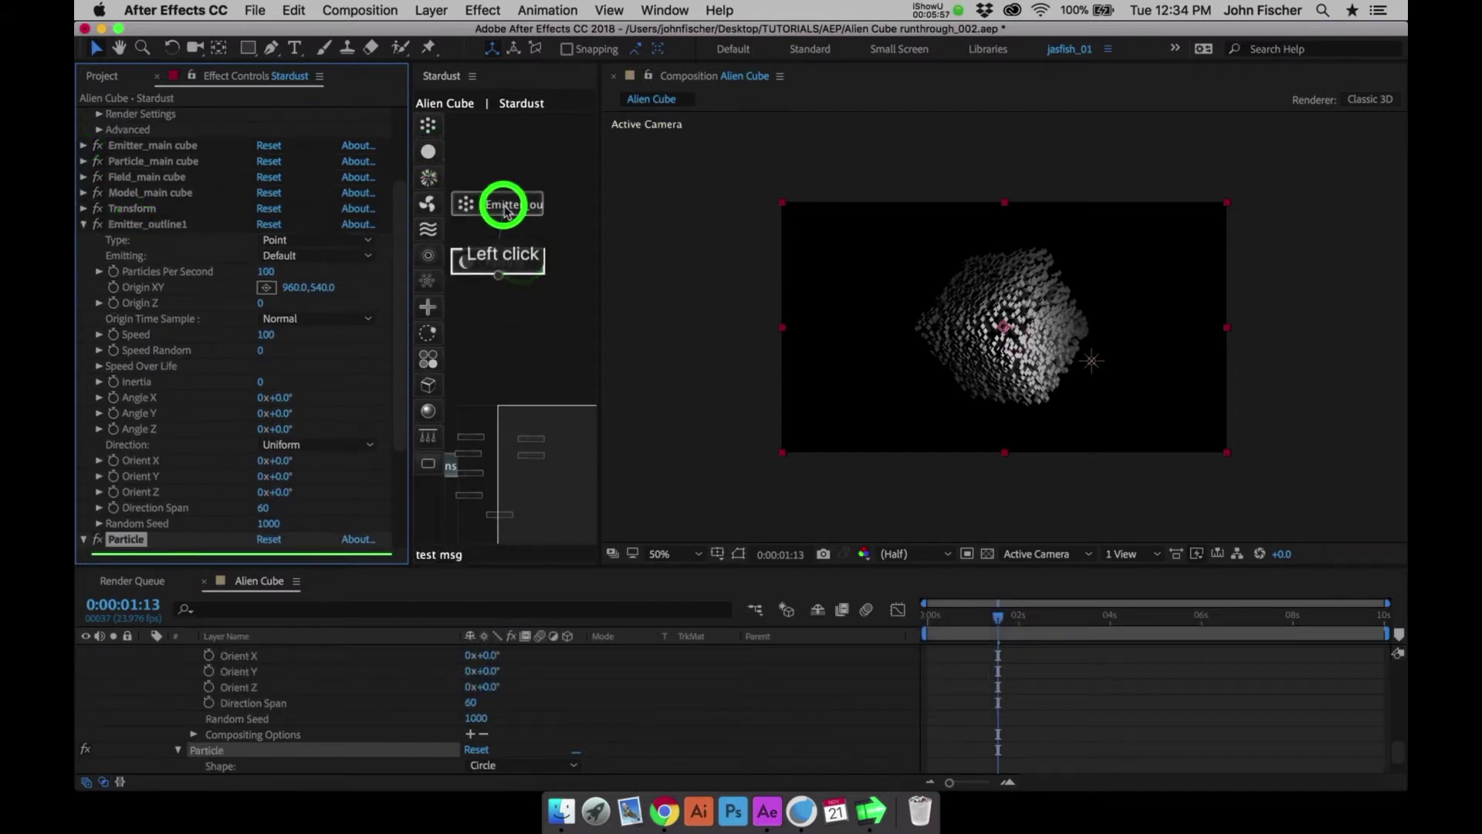
Rename the new Particle effect Particle_outline1
click(394, 414)
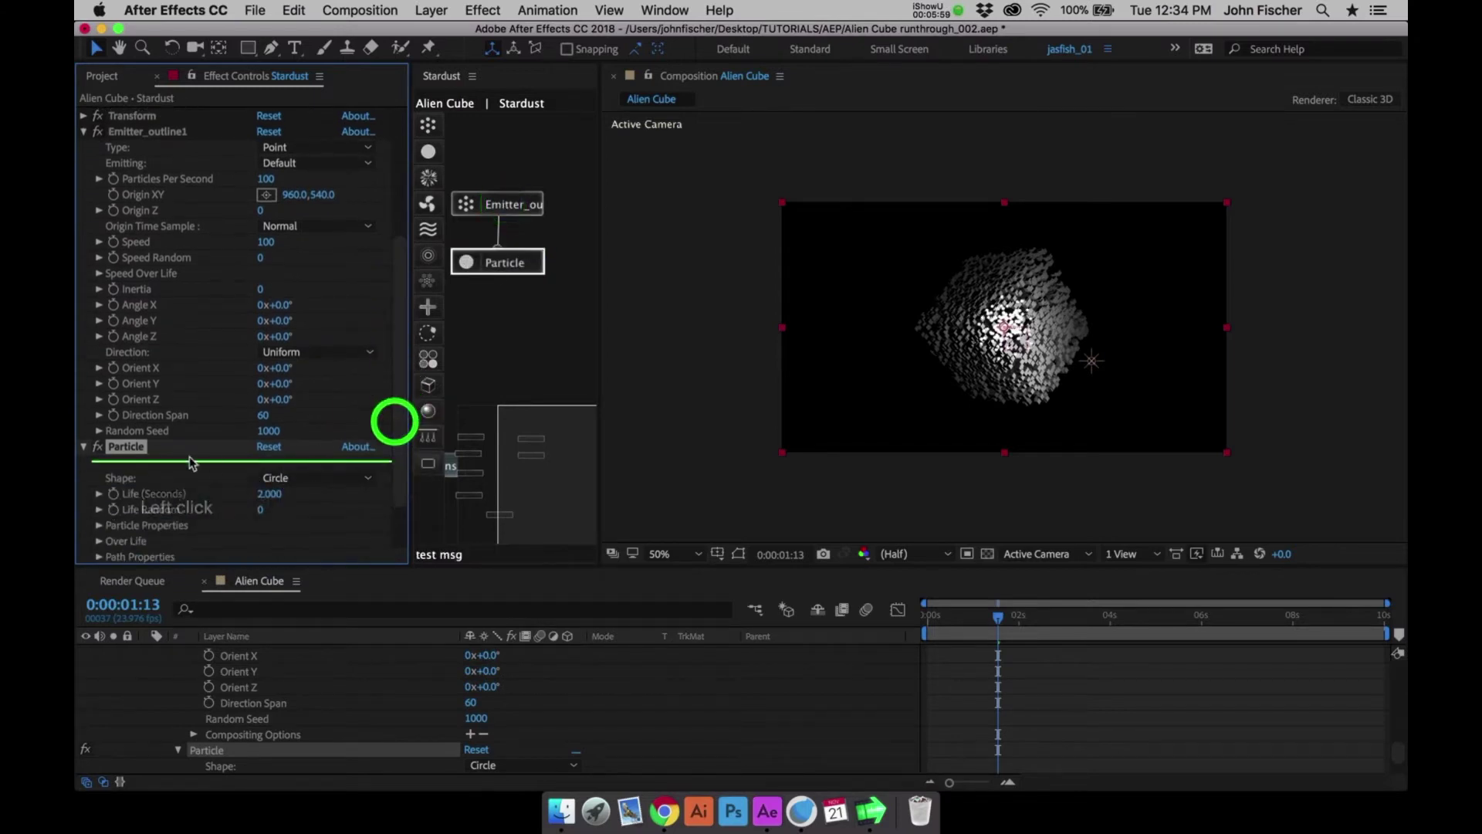
click(133, 448)
key(Return)
key(Down)
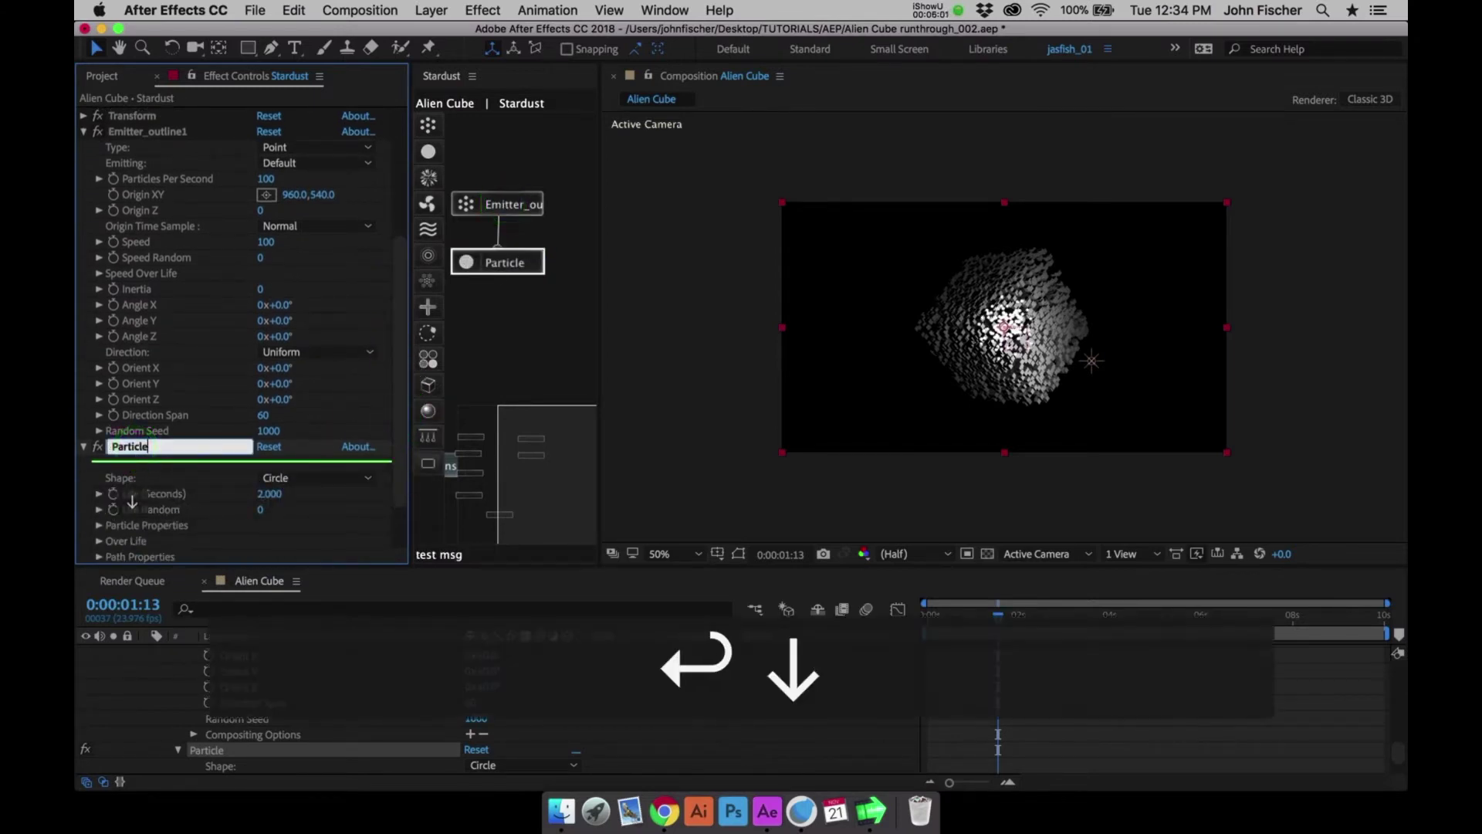
text(_outline1)
key(Return)
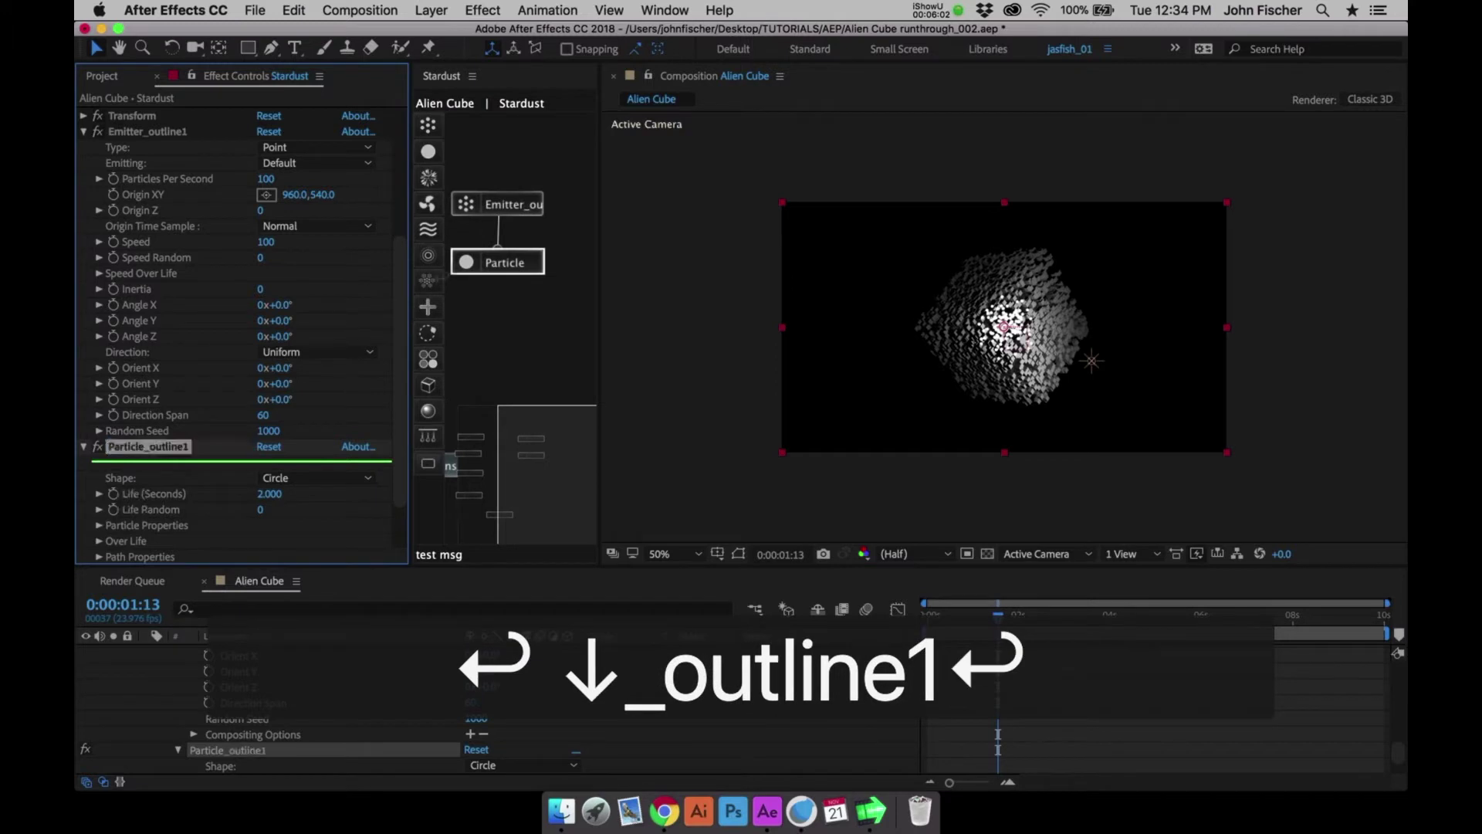
Set the type of Emitter_outline1 to Object
click(500, 204)
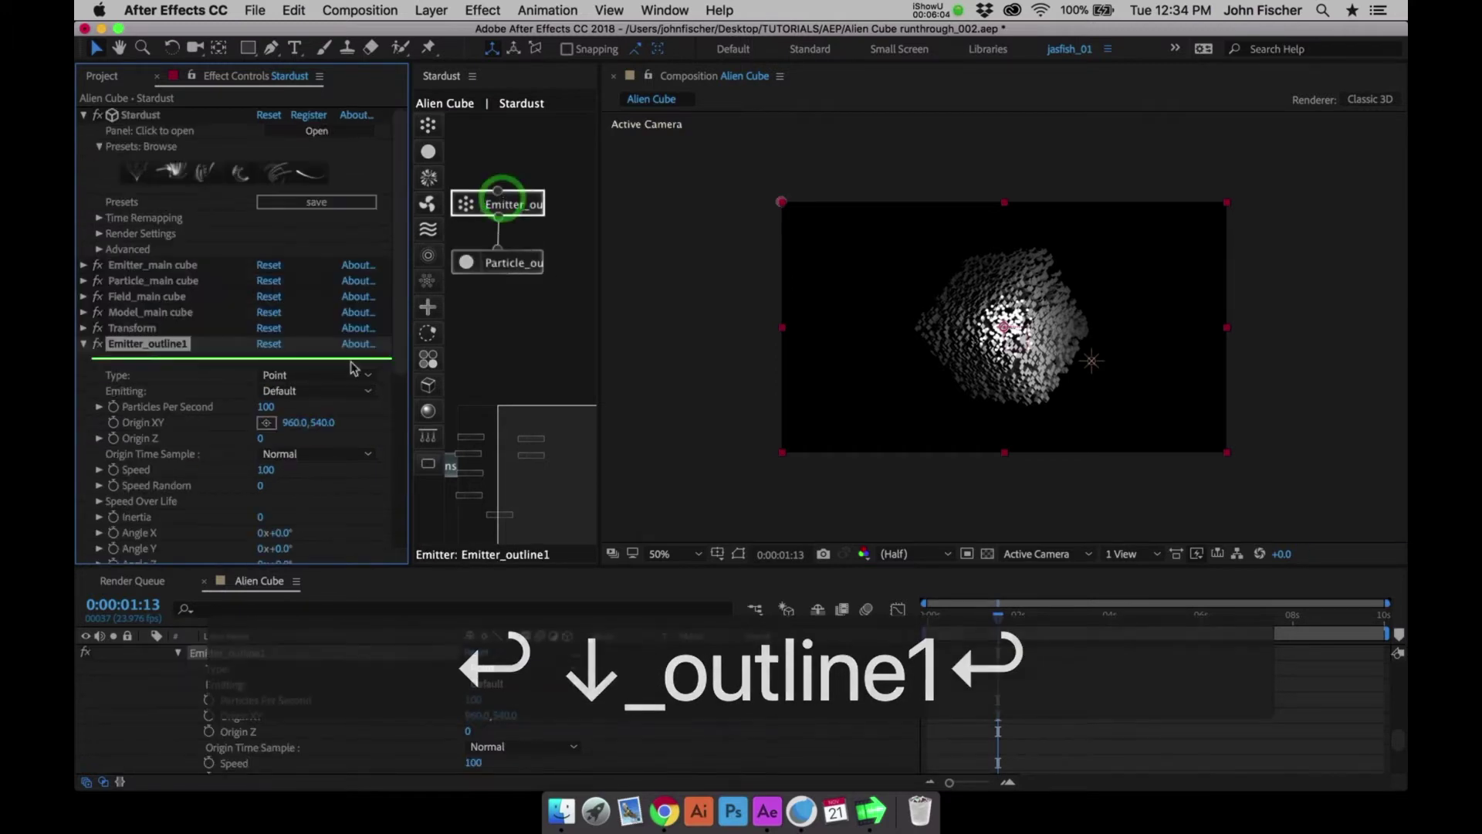
click(332, 375)
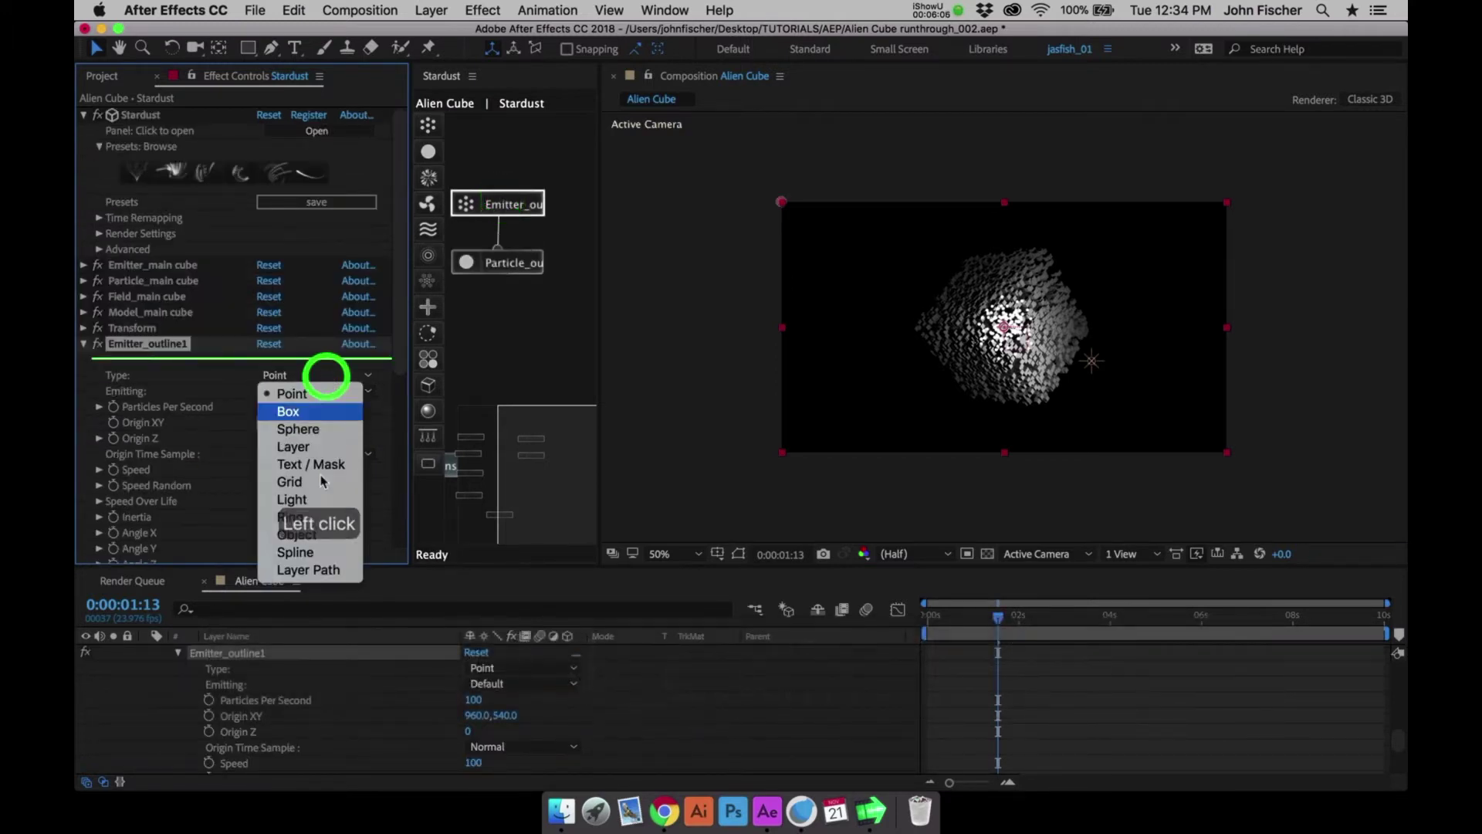
click(316, 531)
Load Cube.obj from the C4D folder as the object file of Emitter_outline1
drag(401, 346, 406, 395)
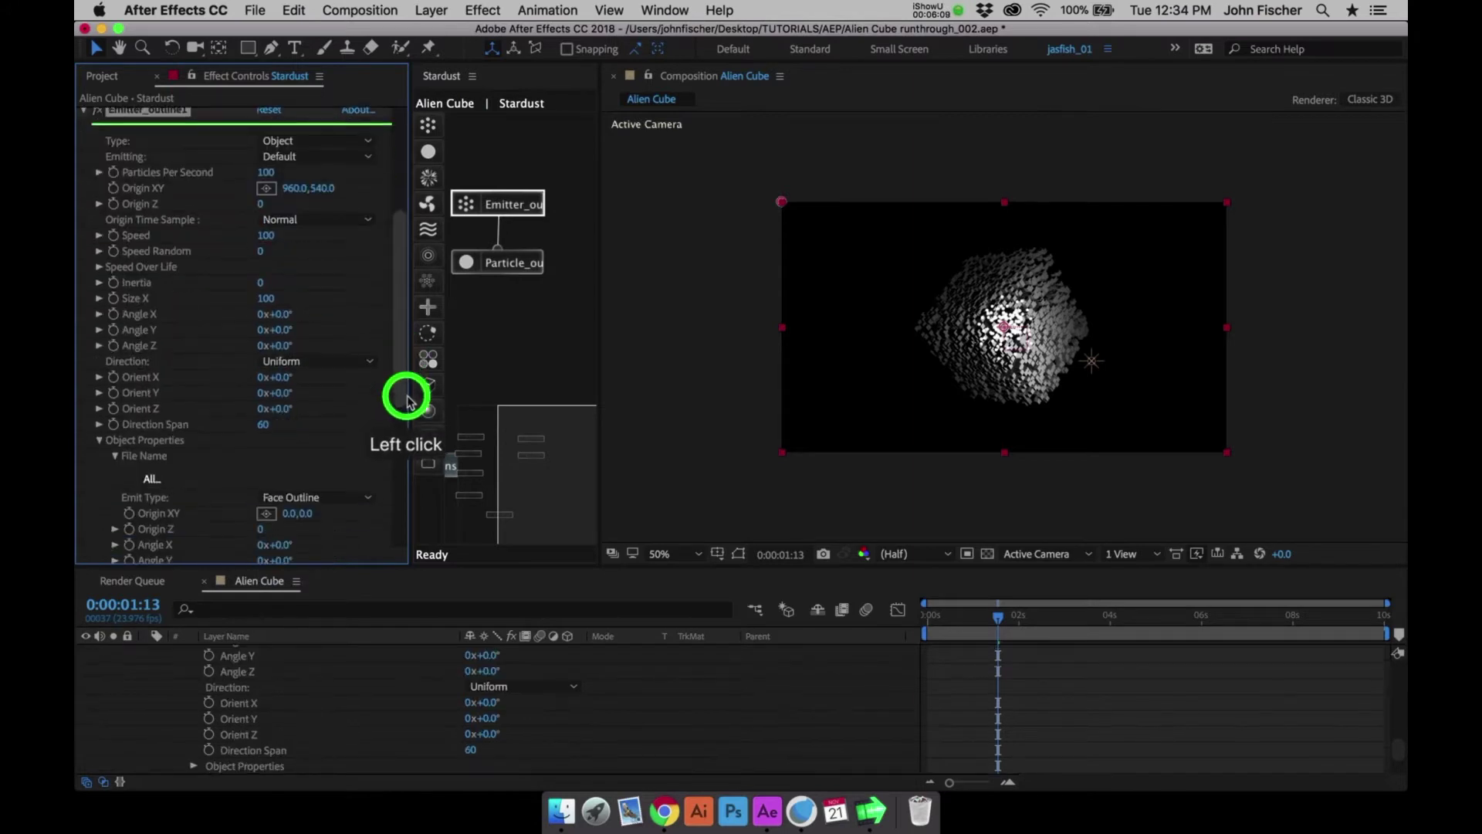
click(169, 477)
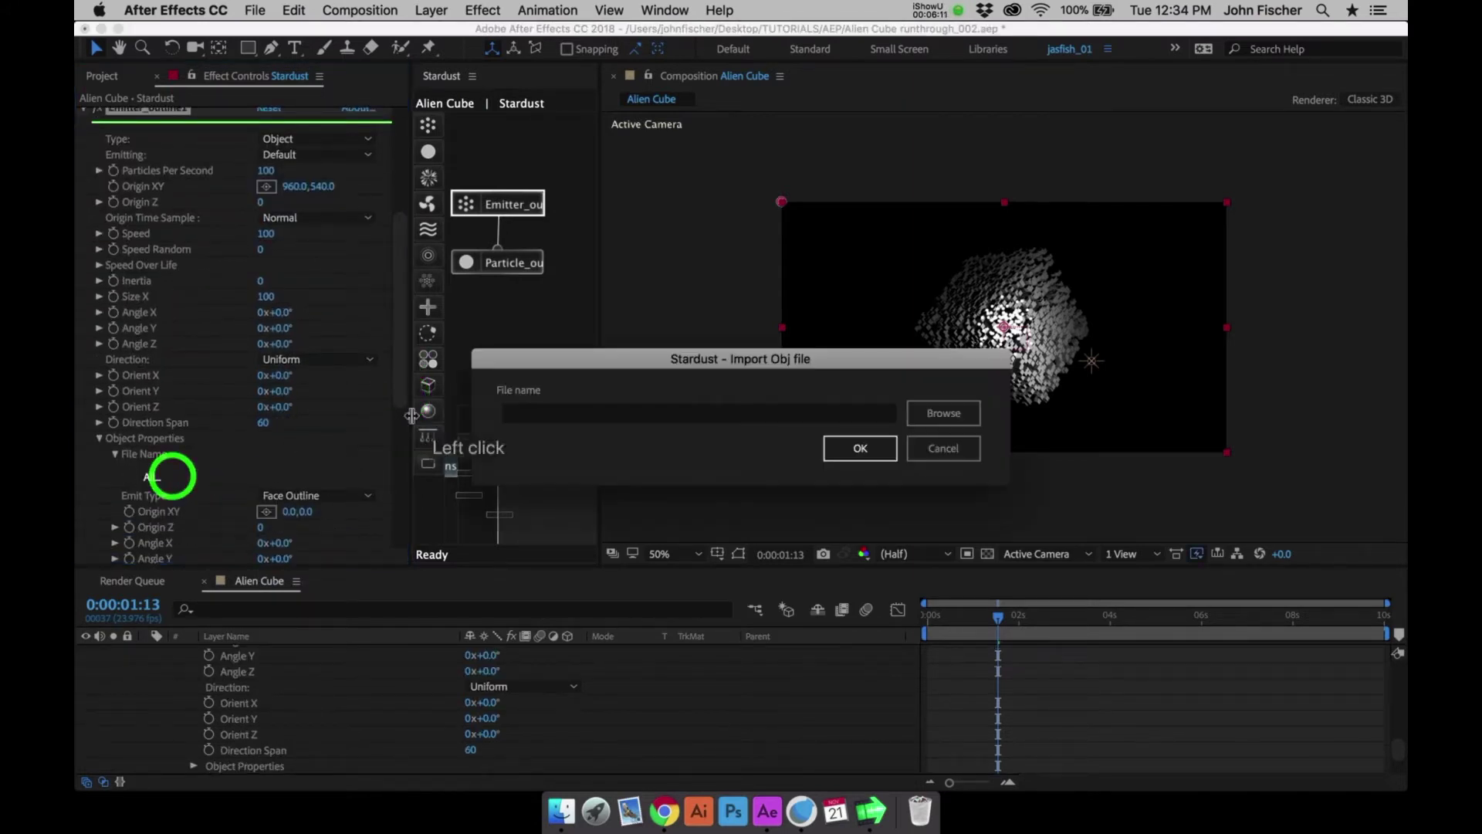
click(835, 411)
click(943, 413)
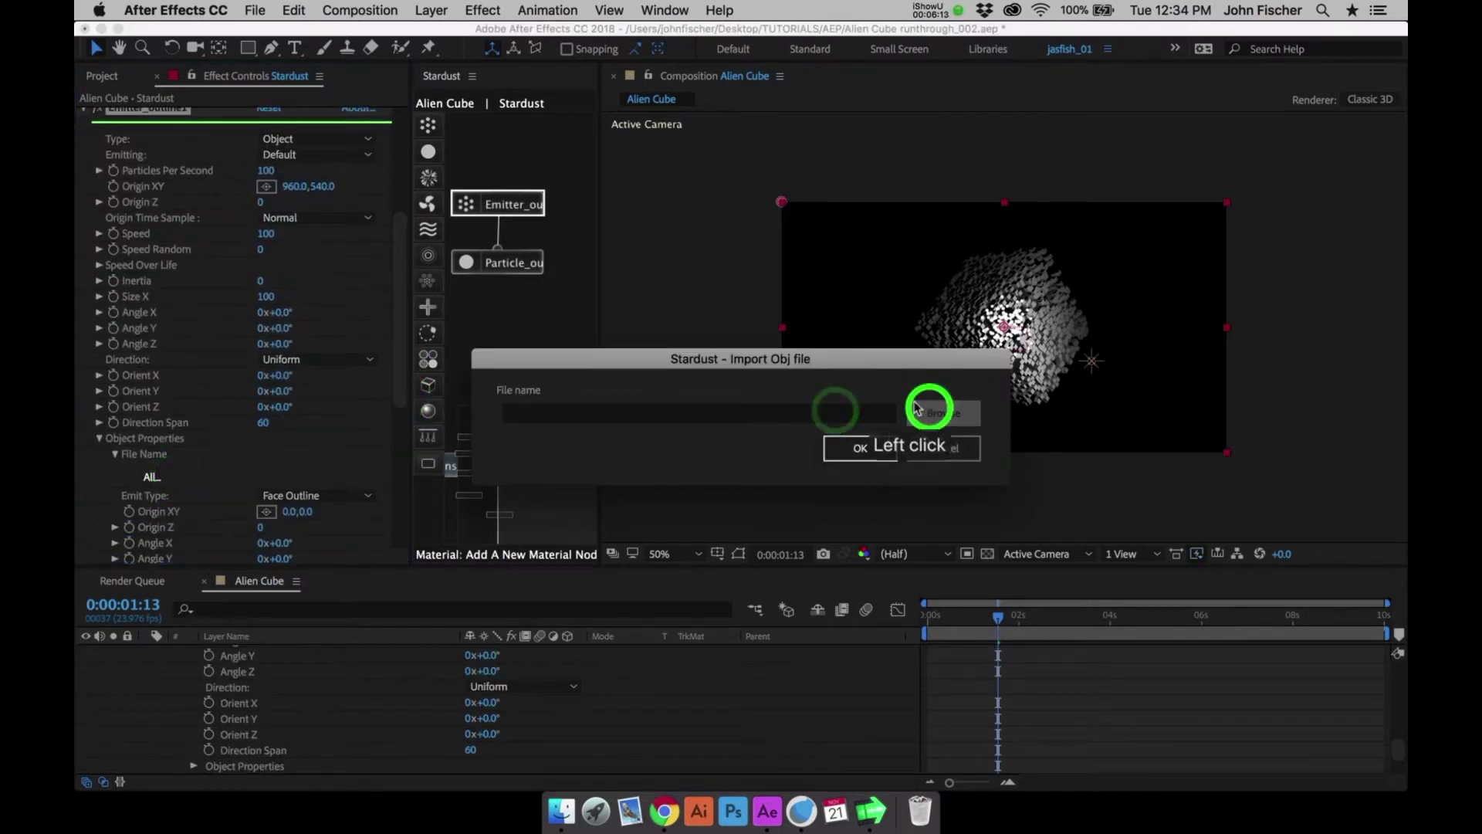
click(795, 352)
click(772, 369)
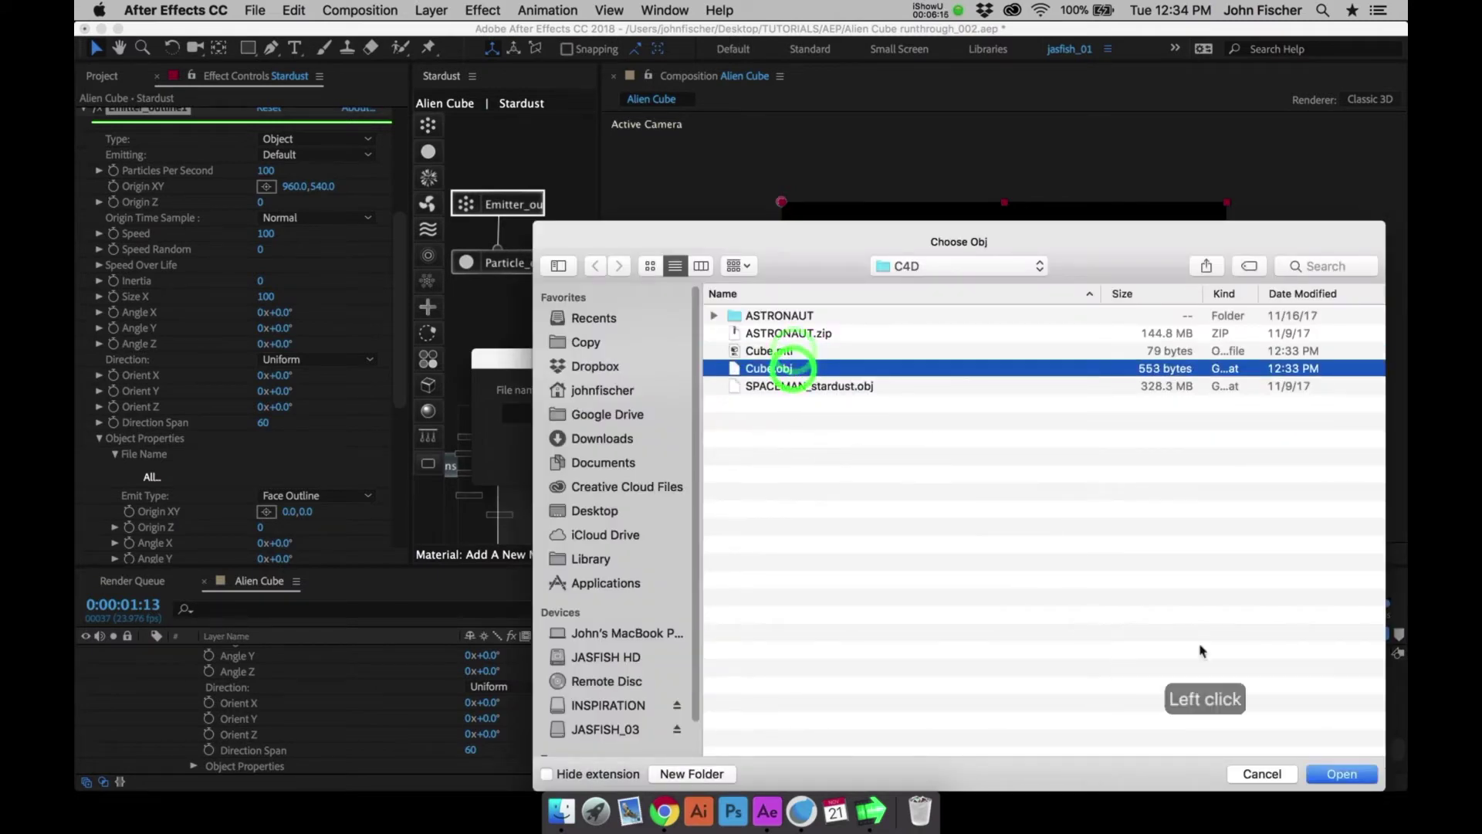
click(1341, 774)
click(860, 448)
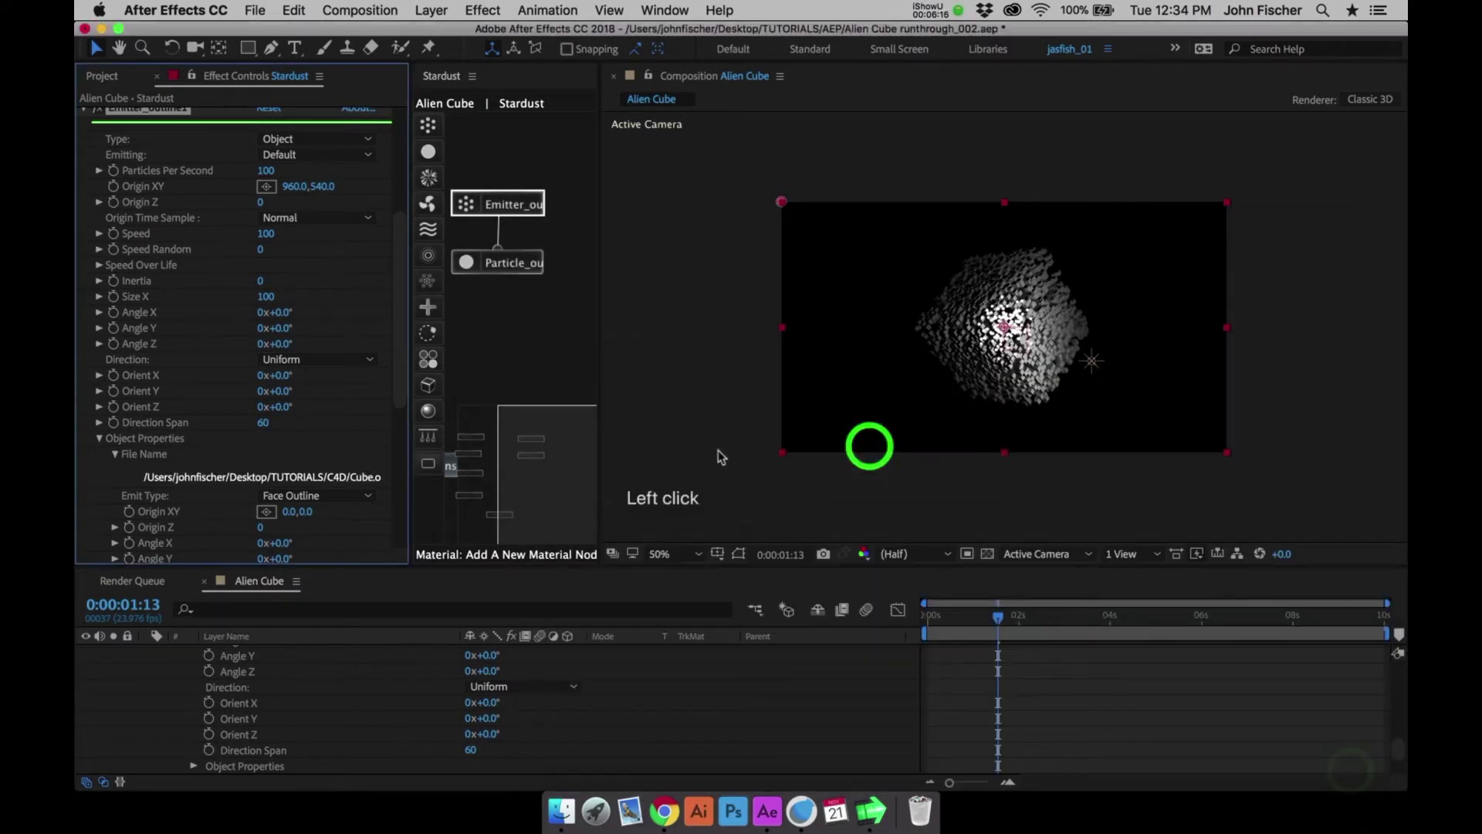
Keep the Emitter_outline1 emit type on Face Outline and set its Particles Per Second to 400
click(341, 496)
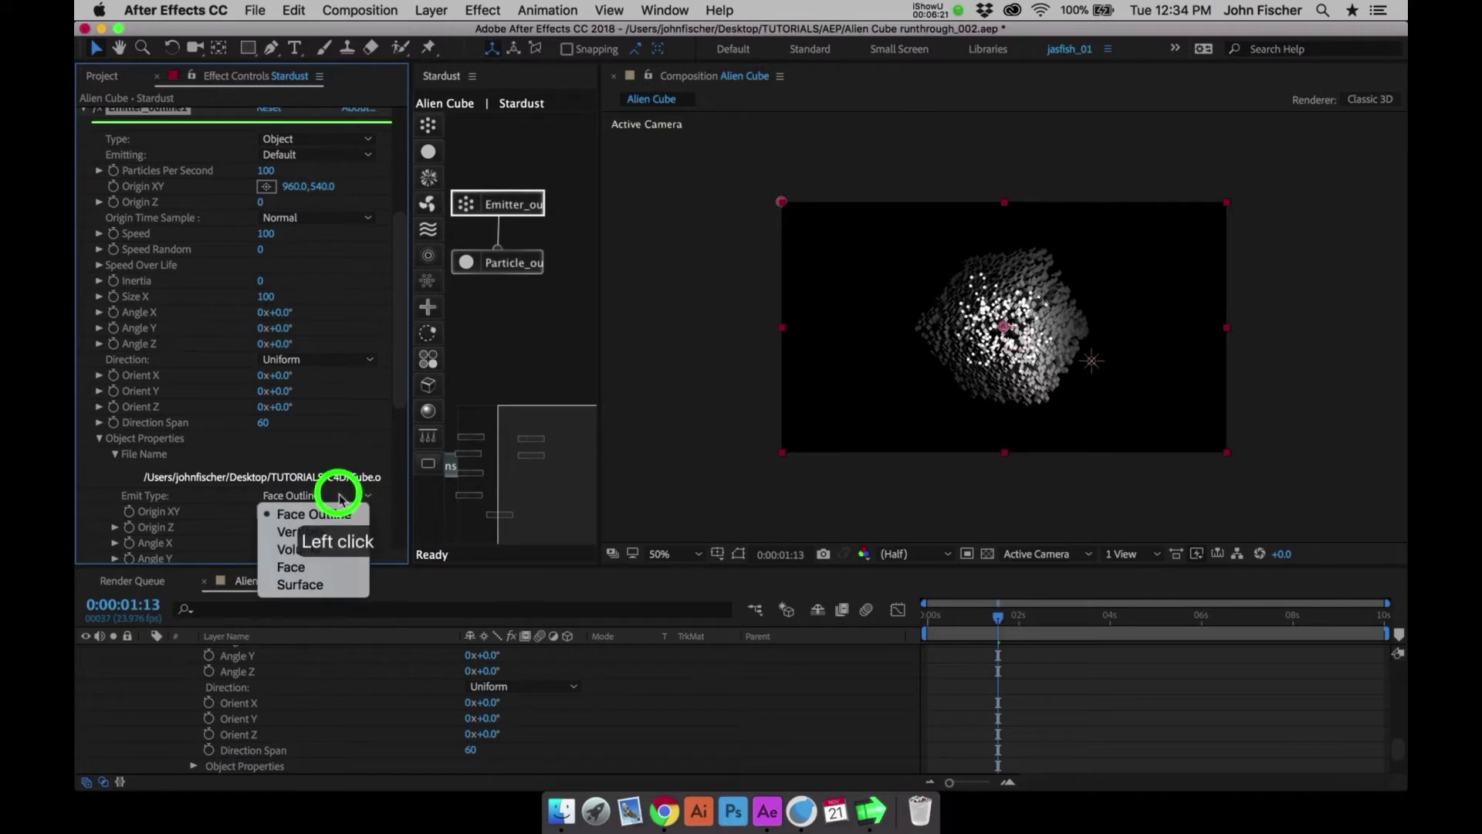
click(339, 513)
drag(399, 331, 397, 320)
click(266, 198)
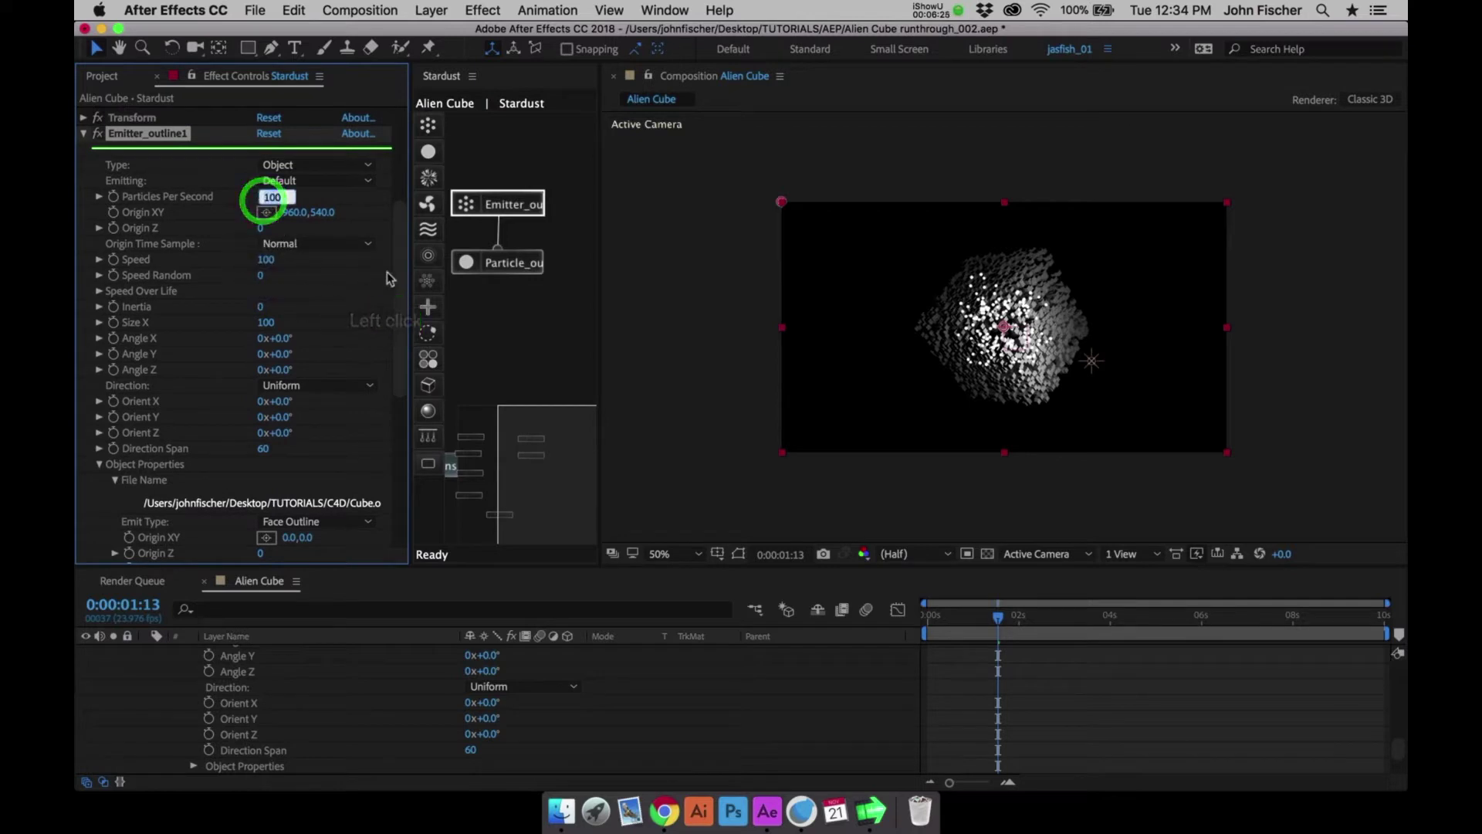
text(400)
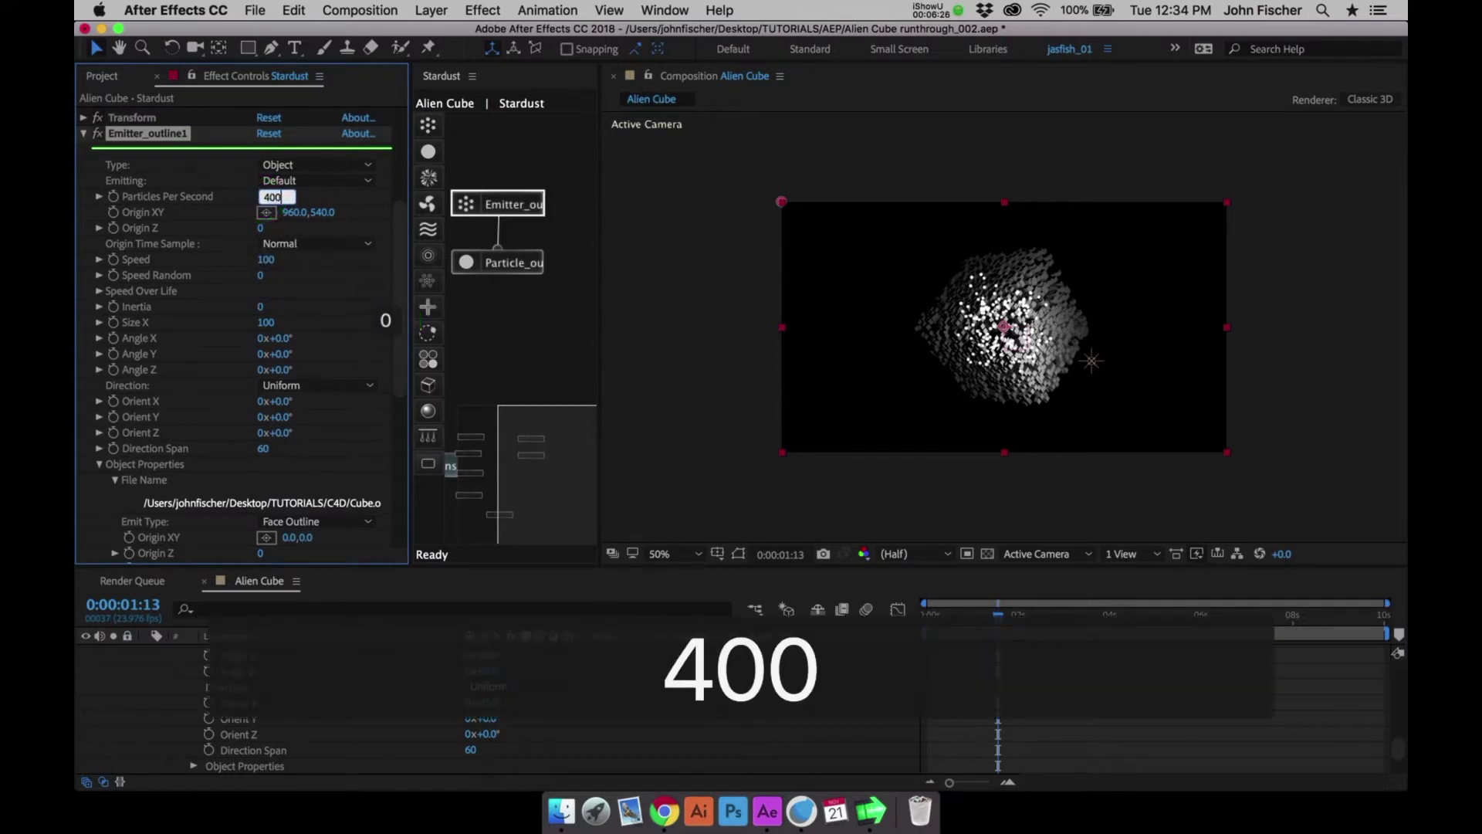
key(Return)
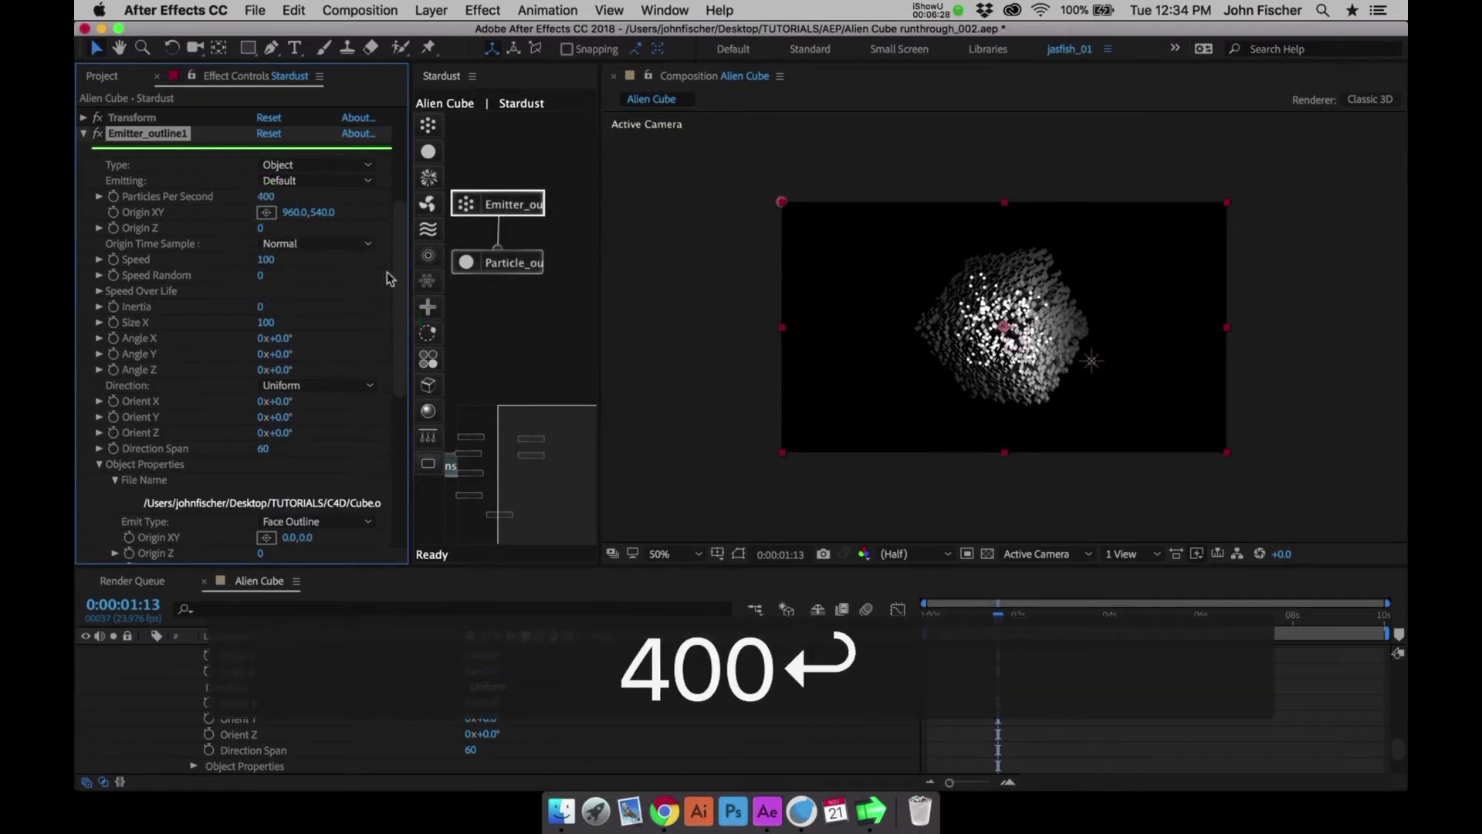
Set the shape of Particle_outline1 to Model
click(512, 263)
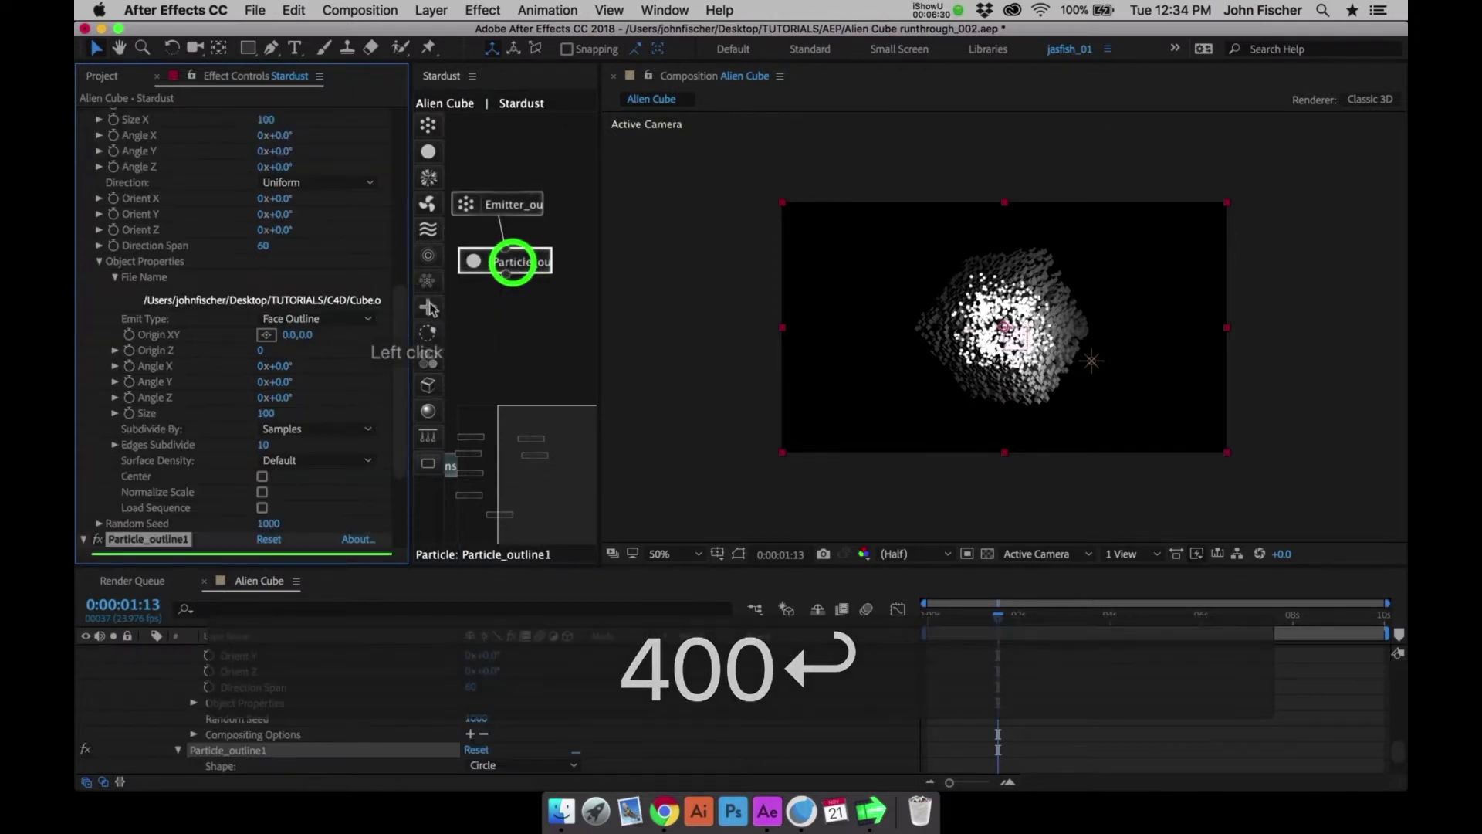
drag(398, 333, 398, 381)
click(329, 445)
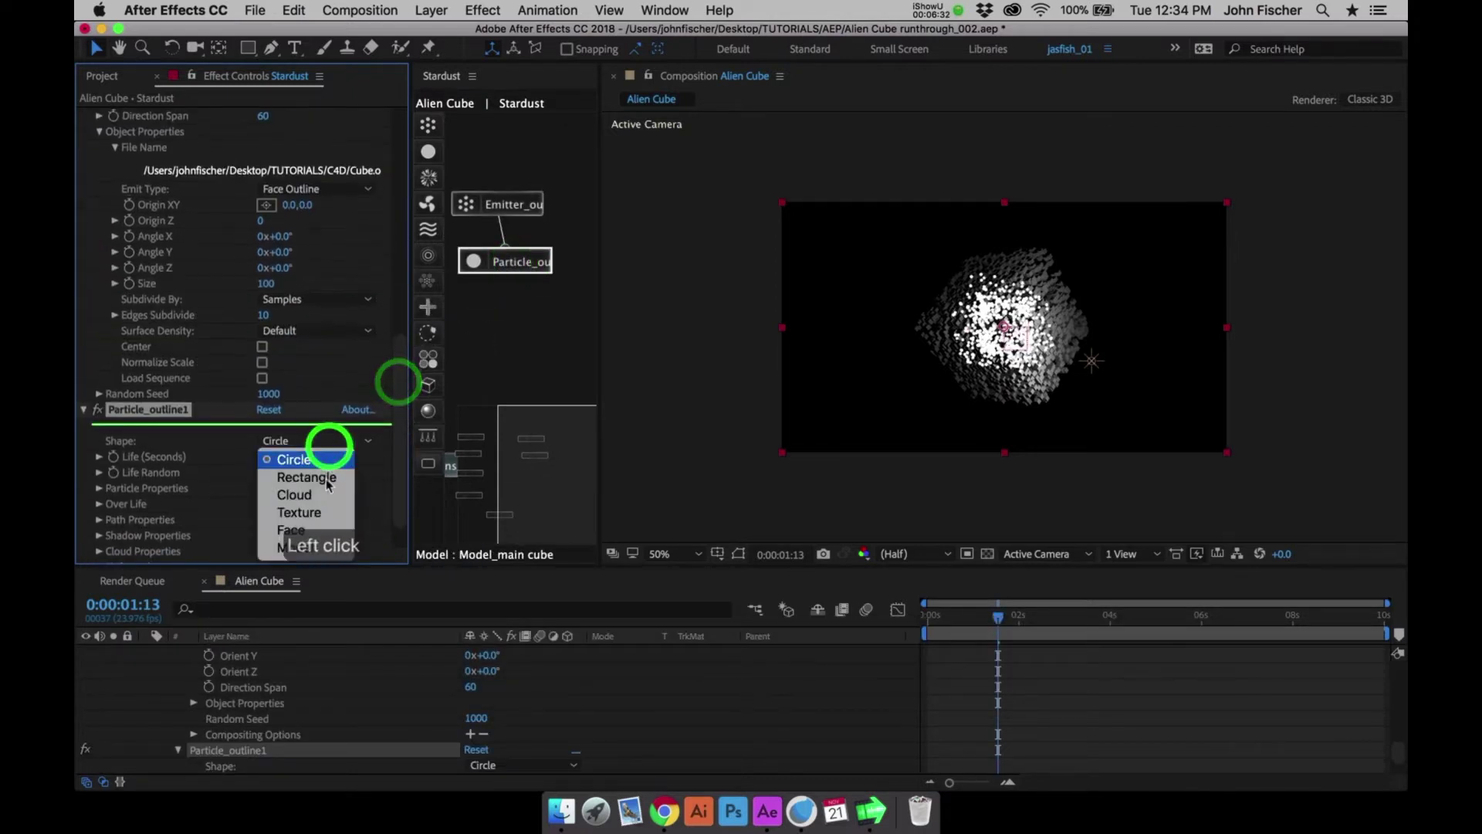
click(324, 548)
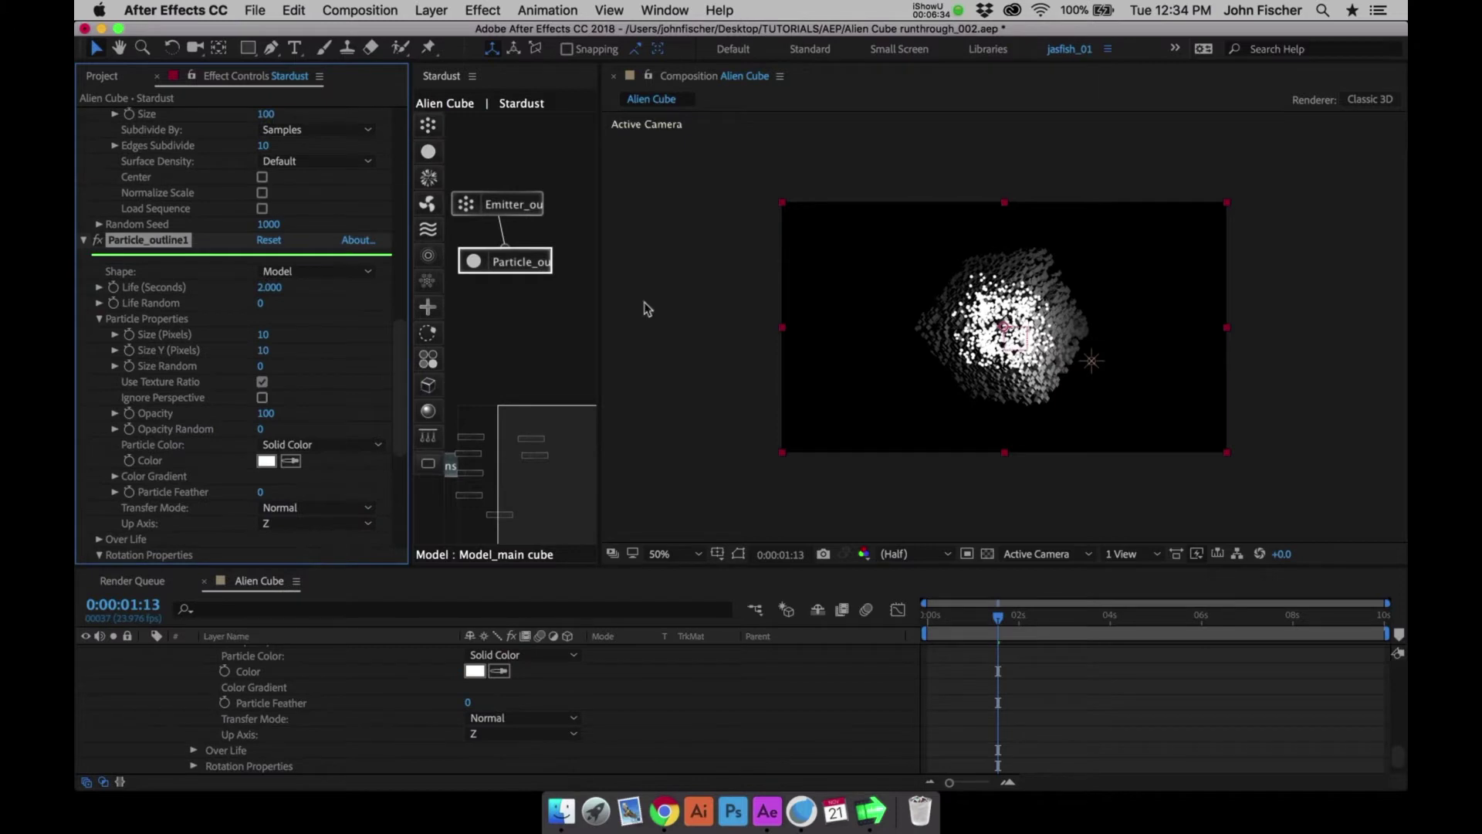
Connect Particle_outline1 to the main cube's Transform node in the enlarged Stardust graph, then restore the panel layout
click(526, 418)
key(grave)
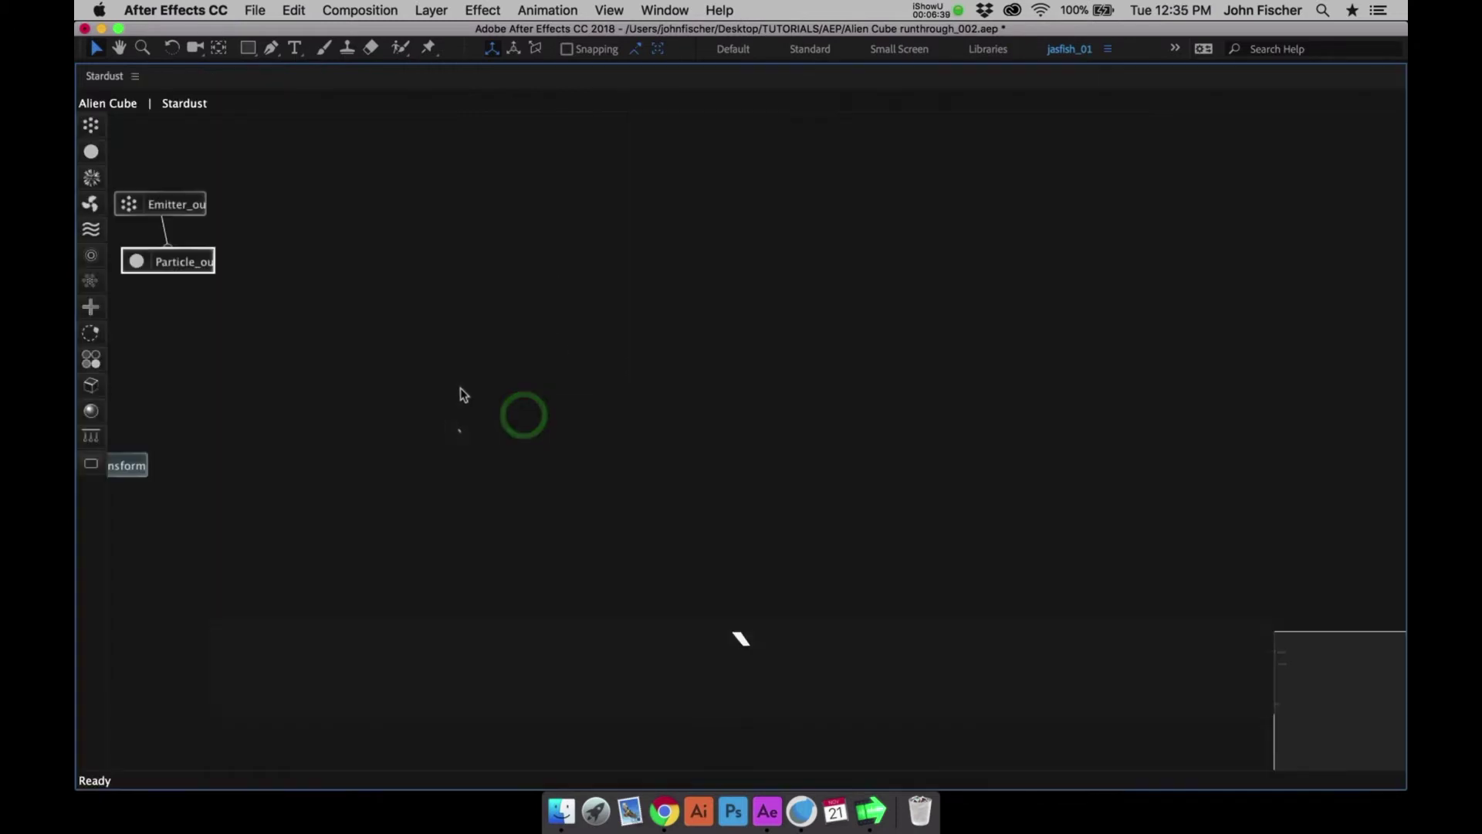
click(1303, 650)
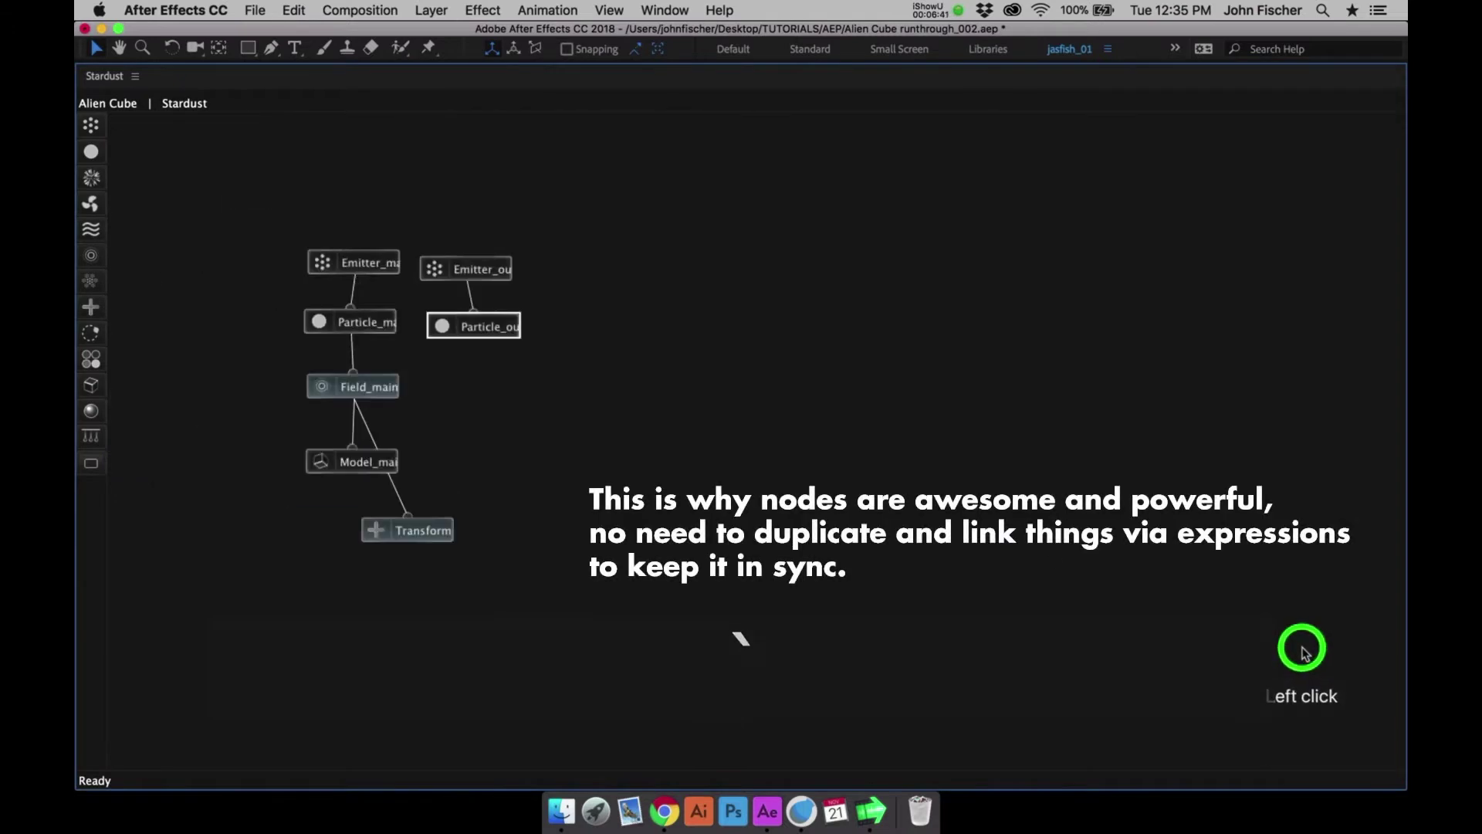
click(463, 512)
drag(464, 518, 498, 322)
key(grave)
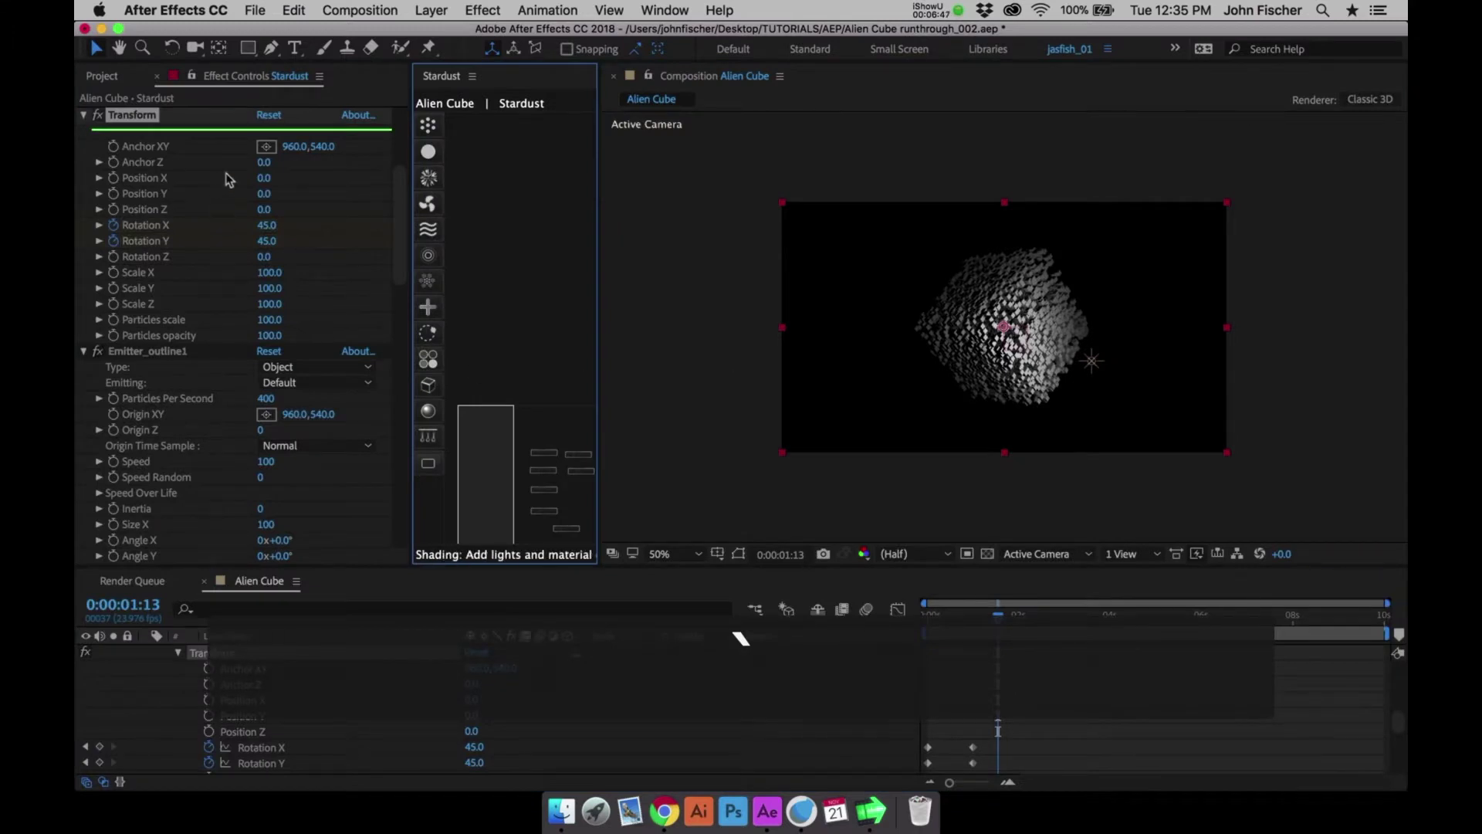
Set the Emitter_outline1 Speed to 5 and its Size X to 275
click(540, 413)
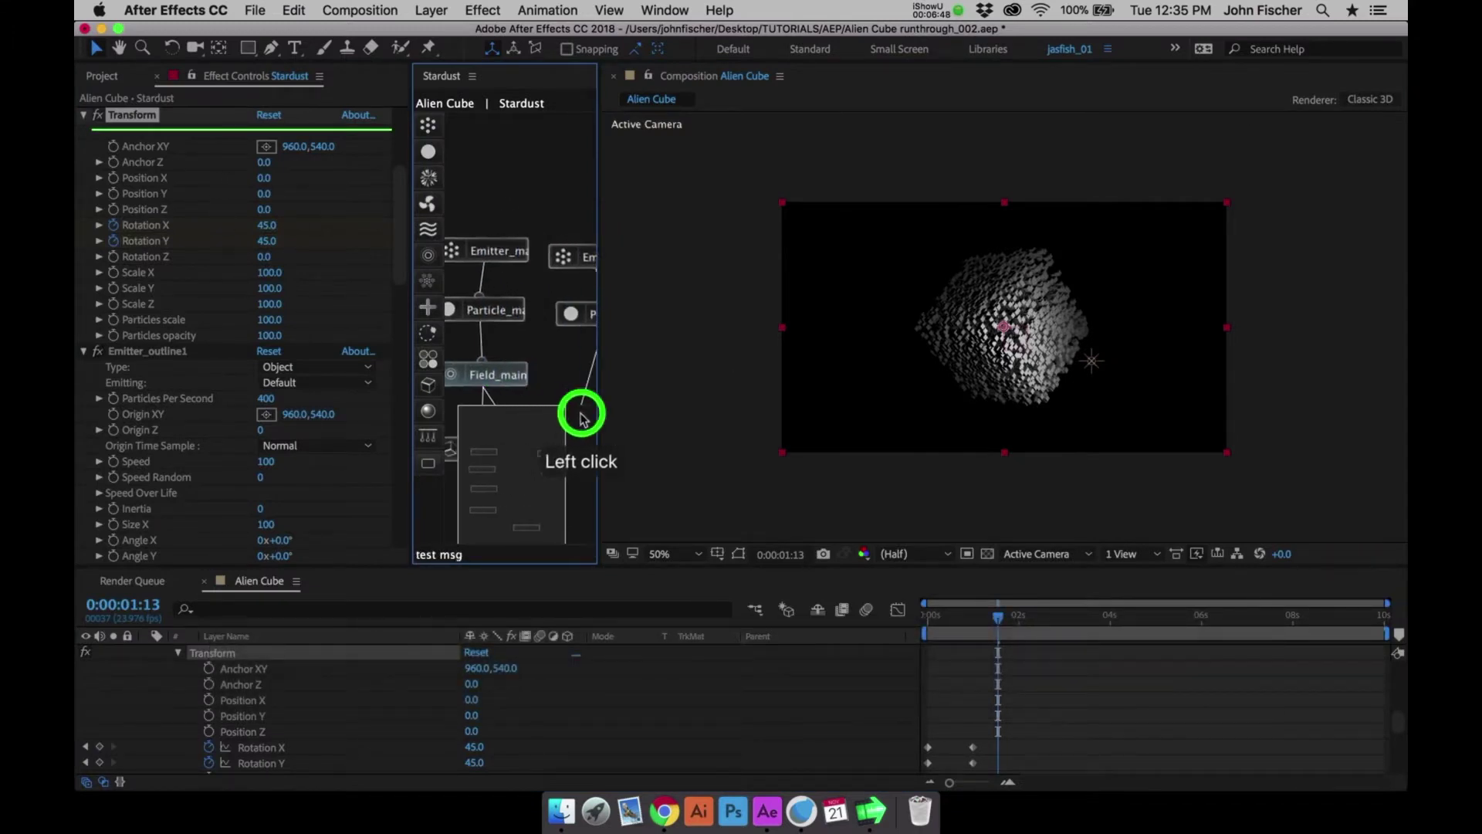
drag(581, 413, 591, 411)
click(465, 268)
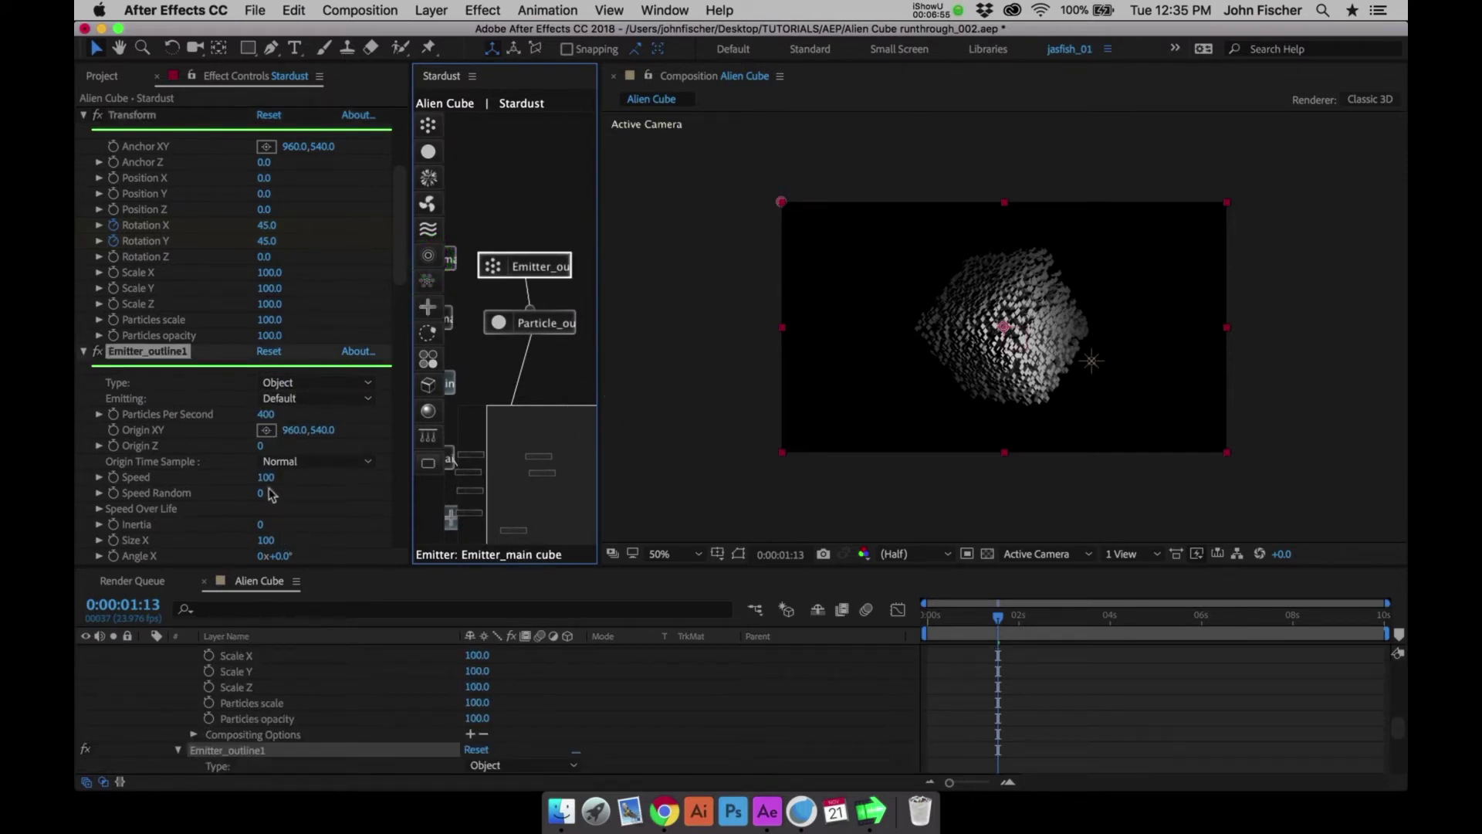
click(270, 462)
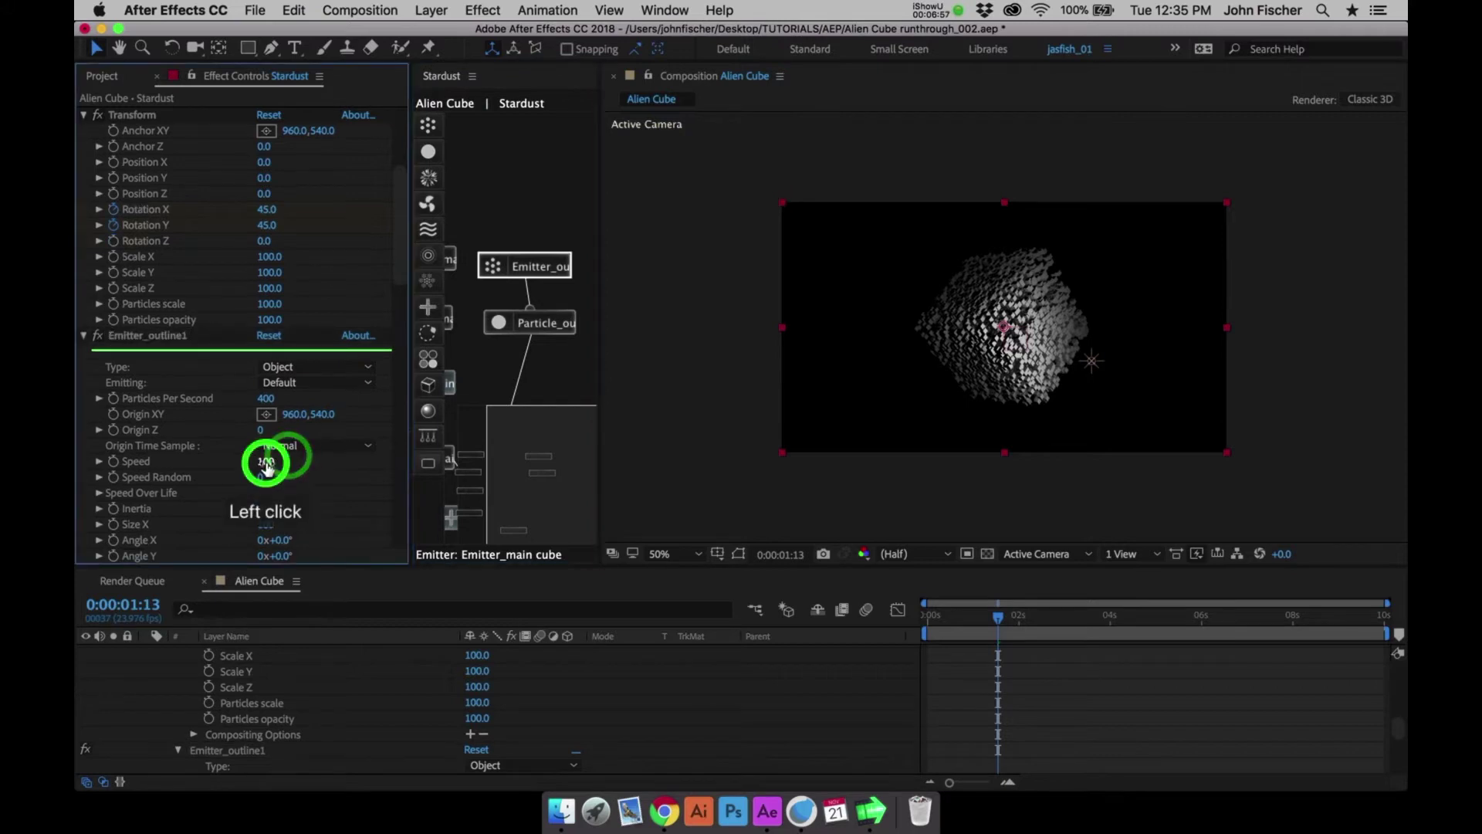
text(5)
key(Return)
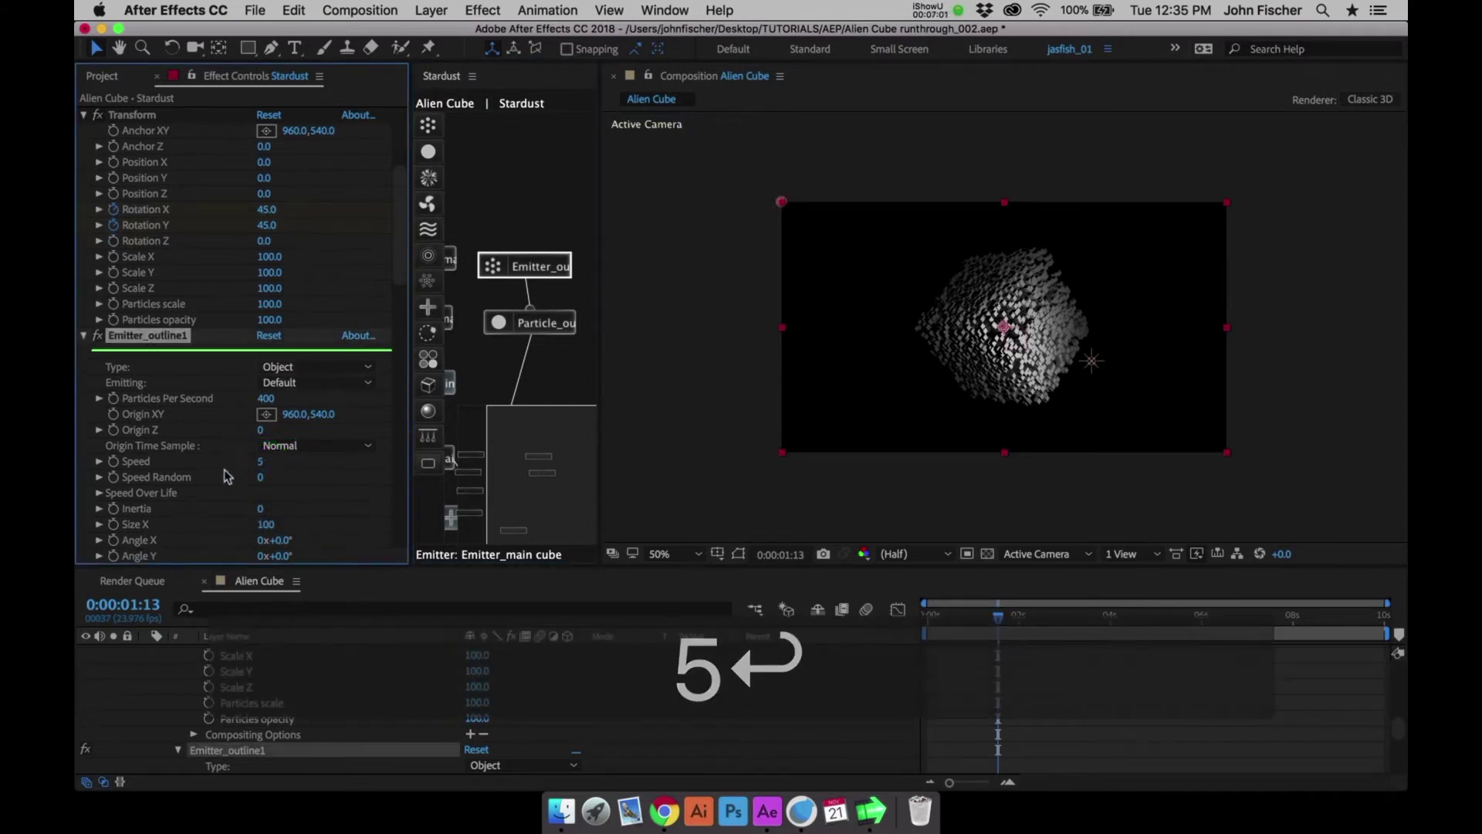
click(265, 526)
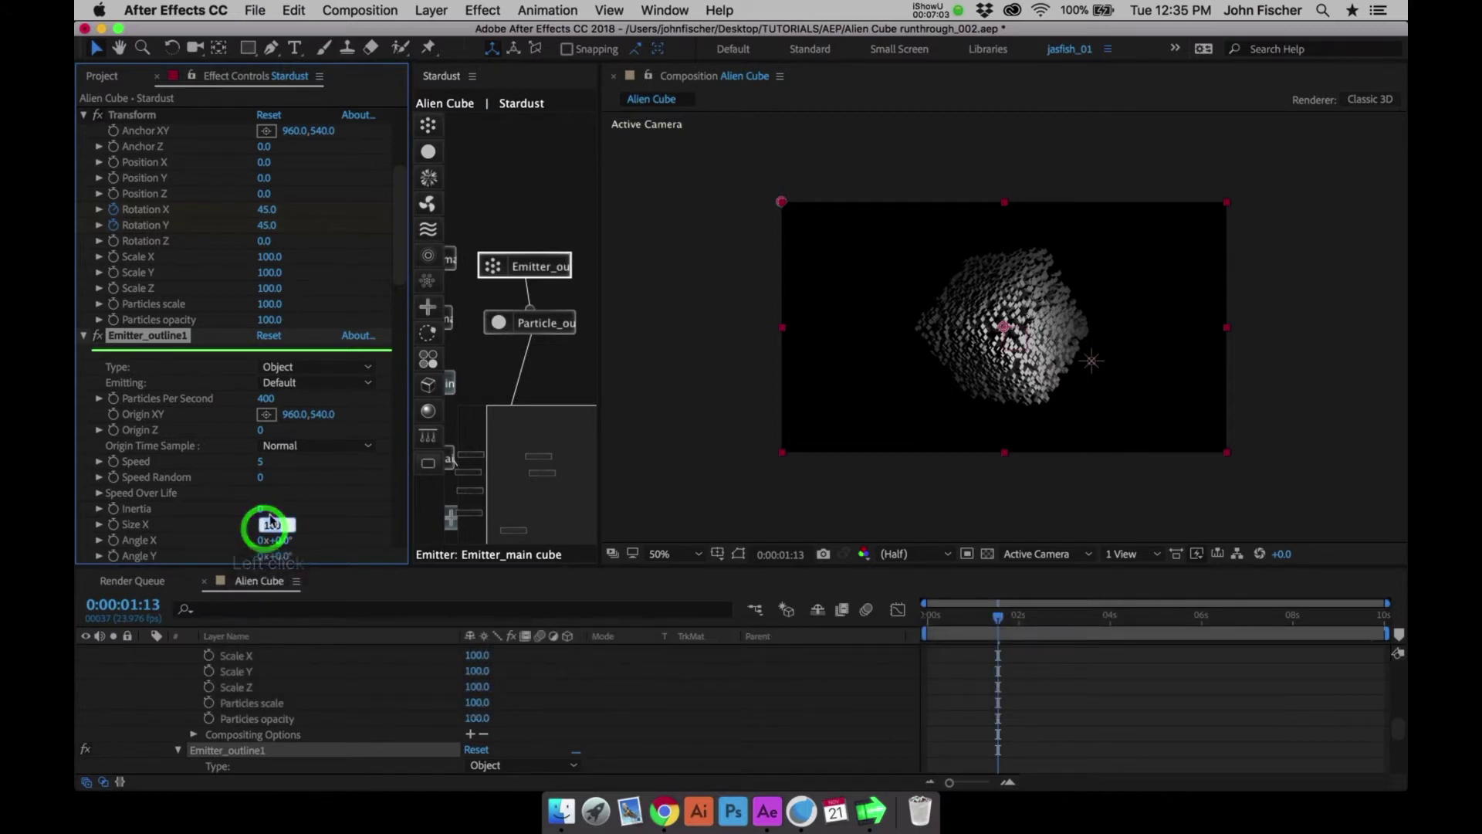
text(275)
key(Return)
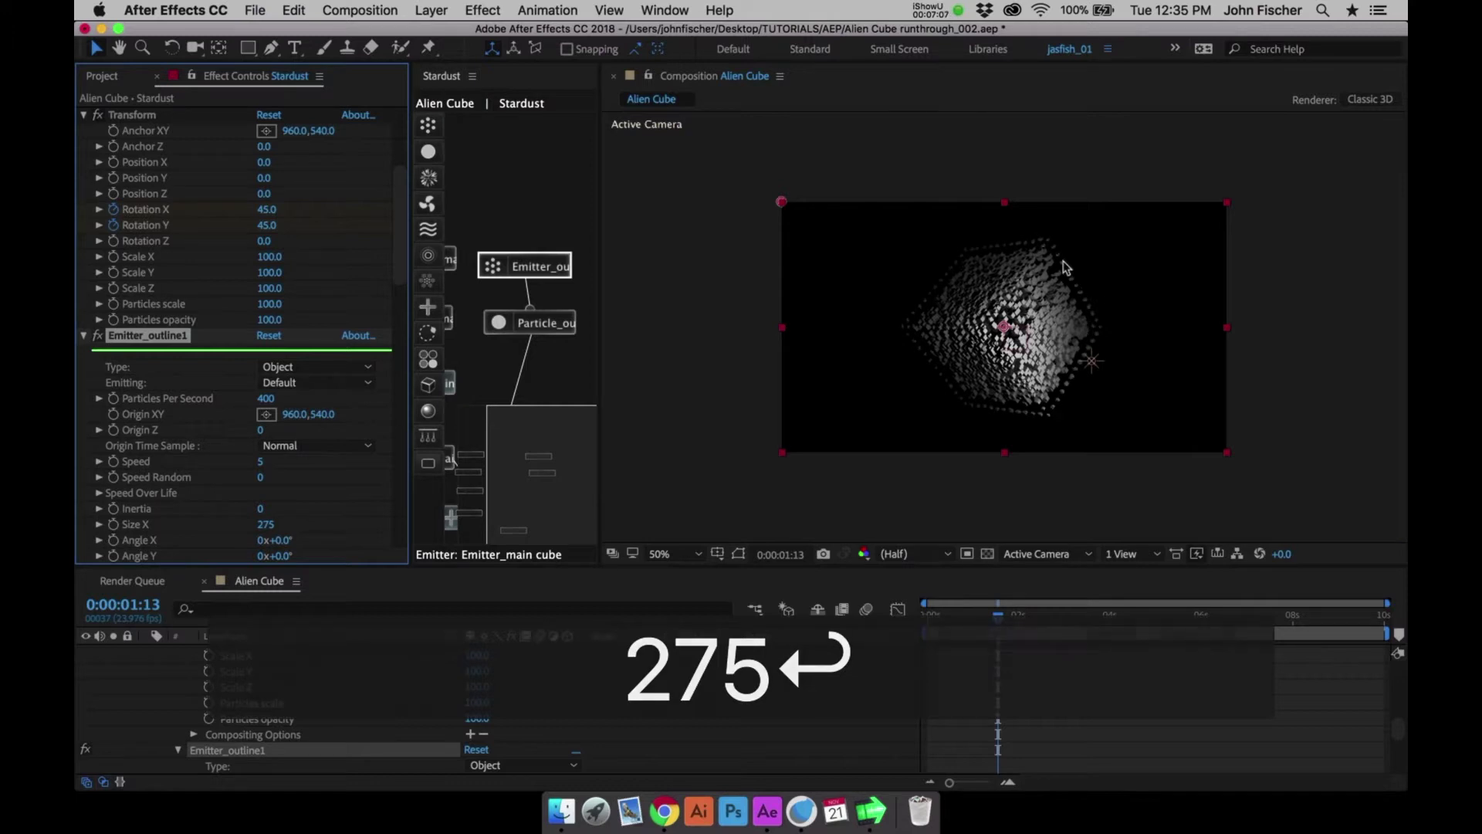
Set the Size (Pixels) of Particle_outline1 to 20
click(534, 322)
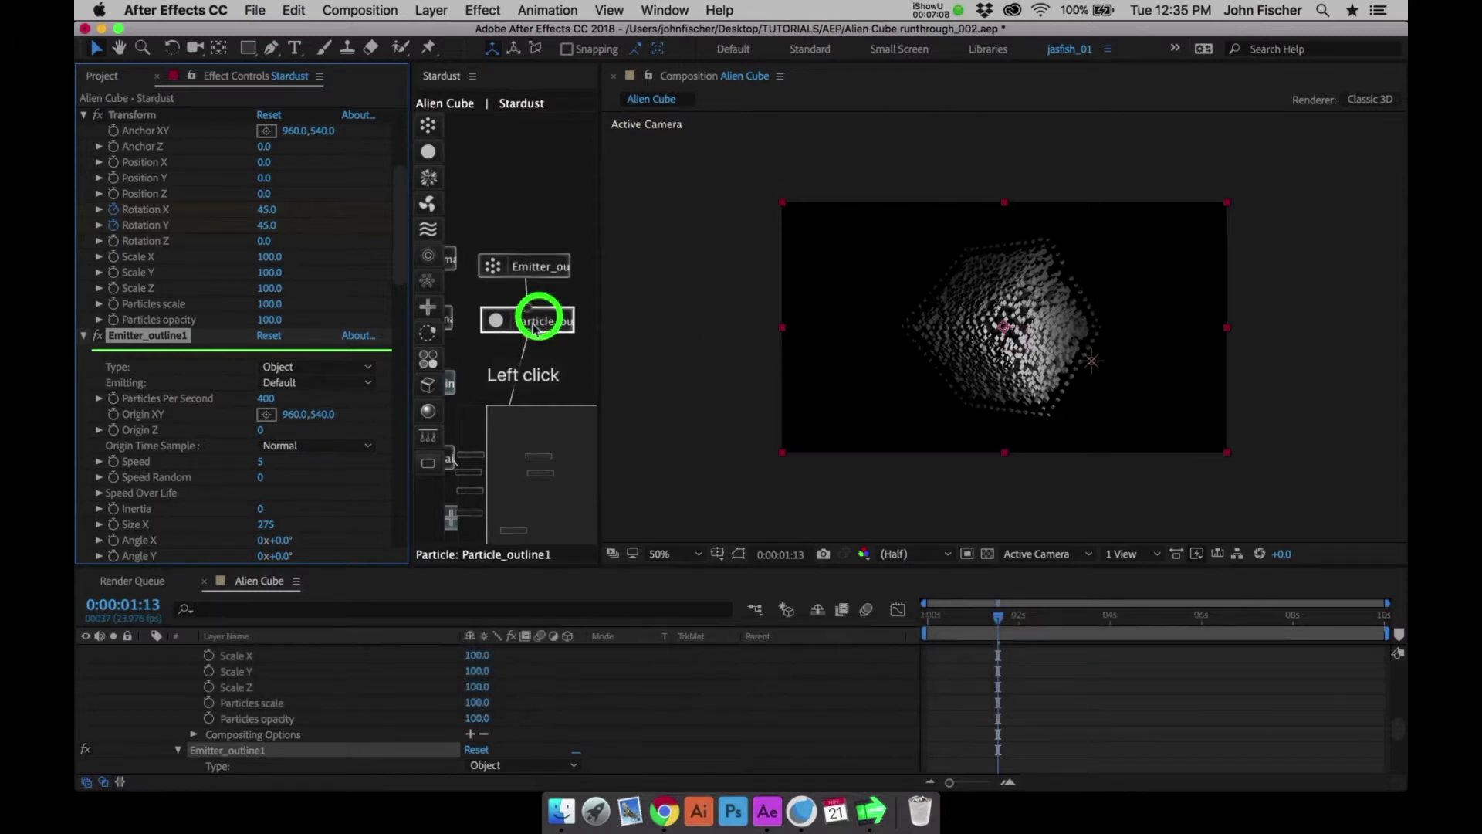
click(397, 430)
click(262, 340)
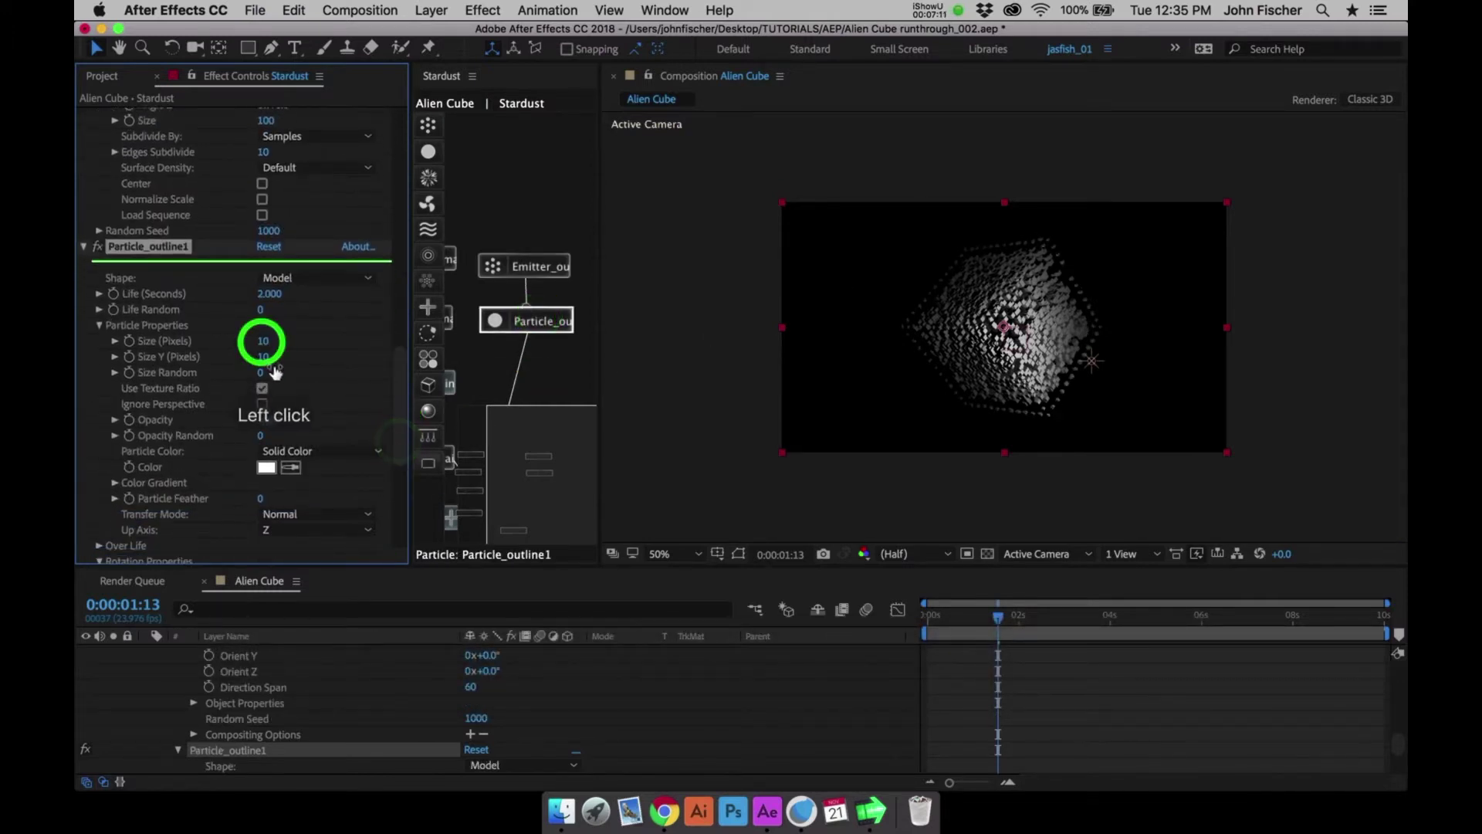
text(20)
key(Return)
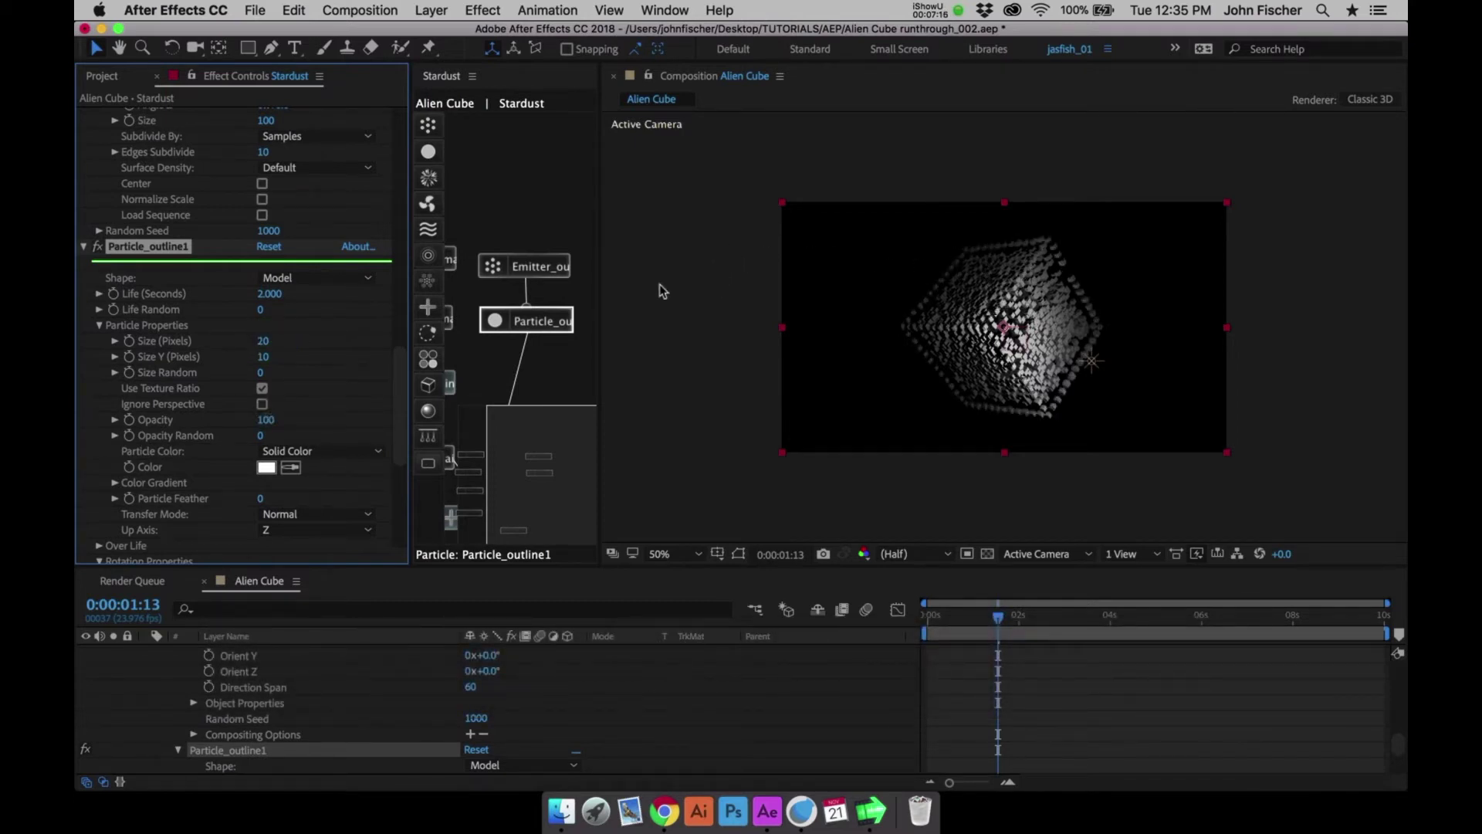
Set the Particle Color of Particle_main cube to Random From Gradient
click(519, 413)
click(427, 270)
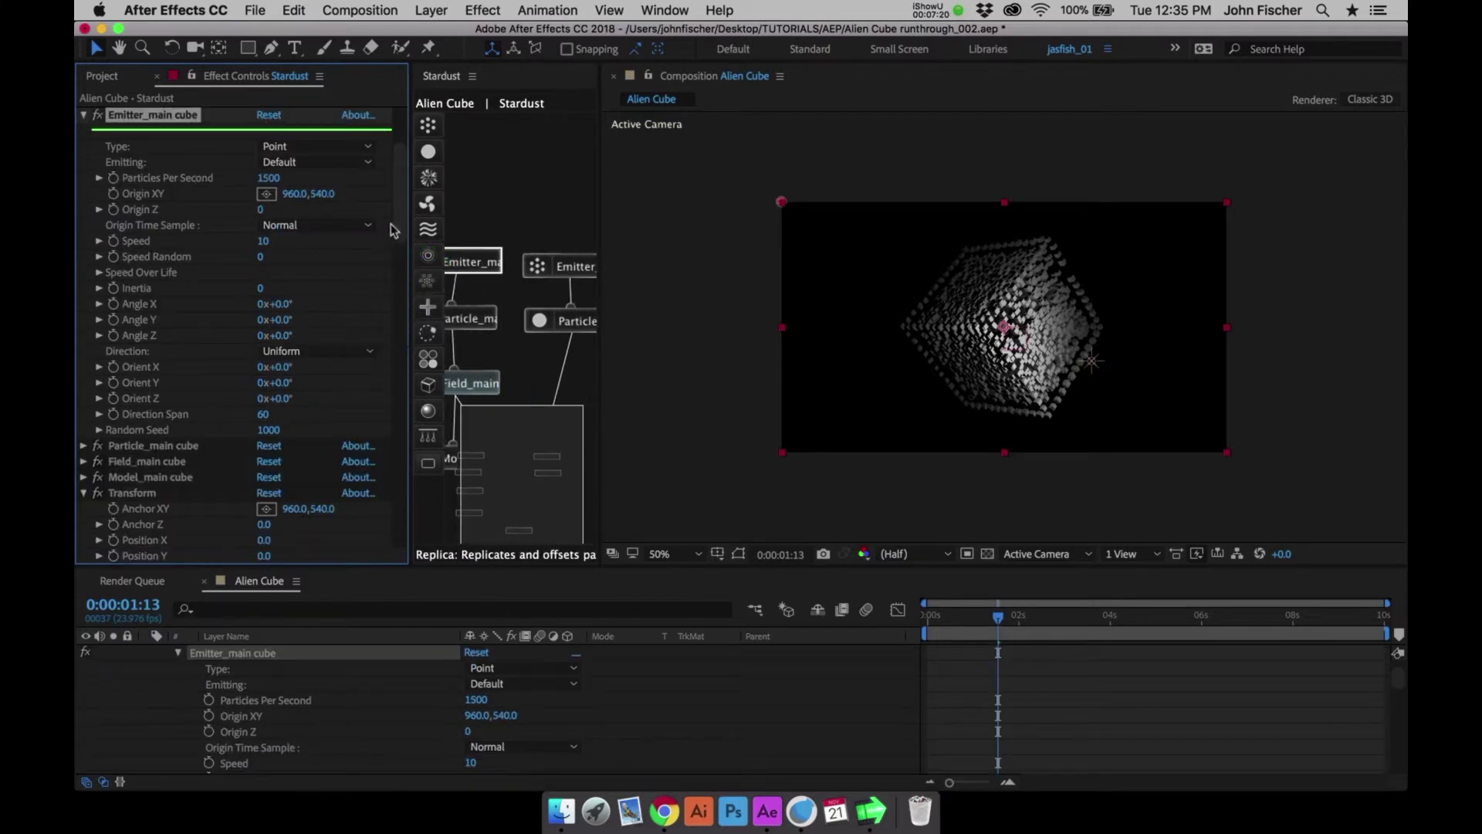
click(470, 317)
click(400, 255)
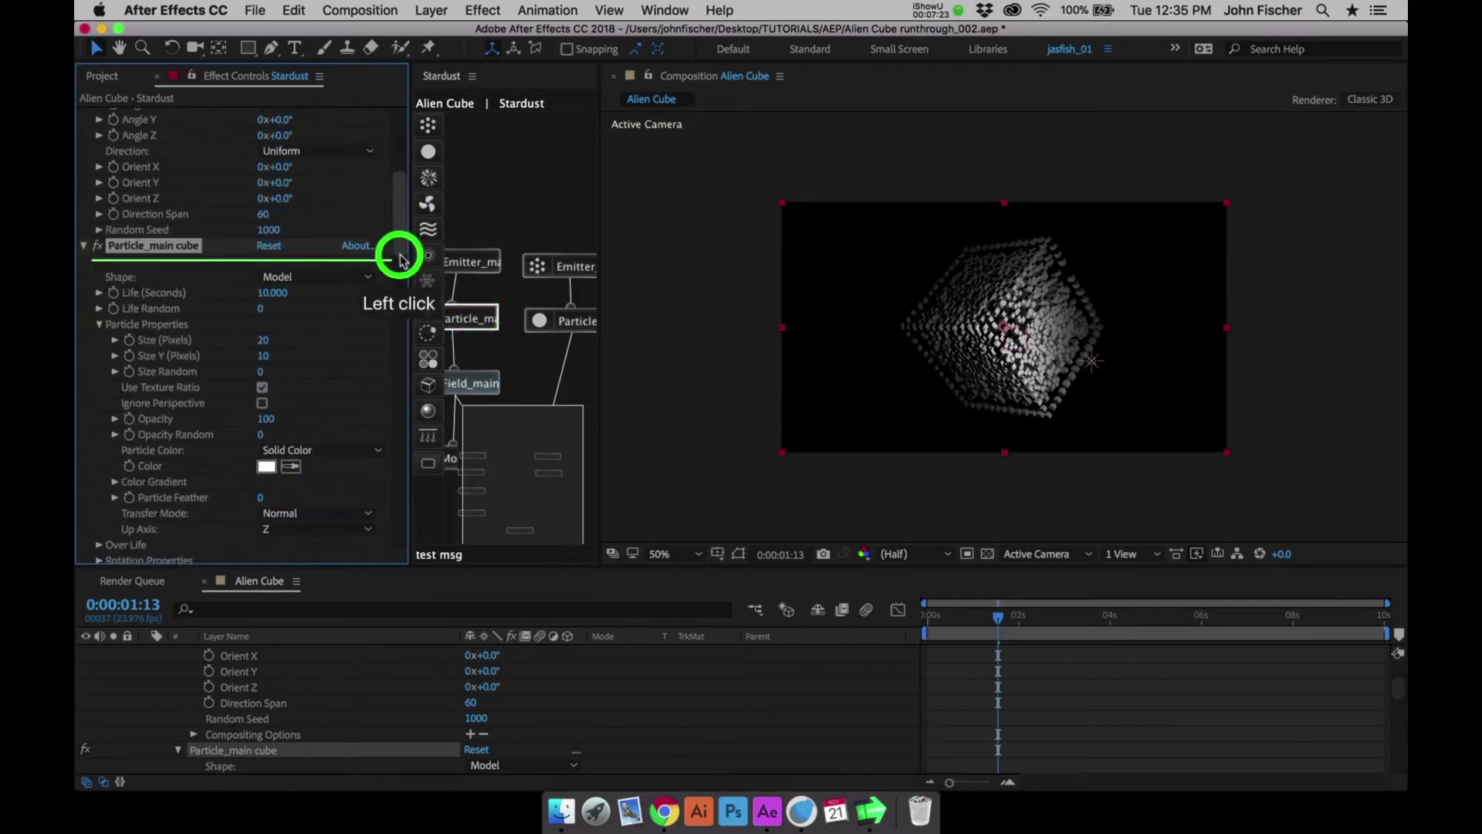
scroll(400, 255, down, 3)
click(333, 315)
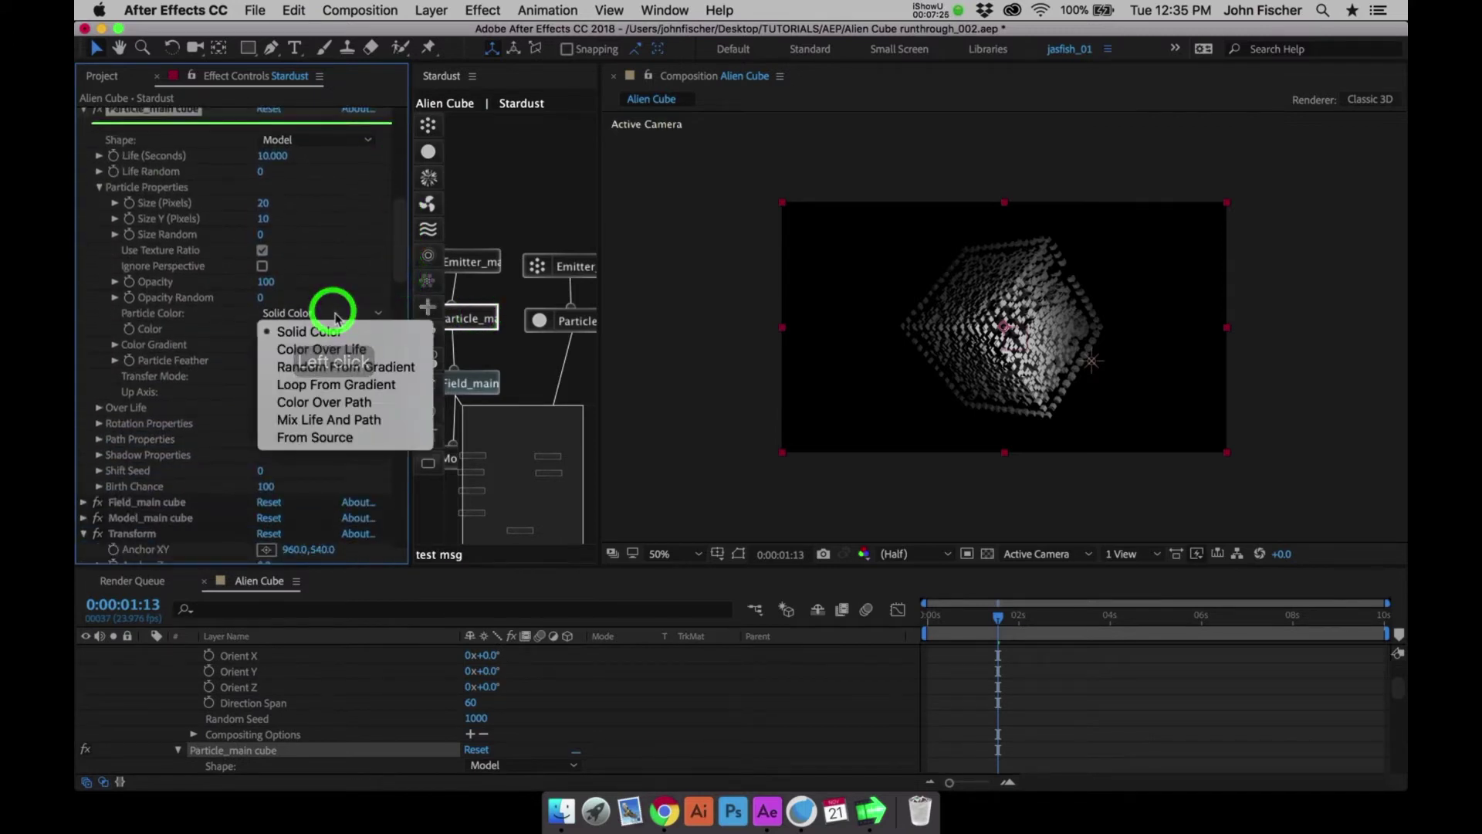
click(332, 366)
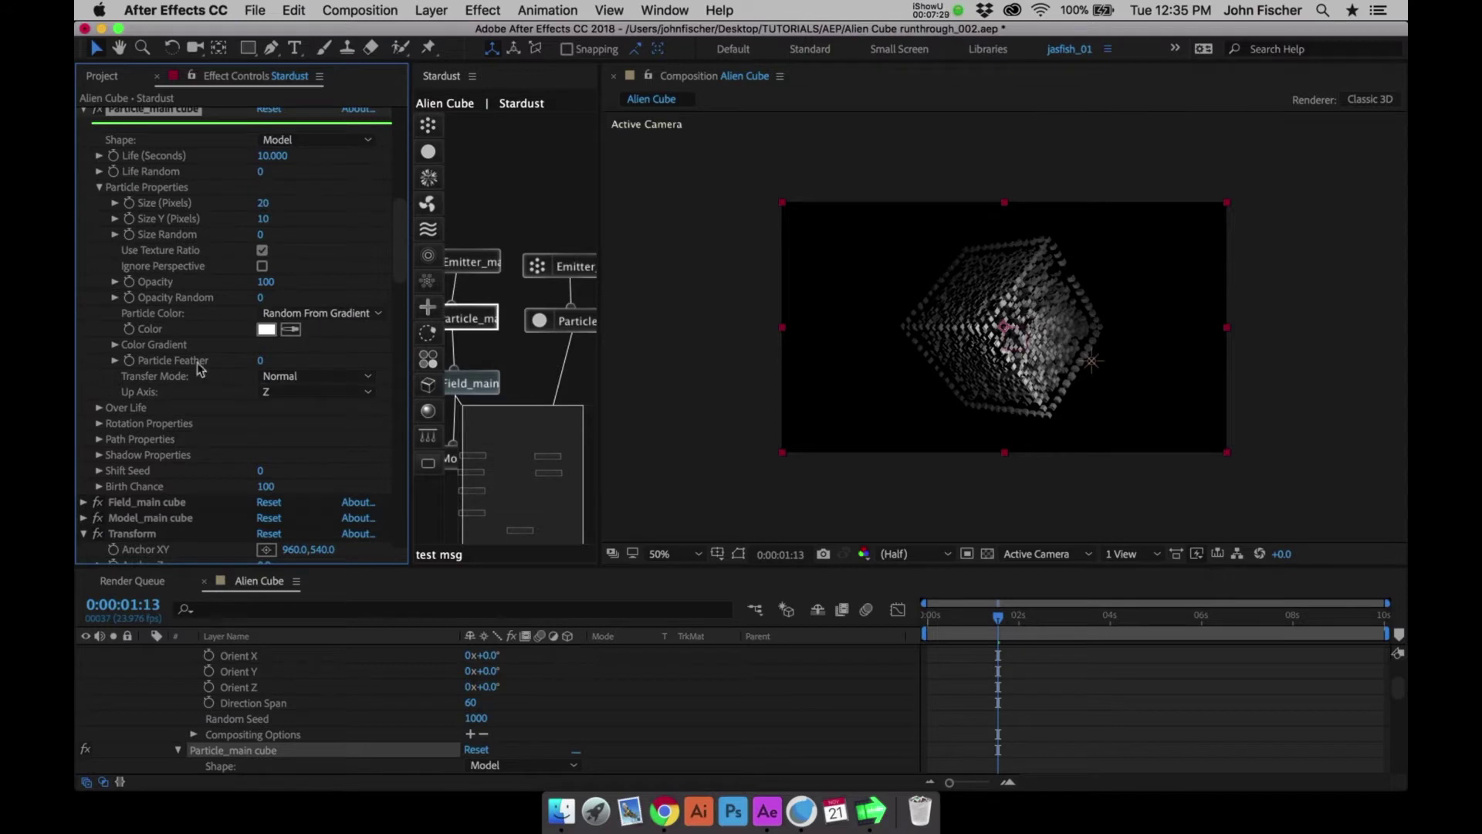
Apply the Color 19 preset to the Color Gradient of Particle_main cube and inspect the coloured cube up close
click(116, 345)
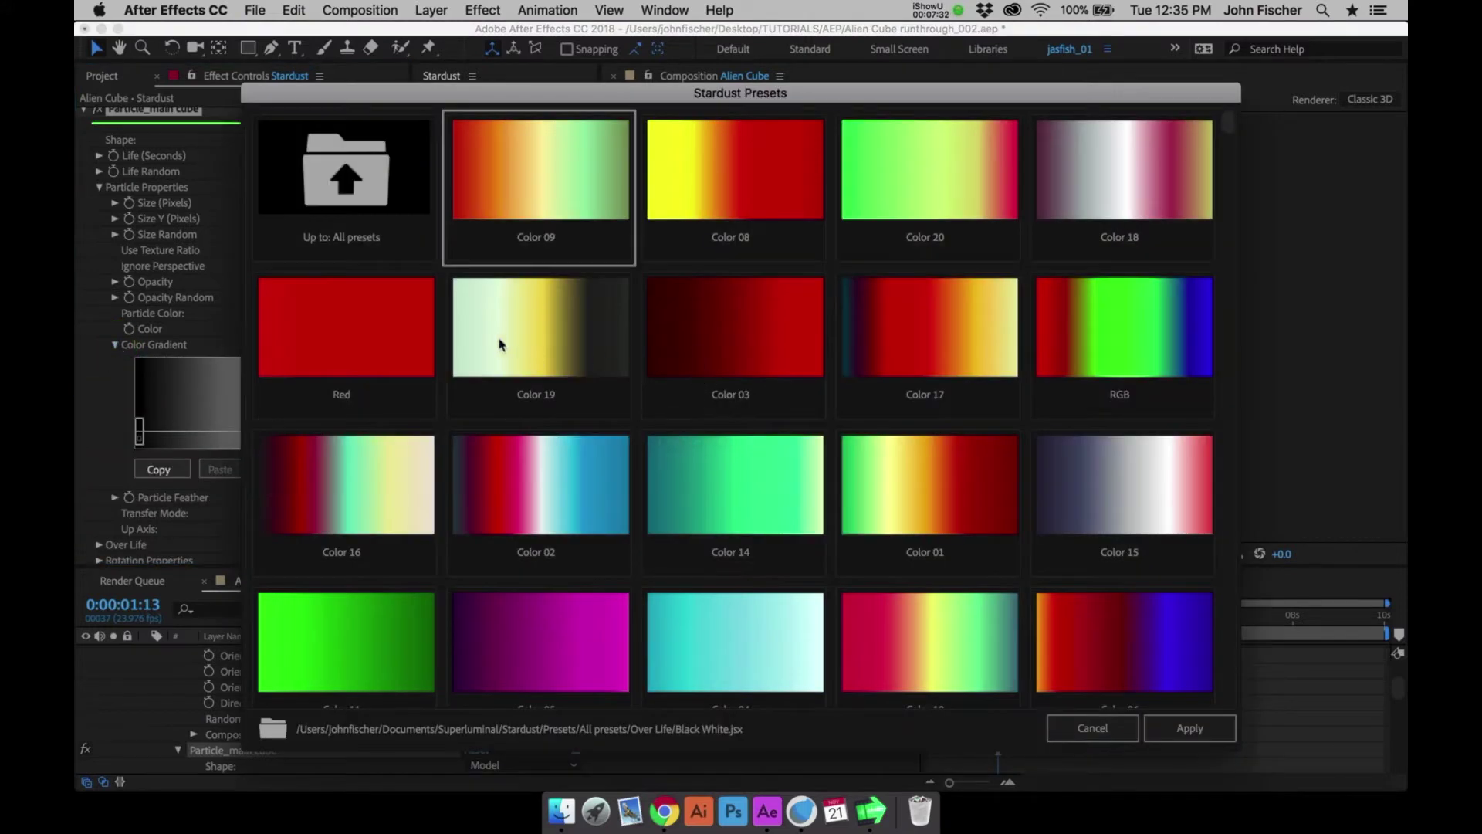
click(500, 345)
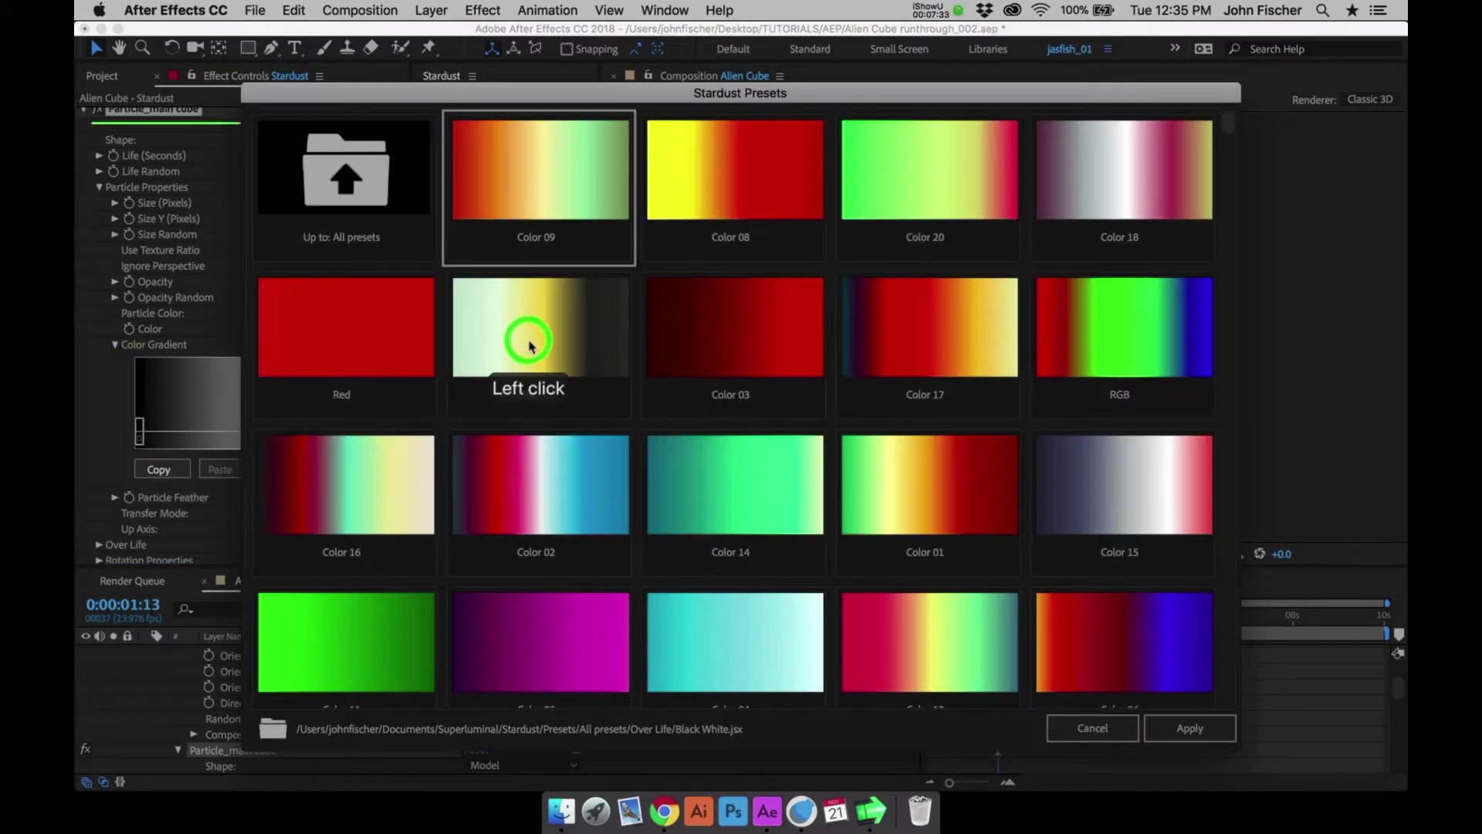
click(1189, 729)
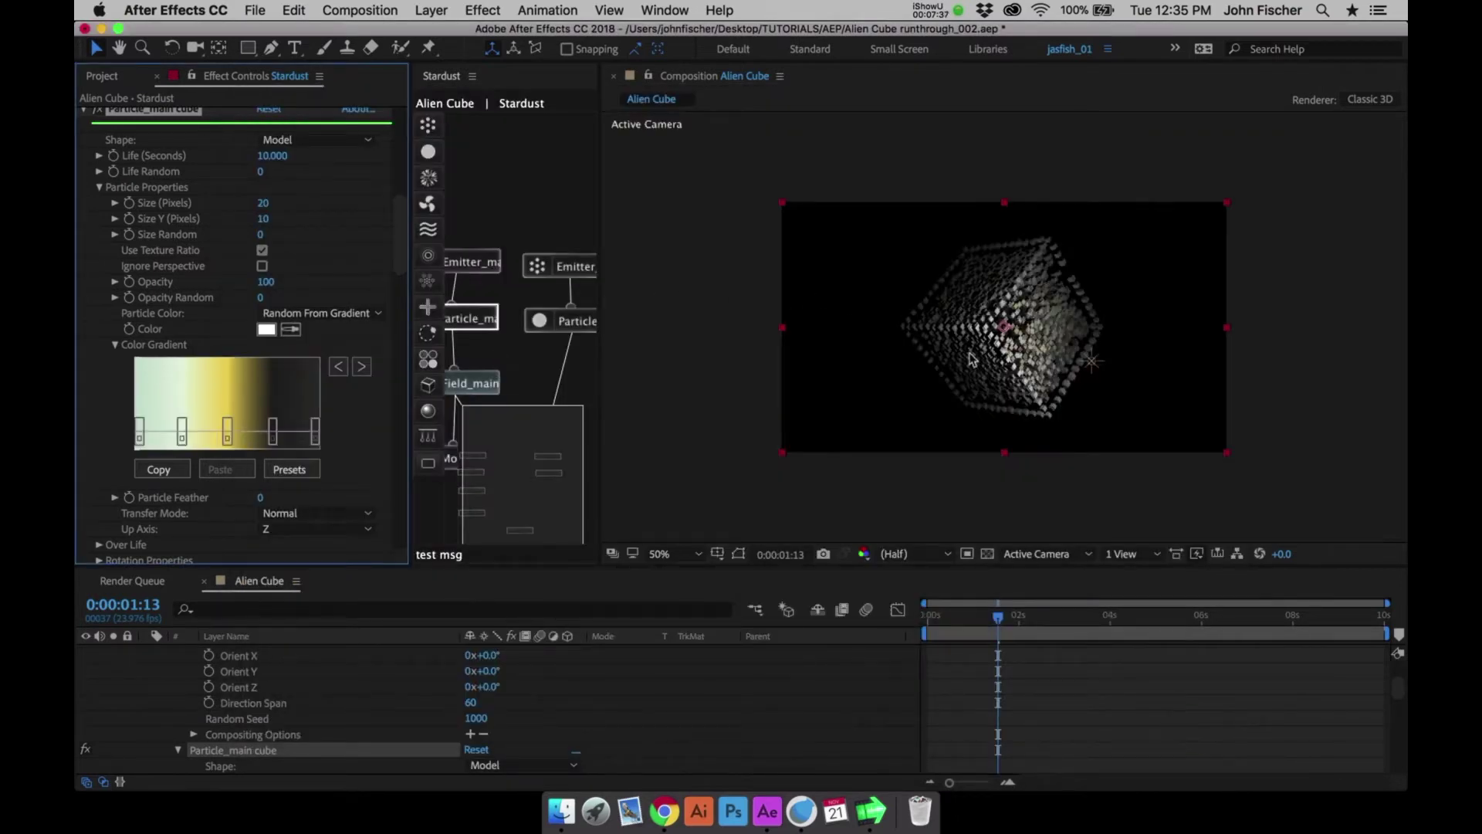
key(period)
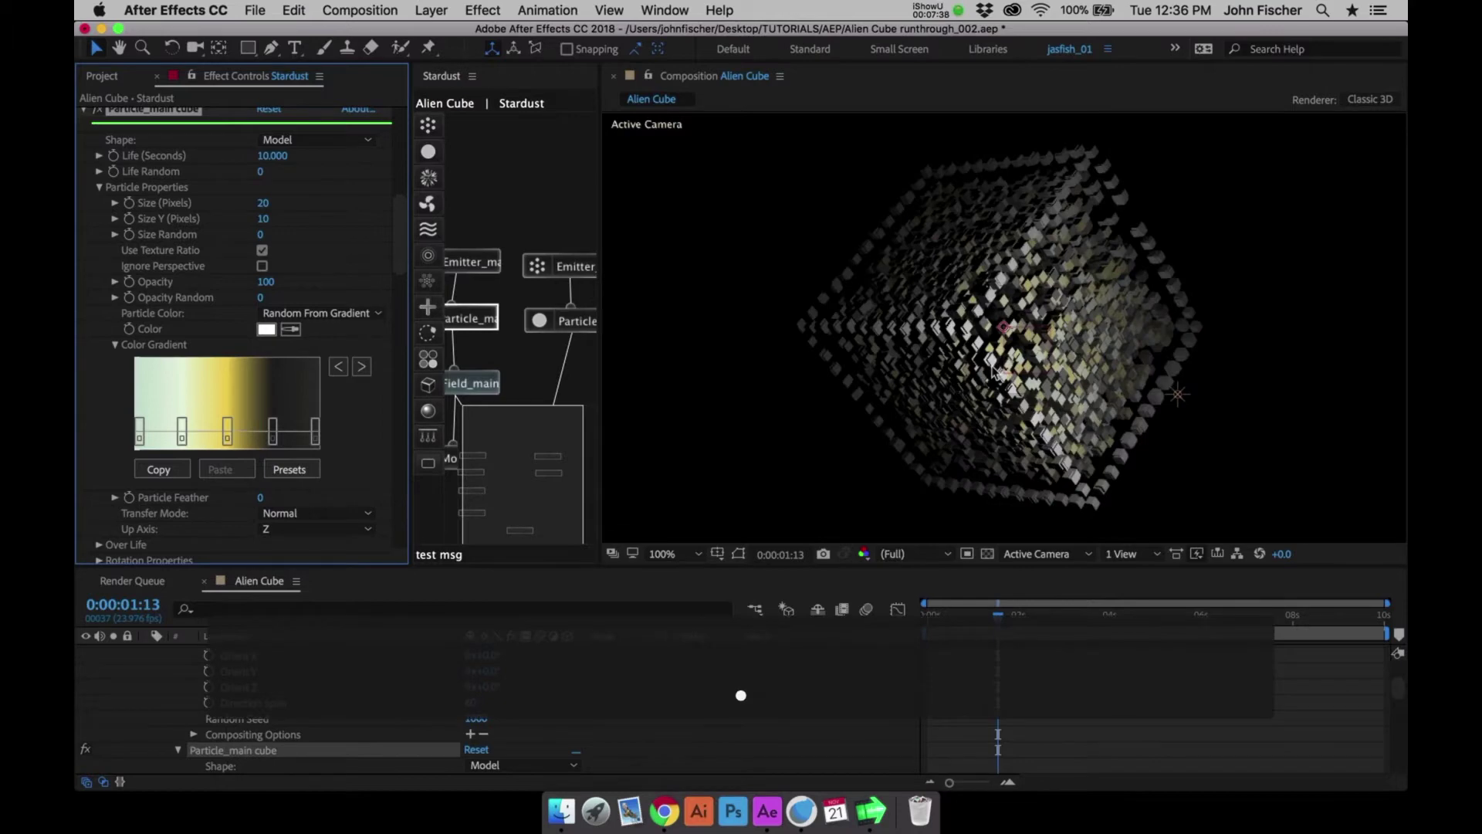
drag(994, 372, 1022, 353)
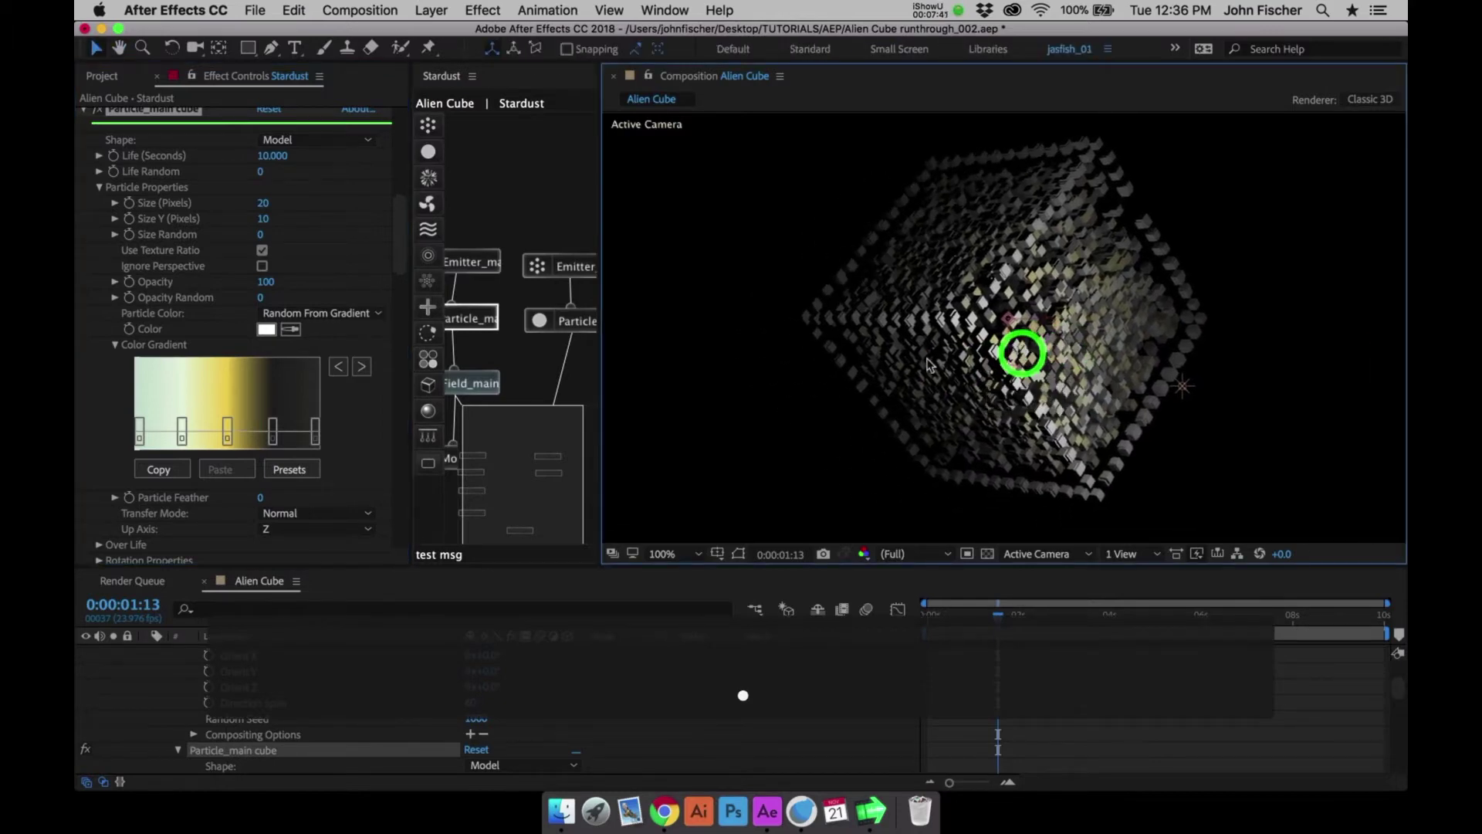
key(comma)
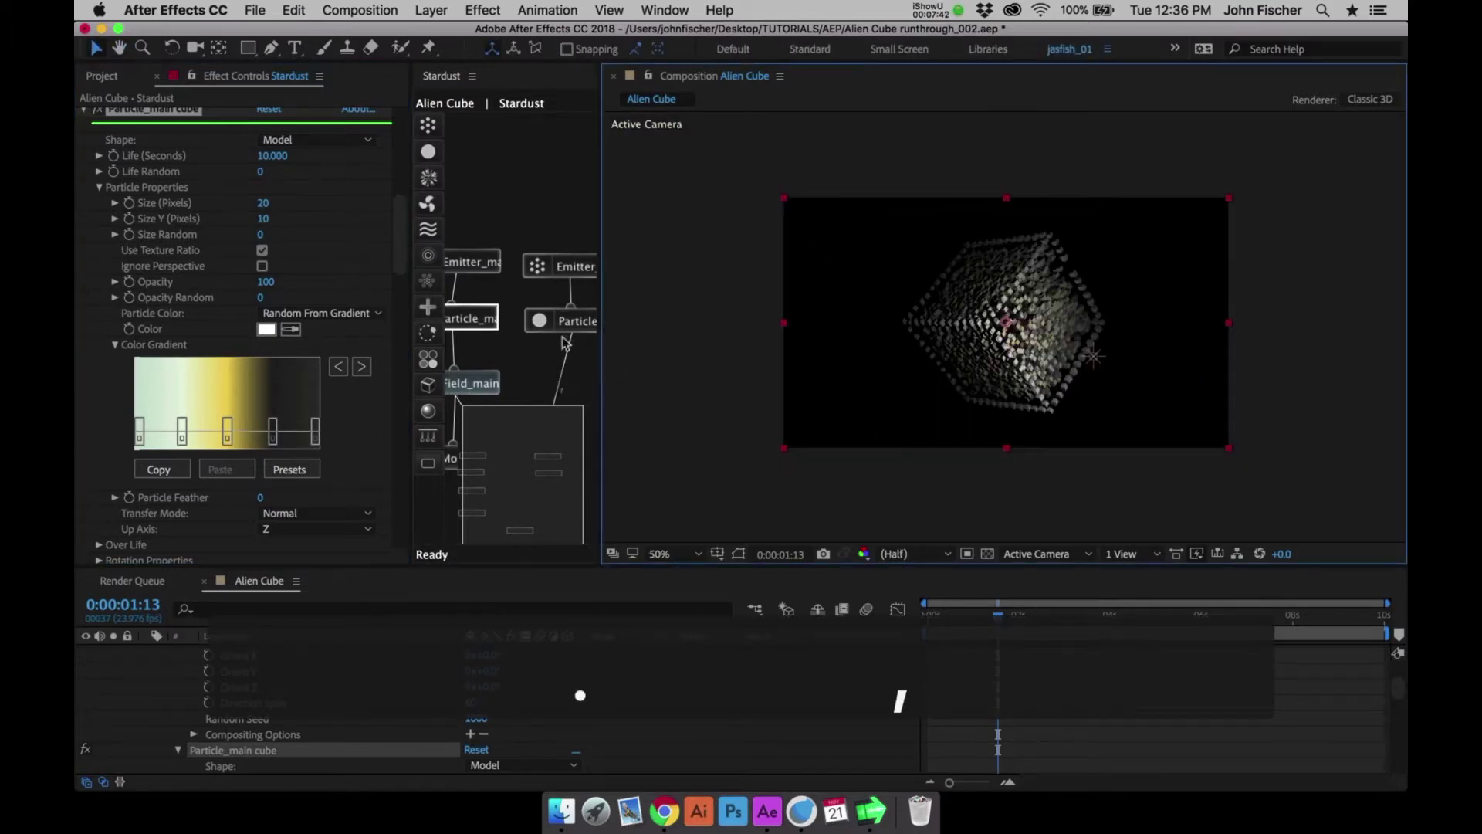
Give Particle_outline1 a saturated golden-yellow solid color based on a tone sampled from the cube, and save the project
click(572, 324)
drag(399, 386, 396, 442)
click(291, 429)
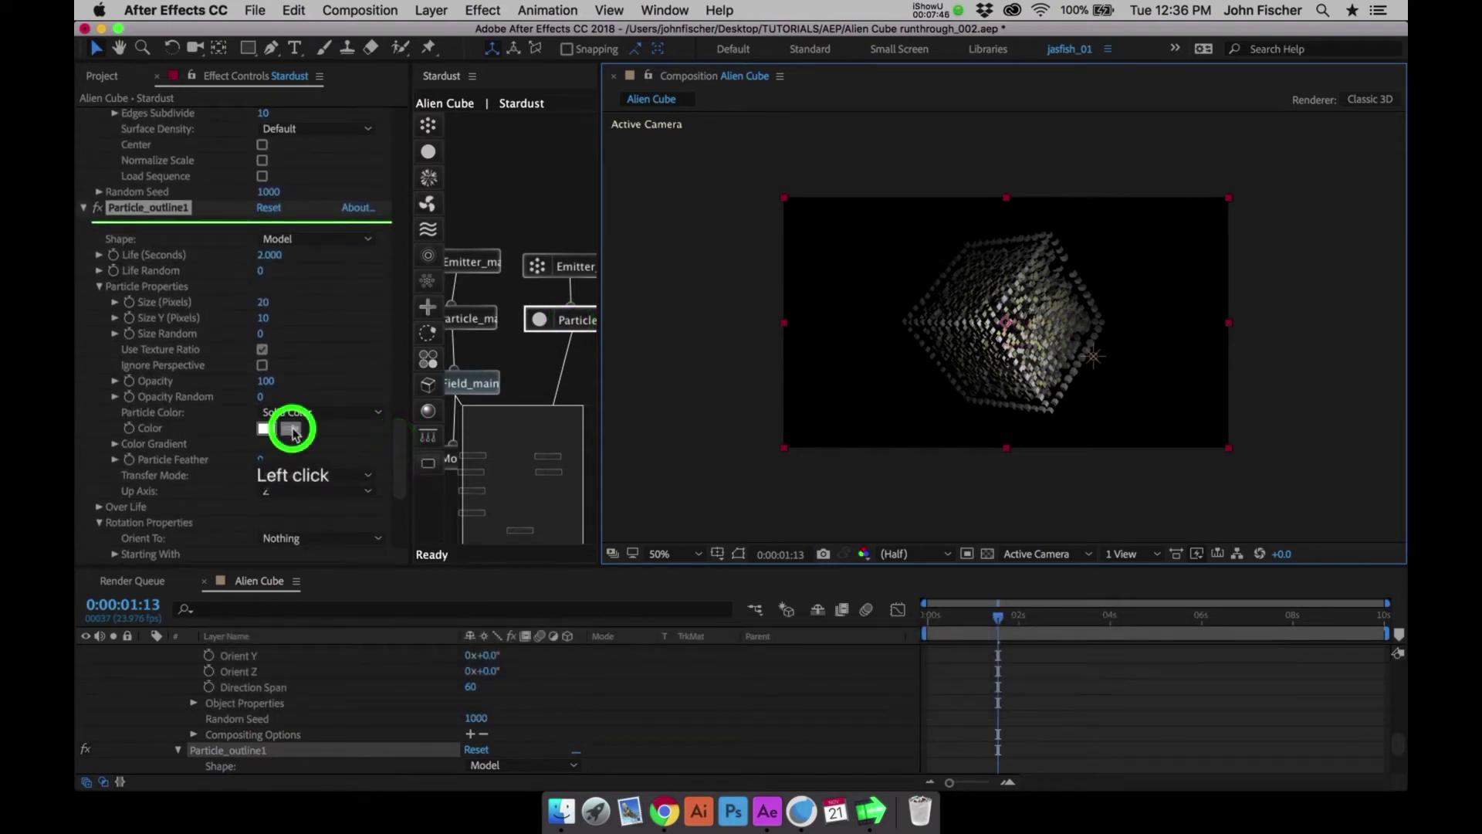
click(1019, 300)
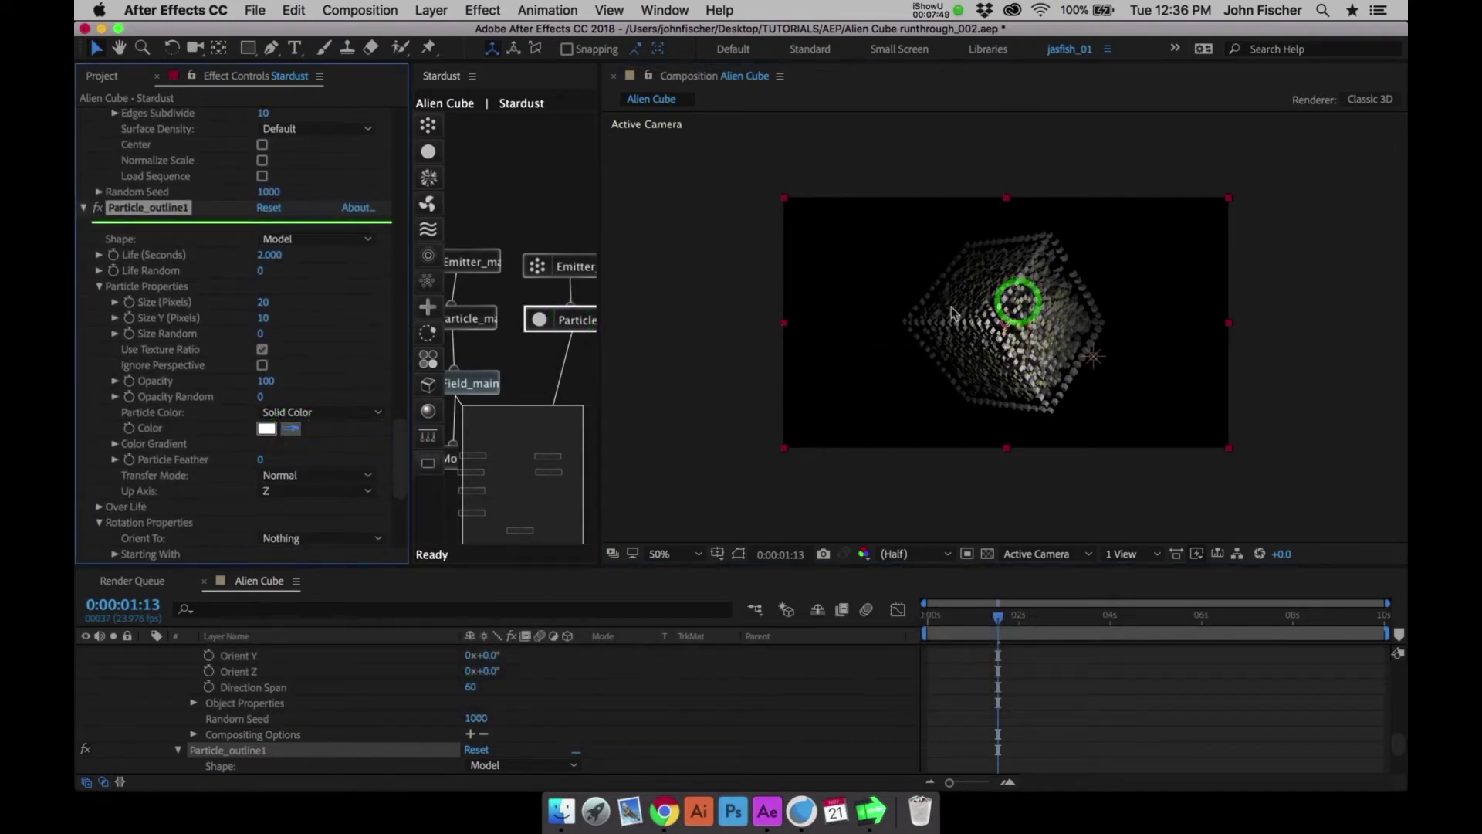
click(266, 429)
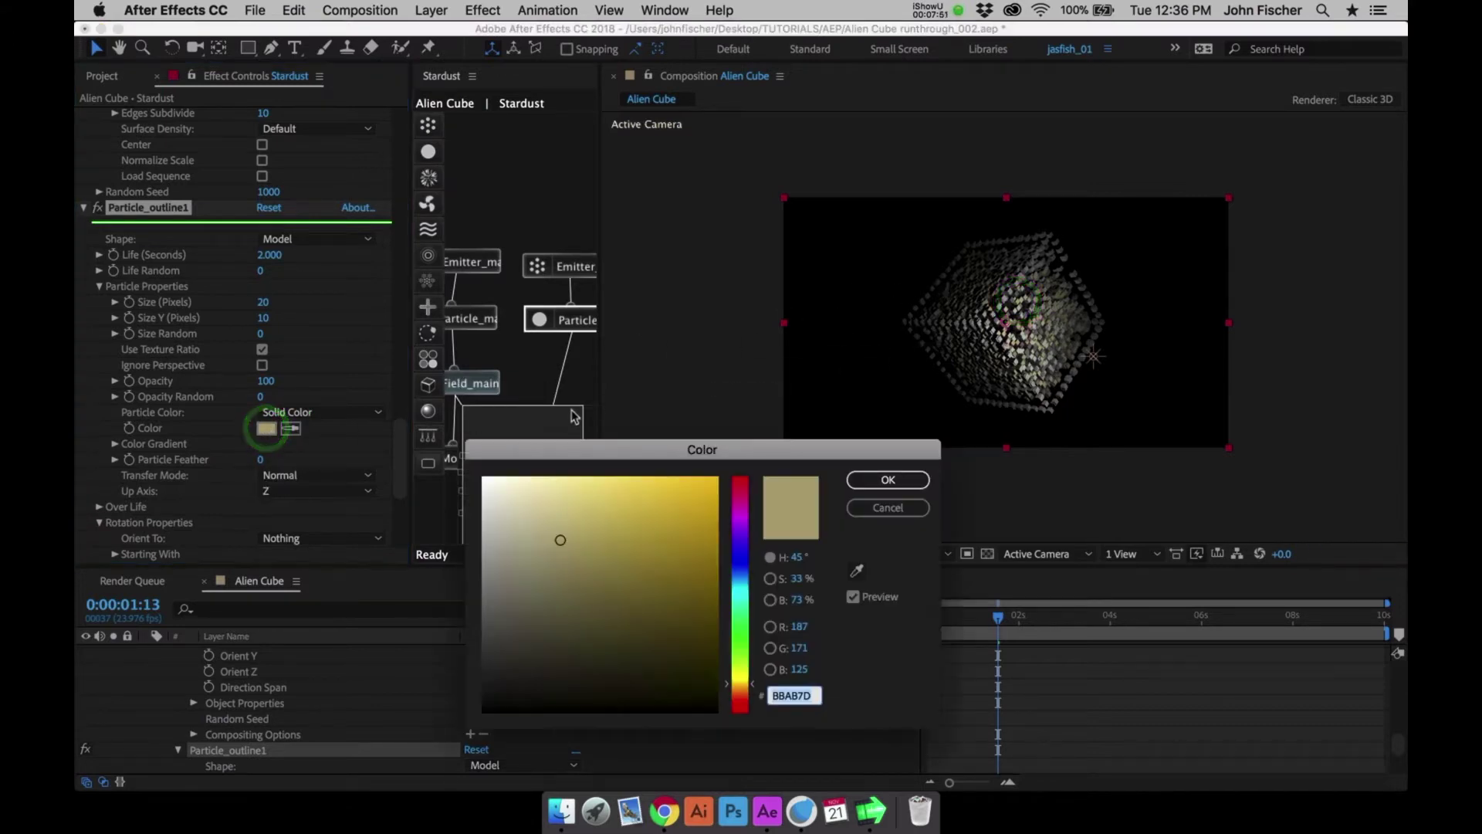
click(669, 505)
click(879, 480)
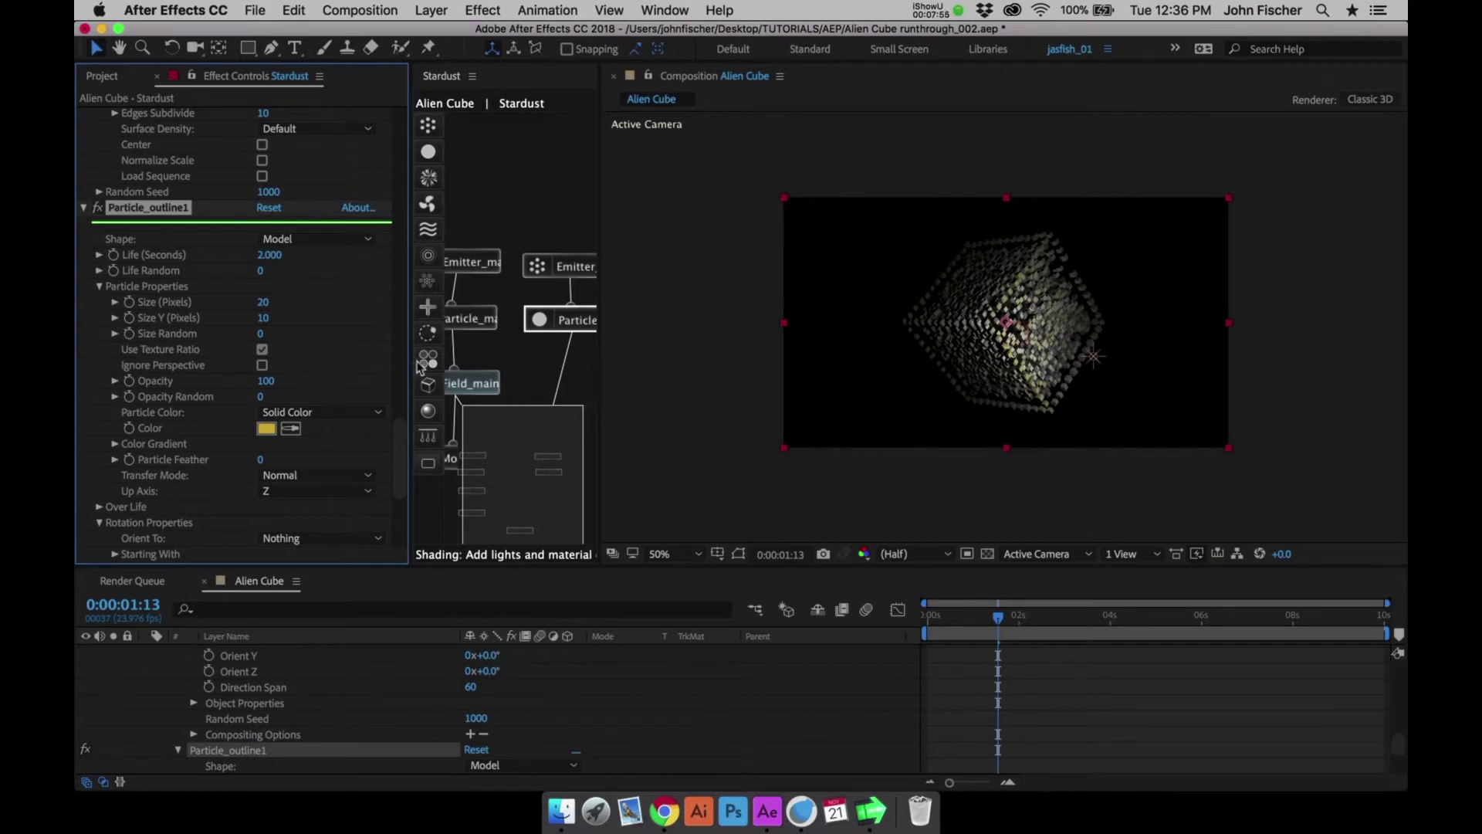
key(super+s)
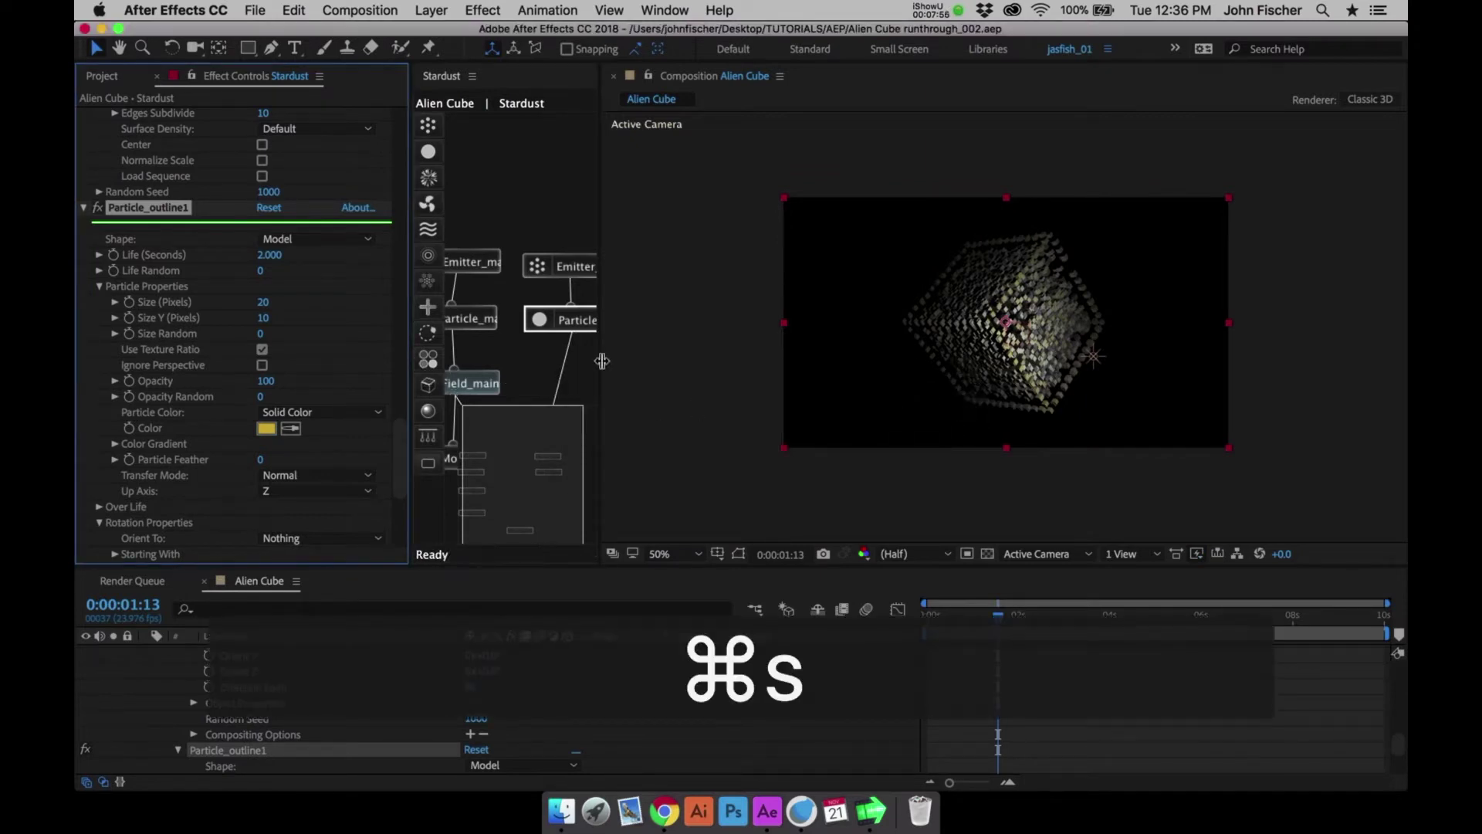
Widen the Stardust node graph and preview the composition's animation
drag(600, 358, 709, 355)
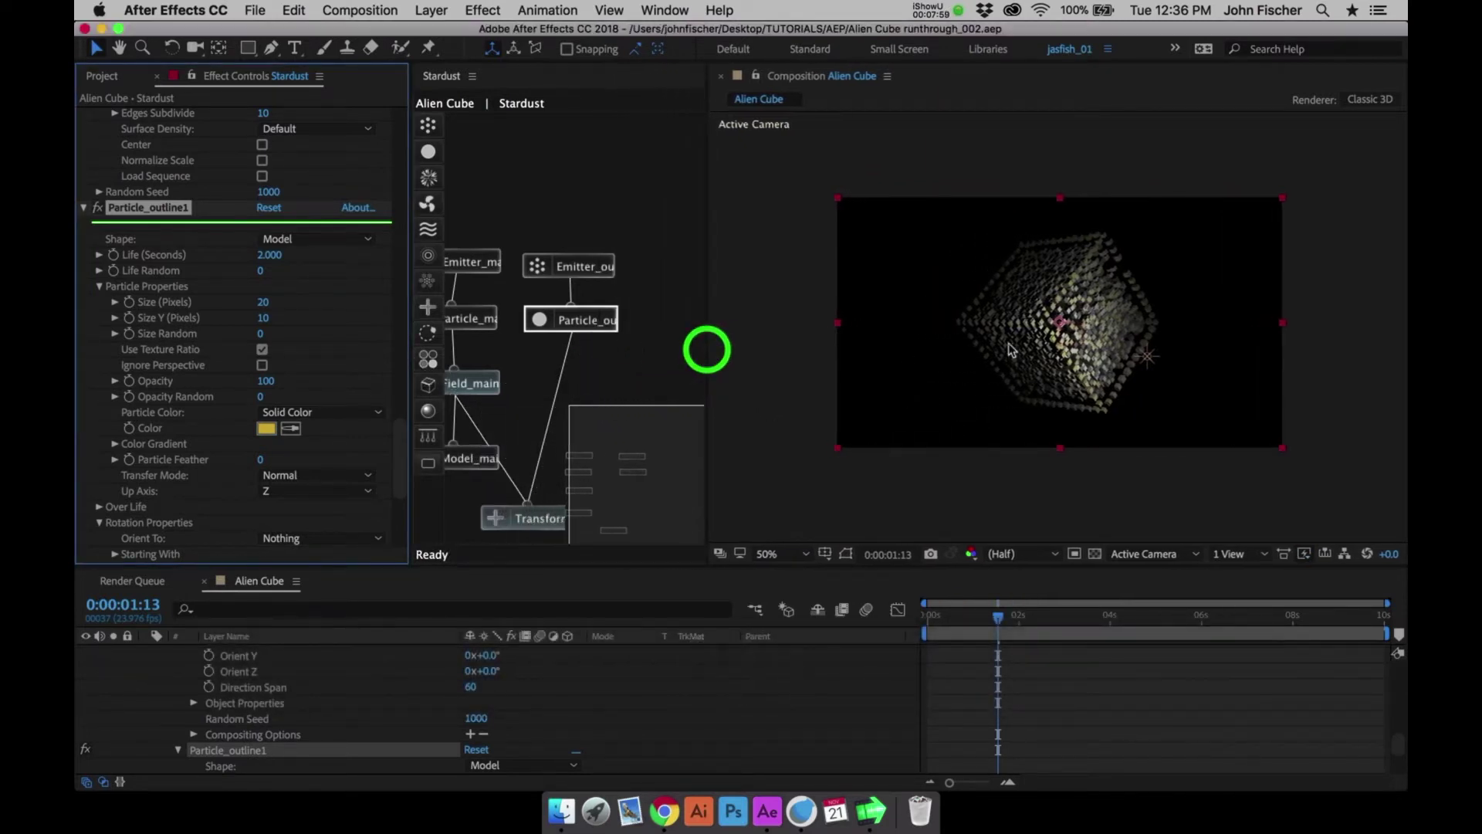
click(1062, 340)
key(ctrl+0)
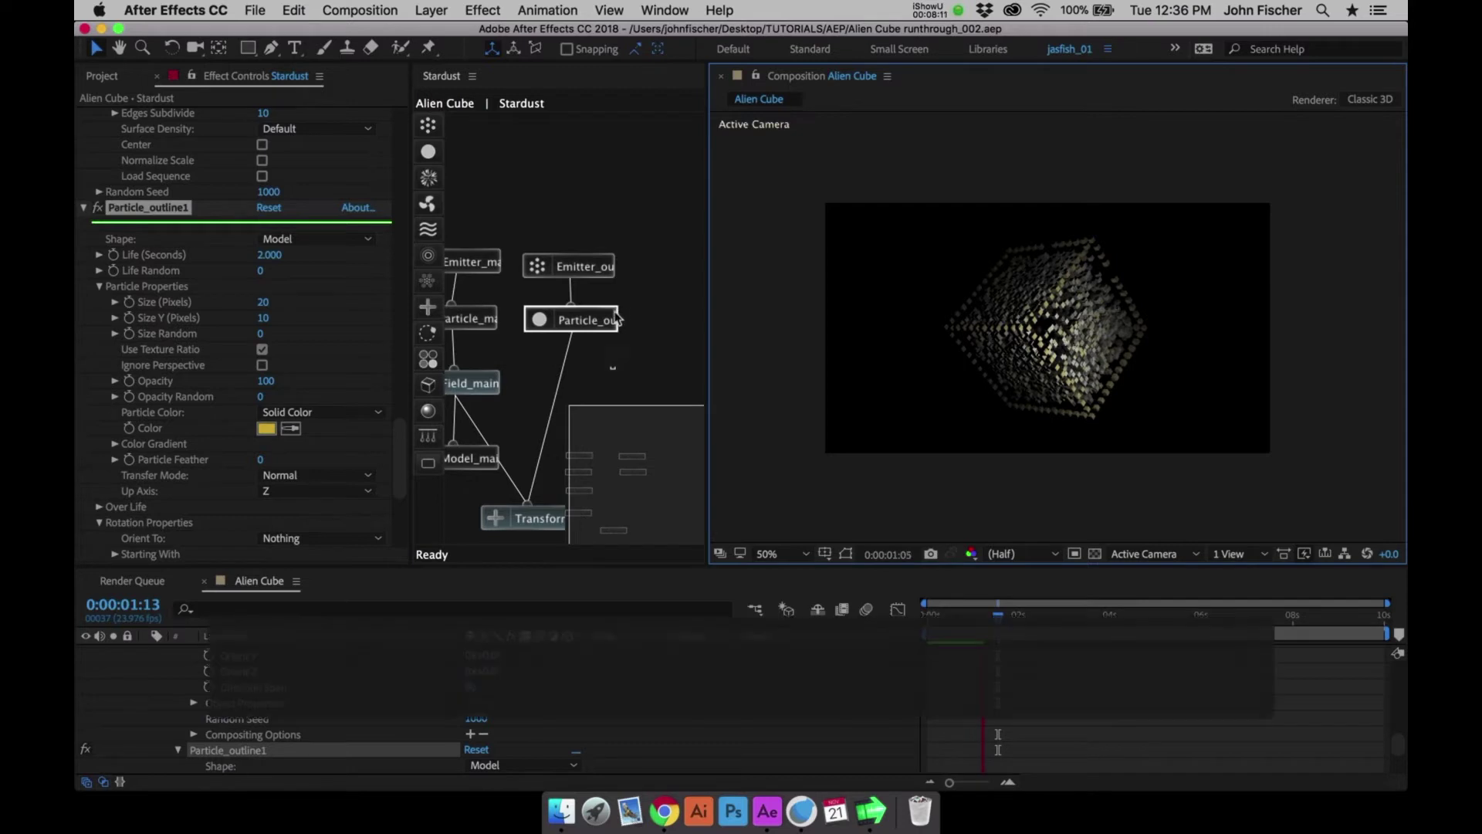
key(space)
key(ctrl+0)
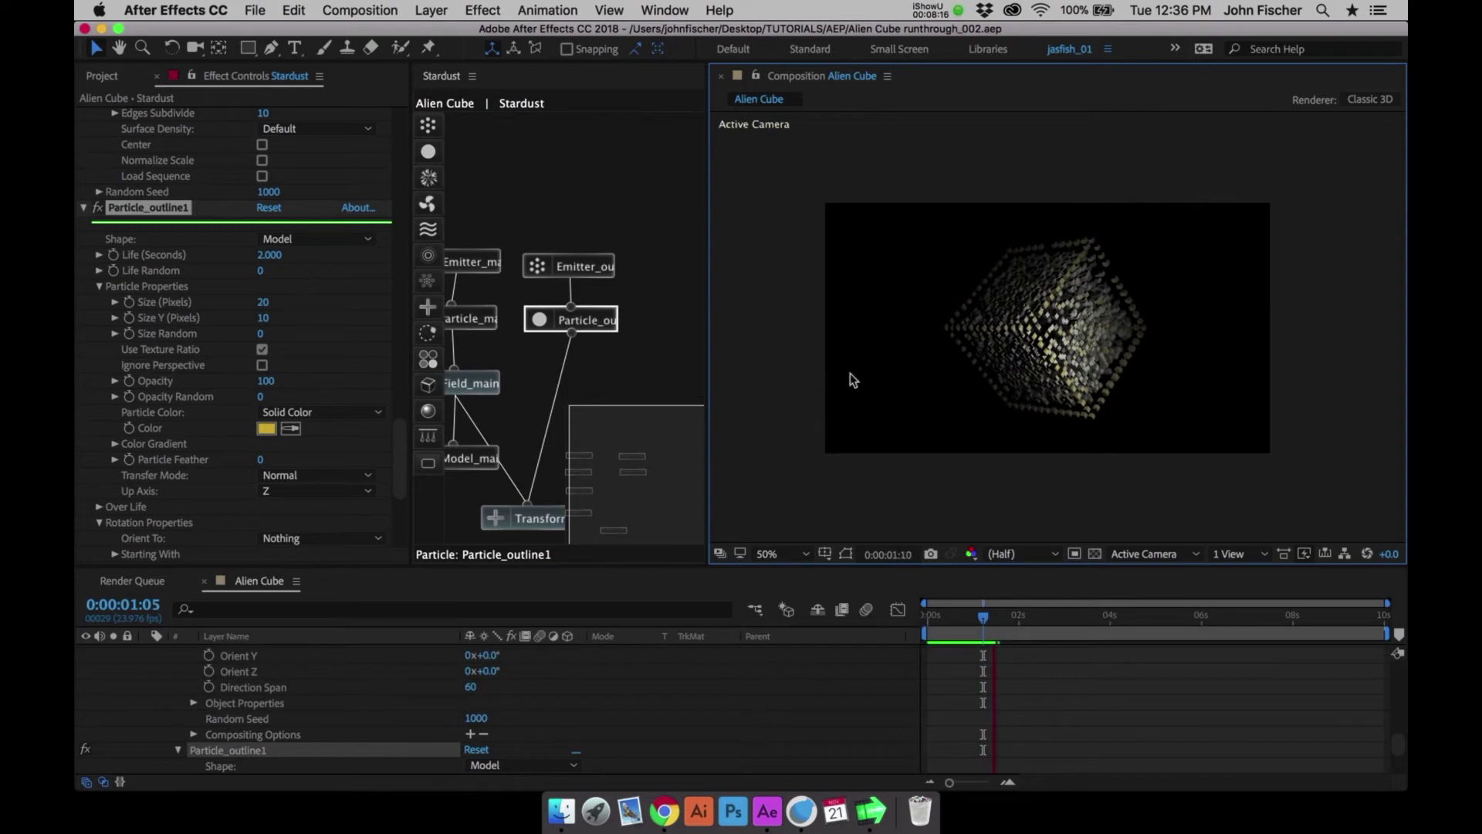
Duplicate the Emitter_outline1 node and place the copy beside the original in the Stardust graph
click(596, 261)
key(super+d)
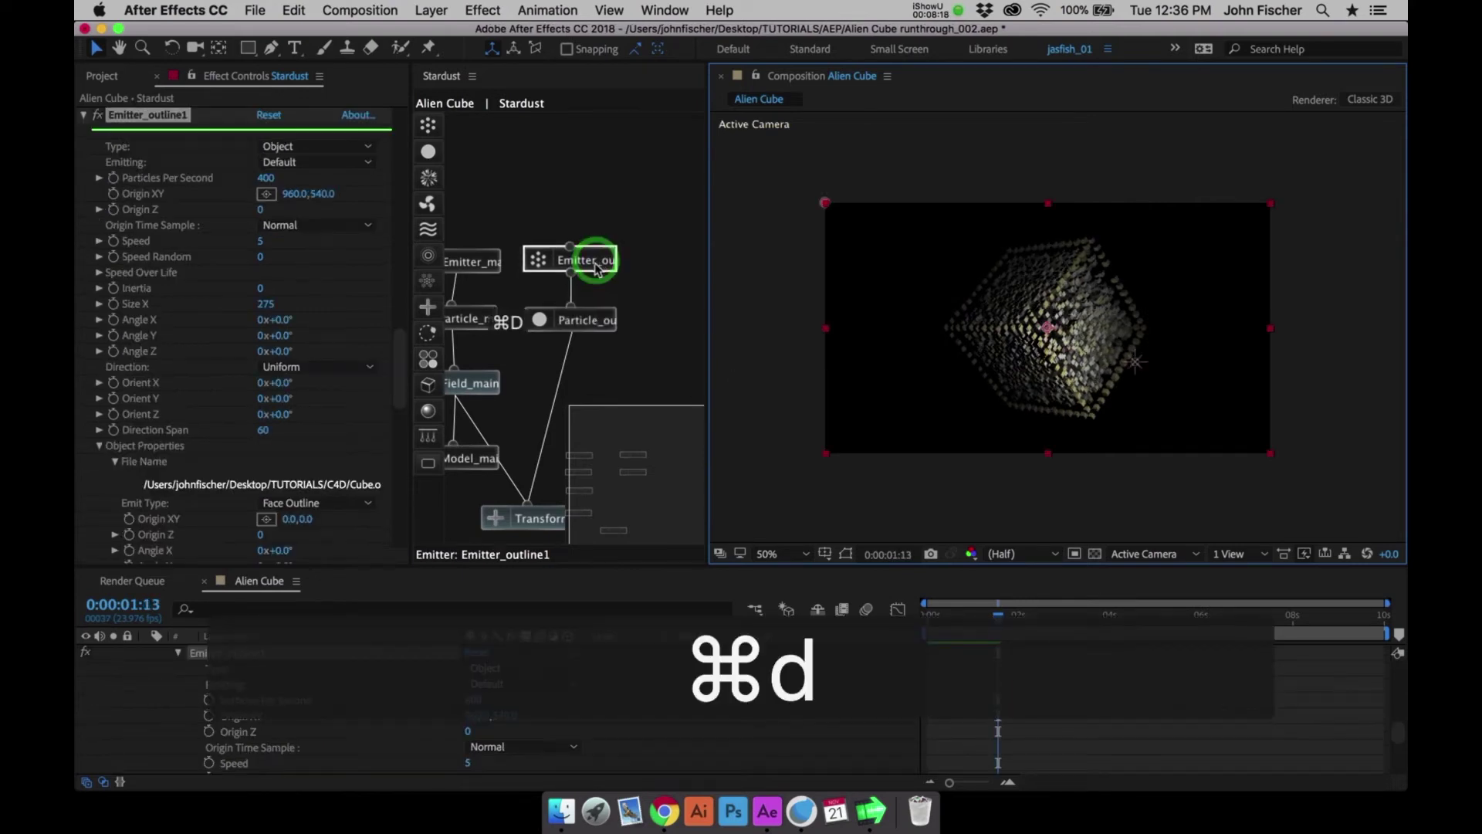
click(591, 317)
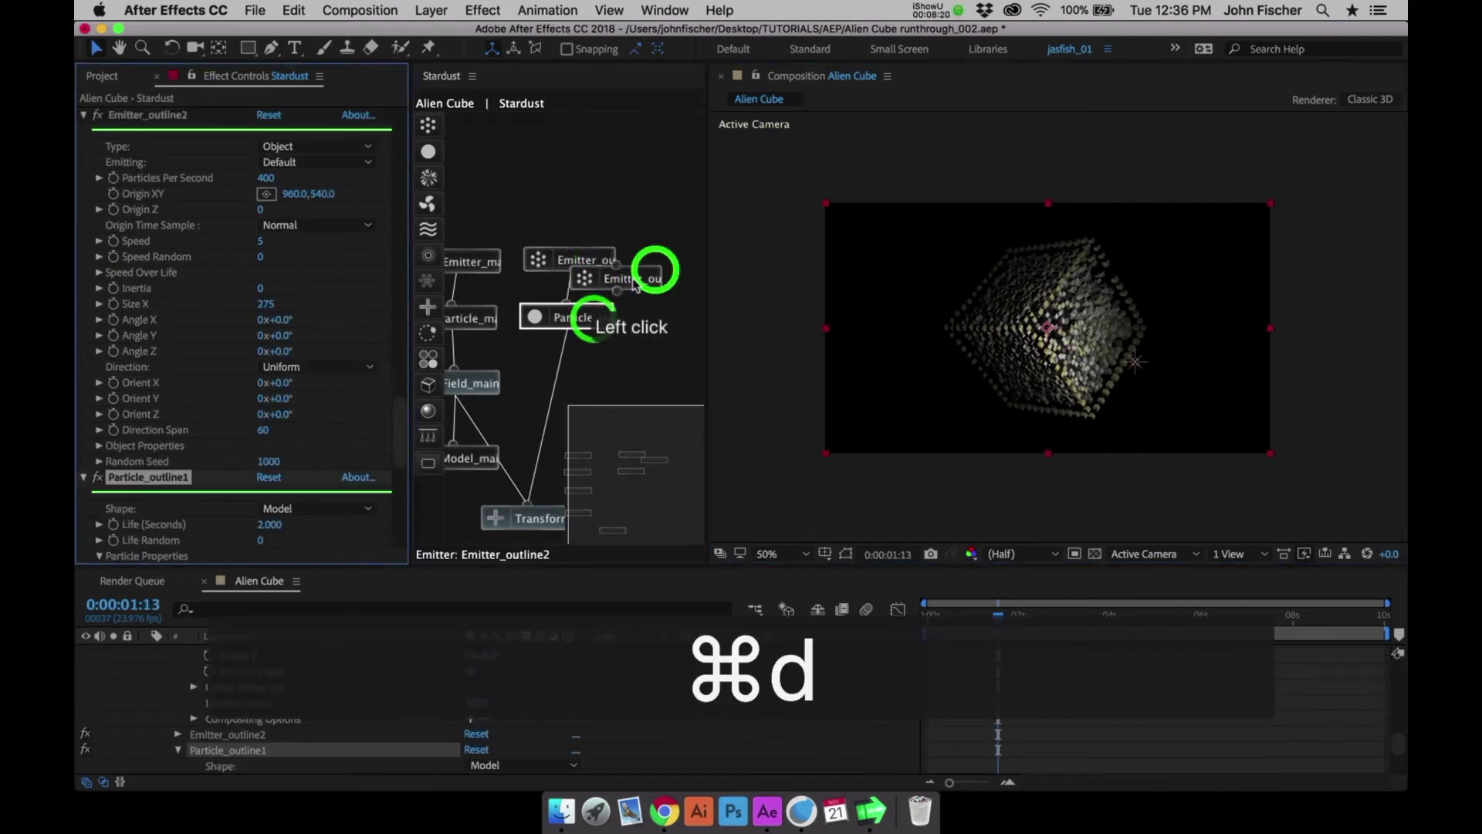
drag(636, 285, 681, 274)
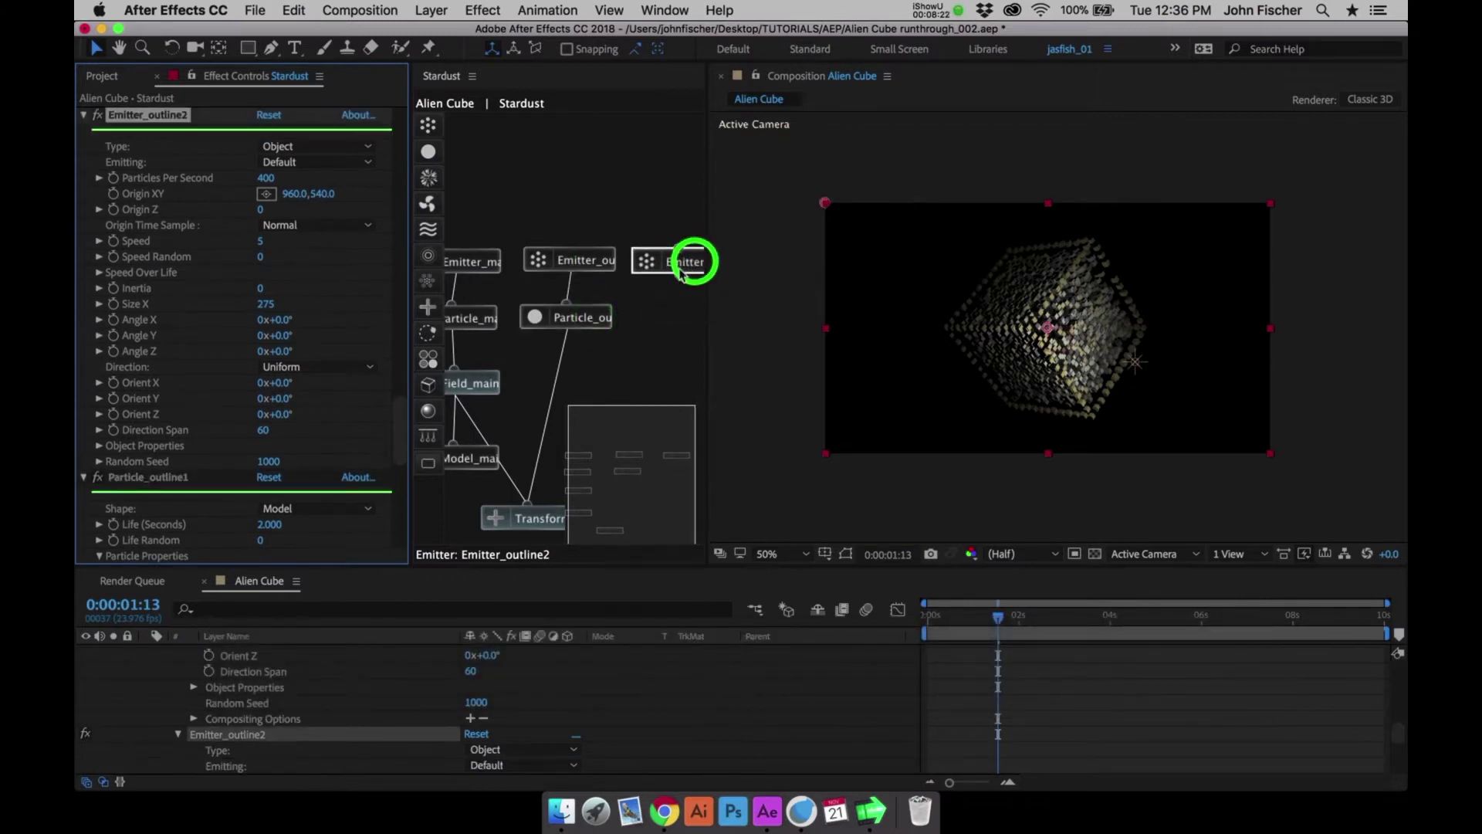
click(599, 318)
key(super+d)
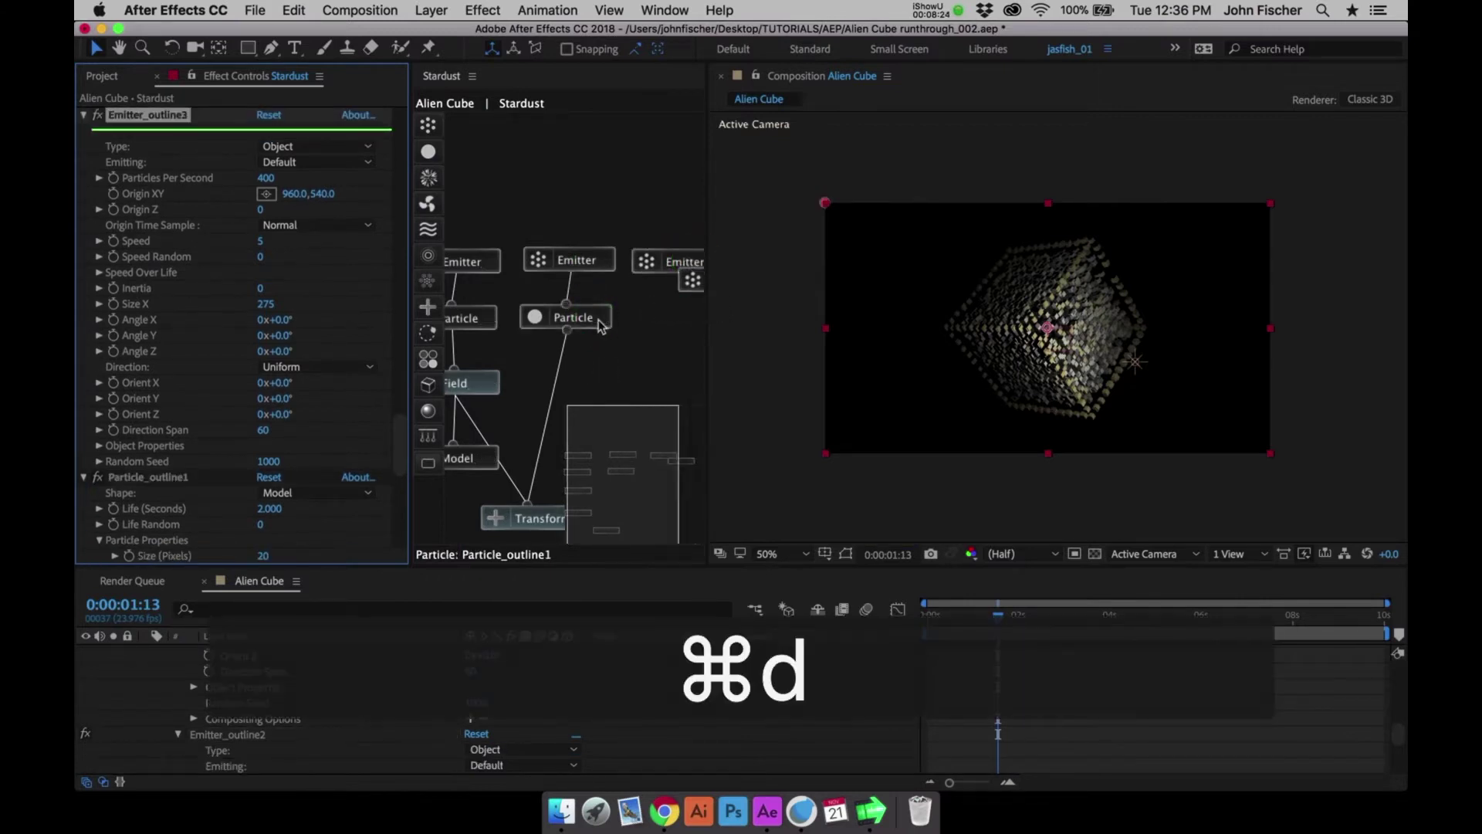
key(super+z)
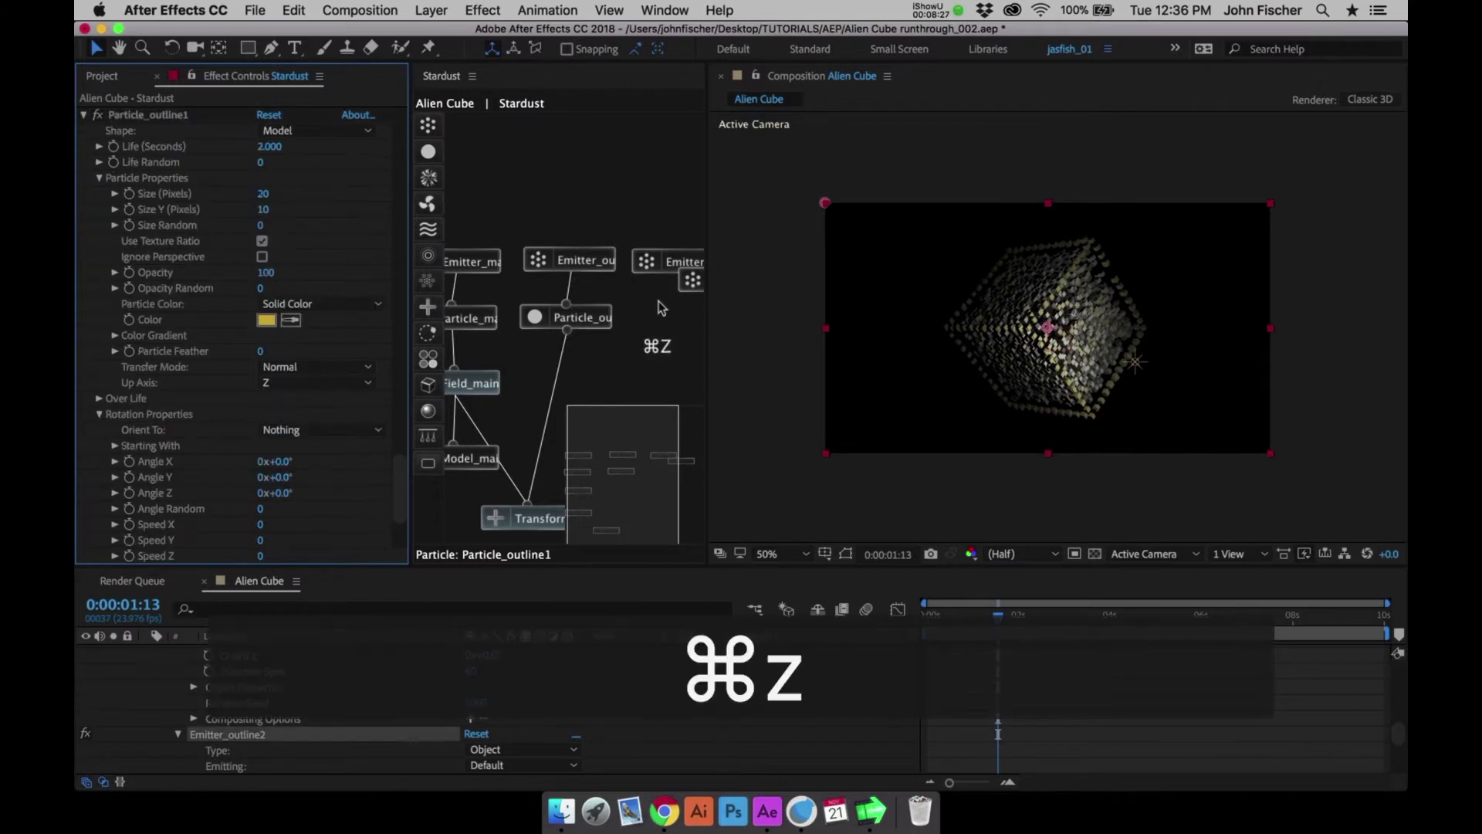
Duplicate the Particle_outline1 node, place the copy below Emitter_outline2 and connect the two
click(587, 319)
key(super+d)
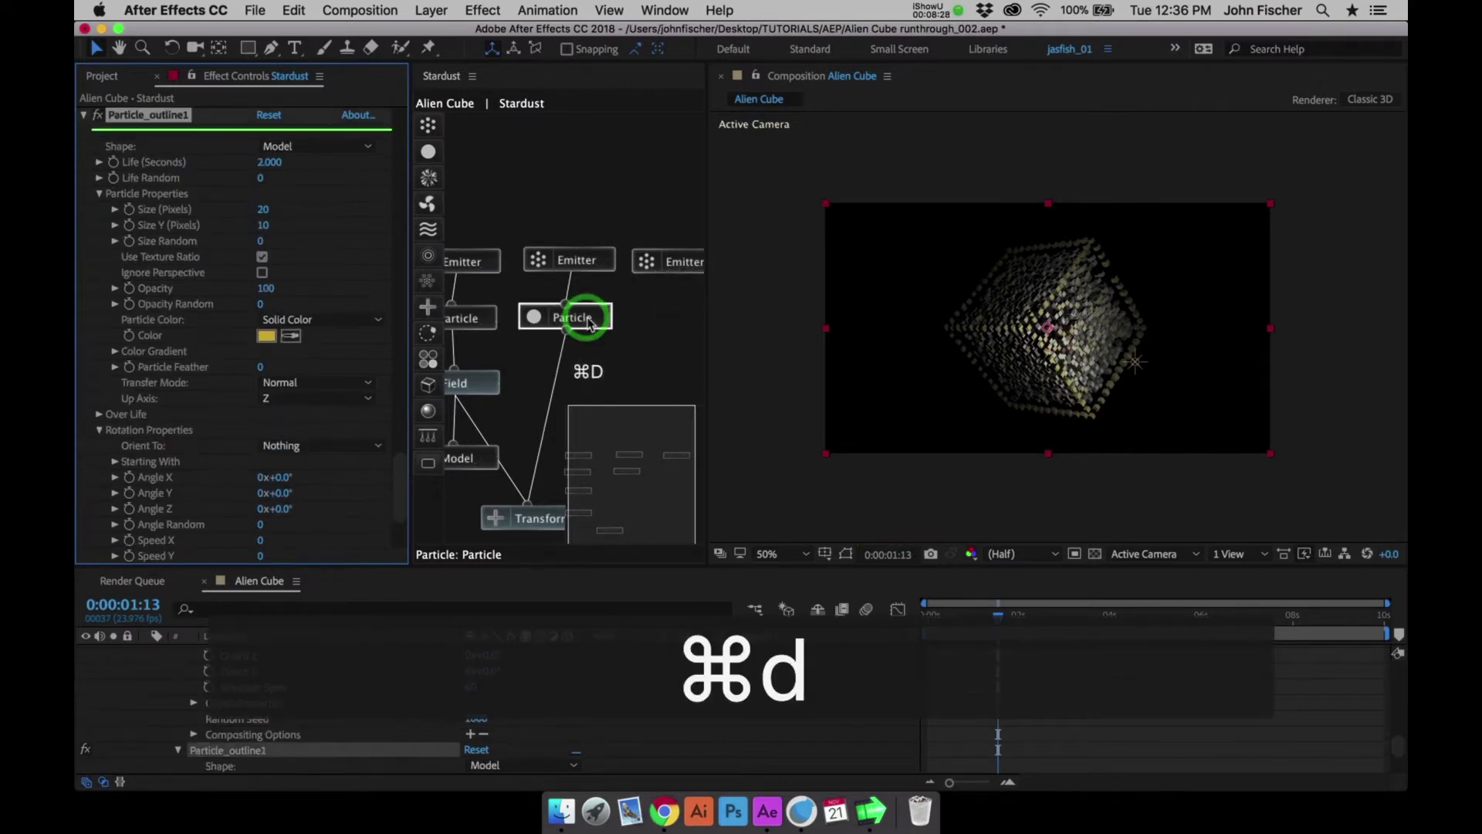
click(680, 320)
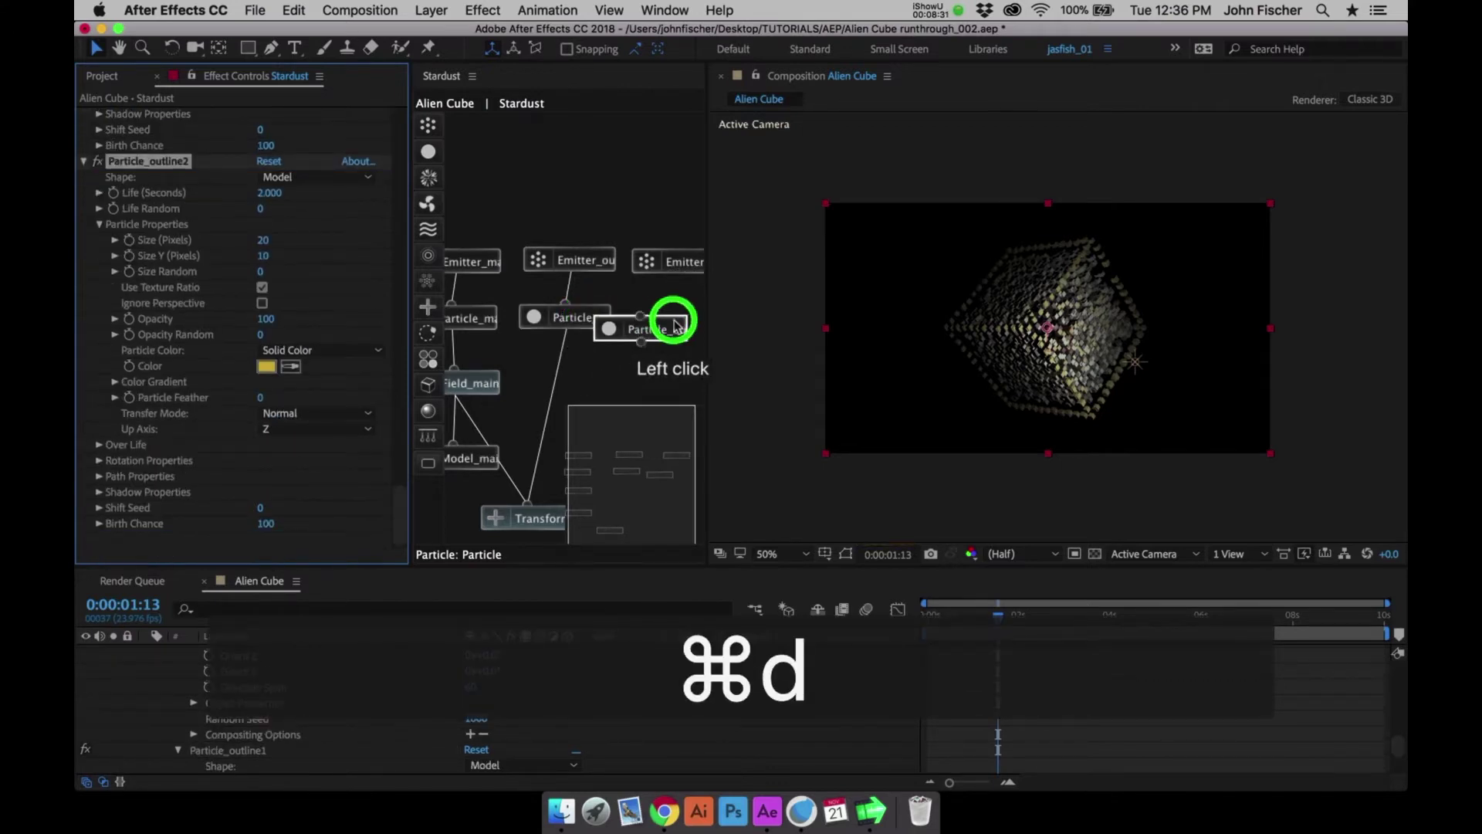
click(687, 261)
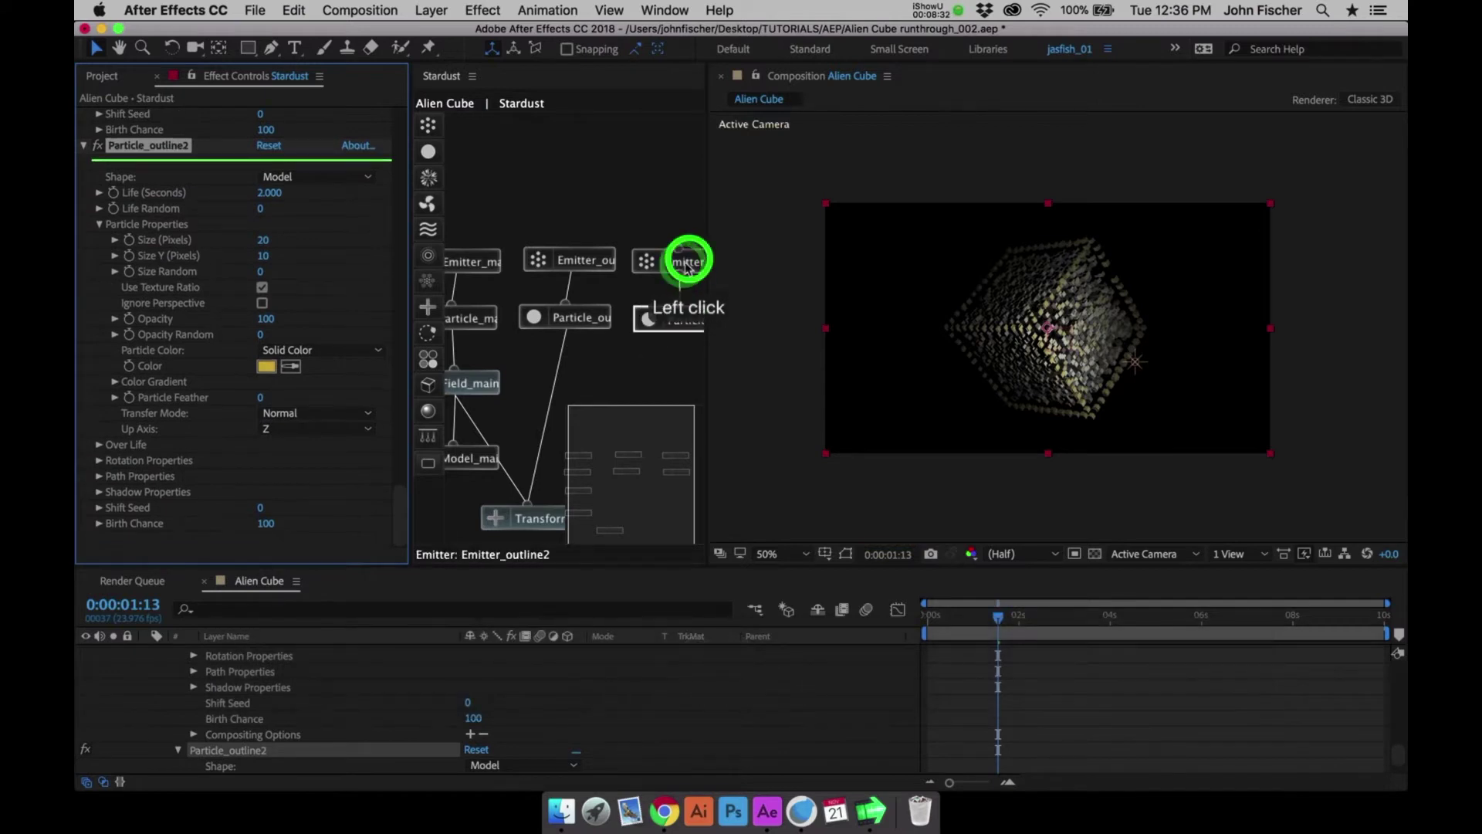
Set the Emit Type in the Object Properties of Emitter_outline2 to Vertices
drag(397, 409, 398, 431)
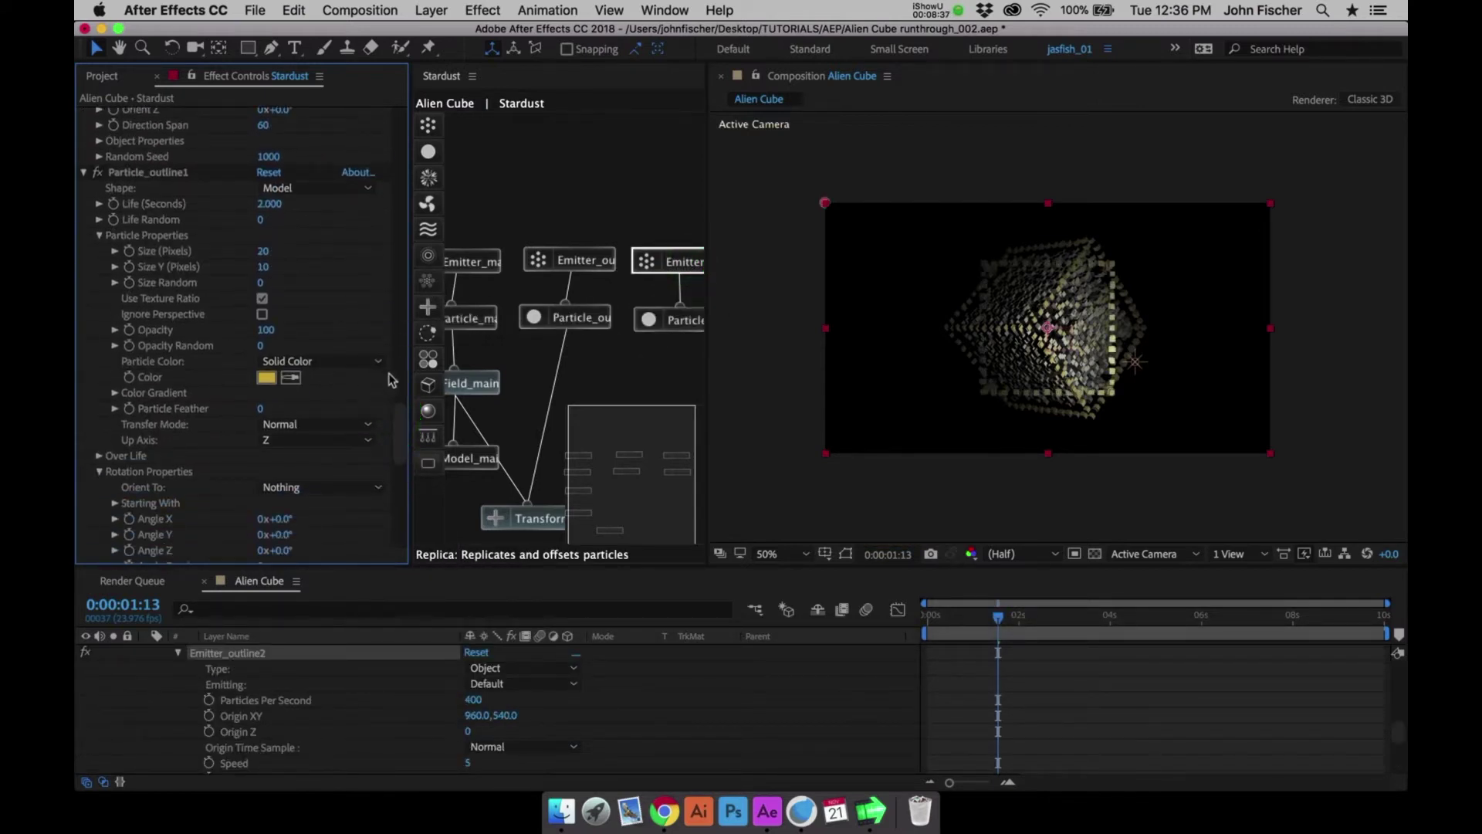
click(673, 262)
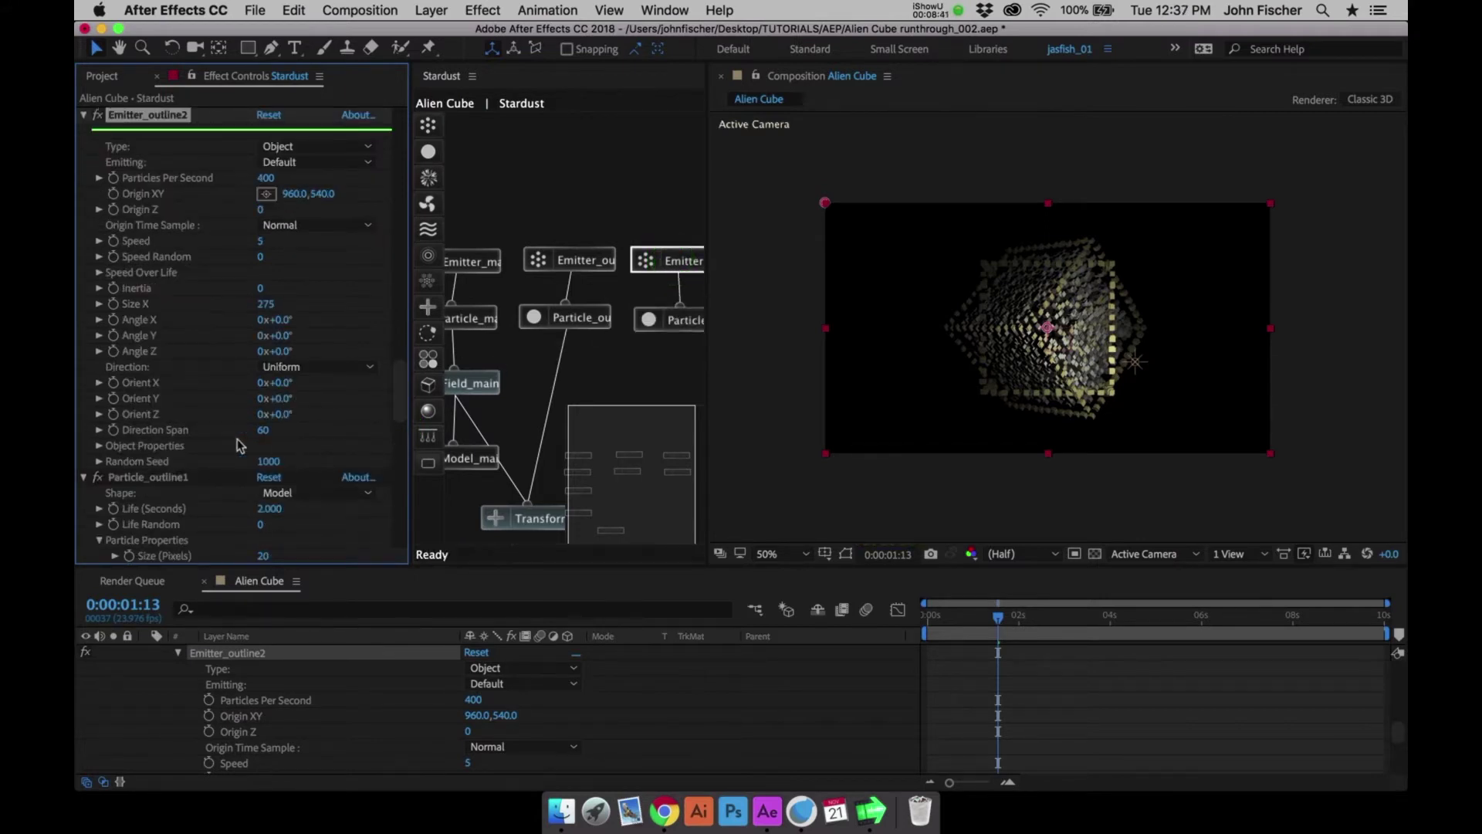
click(105, 448)
scroll(105, 451, down, 4)
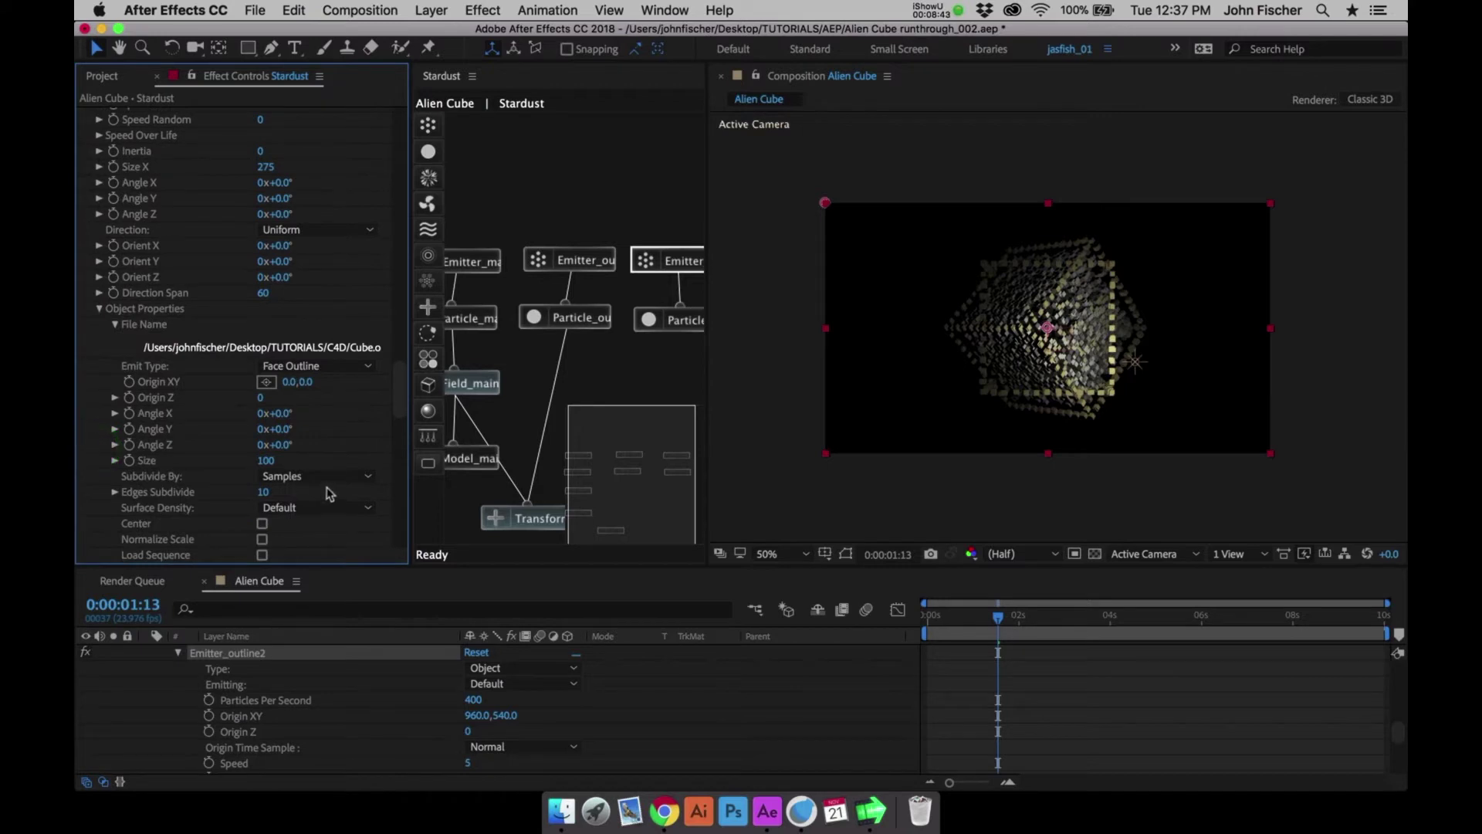
click(332, 374)
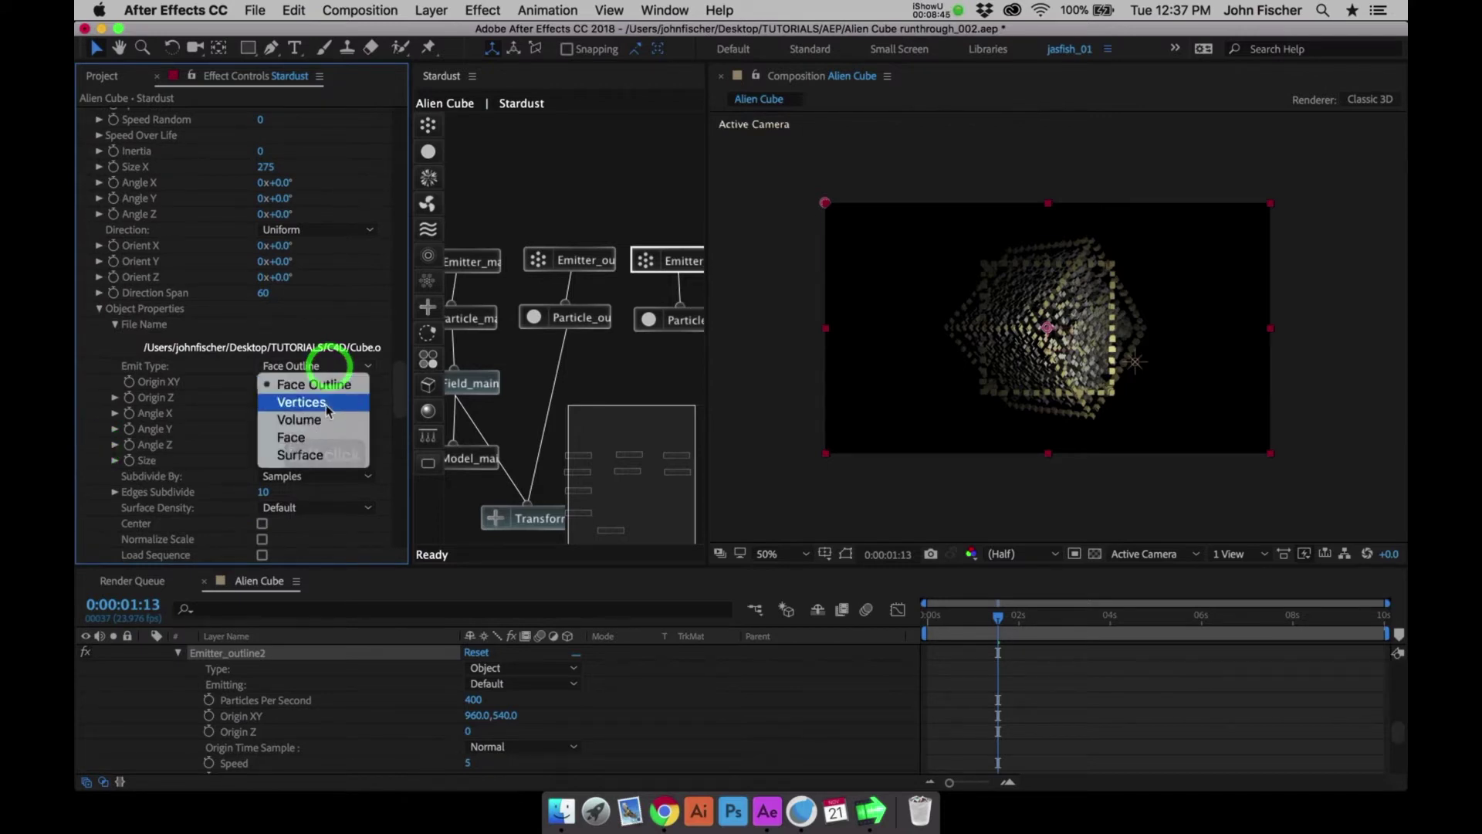
click(316, 396)
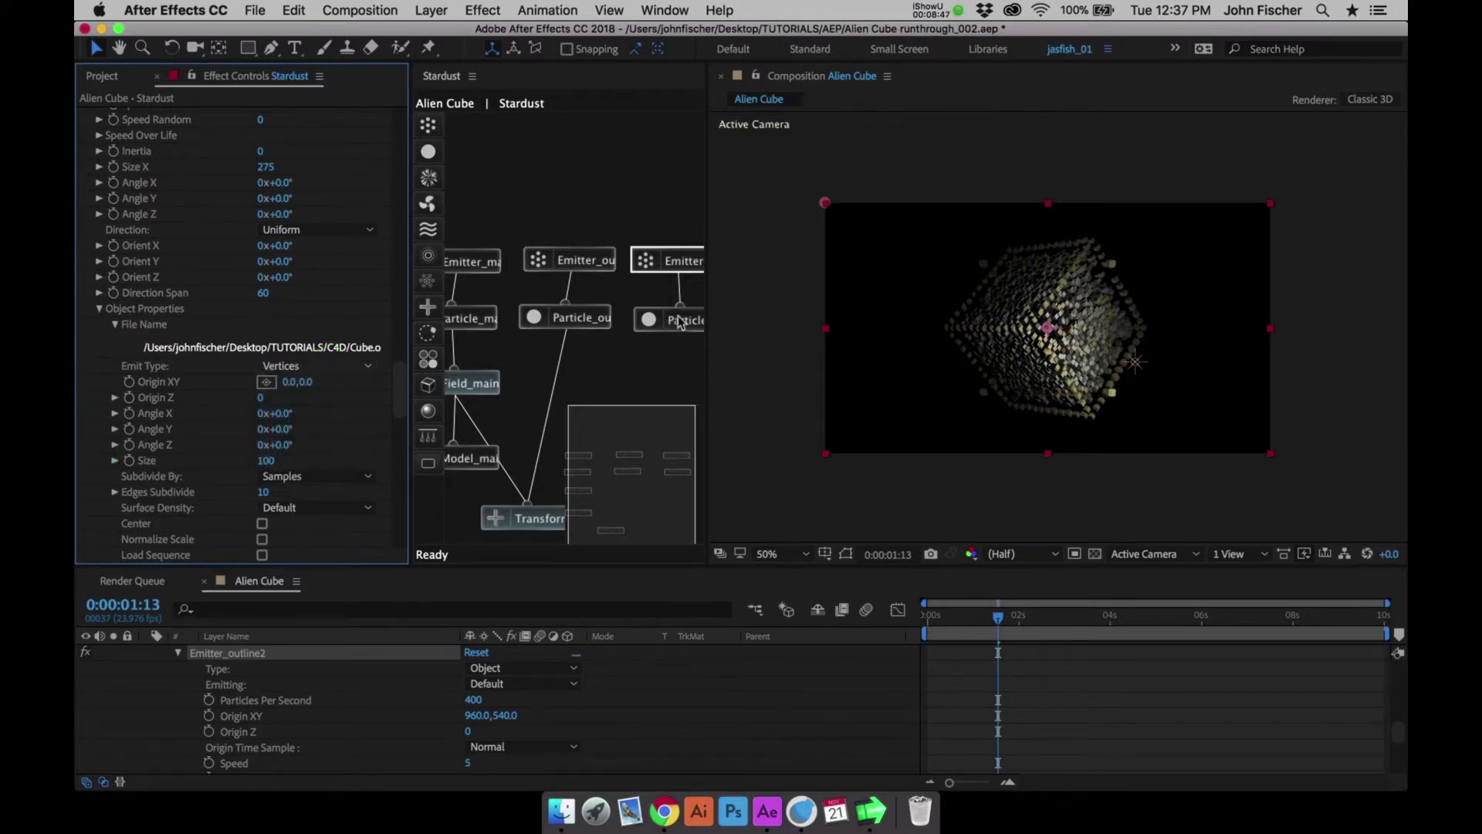
Set the Size (Pixels) of Particle_outline2 to 35 and connect the node to the main cube's Transform node
click(647, 321)
click(396, 479)
scroll(397, 479, down, 6)
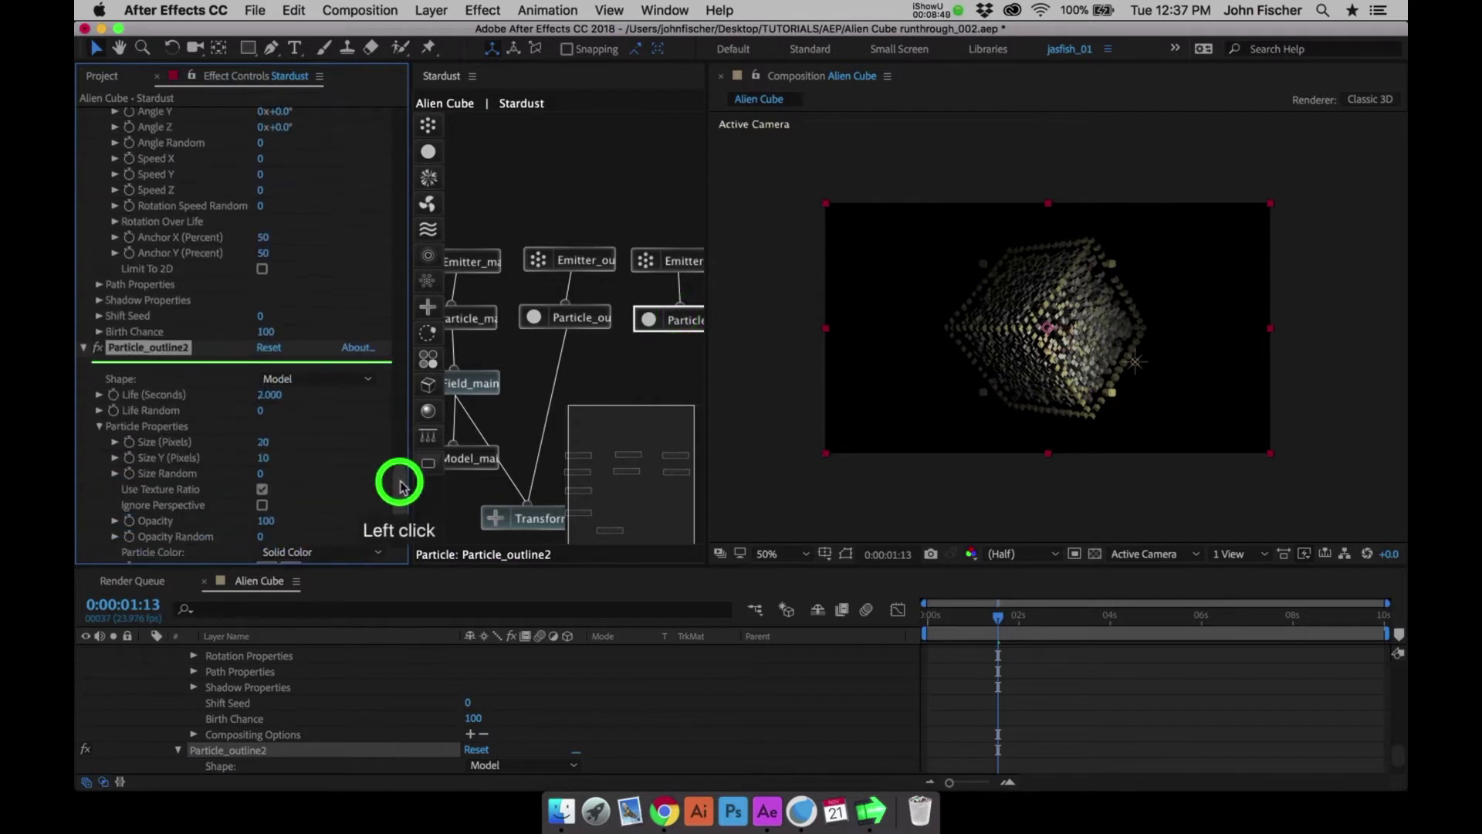
click(262, 399)
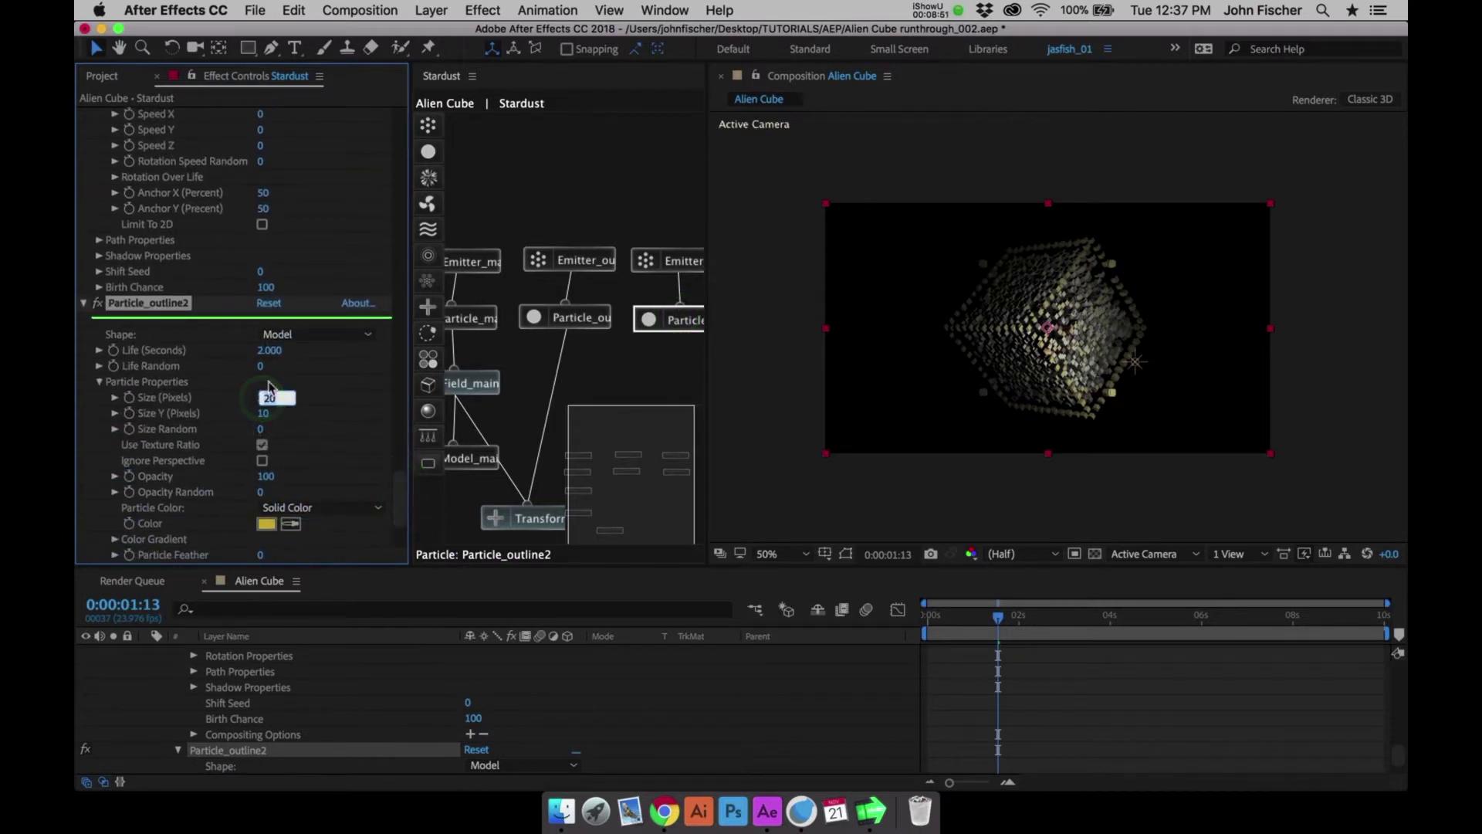
text(35)
key(Return)
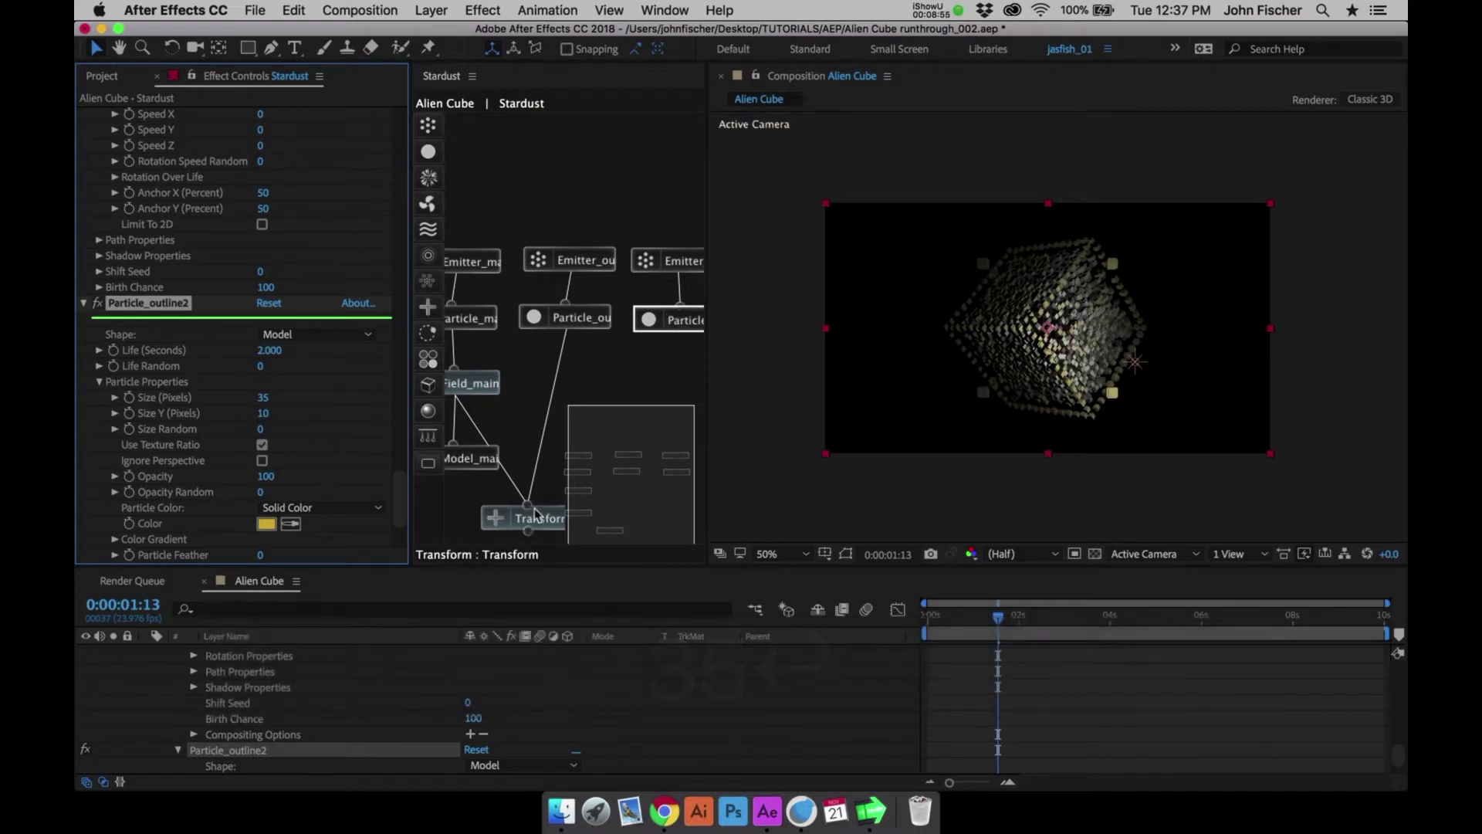
drag(528, 504, 677, 323)
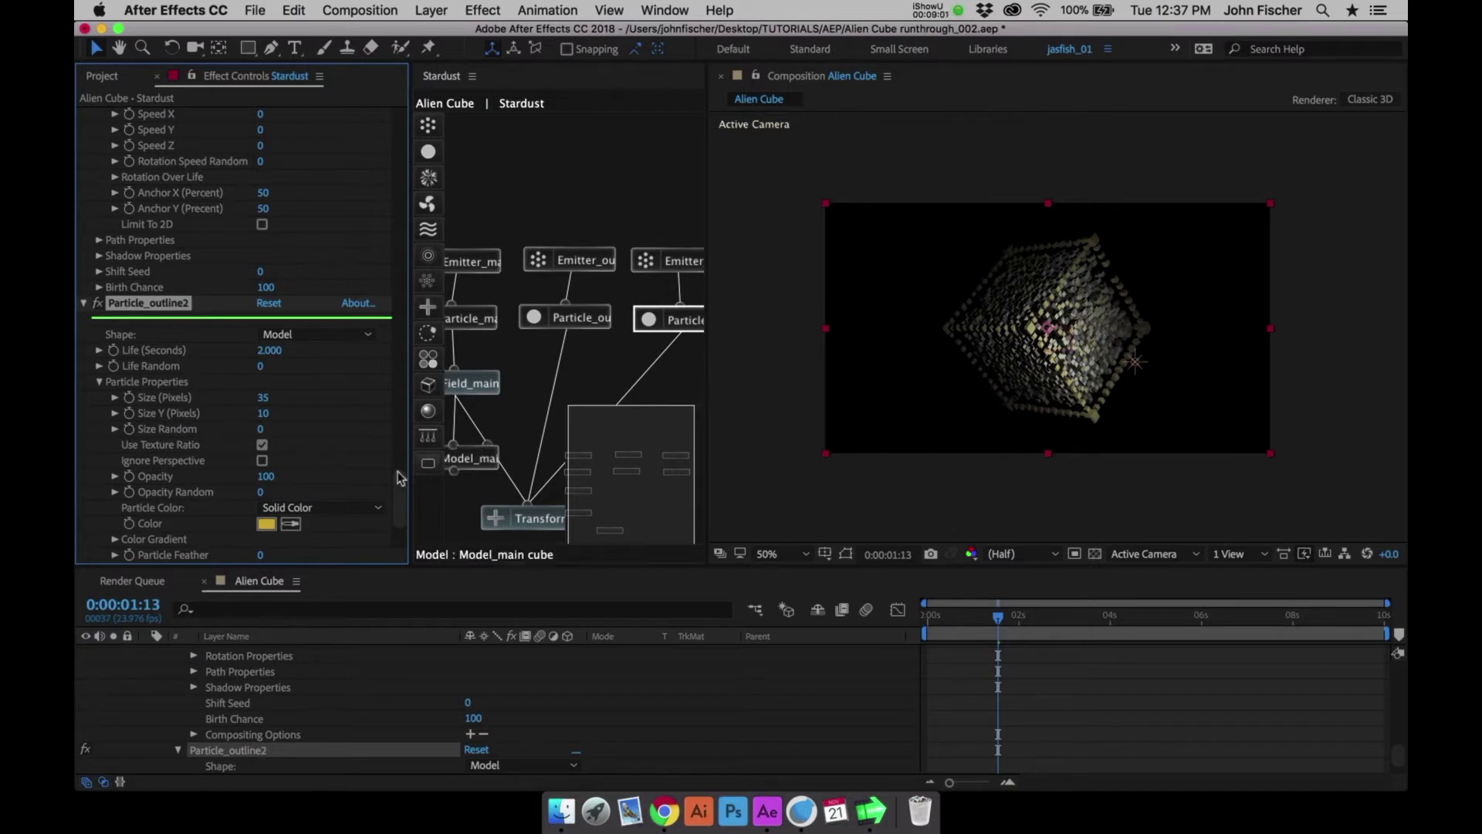
Change the solid Color of Particle_outline2 to red and inspect the cube's corner particles up close
click(267, 524)
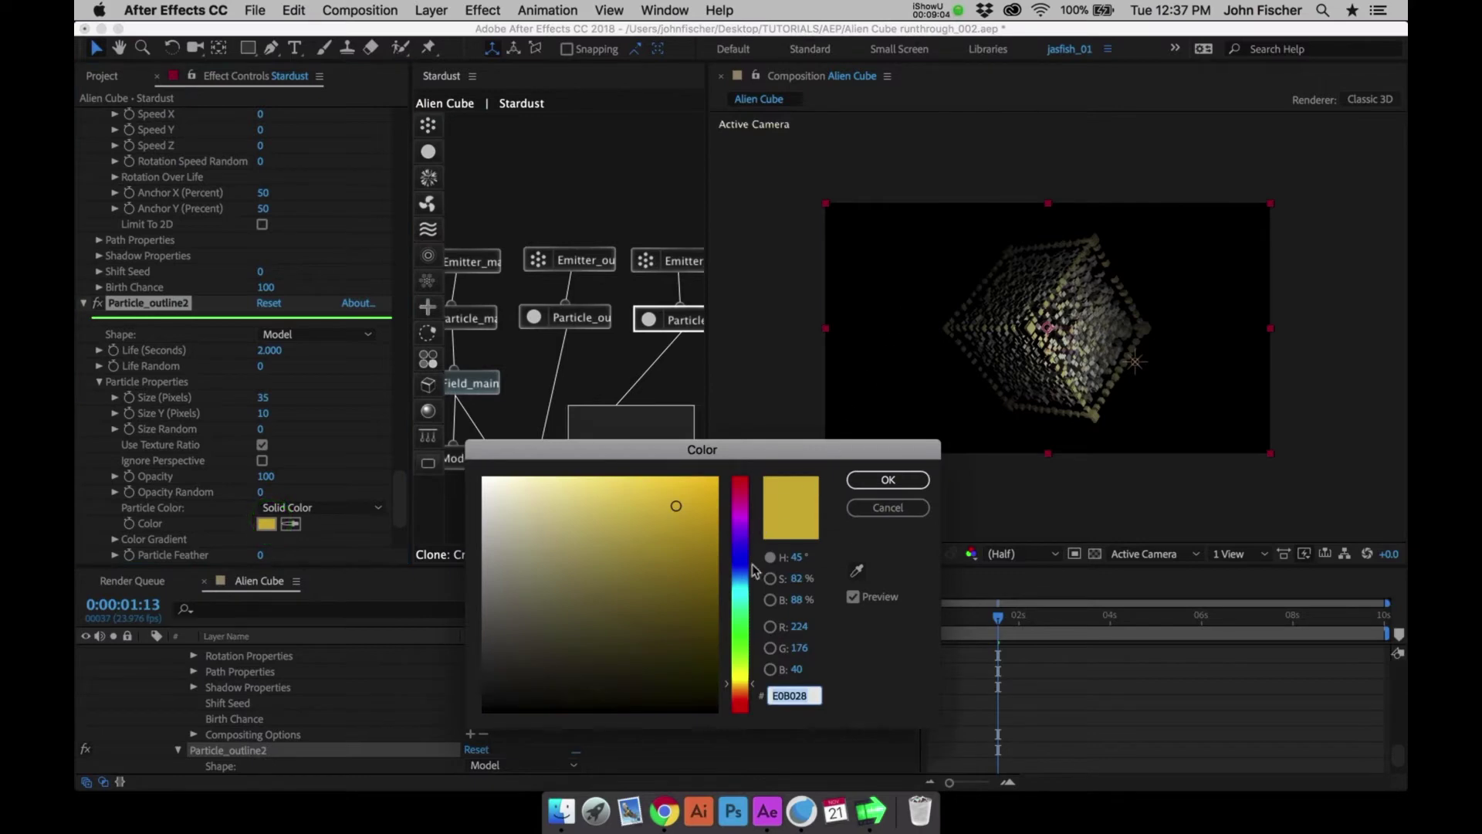
click(740, 685)
drag(690, 539, 700, 500)
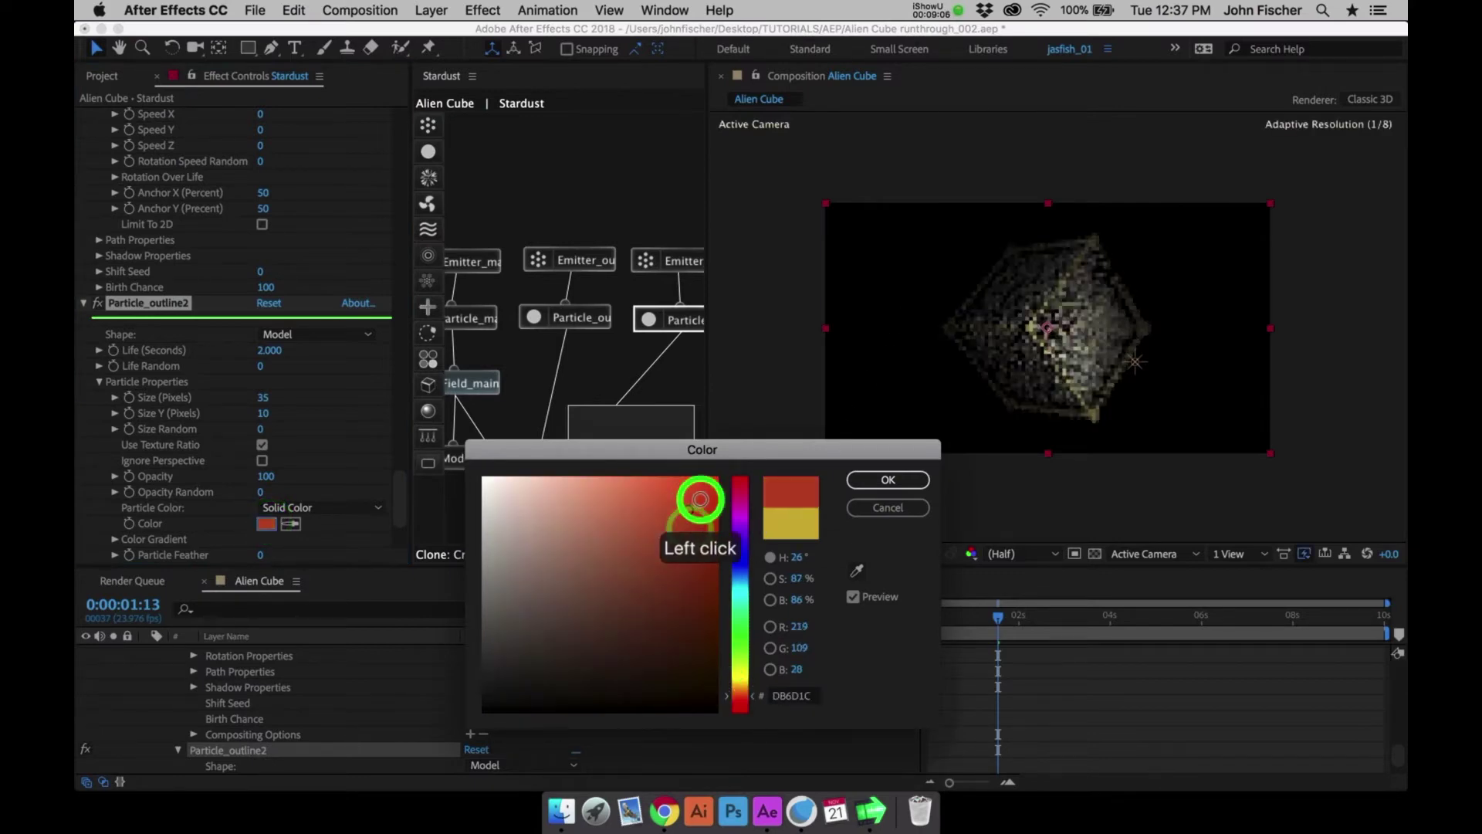
click(882, 477)
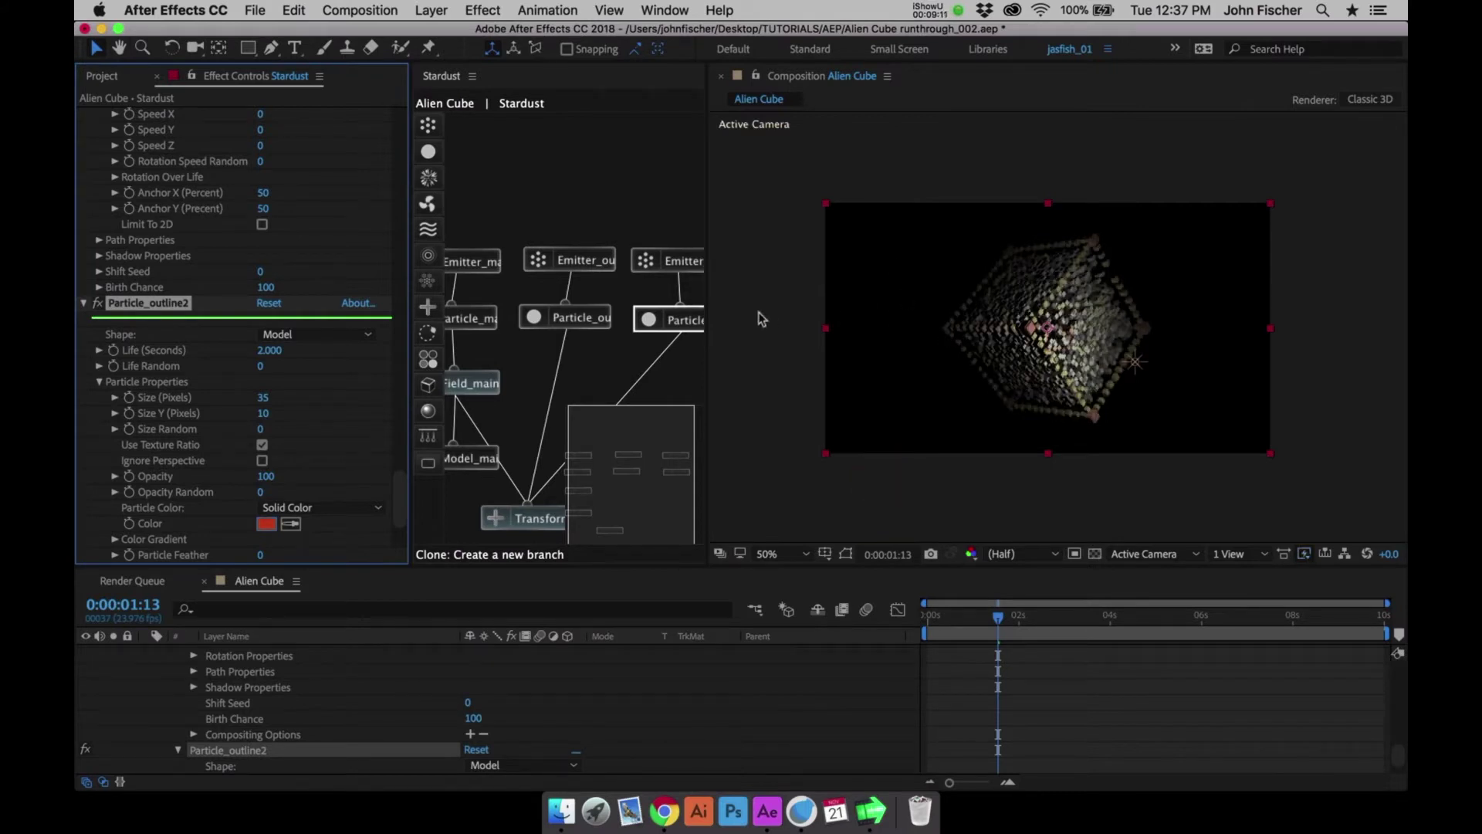
key(period)
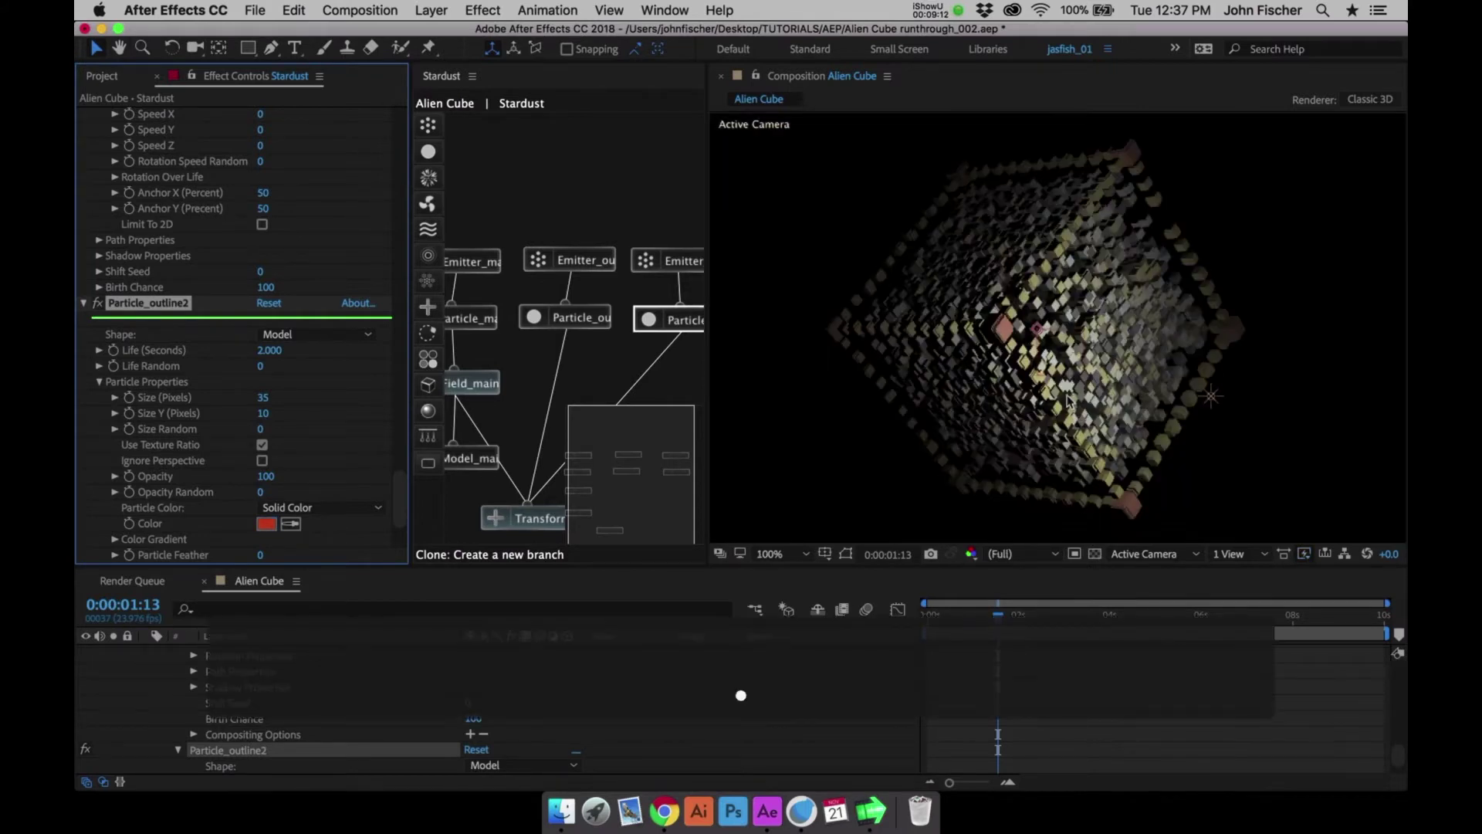
drag(1069, 401, 1104, 355)
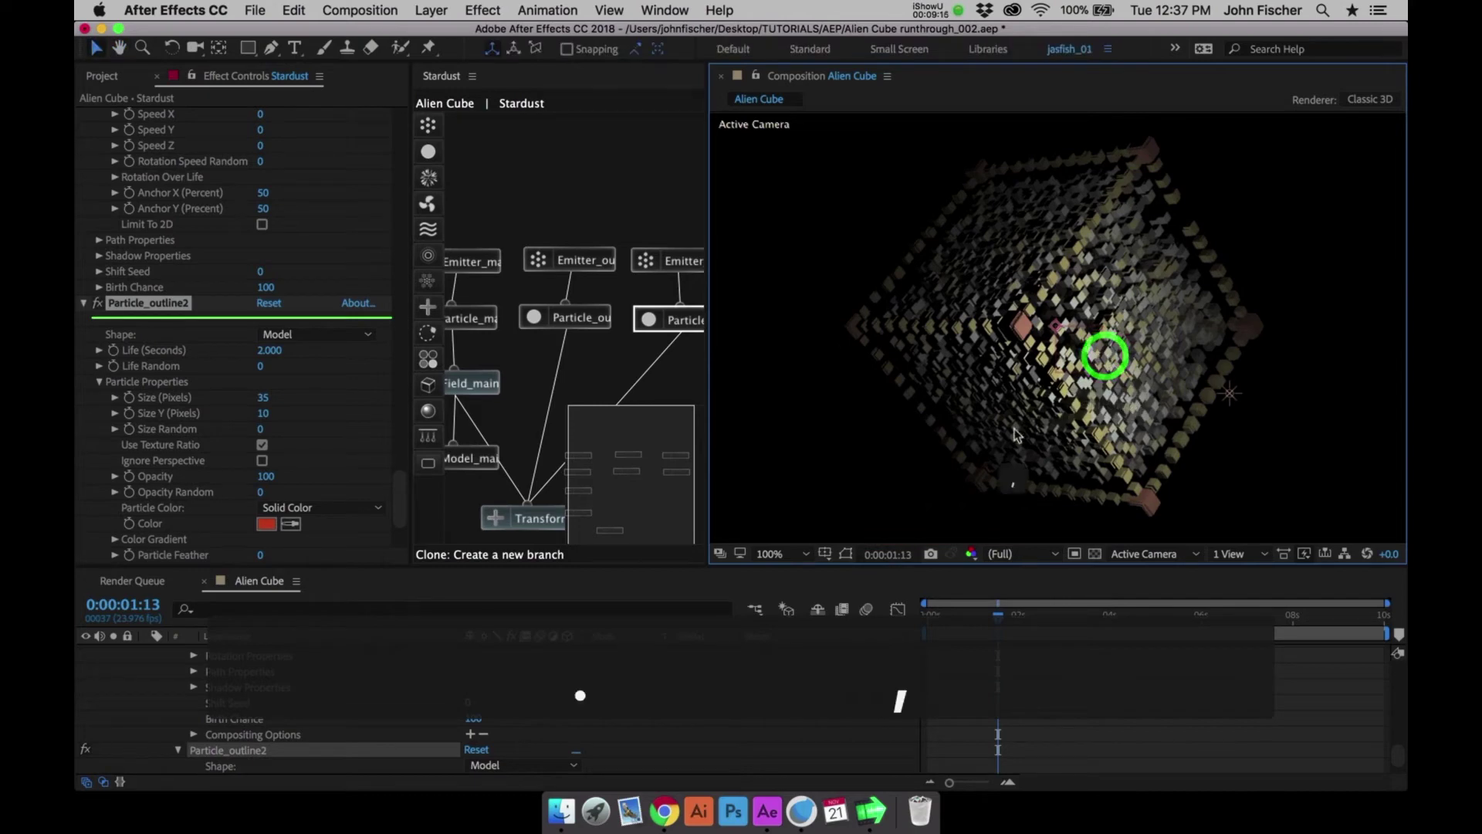
key(comma)
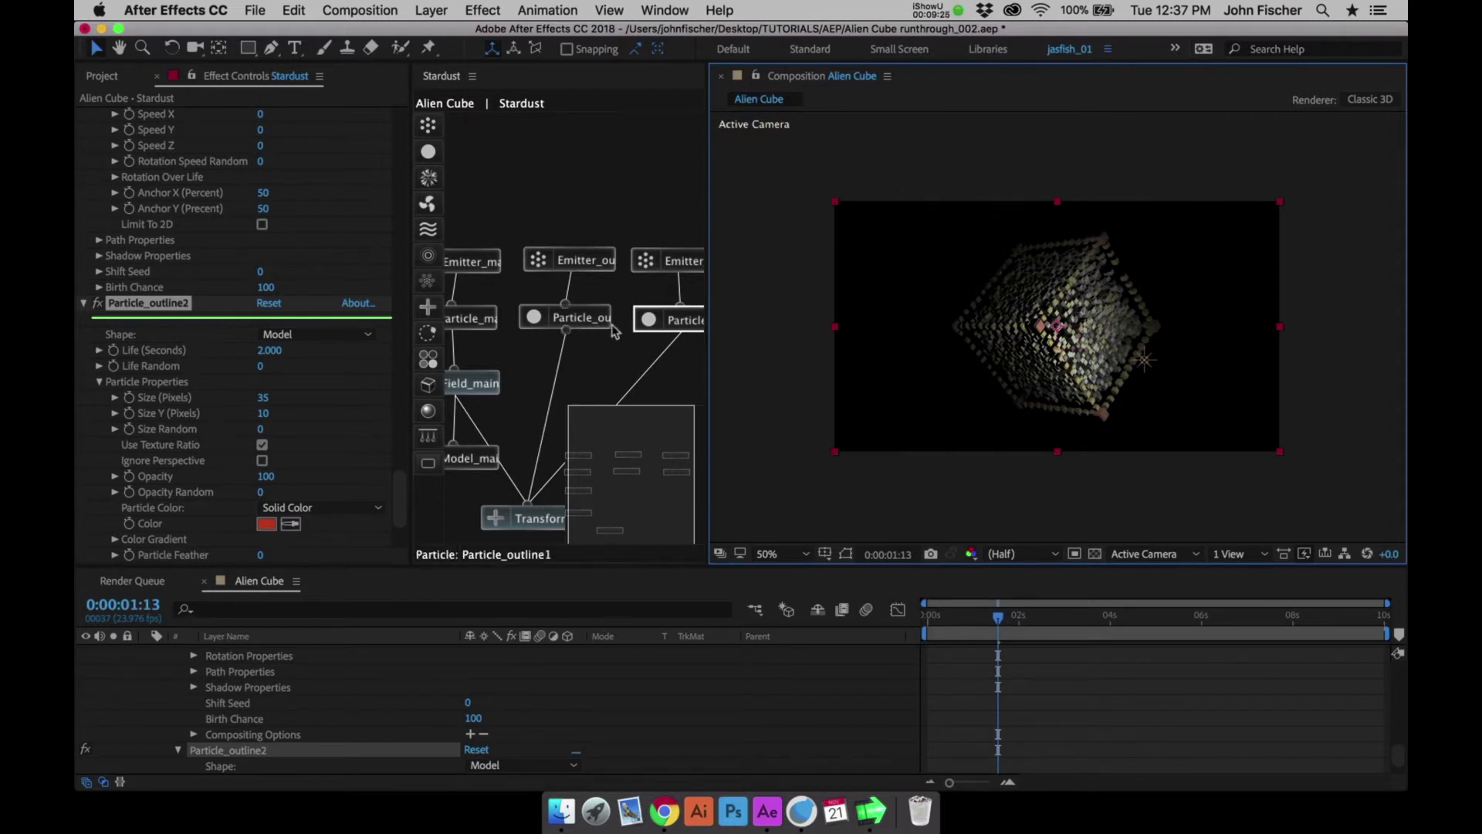
Duplicate the Emitter_outline2 node and place the copy beside the original in the Stardust graph
click(636, 409)
drag(662, 282, 579, 280)
click(575, 266)
key(super+d)
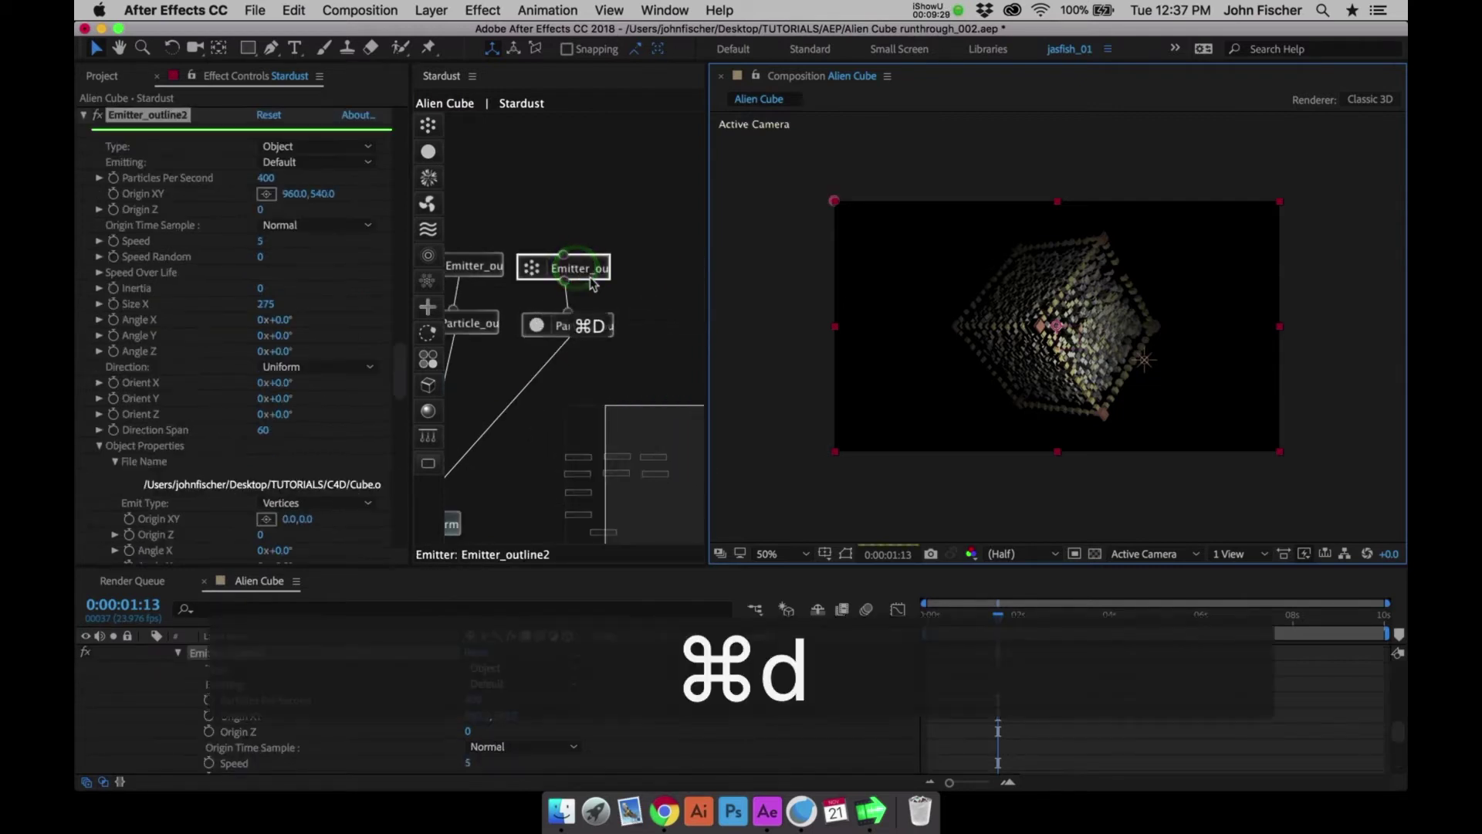
click(661, 270)
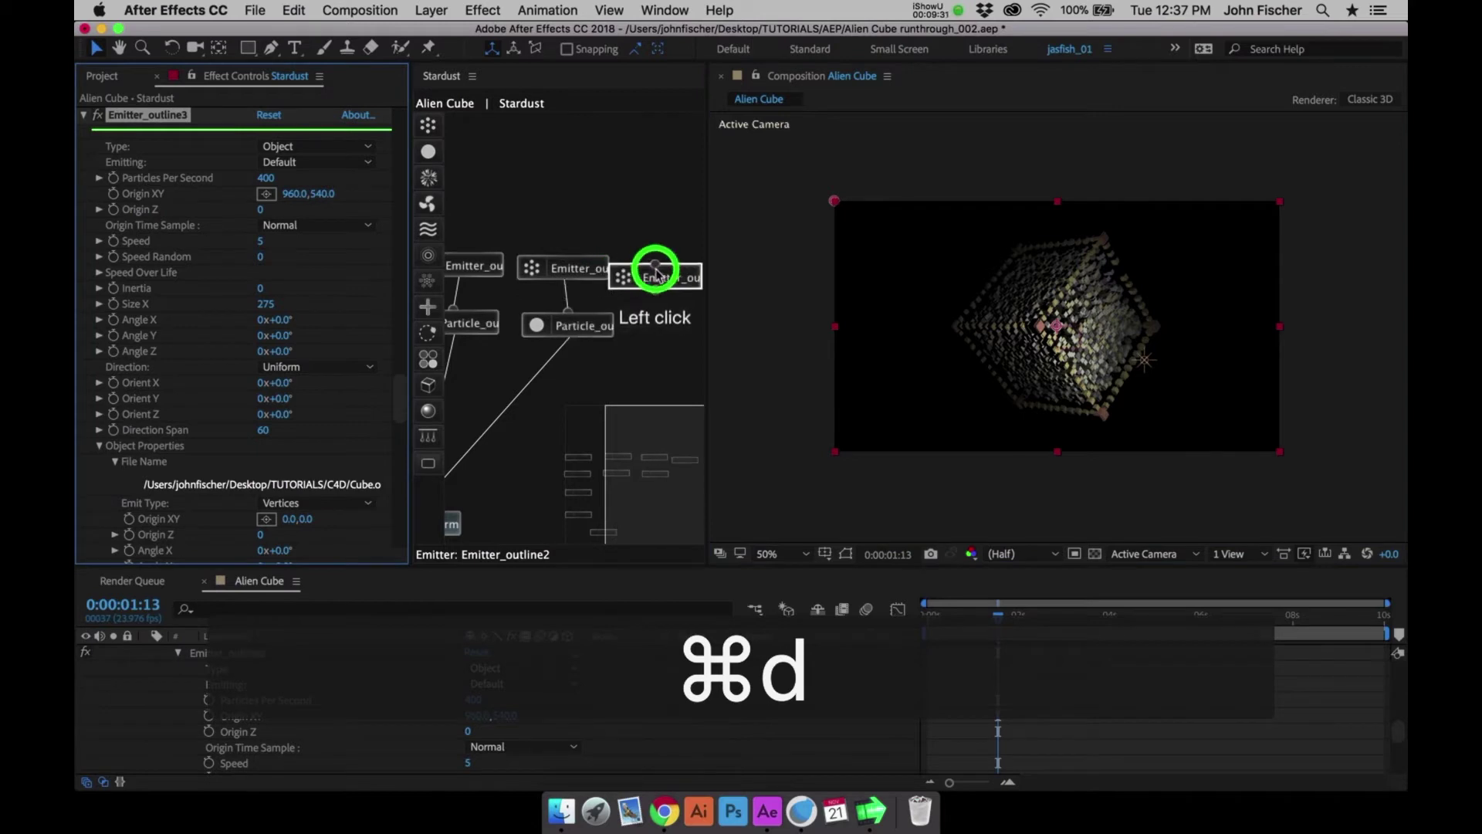
Rename the duplicated emitter Emitter_random
click(149, 124)
scroll(149, 128, down, 1)
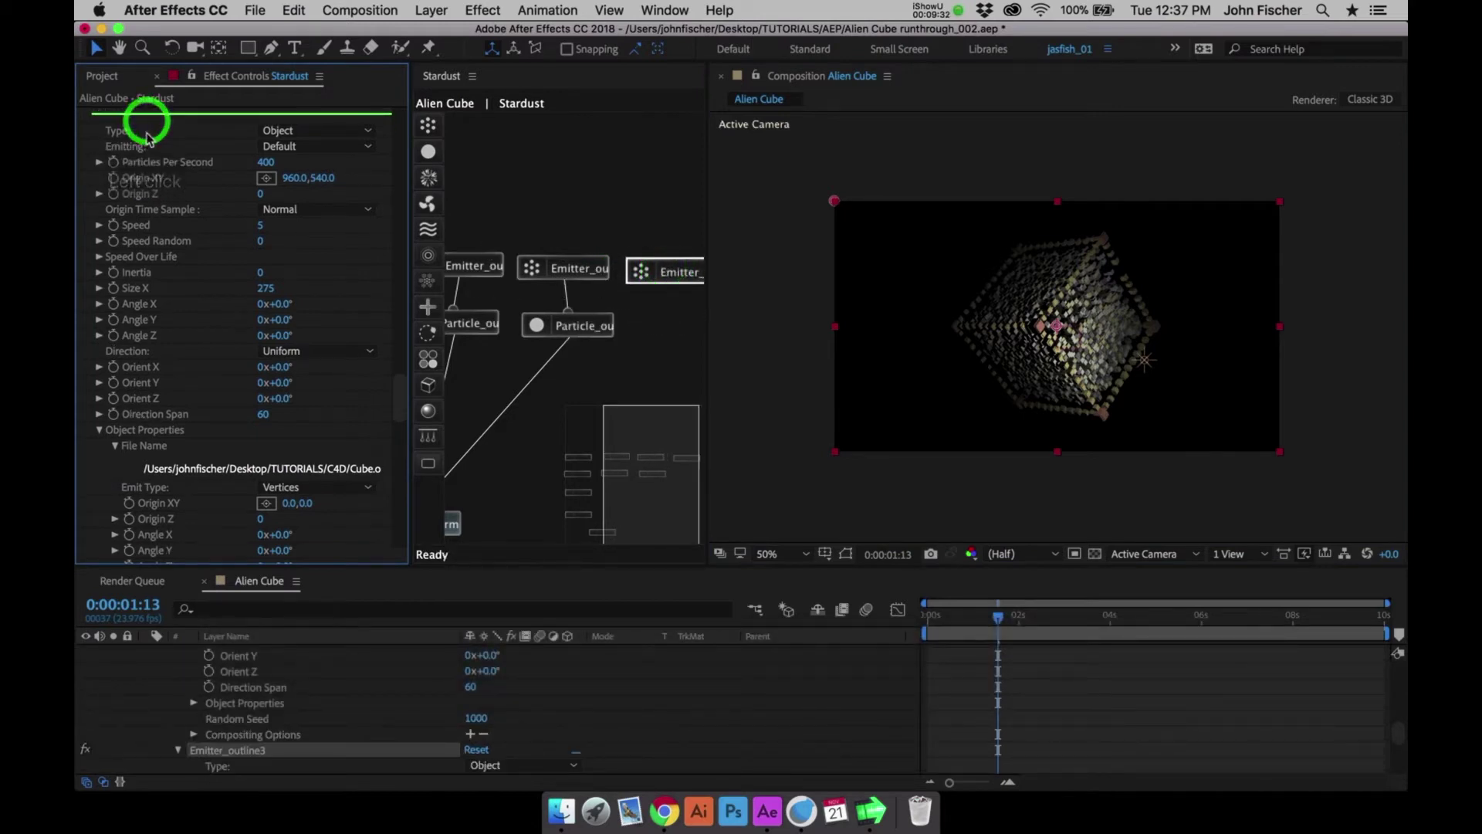
click(678, 269)
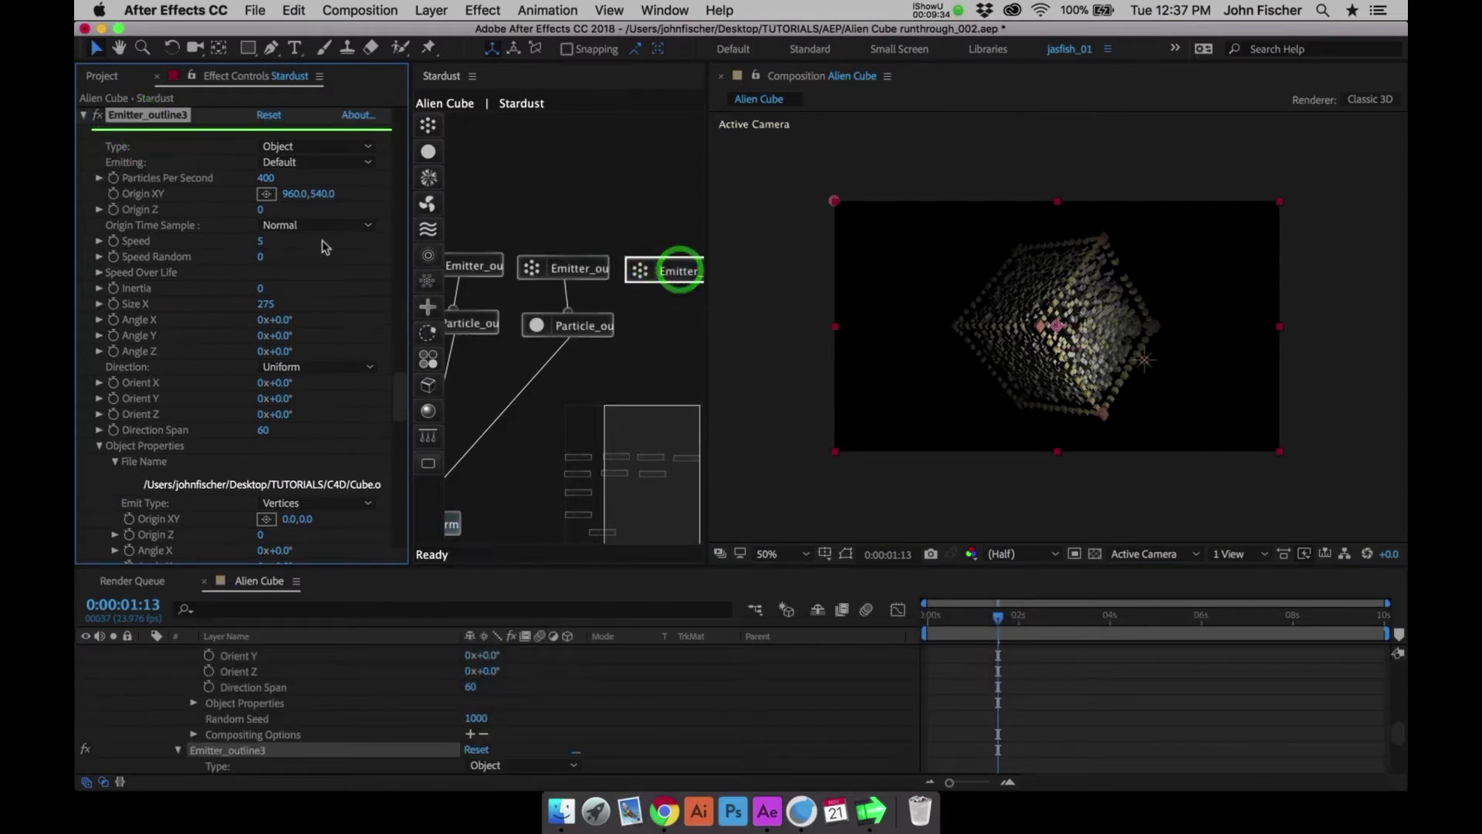
click(171, 117)
key(Return)
key(Down)
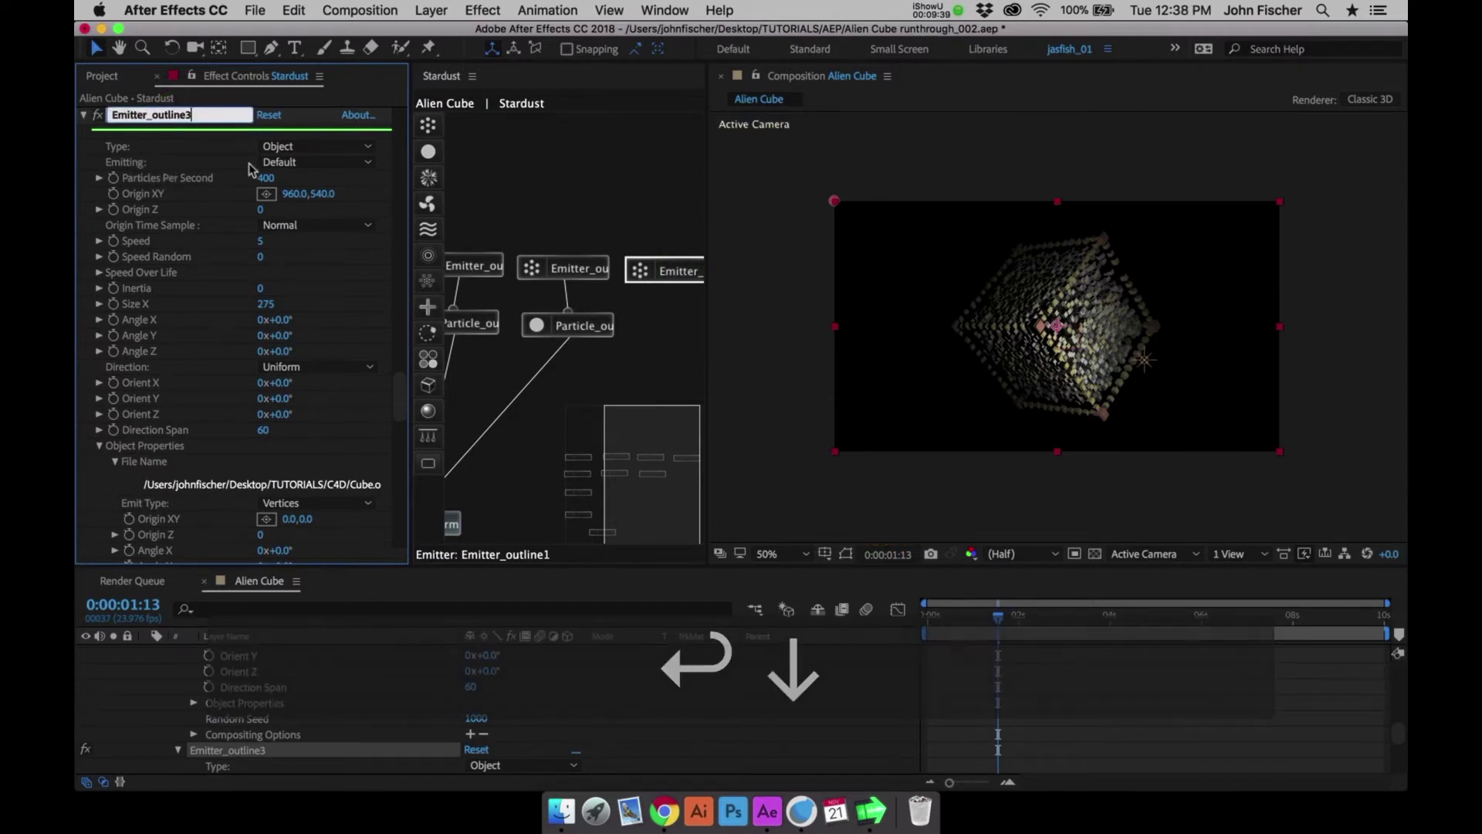
key(BackSpace)
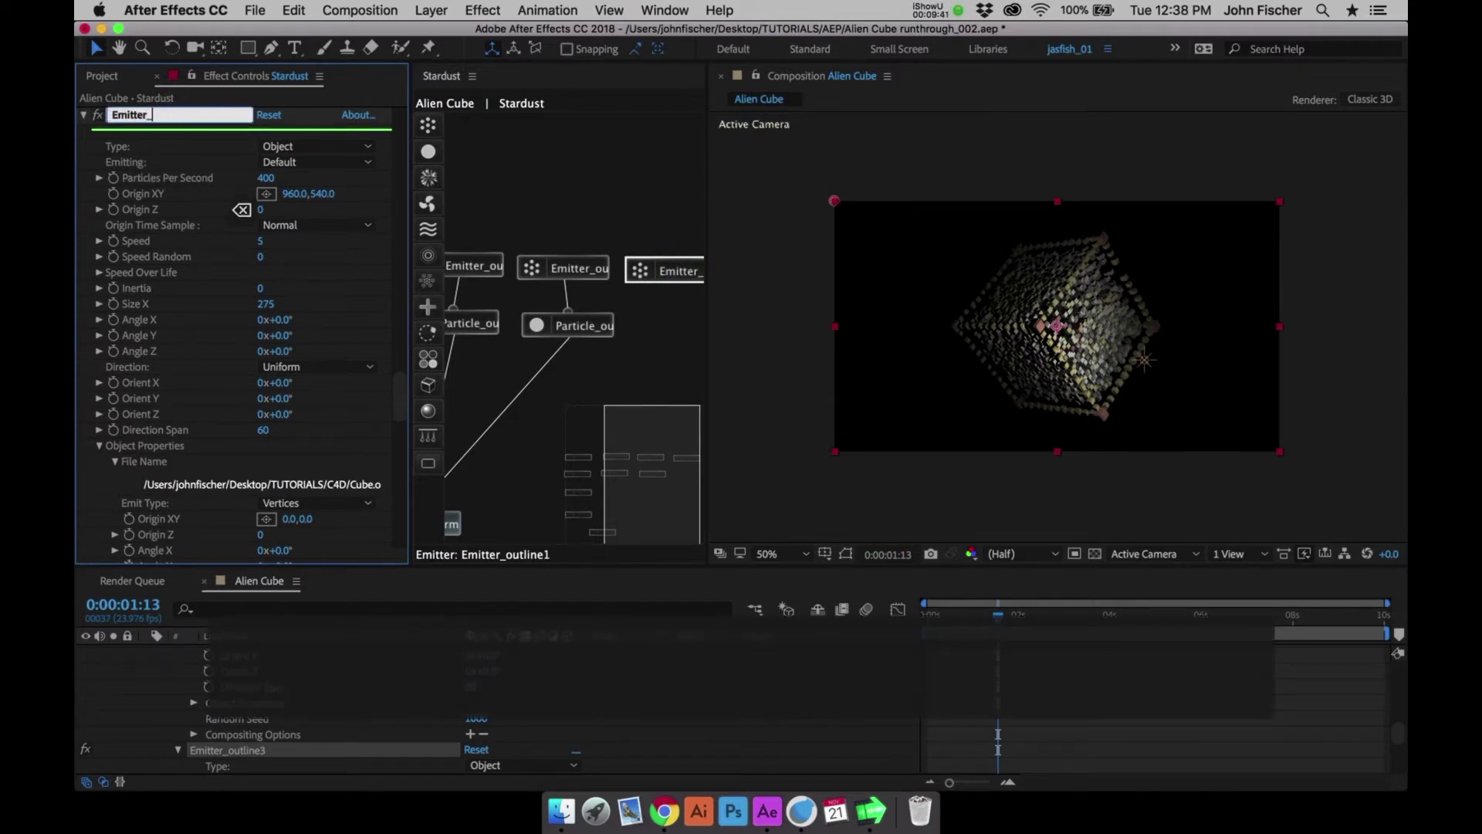
text(random)
key(Return)
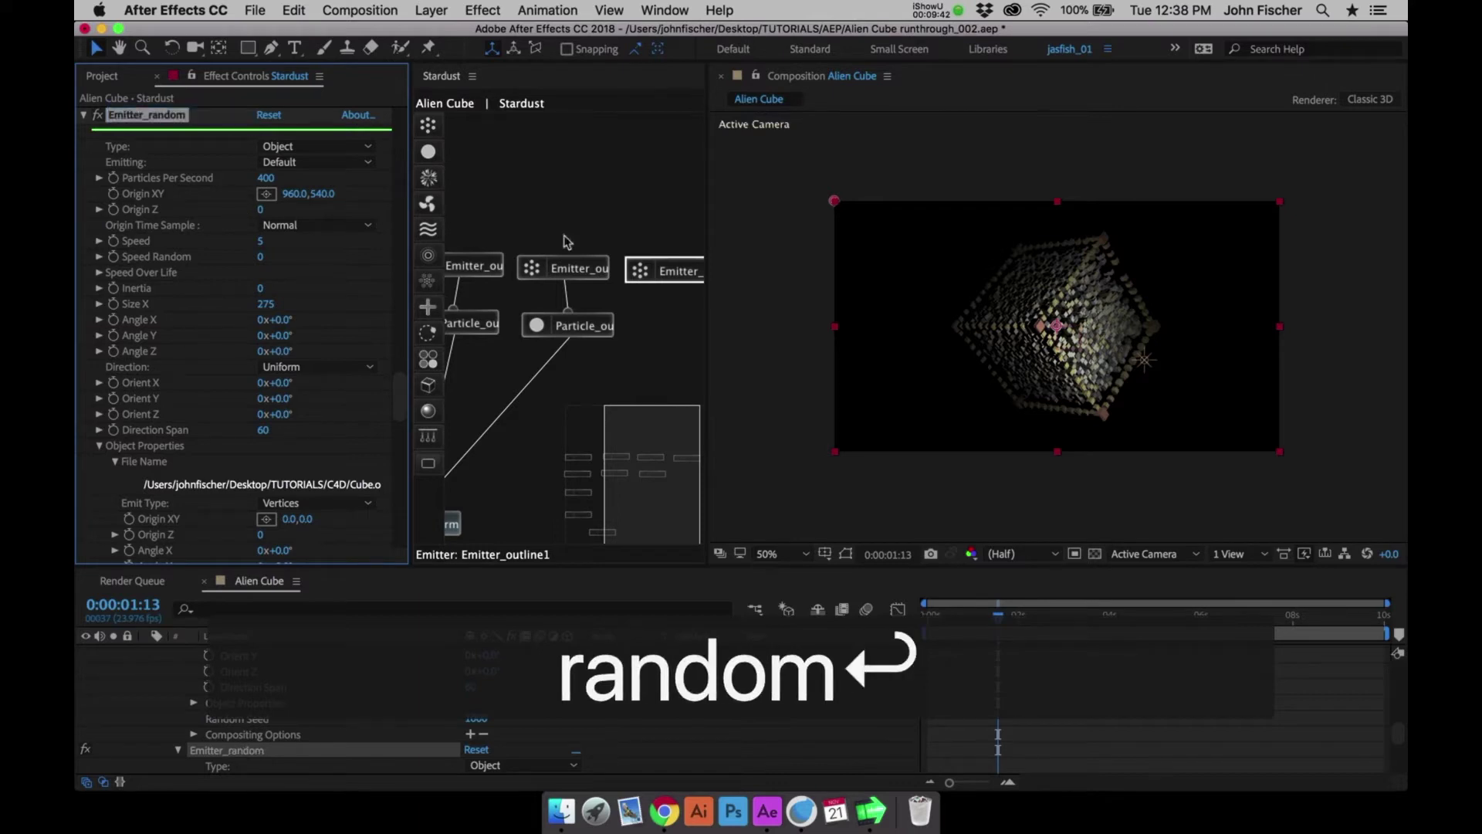
Duplicate the Particle_outline2 node, place the copy below Emitter_random and connect the two
click(590, 330)
key(super+d)
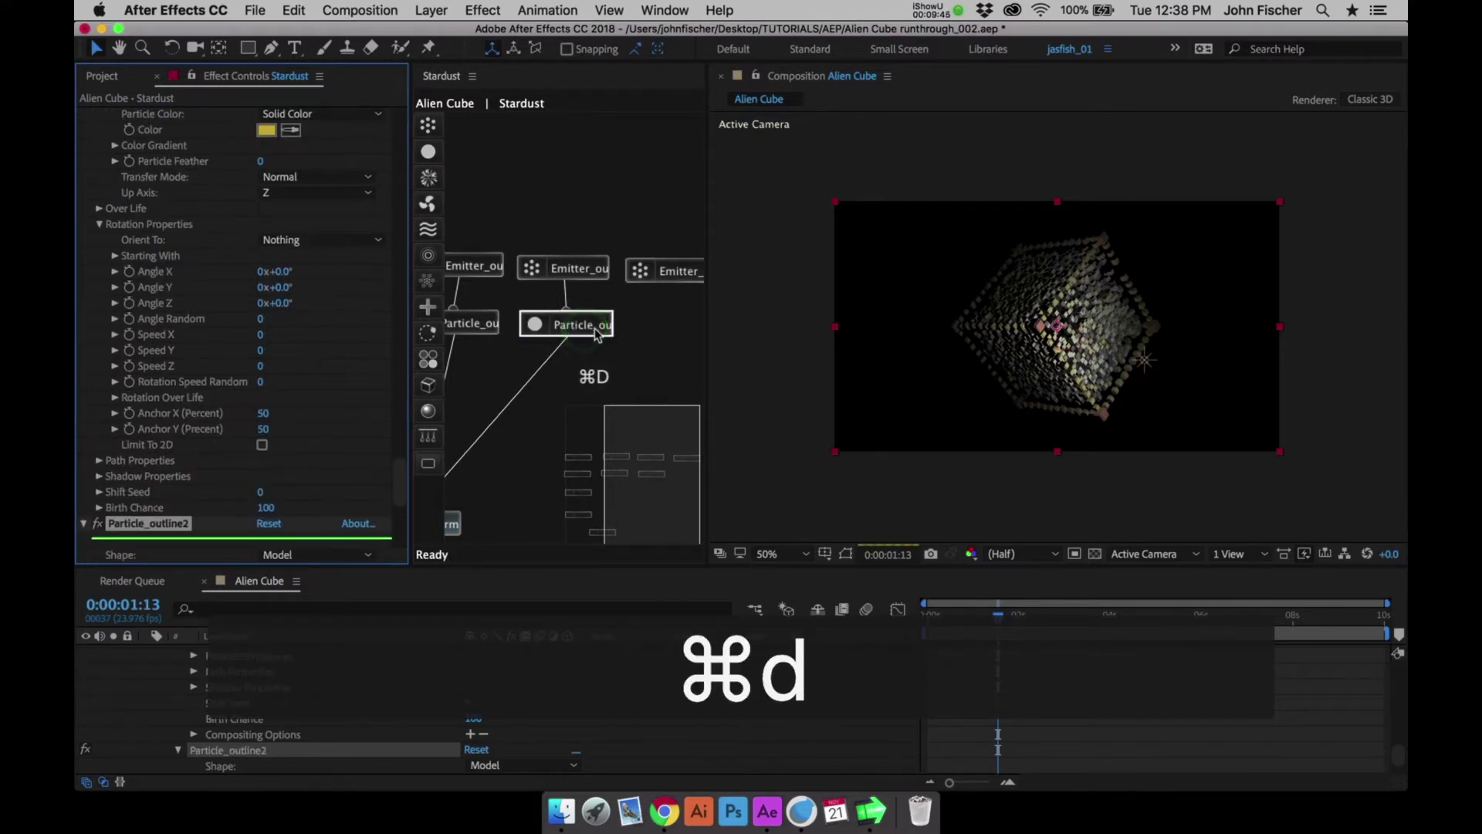
drag(587, 325, 677, 271)
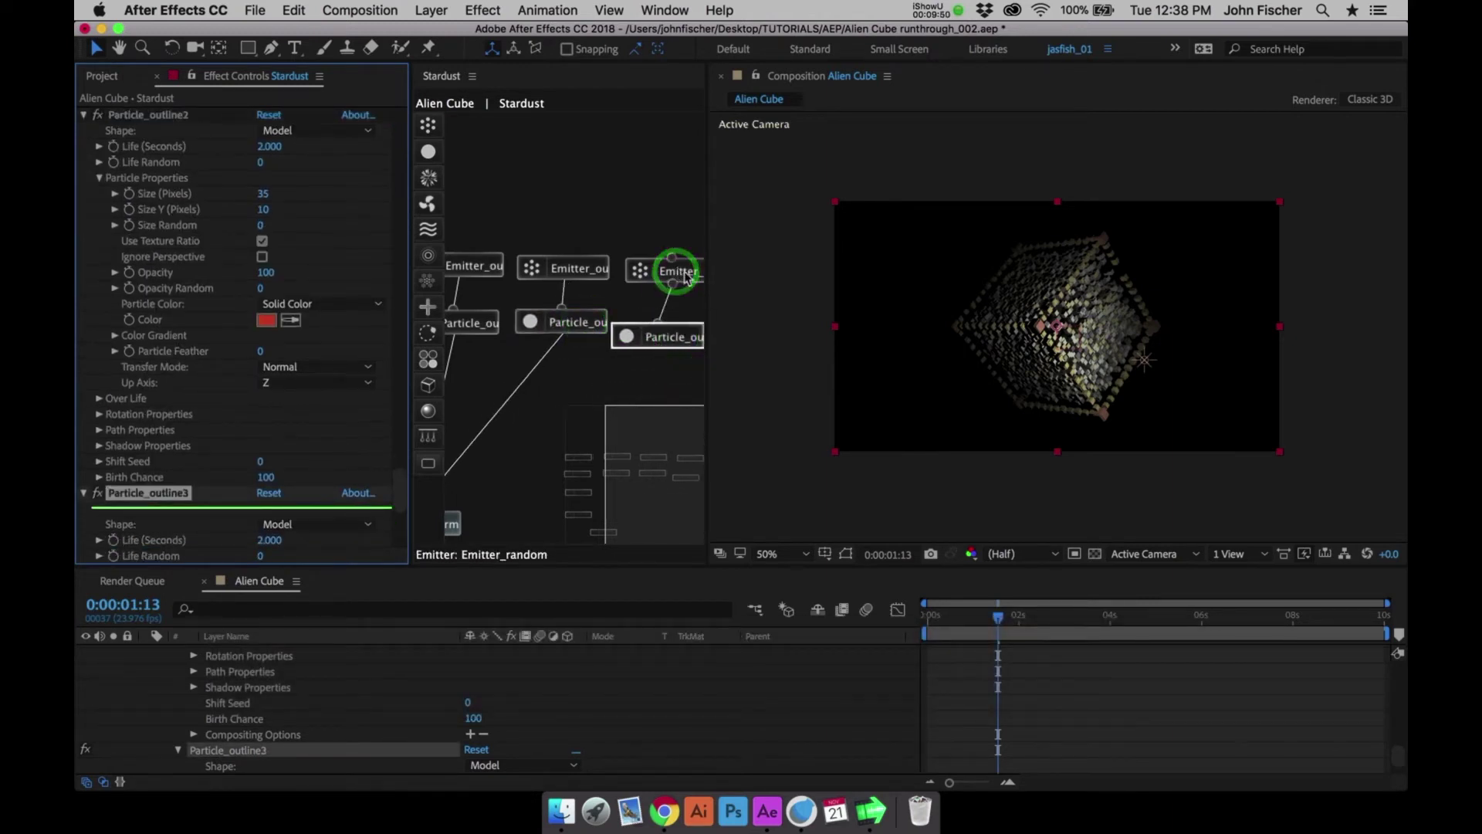
Connect the Particle_outline3 node to the main cube's Transform node
click(624, 423)
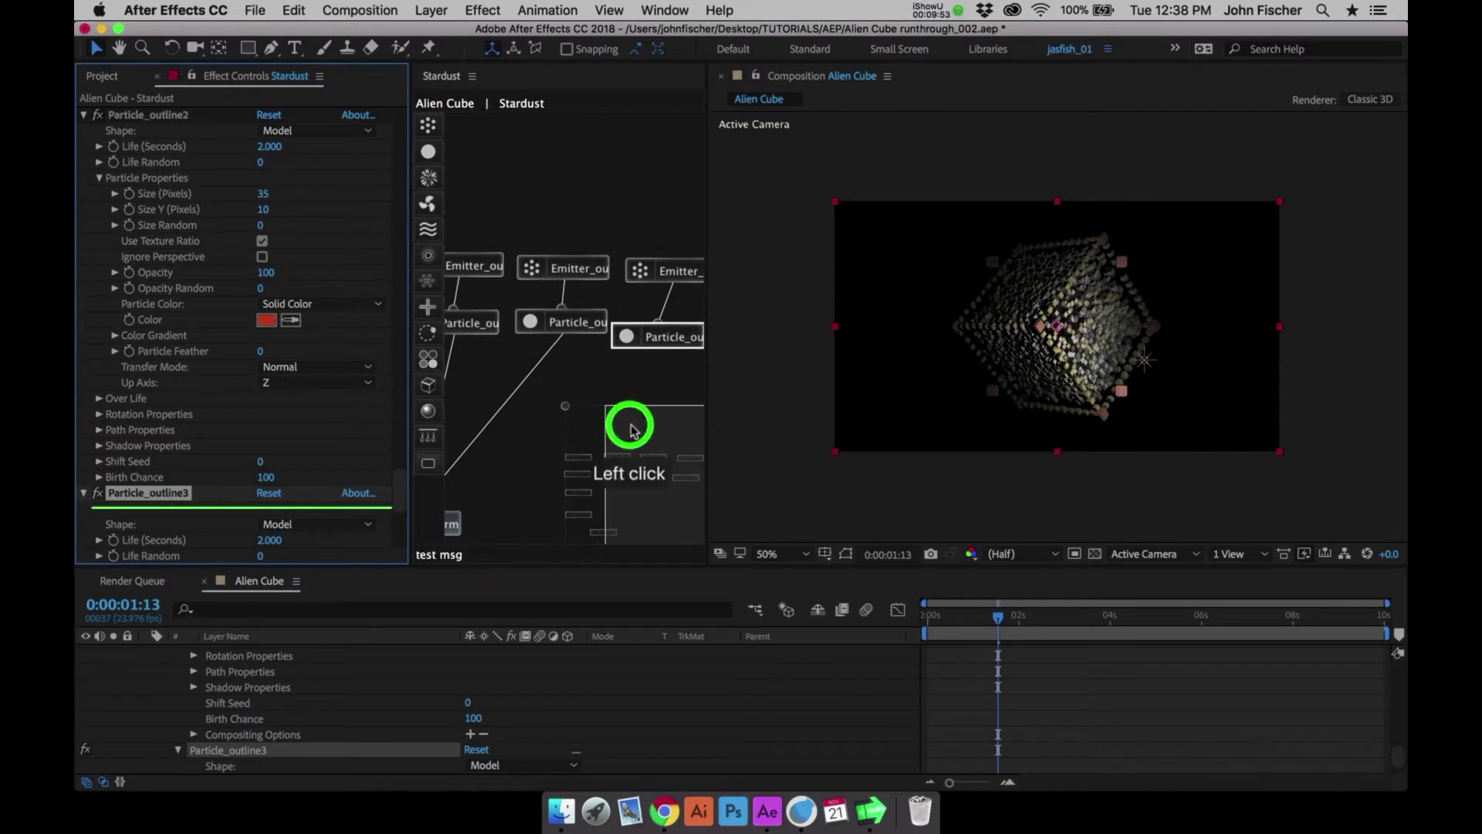
click(461, 513)
drag(461, 512, 699, 347)
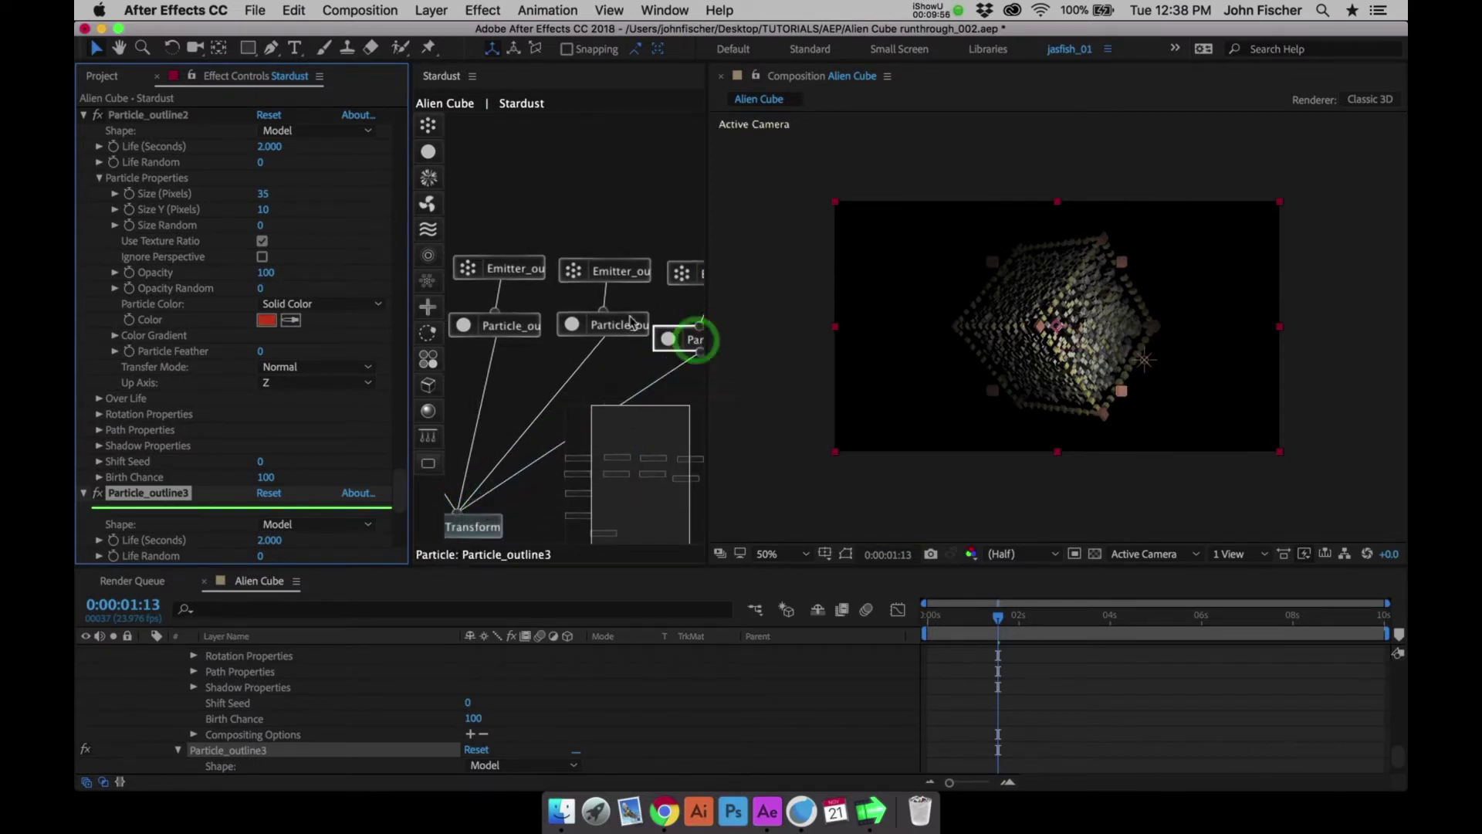
click(677, 417)
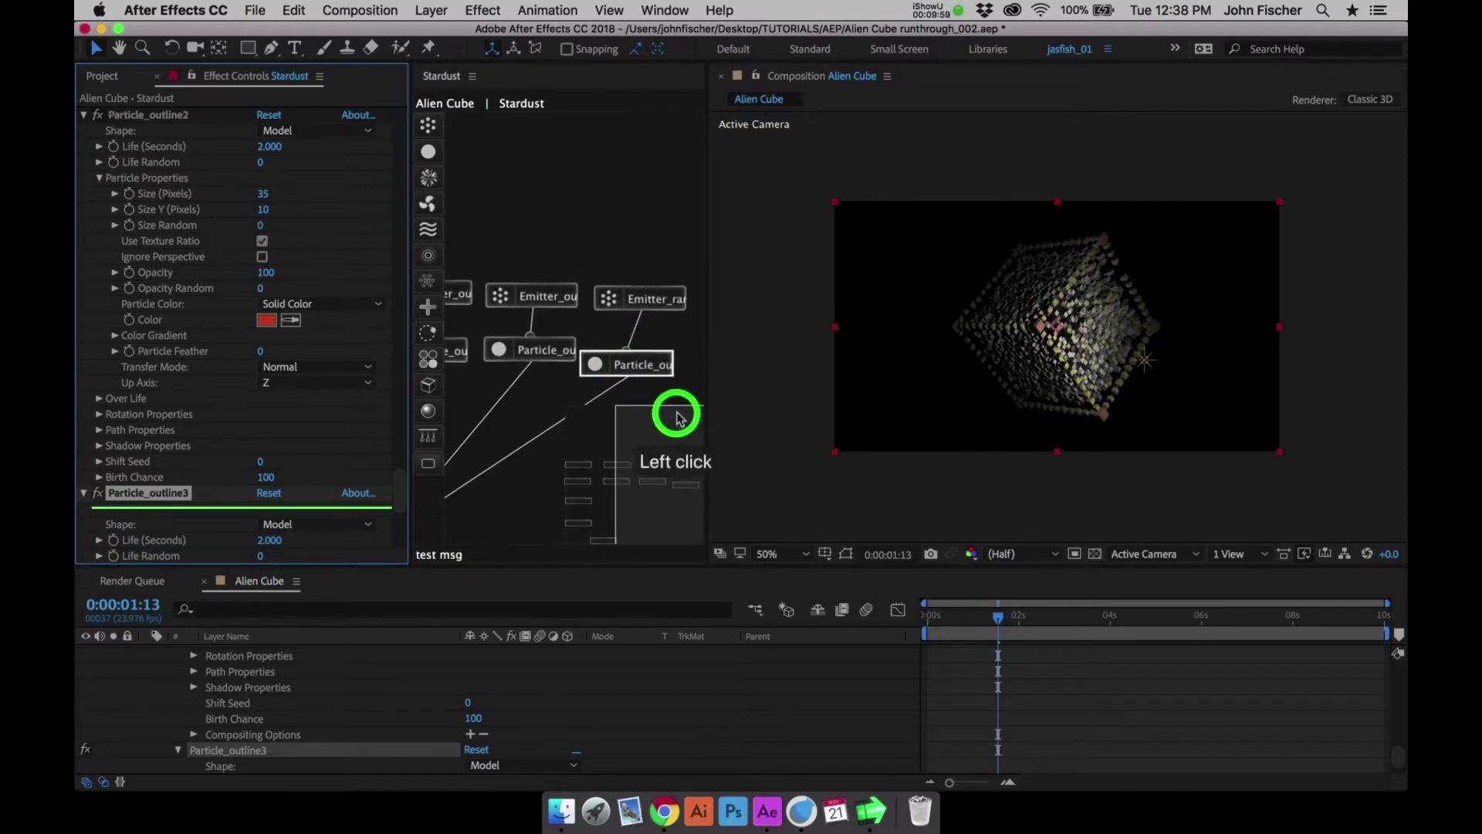
Set the Emit Type of Emitter_random to Volume and its Particles Per Second to 1500
click(609, 261)
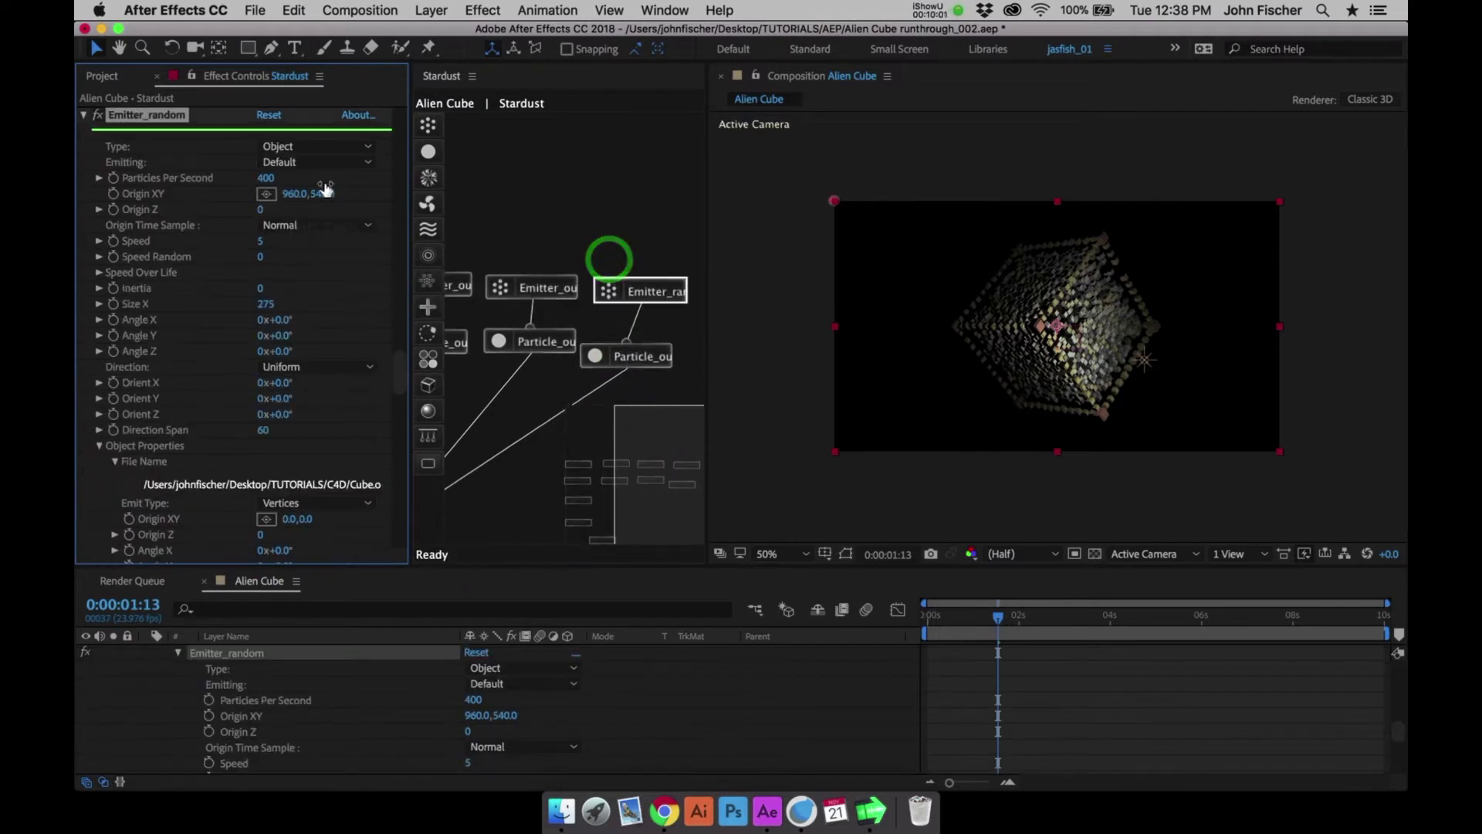
click(337, 512)
click(328, 559)
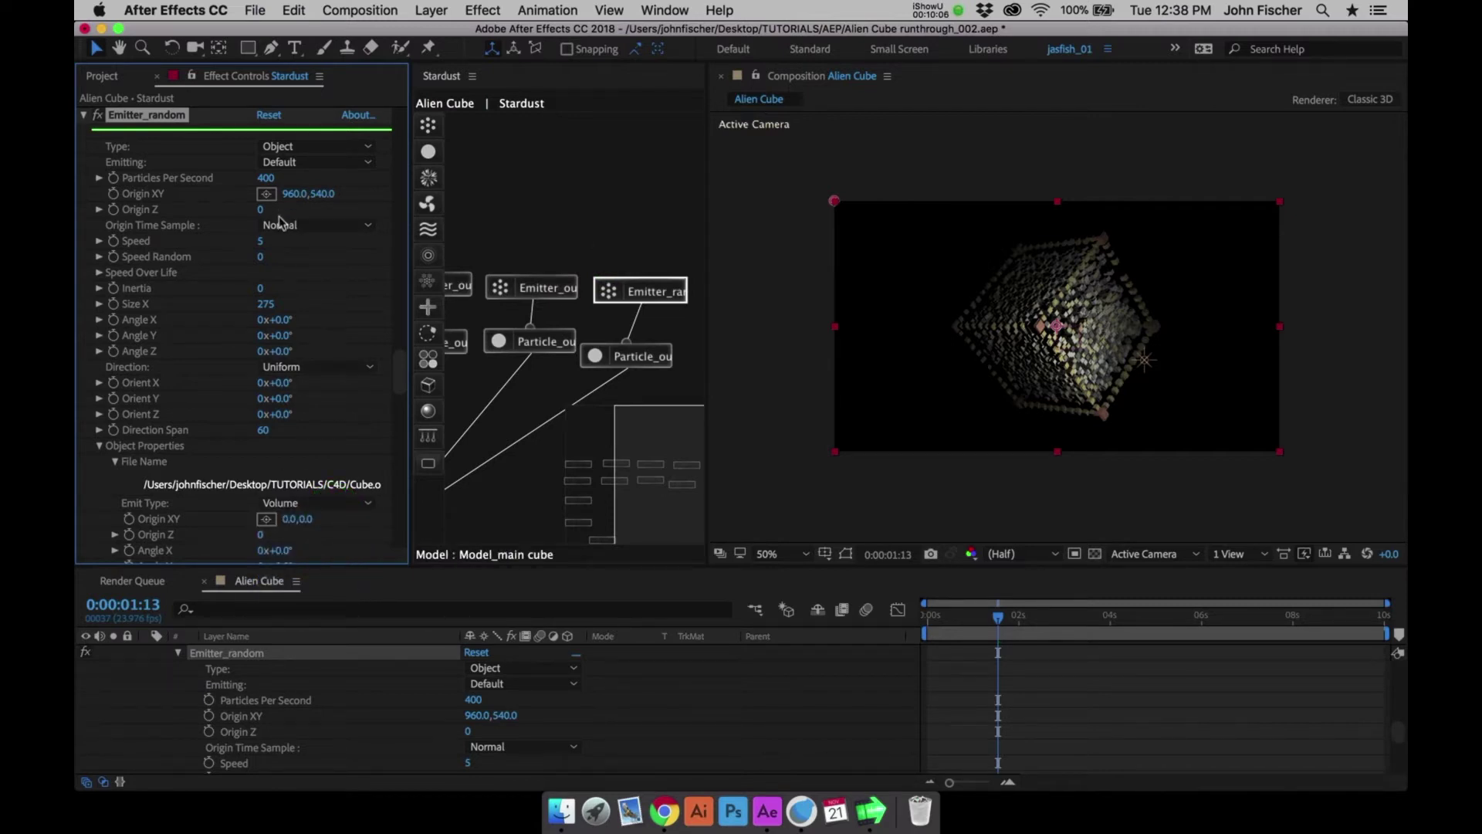
click(268, 178)
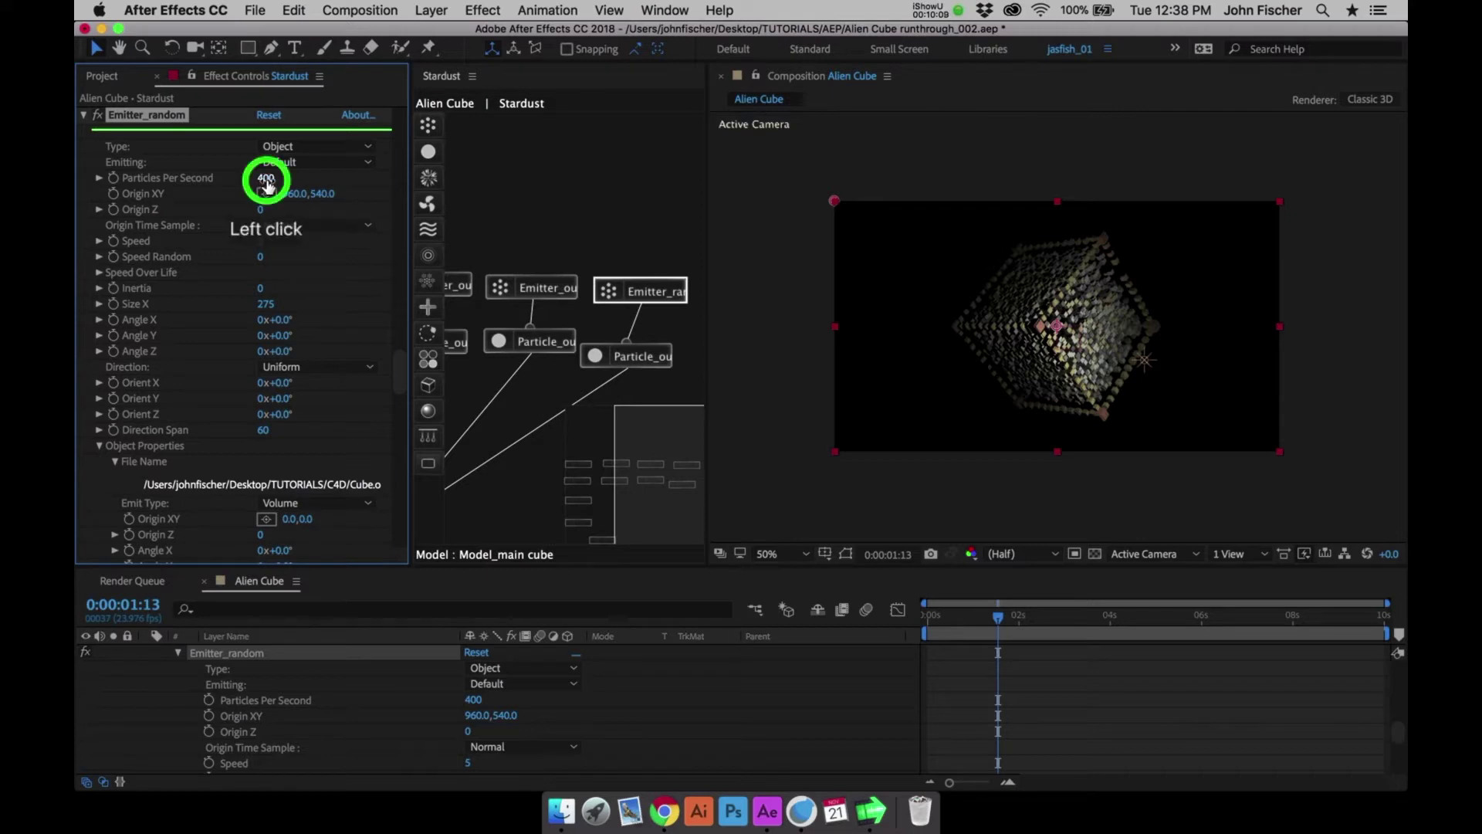
text(1500)
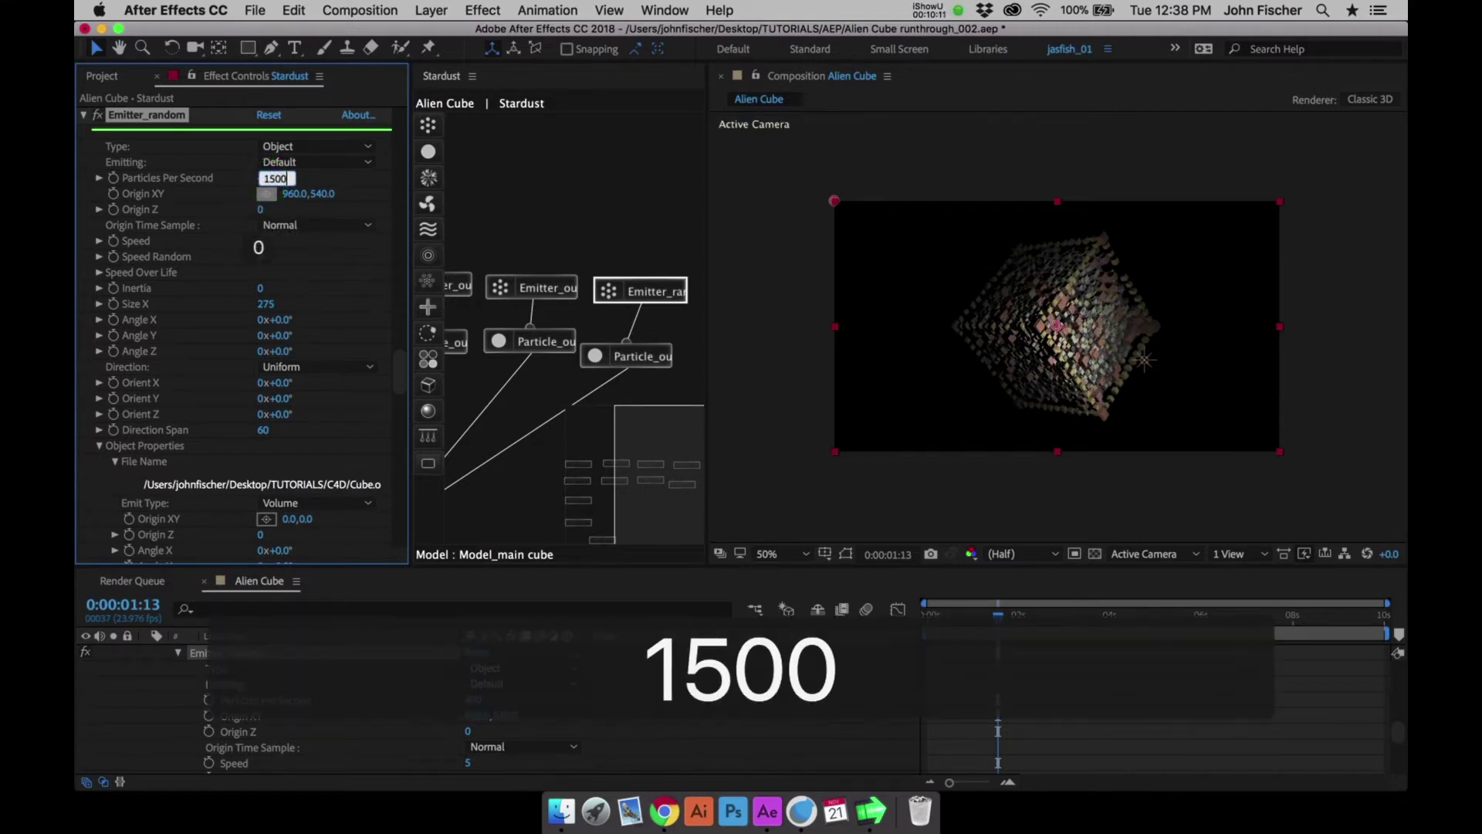
key(Return)
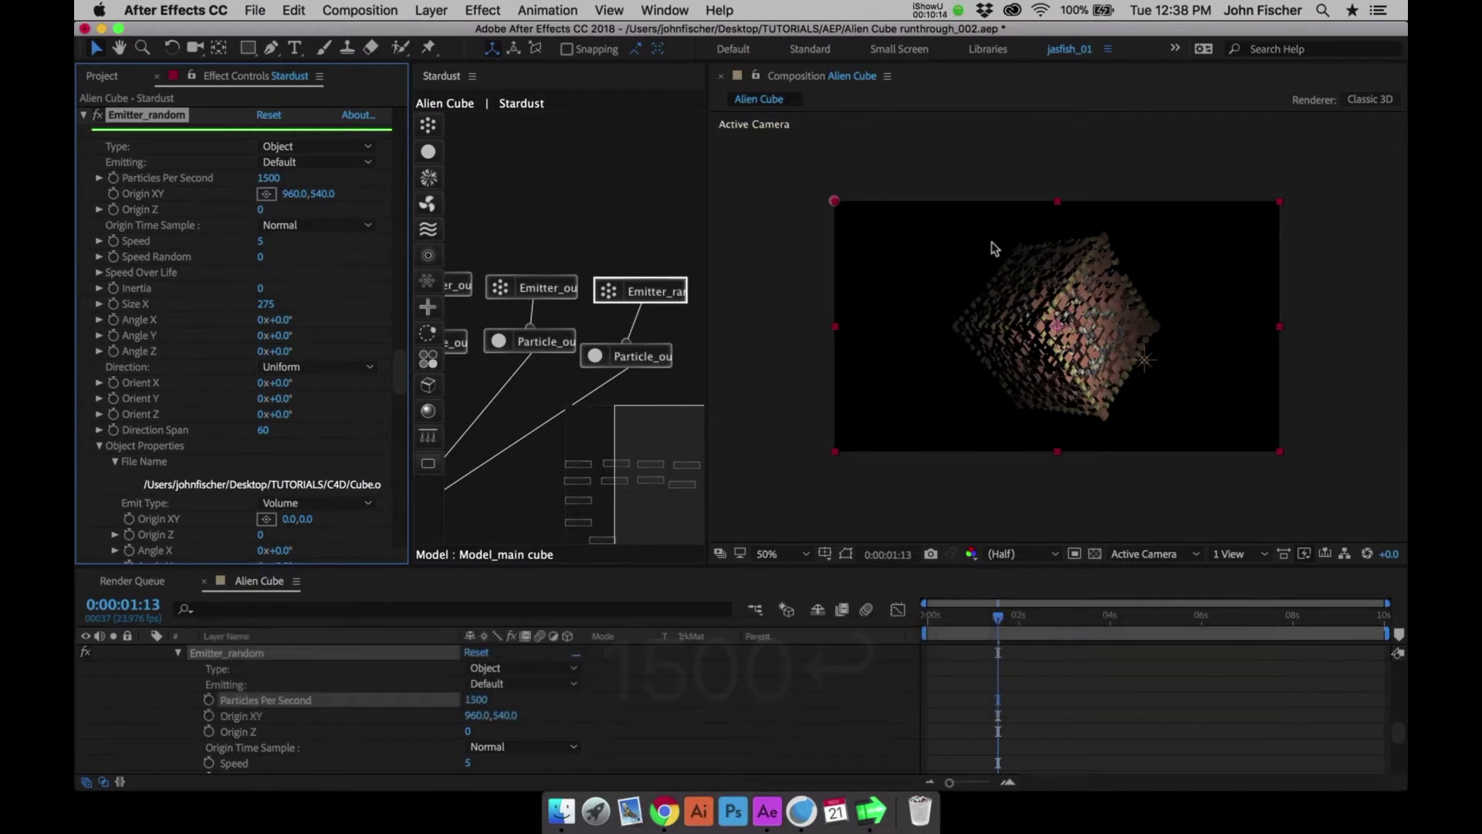
Set the Speed of Emitter_random to 50 and its Size X to 450
click(266, 306)
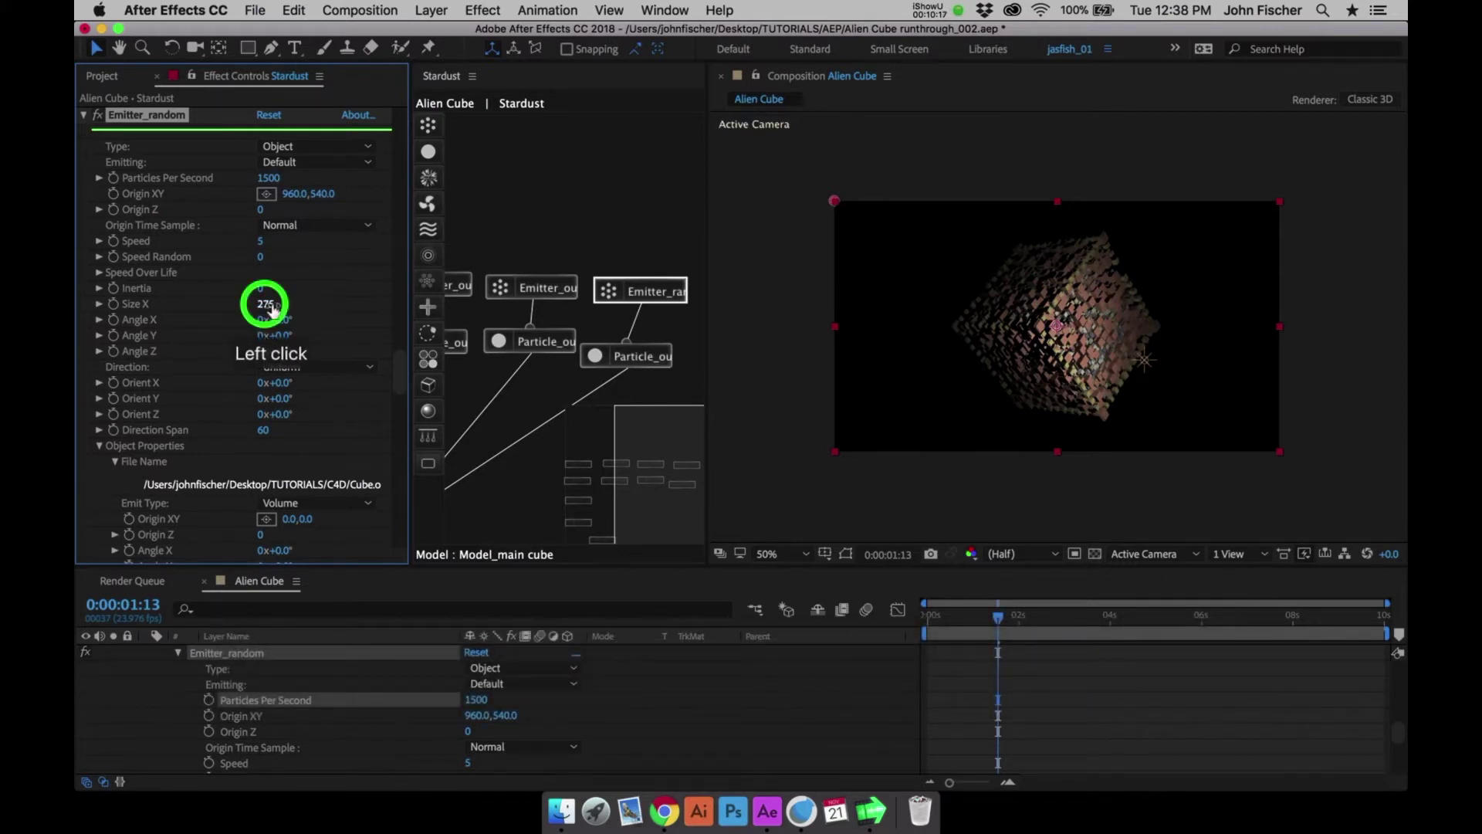
click(260, 243)
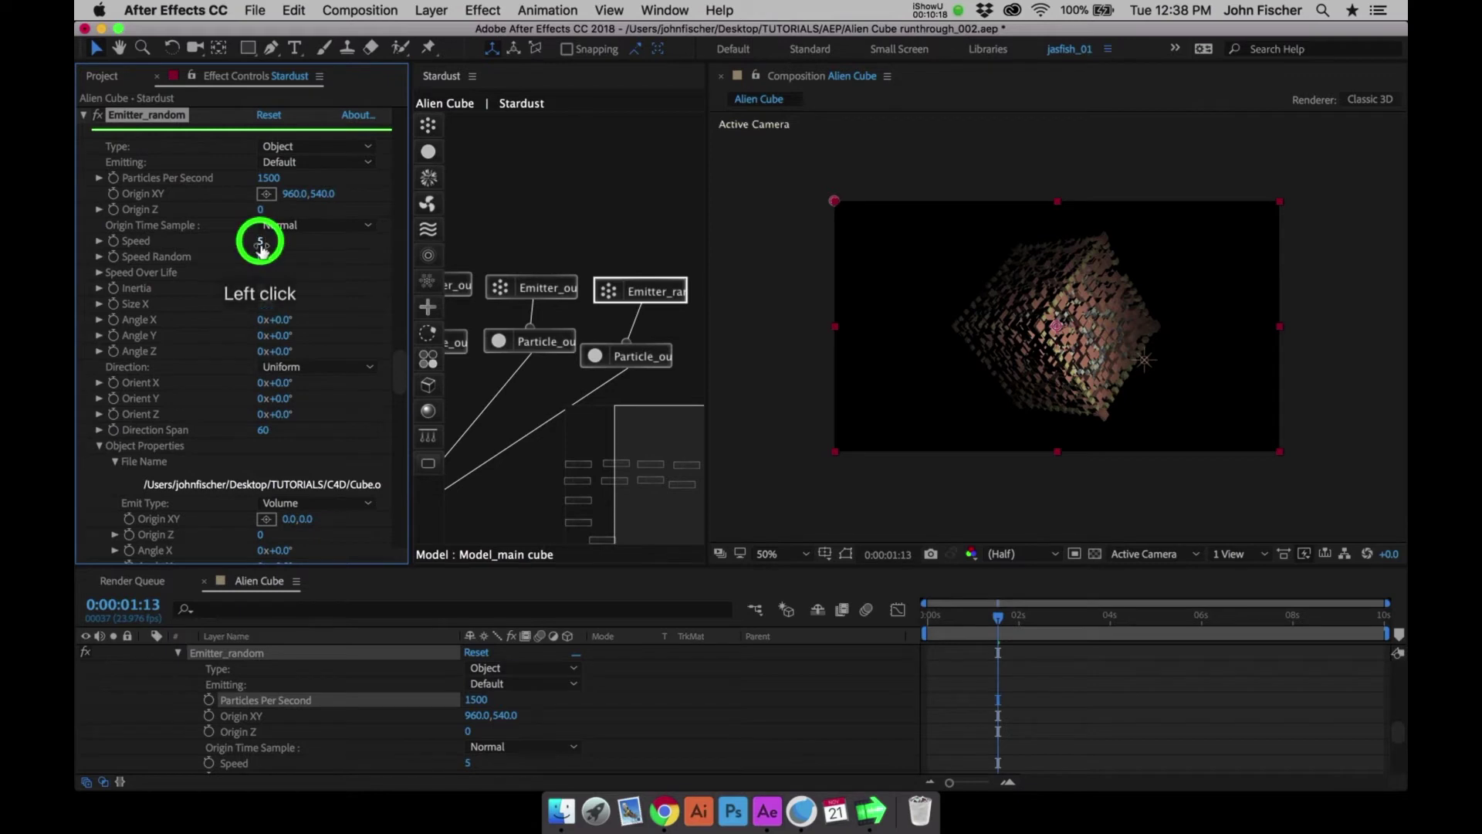
text(50)
key(Return)
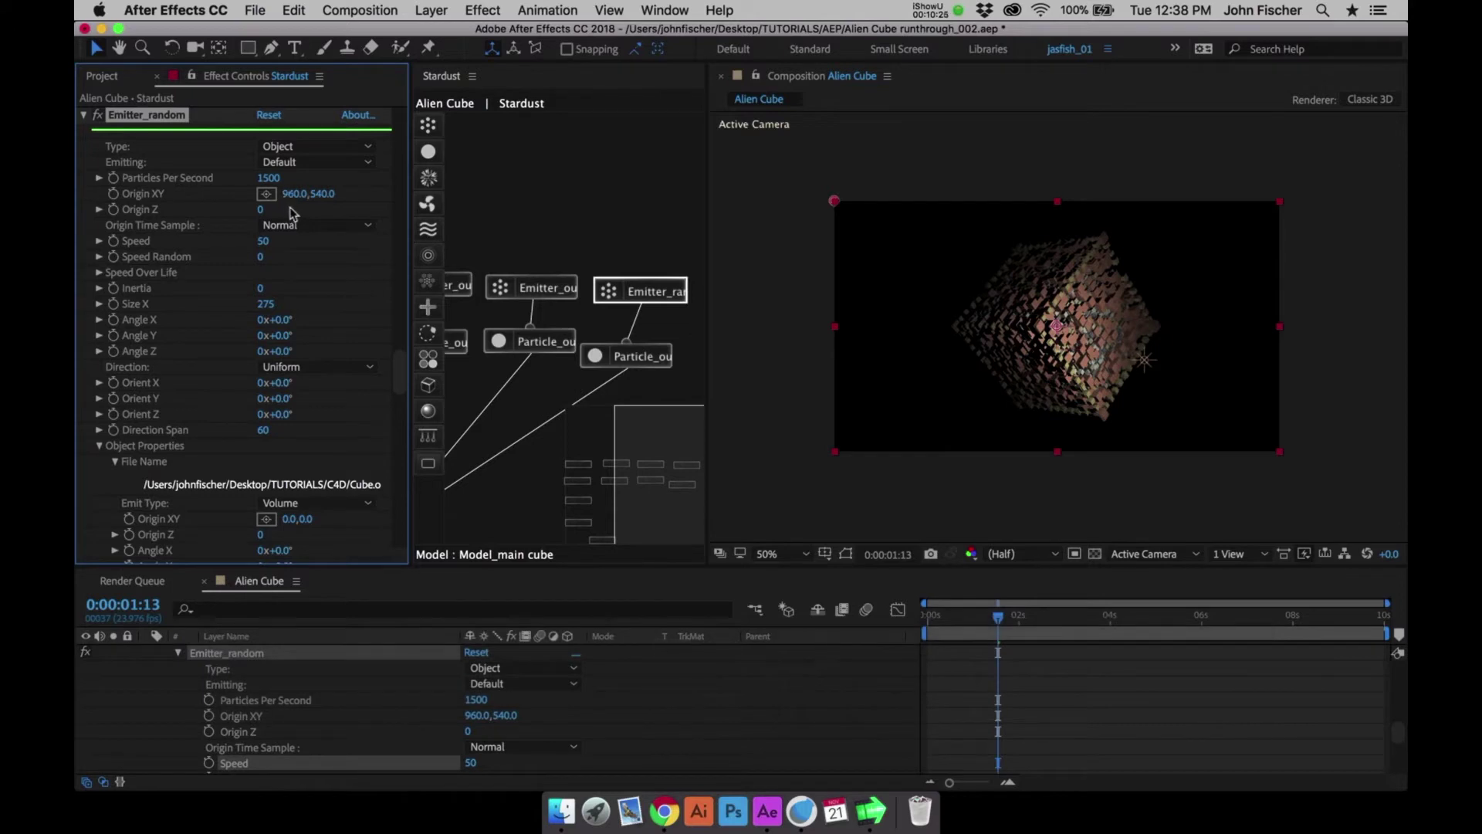
click(265, 306)
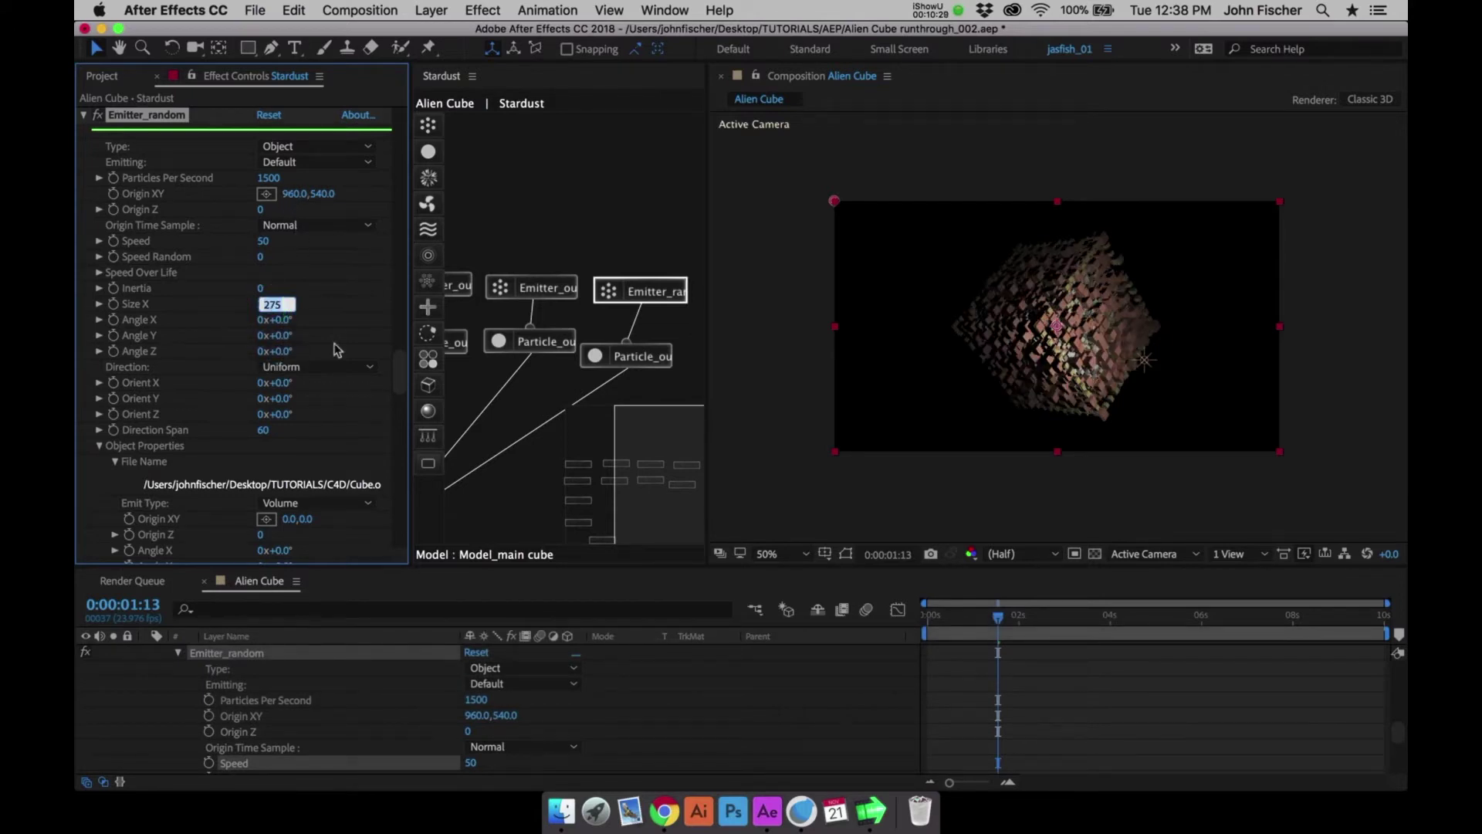
text(450)
key(Return)
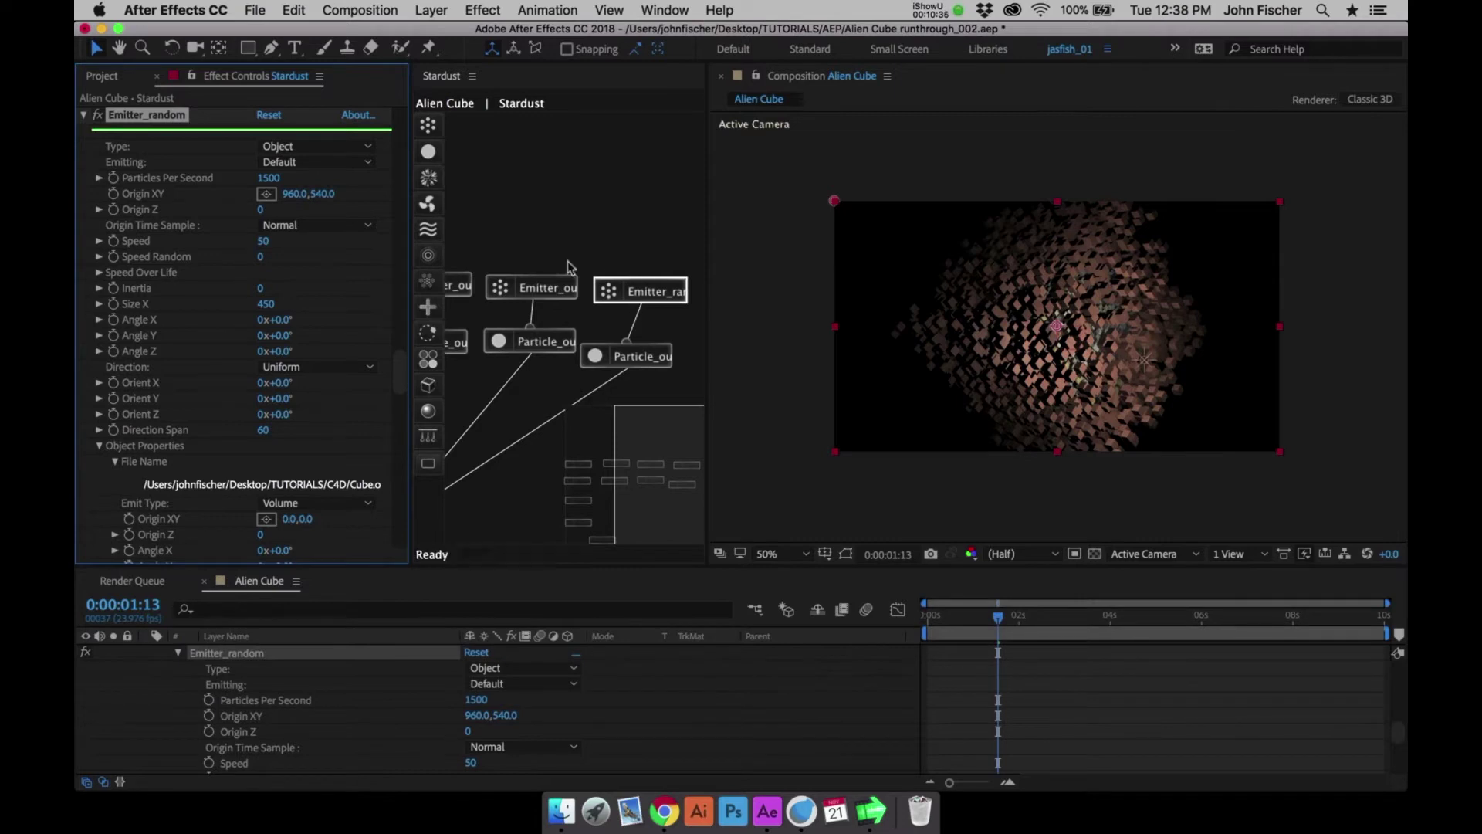
Set the Emitting option of Emitter_random to Once and preview the animation
click(306, 163)
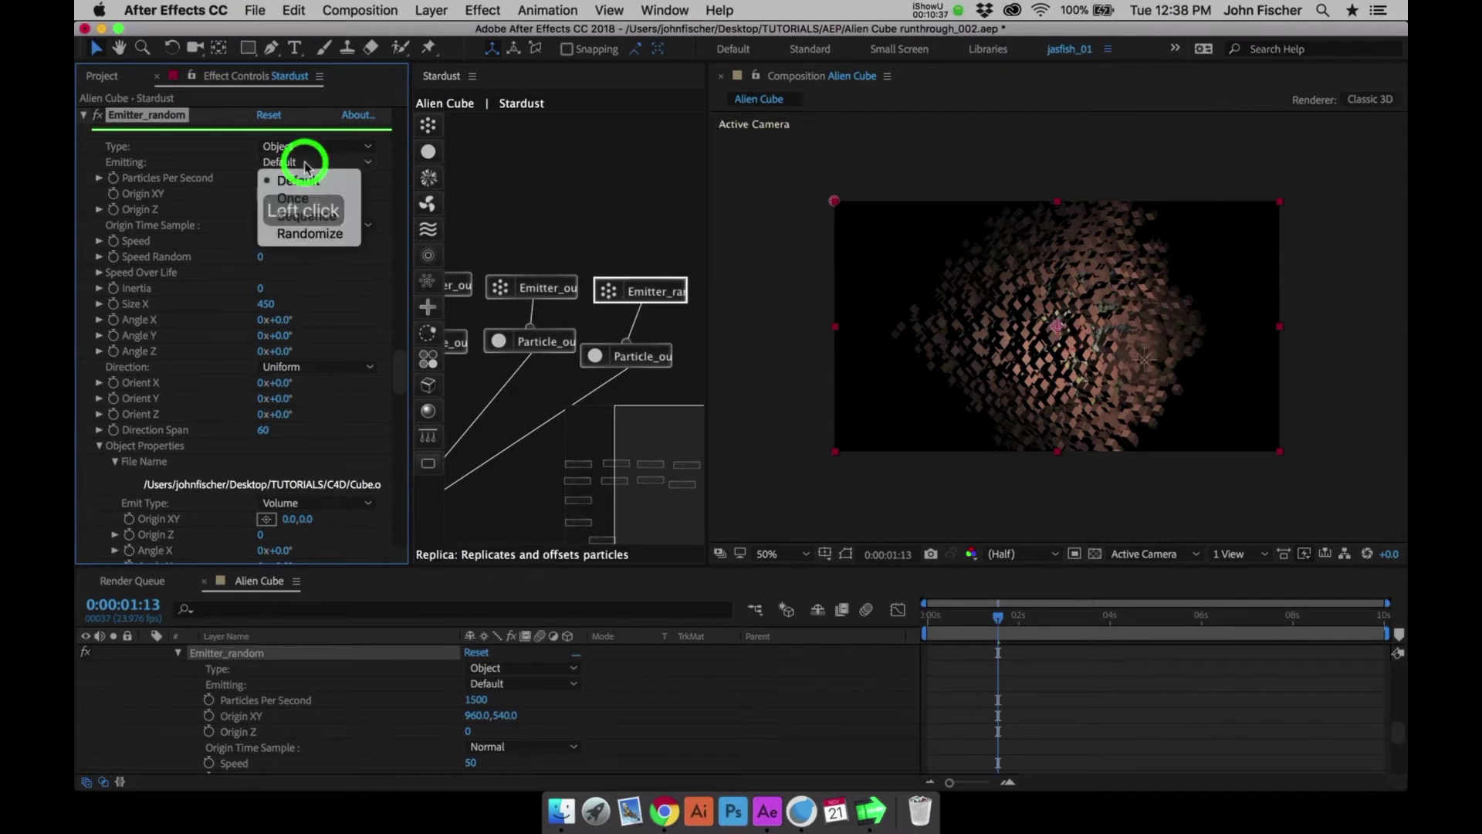
click(308, 197)
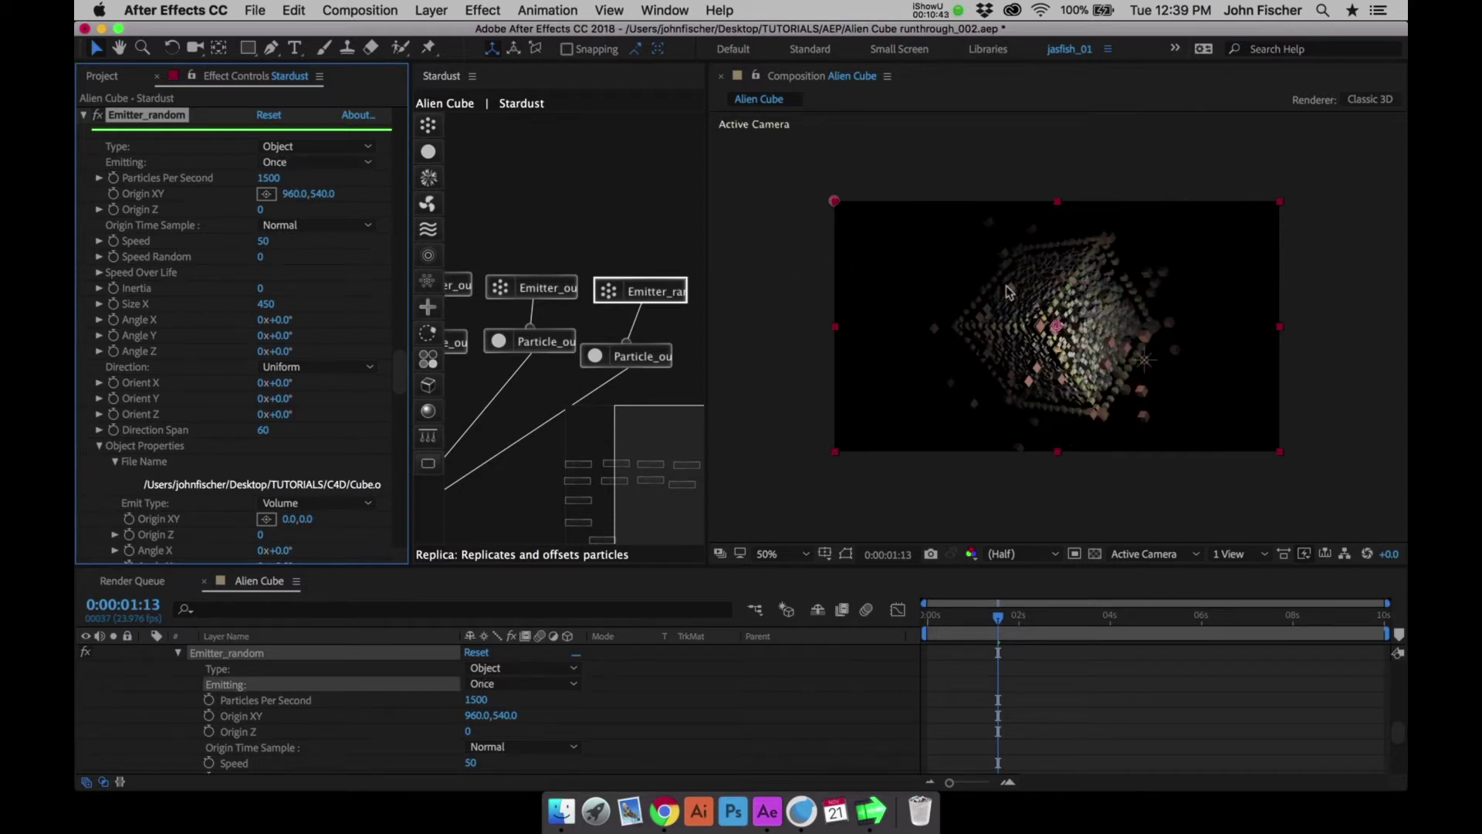
key(ctrl+0)
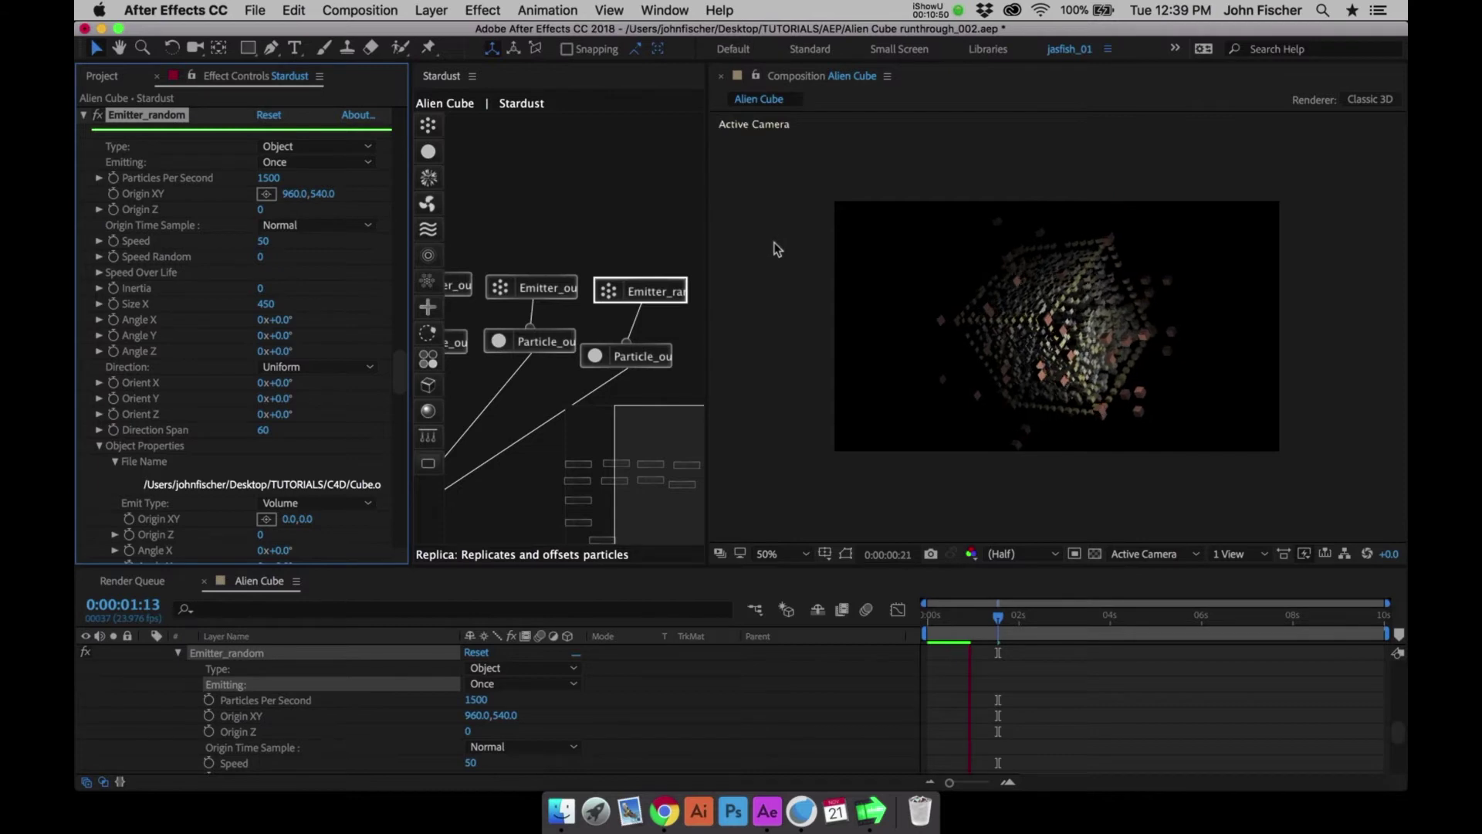
click(1055, 214)
Save the project and collapse the Emitter_random and Particle_outline1 settings
key(super+s)
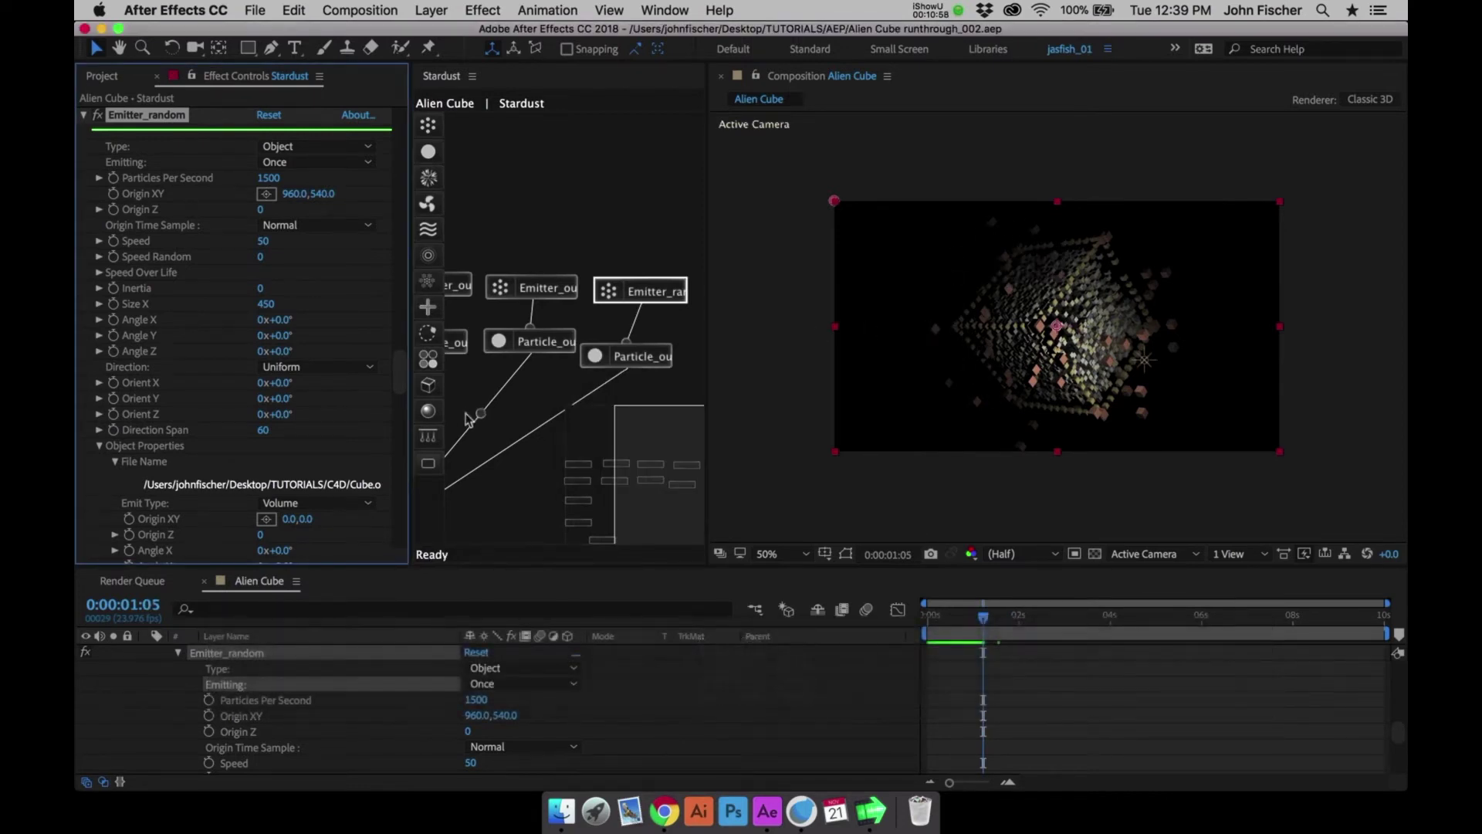
click(84, 115)
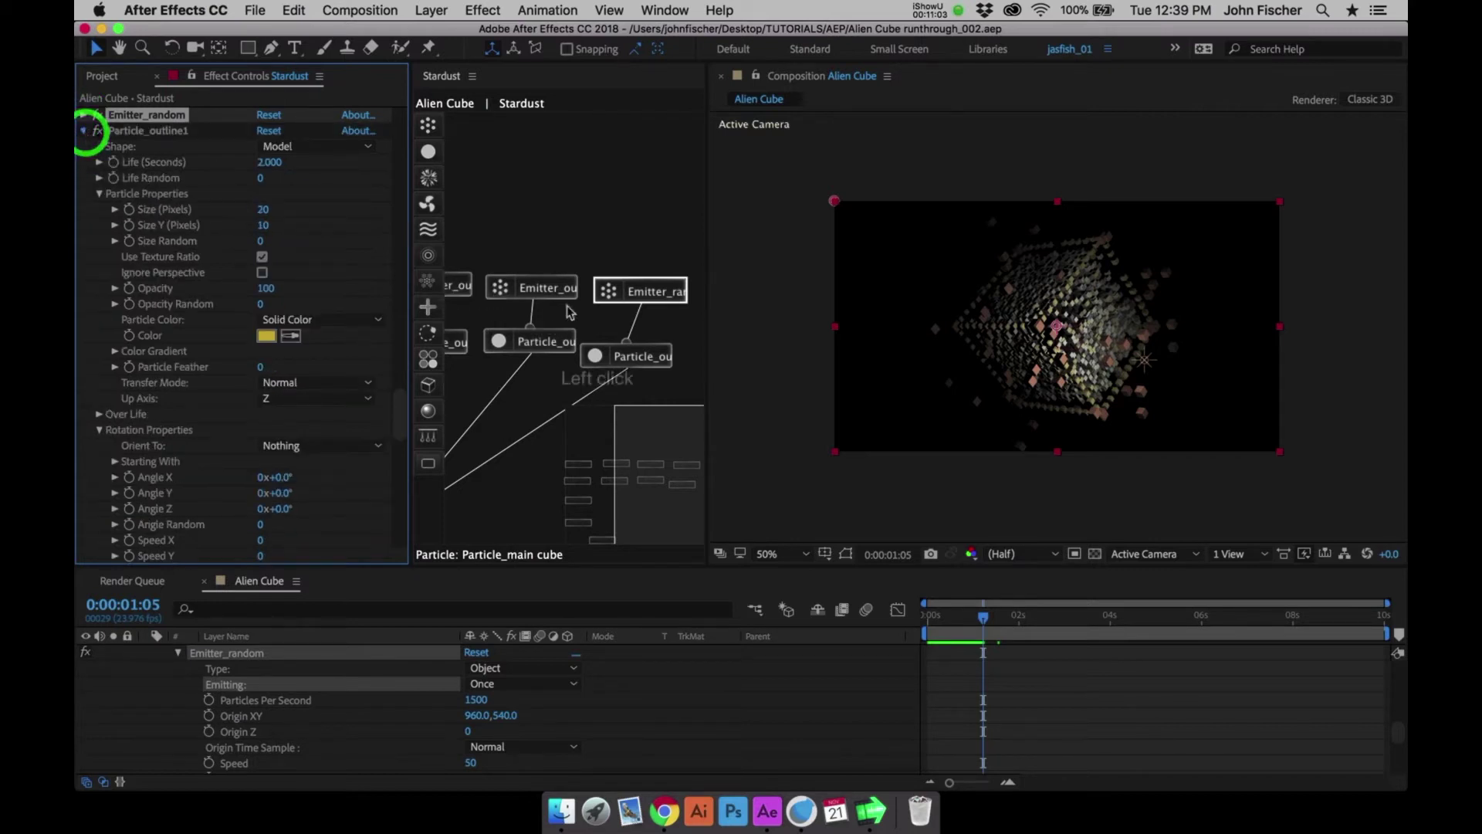
click(84, 131)
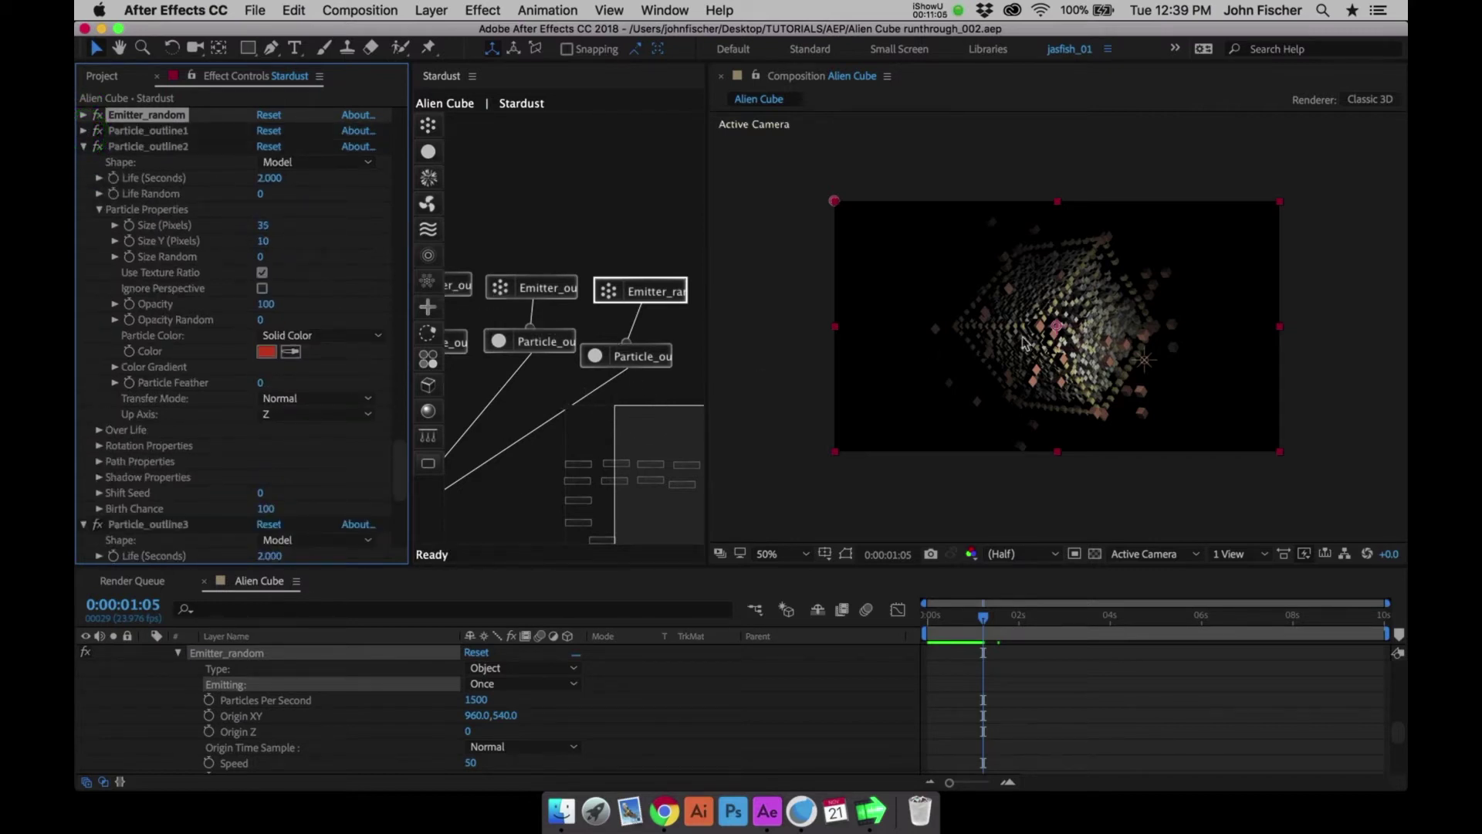
Add a text layer reading STARDUST in the Alien Cube composition, starting from the area beside the cube
key(super+t)
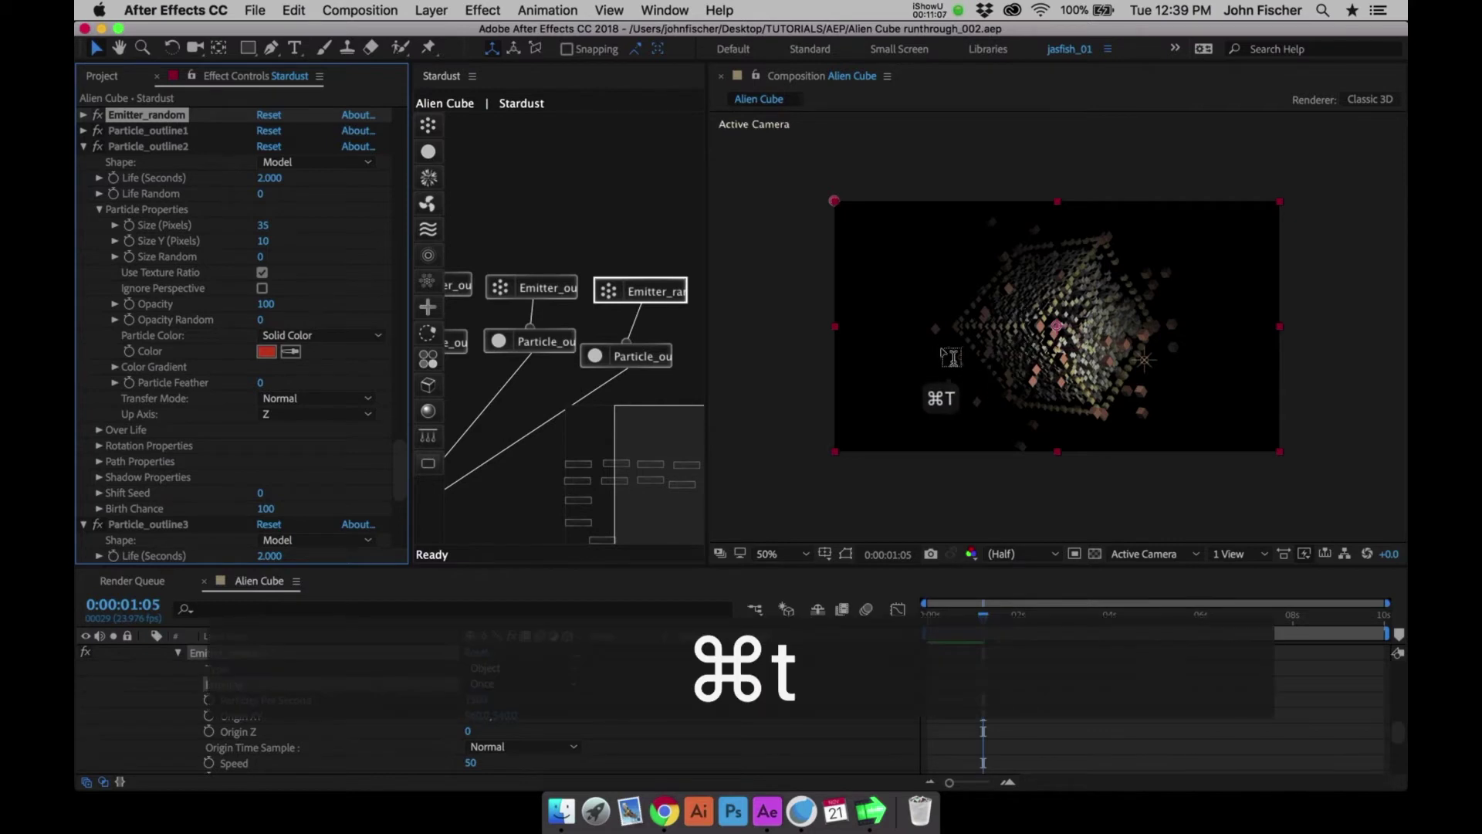
click(707, 323)
text(S)
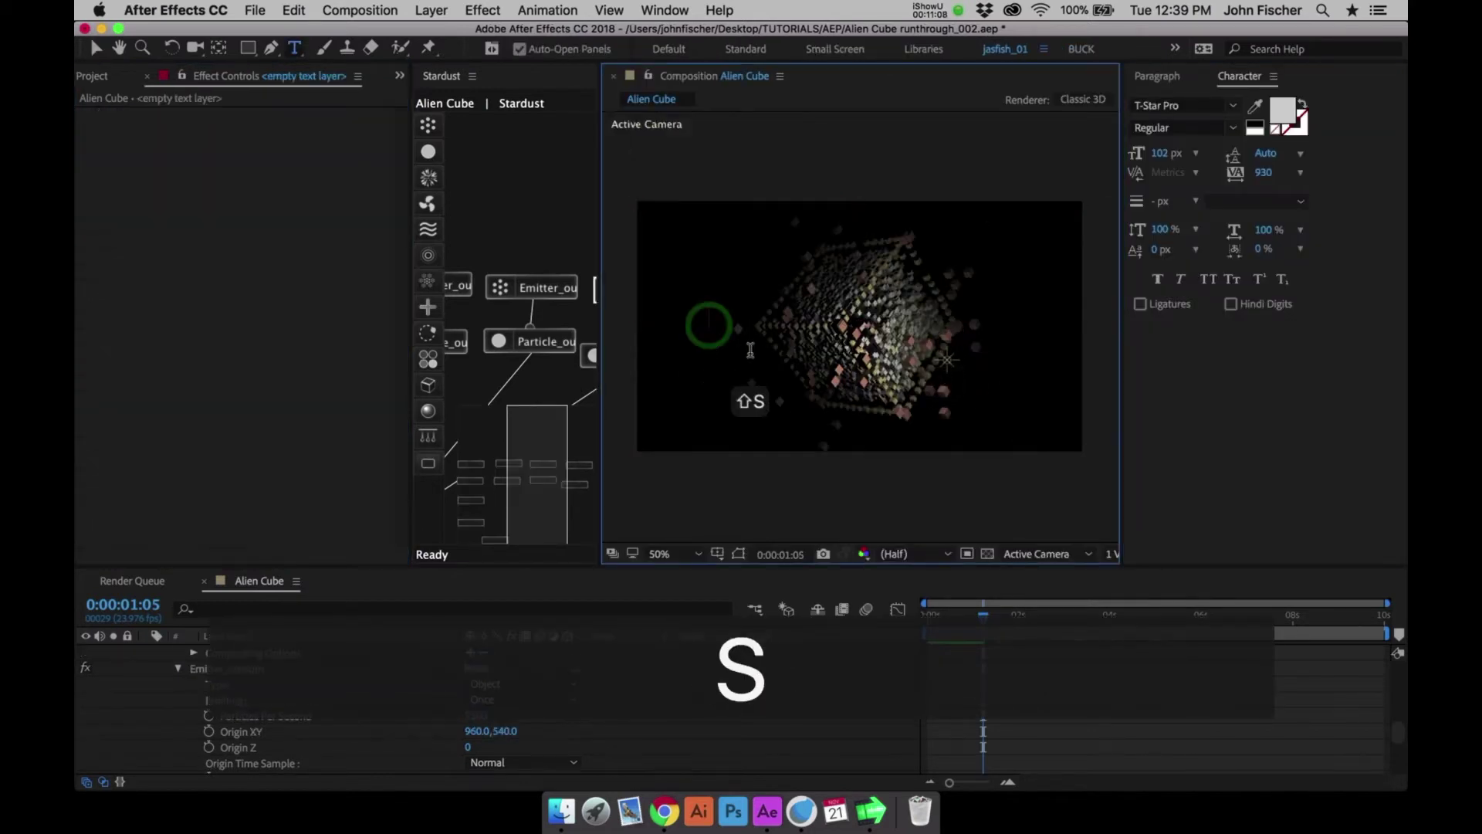
text(TARDUST)
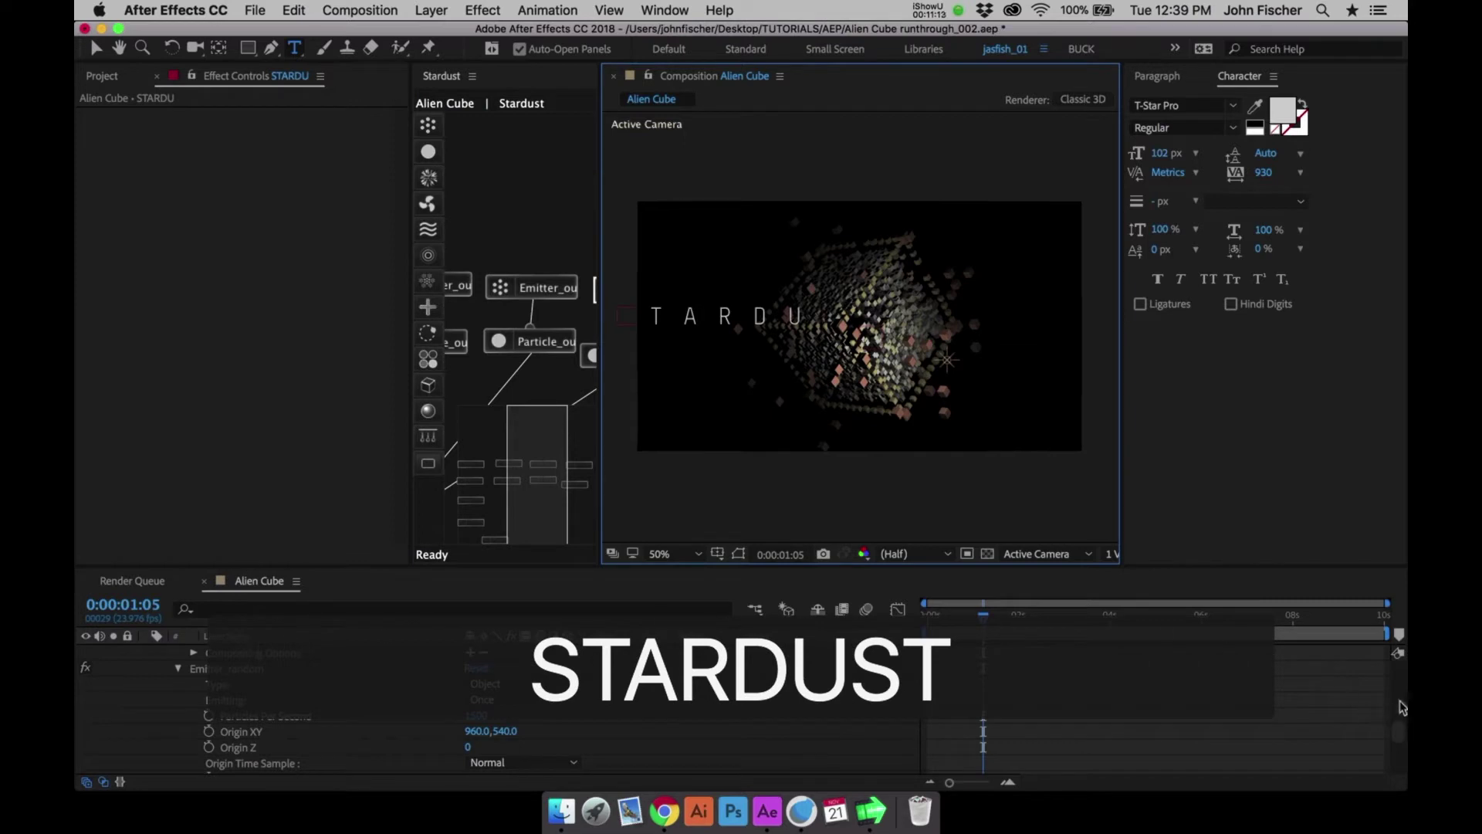
Reduce the Stardust layer to its keyframed properties in the timeline and move the STARDUST text across the cube near the frame's middle
click(1399, 727)
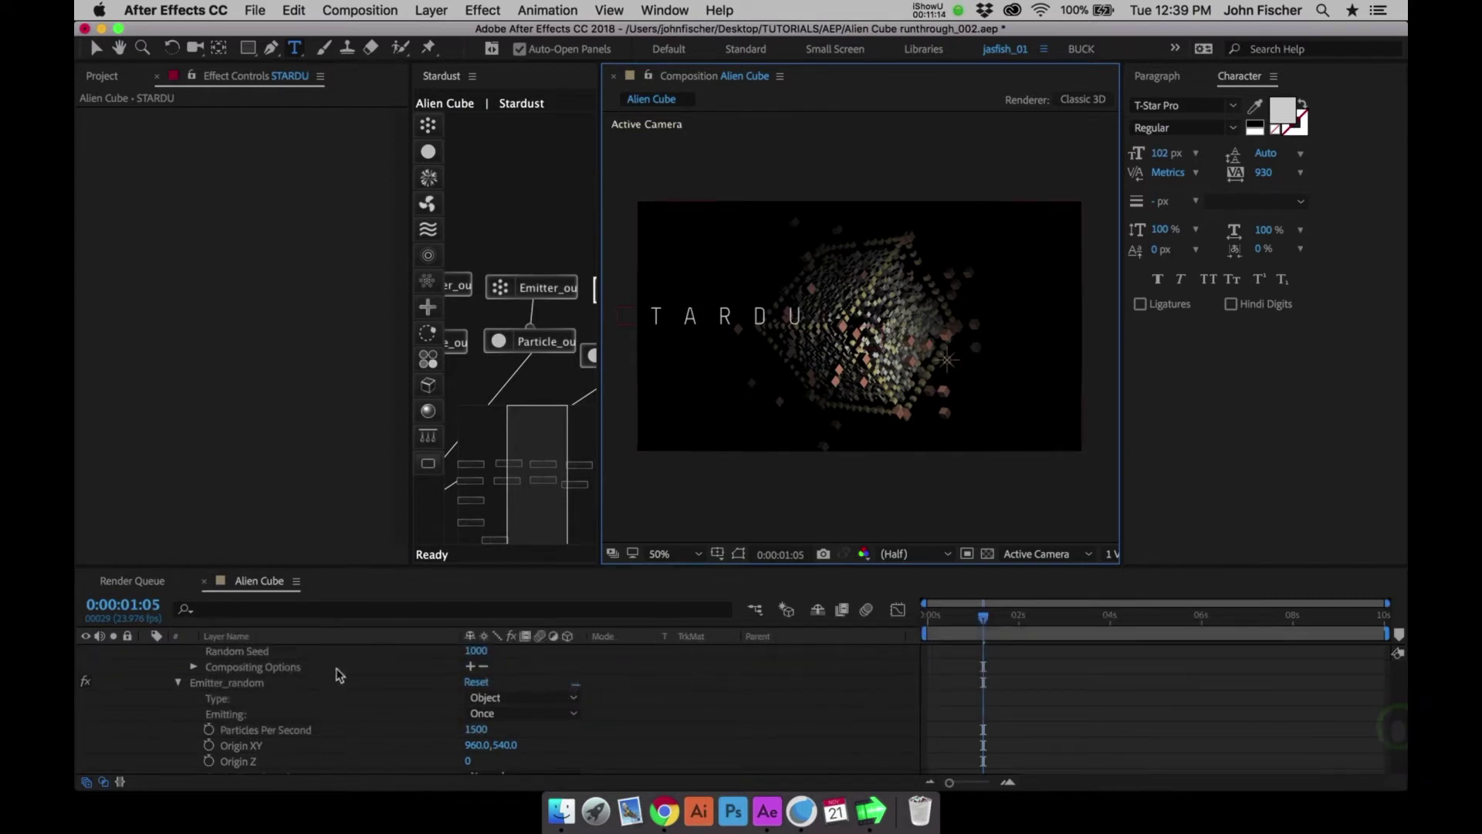
click(334, 743)
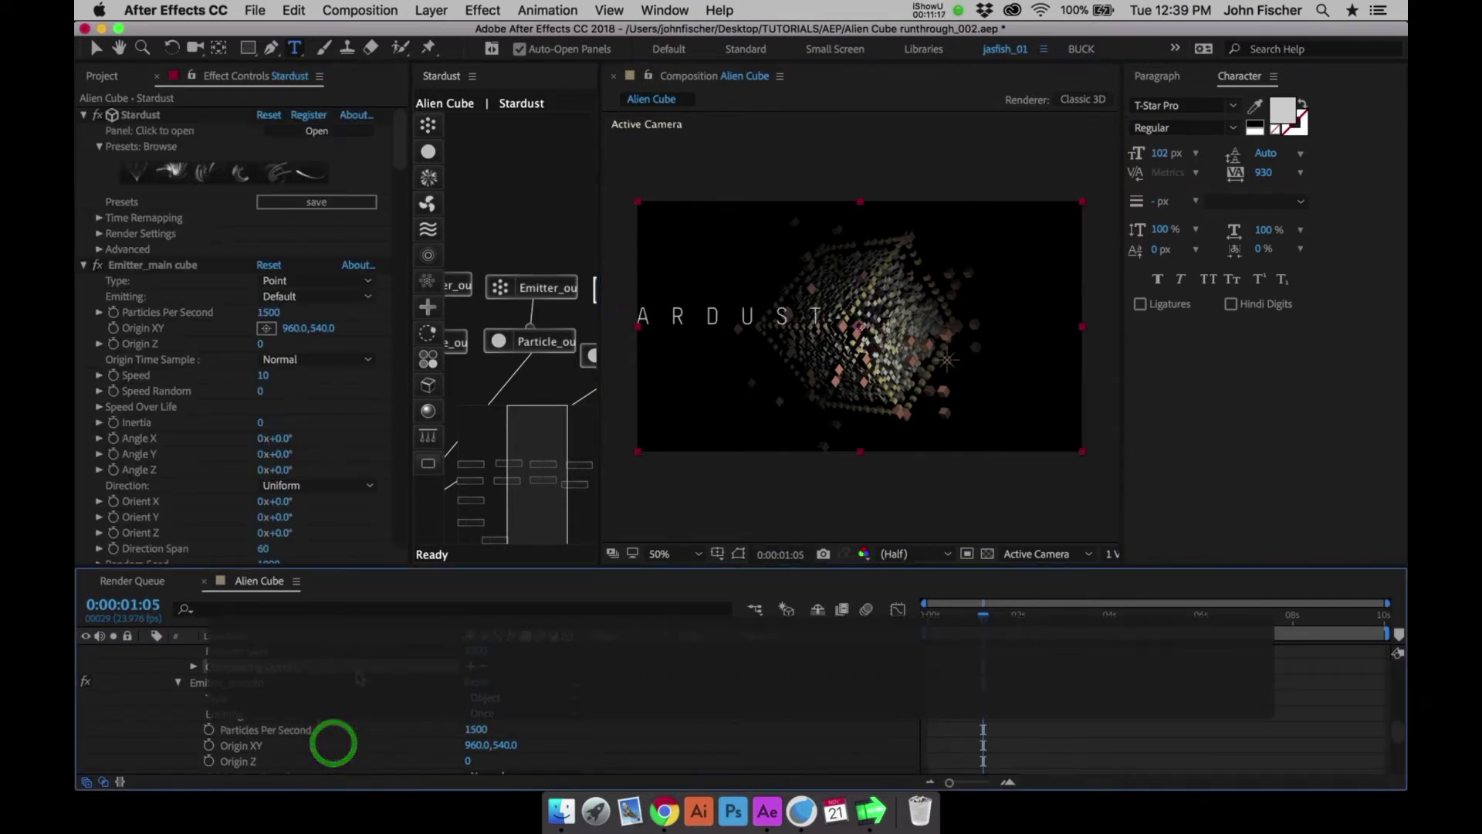
key(y)
drag(310, 661, 315, 766)
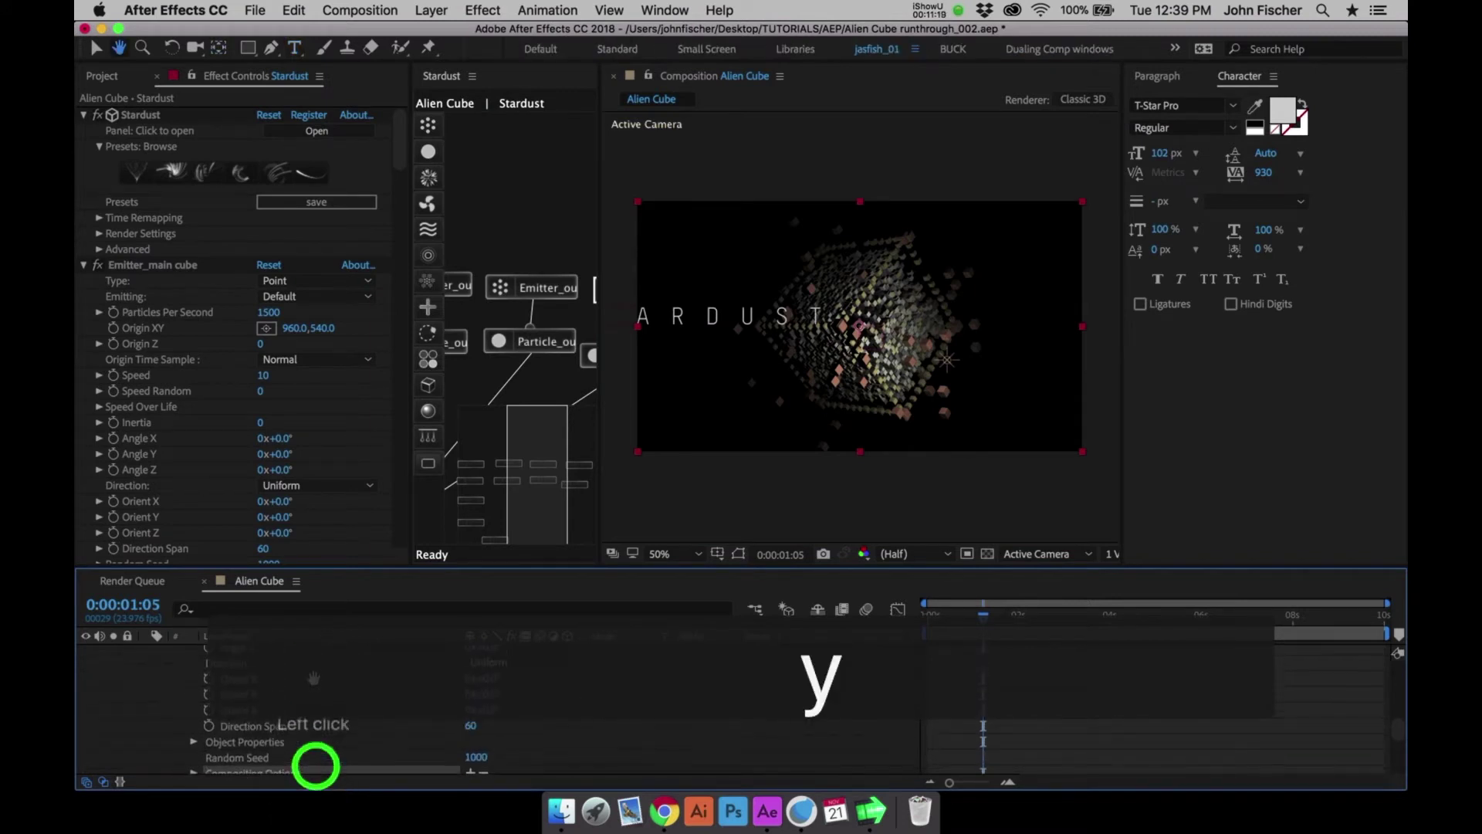
key(u)
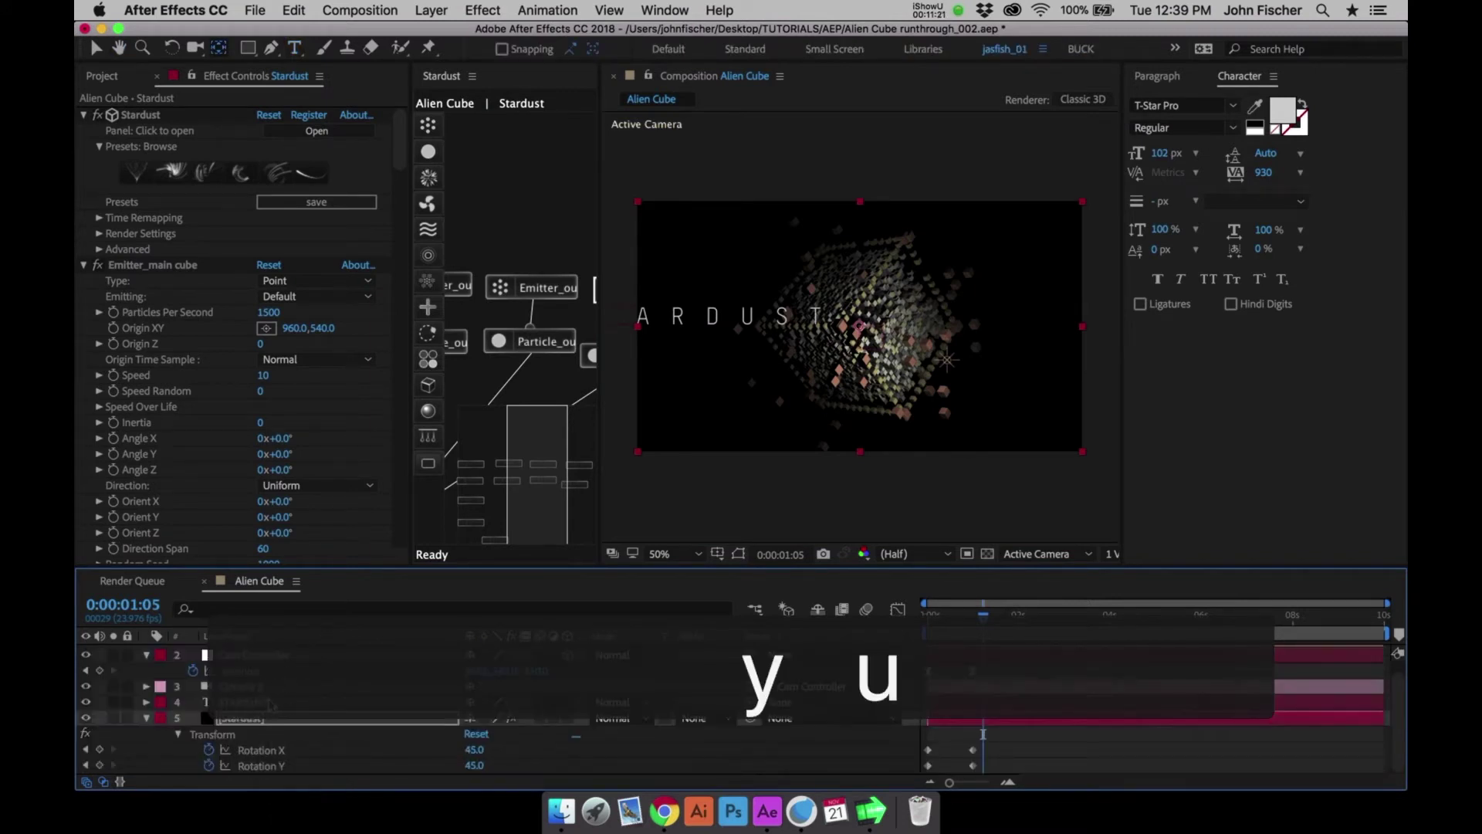
click(267, 703)
key(v)
click(900, 314)
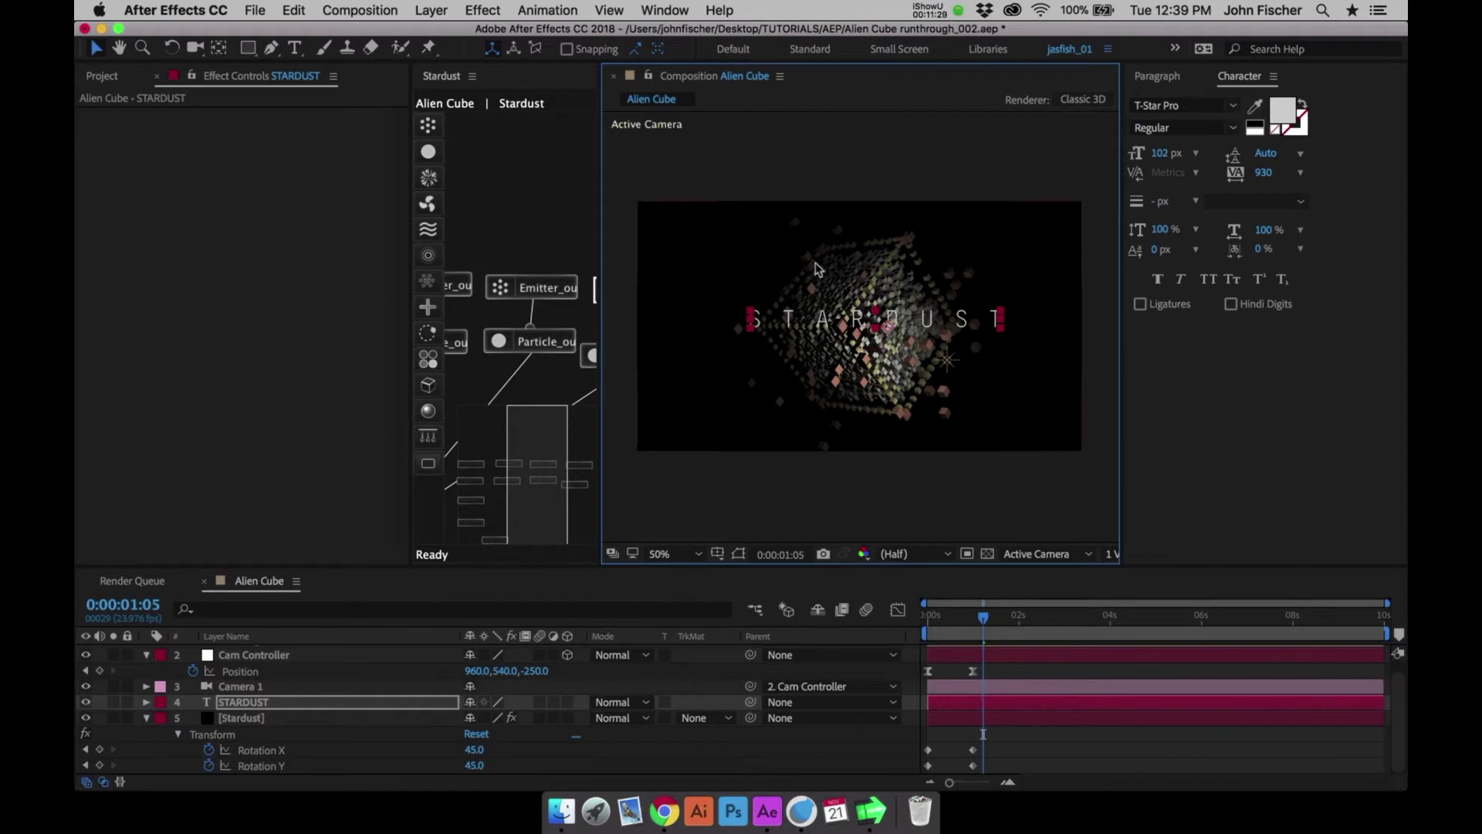
Centre the STARDUST text horizontally and vertically in the composition and close the alignment and text formatting settings
click(665, 10)
click(688, 139)
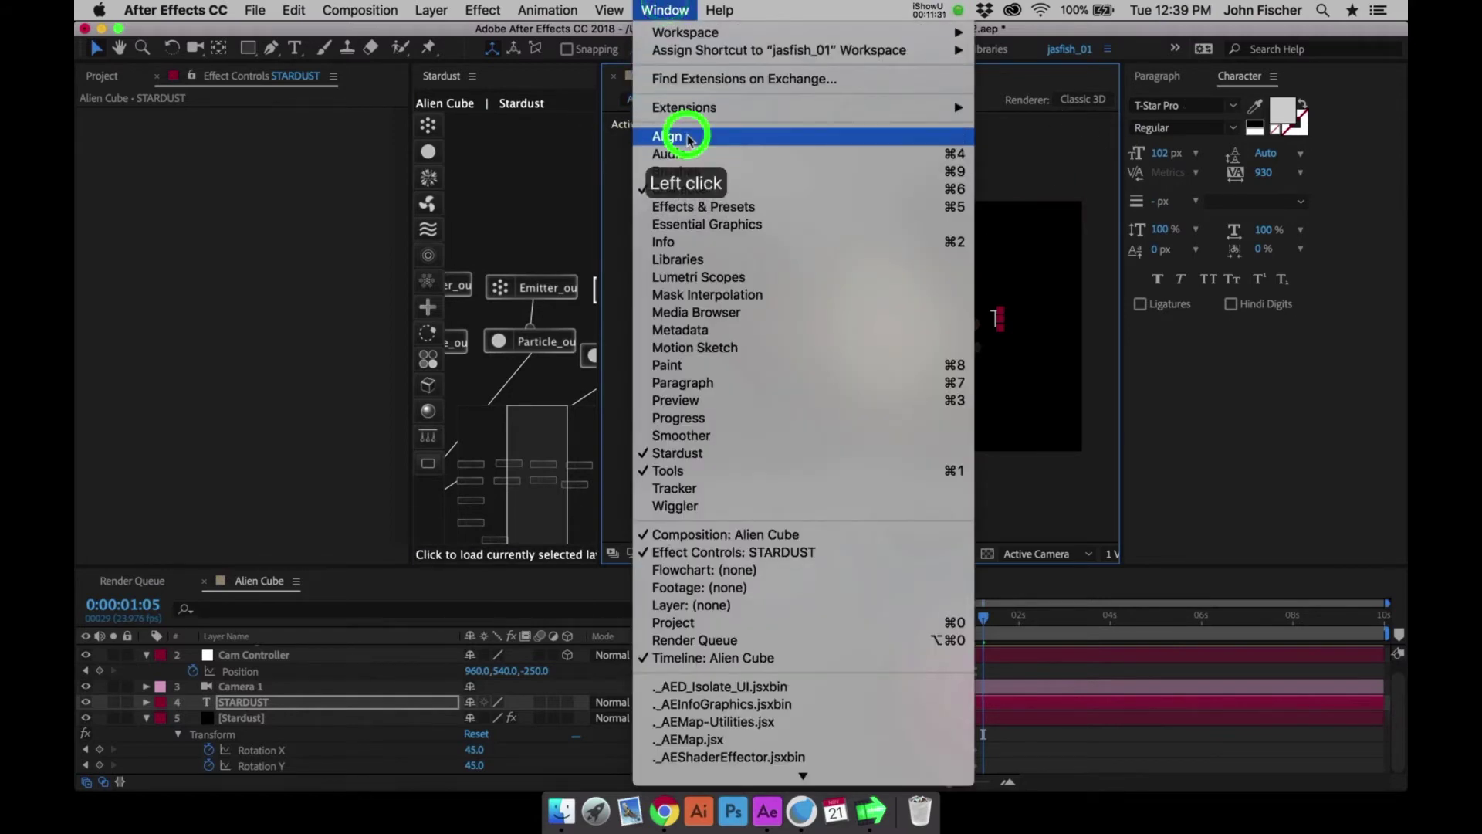
click(1174, 123)
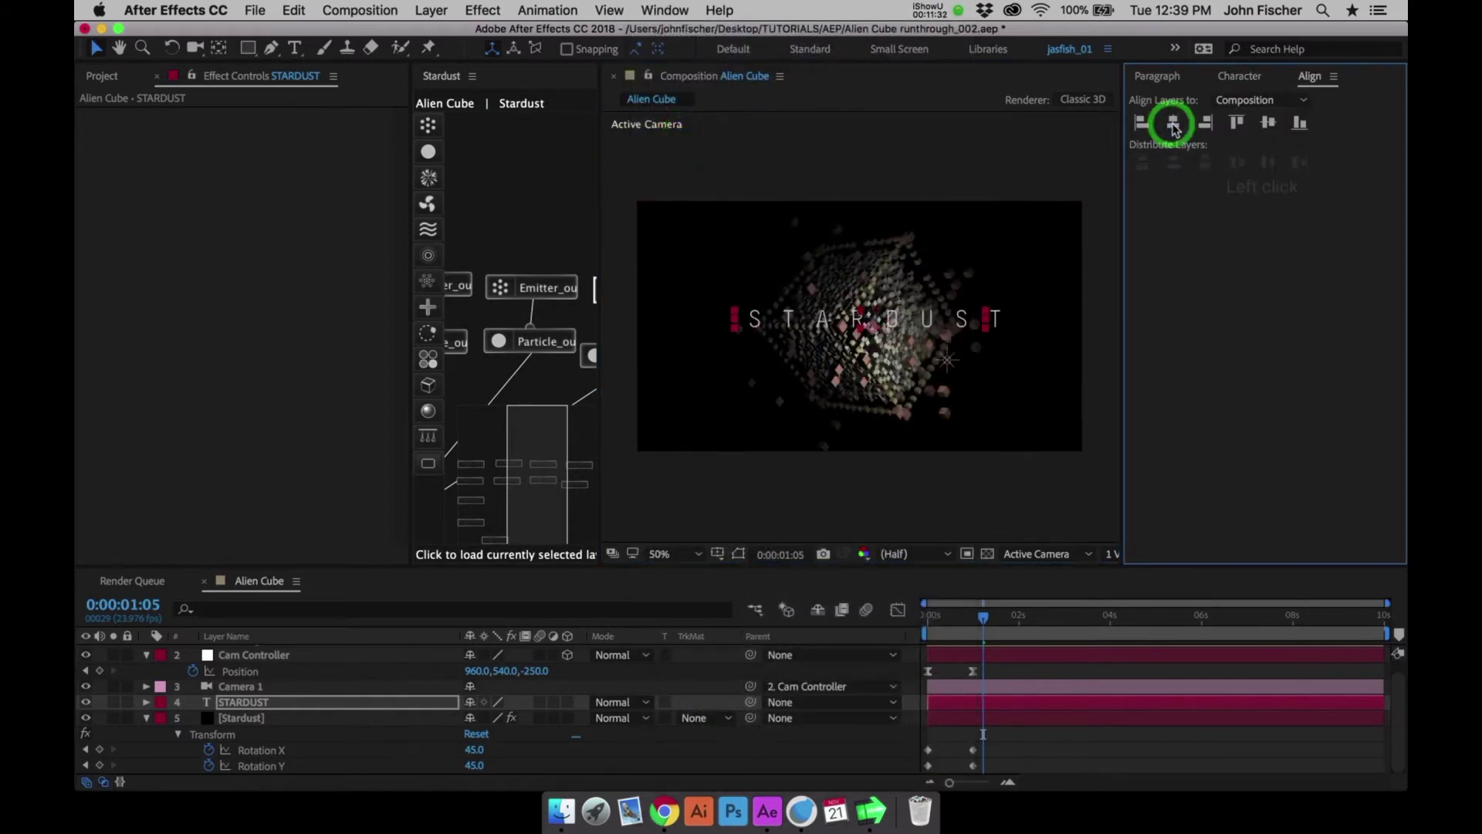
click(1268, 122)
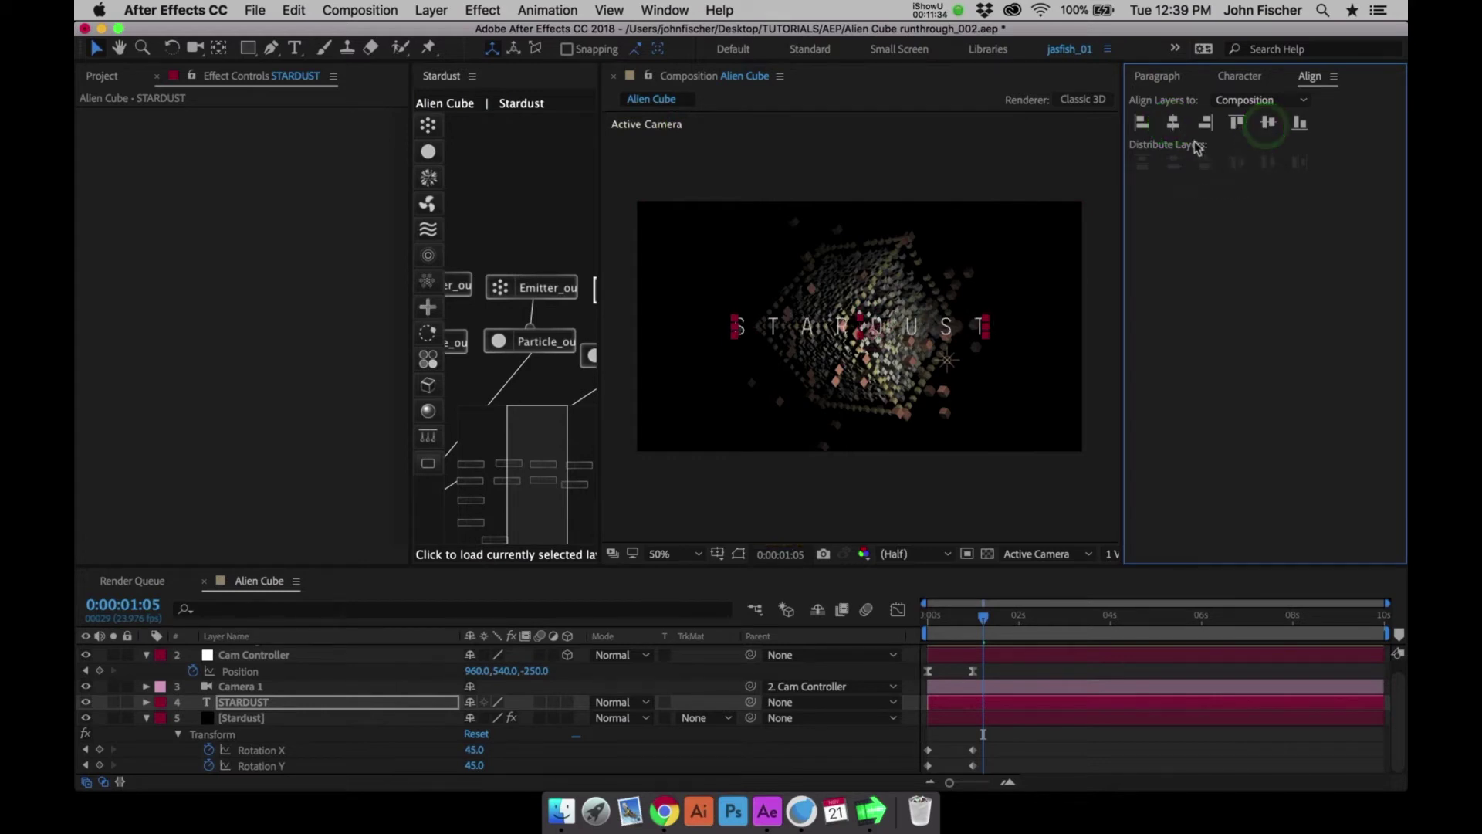
key(super+w)
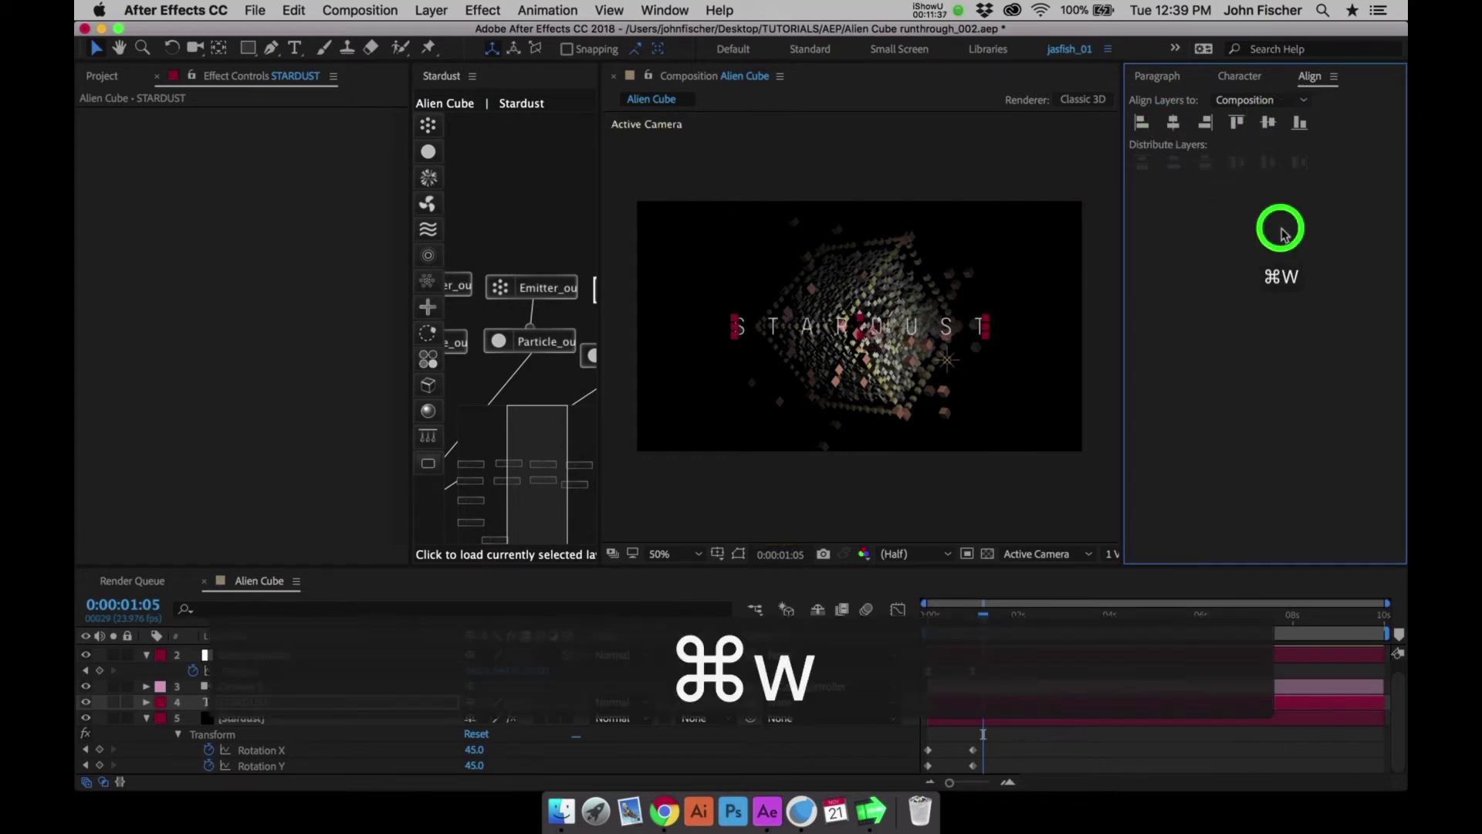
key(super+w)
key(super+w)
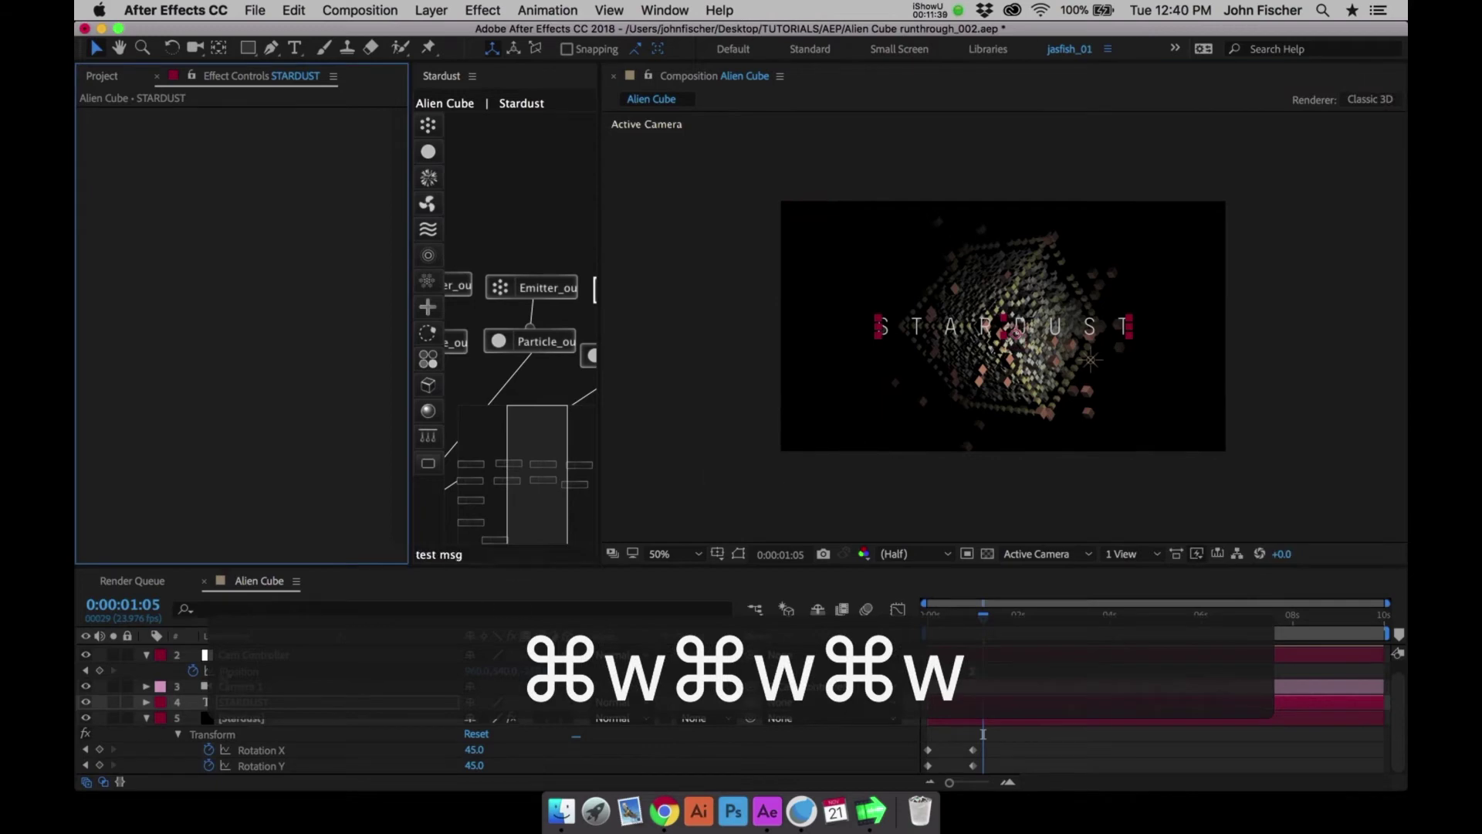
Hide the STARDUST text layer and place it below the Stardust layer in the layer stack
click(86, 702)
click(145, 717)
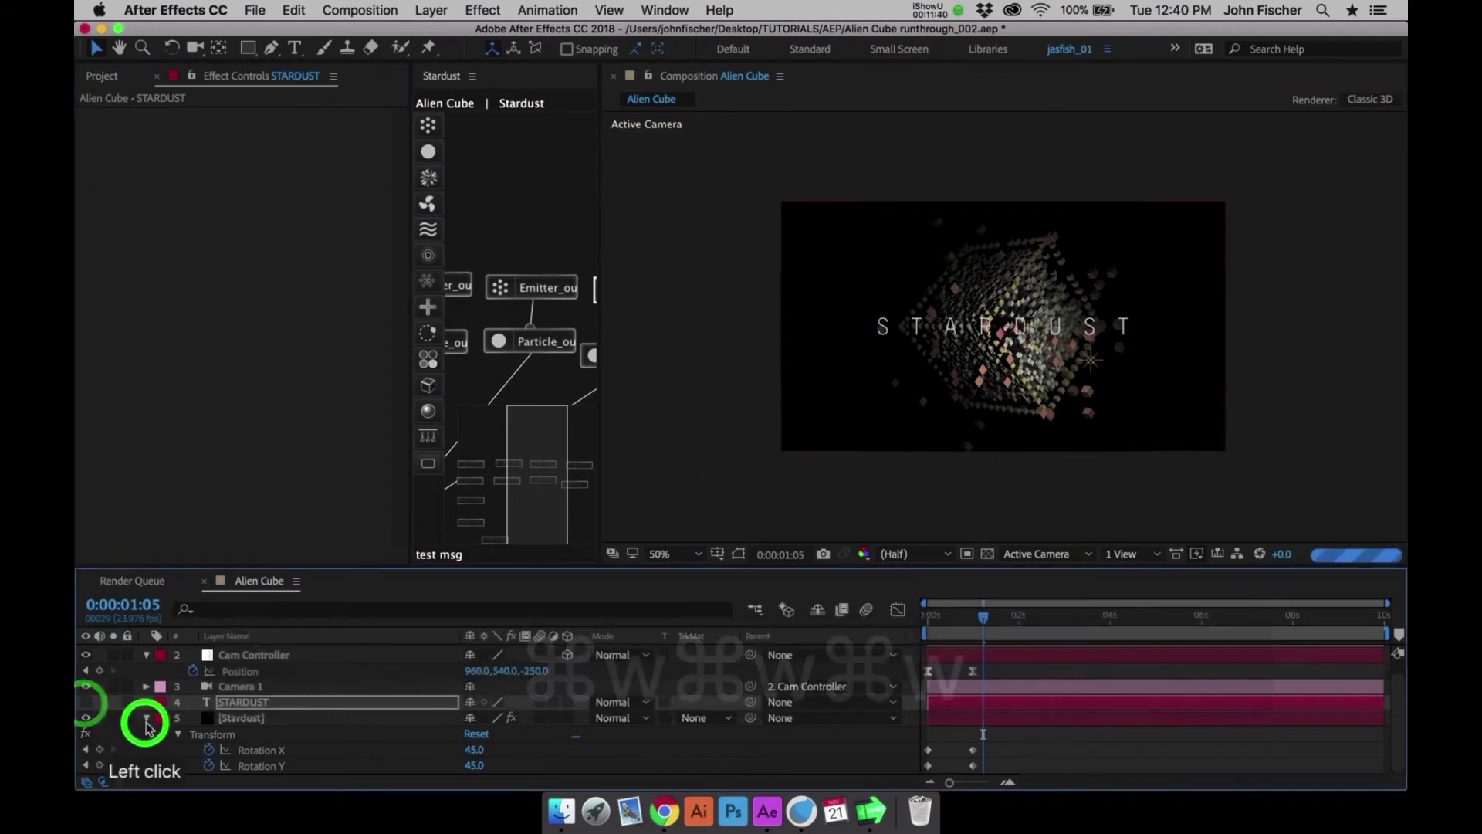
click(237, 748)
drag(237, 748, 235, 744)
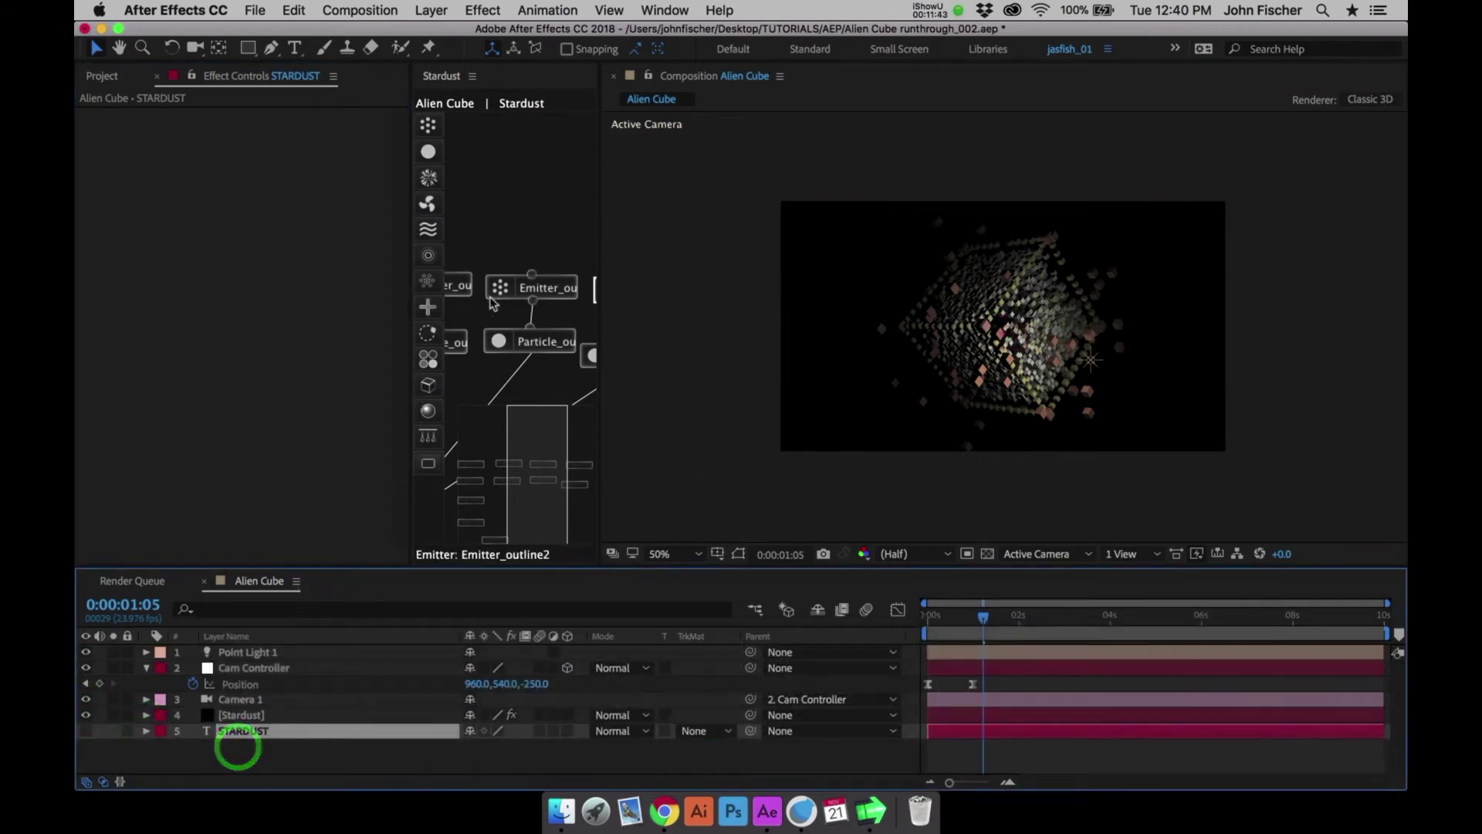
click(237, 717)
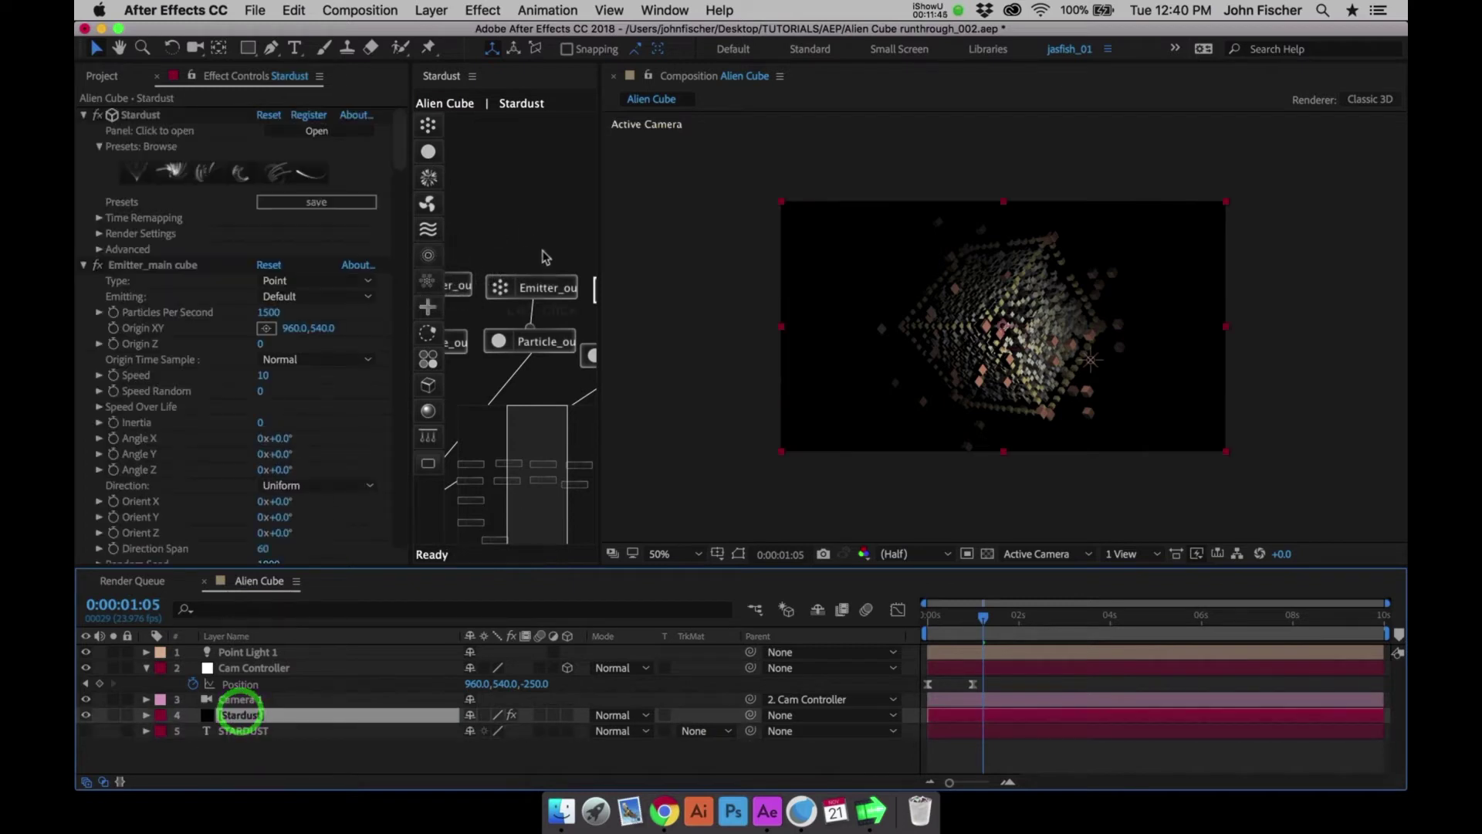
click(274, 731)
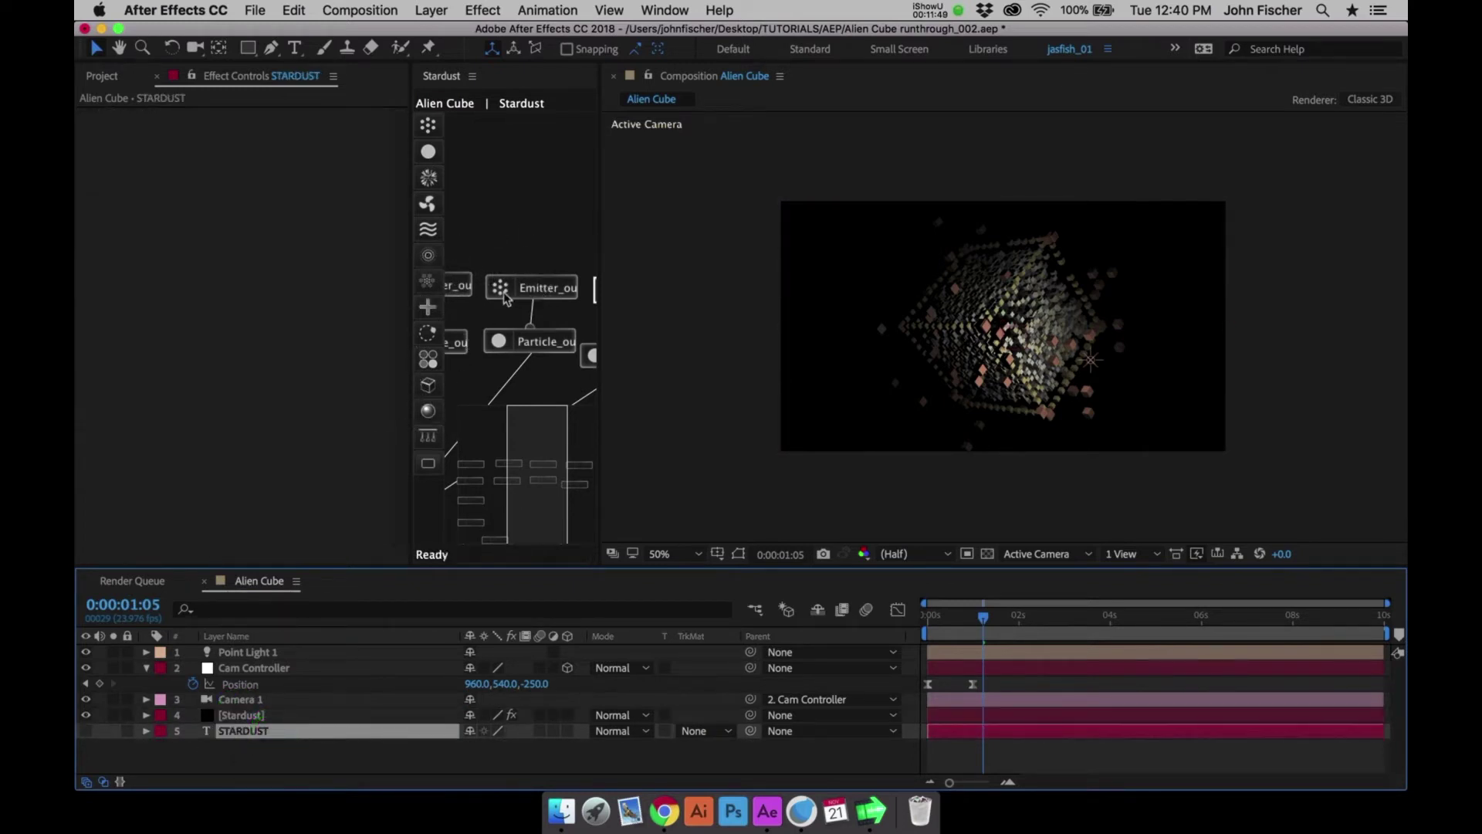
Add a new emitter node above the existing nodes in the Stardust graph and rename it Emitter_type
click(570, 426)
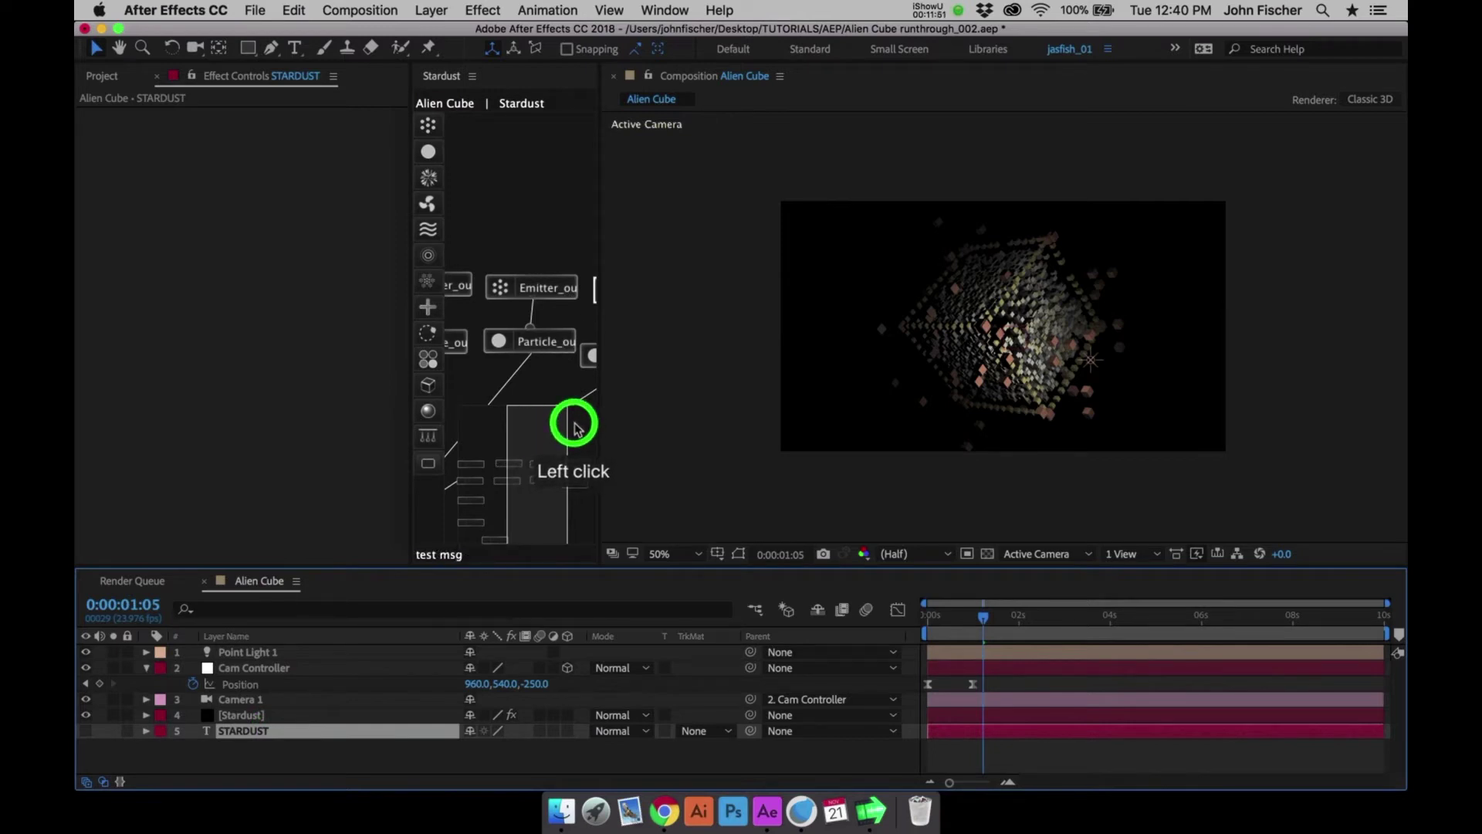
click(576, 424)
click(427, 125)
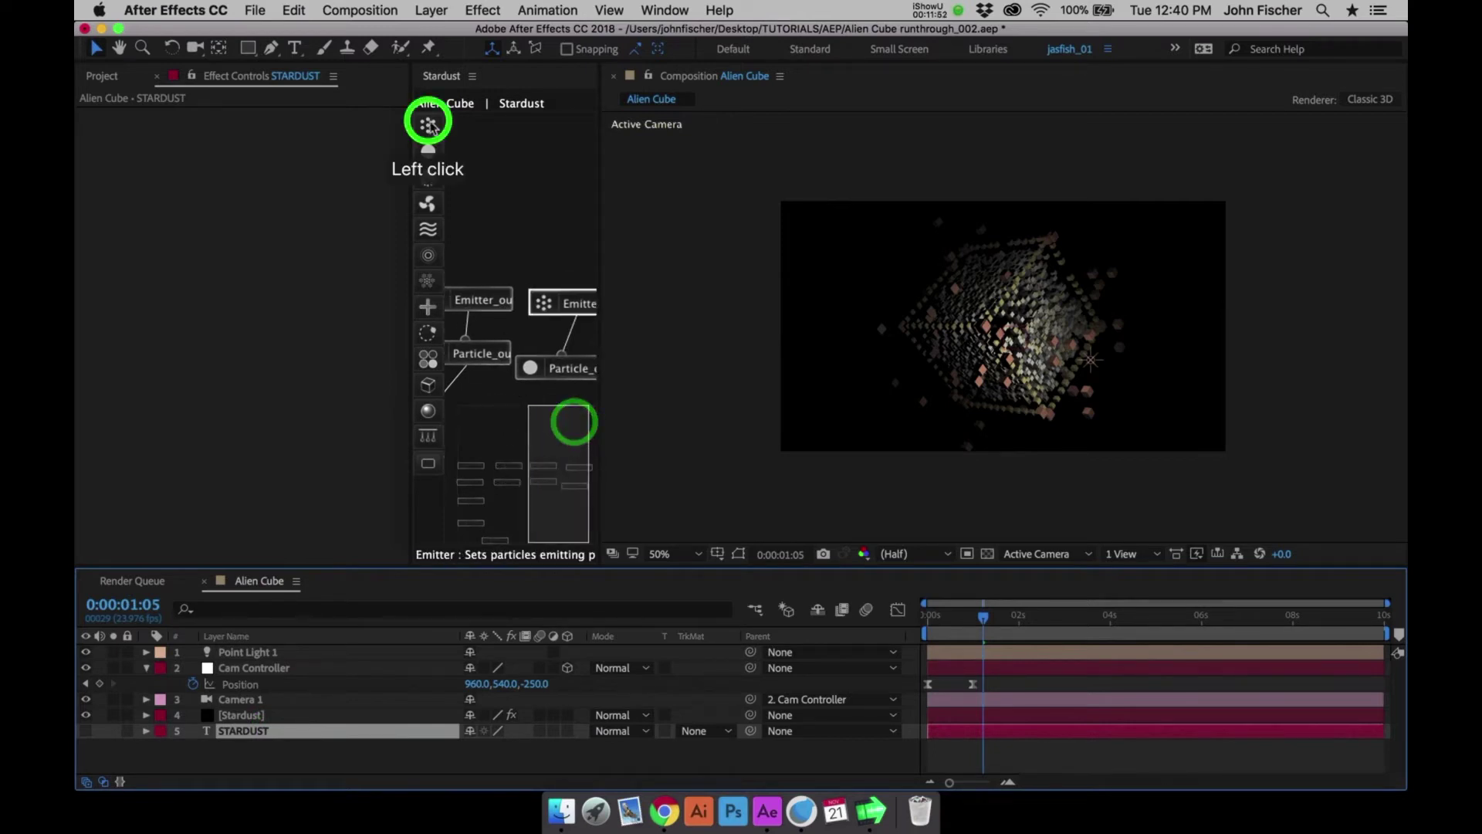
drag(480, 149, 536, 170)
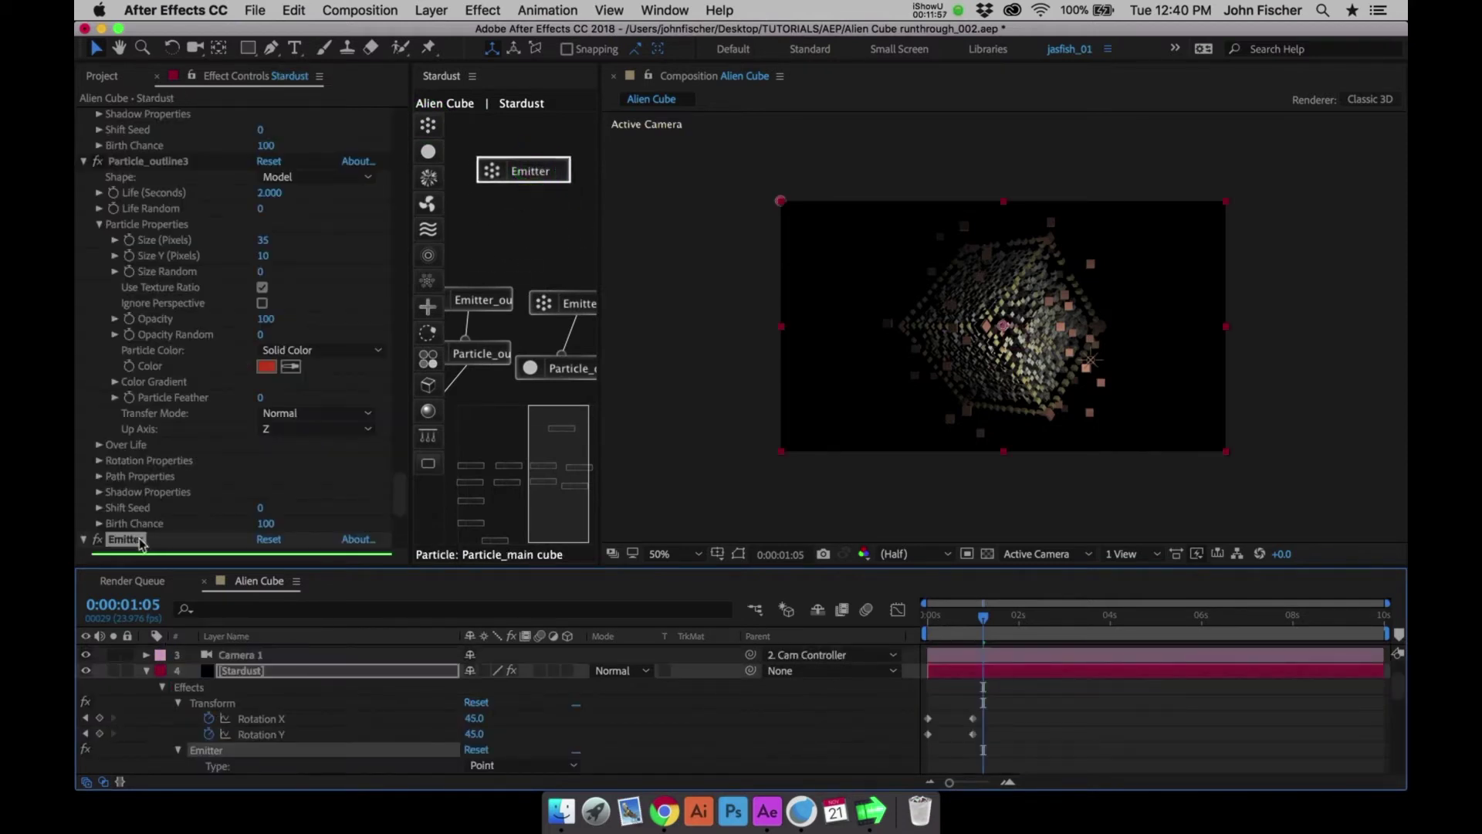
click(131, 539)
key(Return)
key(Down)
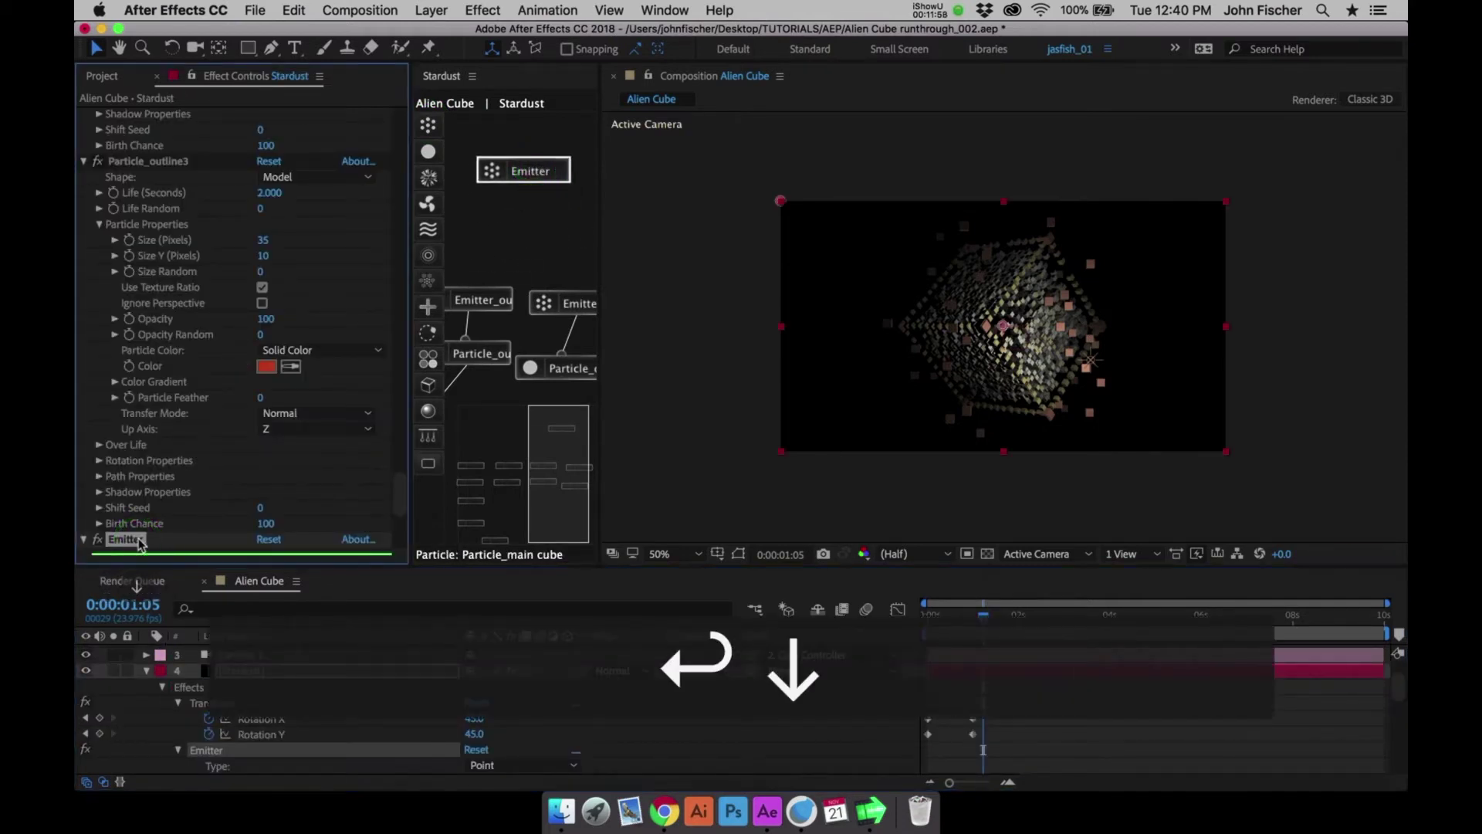
text(_type)
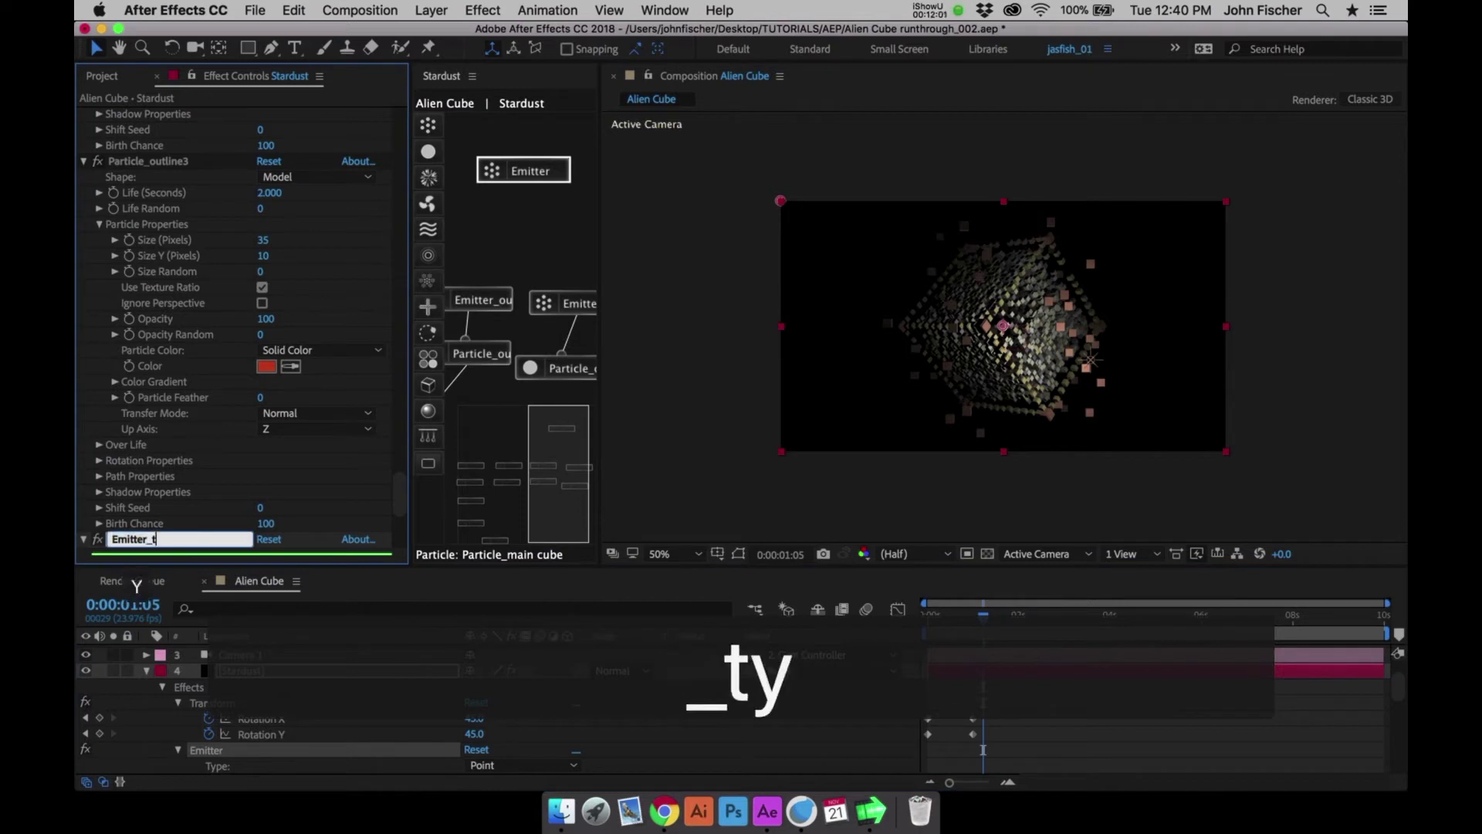
key(Return)
Add a particle node connected beneath Emitter_type and rename it Particle_type
click(428, 152)
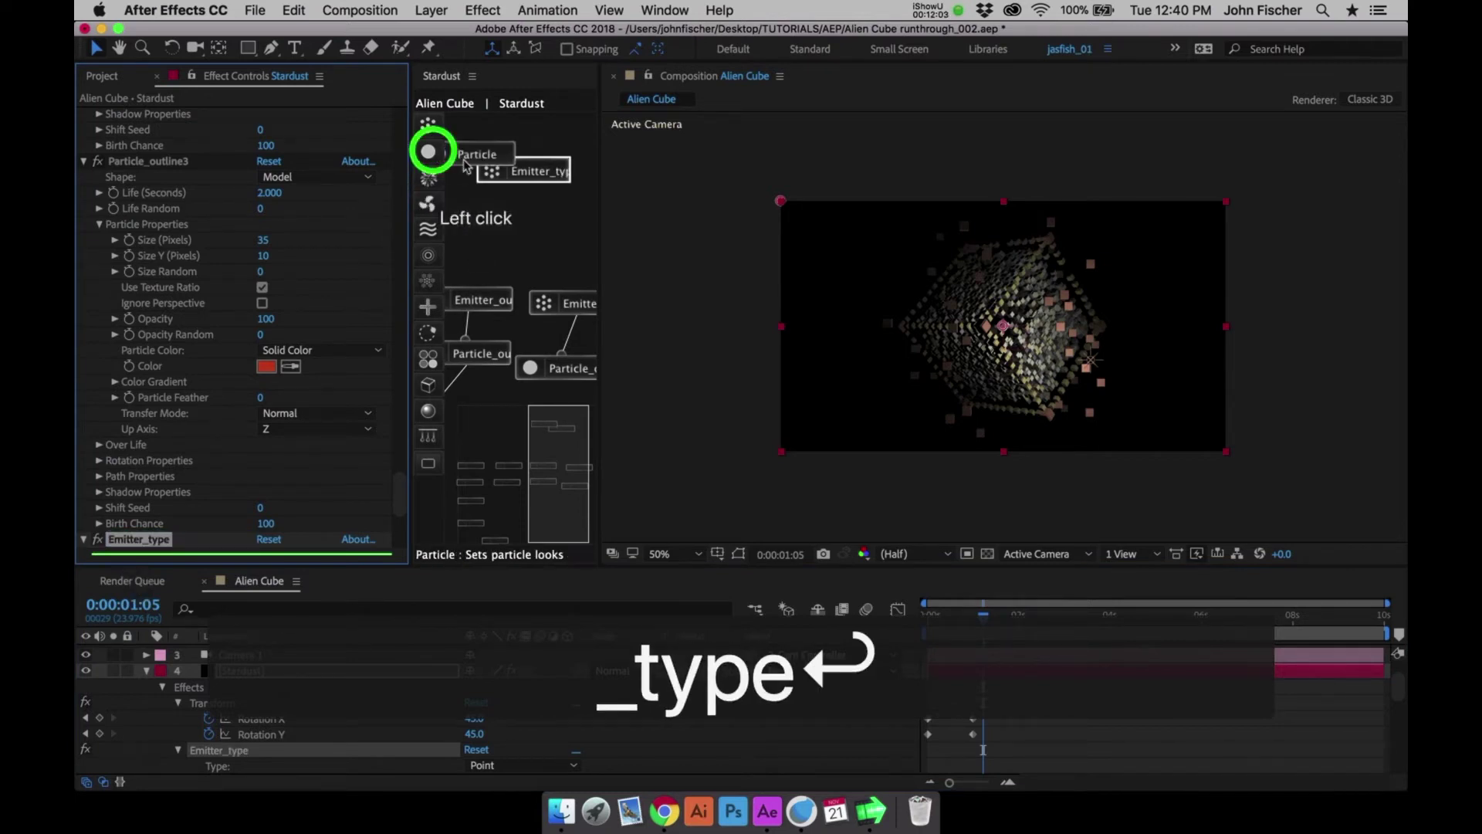
click(544, 231)
drag(545, 231, 535, 172)
click(139, 540)
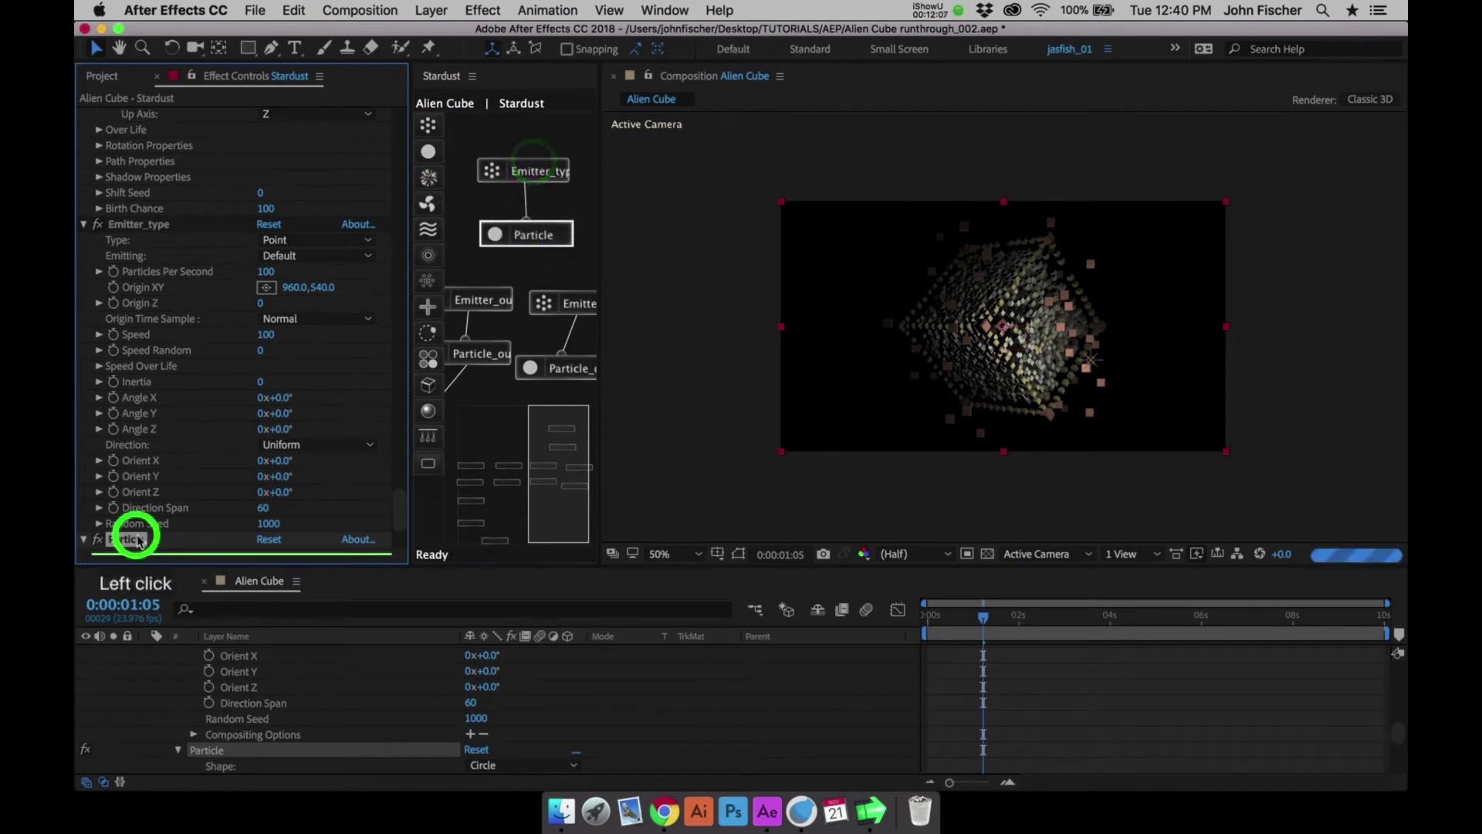
key(Return)
key(Down)
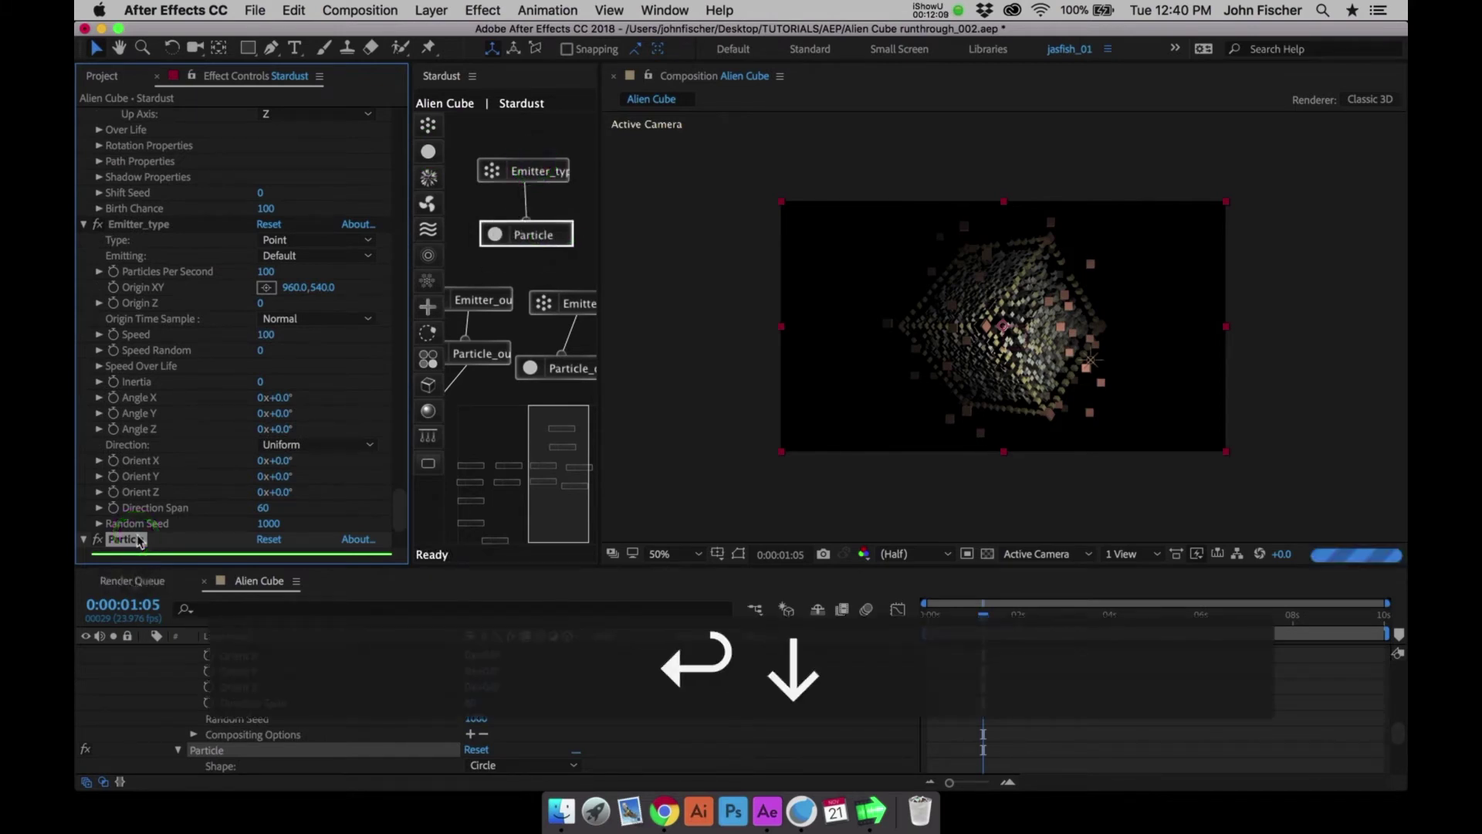
text(_type)
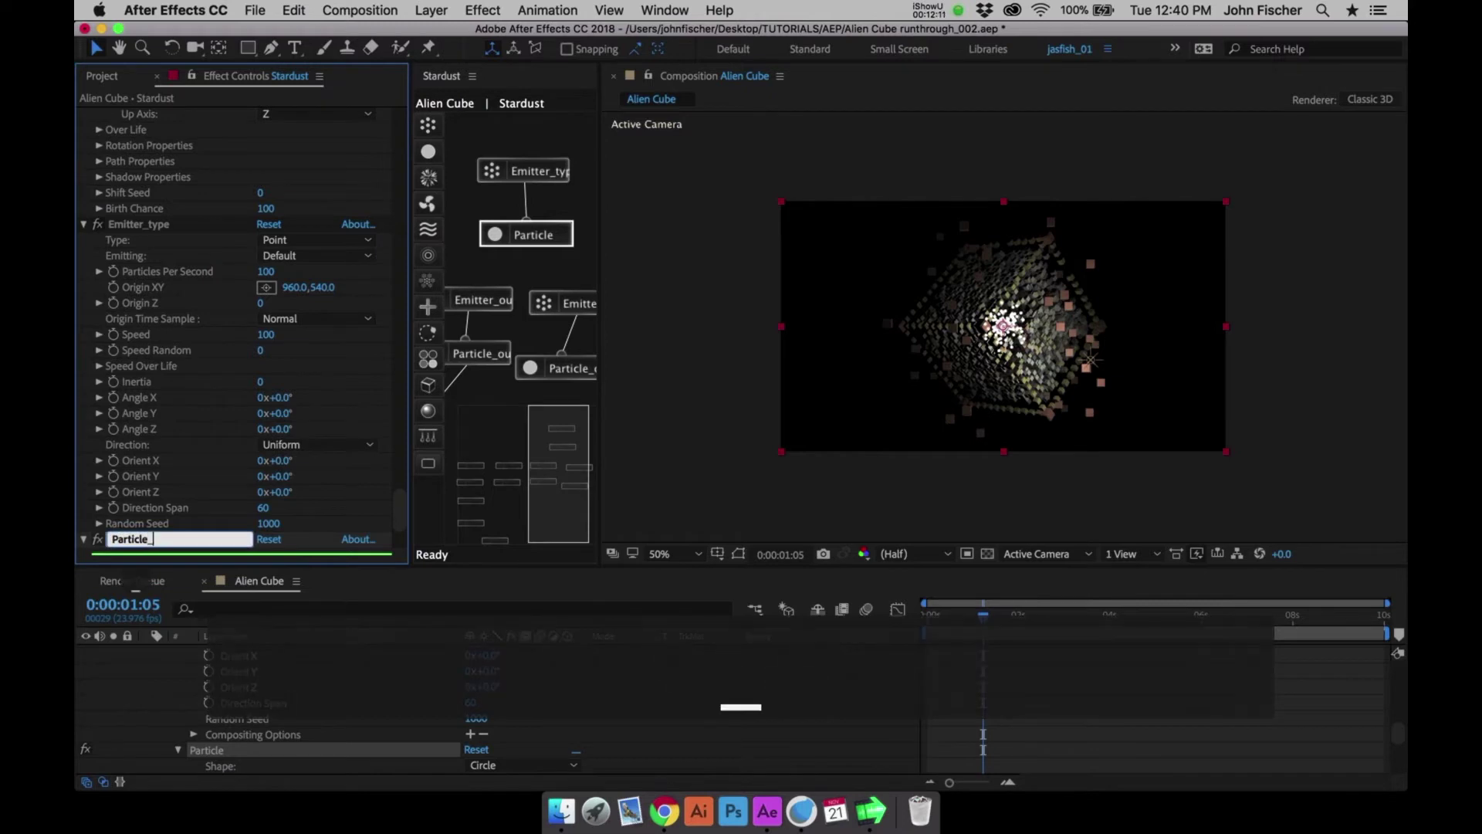
key(Return)
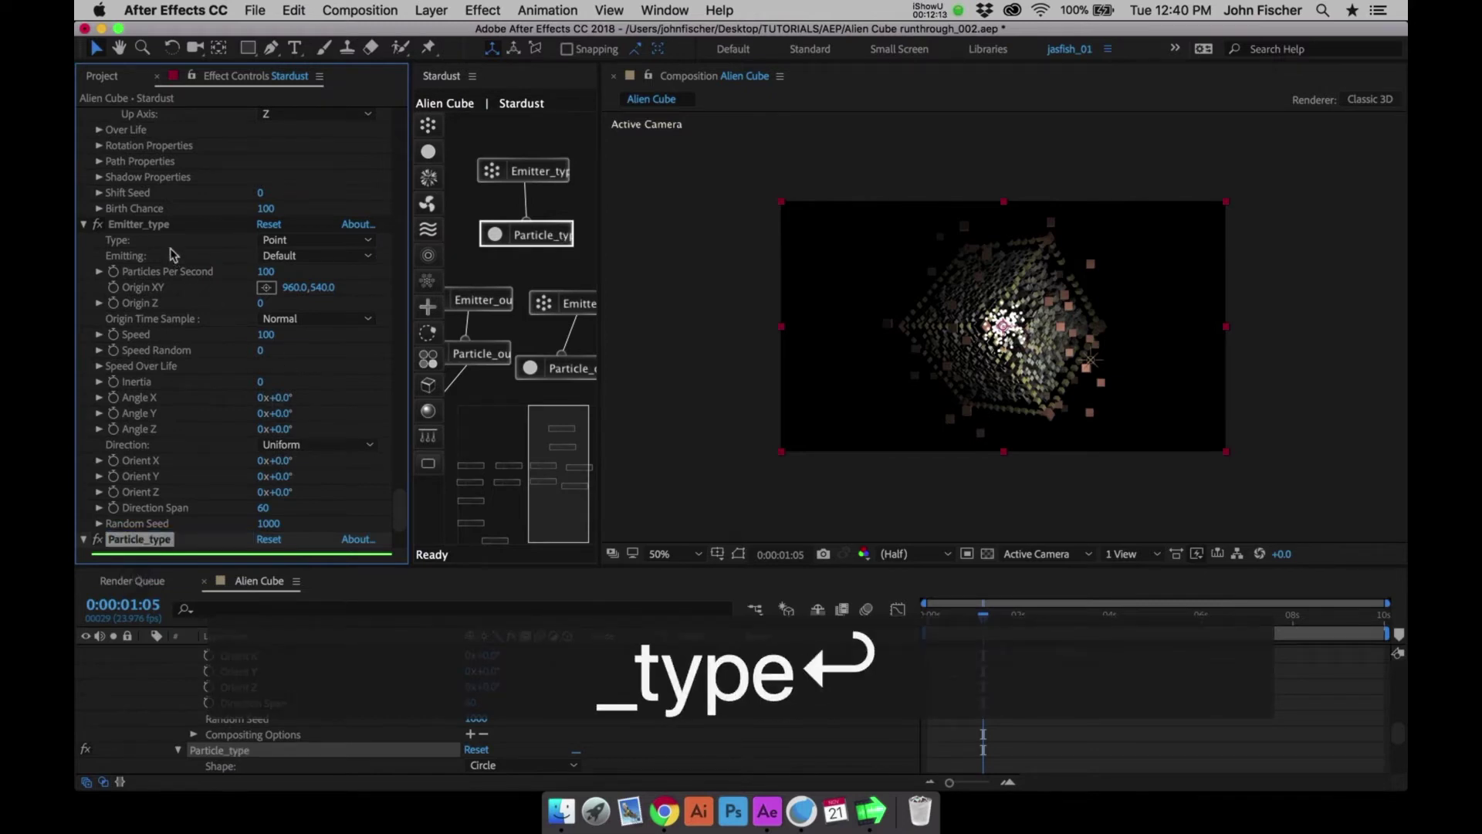
Set the Type of Emitter_type to Text / Mask
click(155, 224)
click(306, 241)
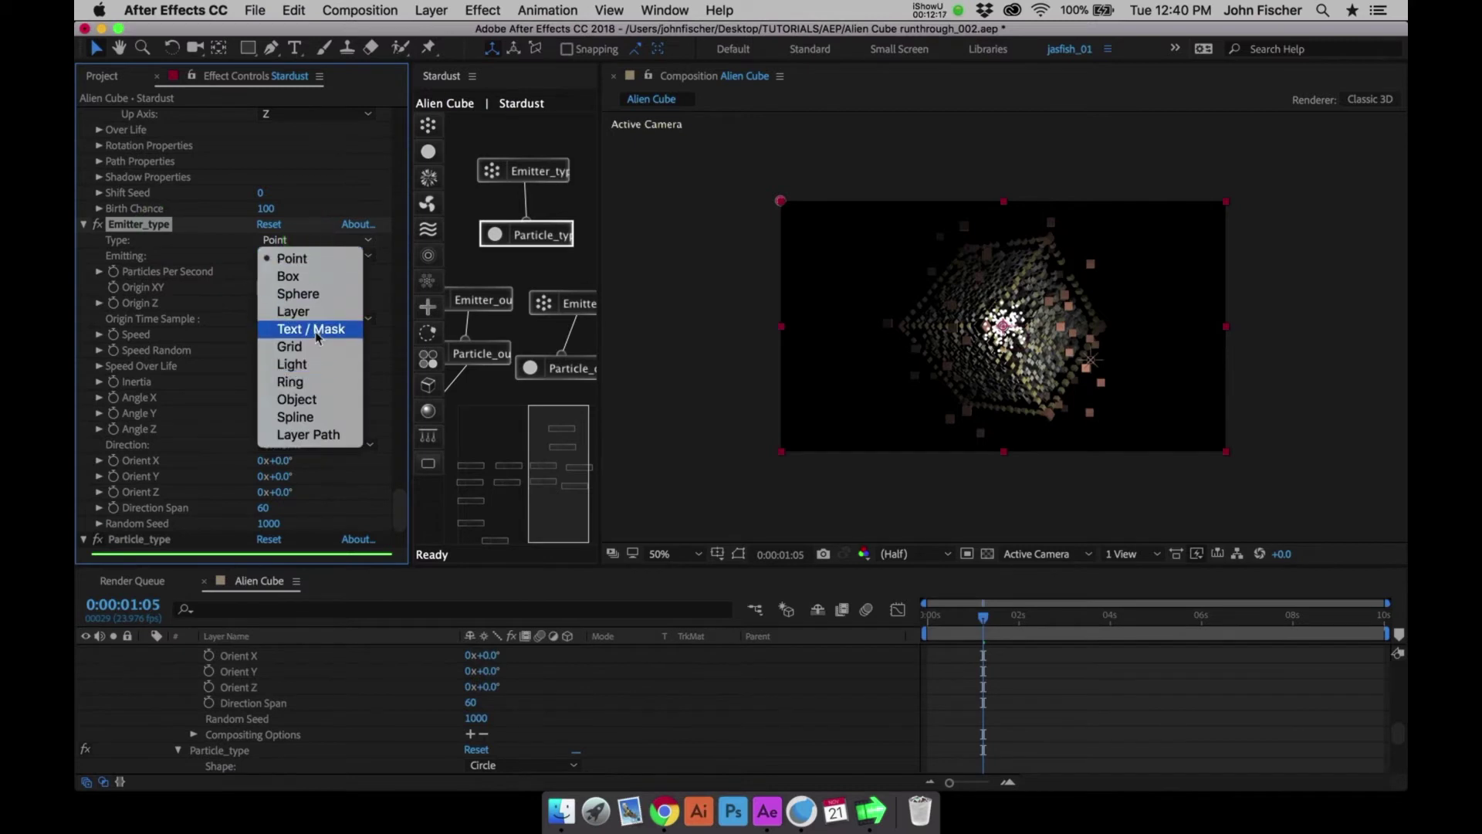
click(317, 332)
Choose the STARDUST text layer as the source Layer in the Layer Properties of Emitter_type
scroll(378, 324, down, 5)
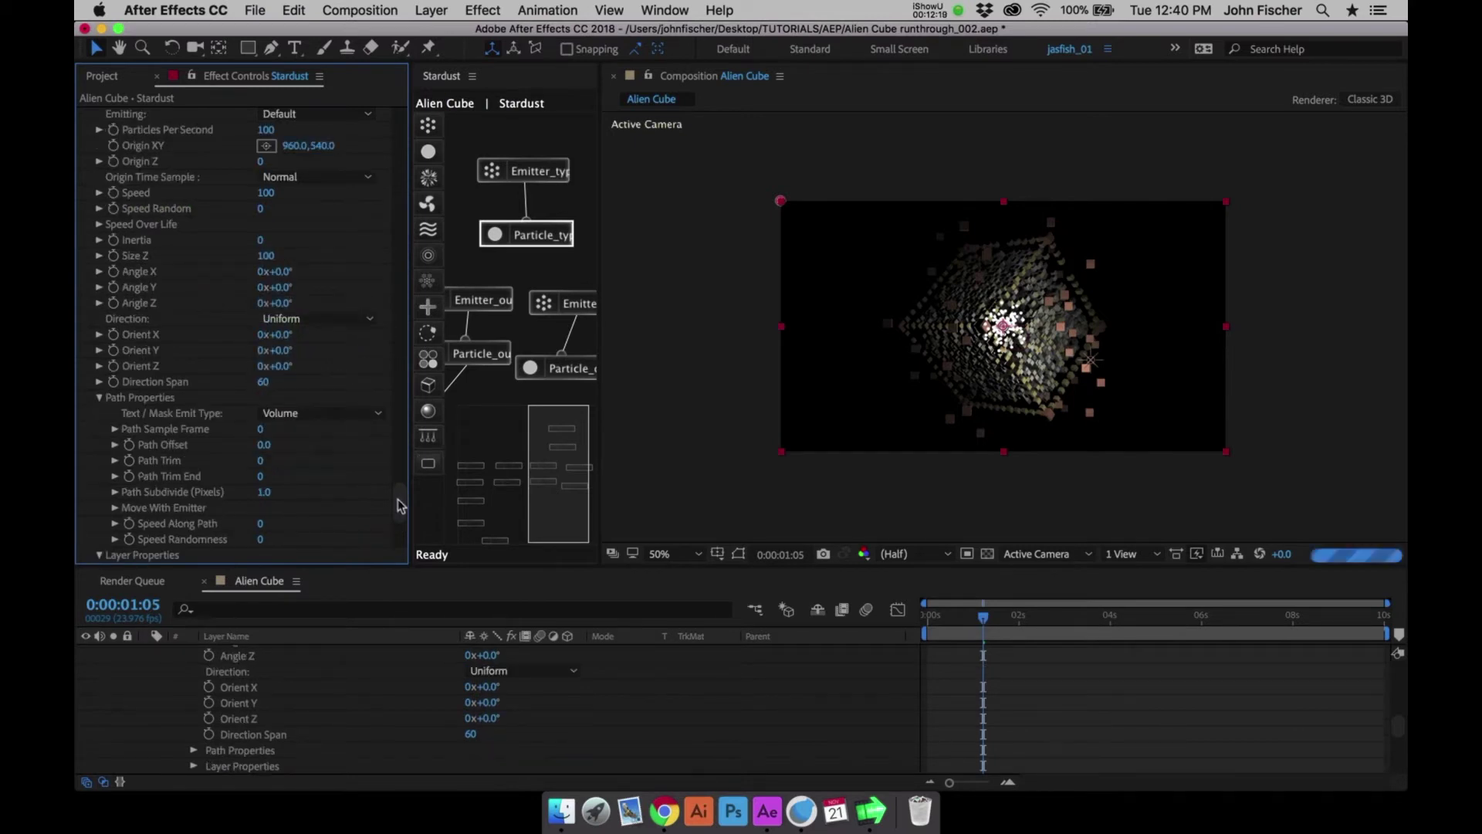
drag(398, 500, 397, 503)
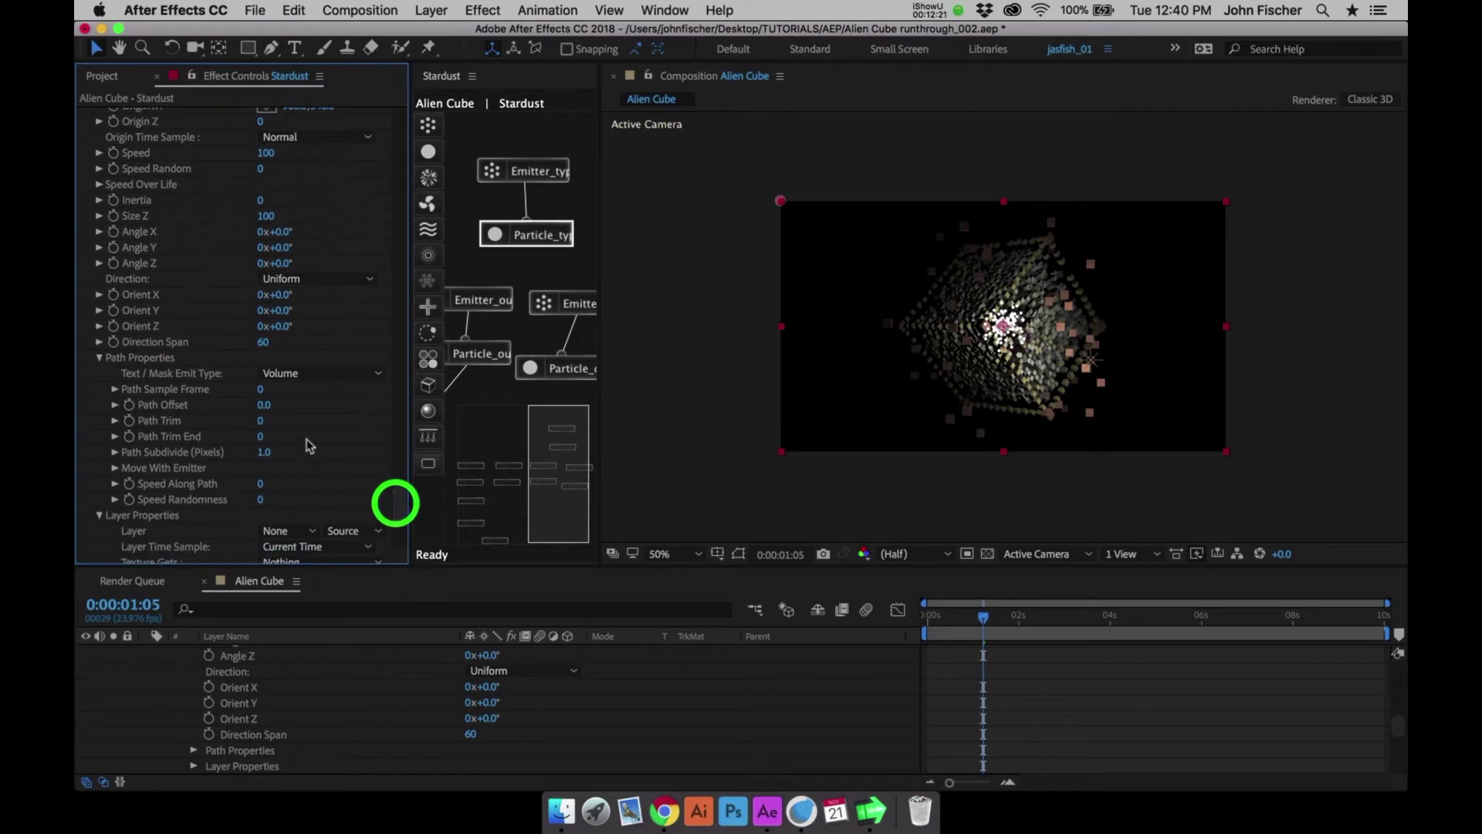
click(287, 374)
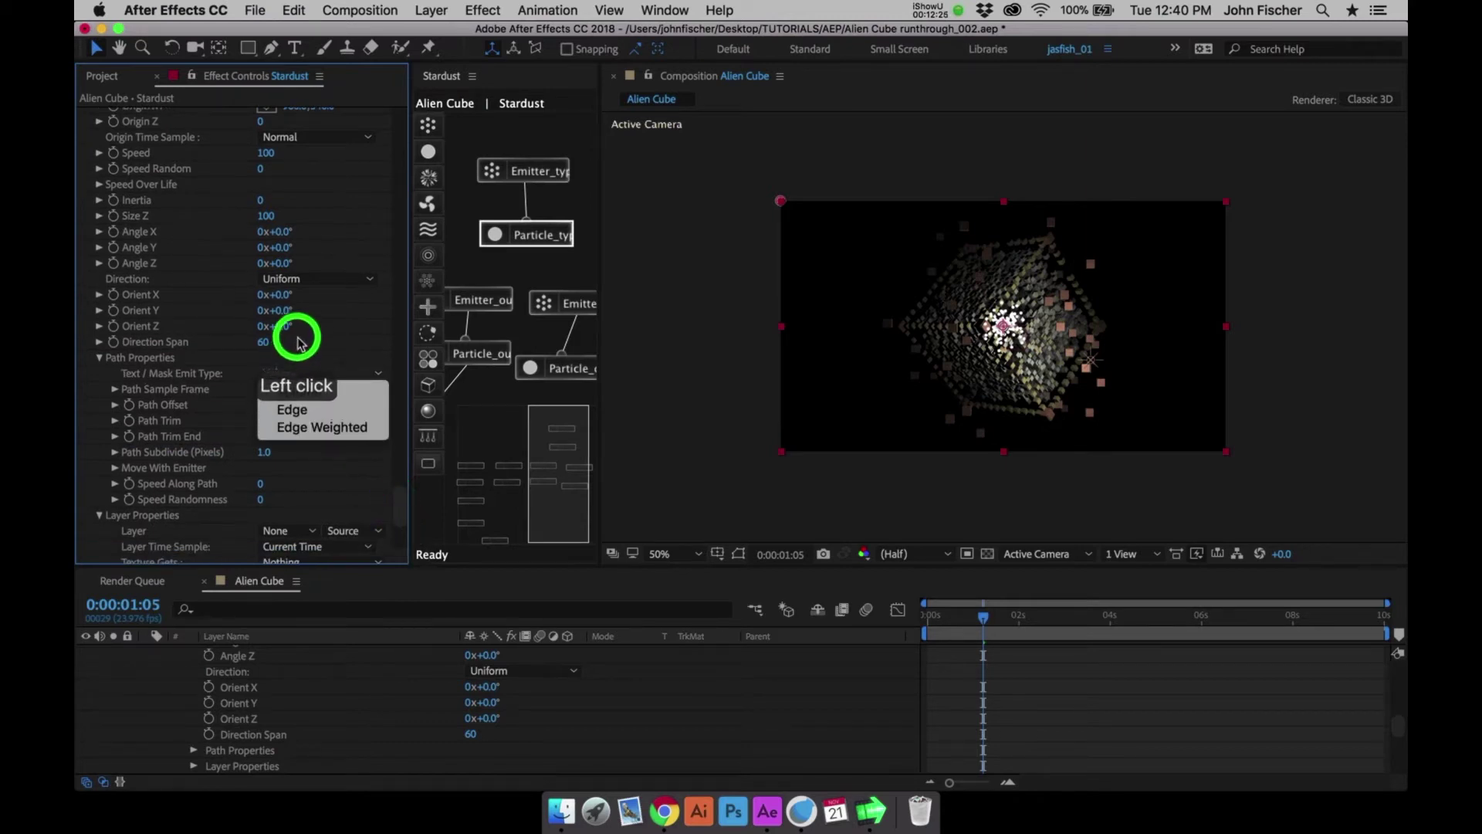
click(297, 333)
click(298, 529)
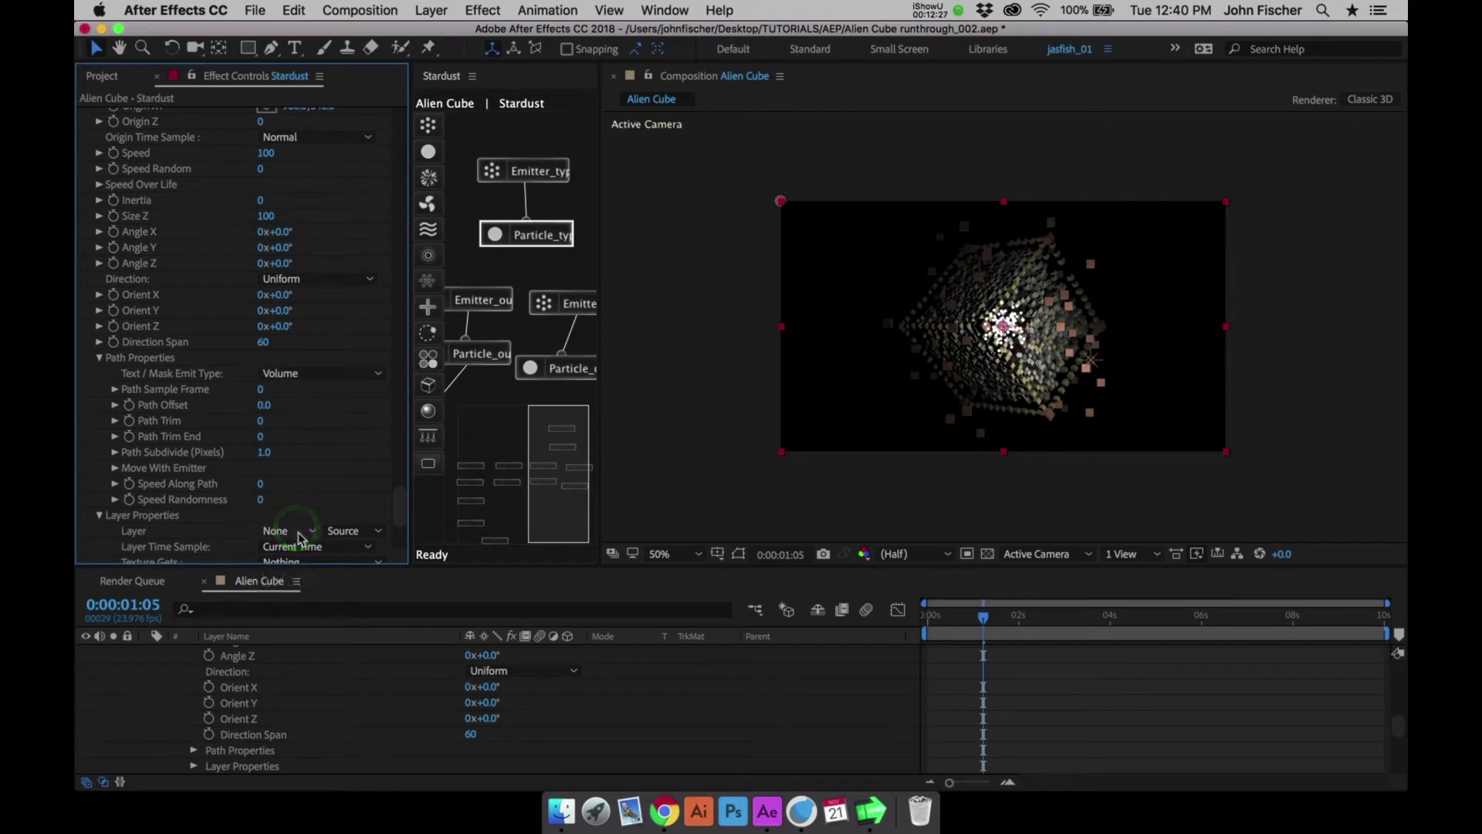
click(299, 531)
click(308, 530)
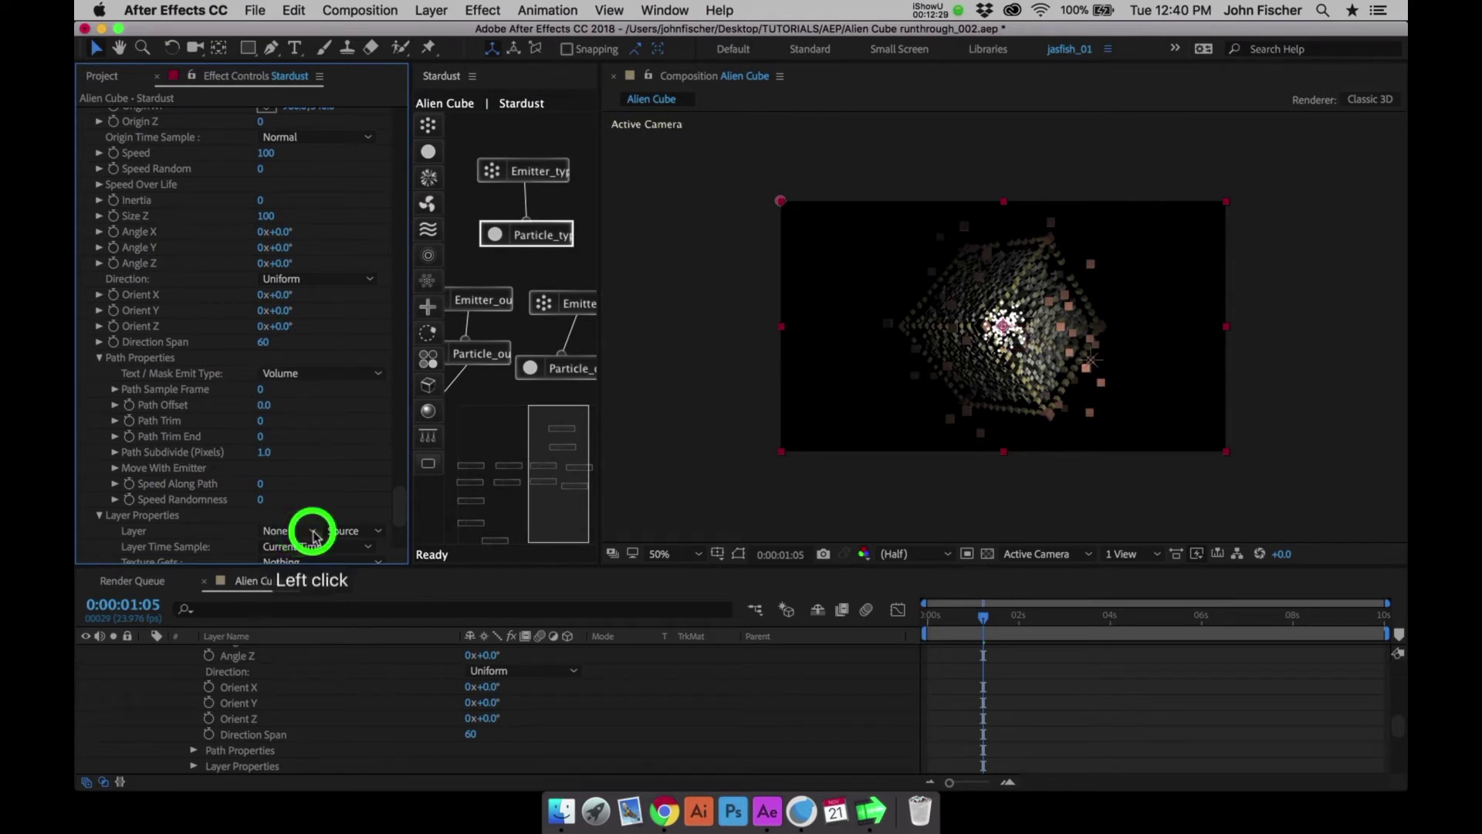
click(308, 531)
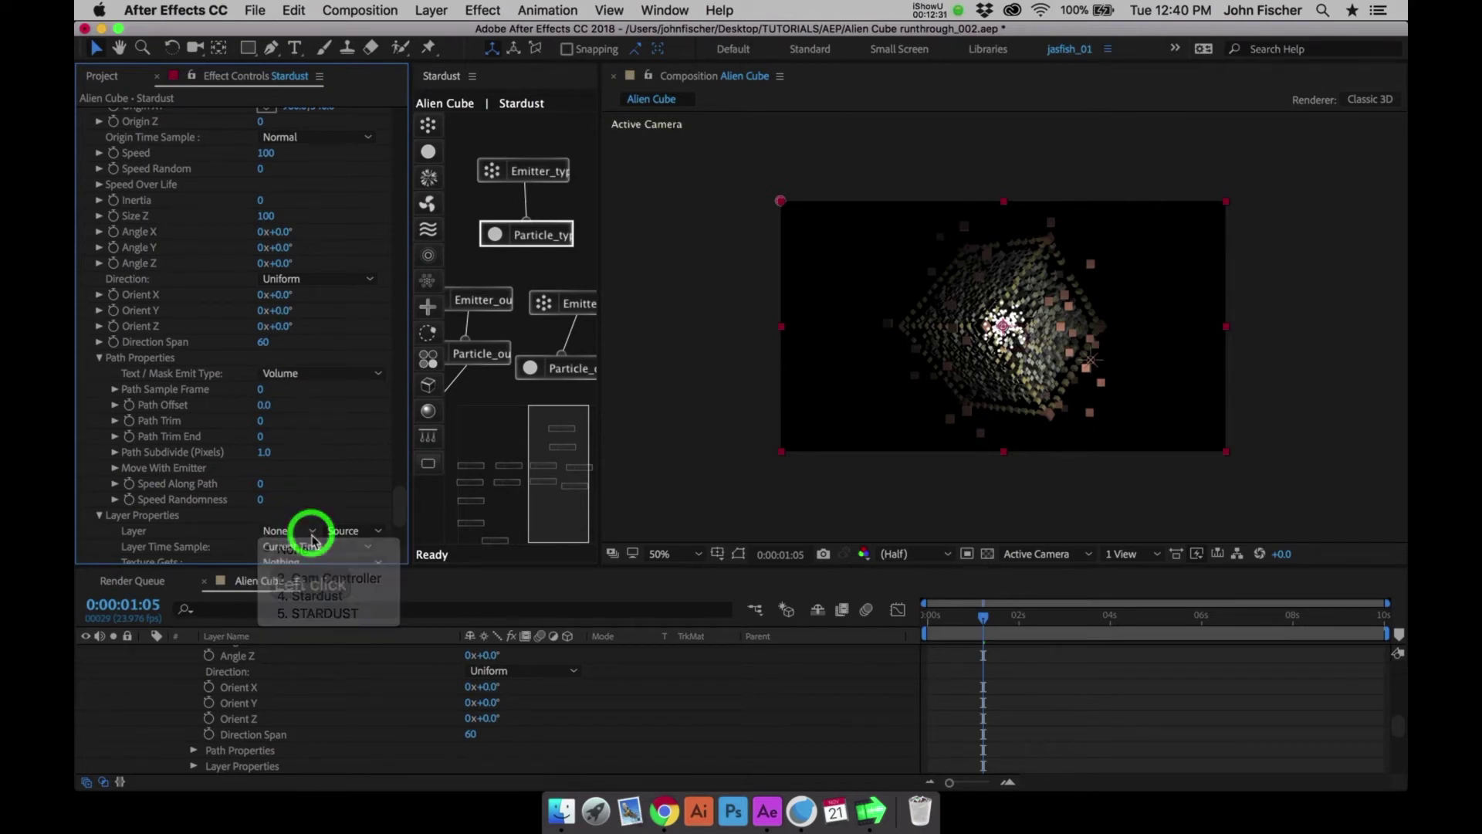
click(312, 533)
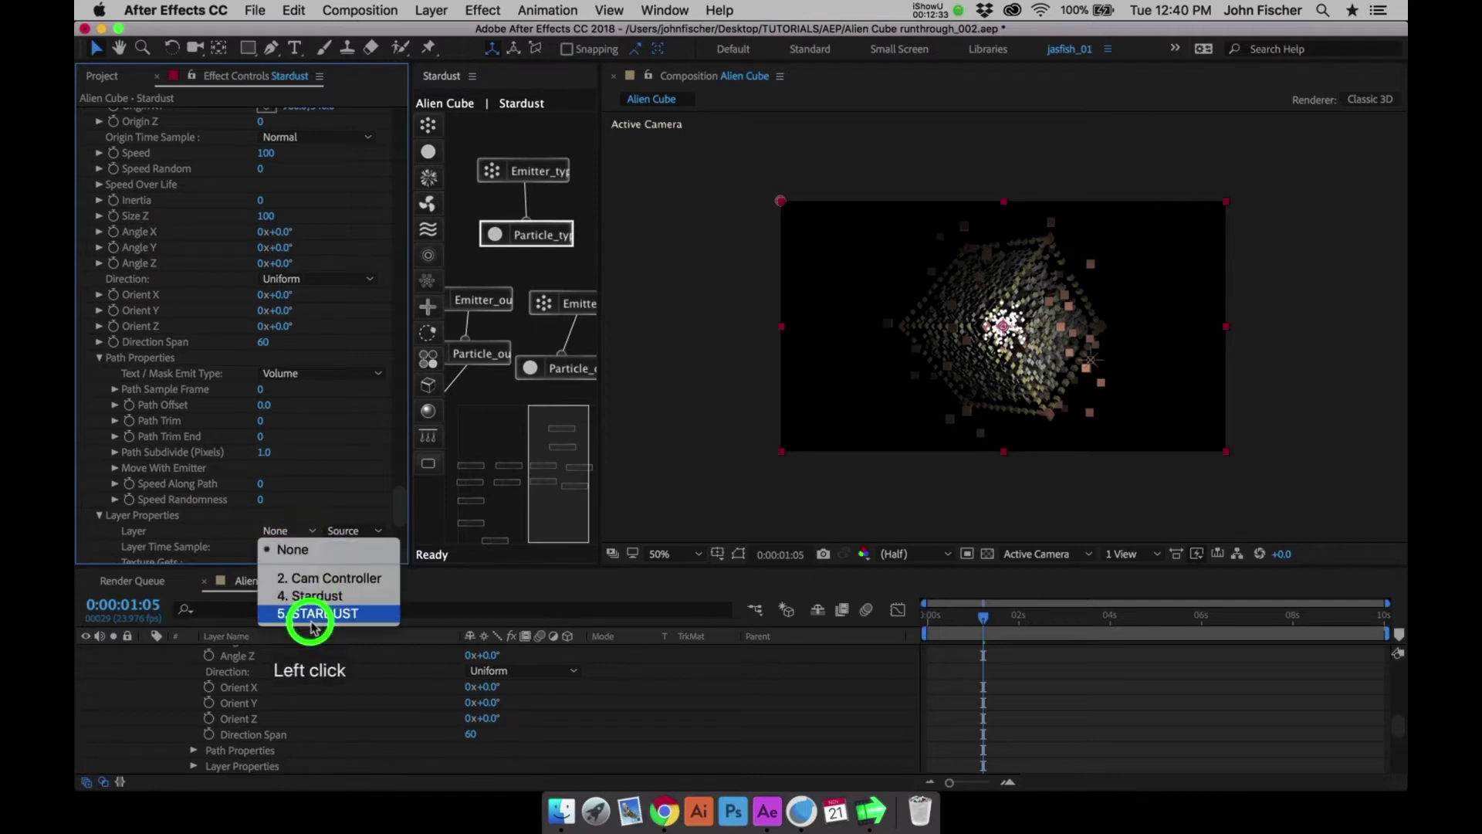
Pick the STARDUST text as the emission layer for Emitter_type and set its Text / Mask Emit Type to Edge
click(309, 613)
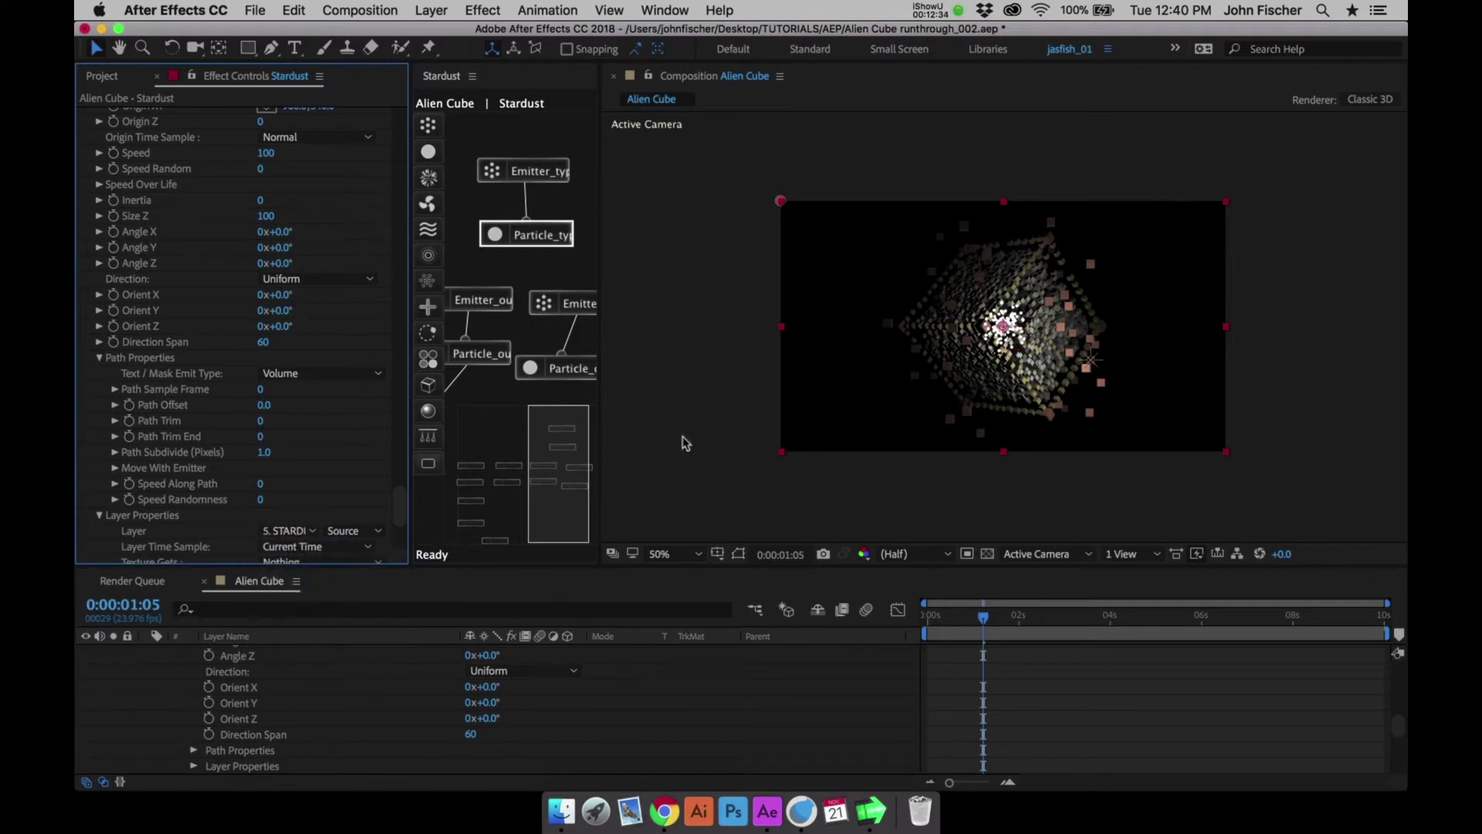
click(591, 365)
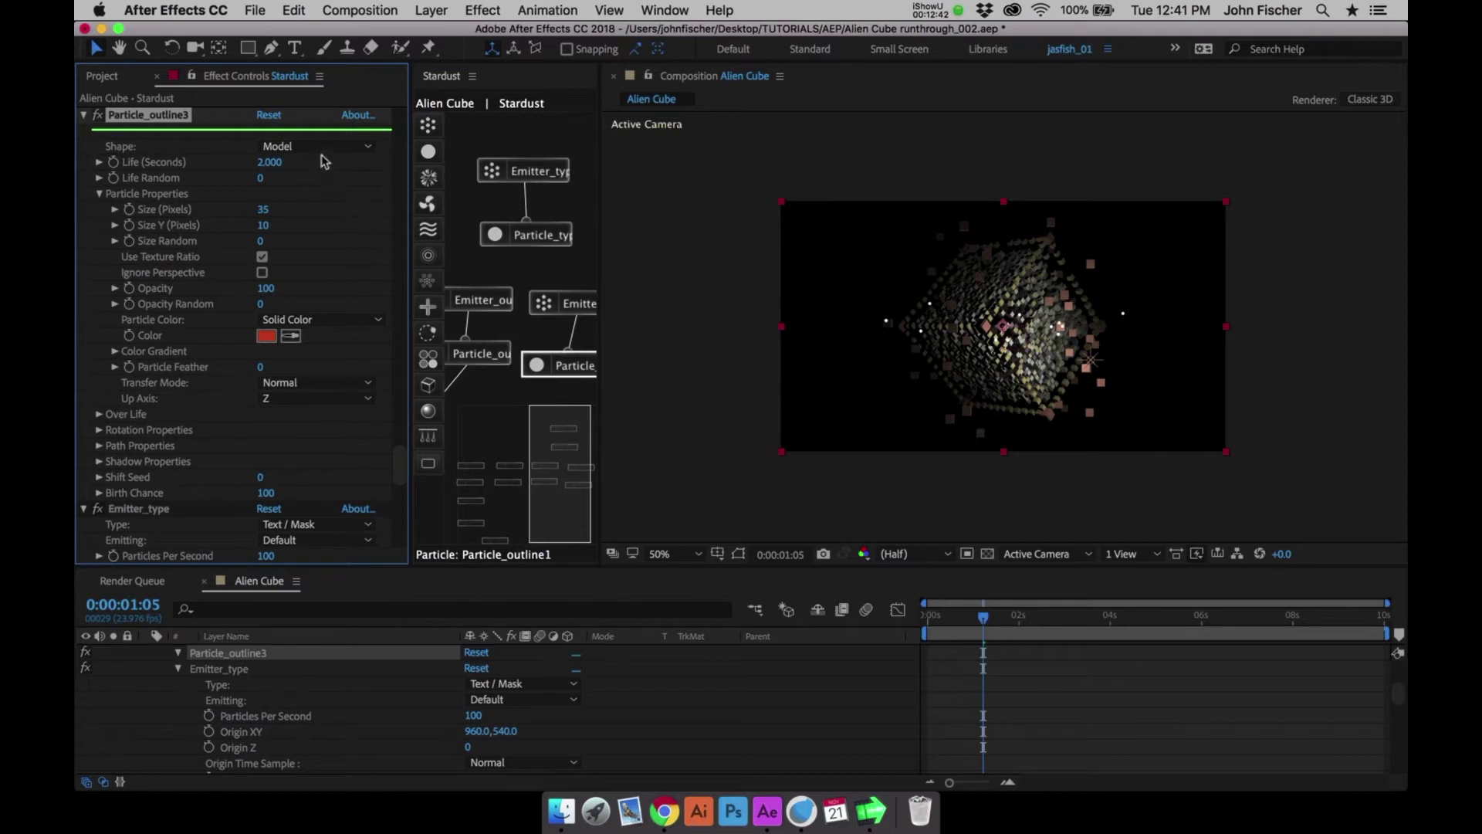
click(571, 302)
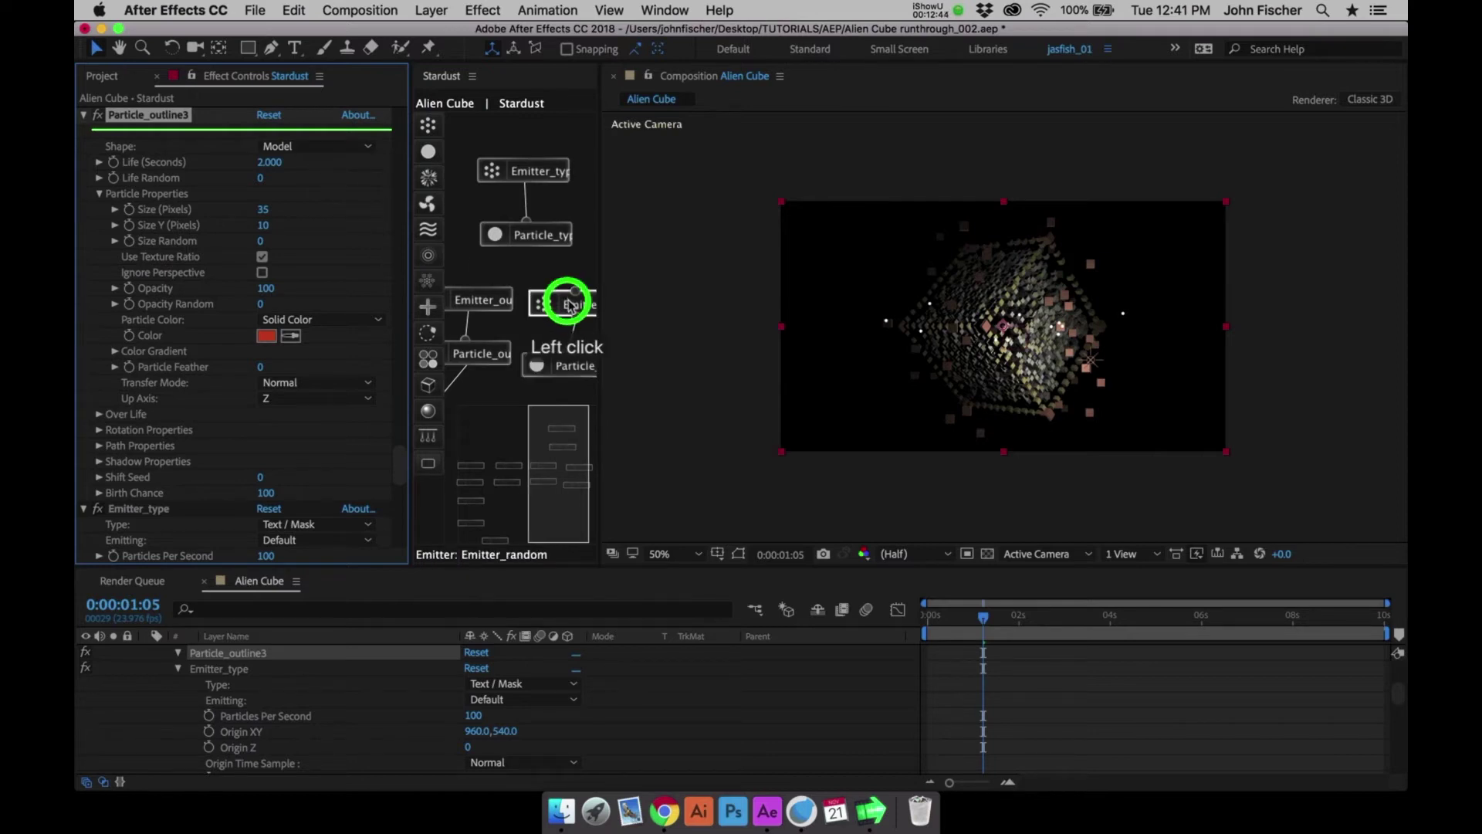
click(529, 170)
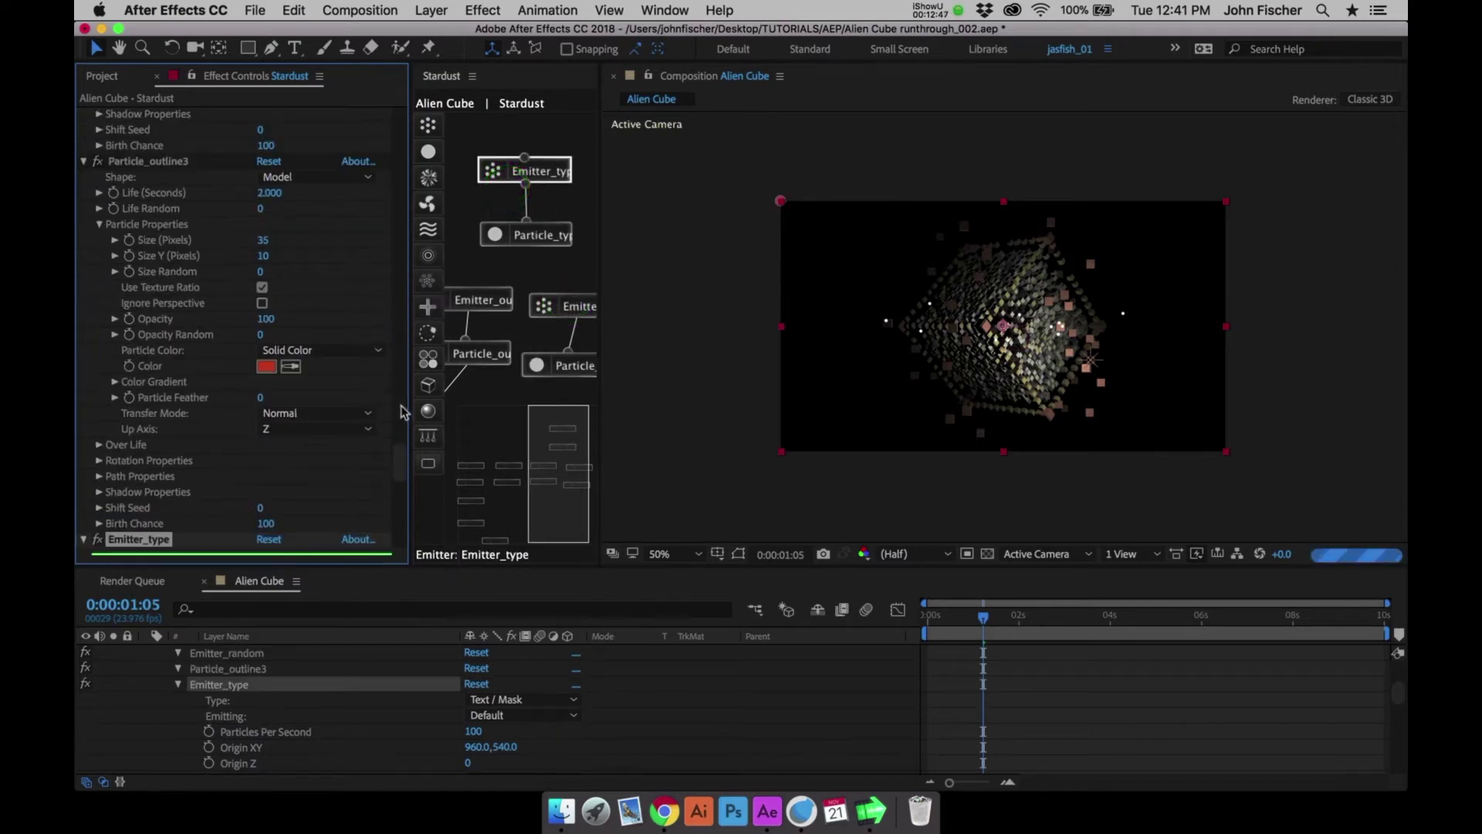
mouse_move(401, 462)
mouse_down()
mouse_move(397, 489)
mouse_move(383, 482)
mouse_up()
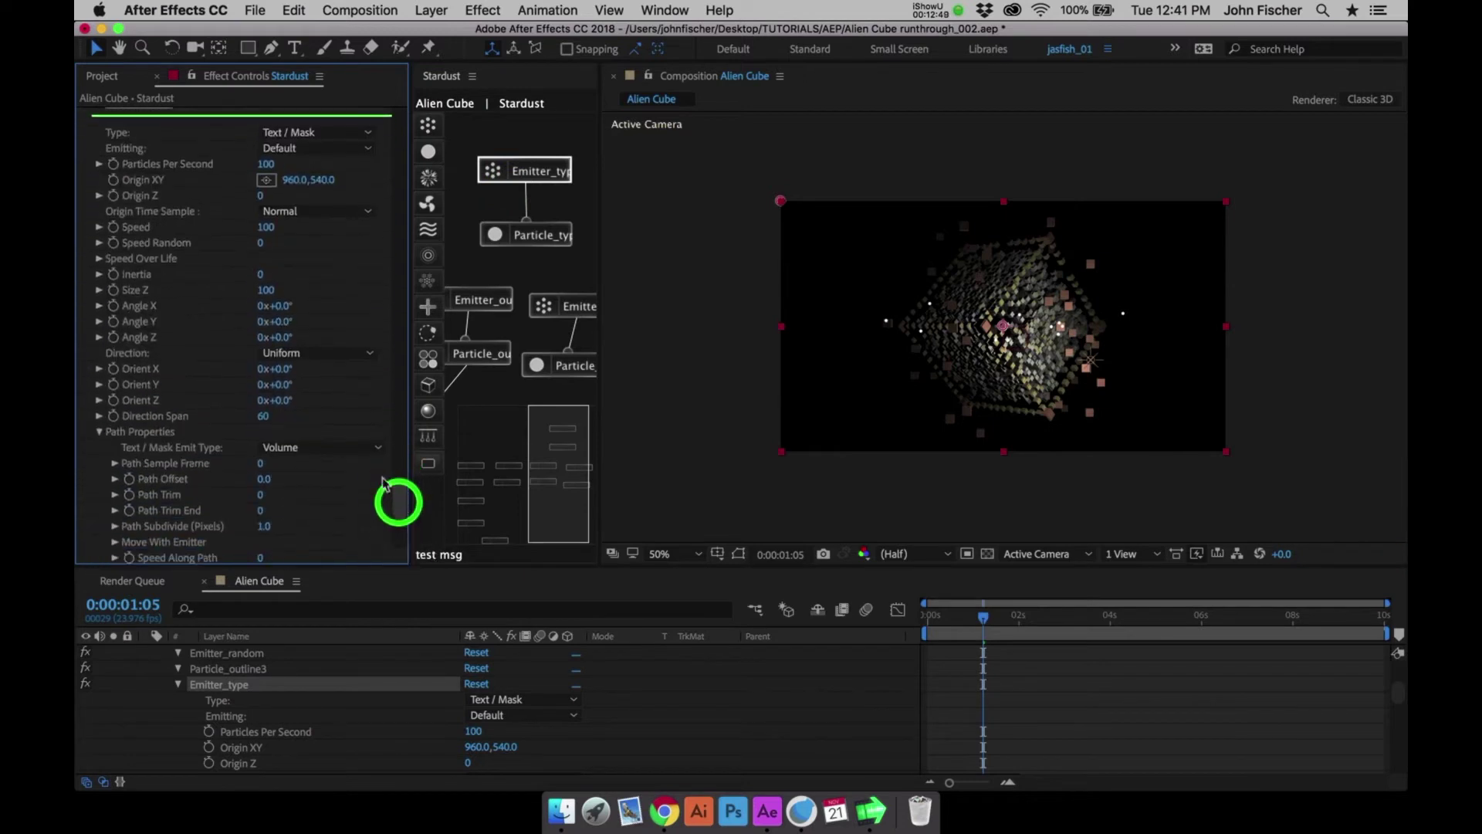
click(355, 447)
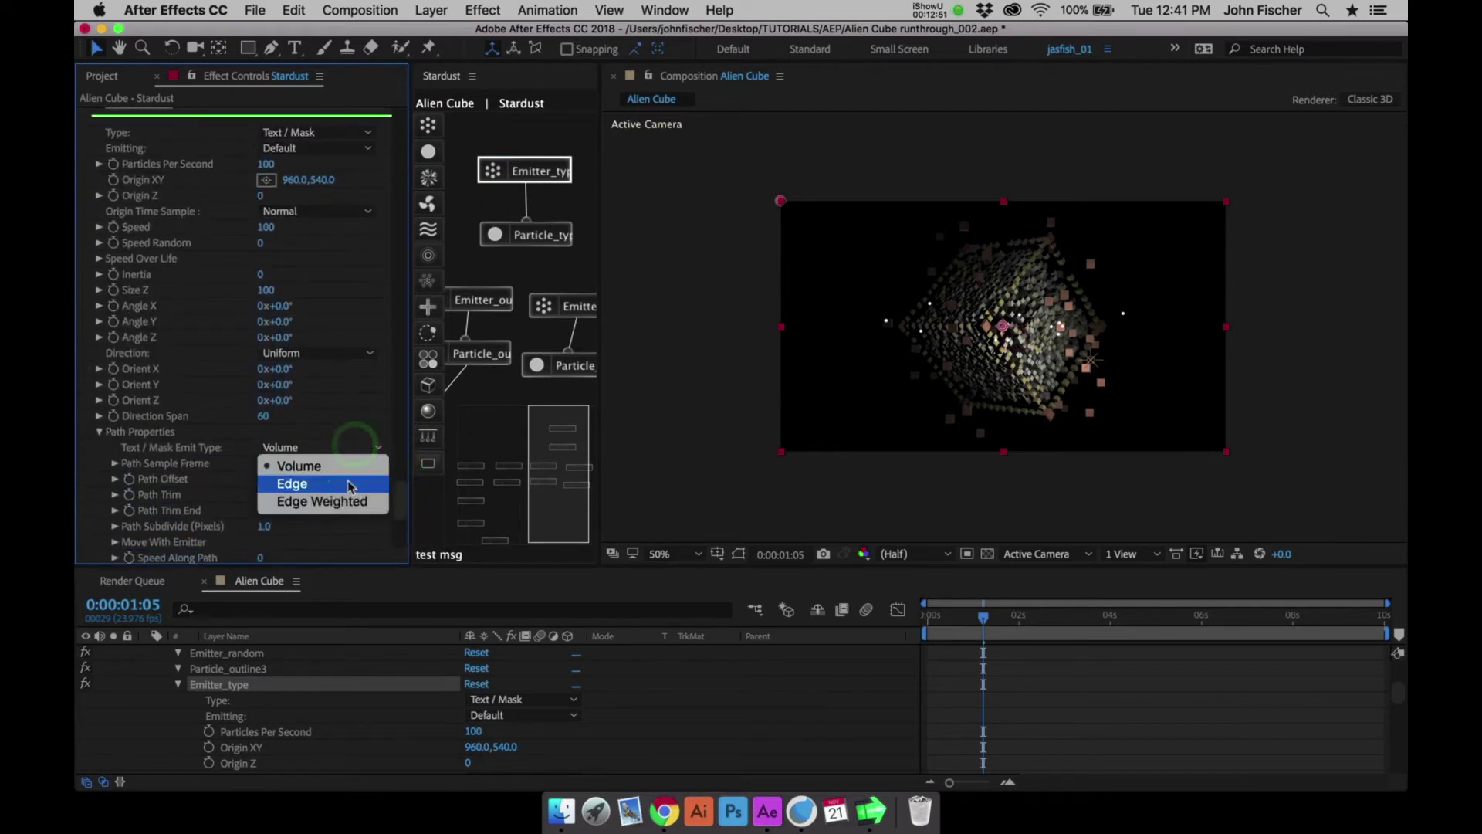
click(348, 484)
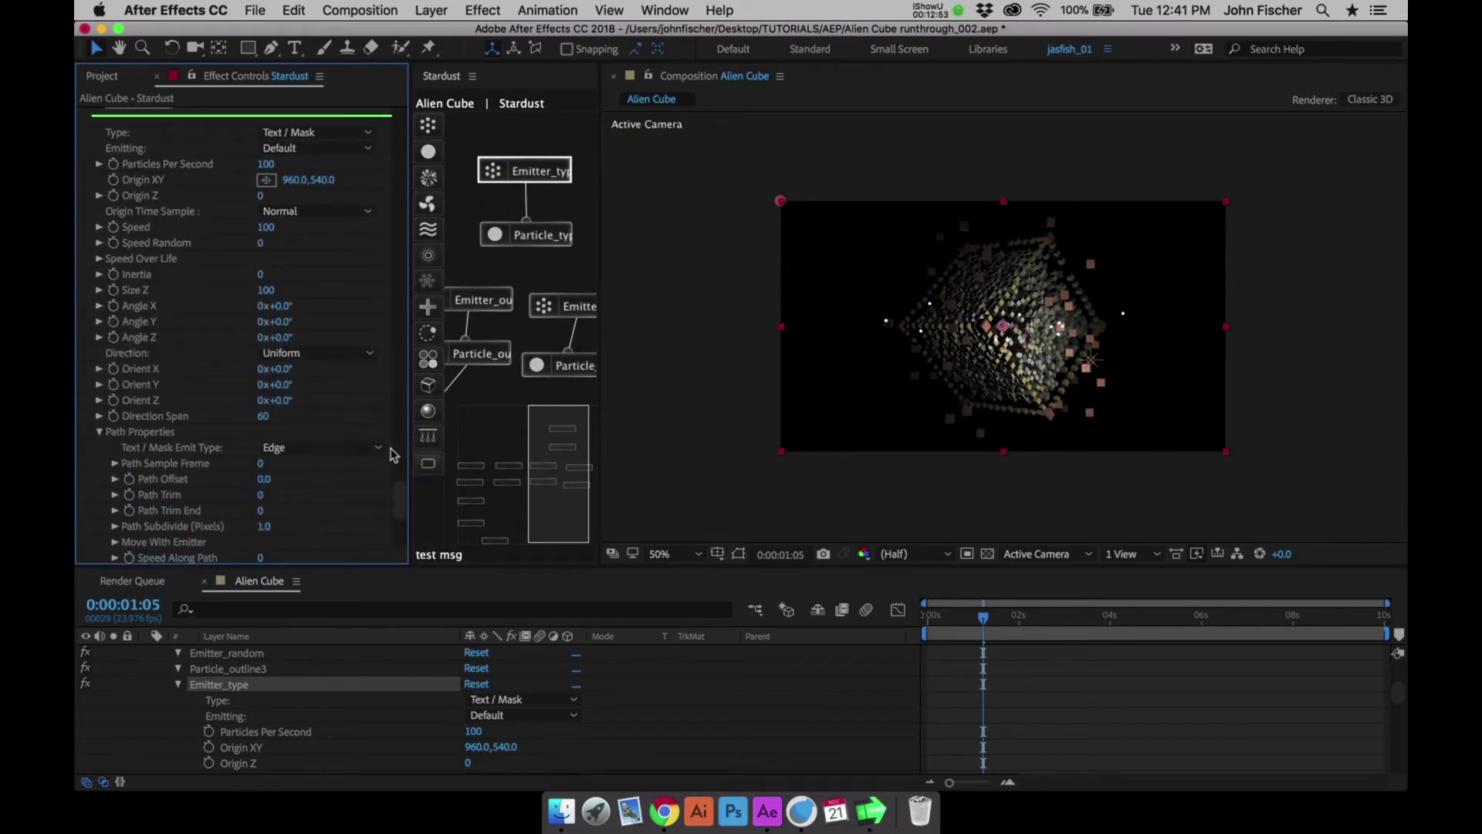
Set the Particles Per Second of Emitter_type to 1300 and its Speed to 0
click(265, 164)
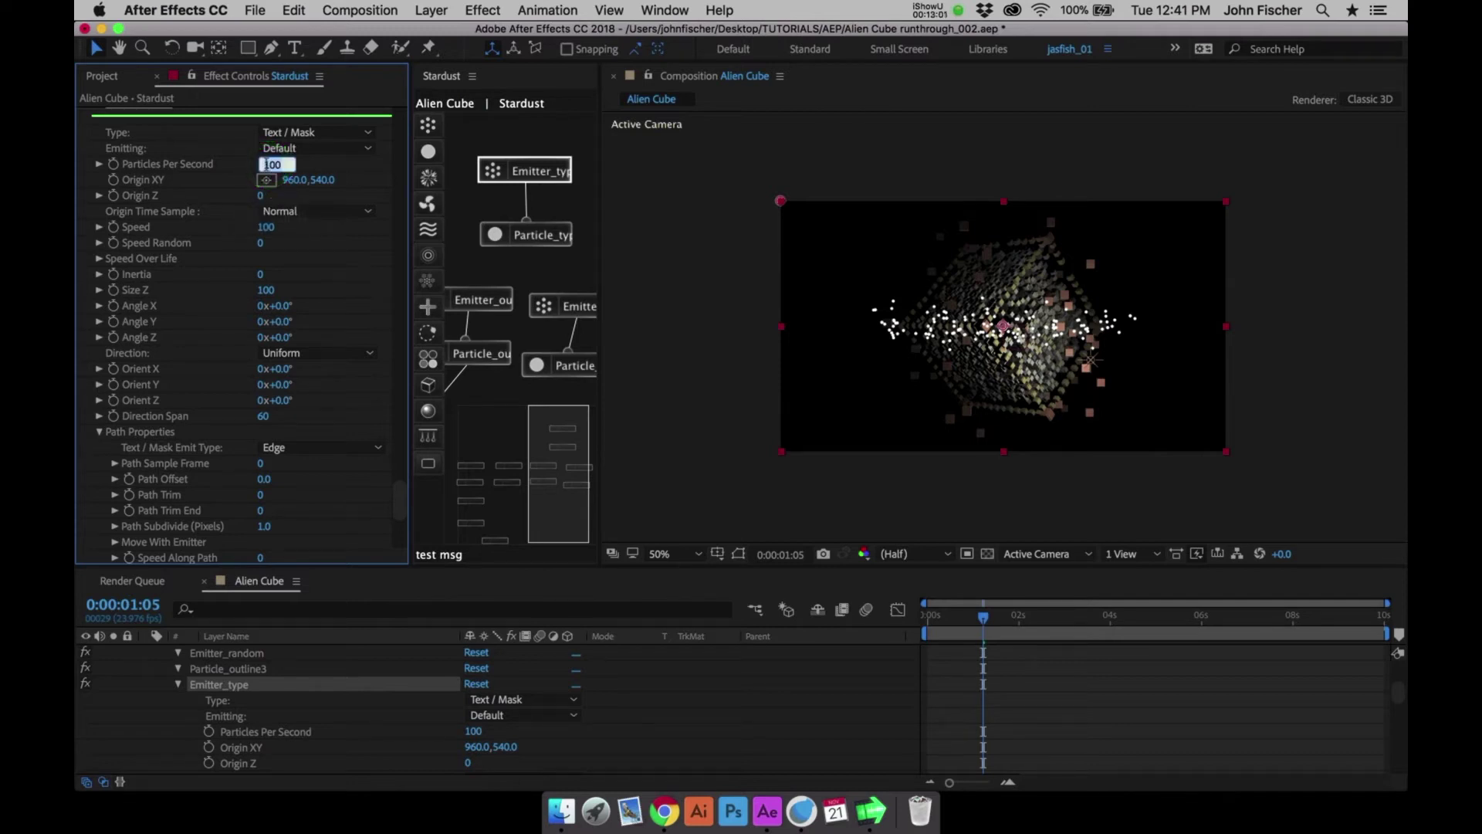
text(1300)
key(Return)
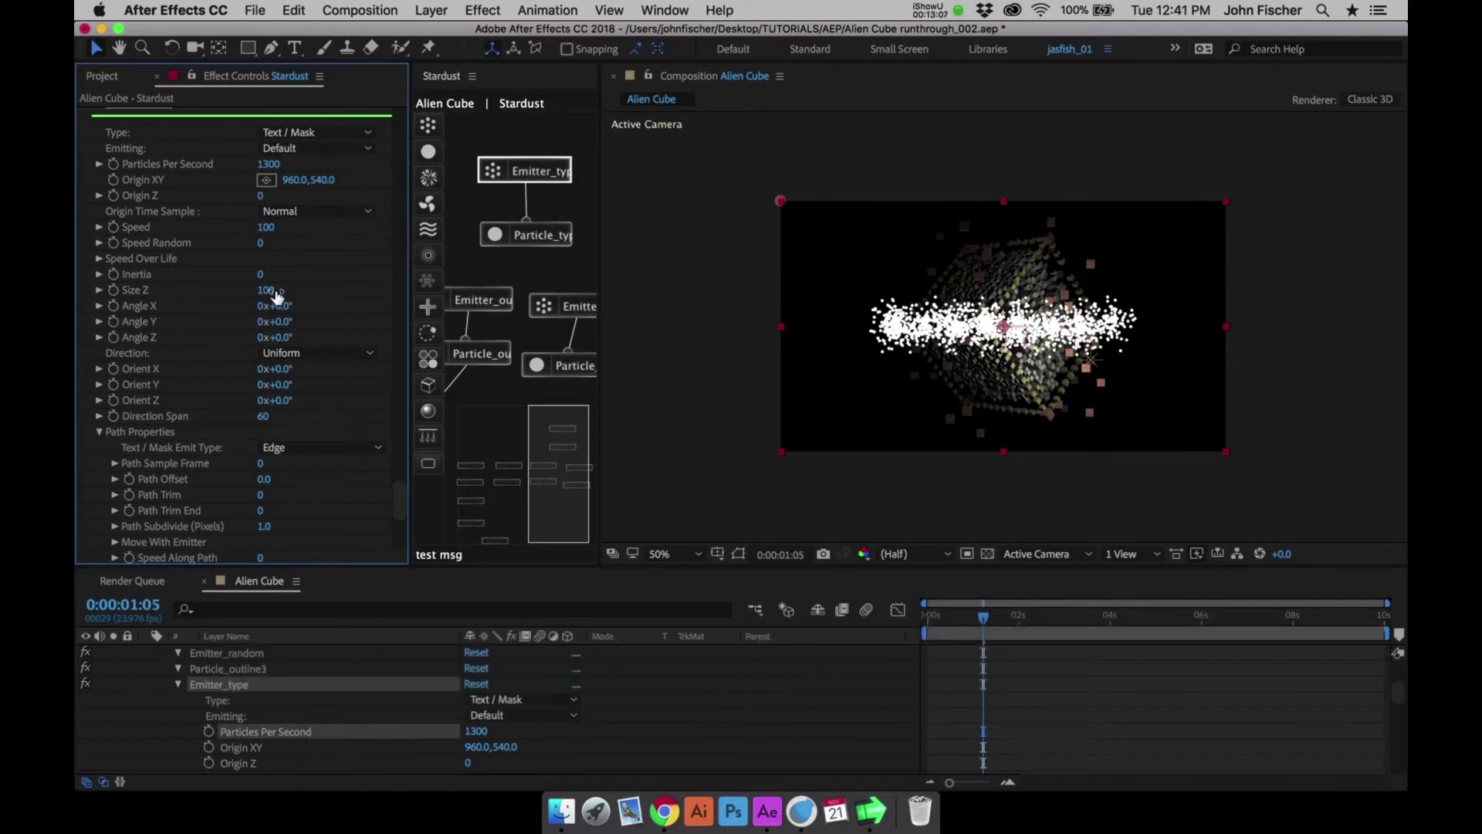
click(265, 227)
text(0)
key(Return)
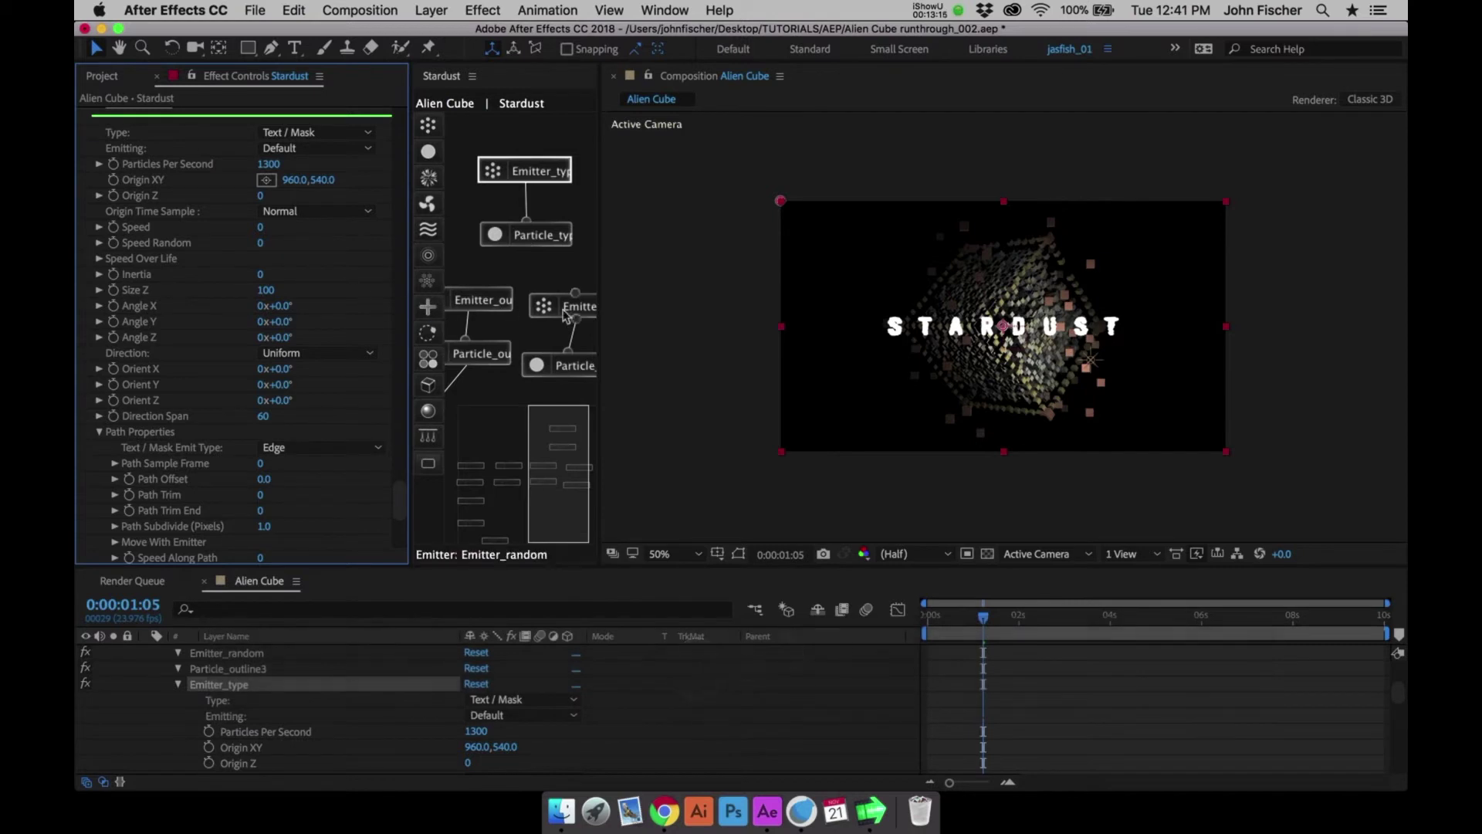
Set the particle size of the Particle_type node to 2 pixels
click(576, 371)
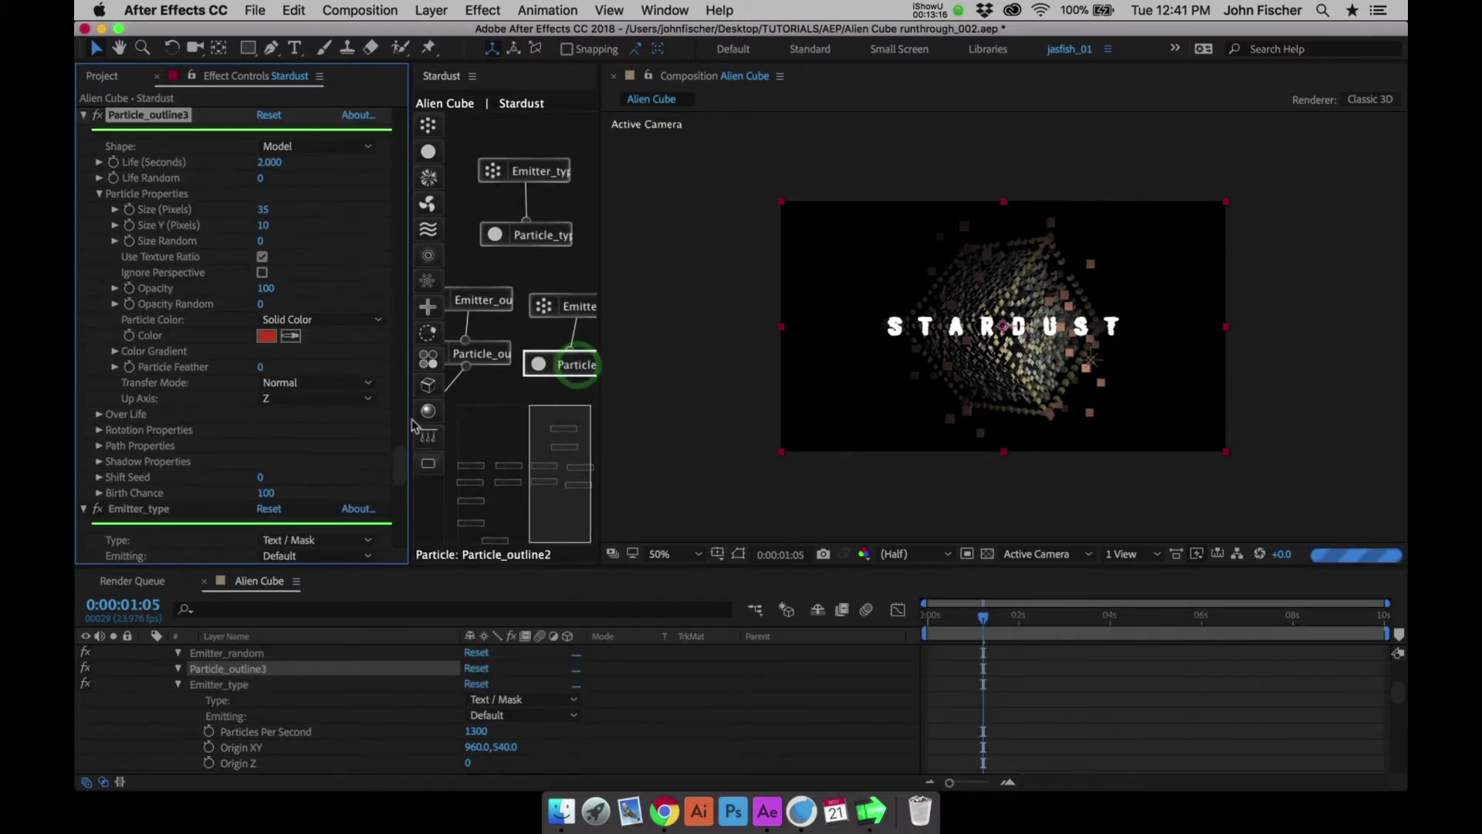
drag(402, 463, 399, 483)
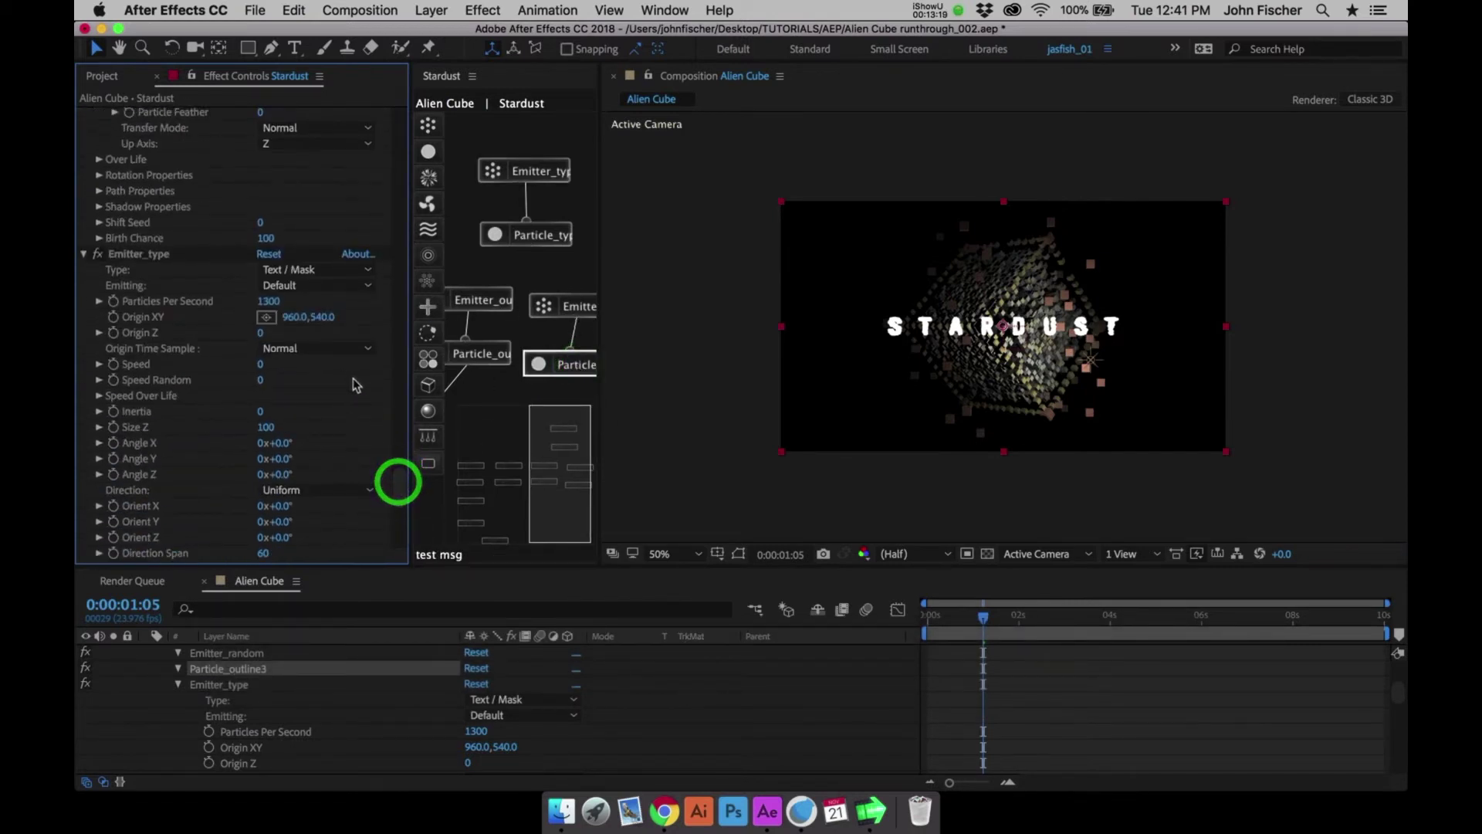
click(530, 235)
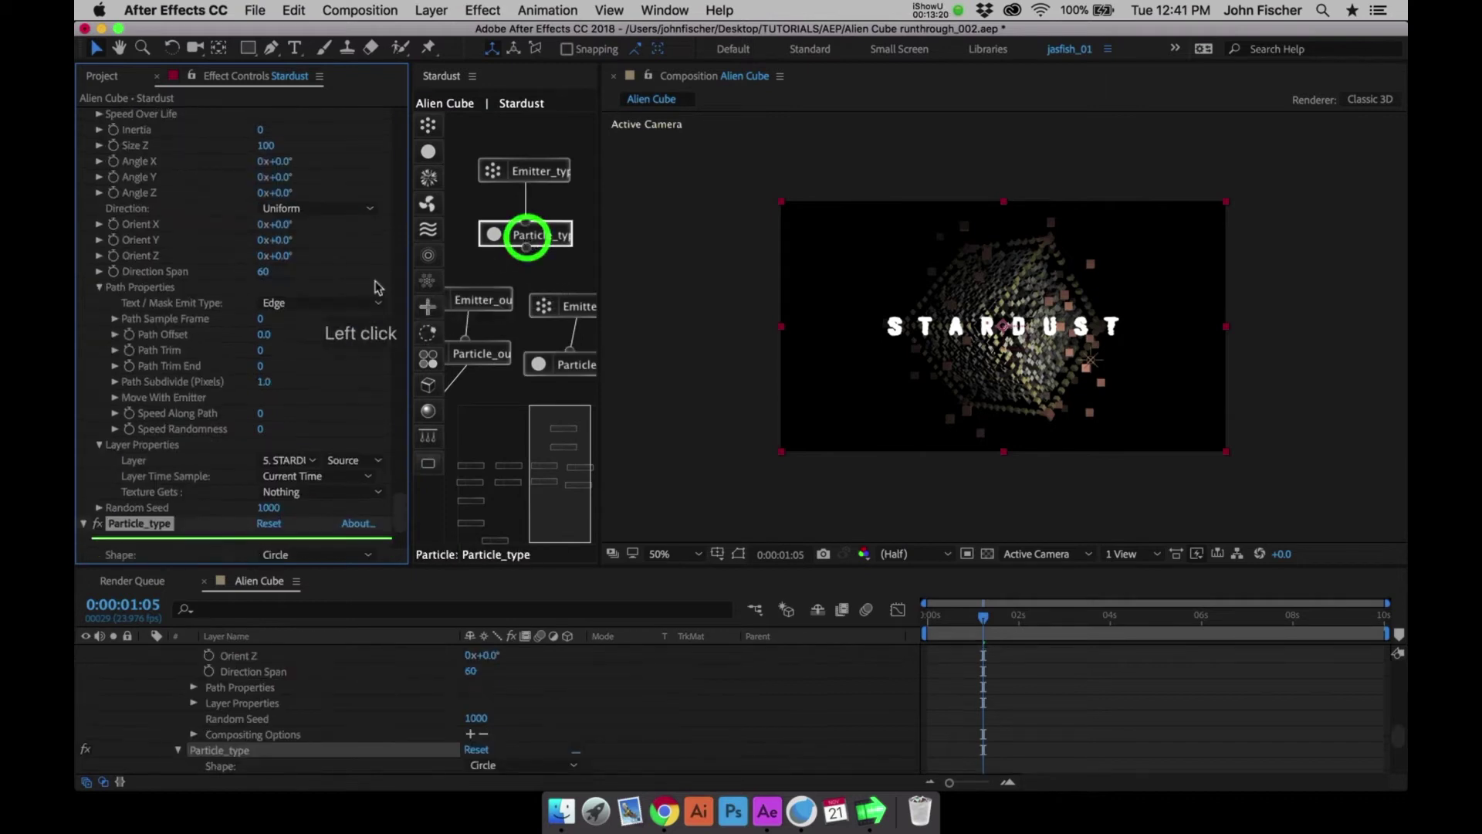
click(403, 525)
drag(402, 524, 399, 532)
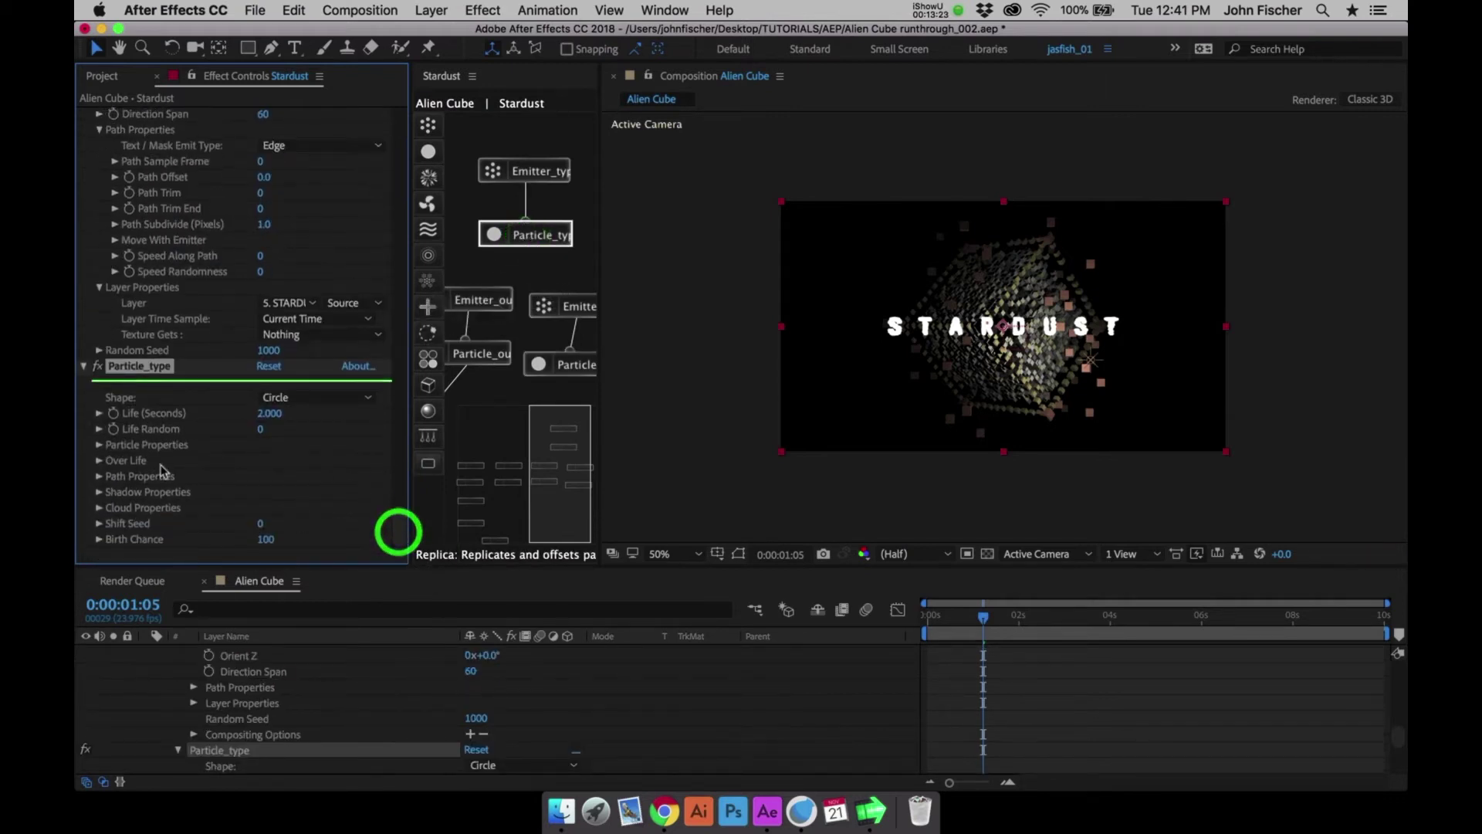
click(108, 446)
scroll(262, 434, down, 2)
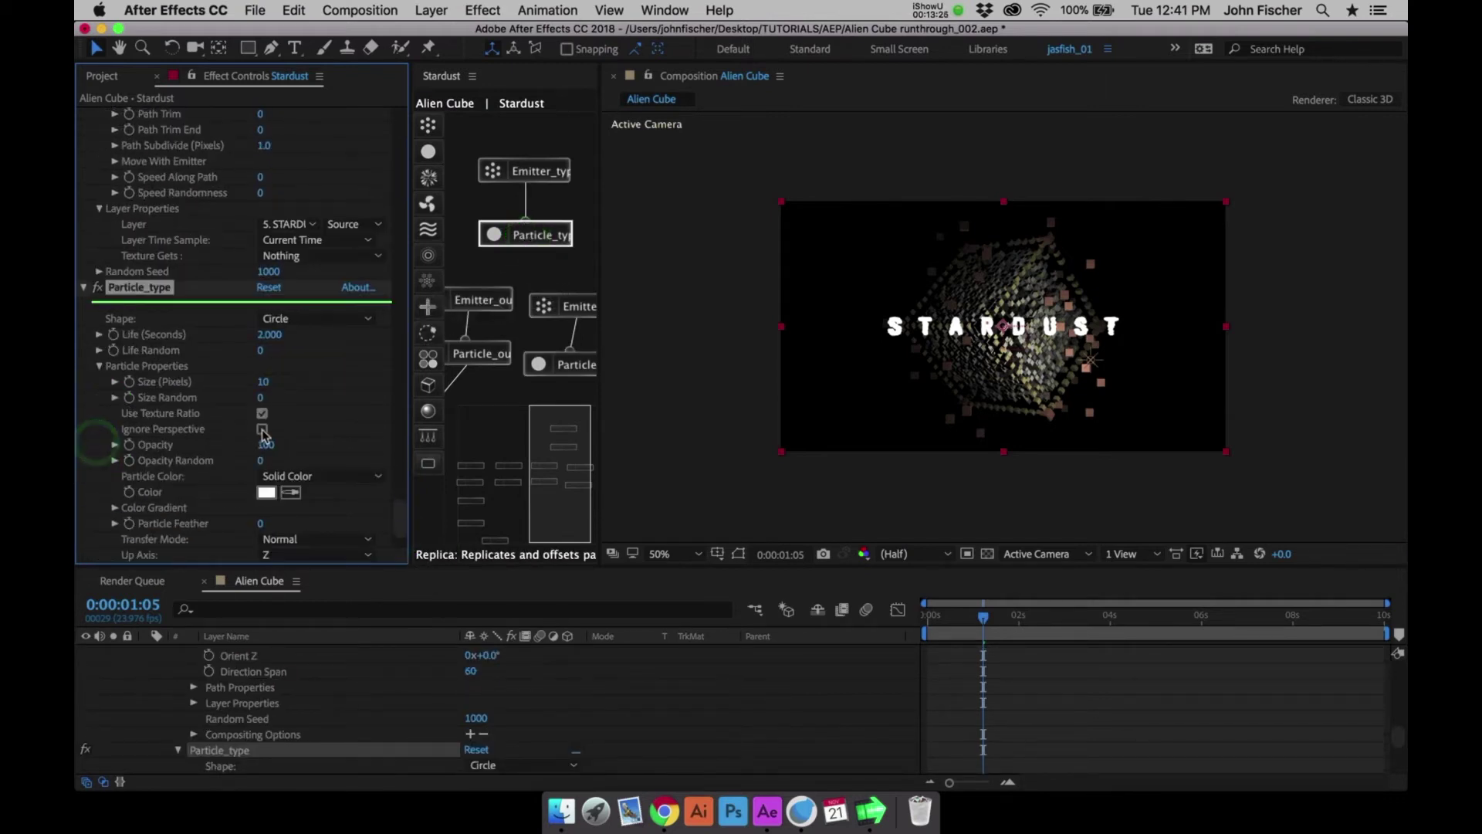
click(264, 383)
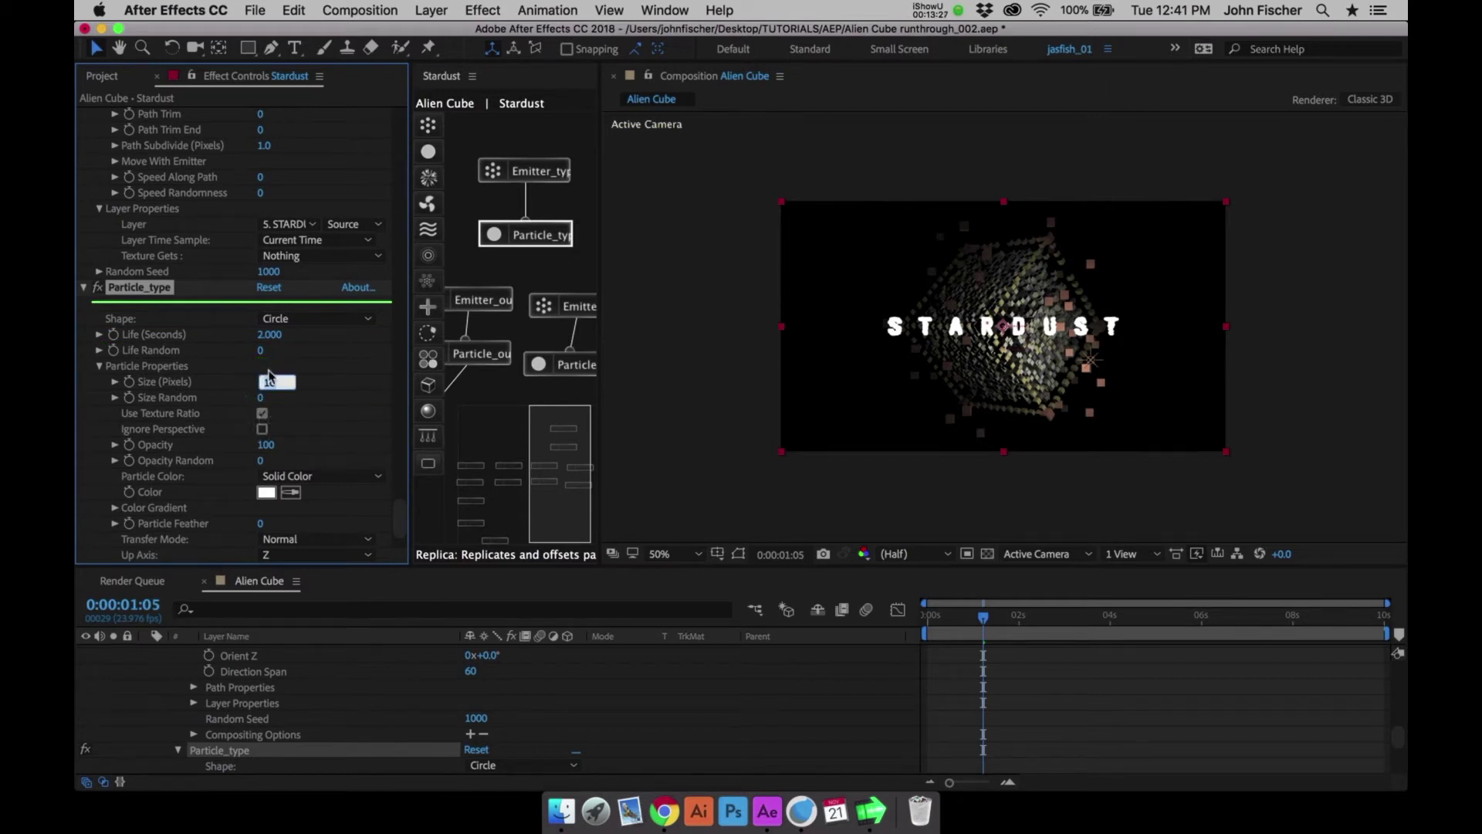
text(2)
key(Return)
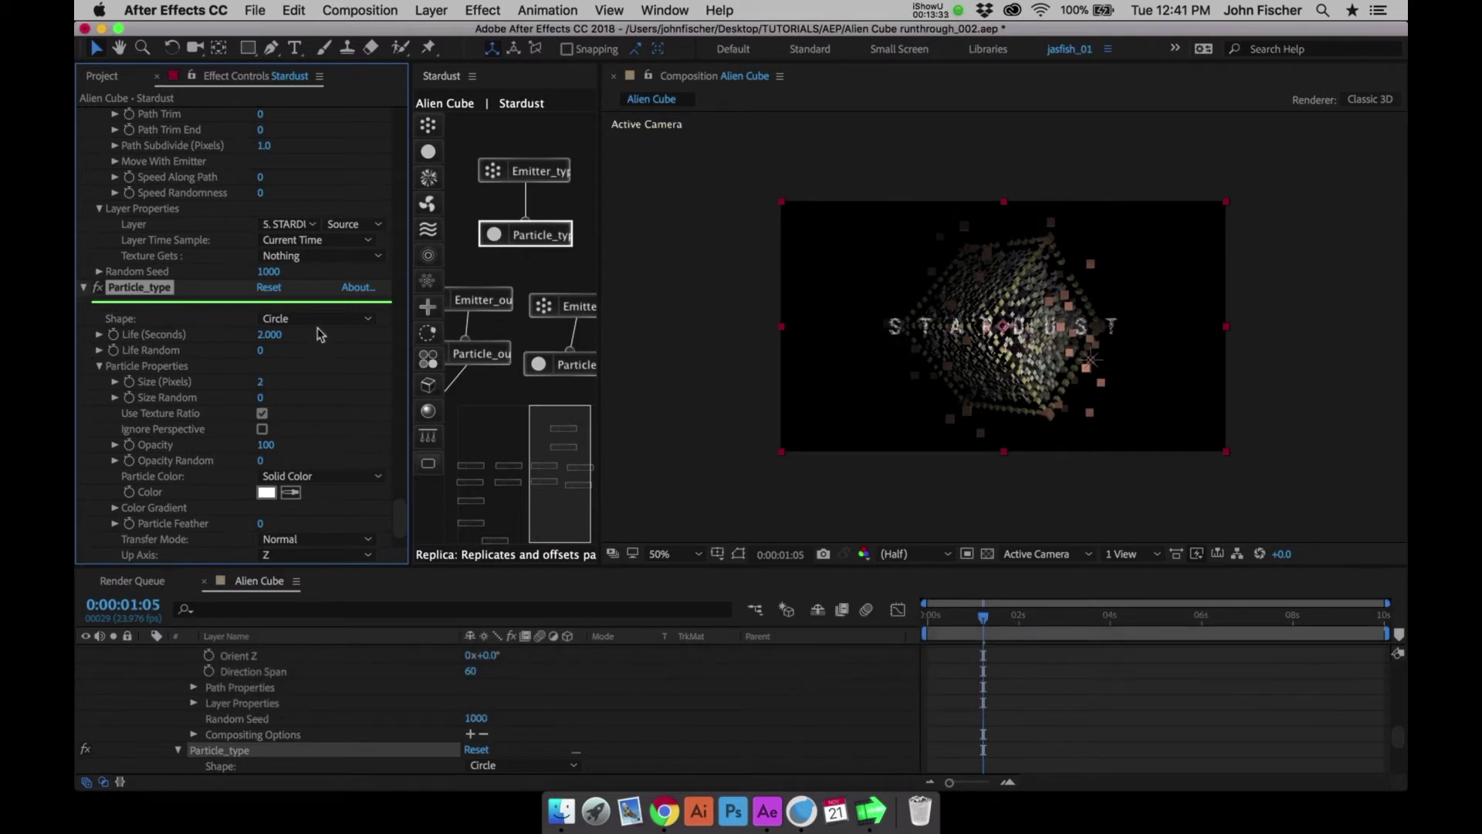
Show the composition at 100% and set the Origin Z of the Emitter_type node to -500
key(period)
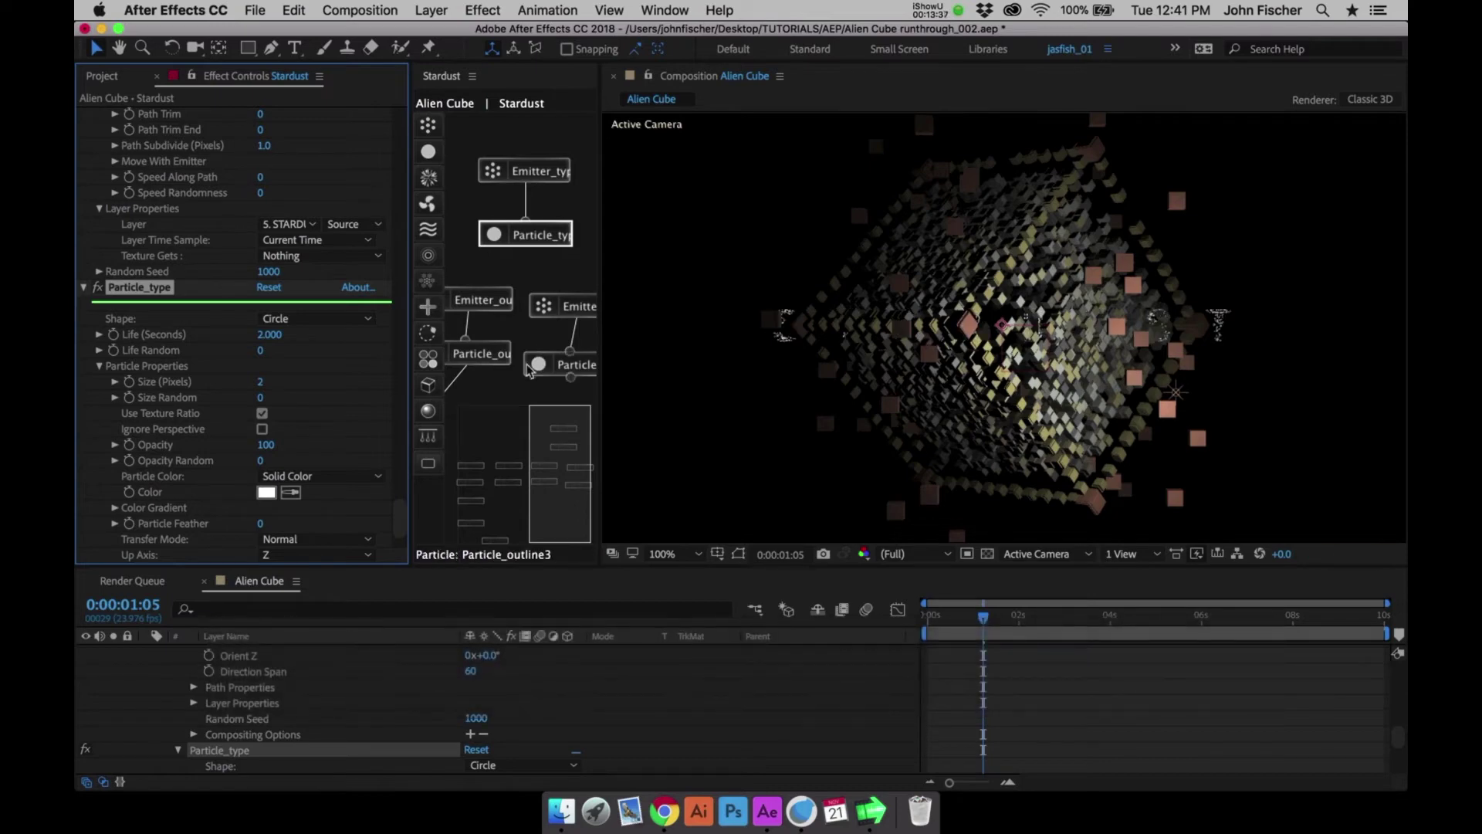
click(545, 178)
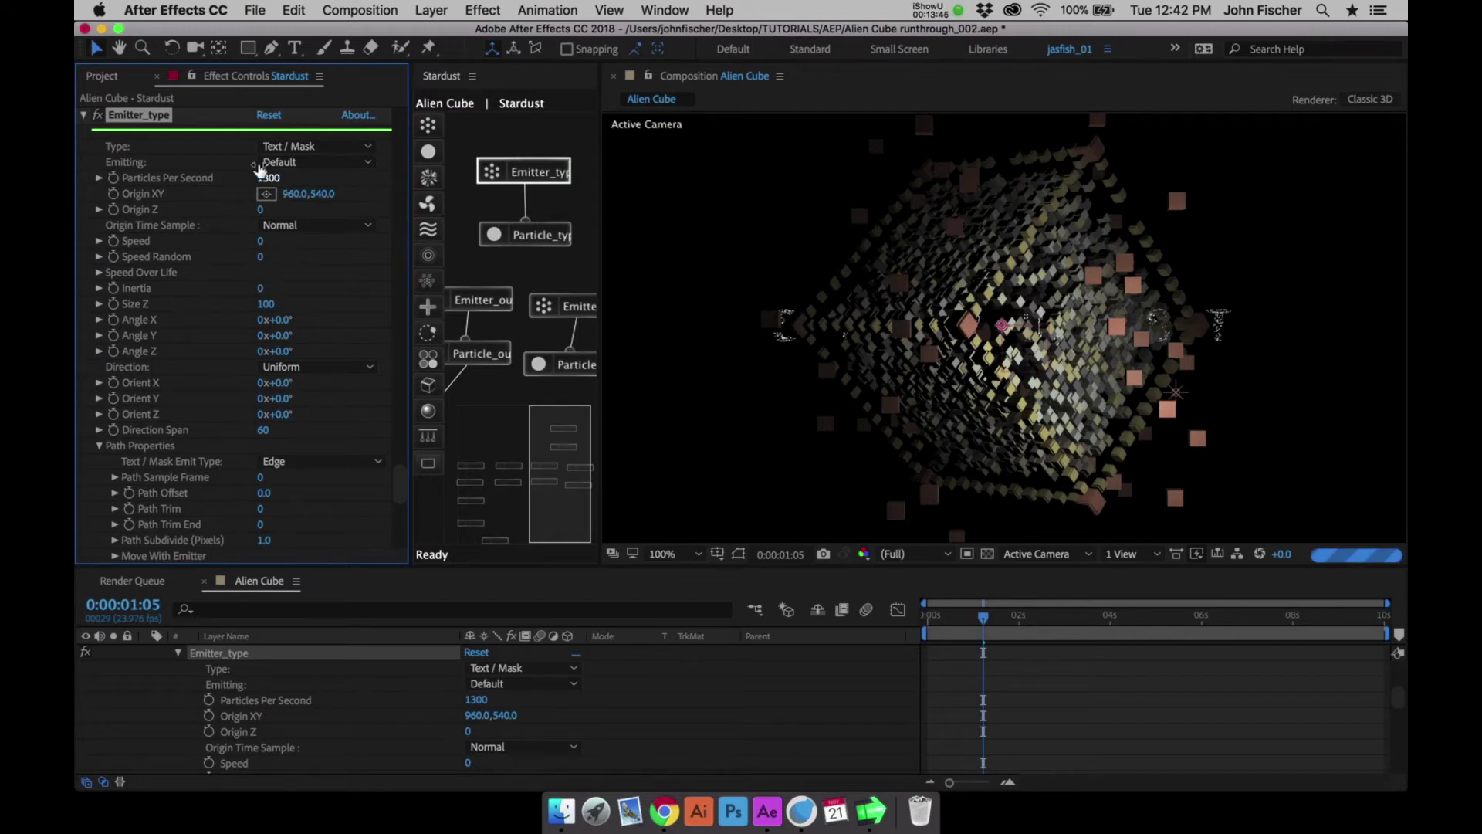
click(261, 209)
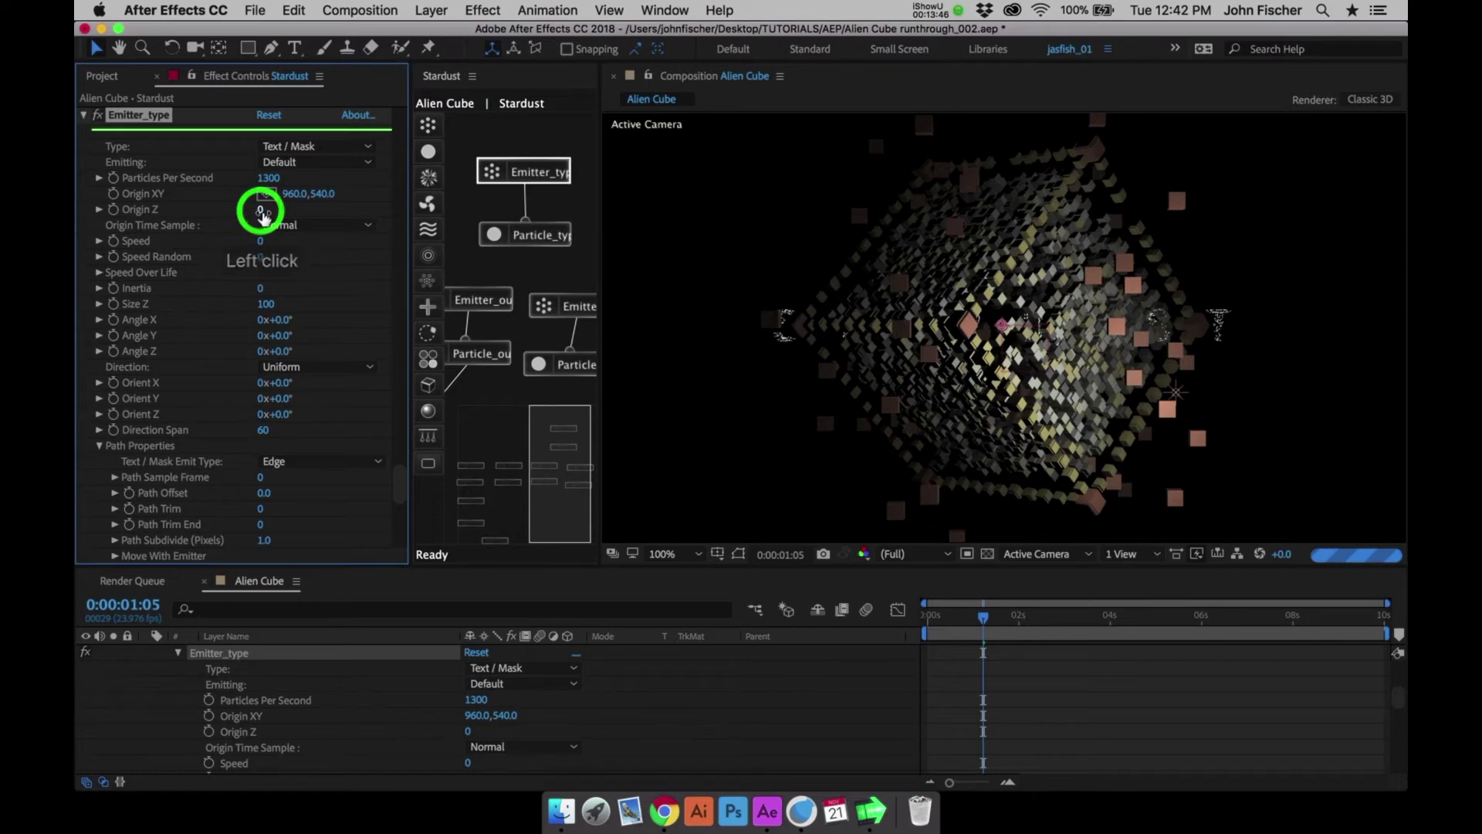
text(-500)
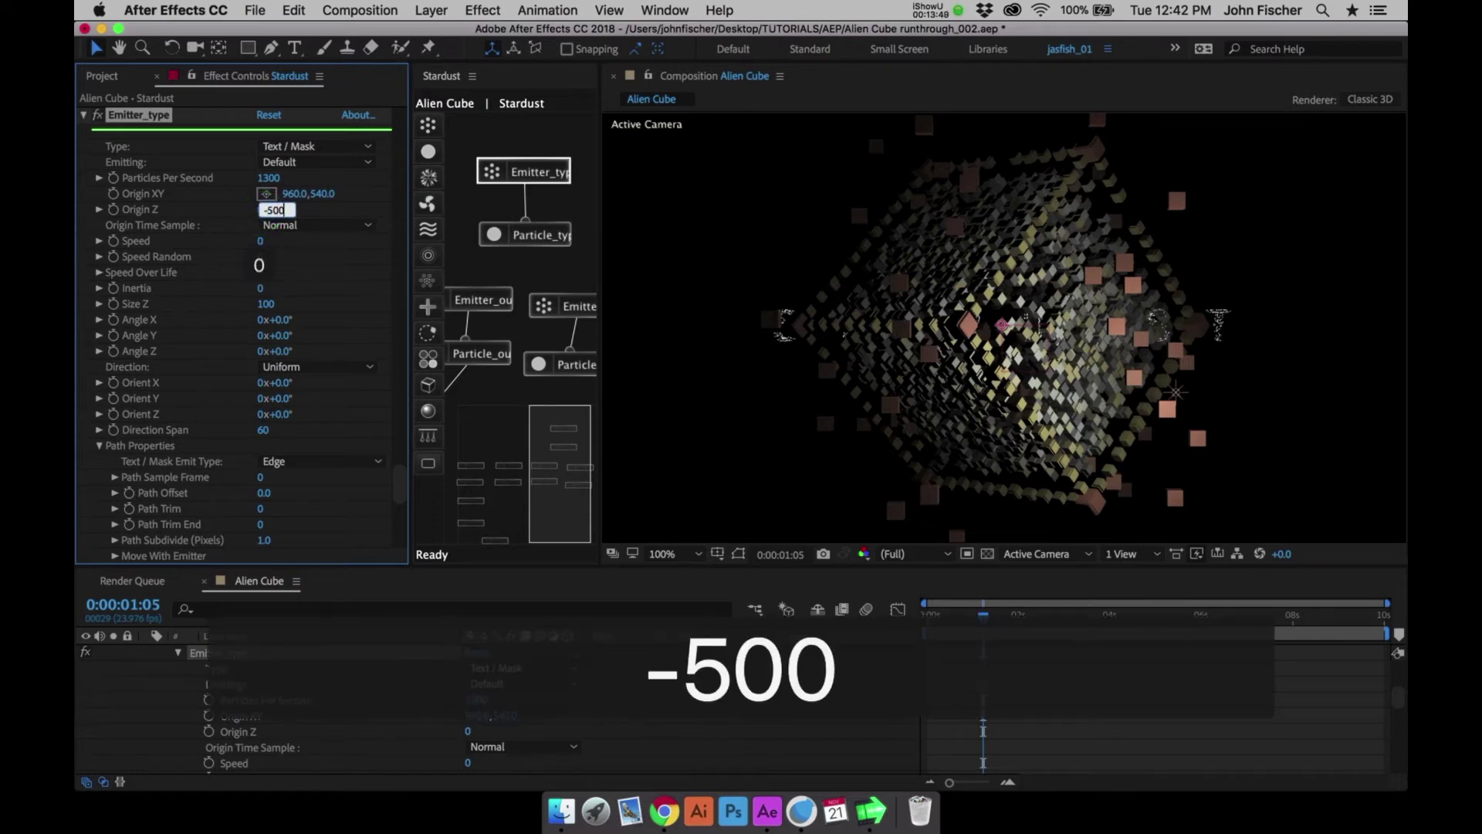
key(Return)
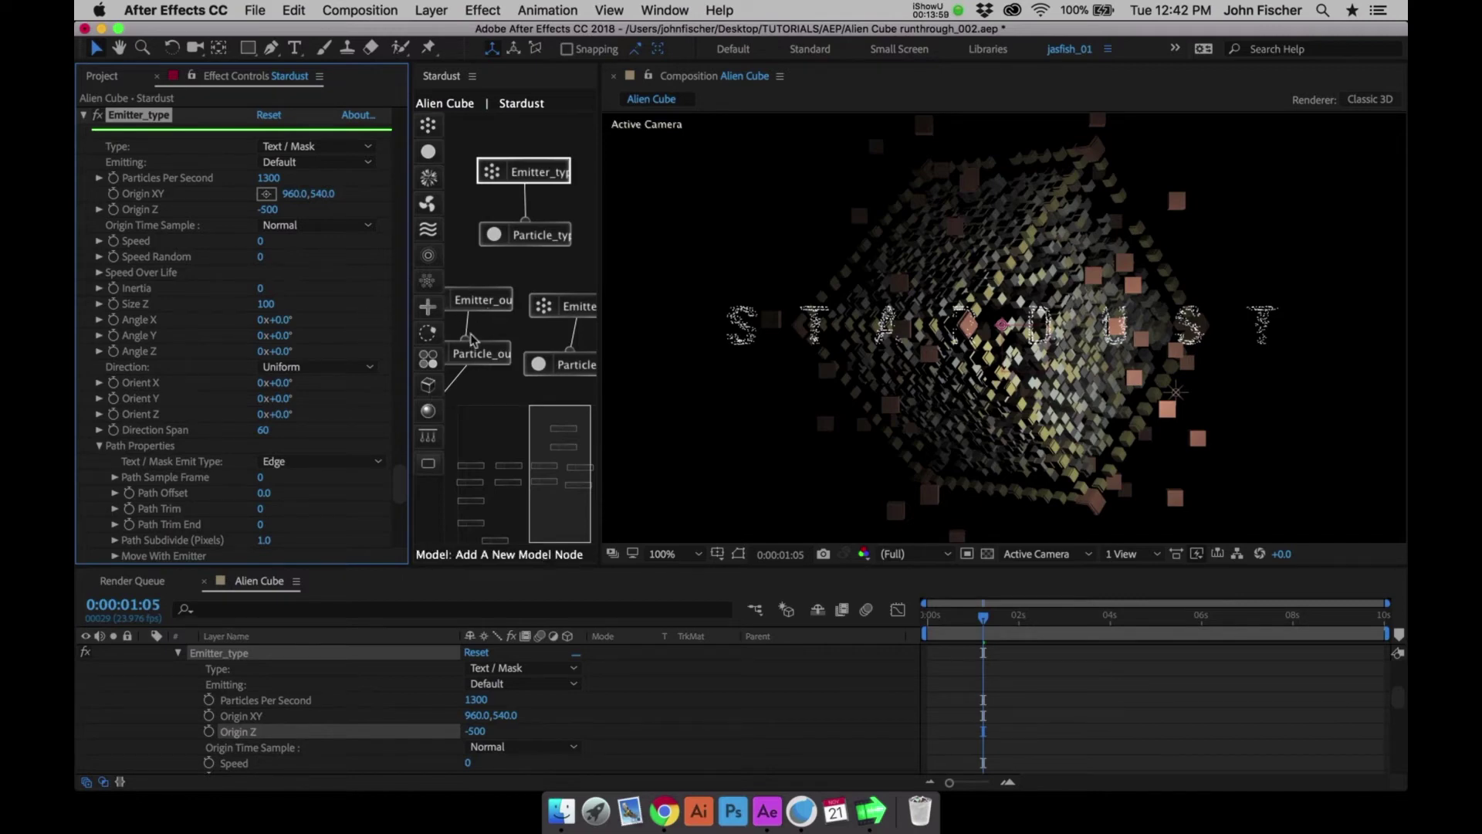
Set the particle life of the Particle_type node to 10 seconds
click(532, 234)
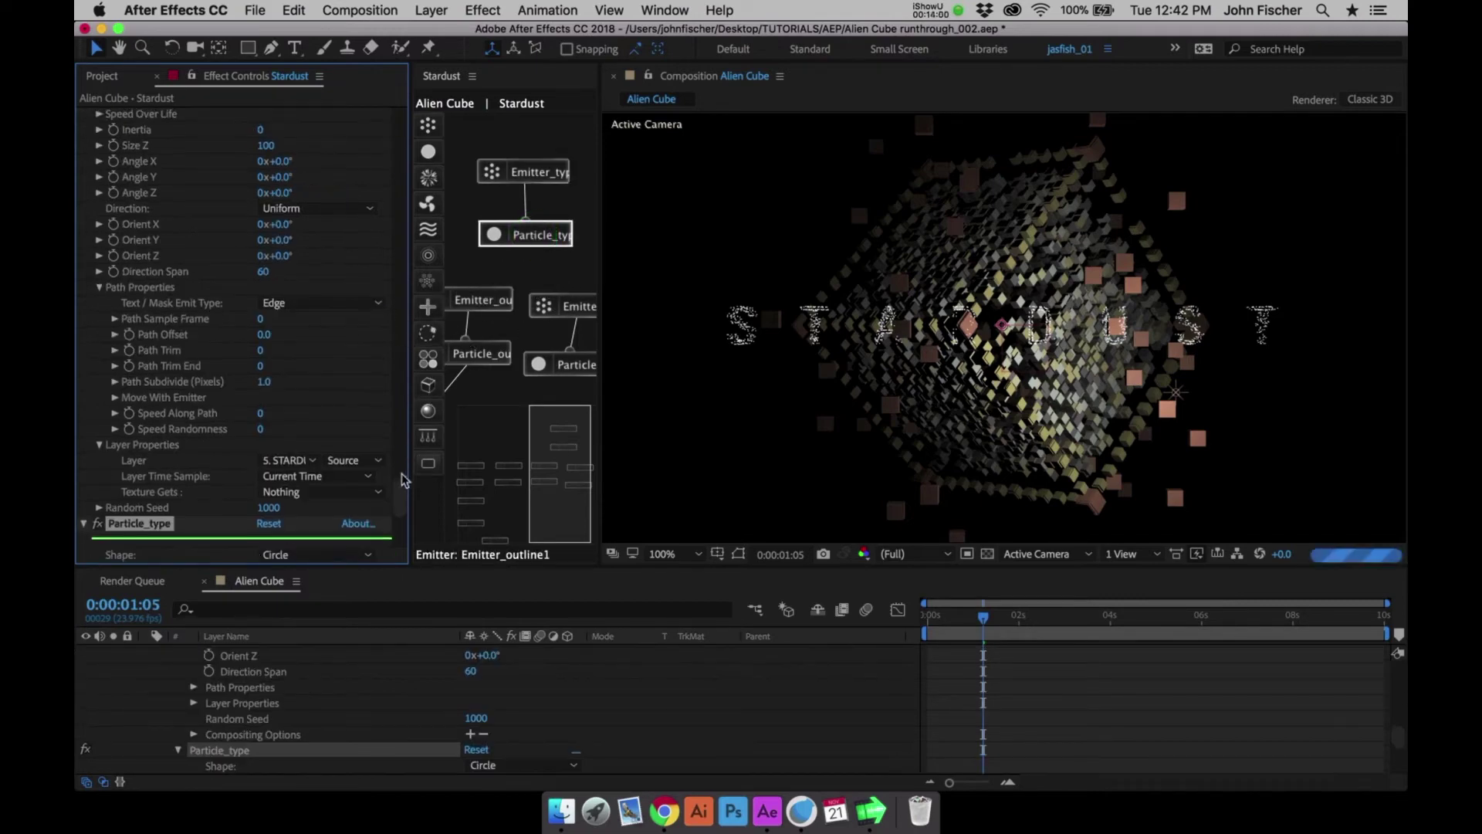
click(397, 513)
click(267, 325)
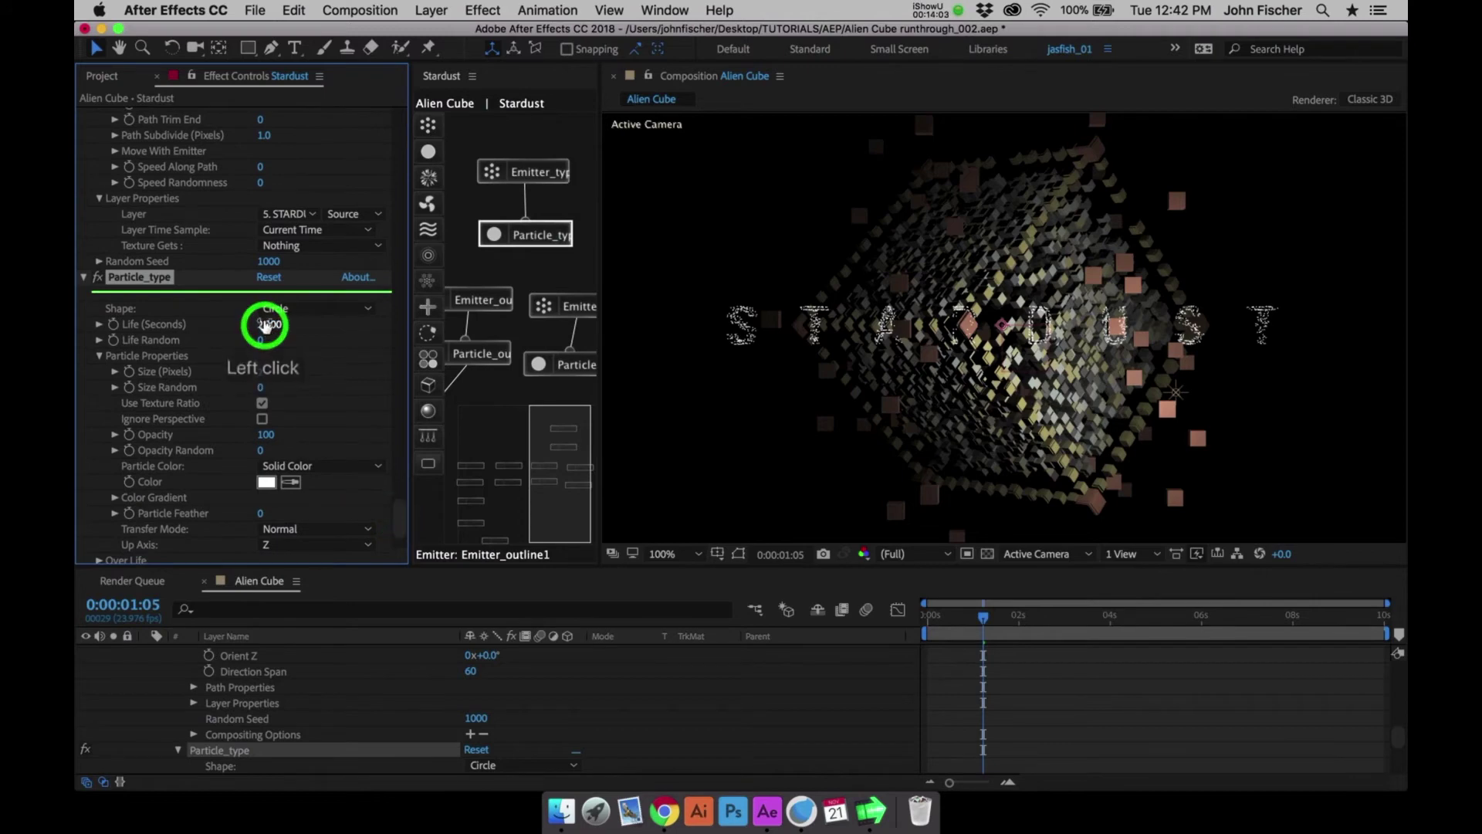
text(10)
key(Return)
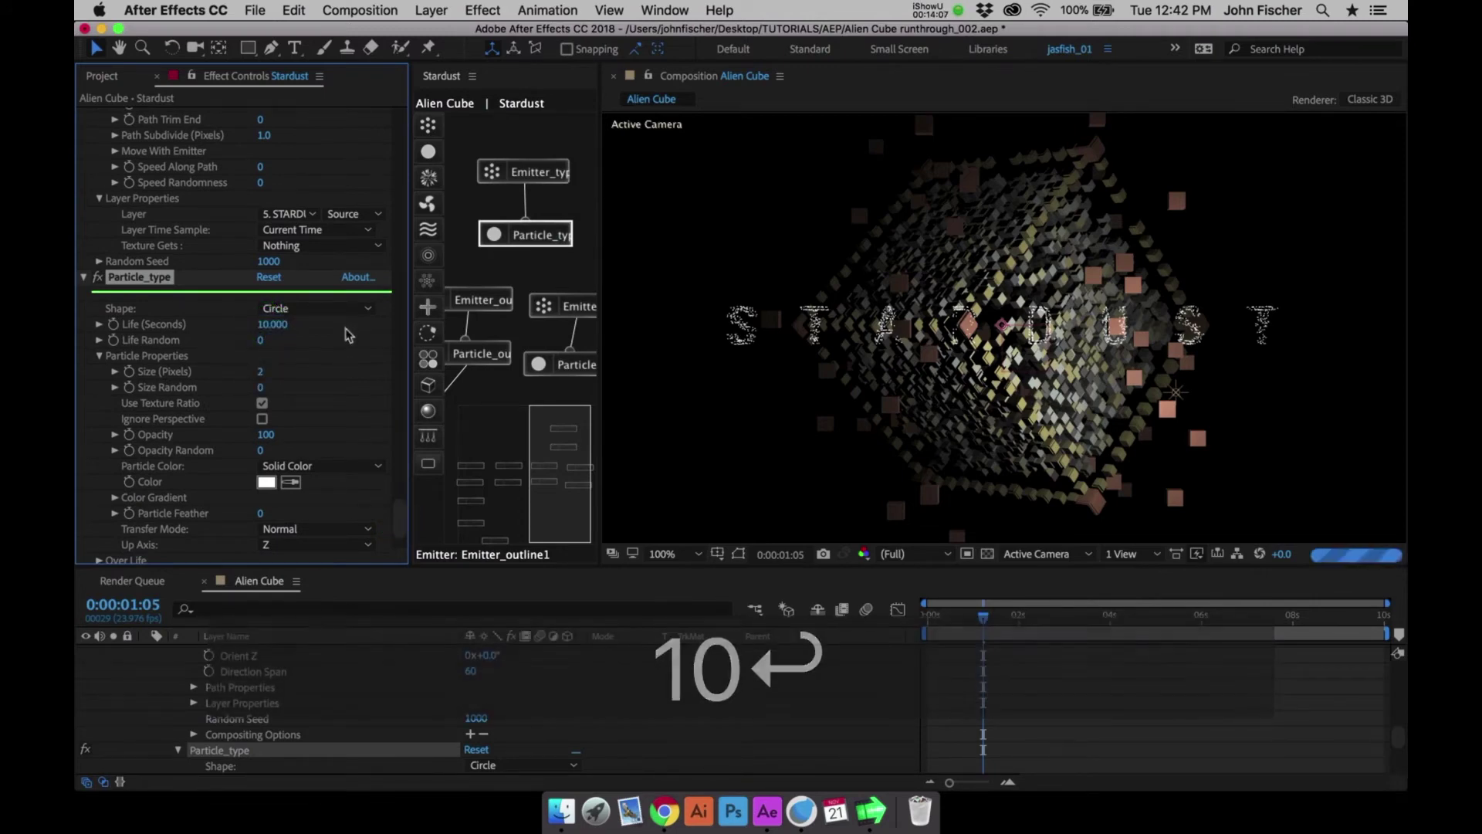
Move the playhead to 0:00:02:02 and set Size Random of Particle_type to 50
click(1021, 615)
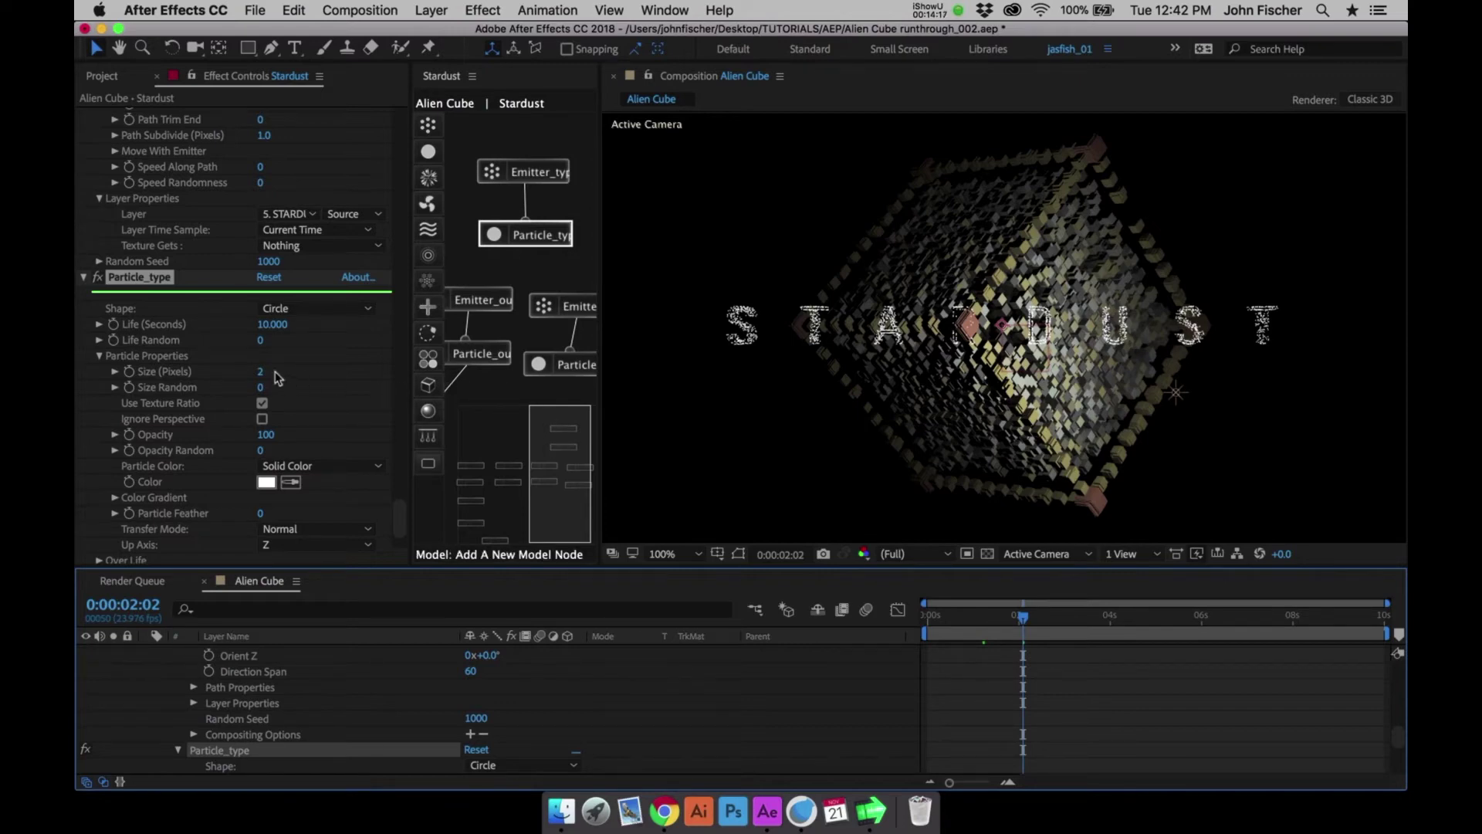
click(260, 390)
text(50)
key(Return)
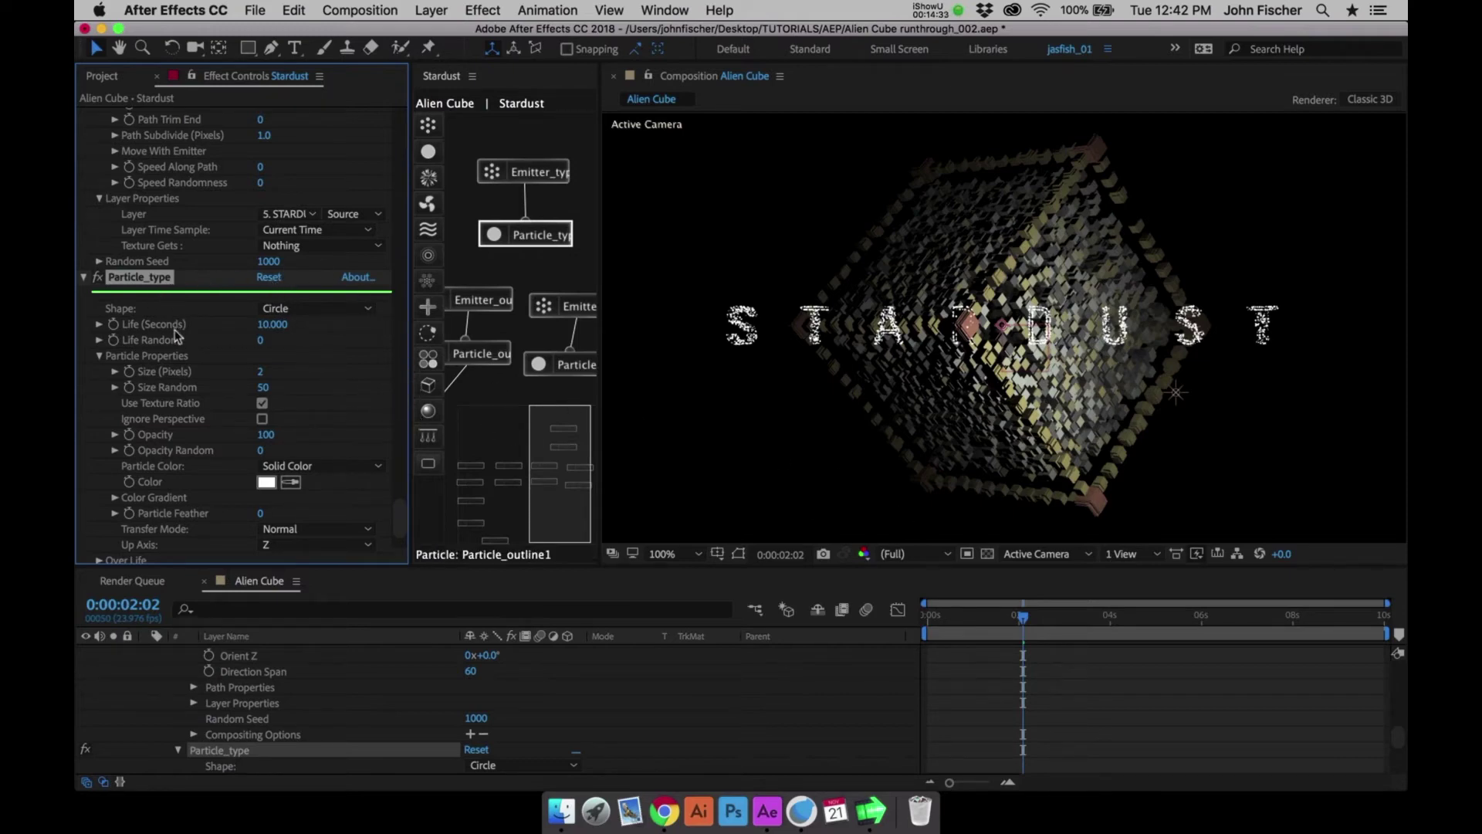
Raise the Particles Per Second of Emitter_type to 2000
click(400, 480)
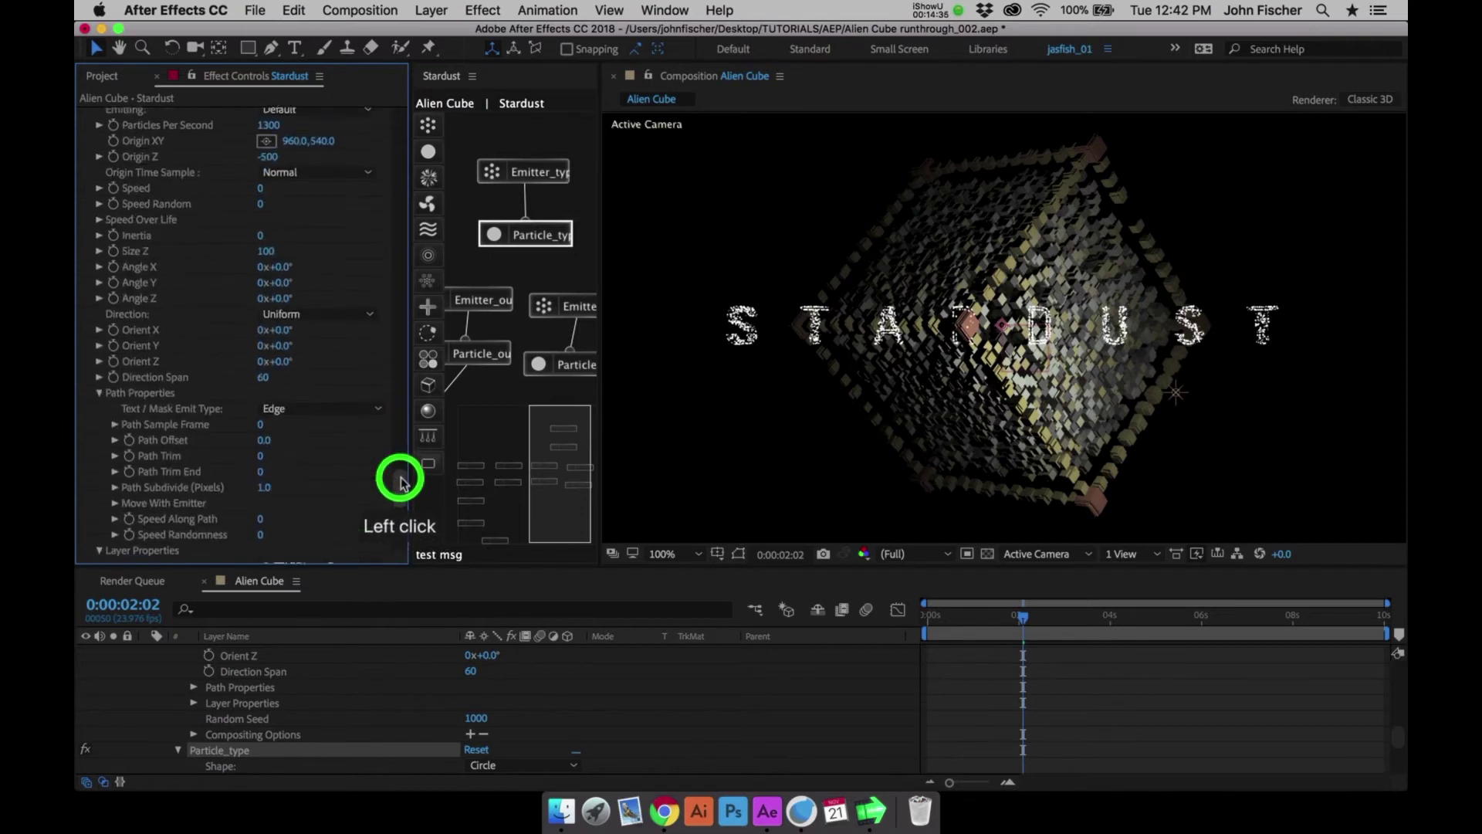
click(271, 220)
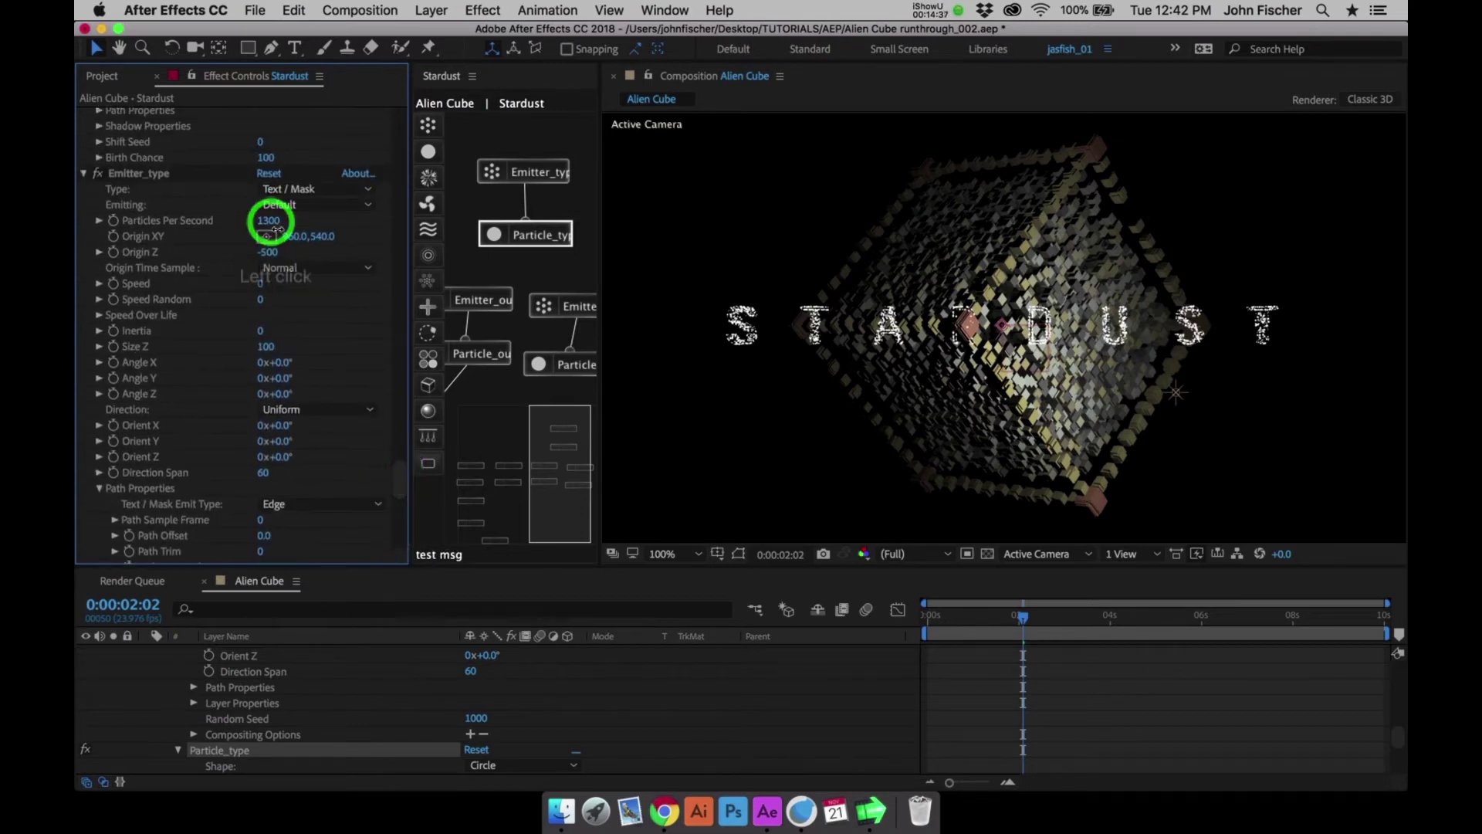
text(2000)
key(Return)
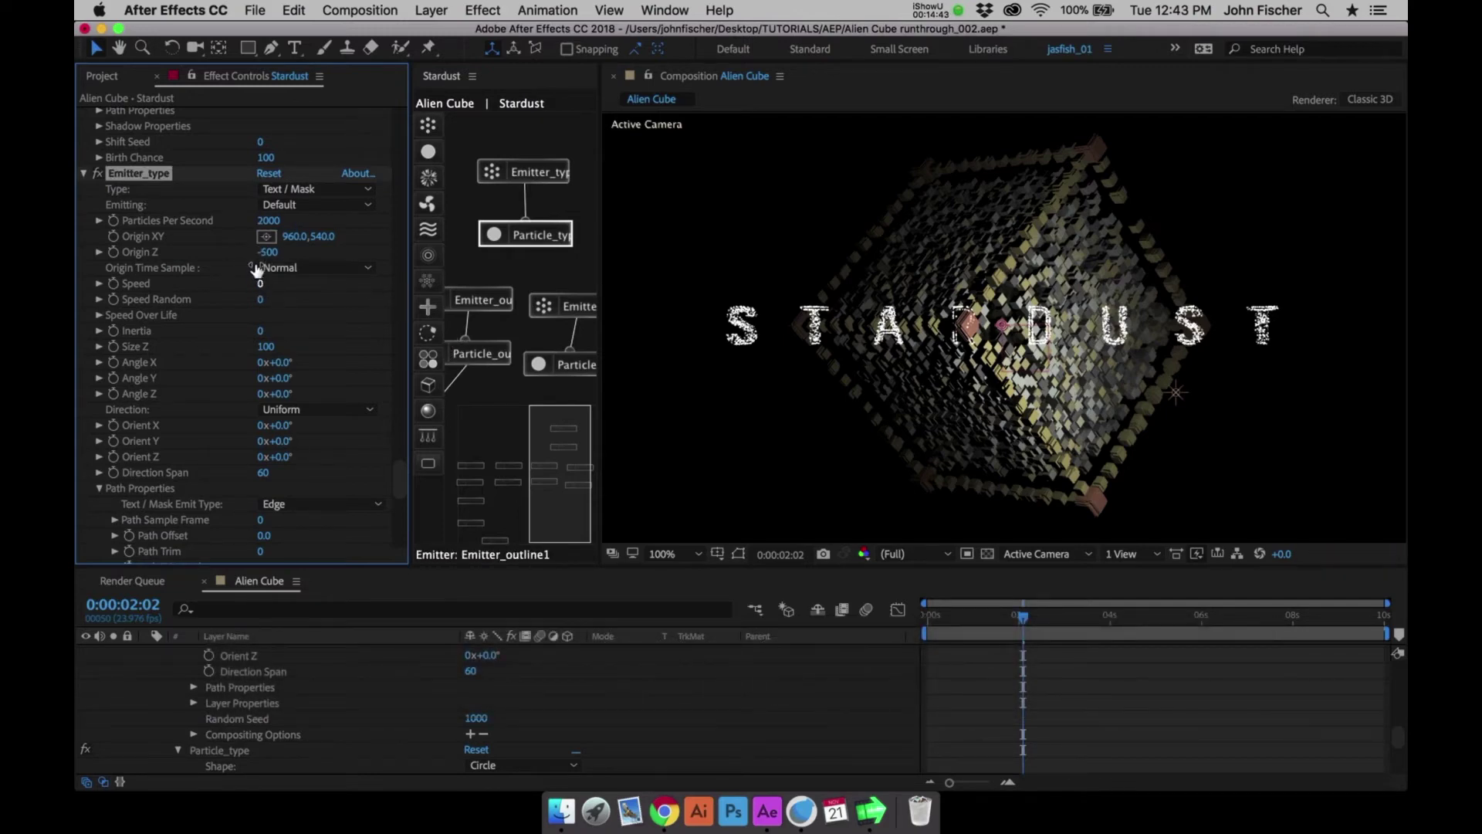
Try Edge Weighted as the text/mask emit type of Emitter_type and undo the change
click(347, 503)
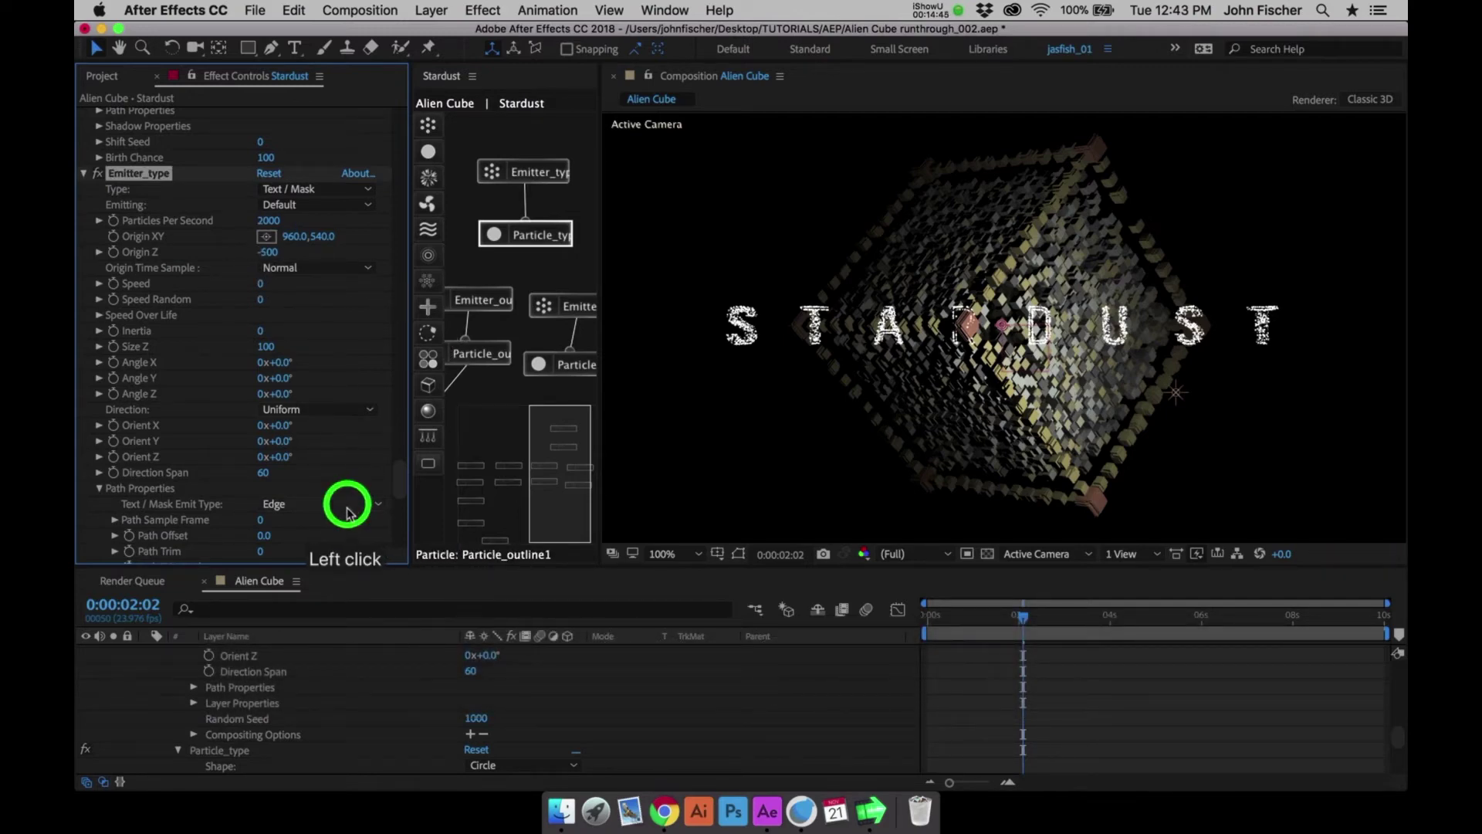
click(344, 559)
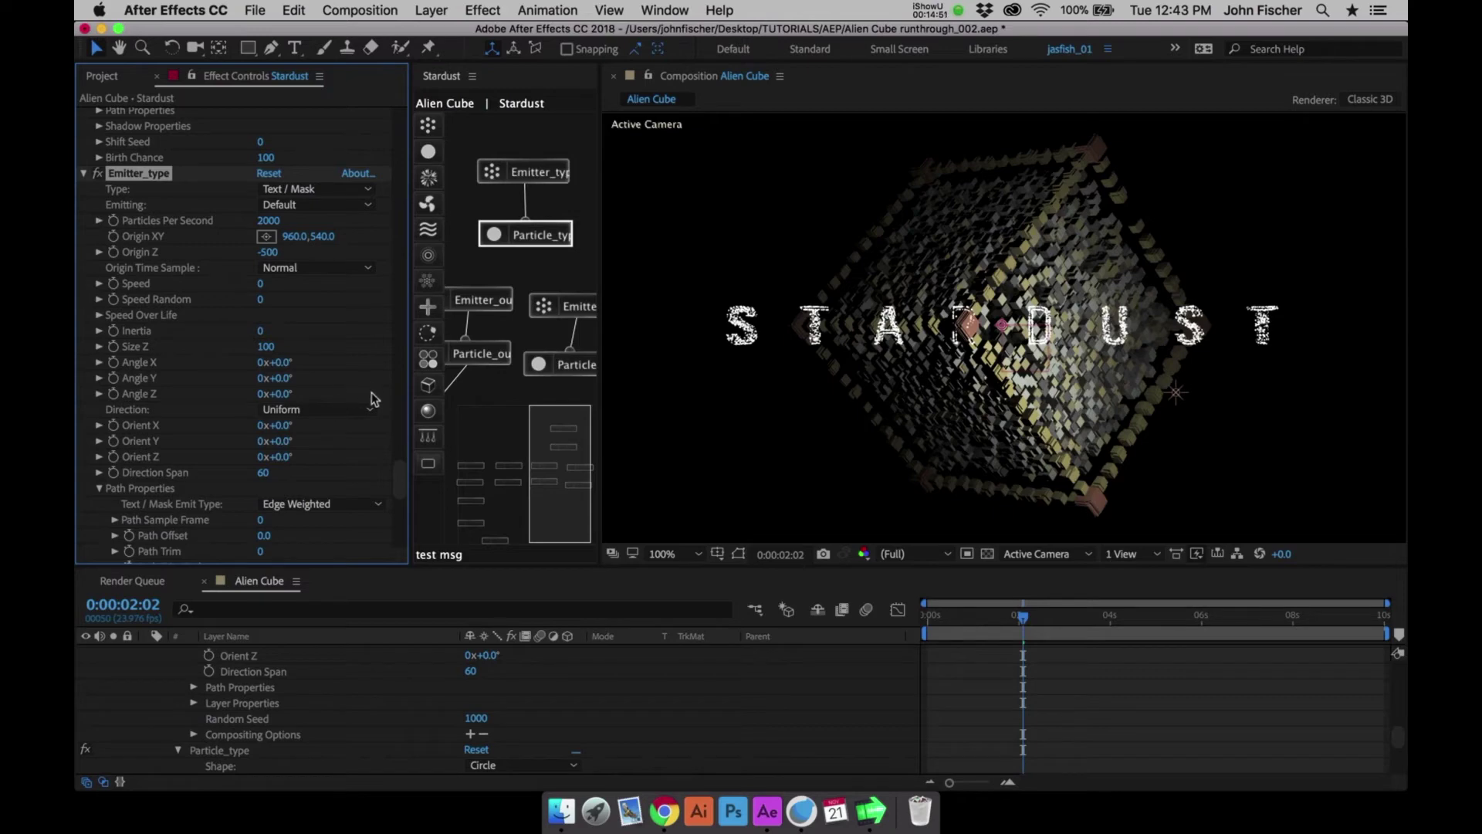
key(super+z)
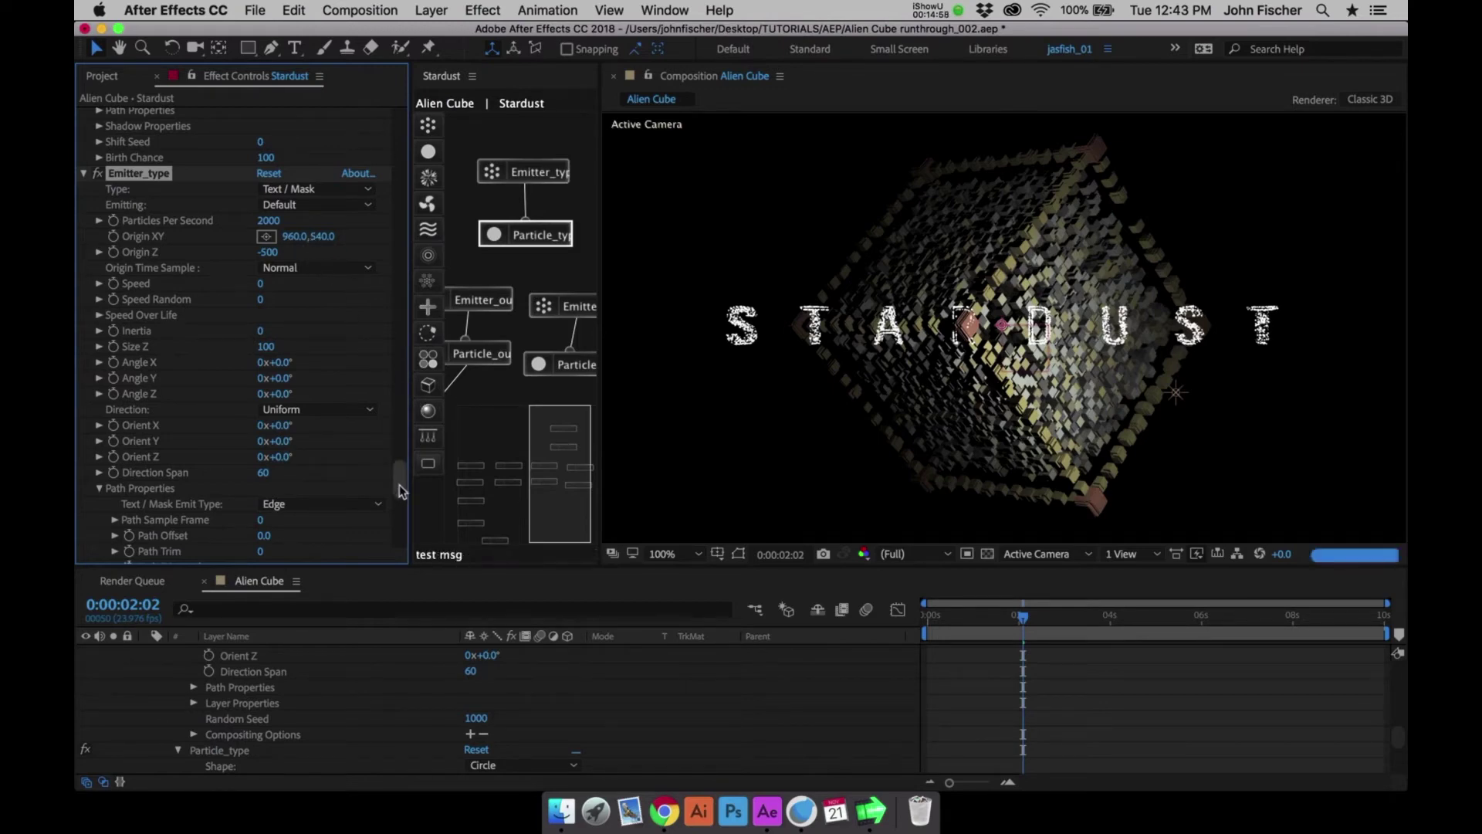
At 0:00:01:00, set the Path Trim of Emitter_type to 100 and add its first keyframe
drag(399, 486, 393, 504)
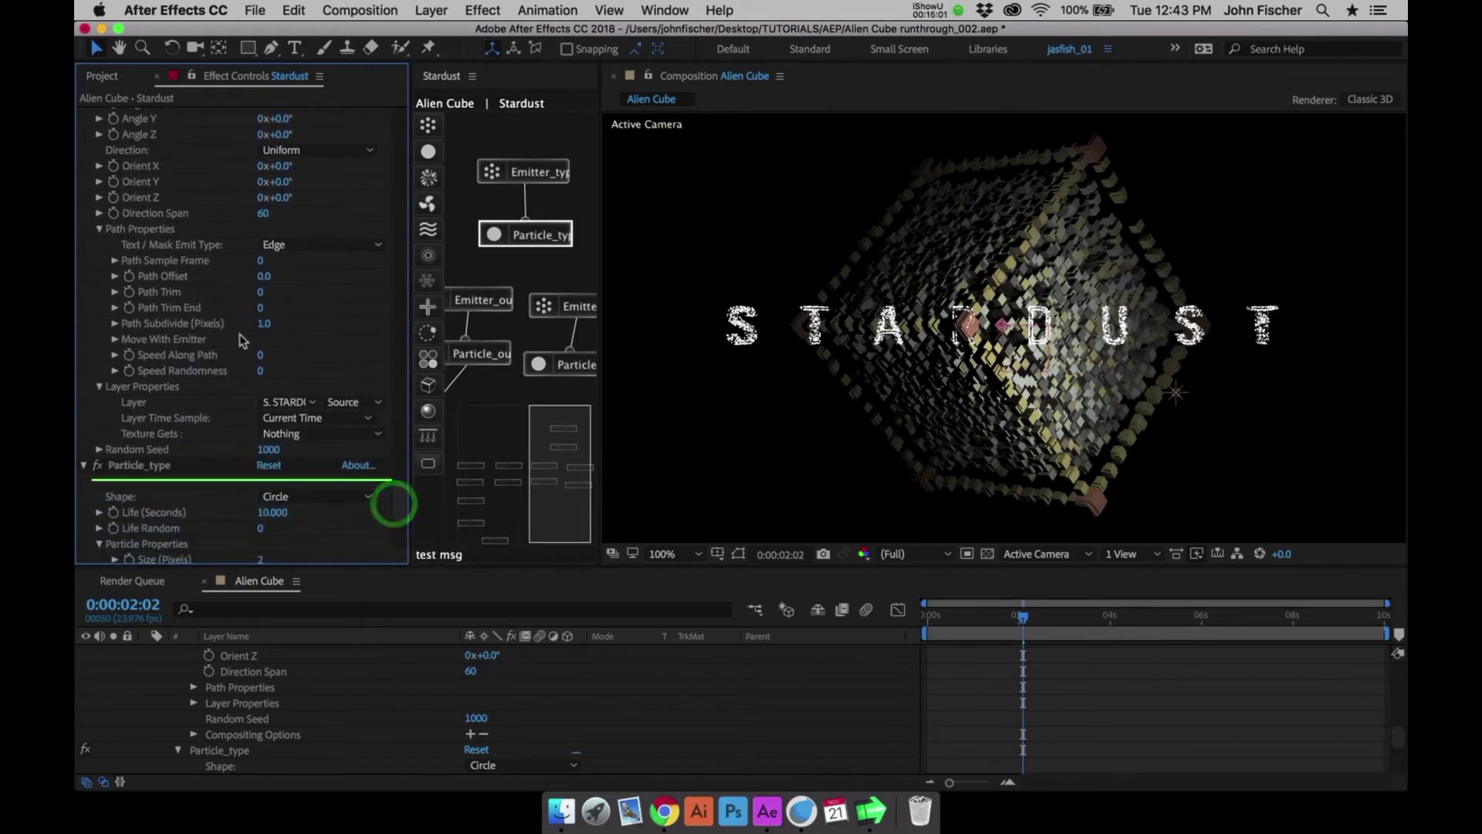
click(1023, 620)
drag(1023, 620, 981, 616)
key(super+Left)
key(super+Left)
key(super+Left)
key(super+Left)
key(super+Left)
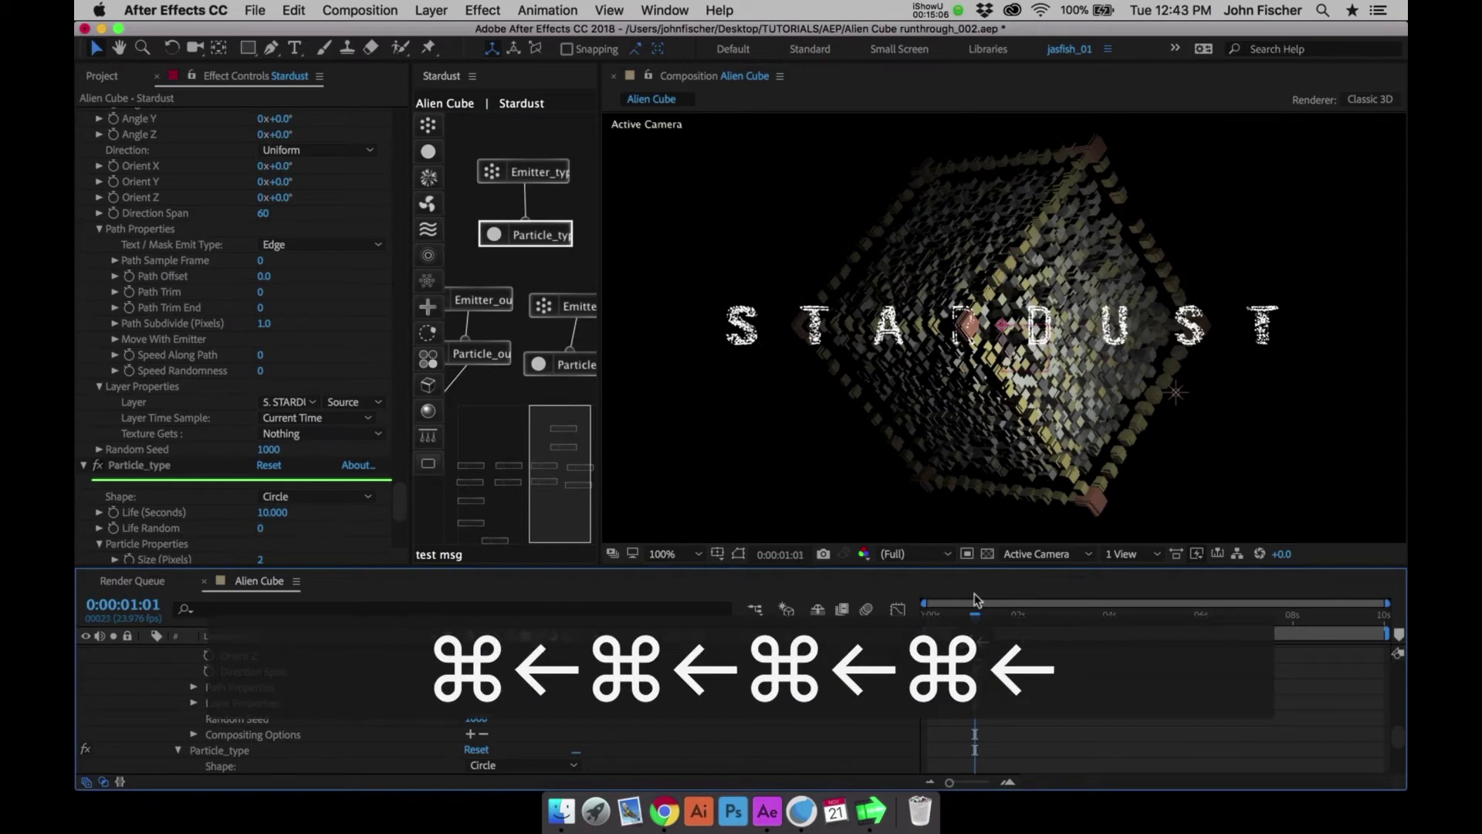
key(super+Right)
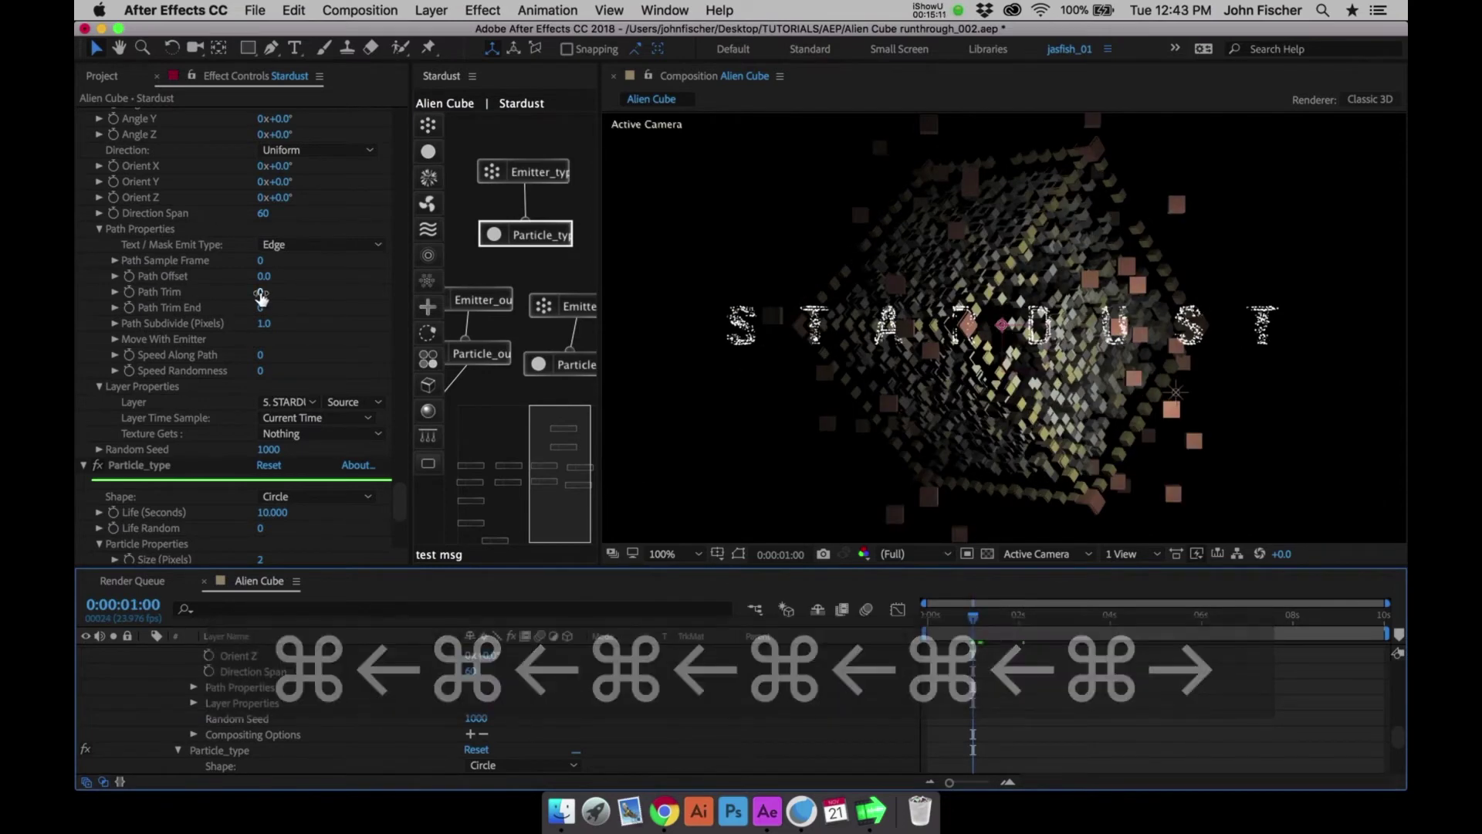
click(260, 294)
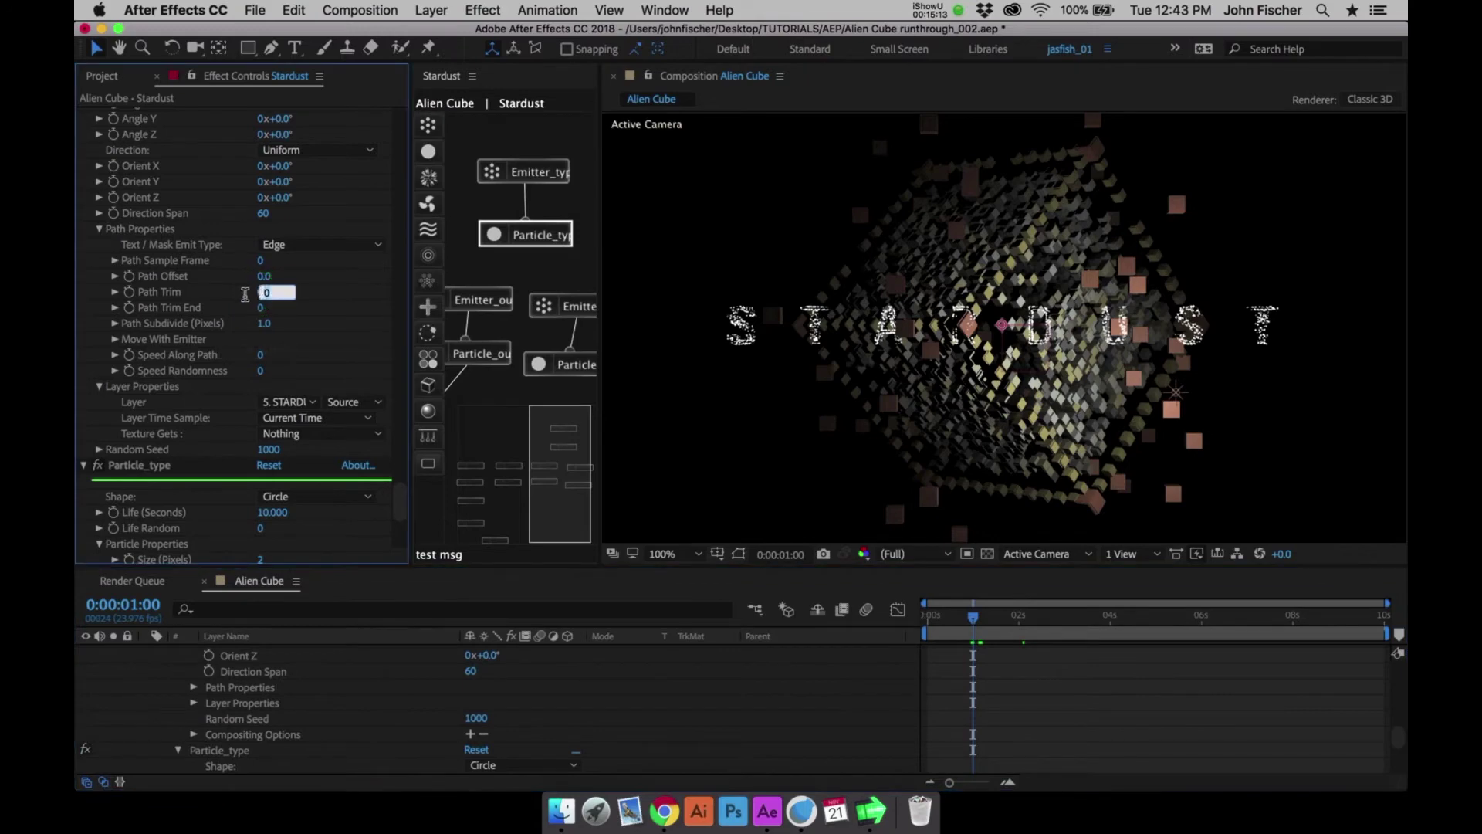
text(100)
key(Return)
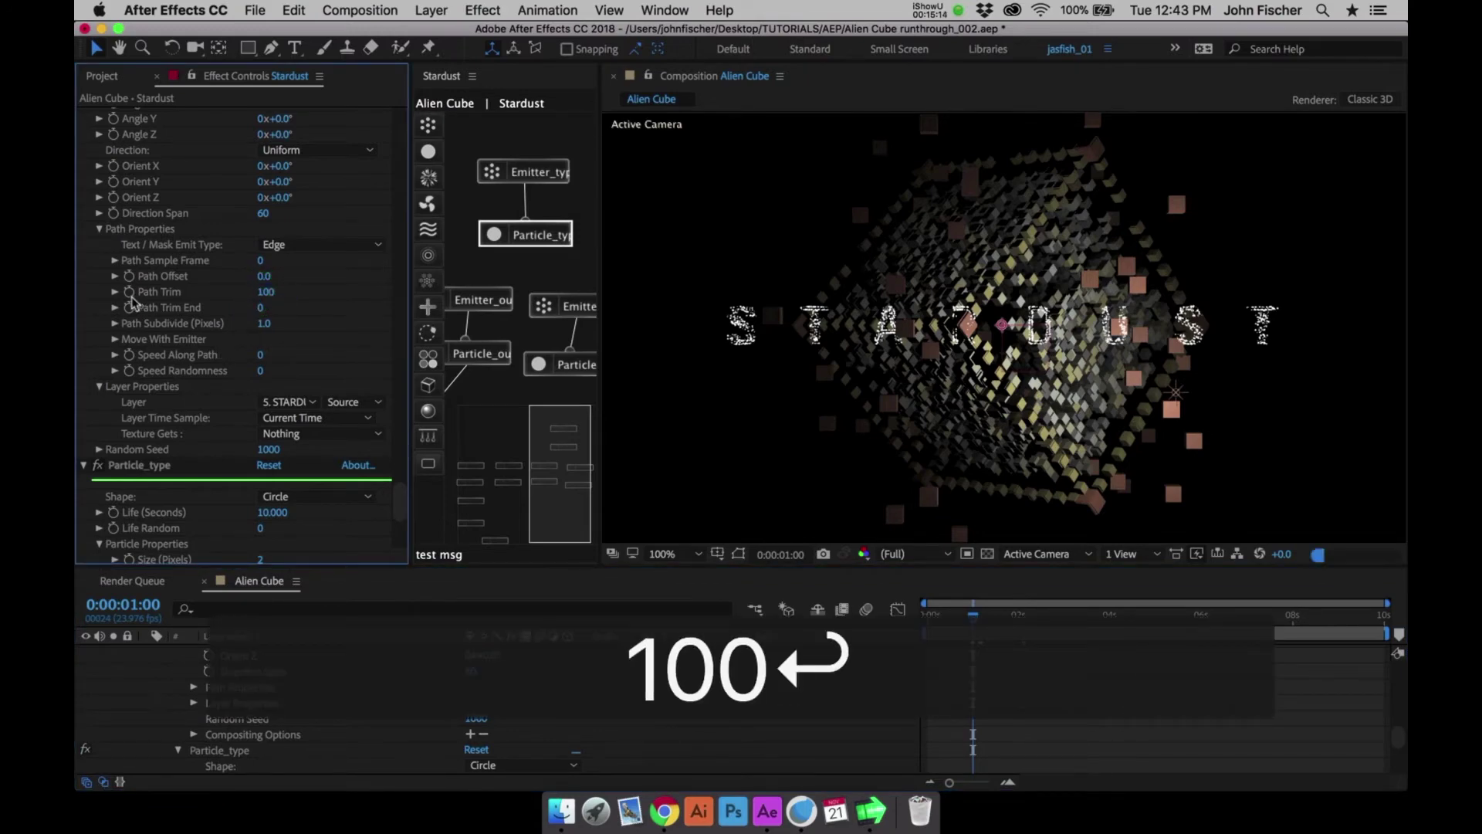
click(129, 292)
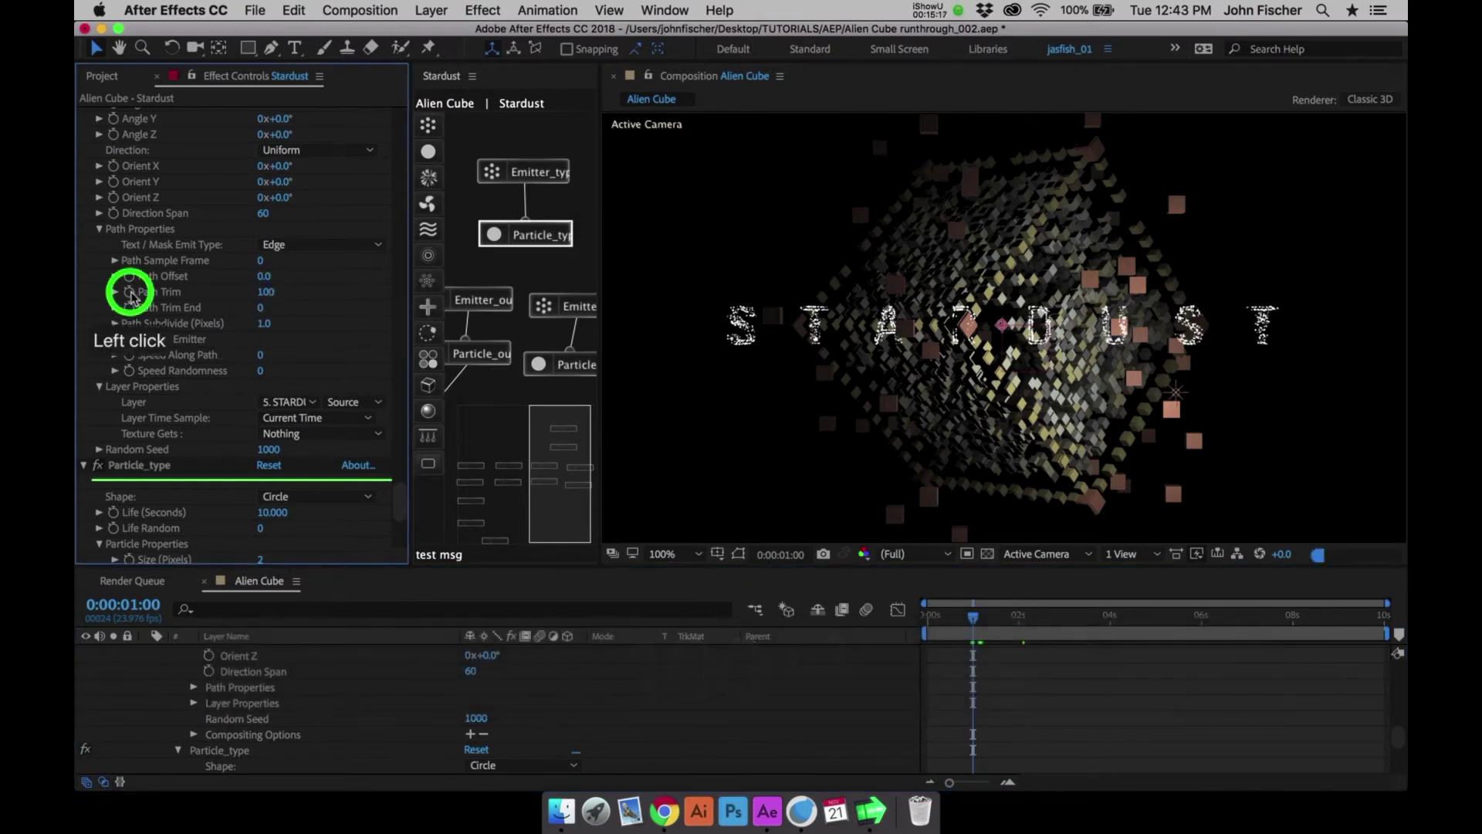
Keyframe the Path Trim of Emitter_type to 0 at 0:00:03:00 and check the text animation at about 0:00:01:22
click(1059, 618)
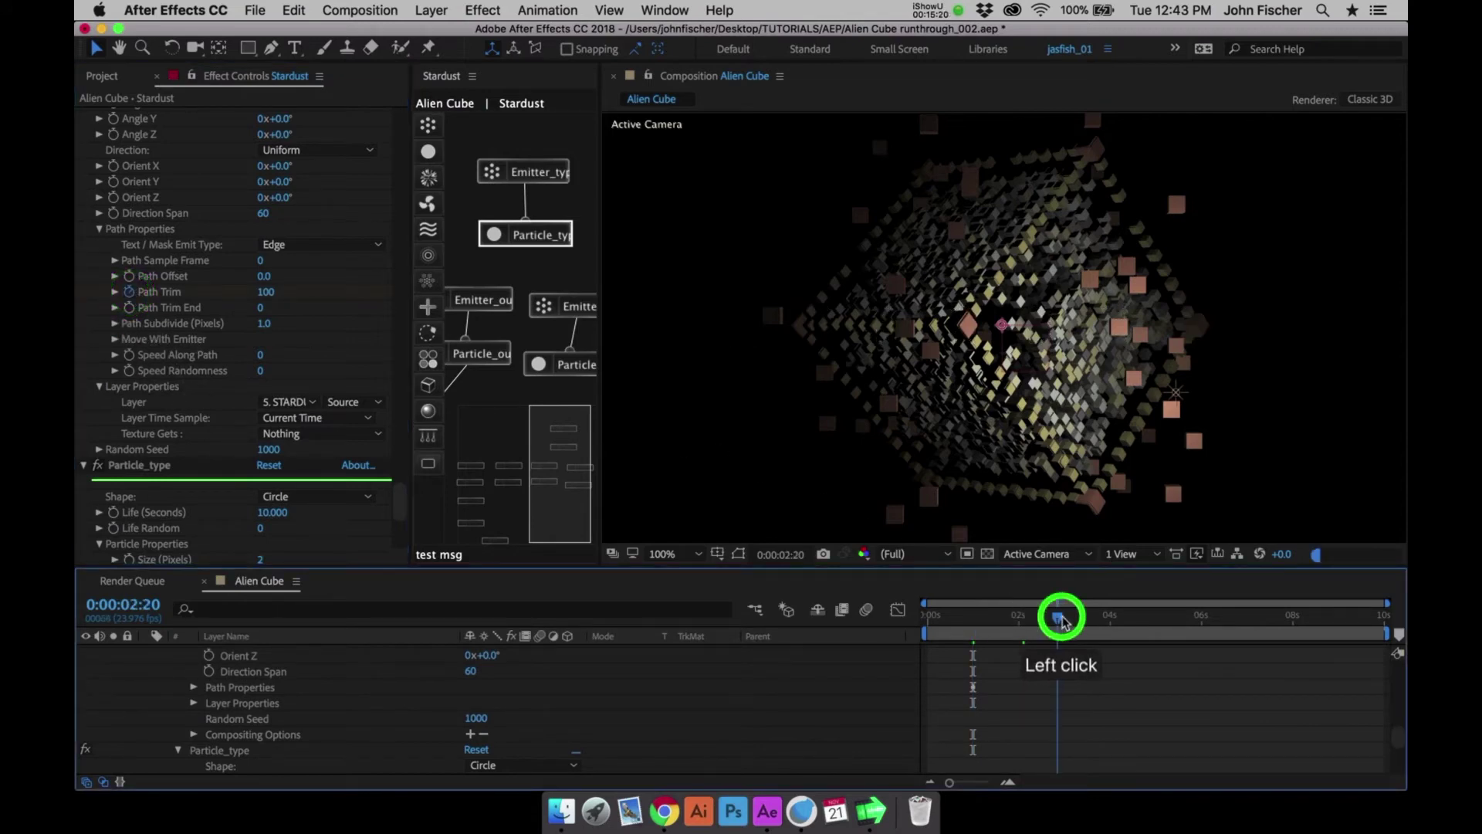
key(super+Right)
key(super+Right)
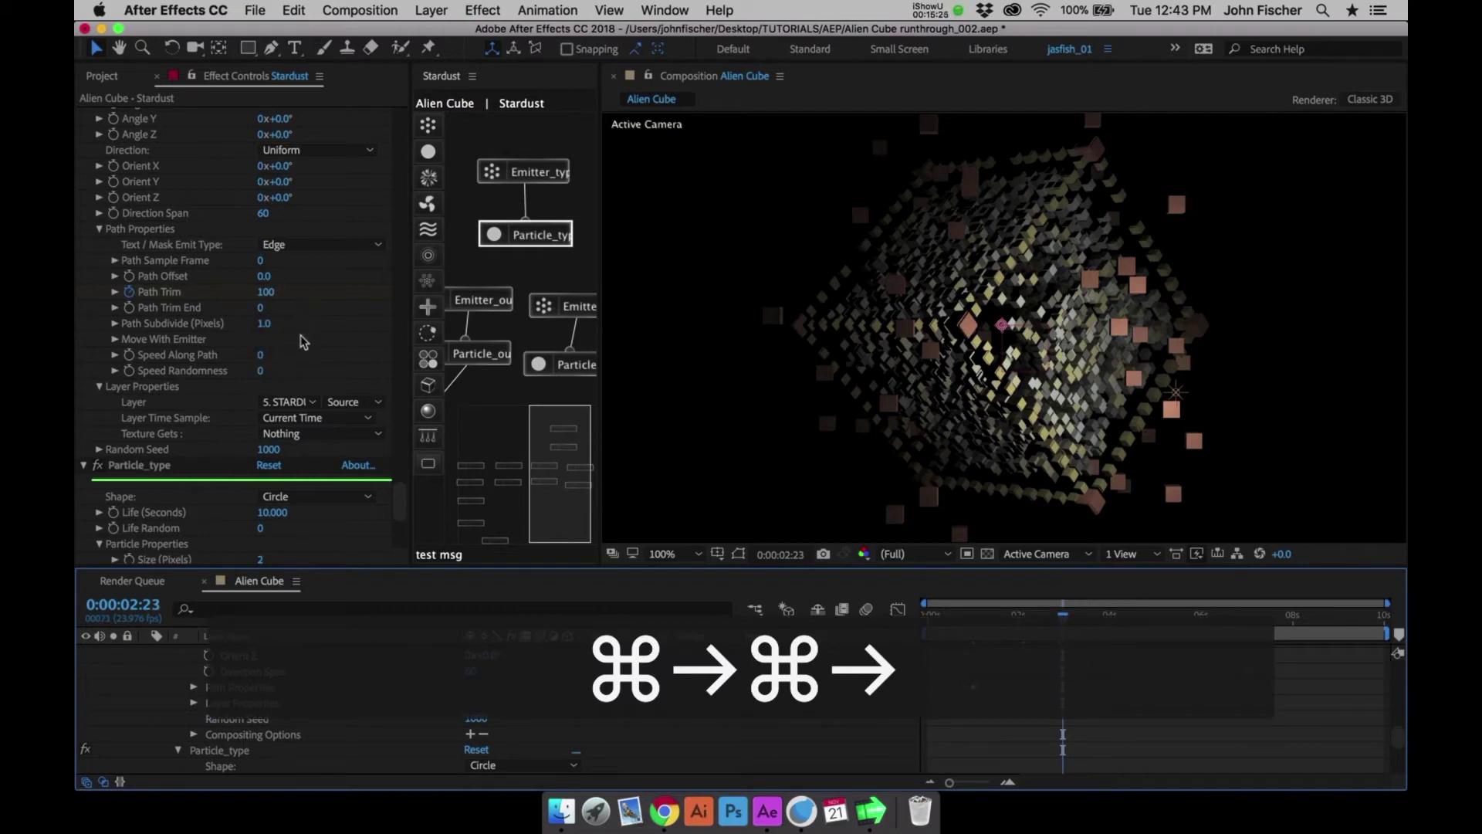
key(super+Right)
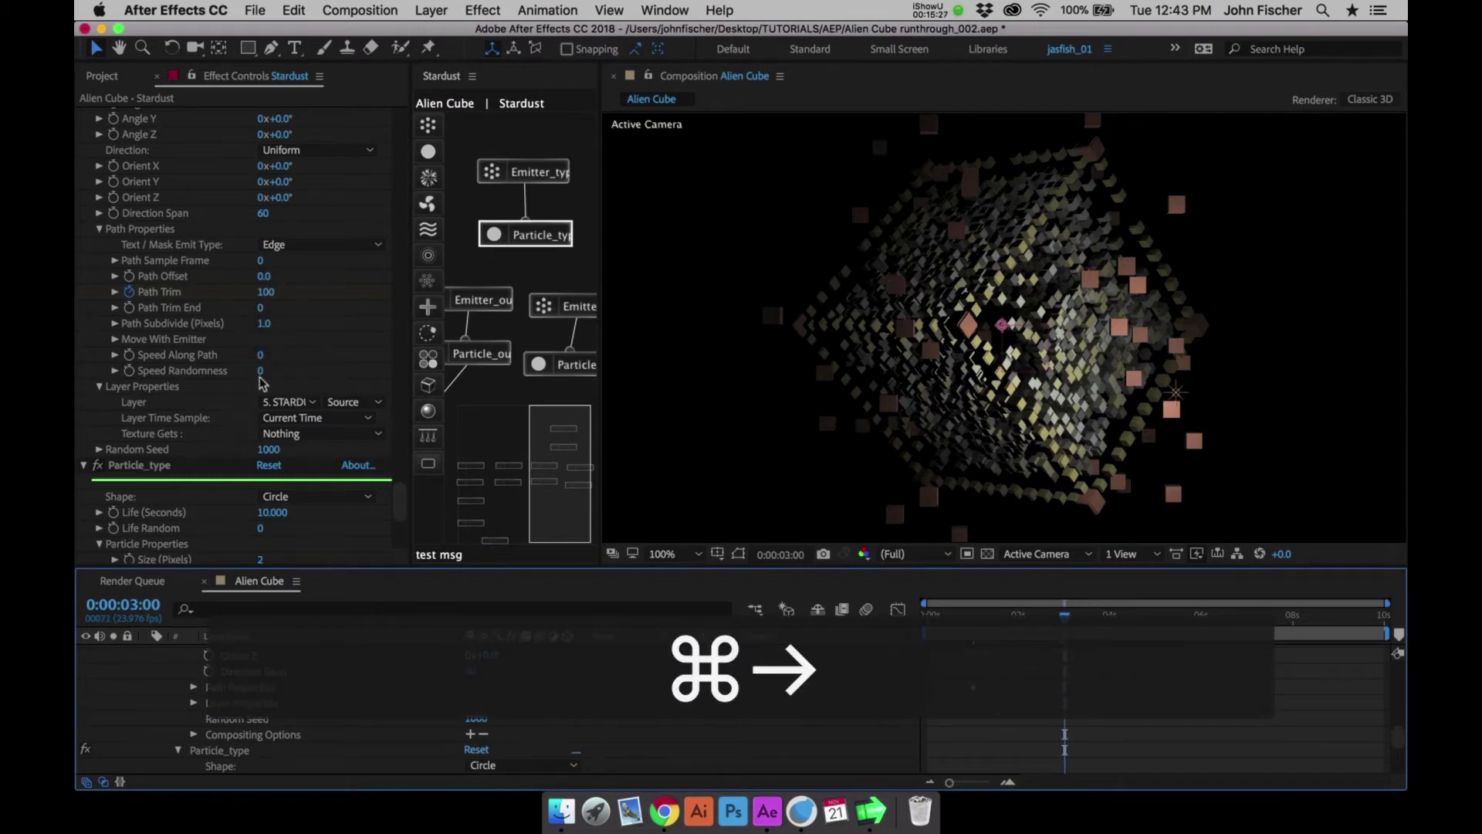
click(266, 292)
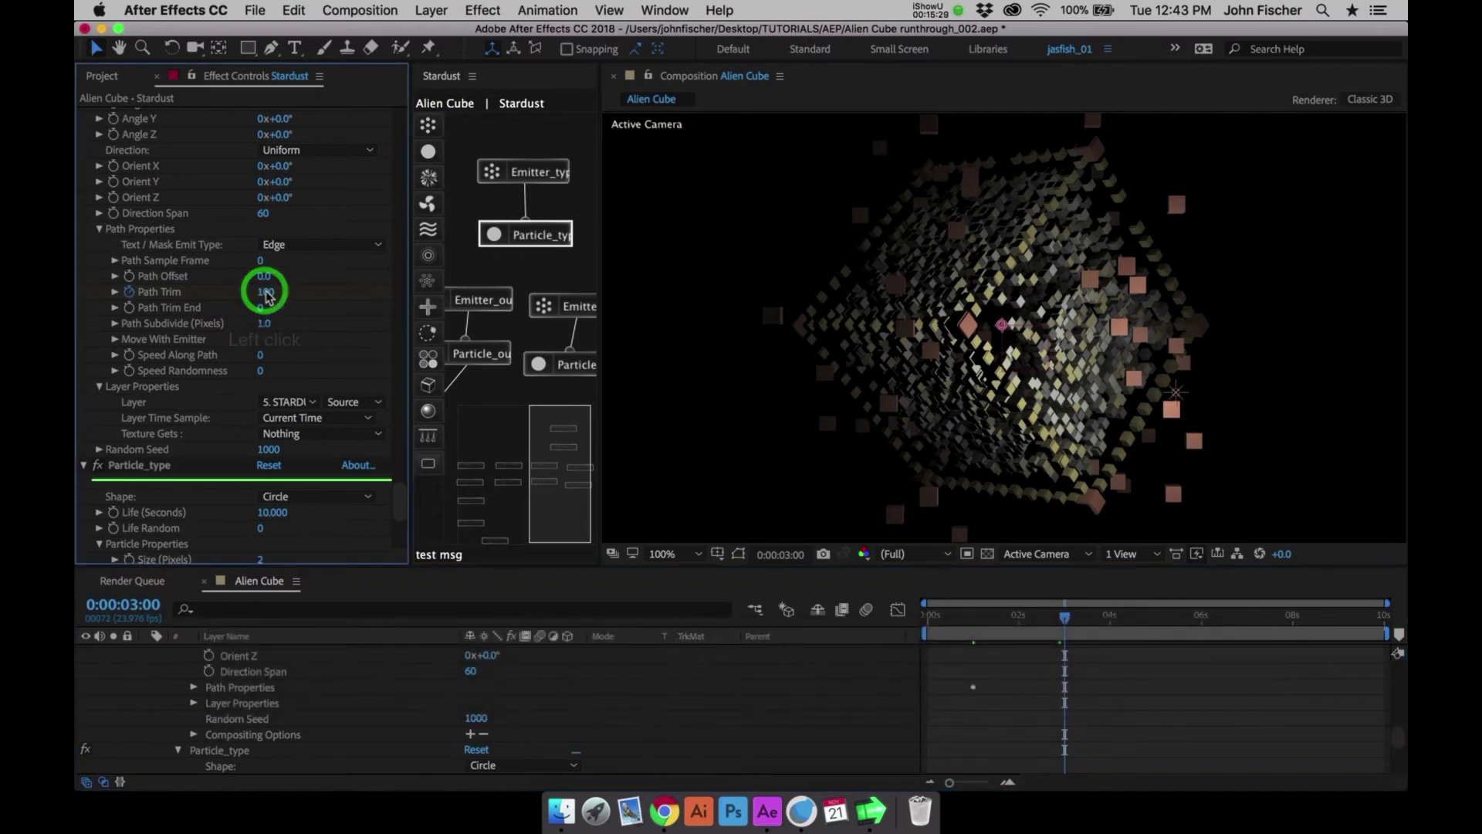
text(0)
key(Return)
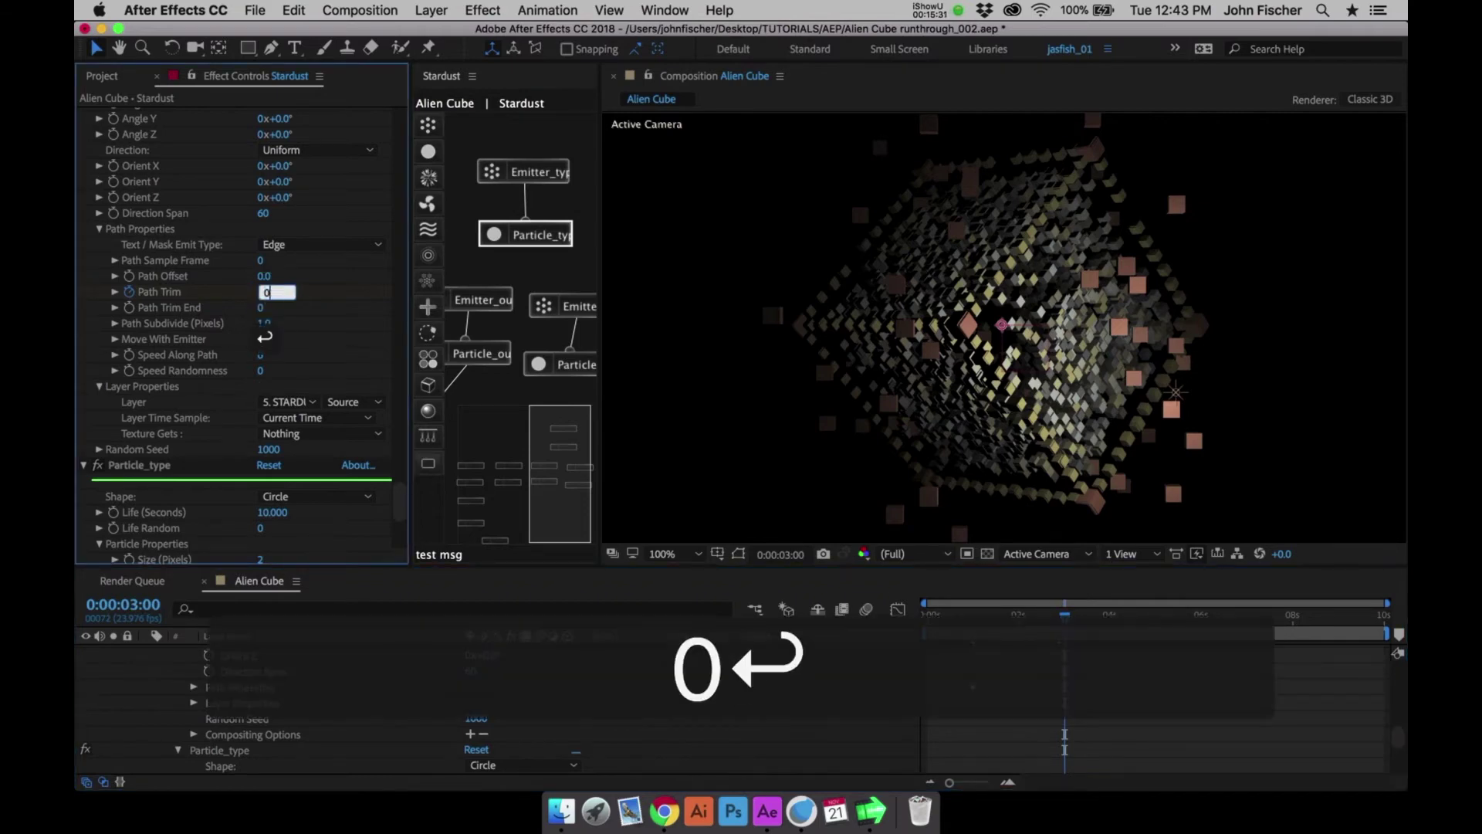
click(1017, 615)
drag(1018, 618, 1037, 620)
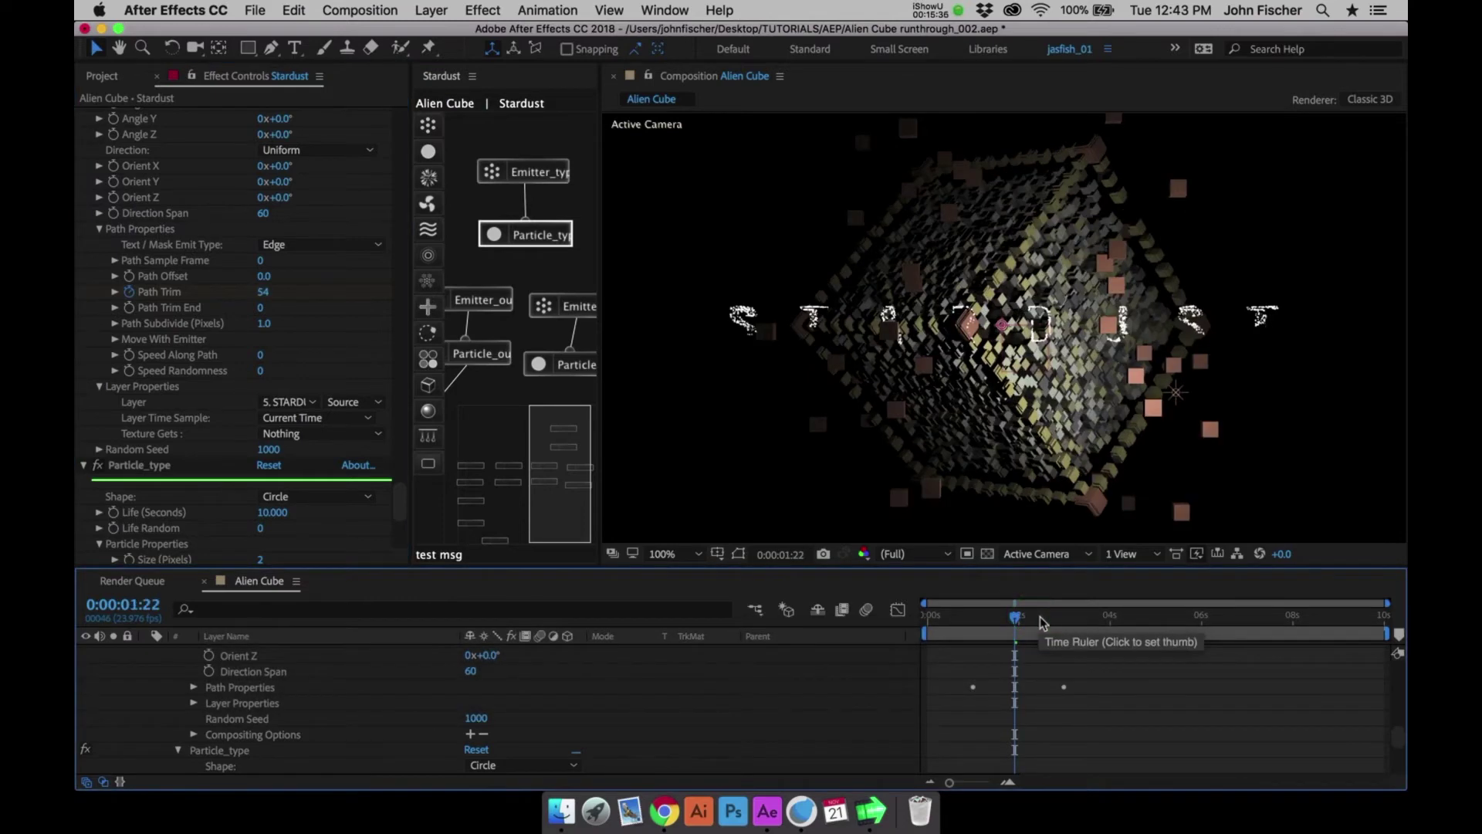
Save the project and preview the title animation with the composition view at 50%
click(529, 239)
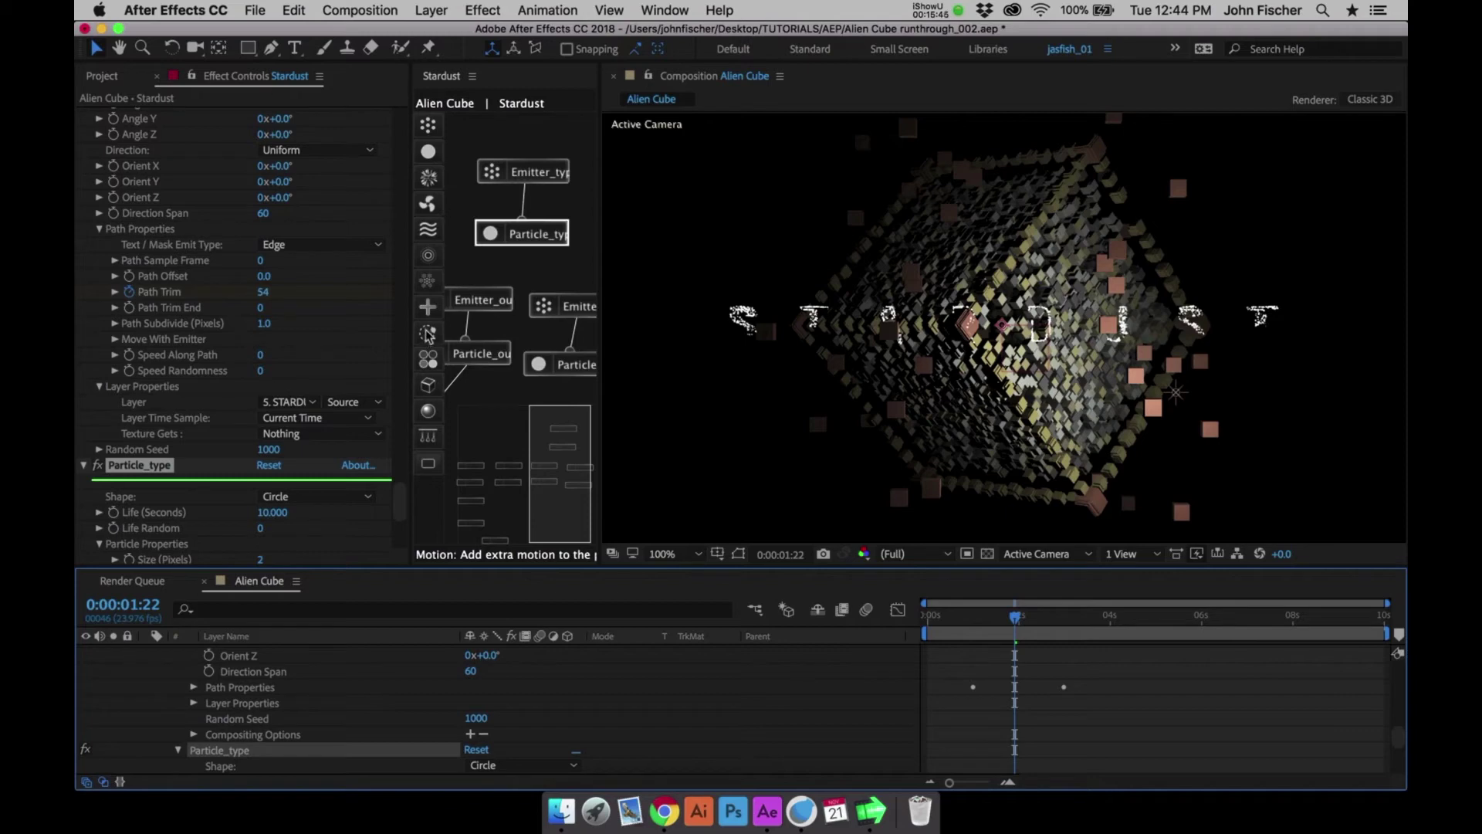
key(super+s)
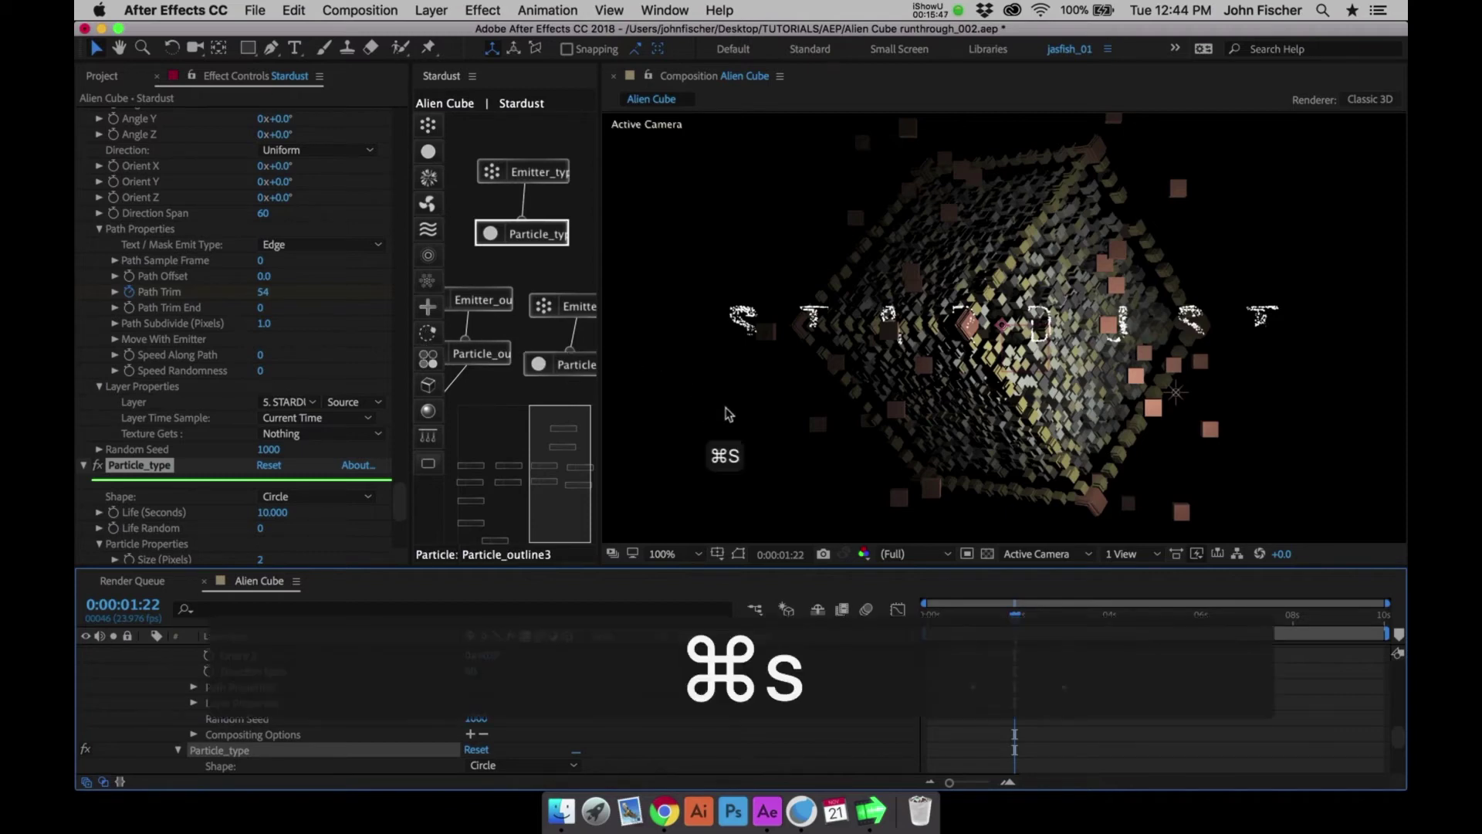
key(comma)
key(ctrl+0)
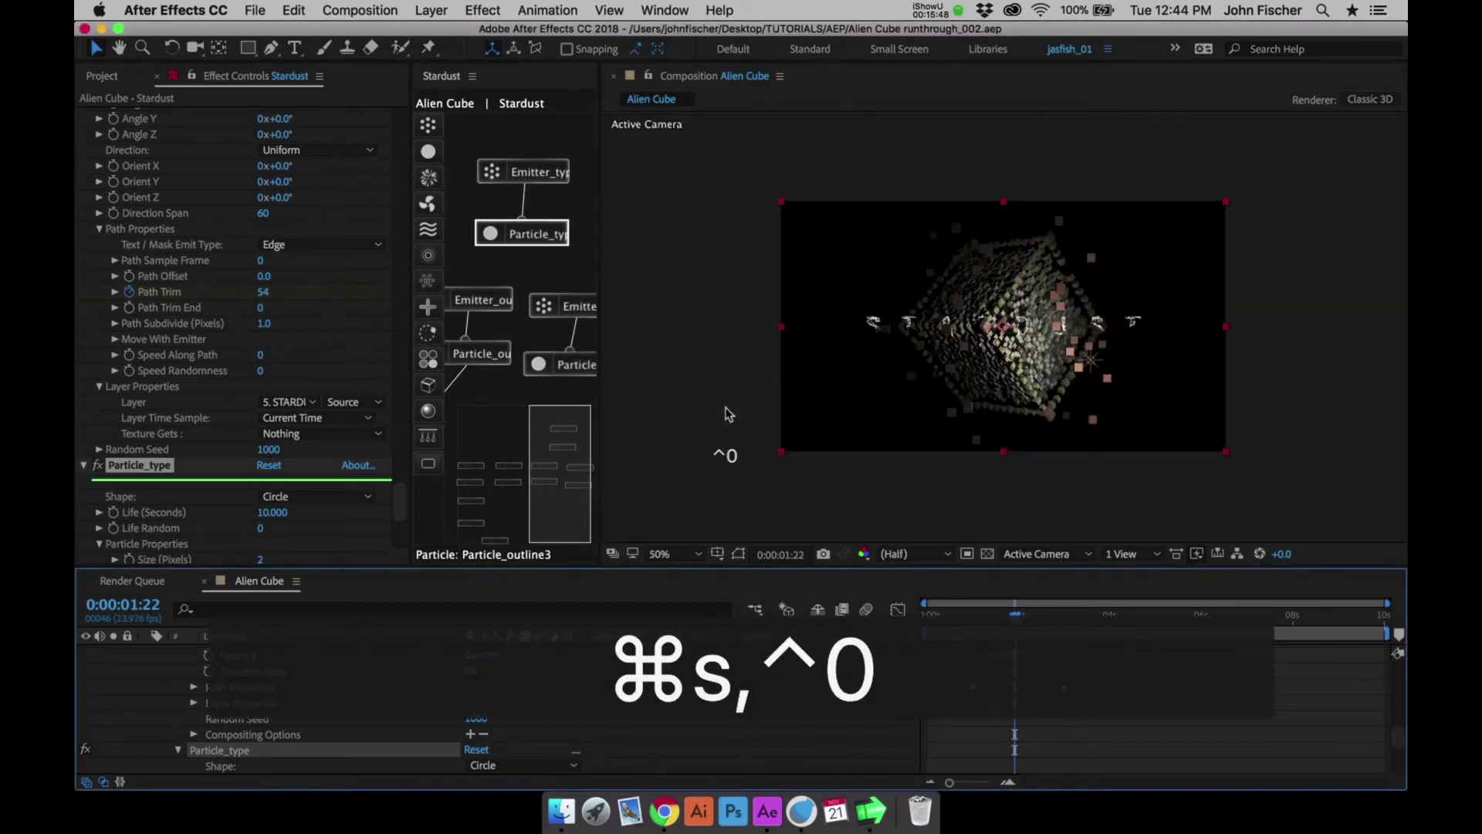
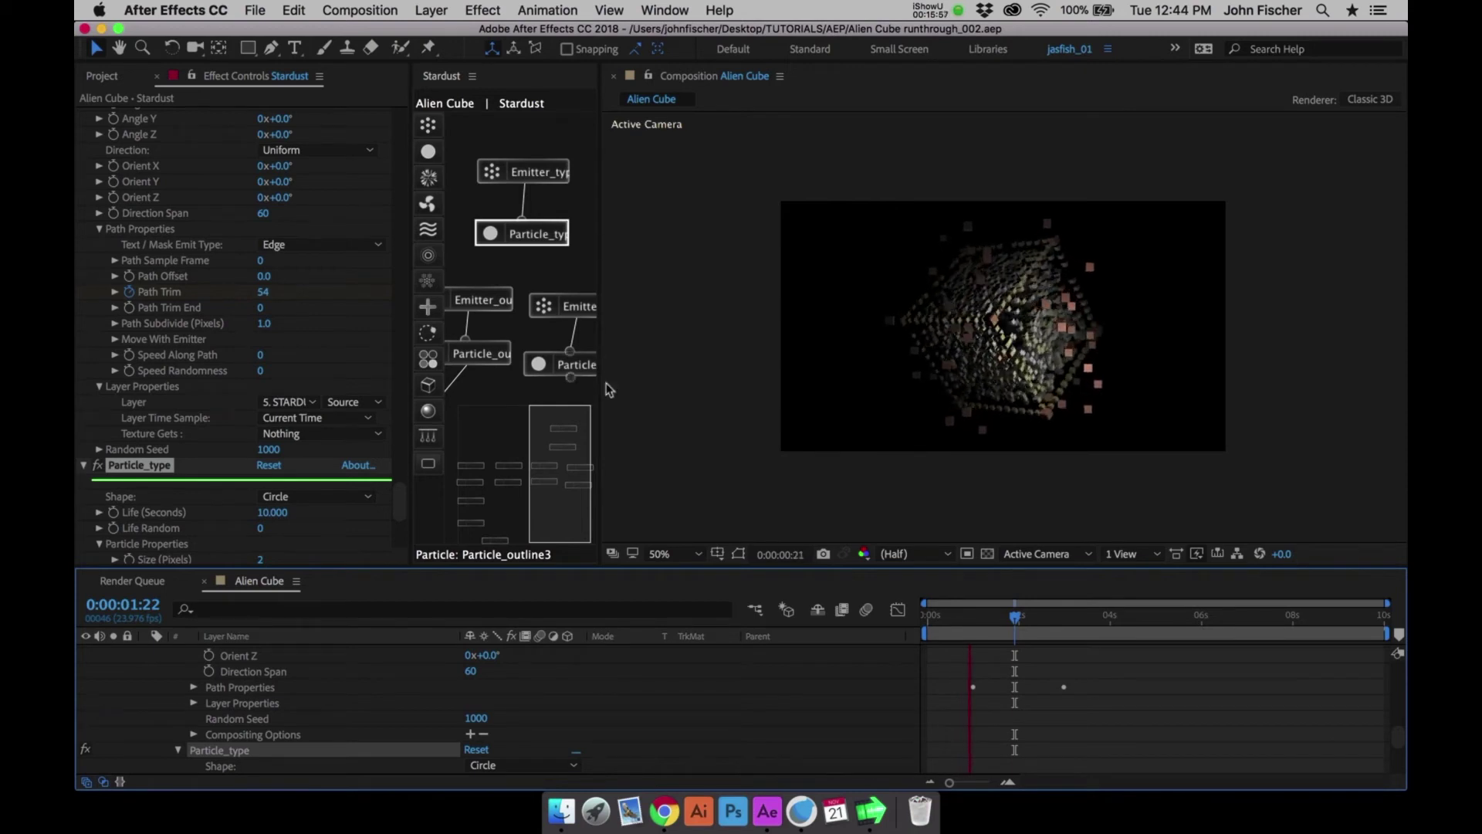
Connect the random emitter's particle node to the Transform node in the Stardust node graph
click(568, 392)
key(grave)
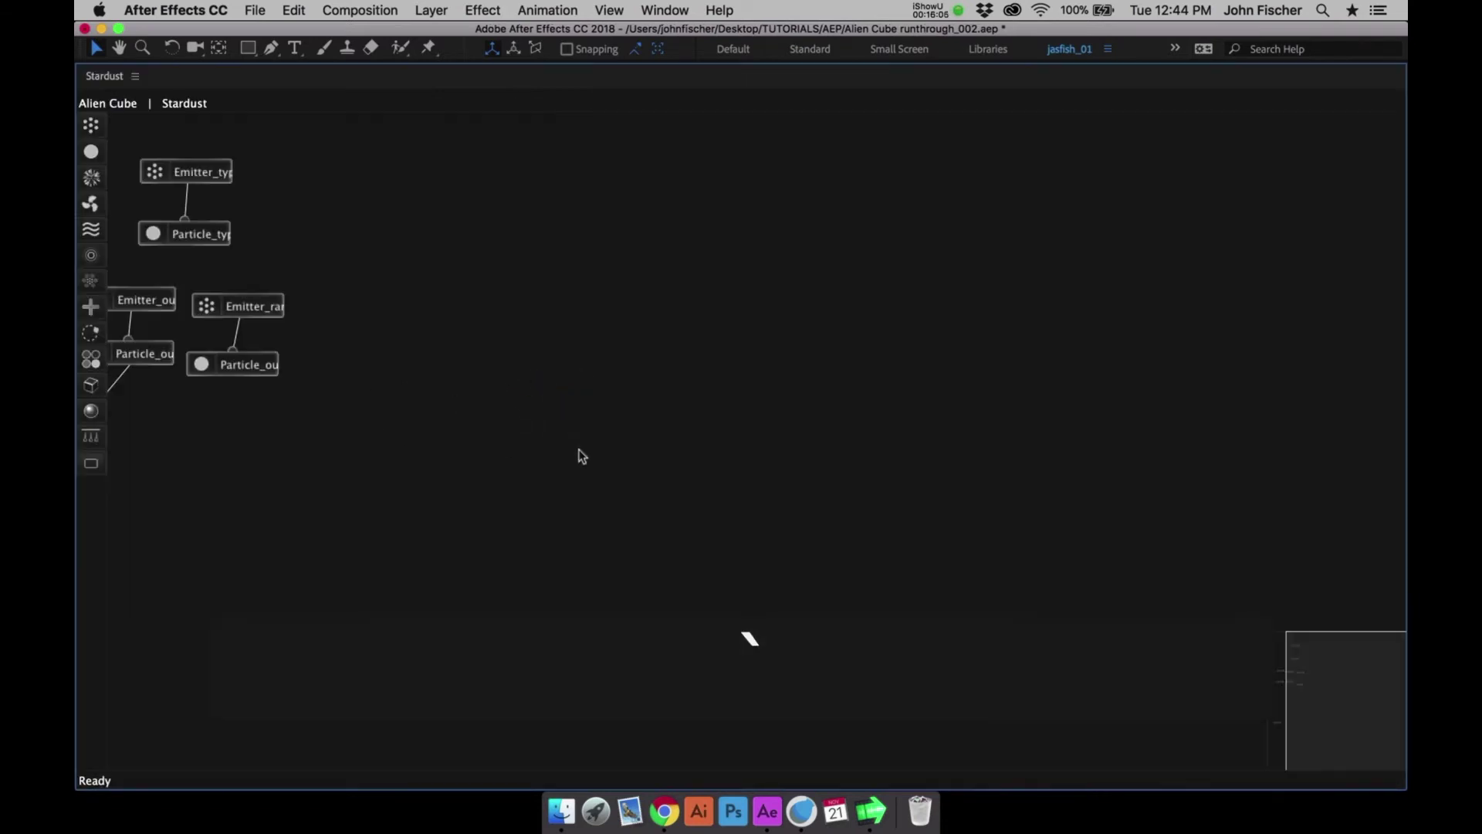
click(1320, 647)
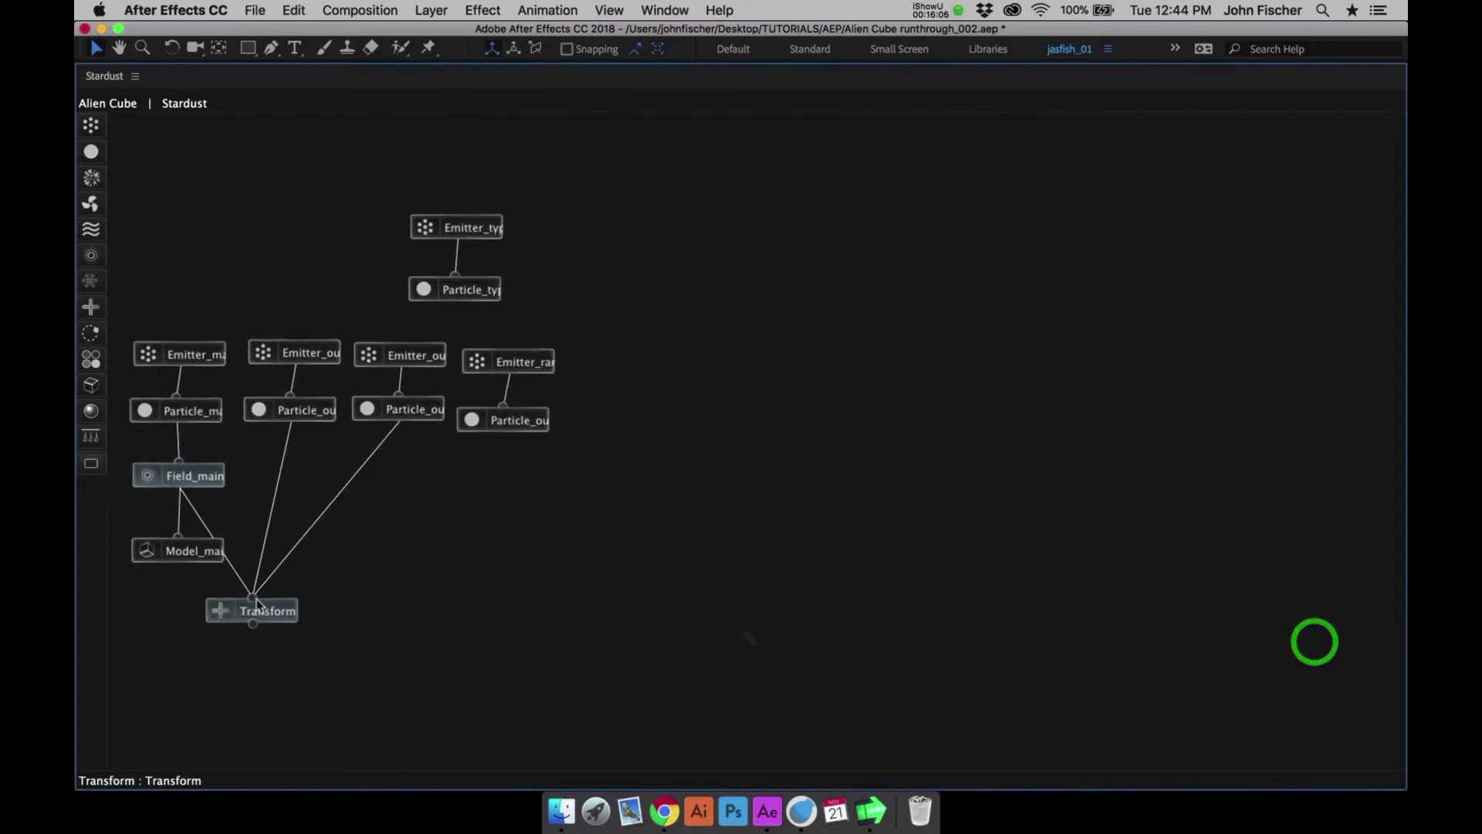
click(278, 602)
drag(278, 602, 507, 421)
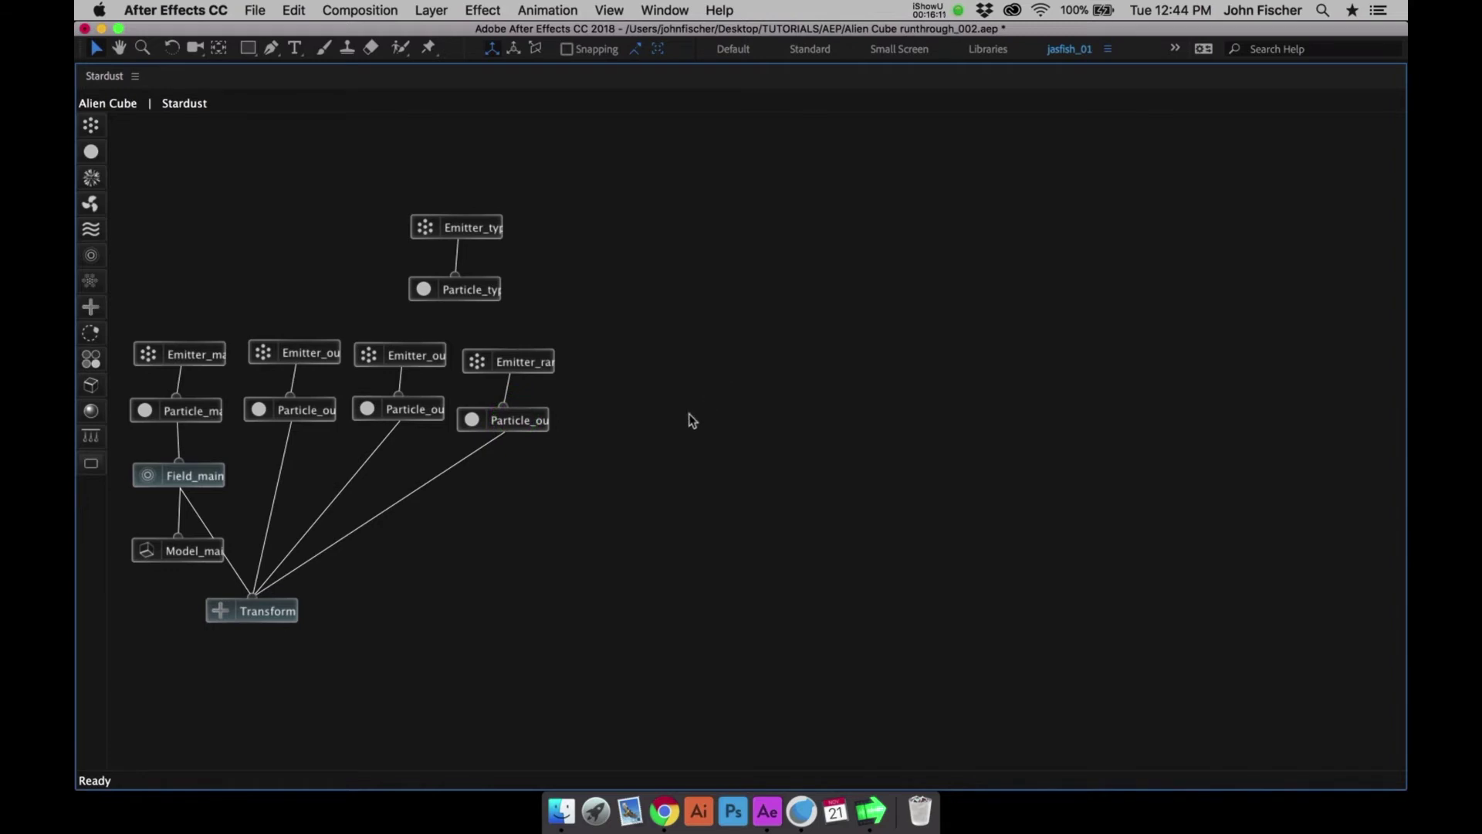
key(grave)
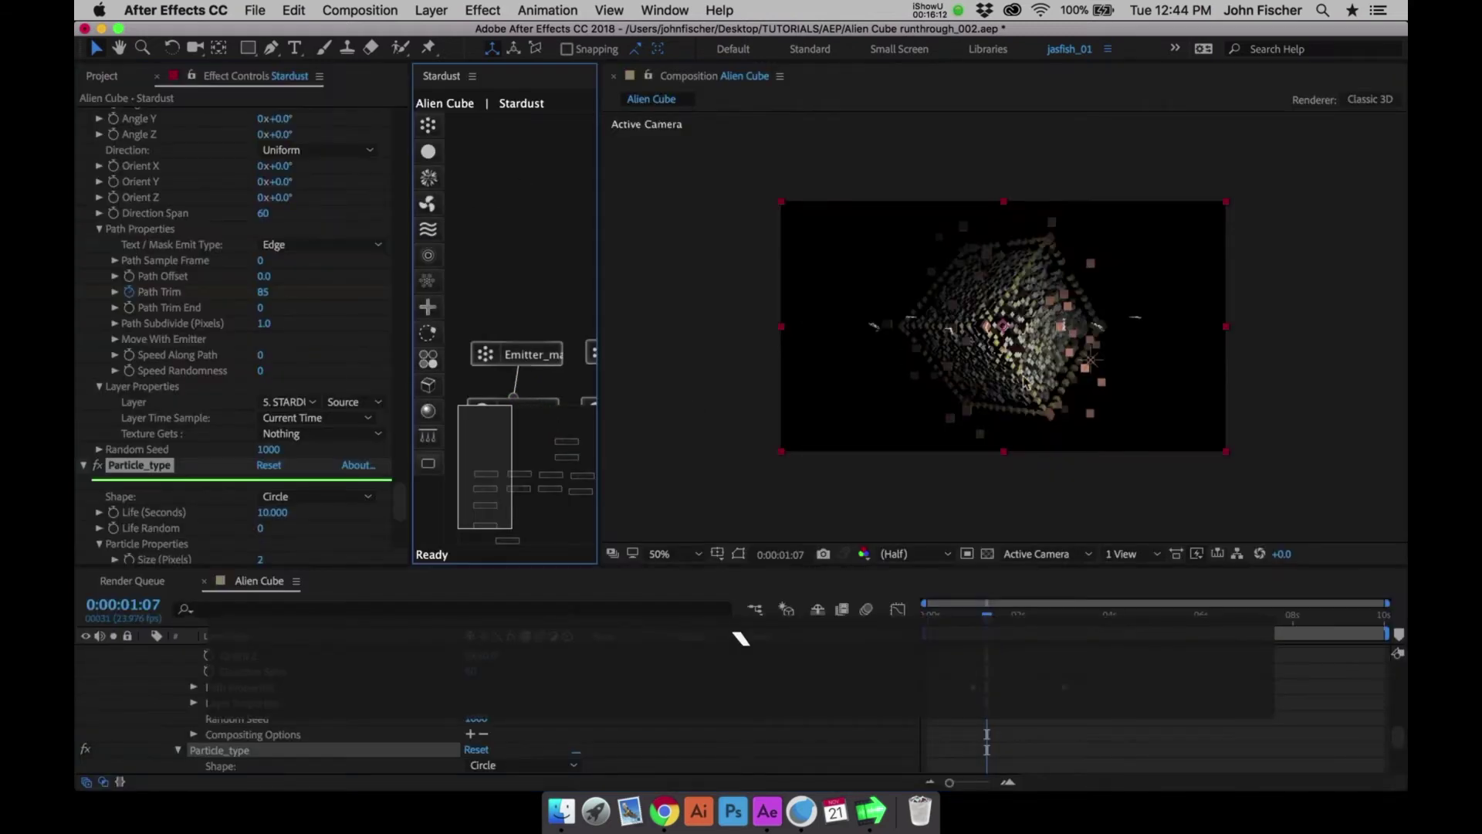
Check the STARDUST title at about 0:00:02:12 and at 0:00:03:00
click(1043, 615)
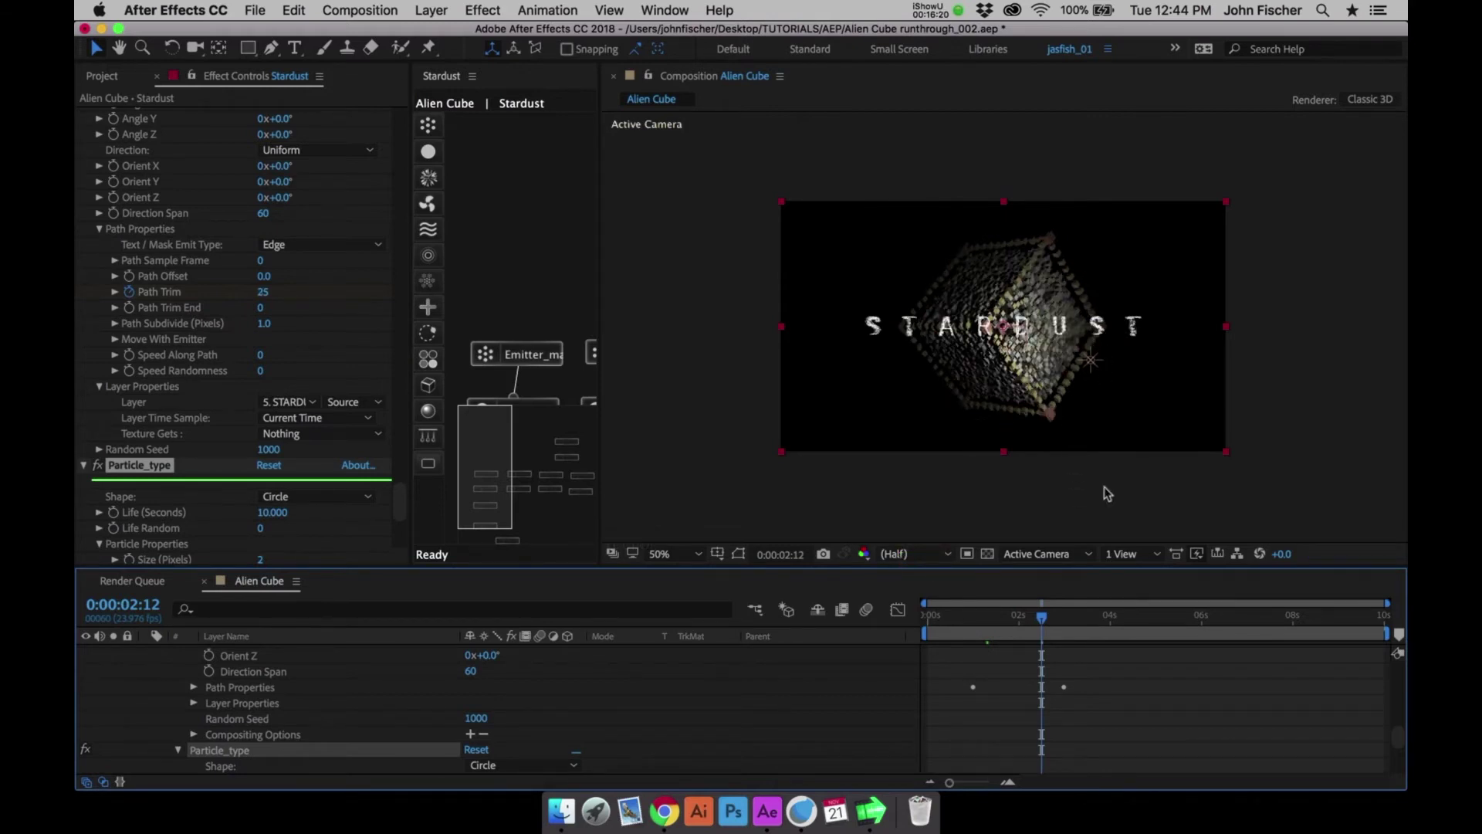
click(1068, 615)
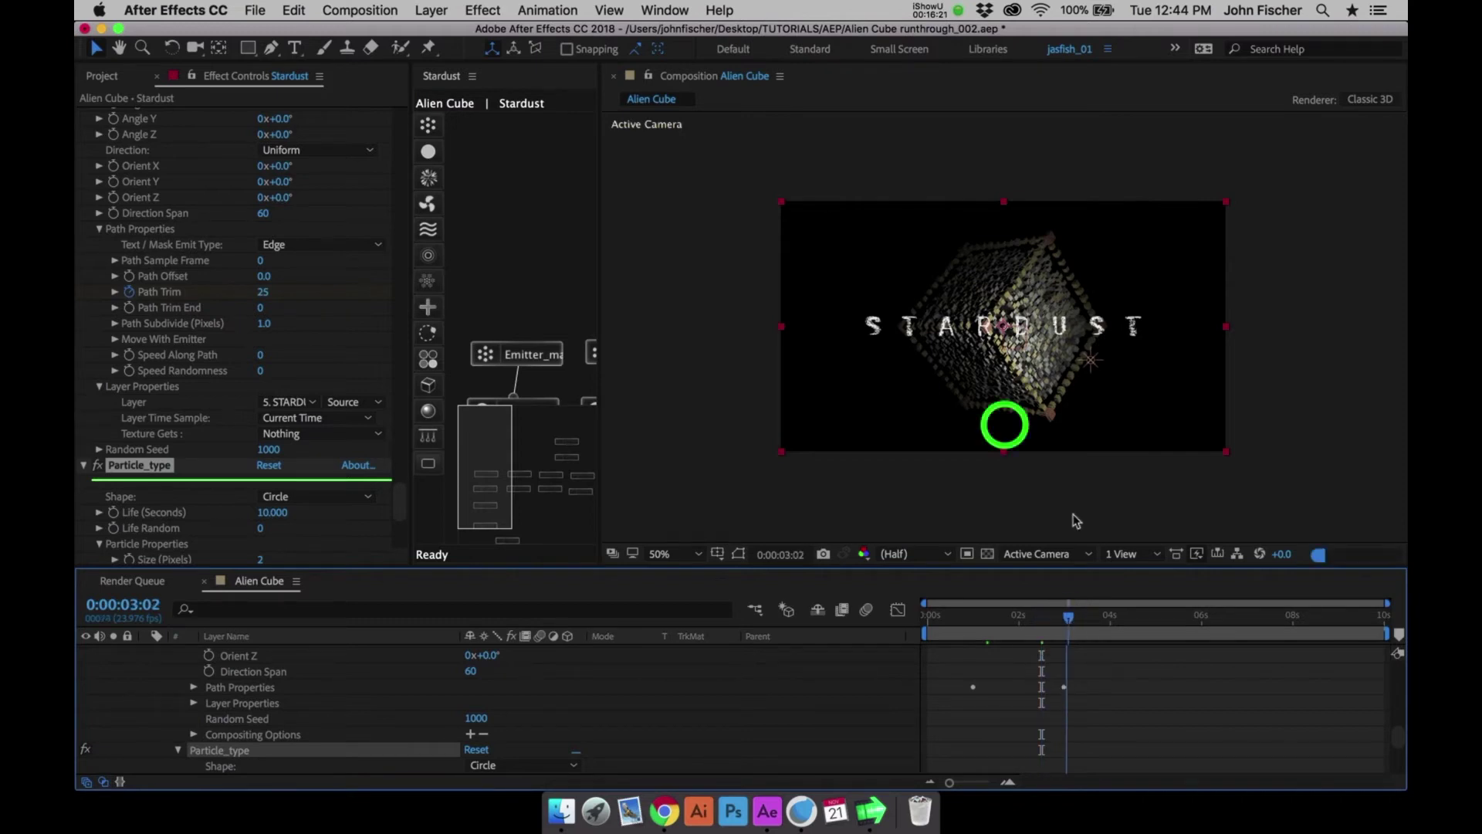
key(Page_Up)
key(Page_Up)
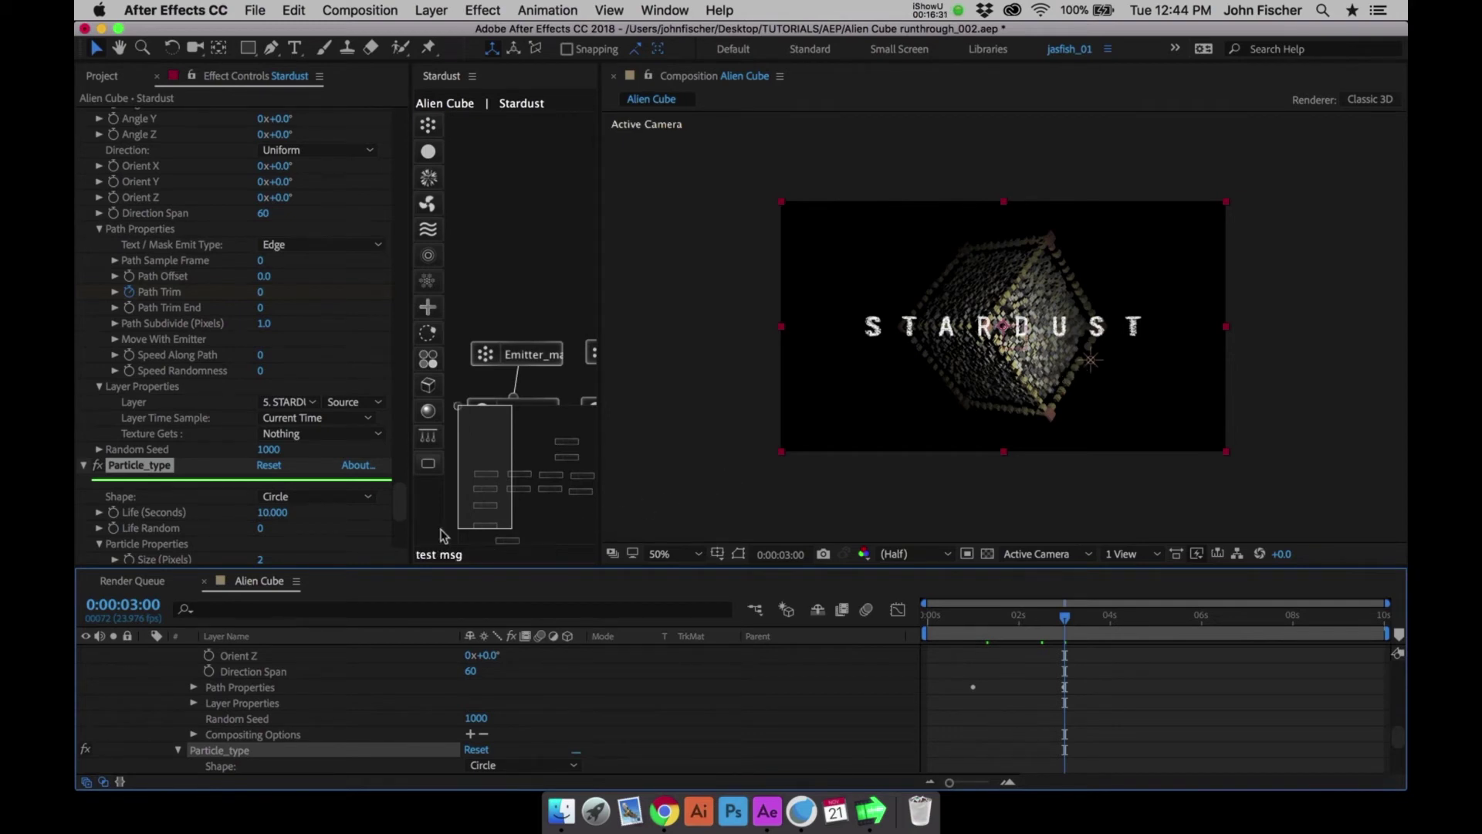
Collapse the properties of the Stardust and Cam Controller layers in the timeline
drag(399, 502, 398, 539)
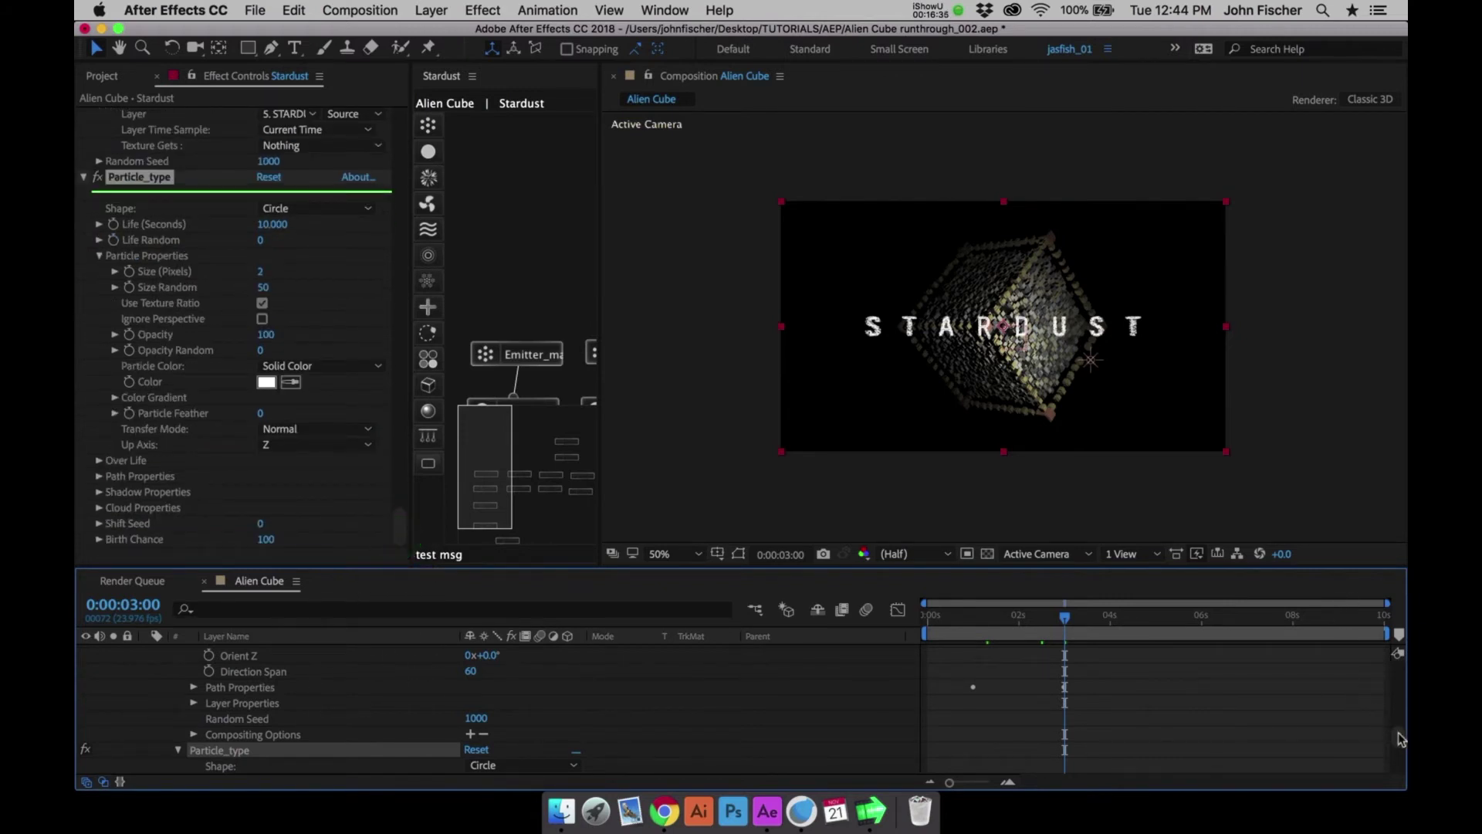
drag(1401, 739, 1398, 647)
click(151, 717)
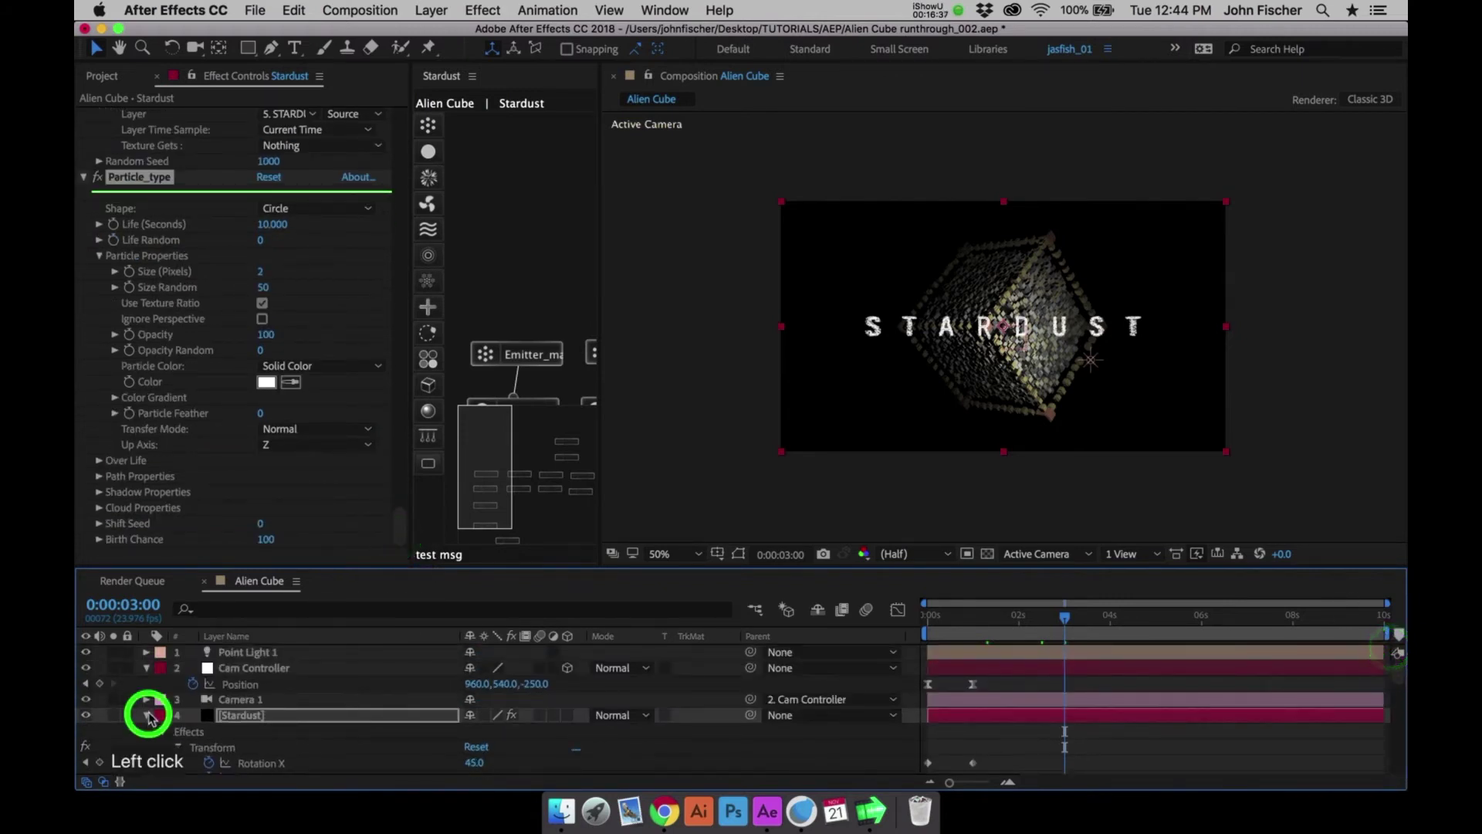
click(145, 668)
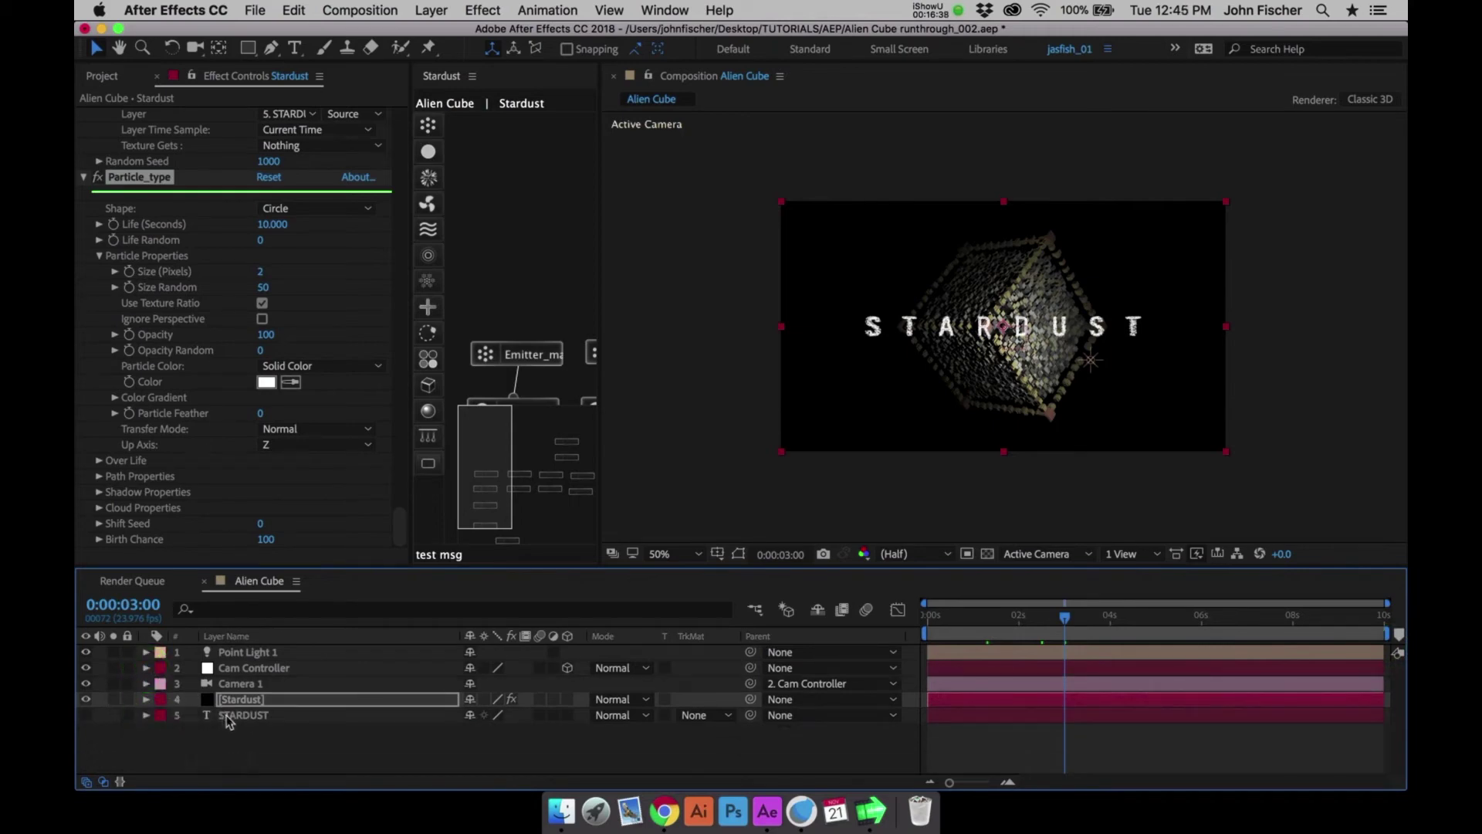
Create a black 1920 x 1080 px solid layer named background
key(super+y)
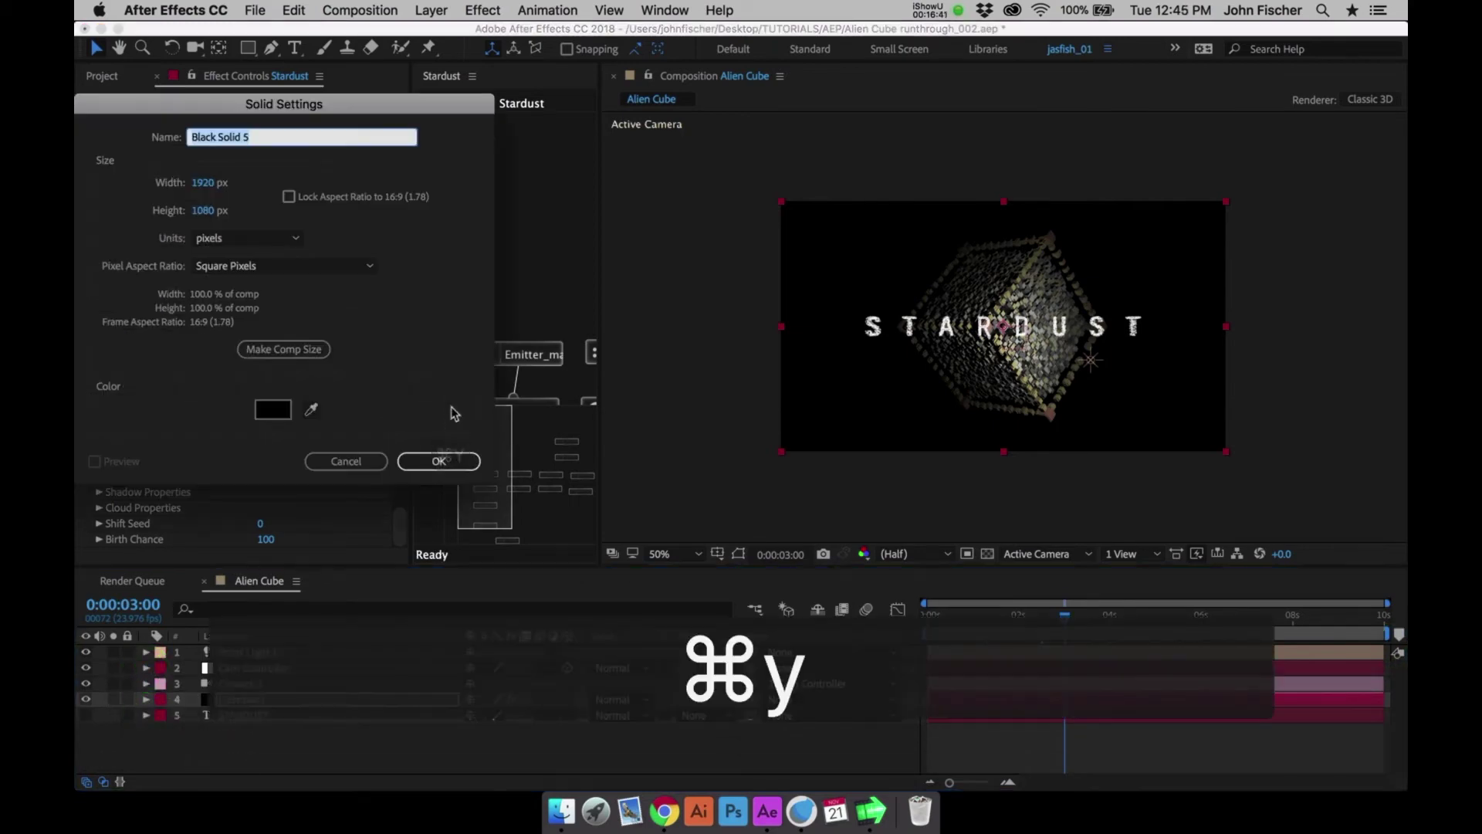
text(background)
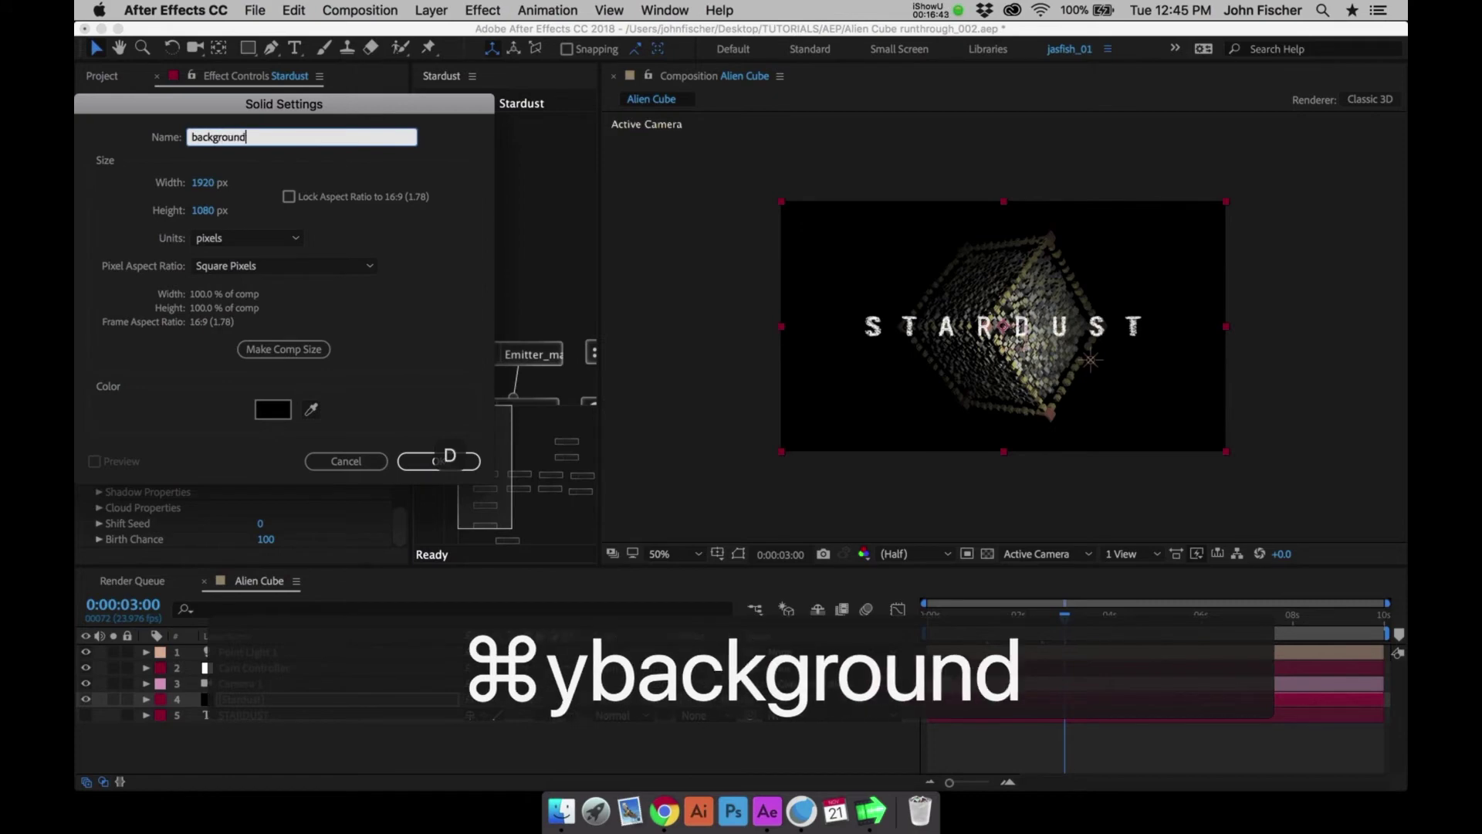
key(Return)
Apply a Gradient Ramp to the background solid and place its start just outside the frame's upper-left corner, at about -32, -32
click(482, 10)
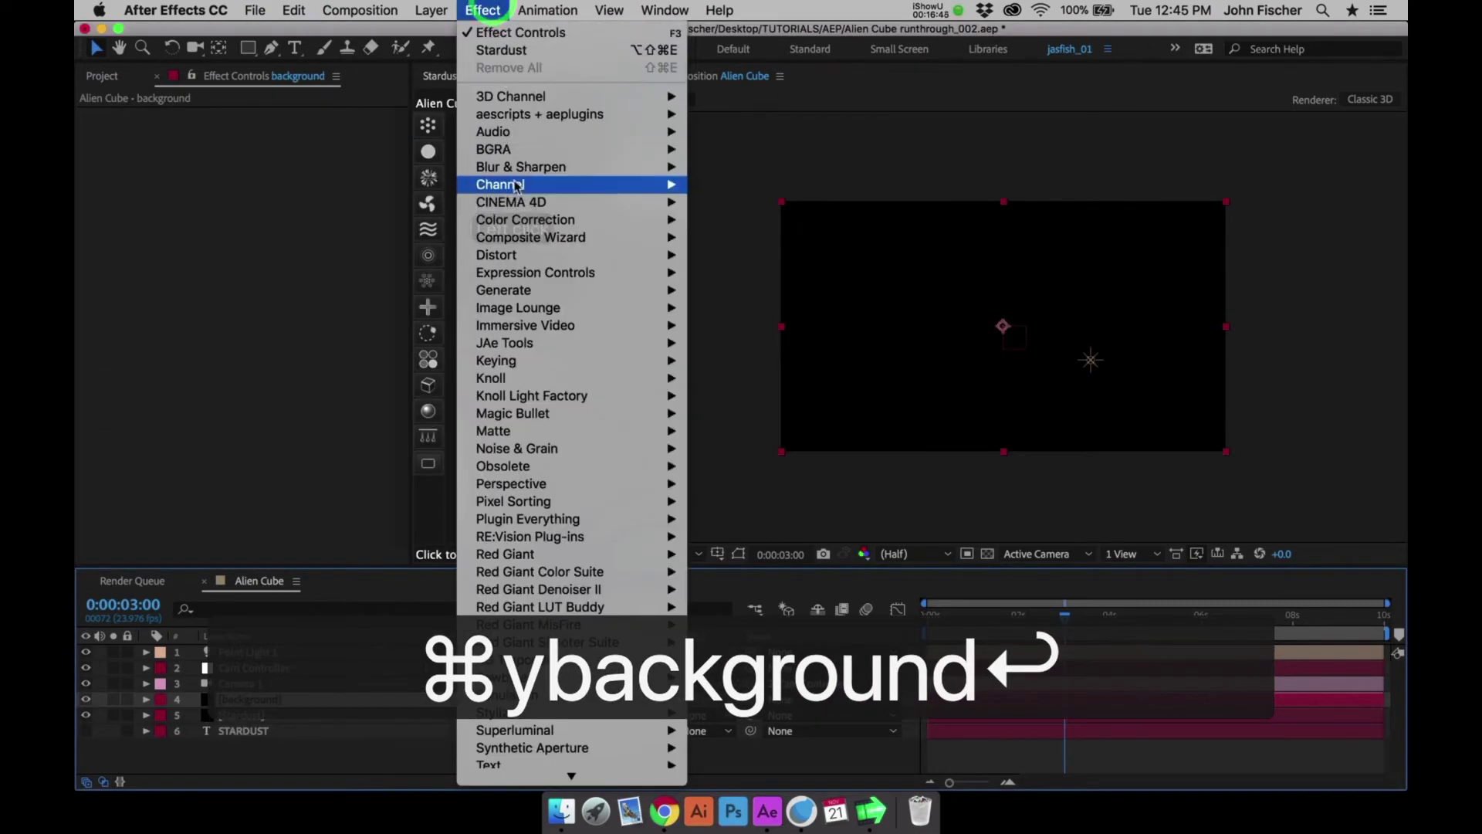
mouse_move(518, 174)
mouse_move(541, 291)
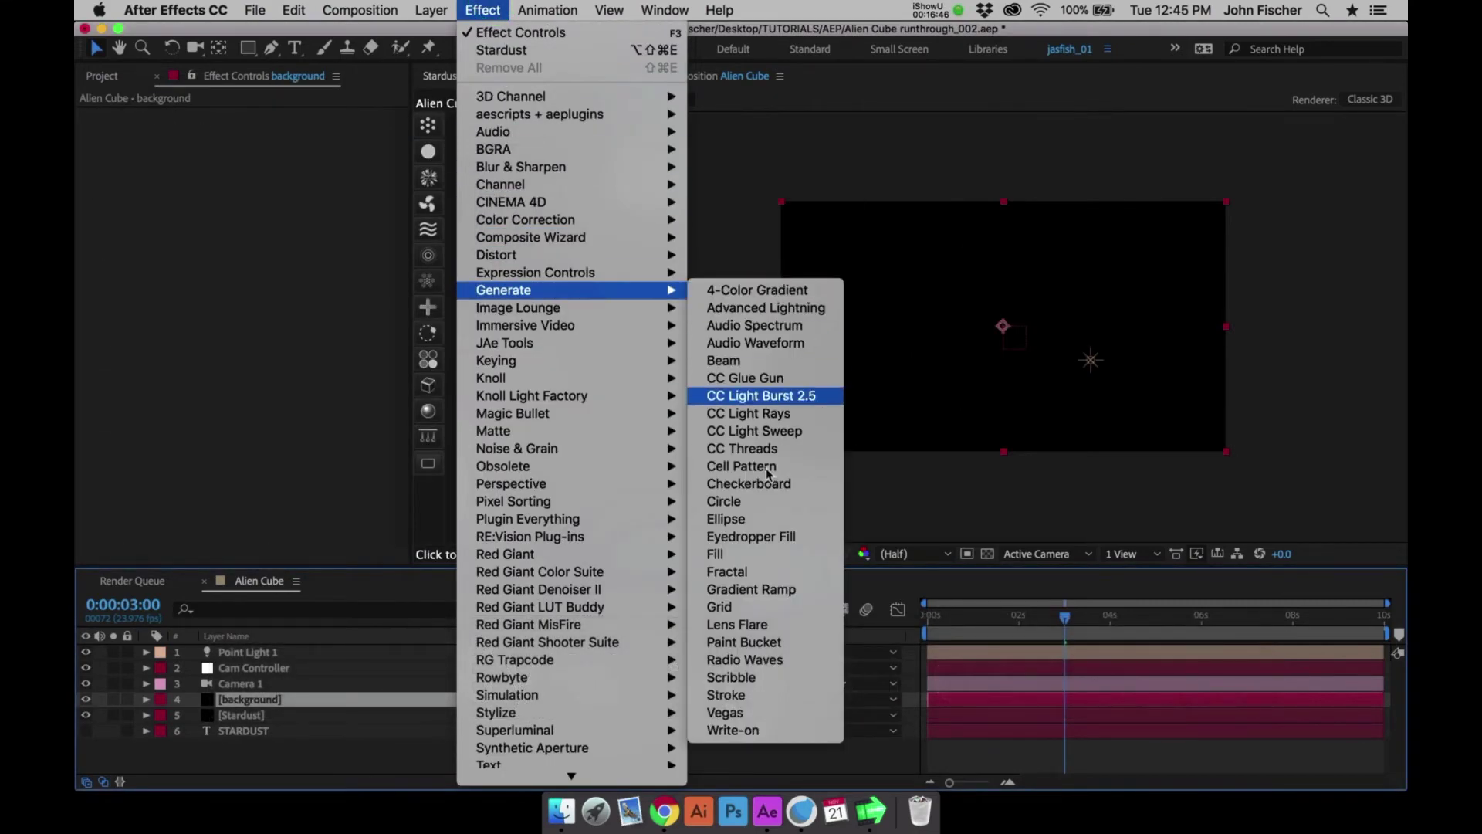
click(768, 586)
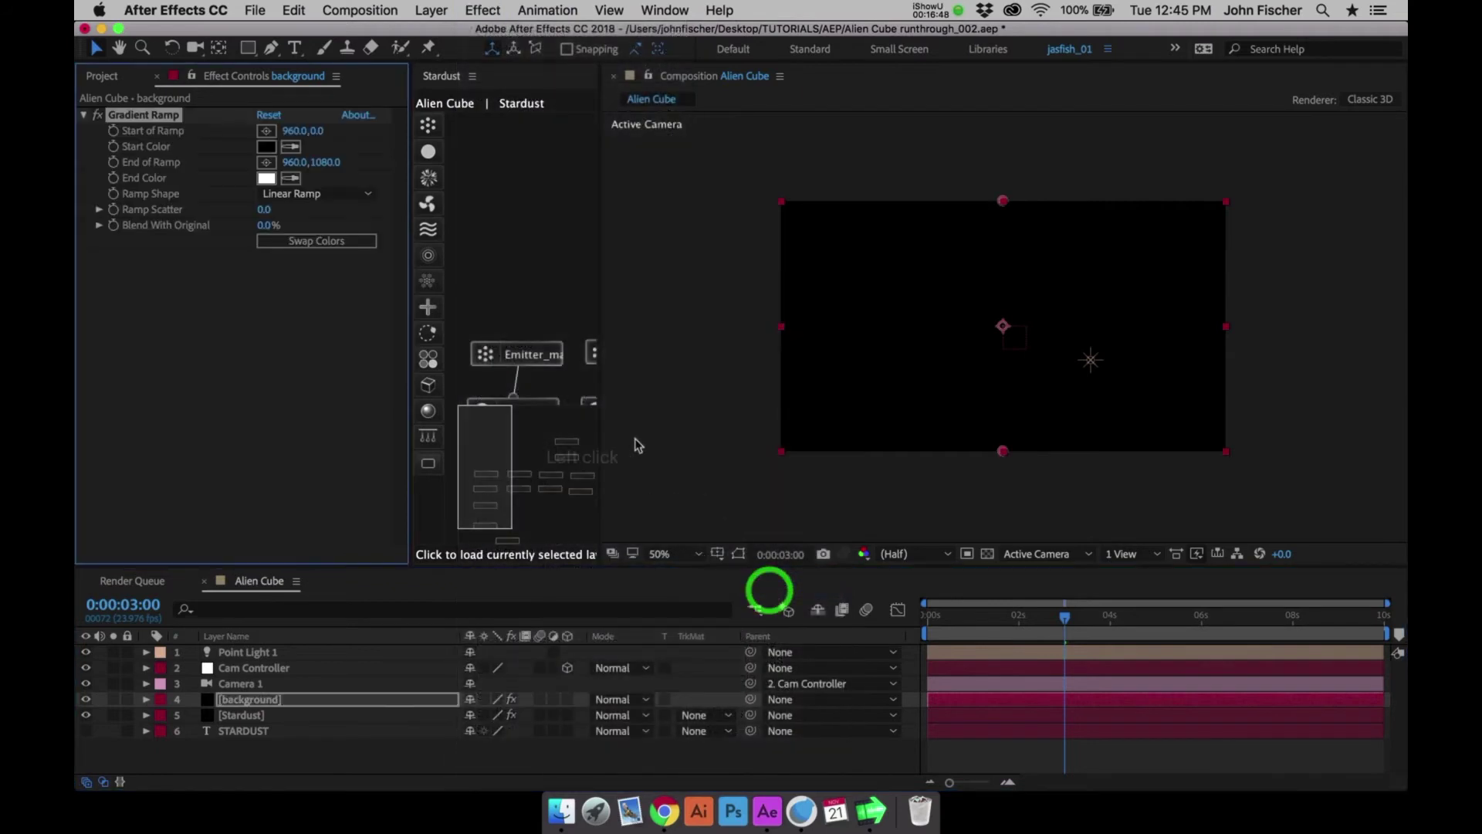
click(266, 131)
click(775, 197)
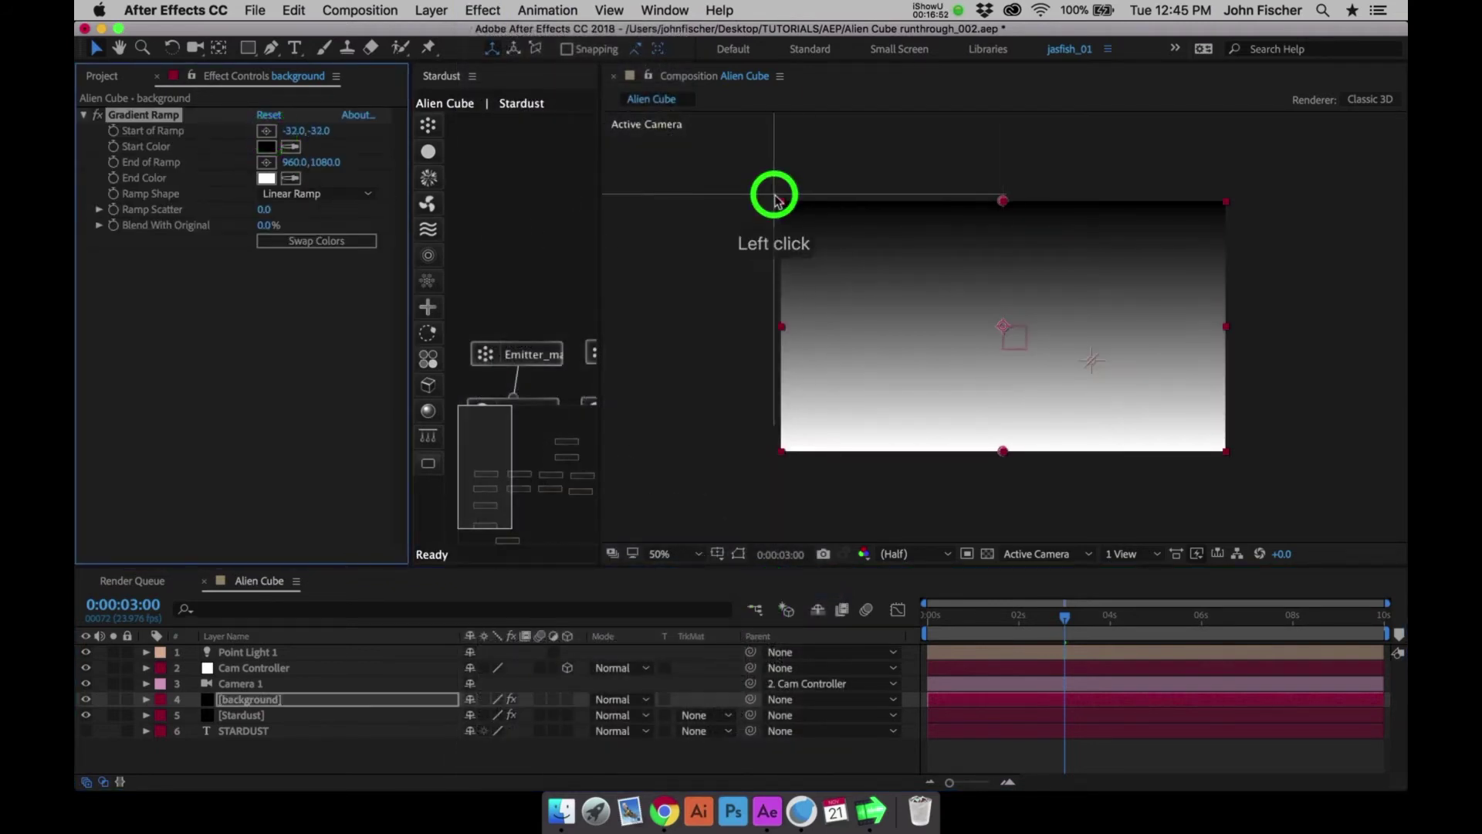
Place the end of the background's Gradient Ramp far beyond the frame's lower-right corner, at about 4960, 3024
key(comma)
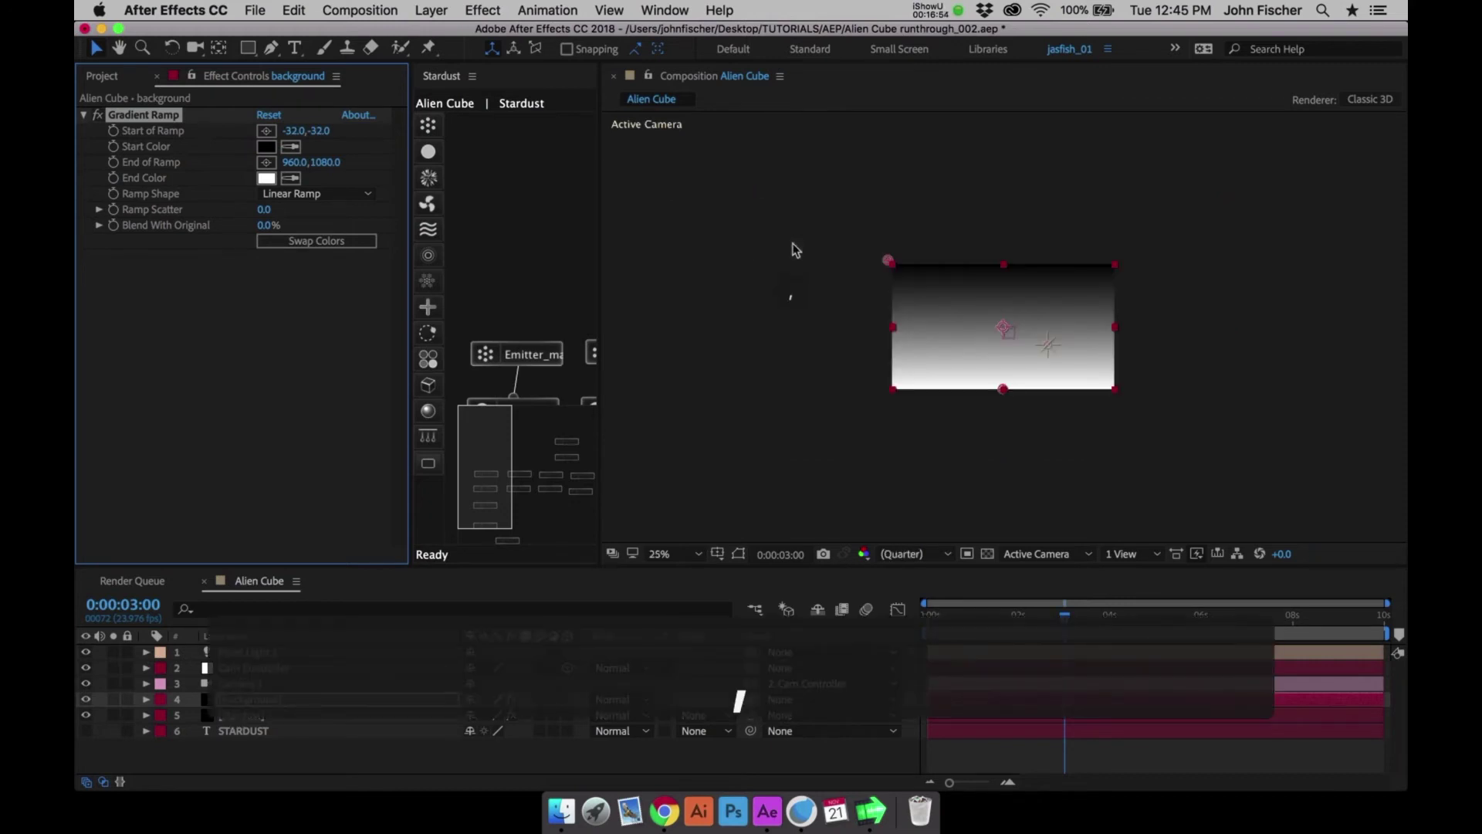
key(comma)
click(887, 331)
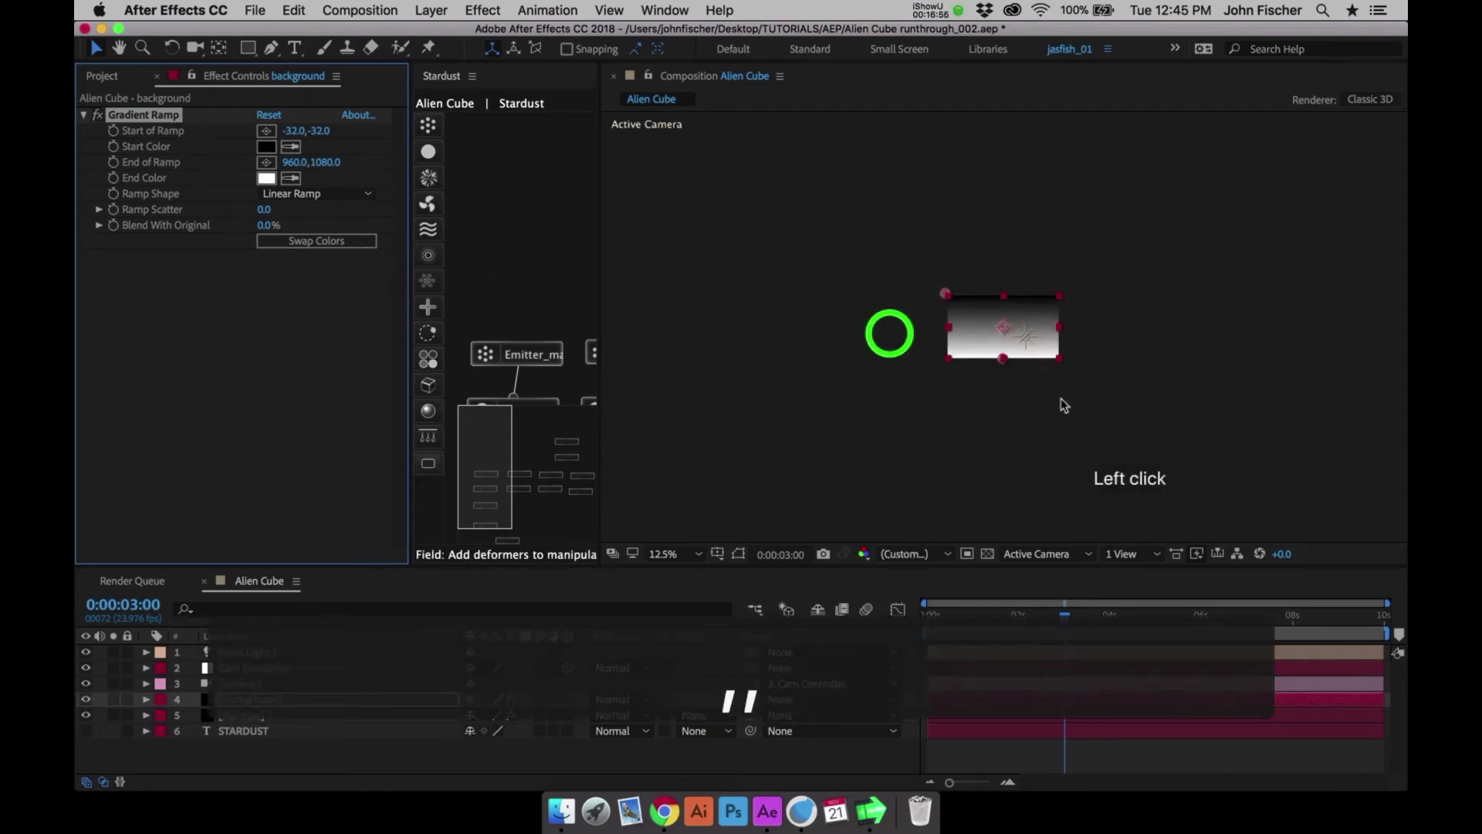
click(1248, 473)
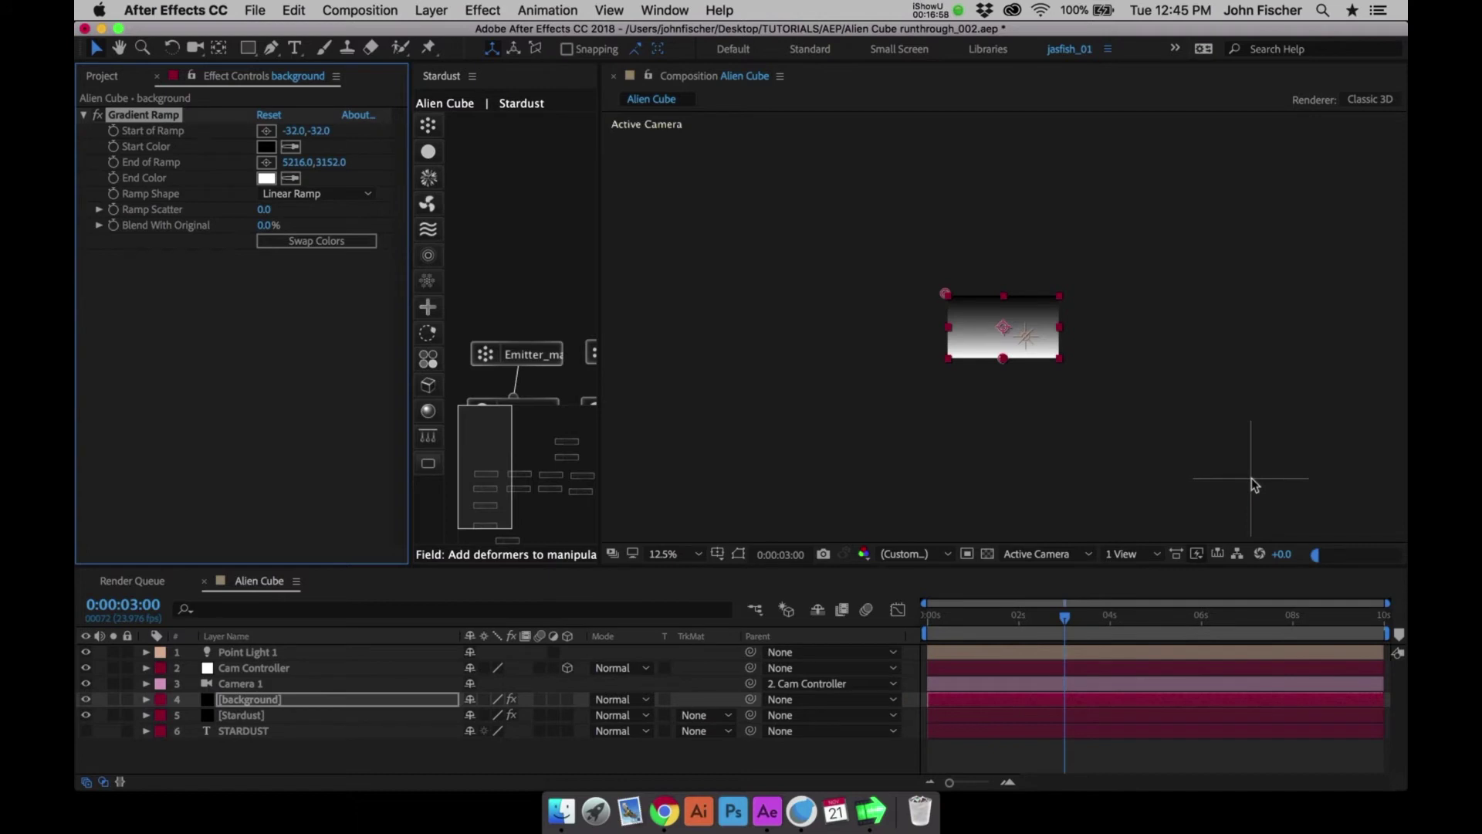
click(1250, 478)
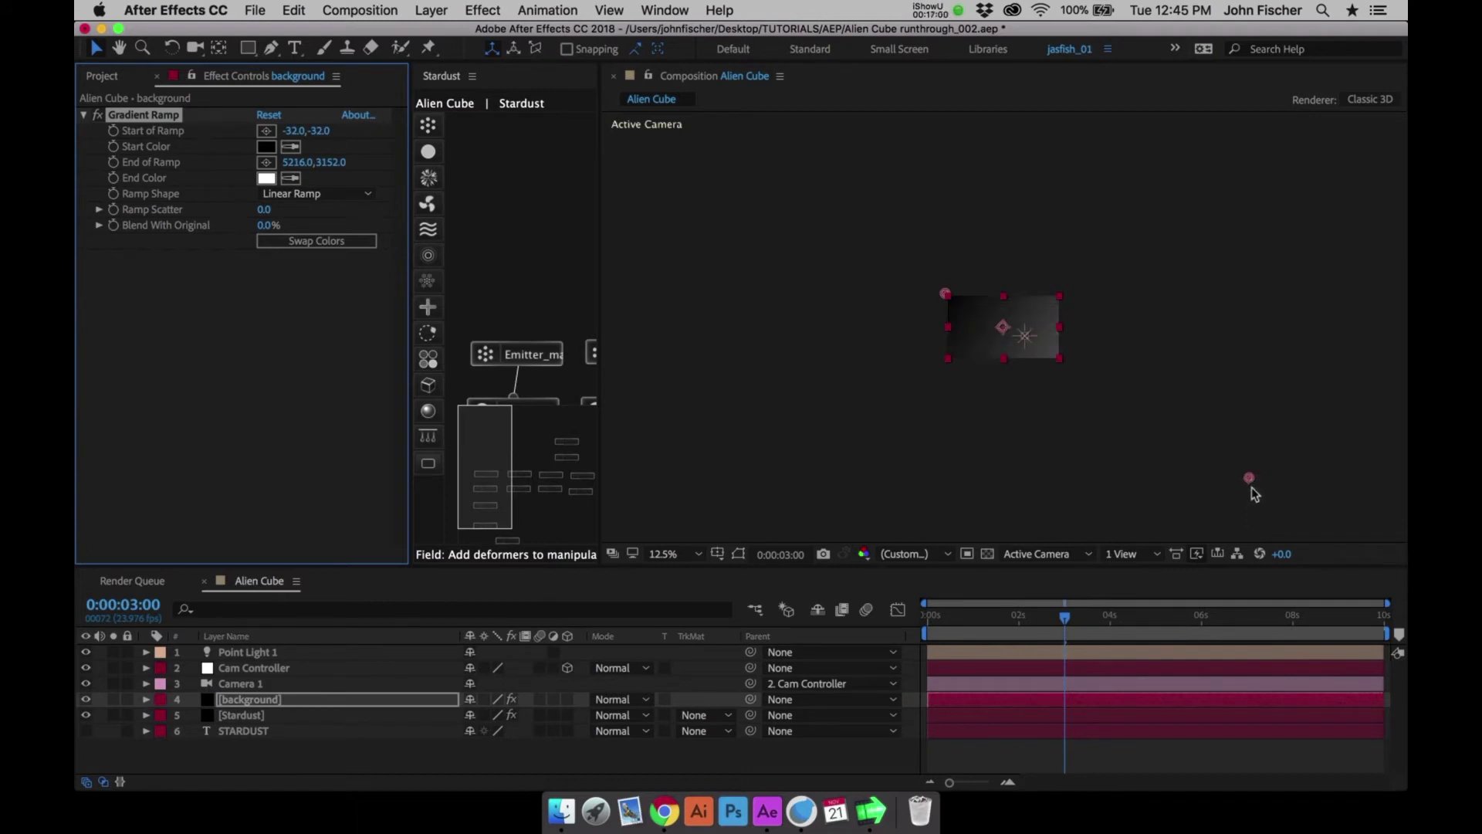
click(1235, 473)
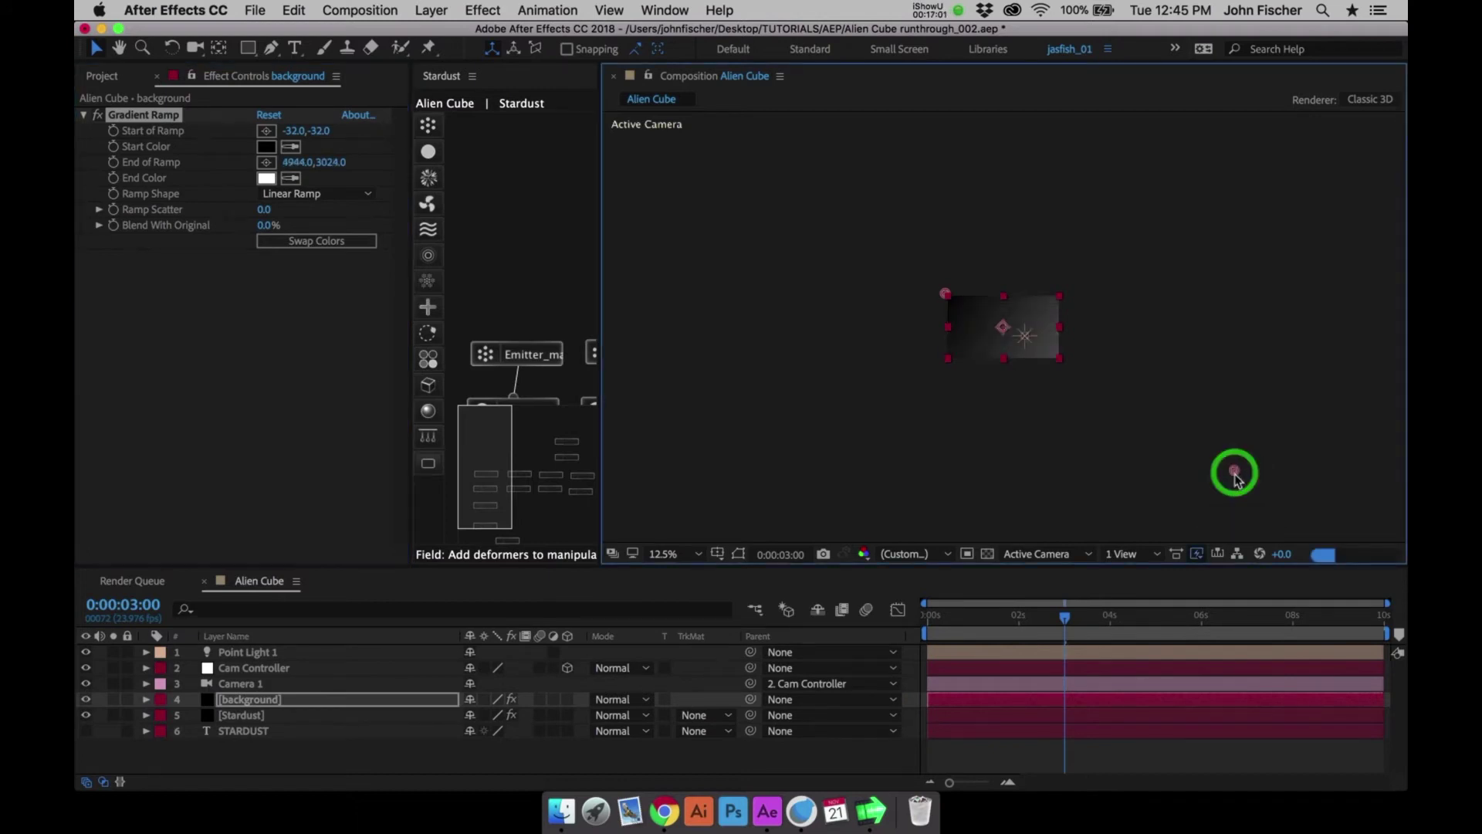
drag(1235, 476, 1237, 476)
key(period)
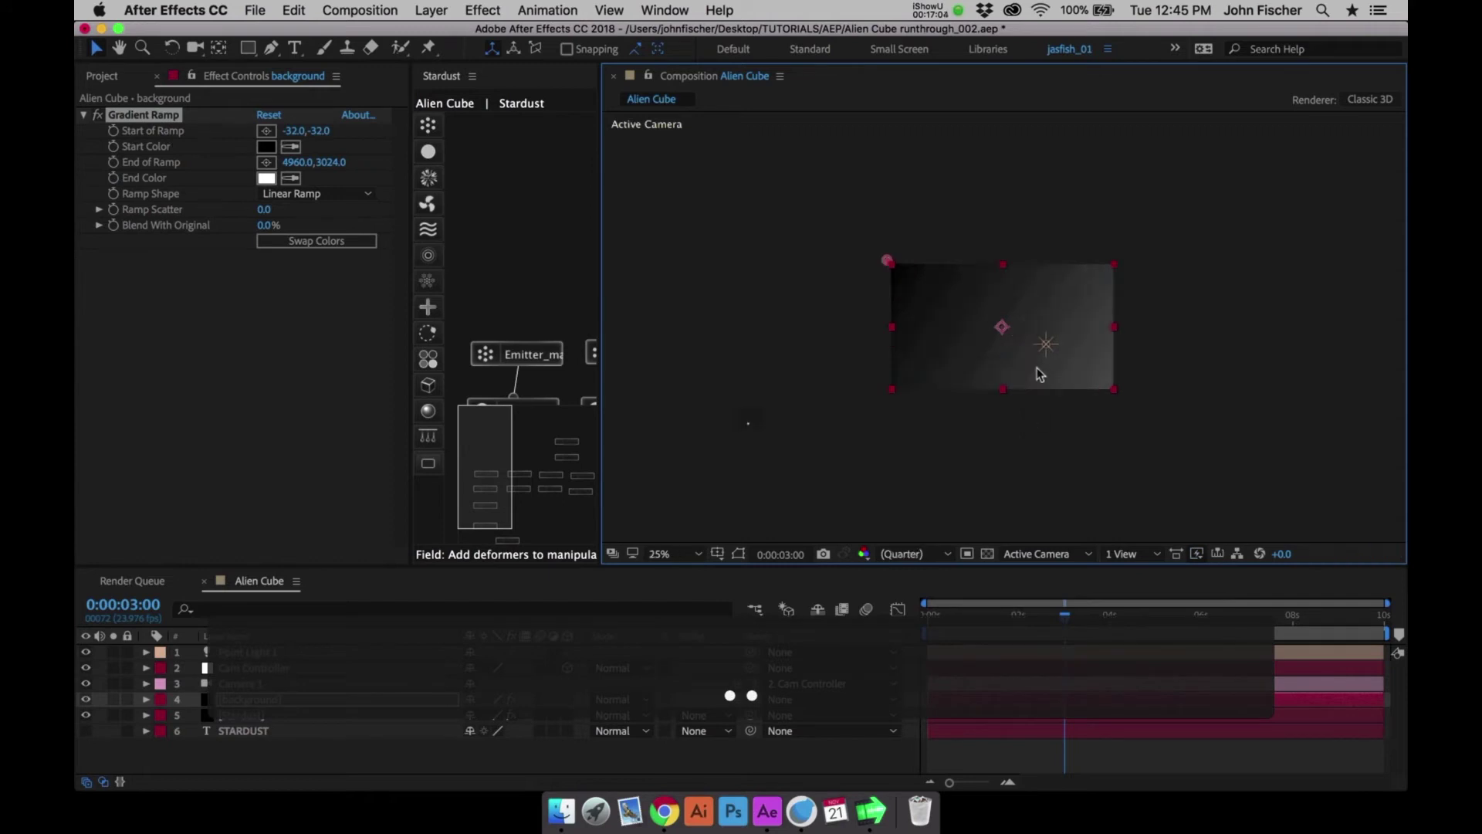
key(period)
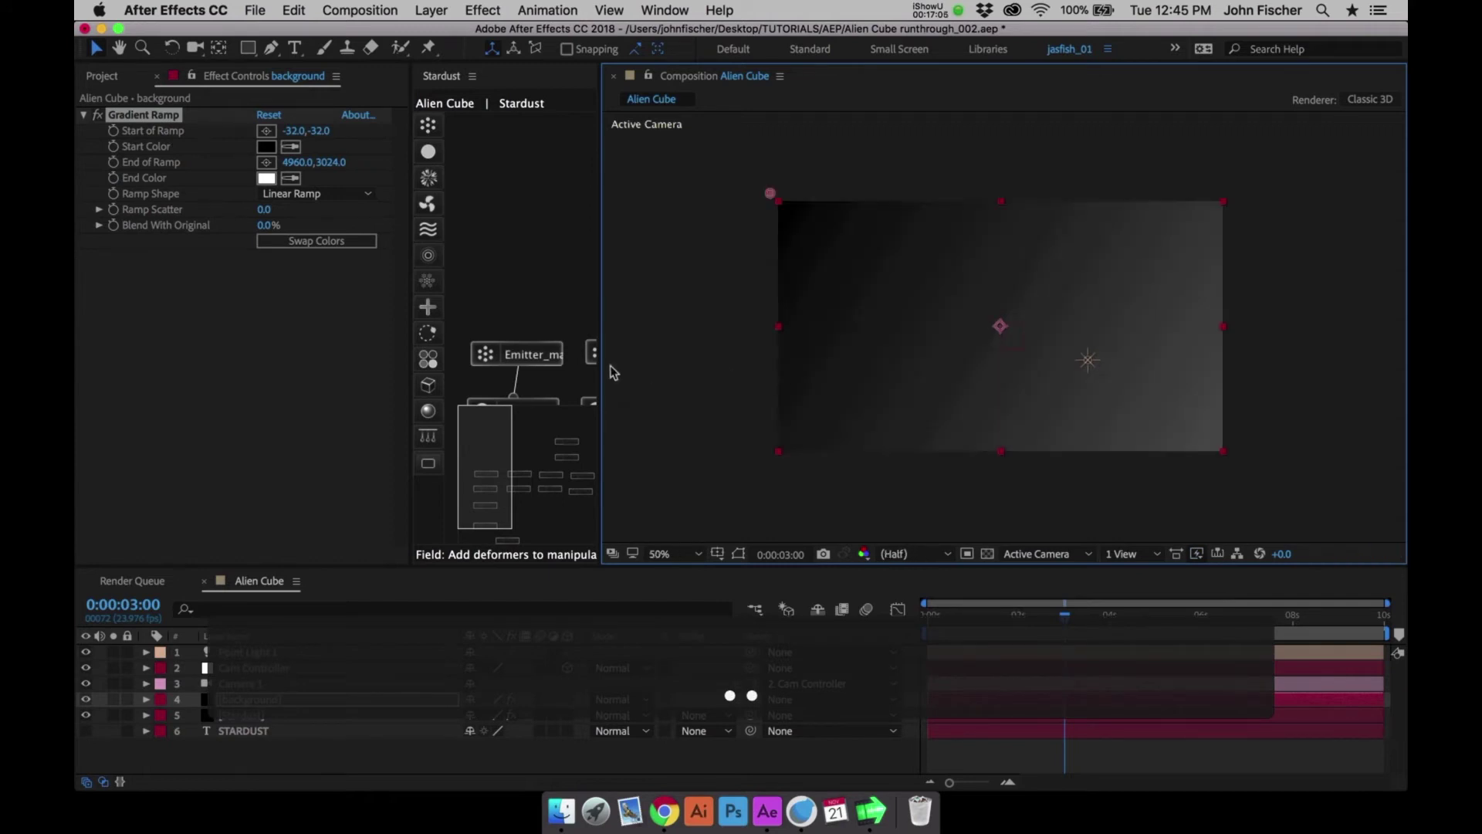
Add Stars-fixed.jpg from the PS folder in _ASSETS to the composition, directly below the Stardust layer
click(102, 75)
click(147, 296)
click(103, 279)
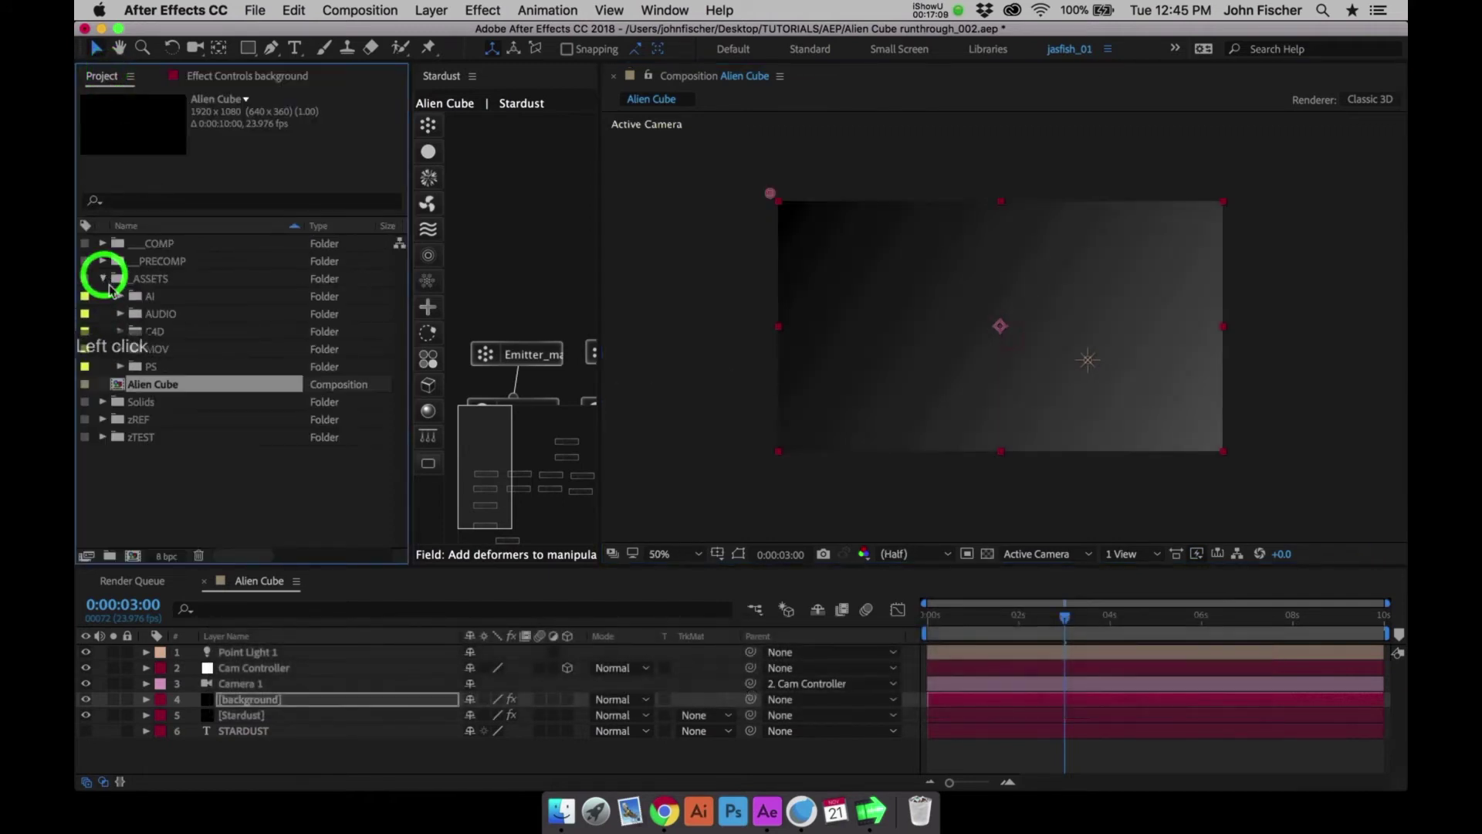
click(120, 366)
drag(193, 383, 268, 722)
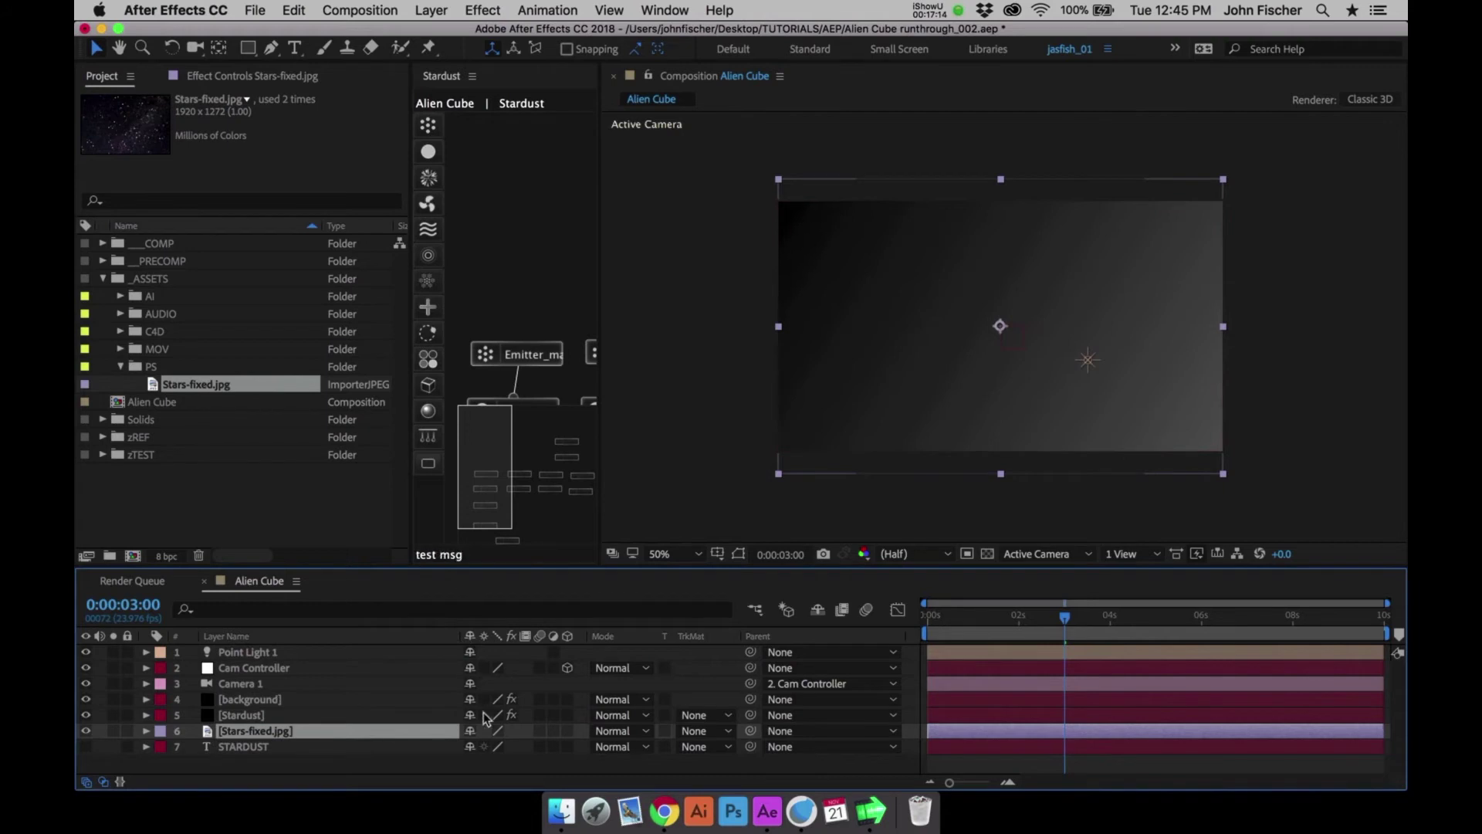
Set the opacity of the Stars-fixed.jpg layer to 50% and collapse its properties
key(t)
click(479, 746)
text(50)
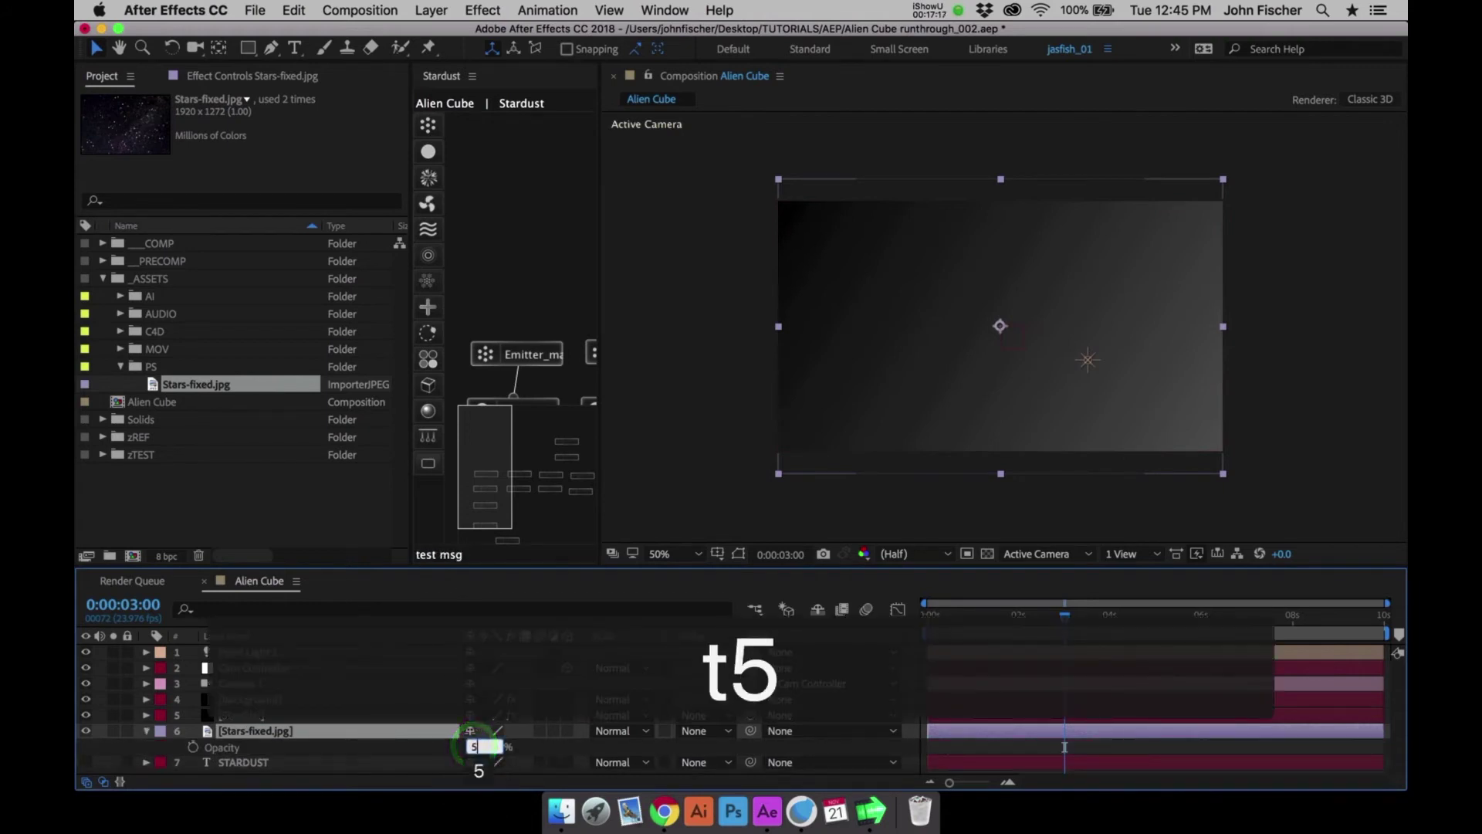
key(Return)
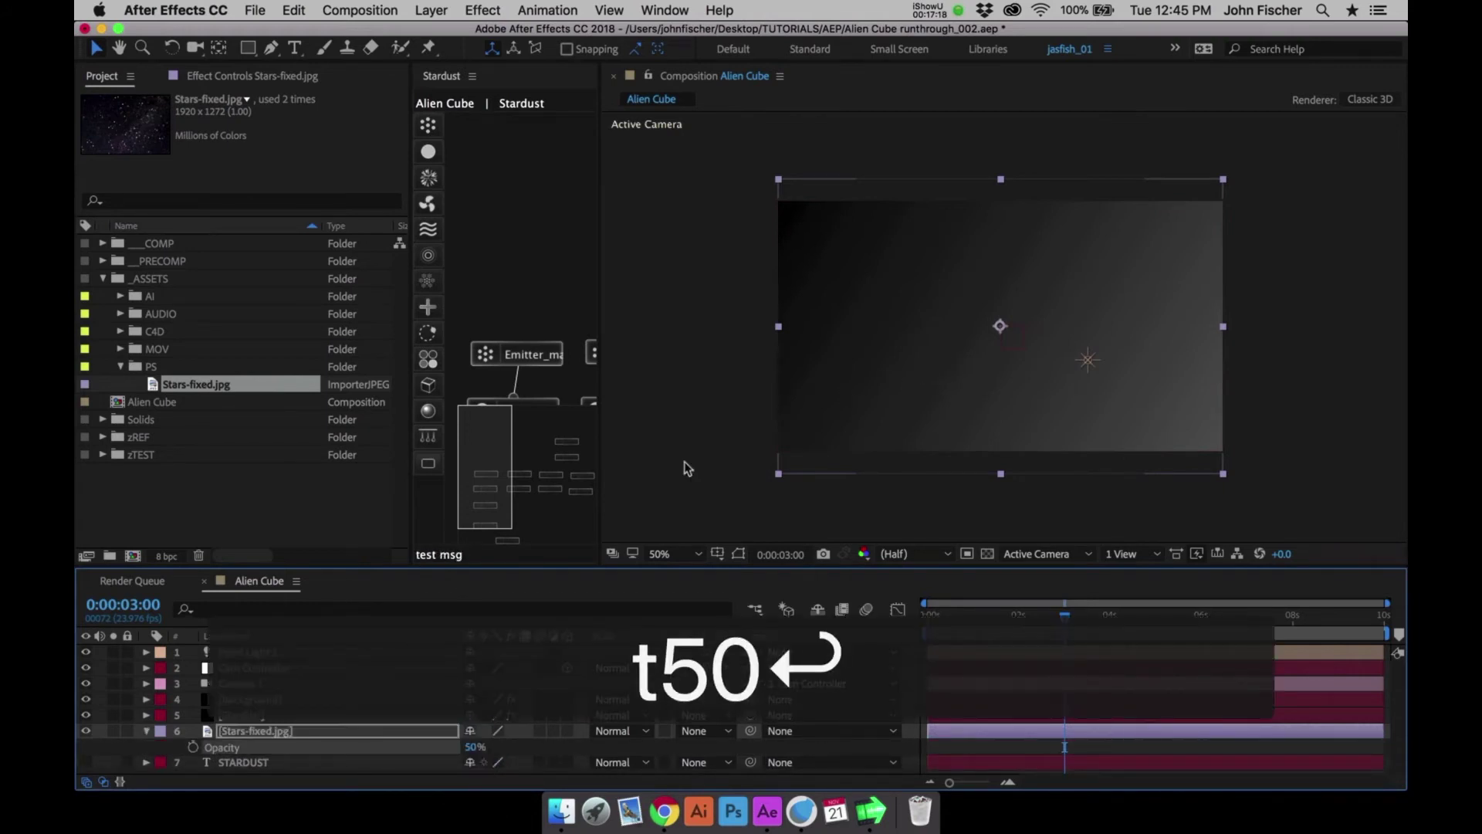
click(149, 731)
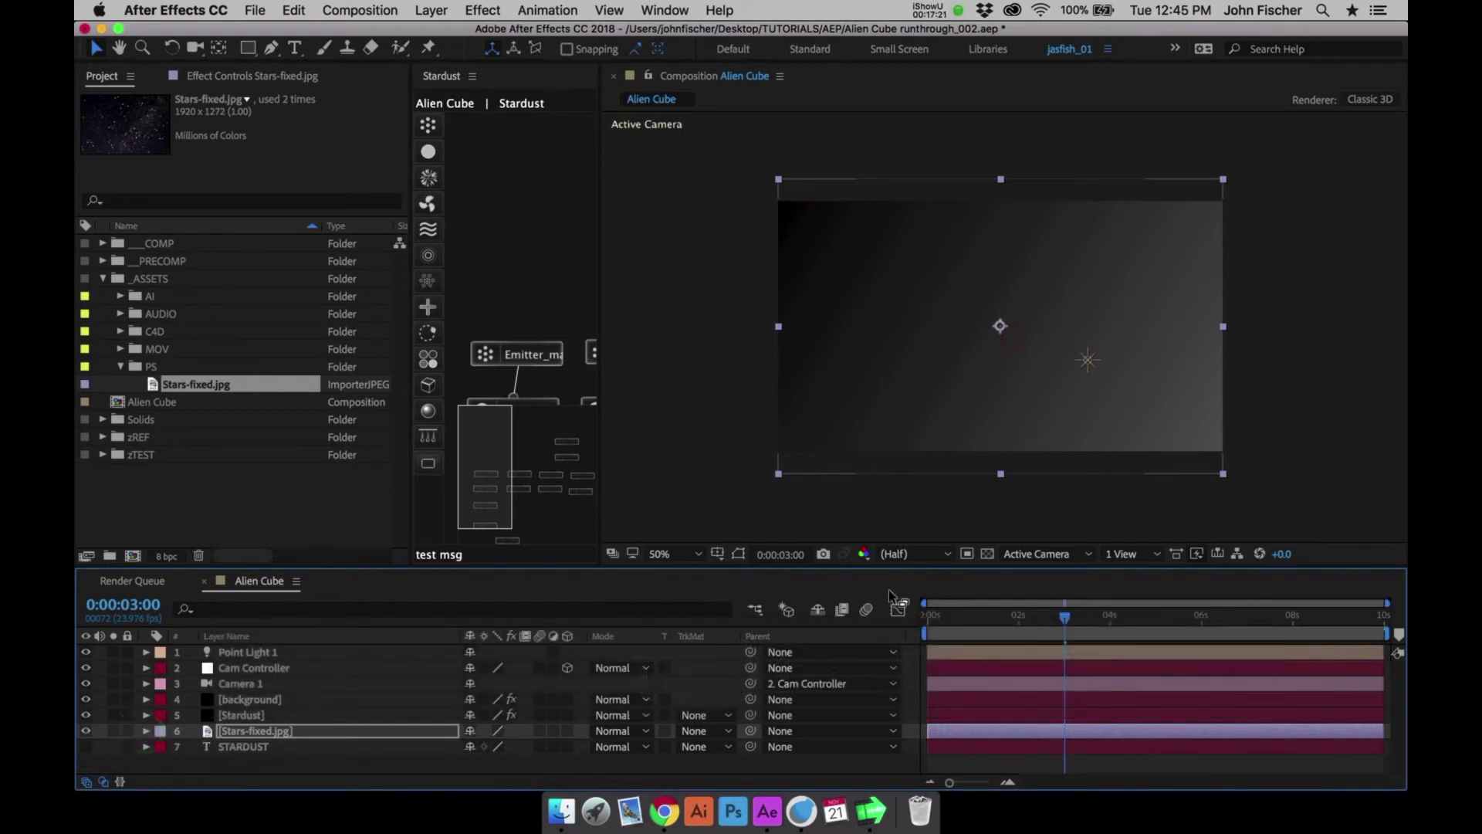
Move the background layer below Stars-fixed.jpg and preview the composition from 0:00:00:00
click(920, 616)
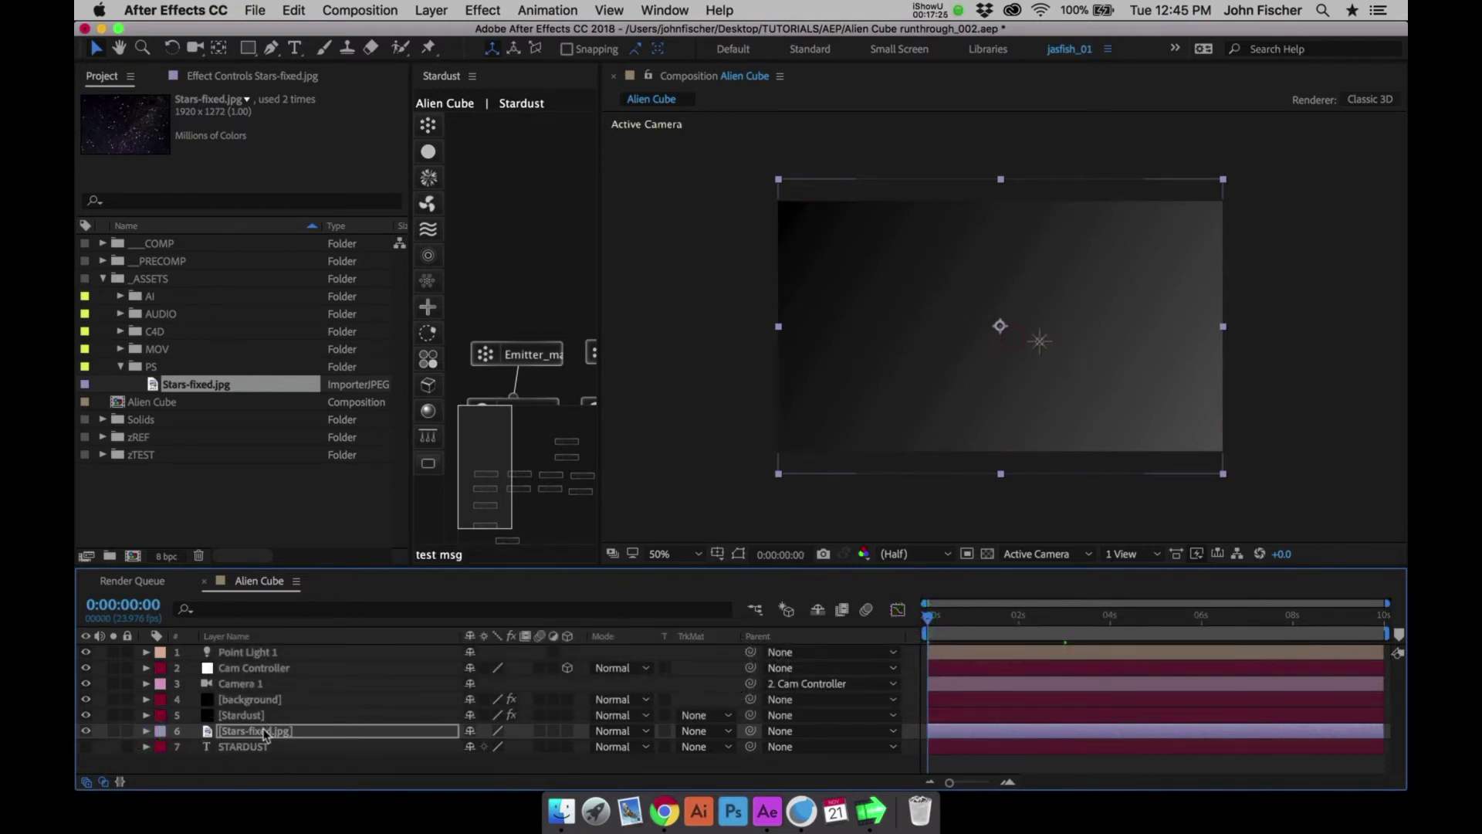
drag(261, 704, 261, 733)
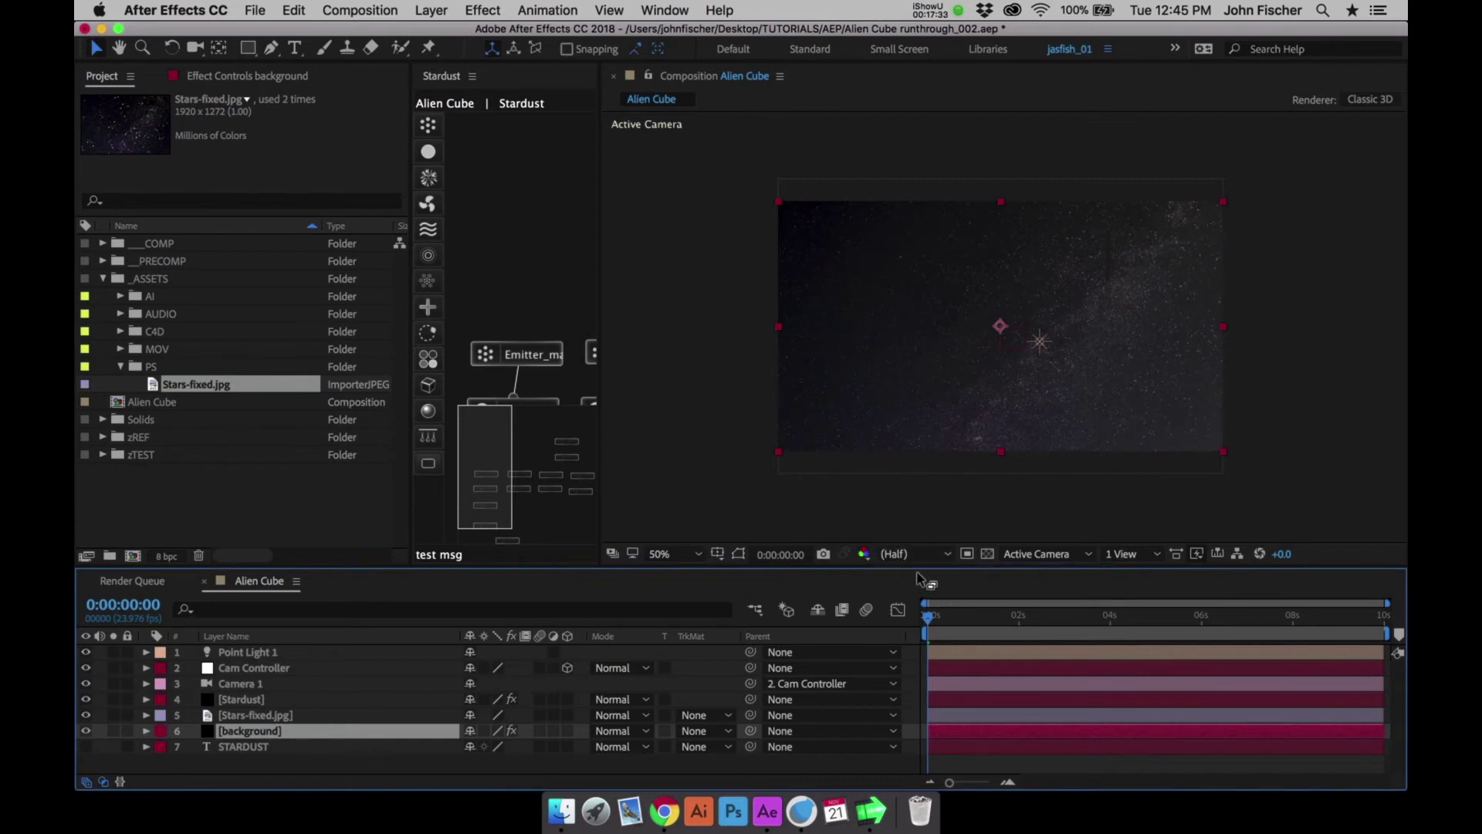
key(ctrl+0)
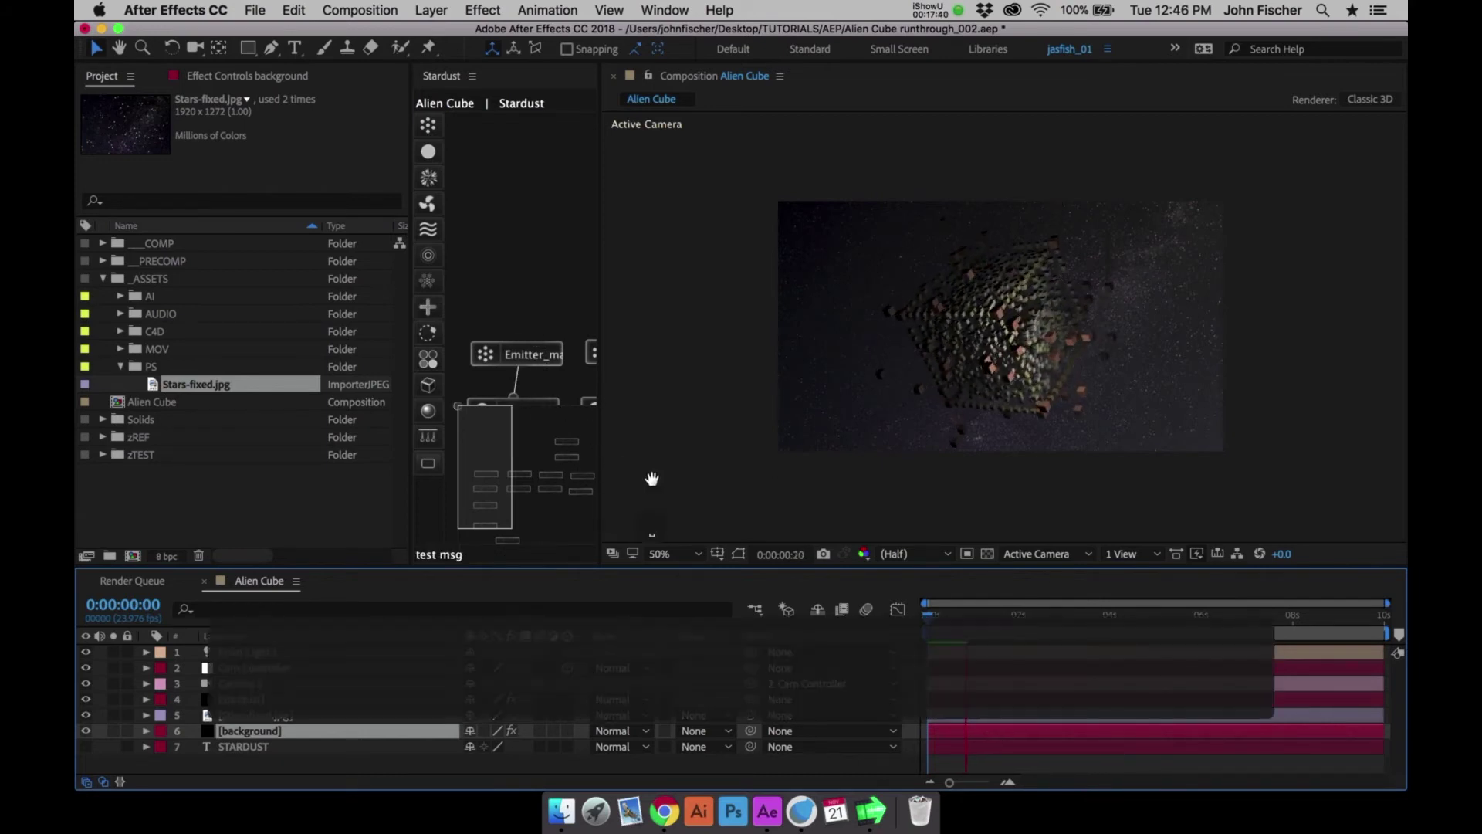
Add moSMOKE01-Background-01 from the MOV folder in _ASSETS to the composition as the topmost layer
click(957, 617)
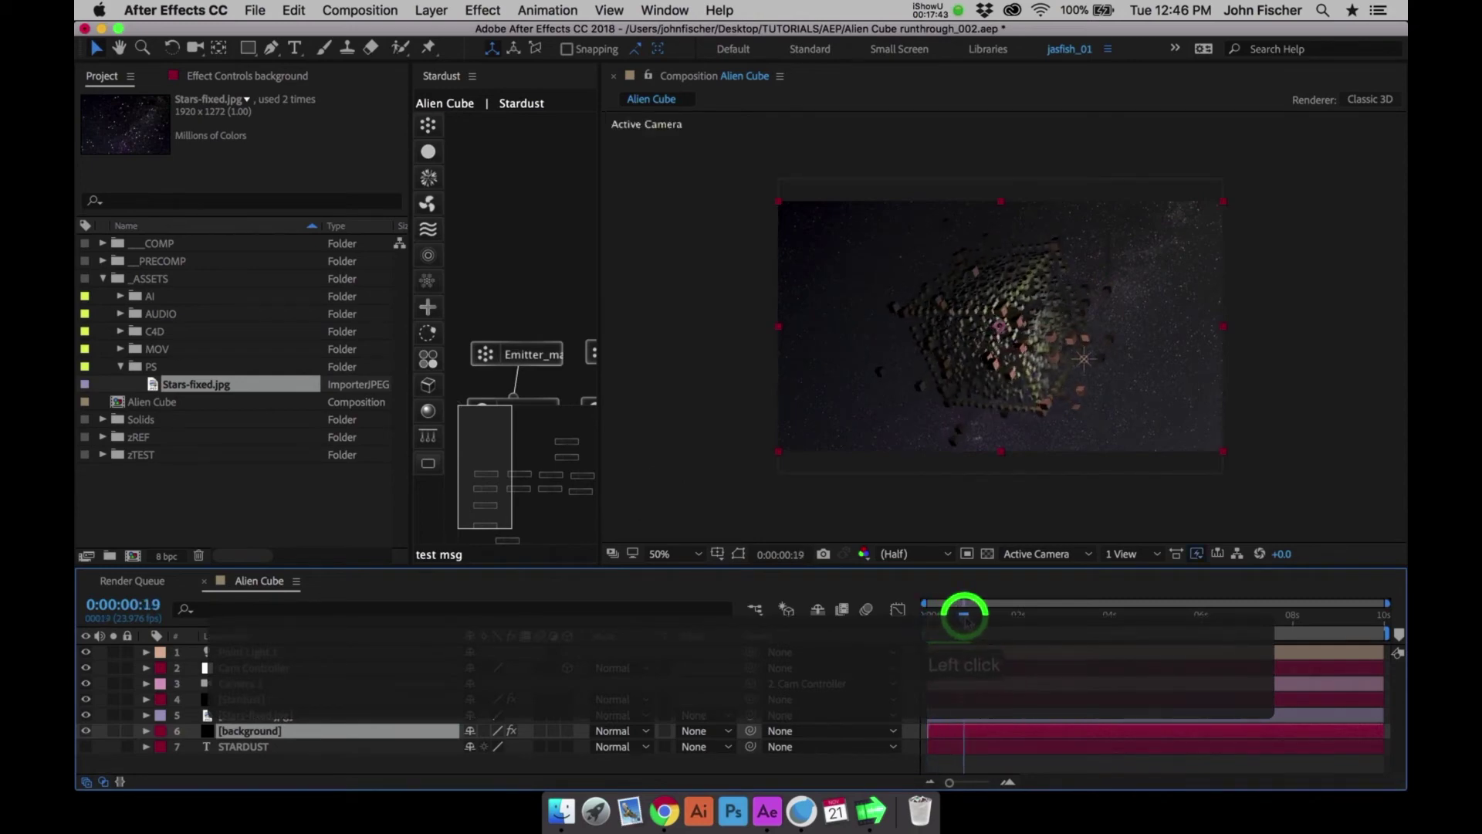
click(122, 367)
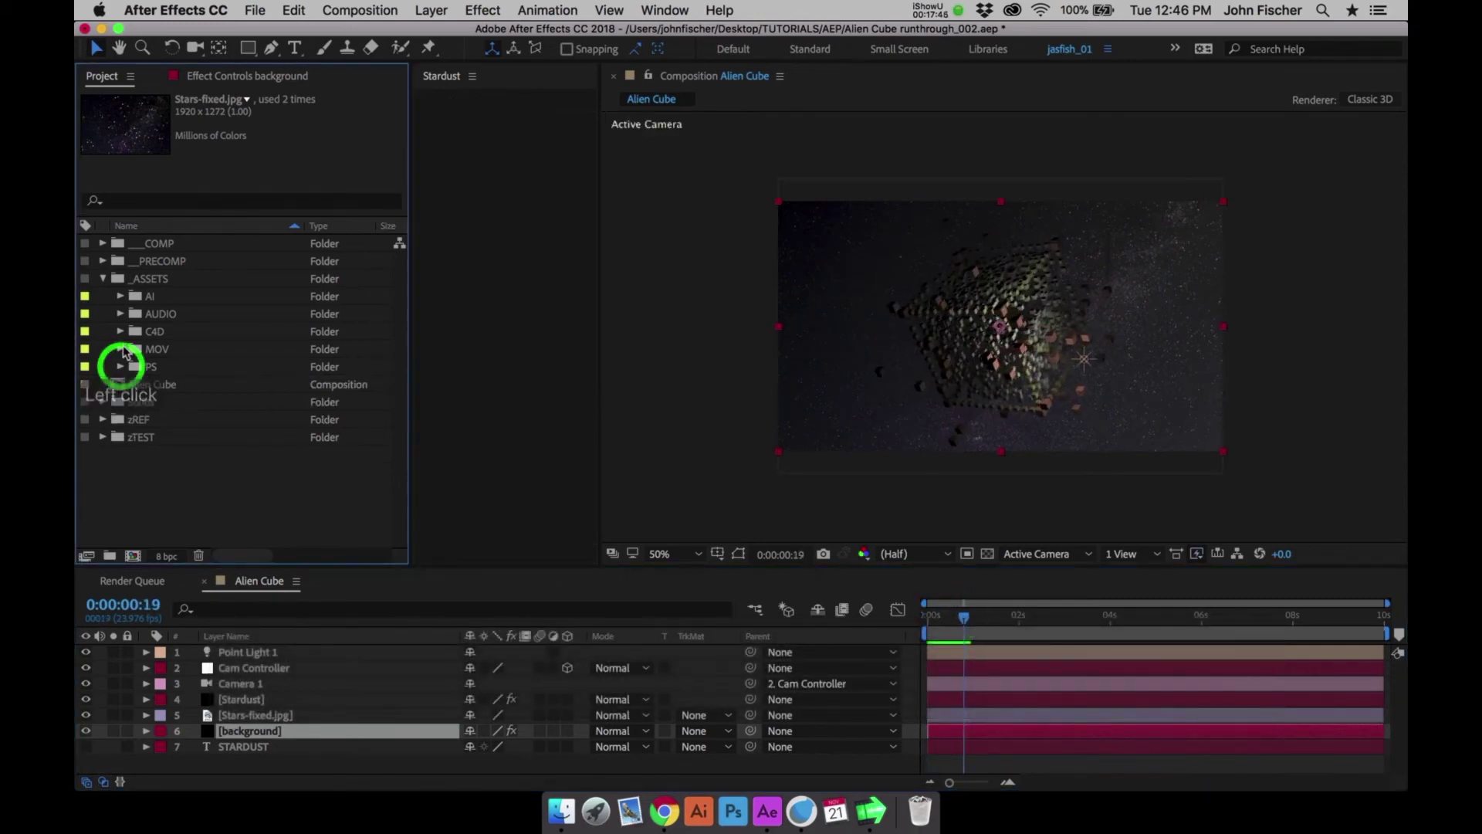
click(121, 349)
drag(197, 367, 276, 645)
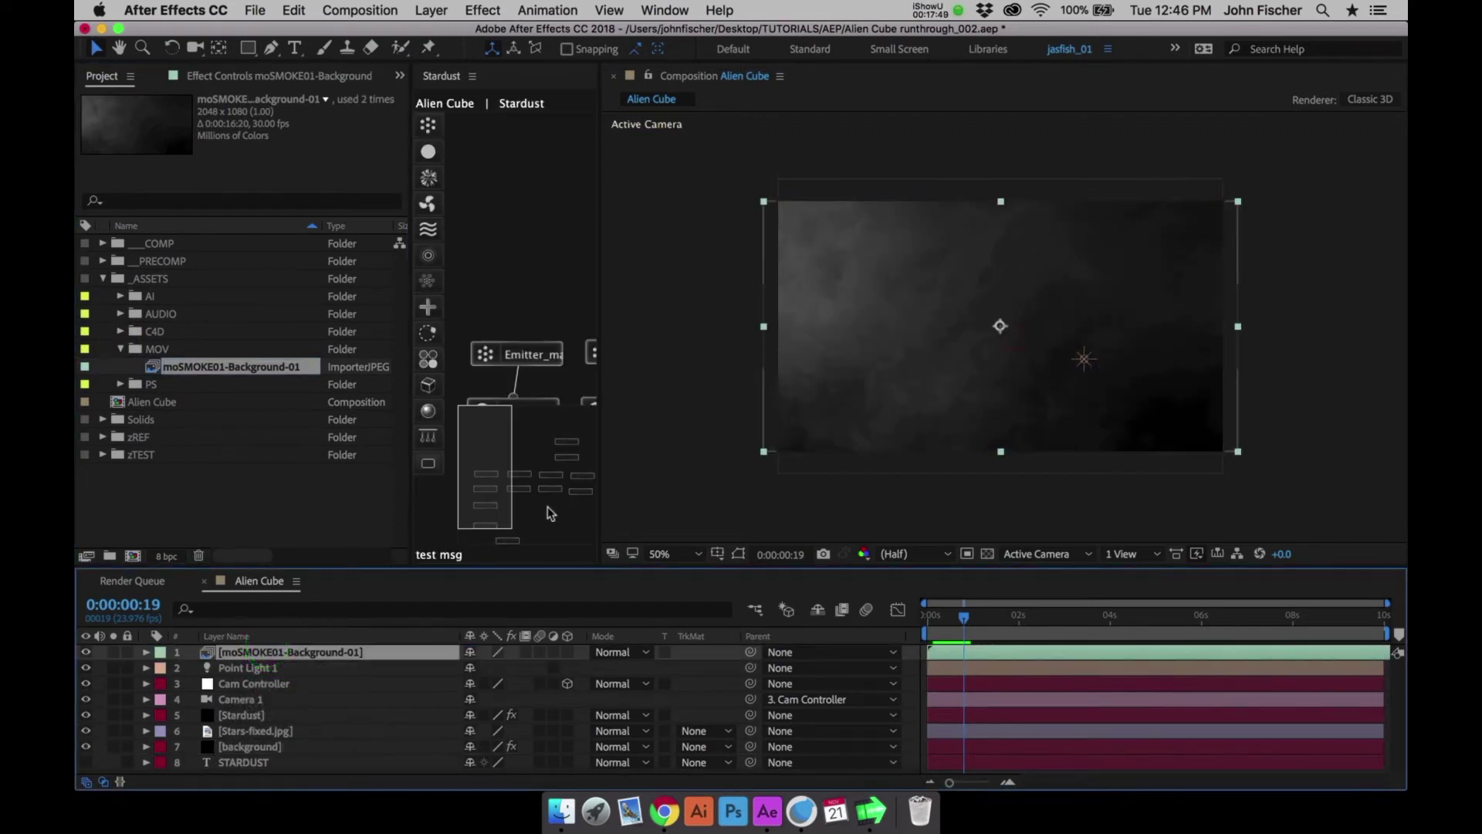
Go to 0:00:01:00 and set the blending mode of the moSMOKE01-Background-01 layer to Screen
click(982, 616)
key(super+Left)
key(super+Left)
key(super+Left)
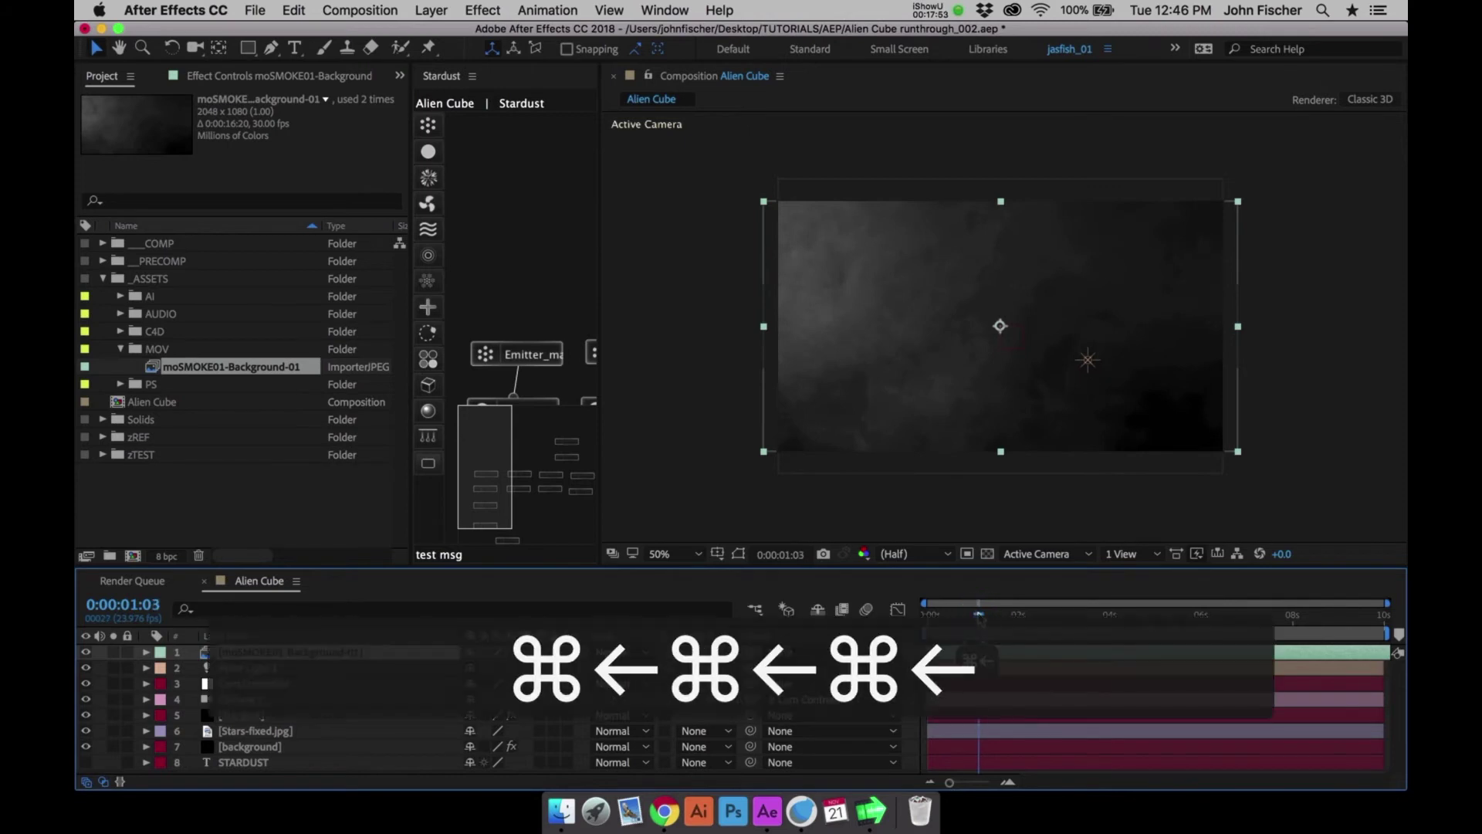
key(super+Left)
key(super+Left)
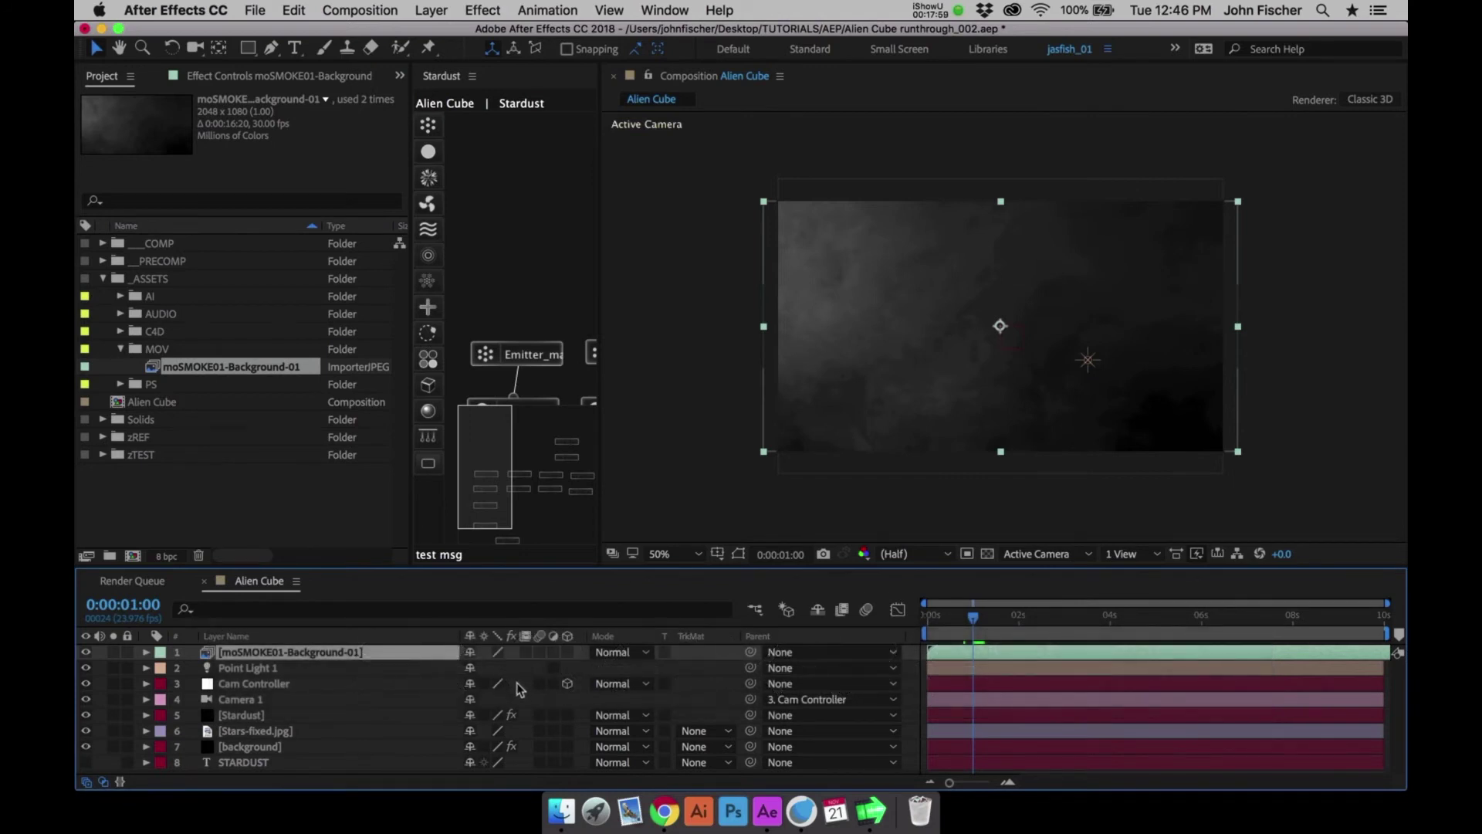
click(618, 659)
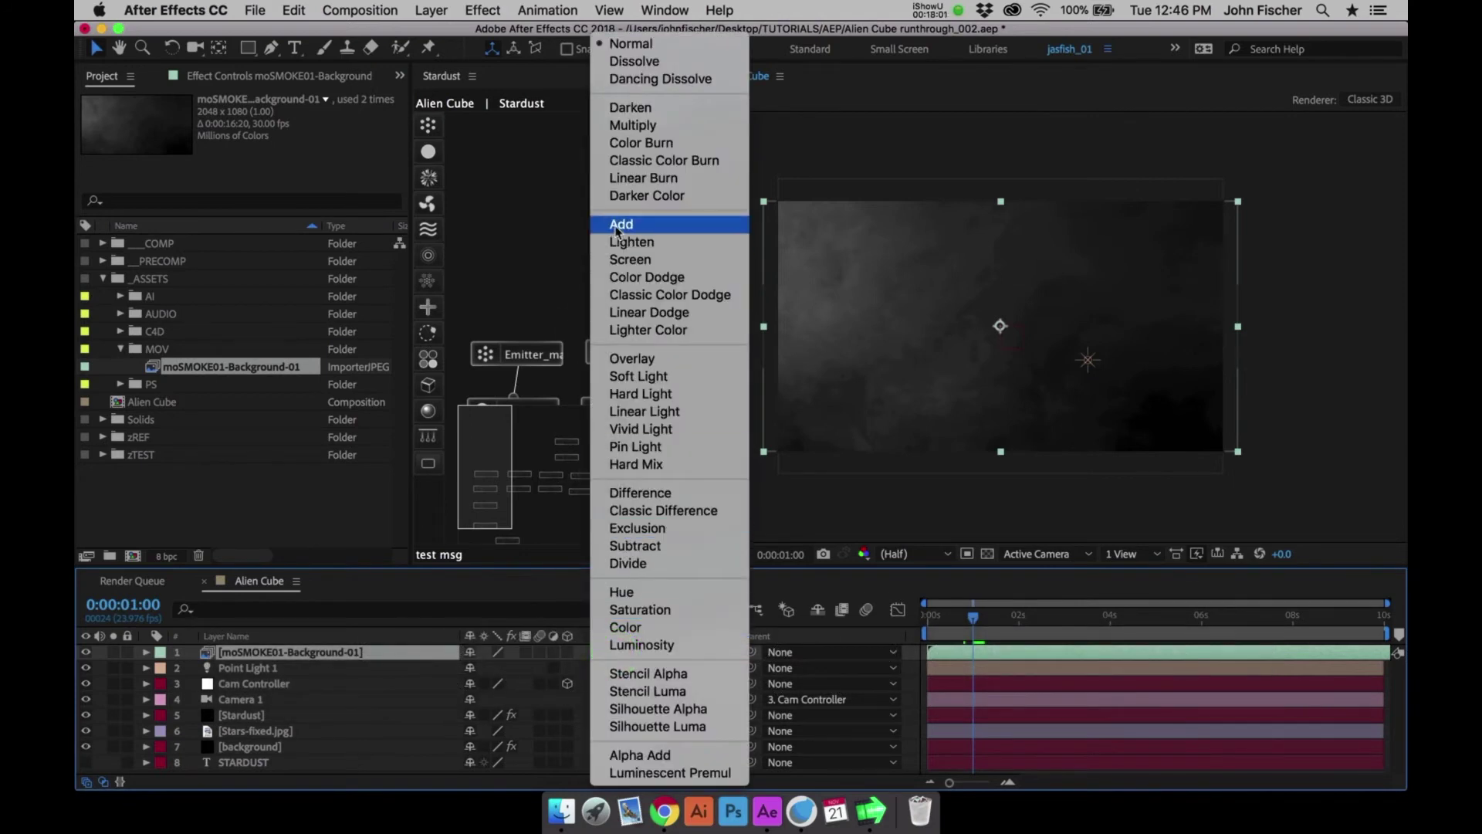
click(625, 259)
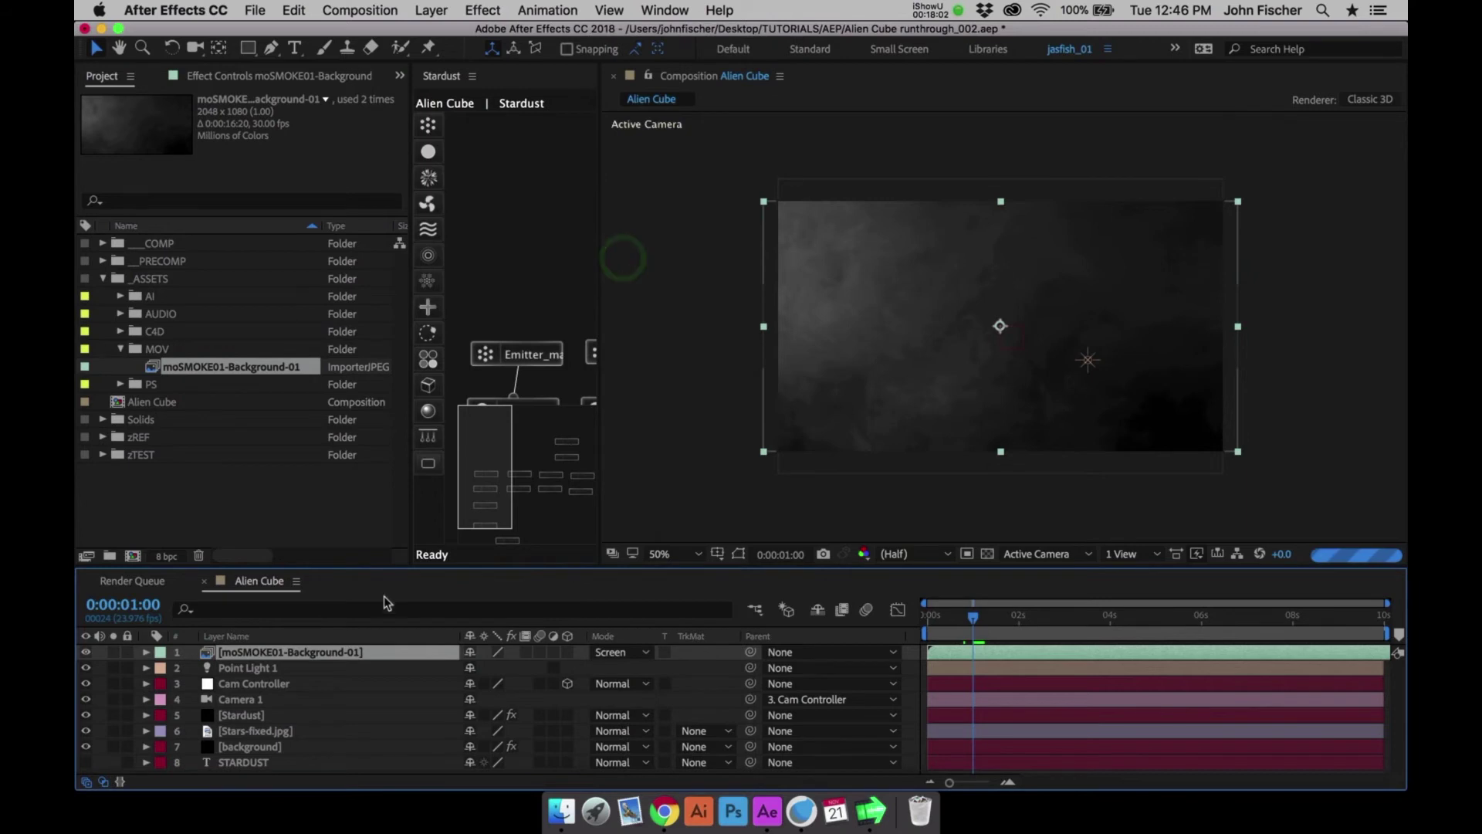
Keyframe the smoke layer's opacity to fade in from 0% at 0:00:00:00 to its full value at 0:00:01:00, and save the project
key(t)
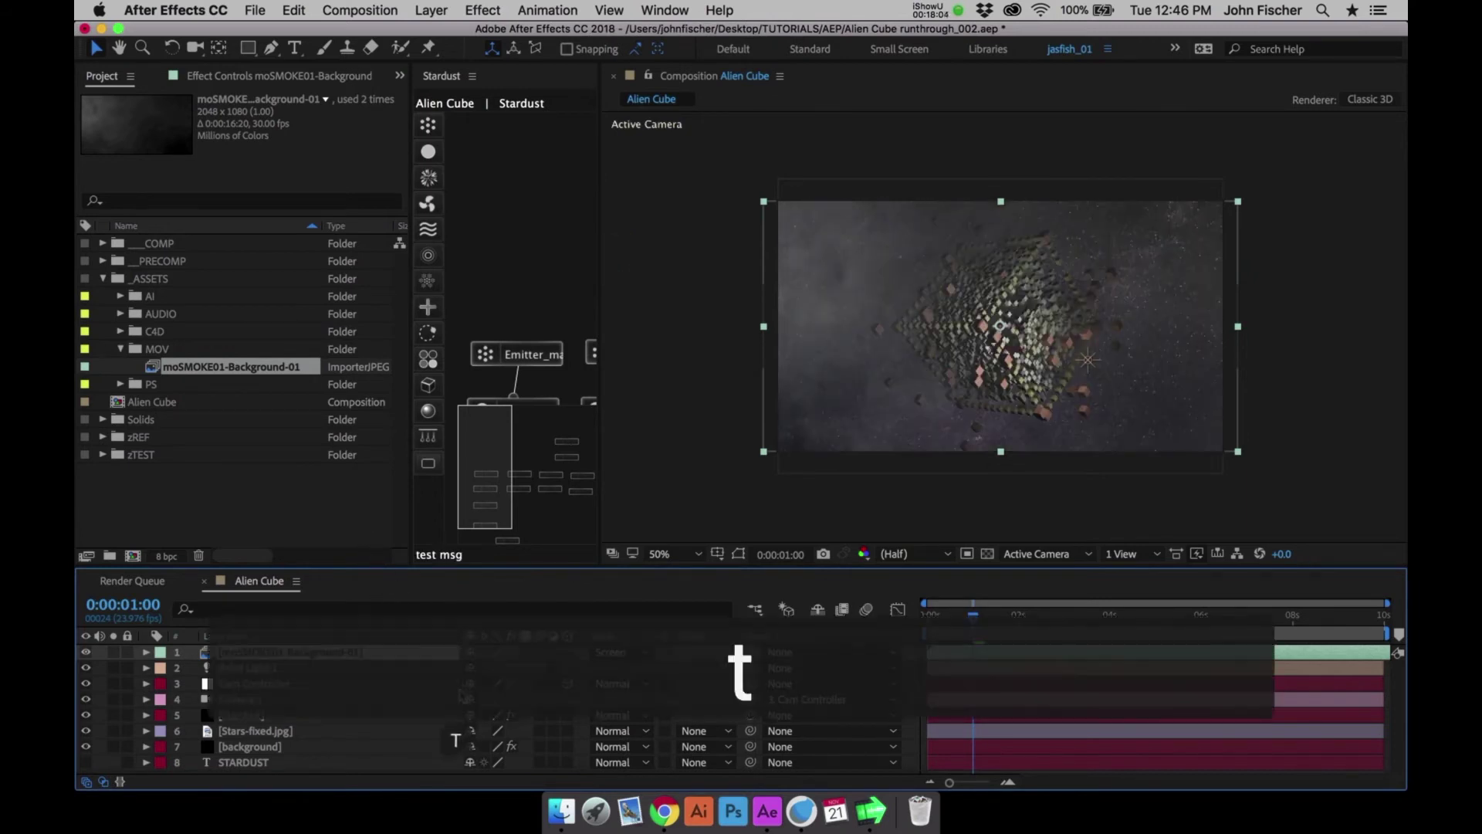
click(191, 668)
drag(972, 615, 901, 618)
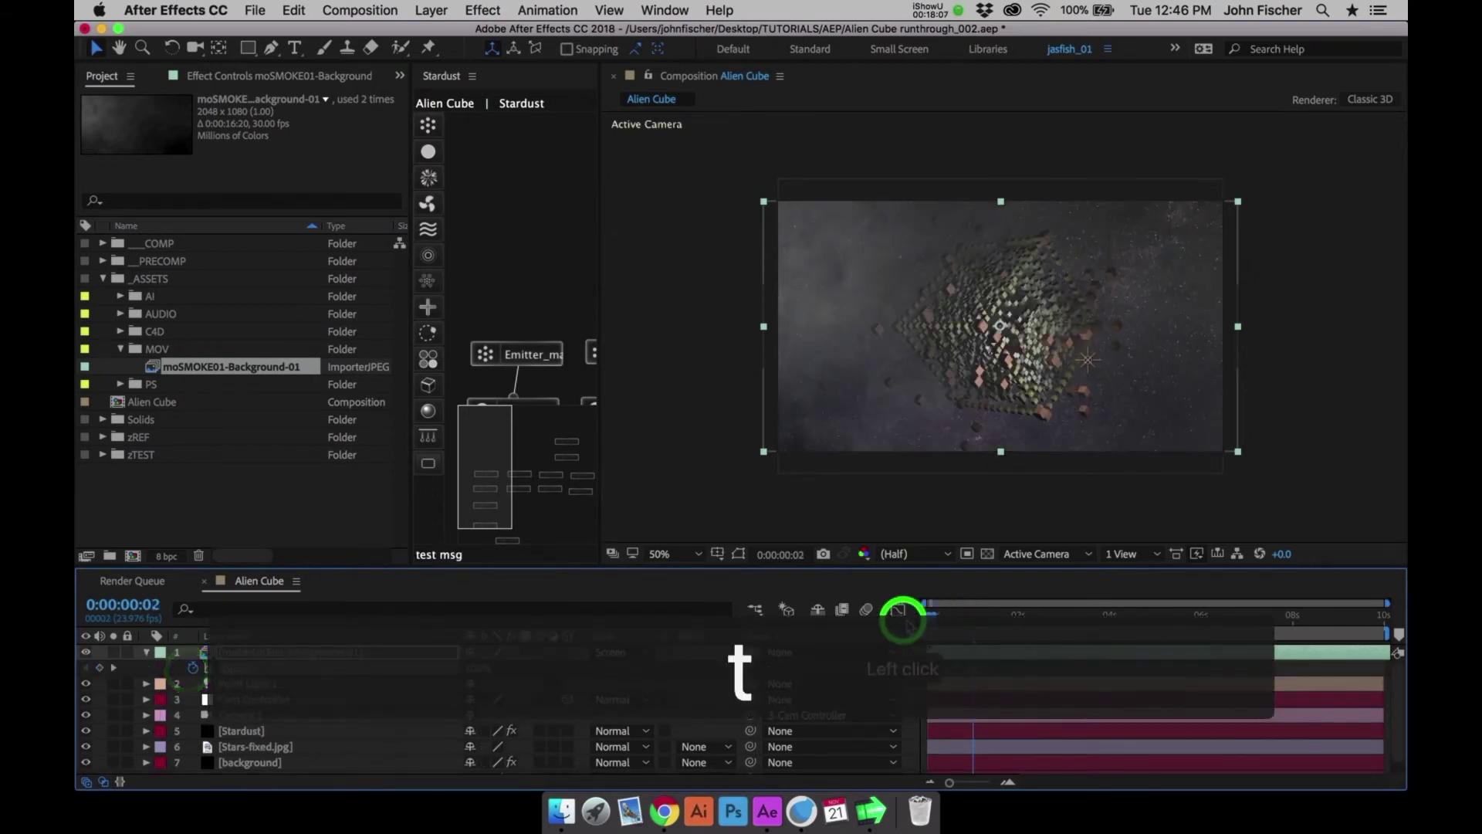
drag(475, 667, 394, 667)
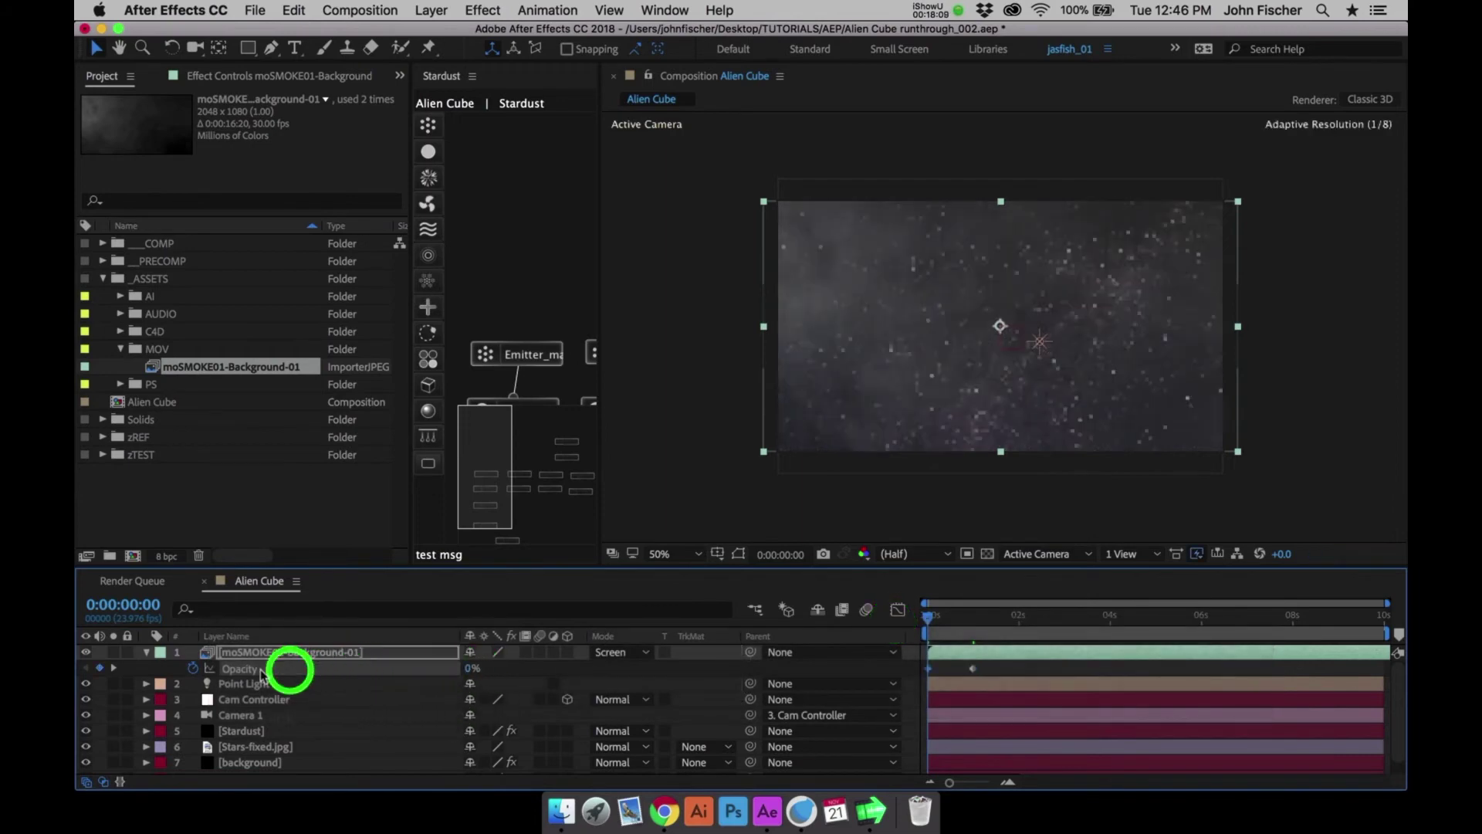
click(146, 653)
key(super+s)
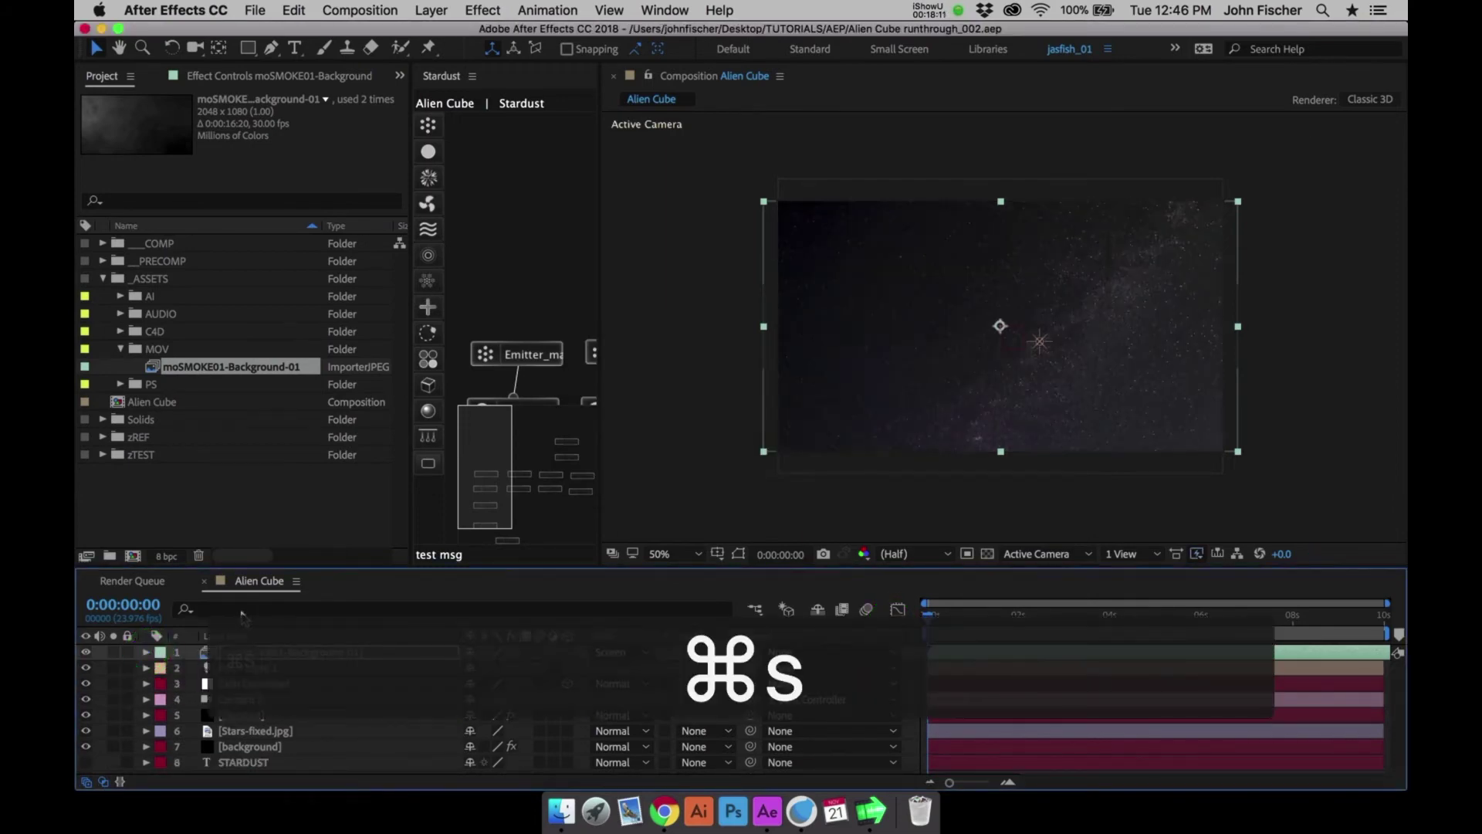
Preview the composition from 0:00:00:00 to check the smoke fade-in with the cube and title
key(ctrl+0)
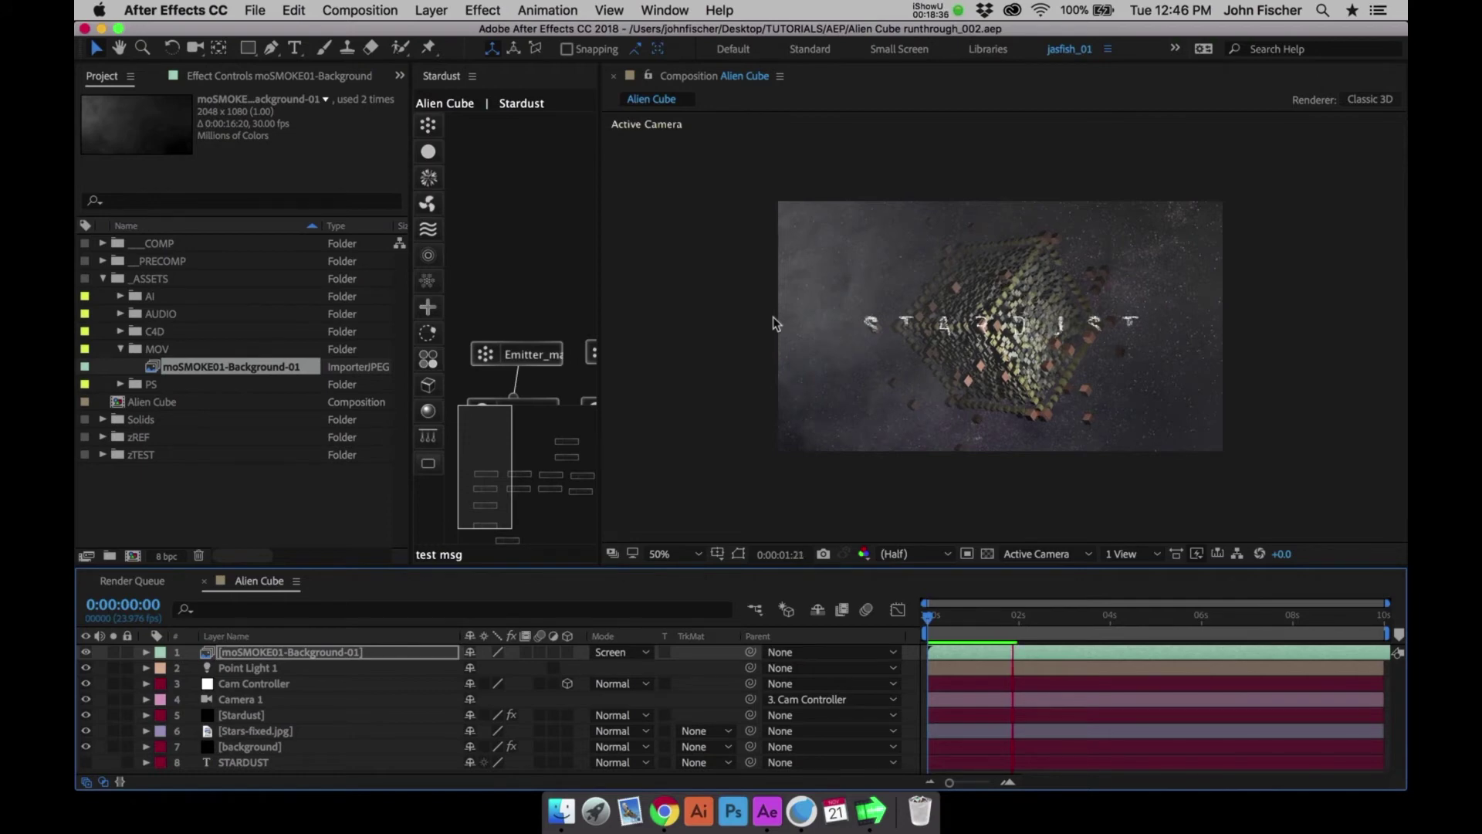
key(v)
key(ctrl+0)
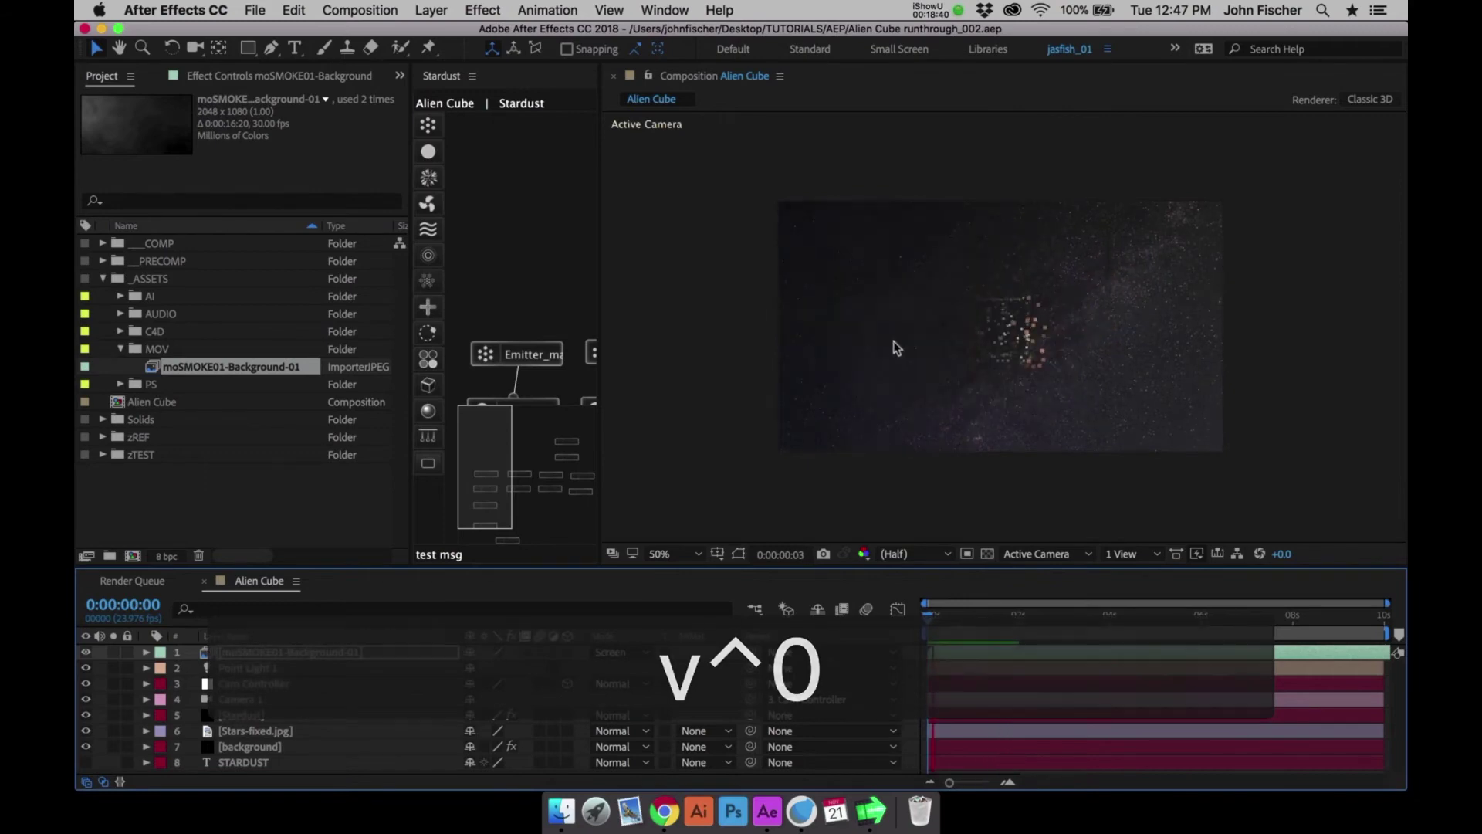
key(space)
At about 0:00:01:14, create a black 1920 x 1080 px solid named flare directly above Camera 1
click(1000, 618)
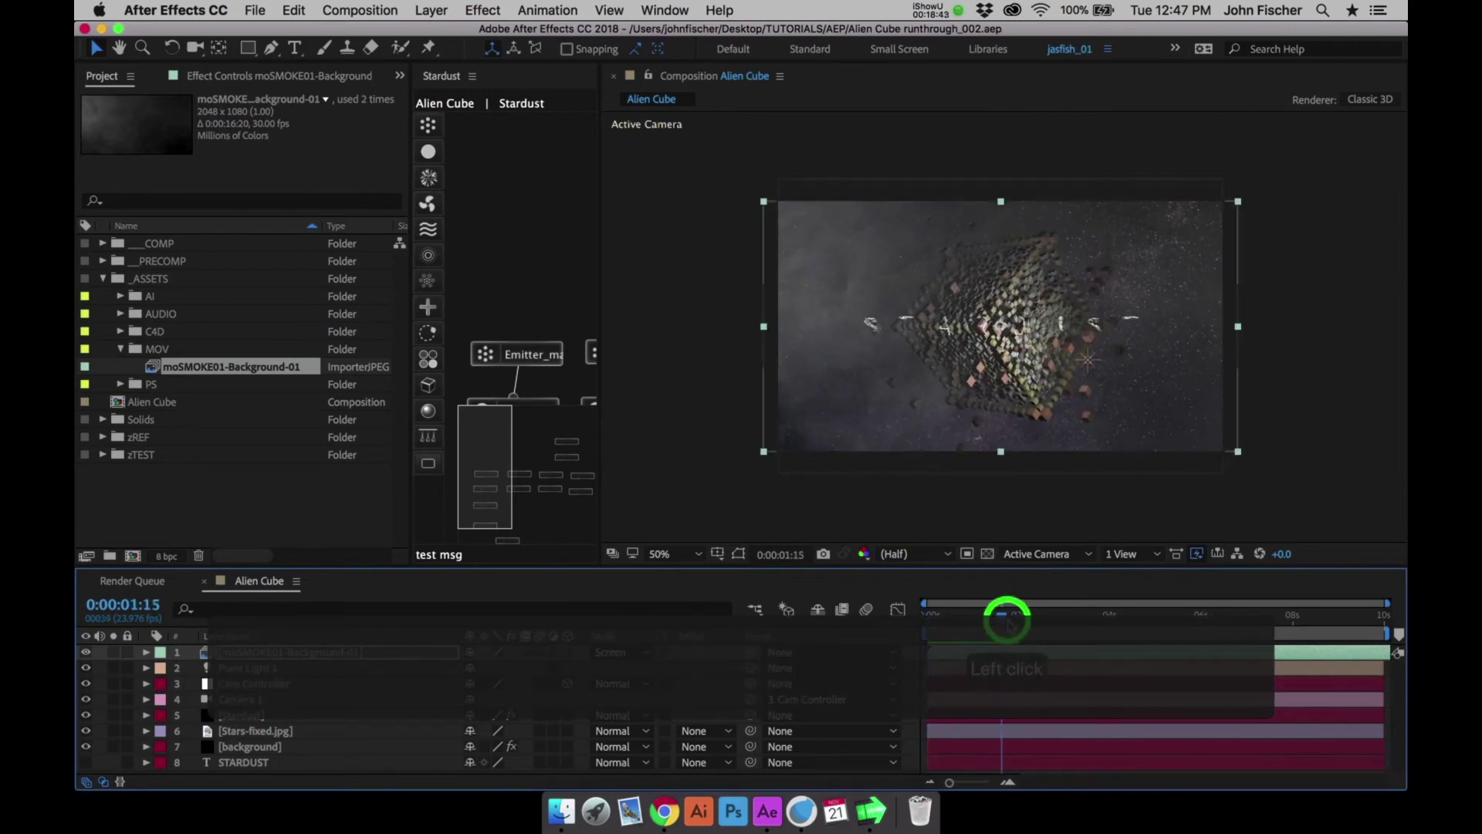
click(305, 699)
key(cmd+y)
text(fl)
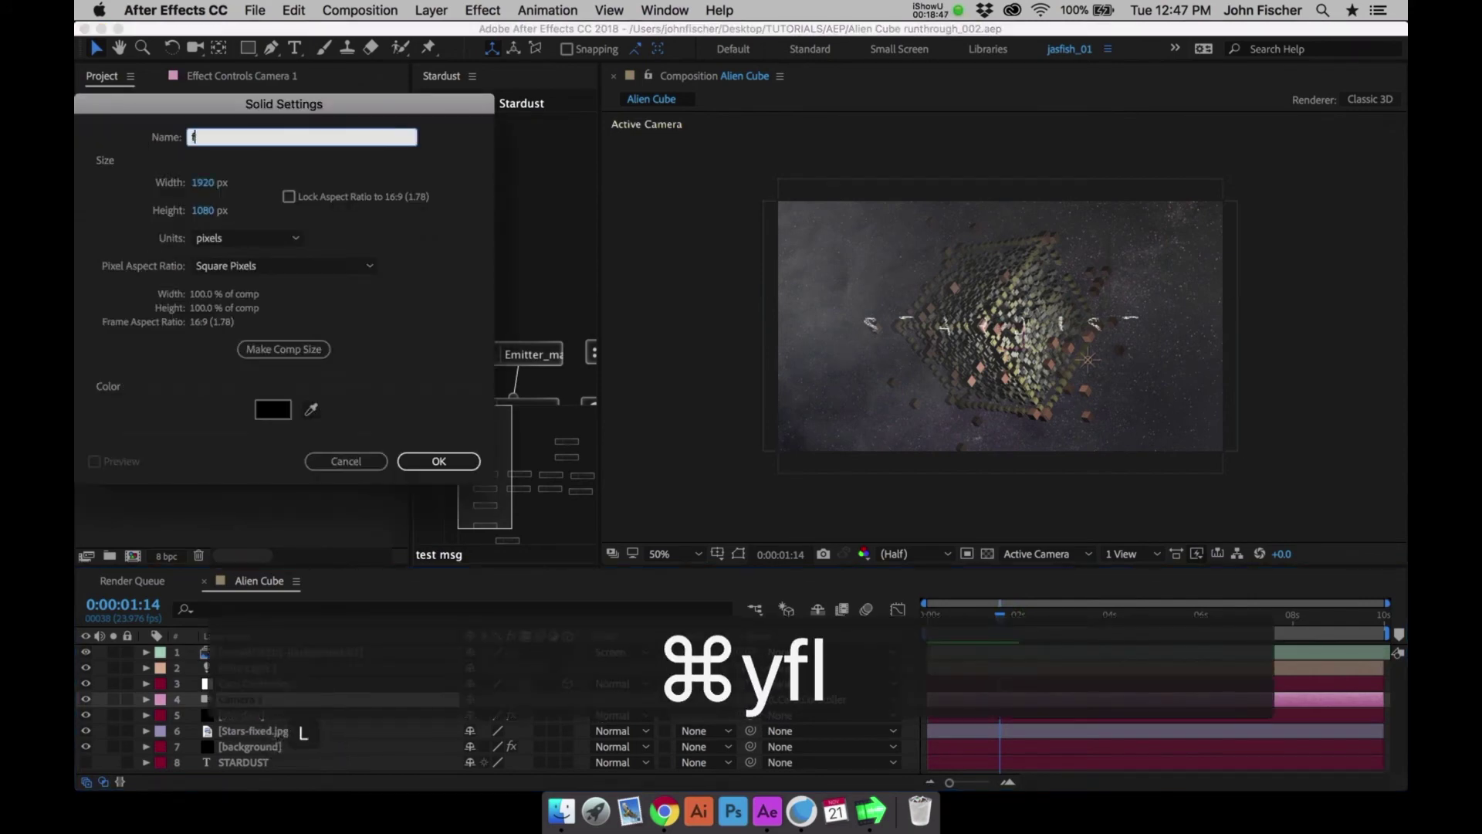
text(are)
key(Return)
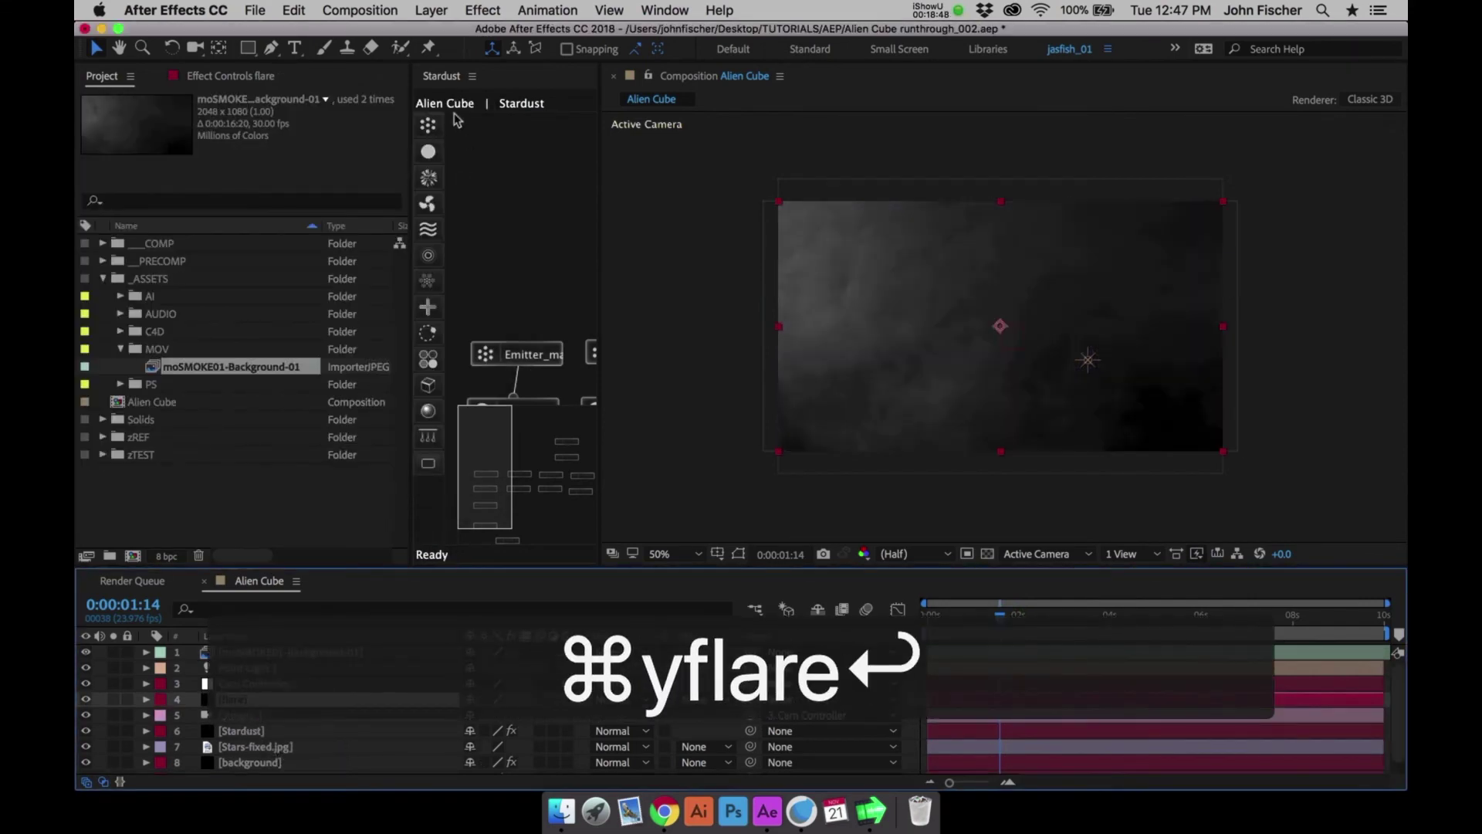
Apply Video Copilot's Optical Flares effect to the flare solid and set its source type to 3D
click(483, 10)
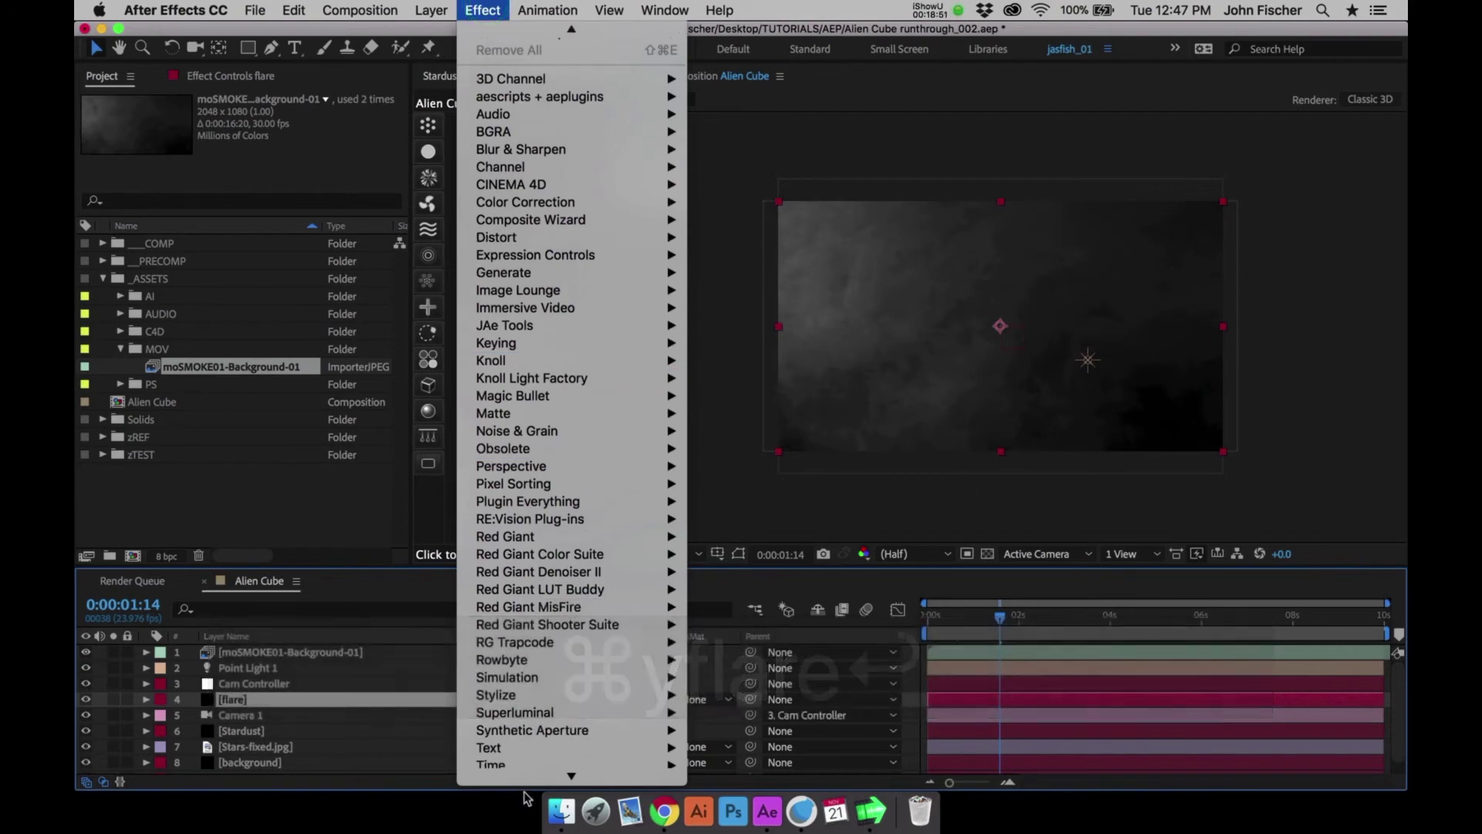
mouse_move(527, 776)
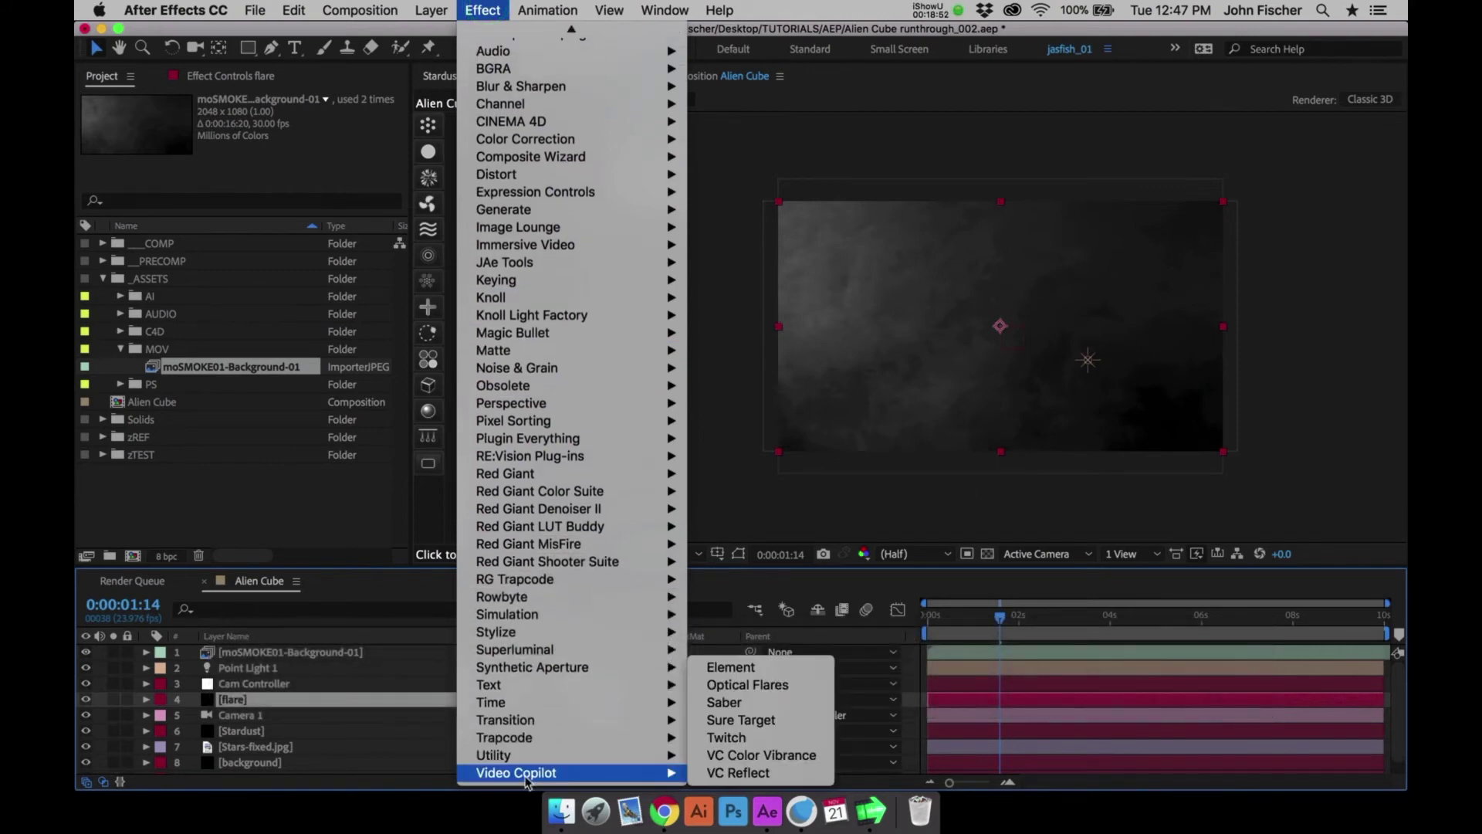
click(738, 684)
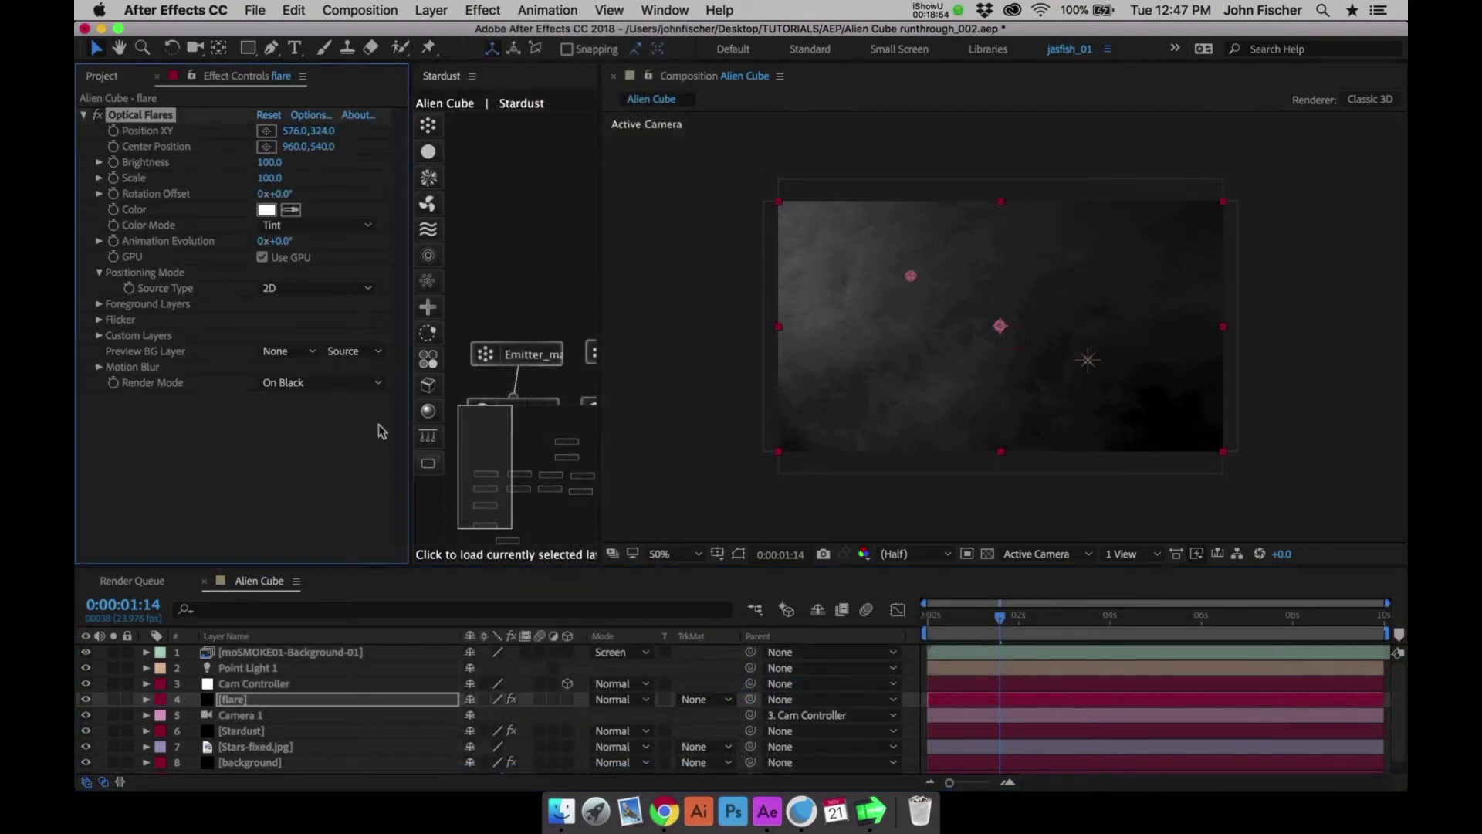
click(287, 288)
click(292, 323)
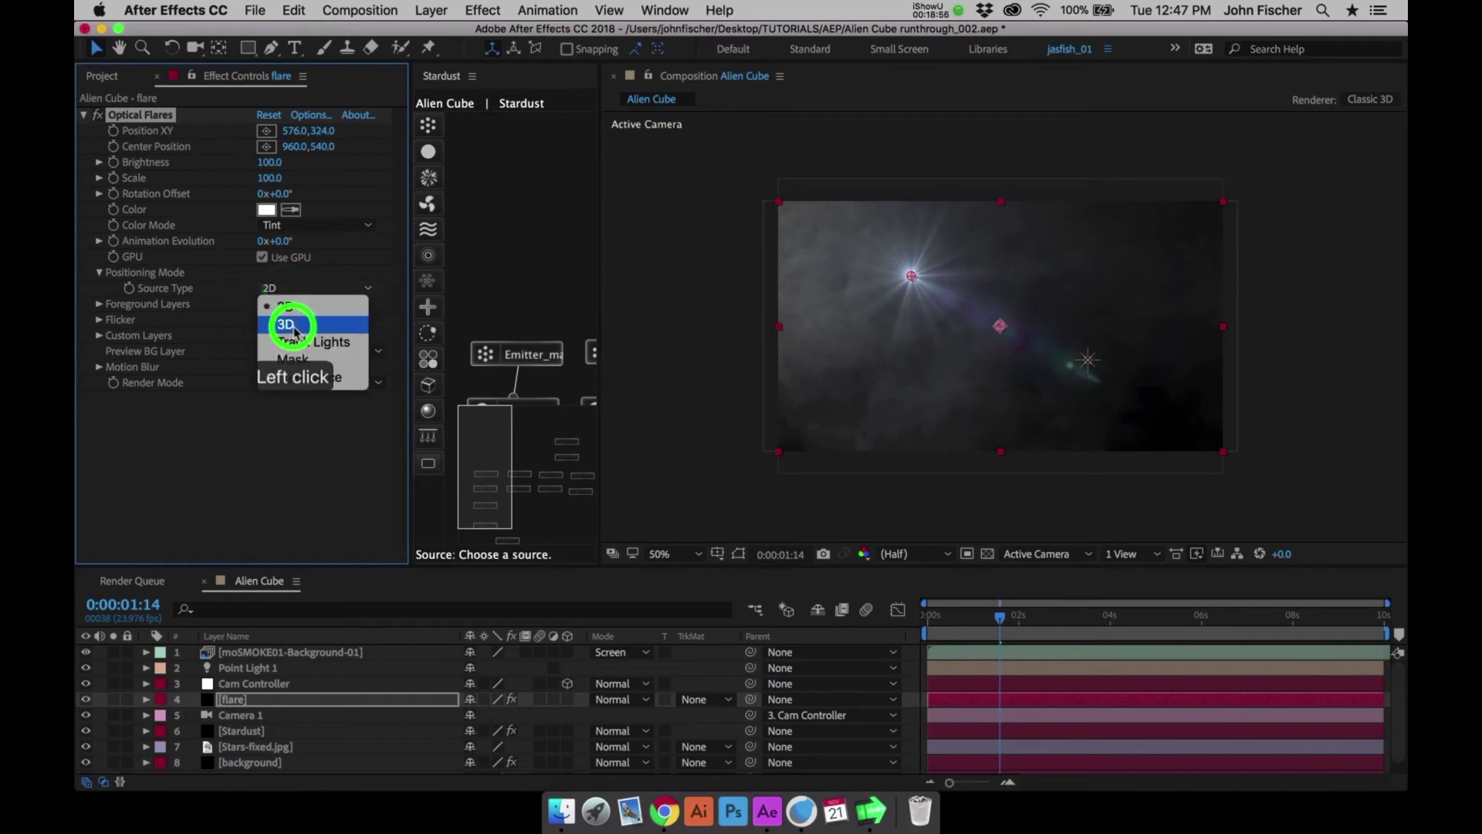
Load the Mind_Control preset from the Conspiracy collection into the Optical Flares effect
click(310, 114)
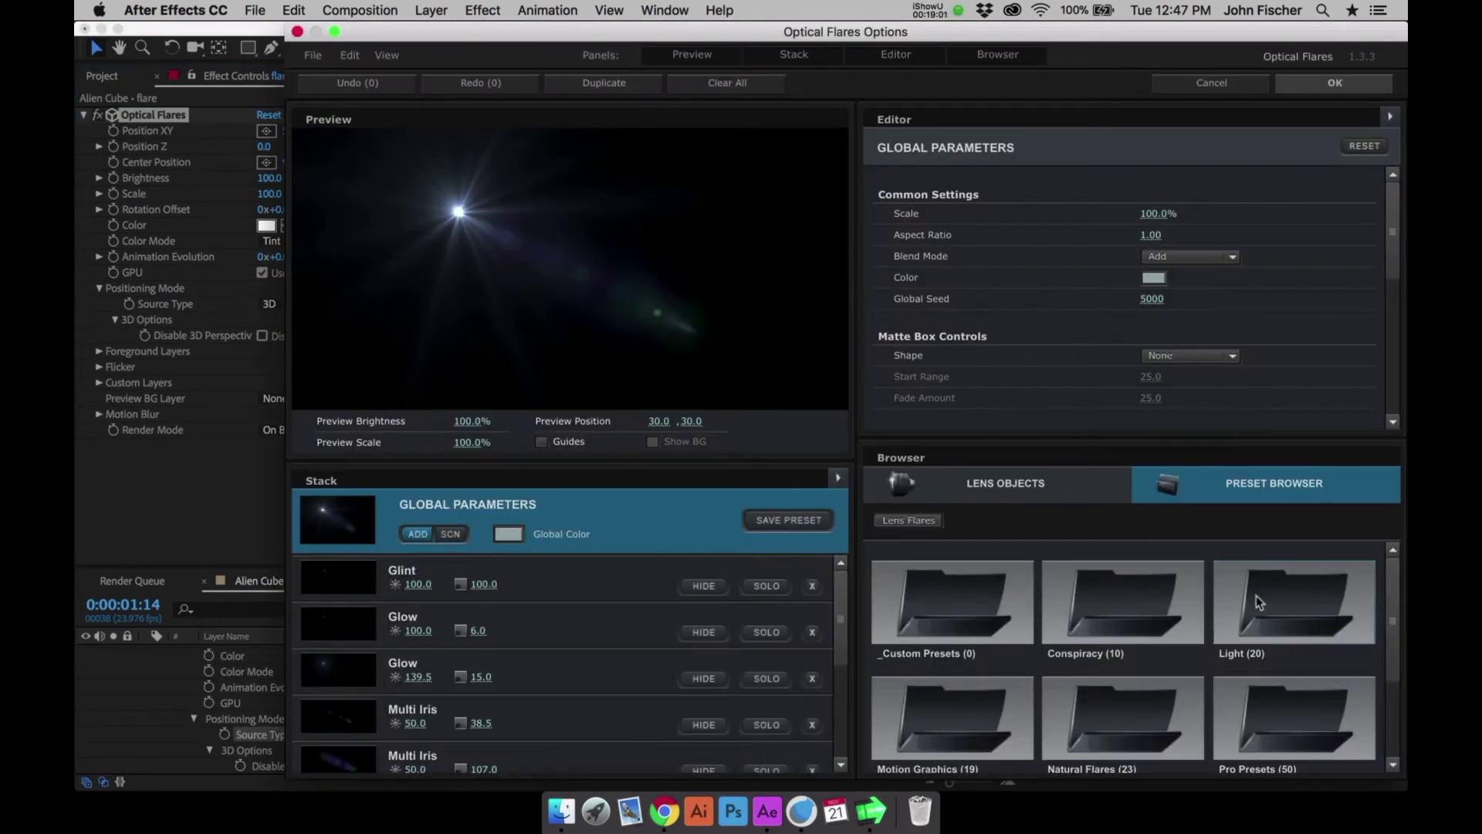
click(1106, 617)
drag(1388, 586, 1384, 693)
click(1313, 604)
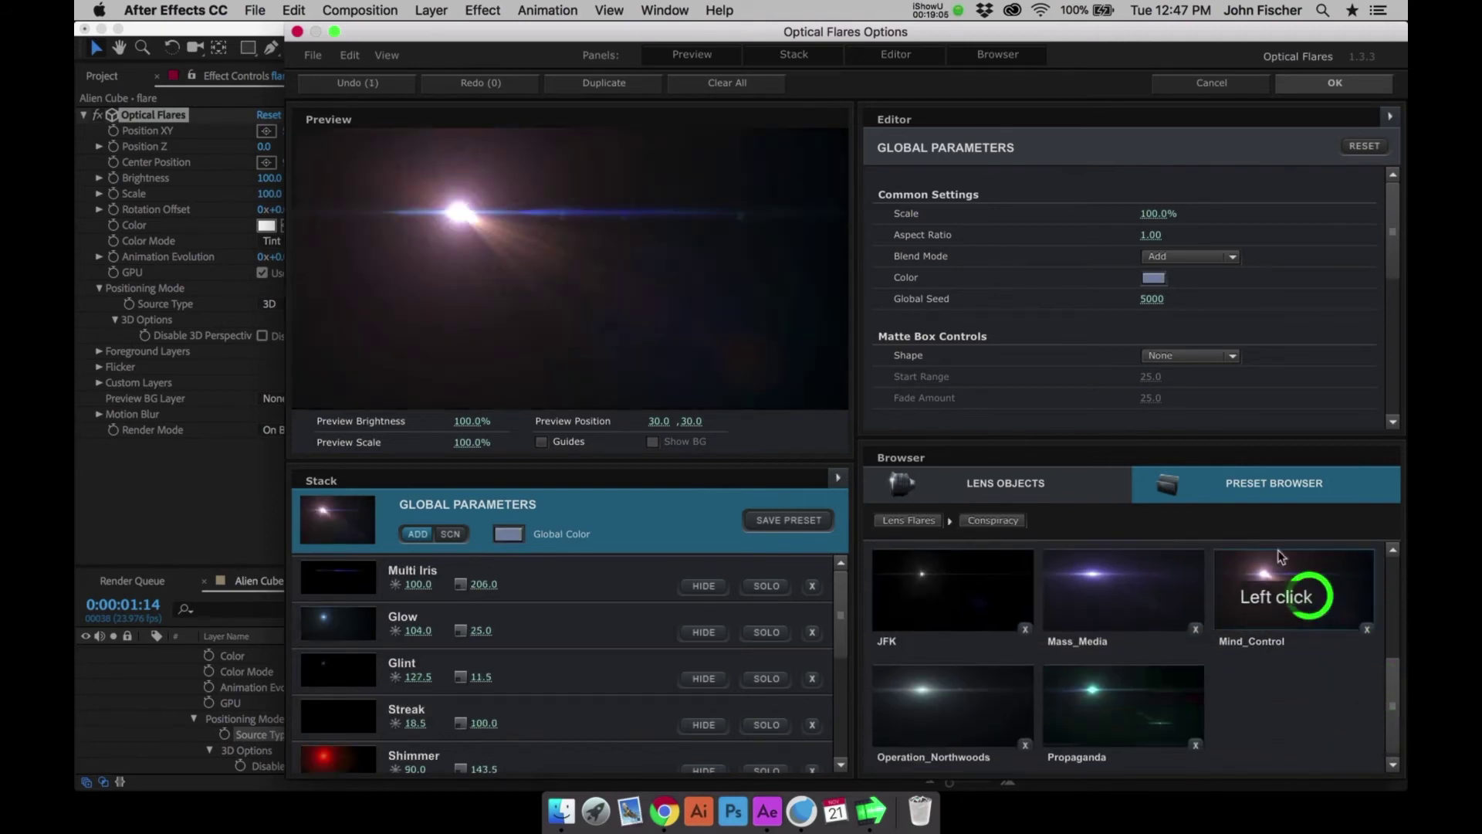
click(1333, 81)
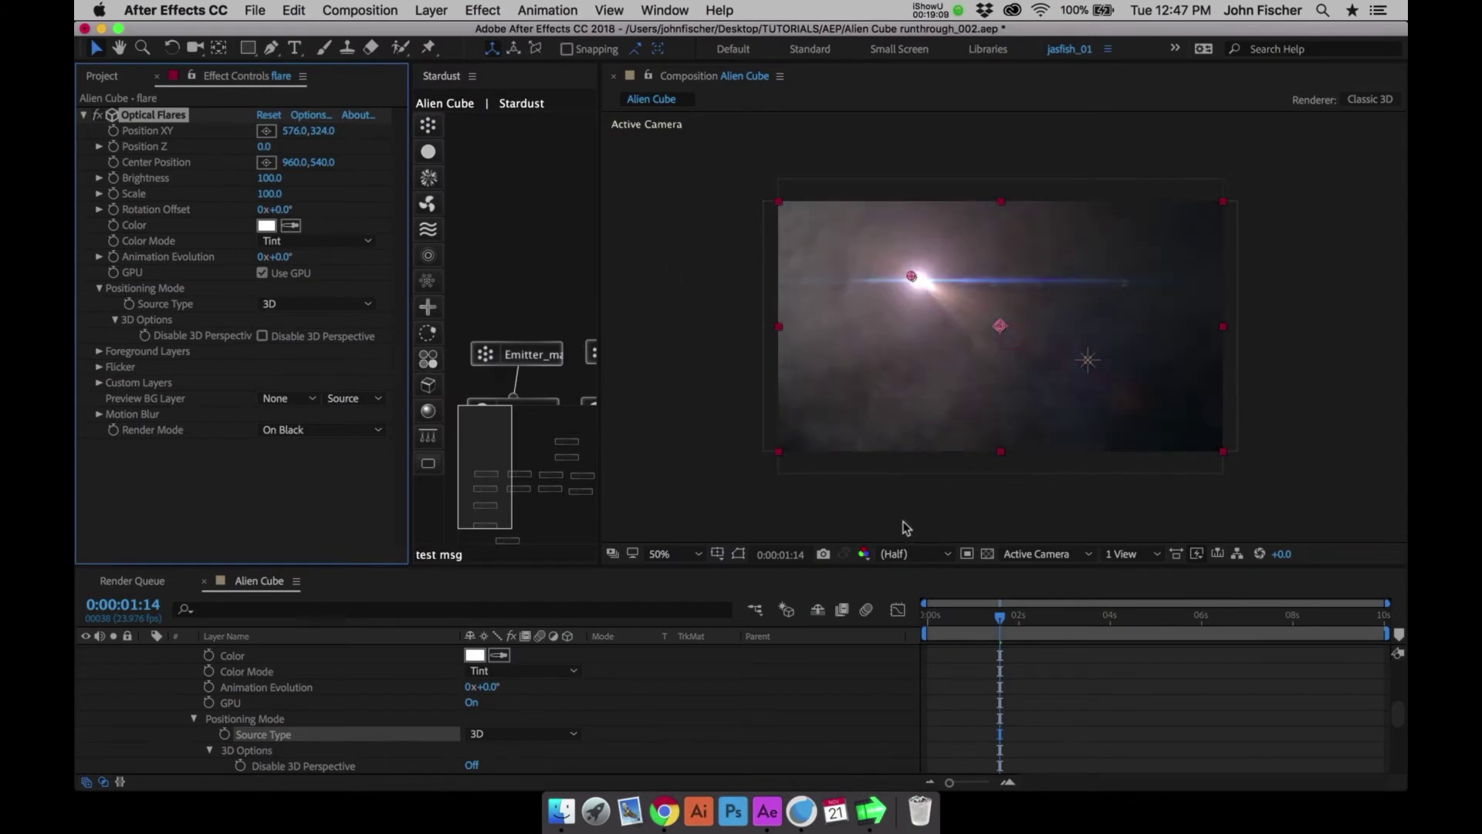
Go to 0:00:02:00 and set the Optical Flares render mode to On Transparent
click(1019, 618)
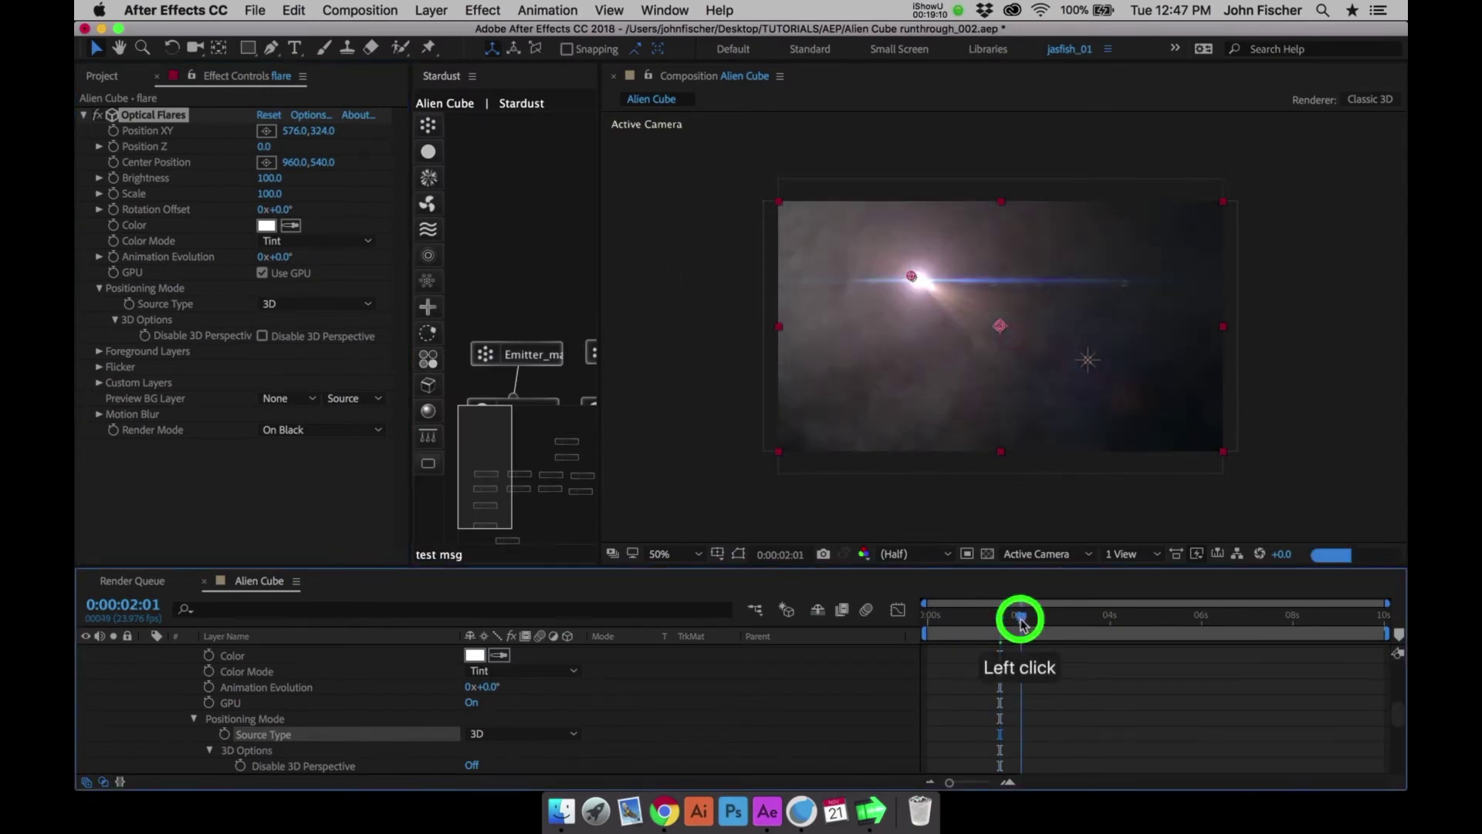
click(897, 601)
click(321, 426)
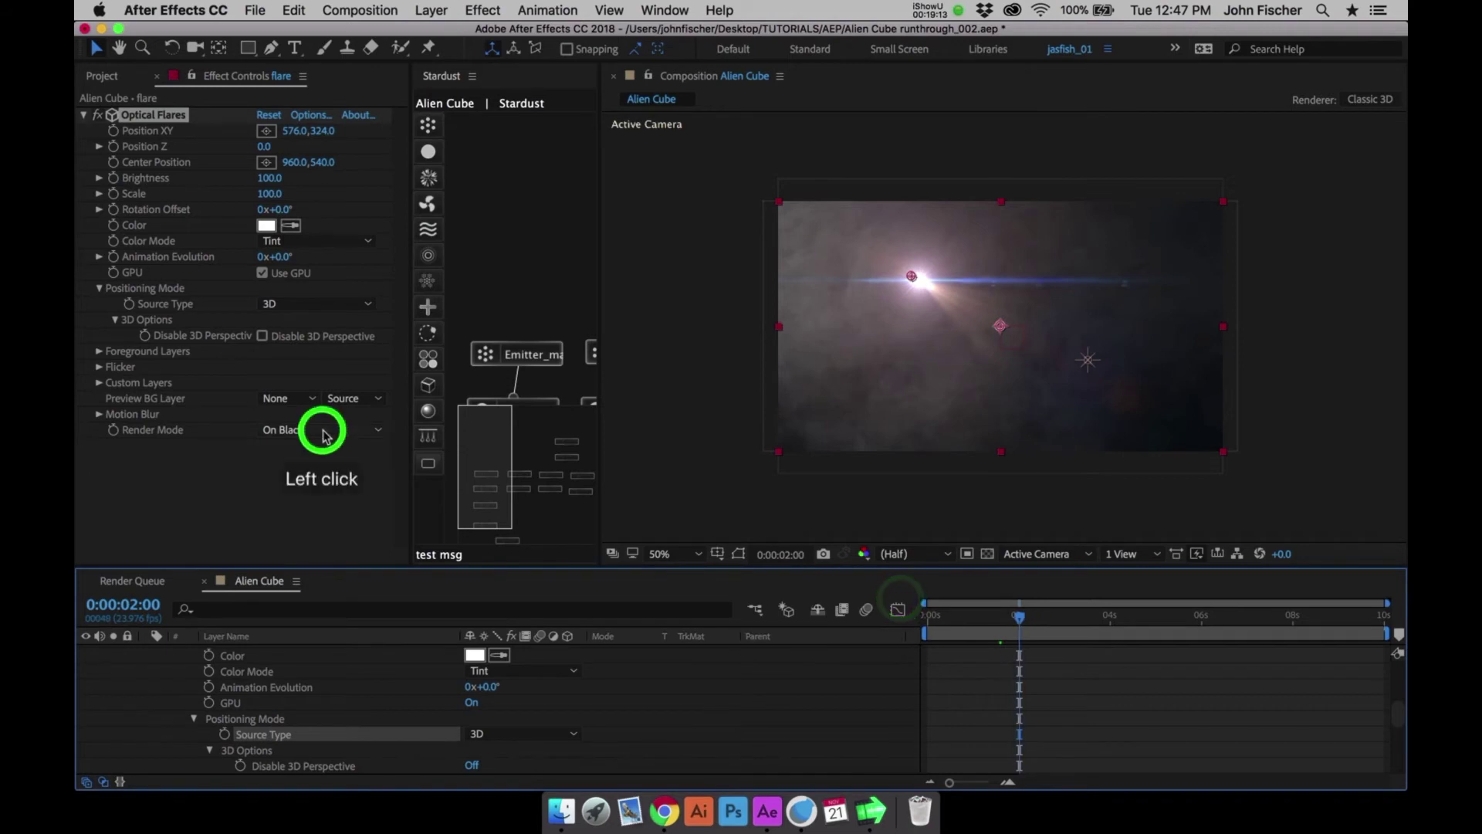
click(323, 466)
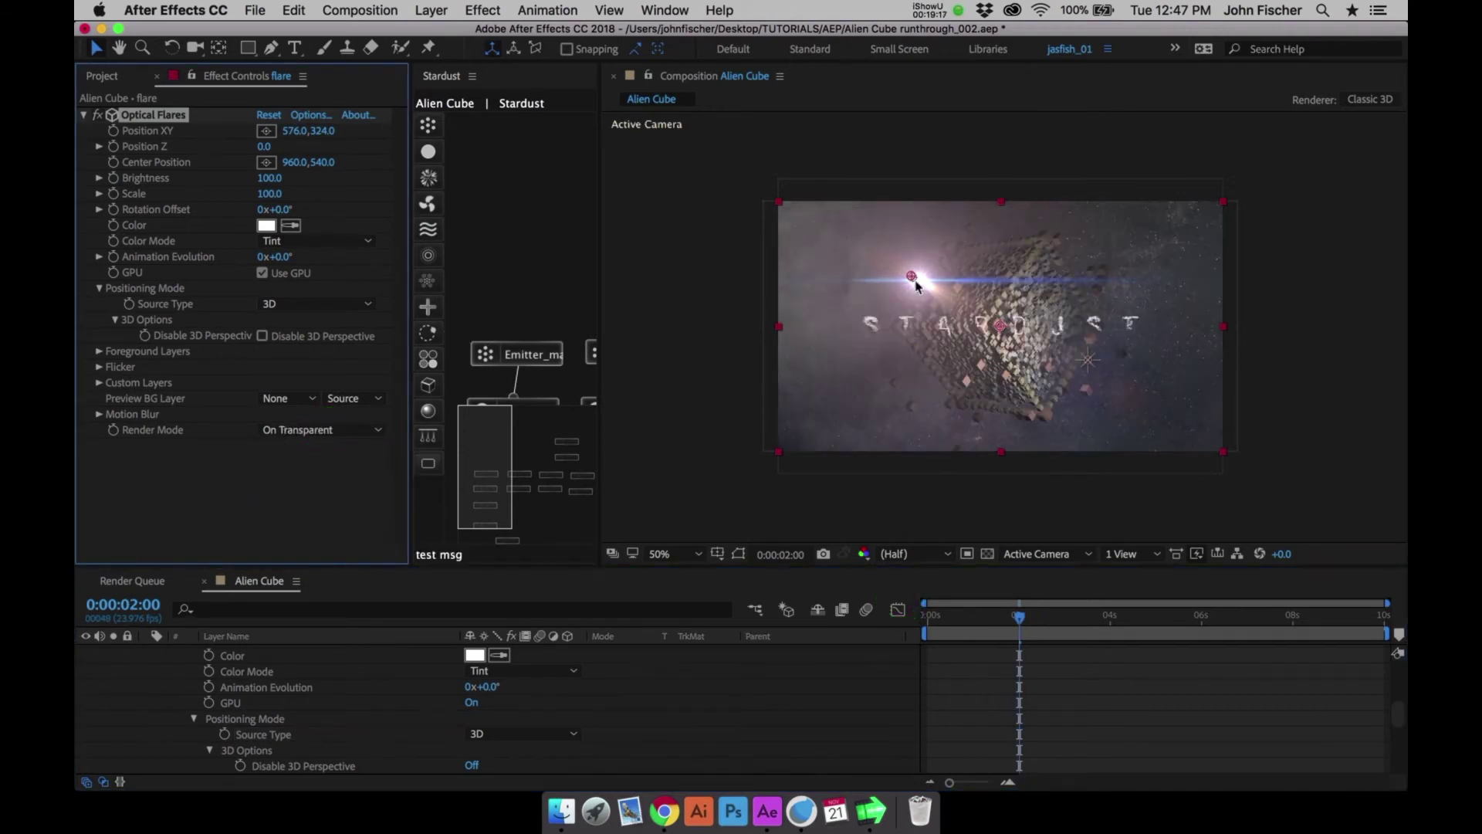
Move the flare's light source to the lower tip of the cube, at about 1156, 944
drag(914, 278, 1040, 430)
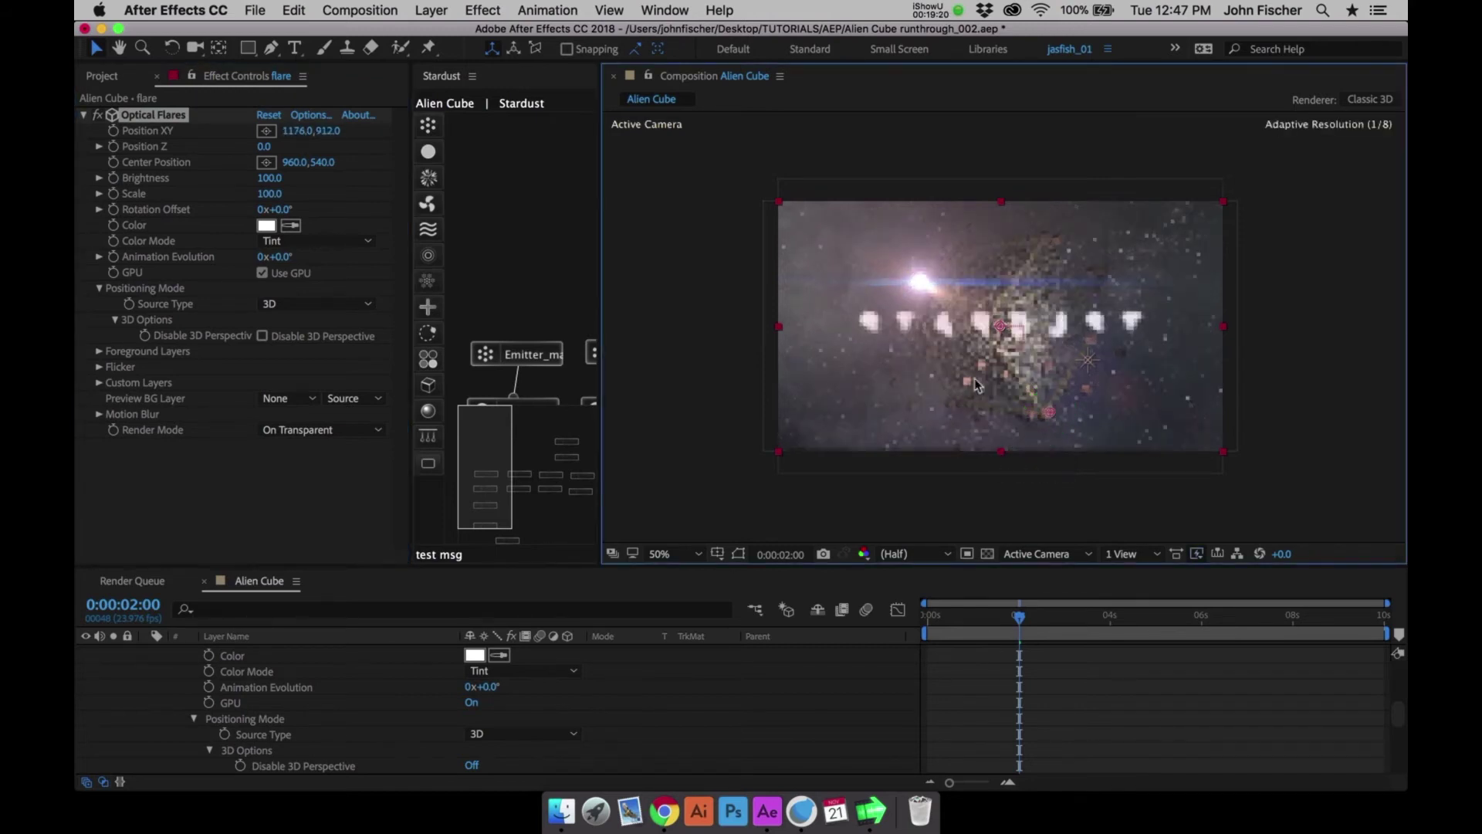
click(1046, 417)
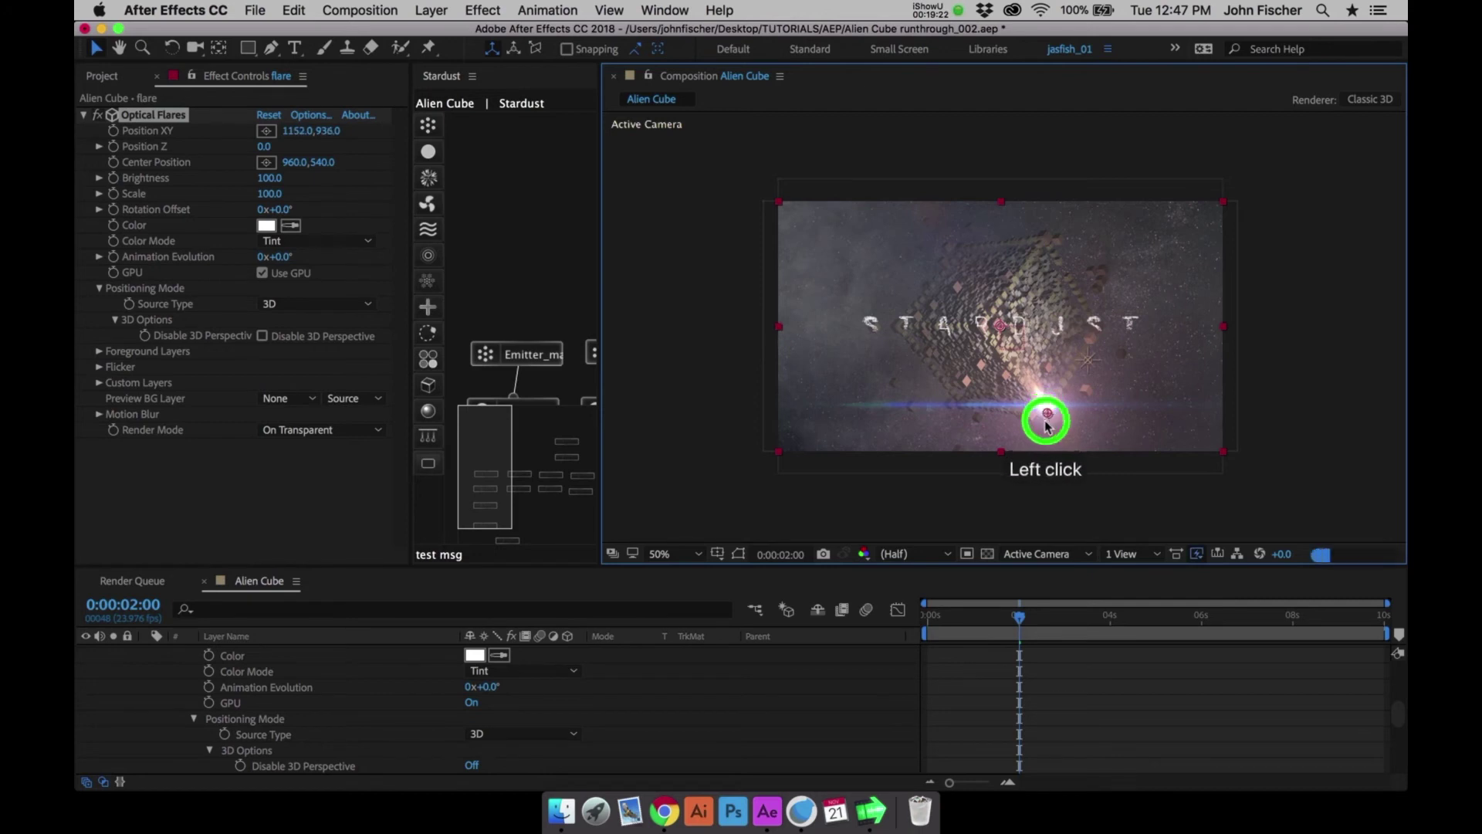
drag(1046, 422, 1046, 420)
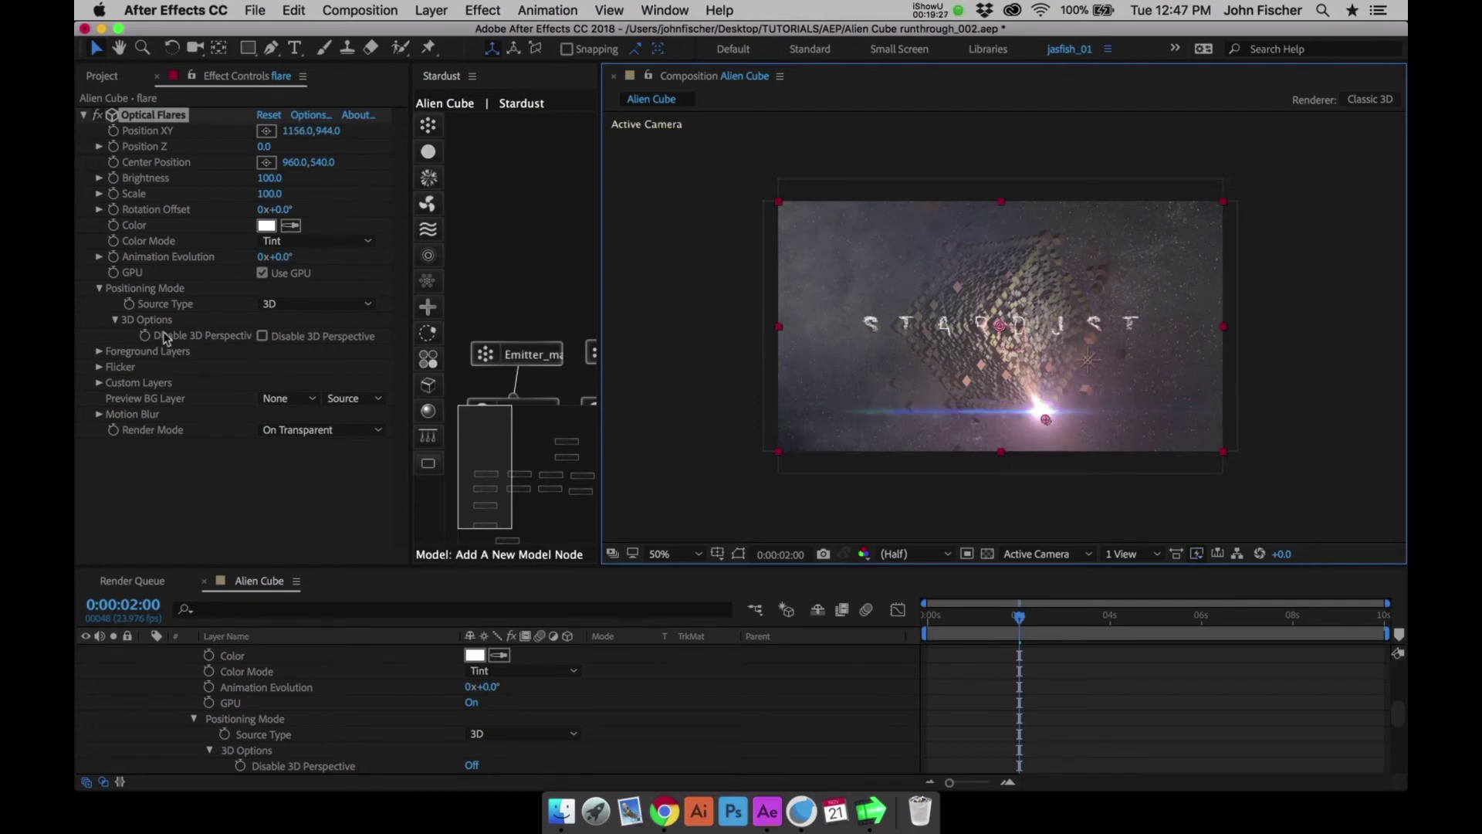
Set the flare's flicker speed and amount to 50 each and preview the composition
click(100, 369)
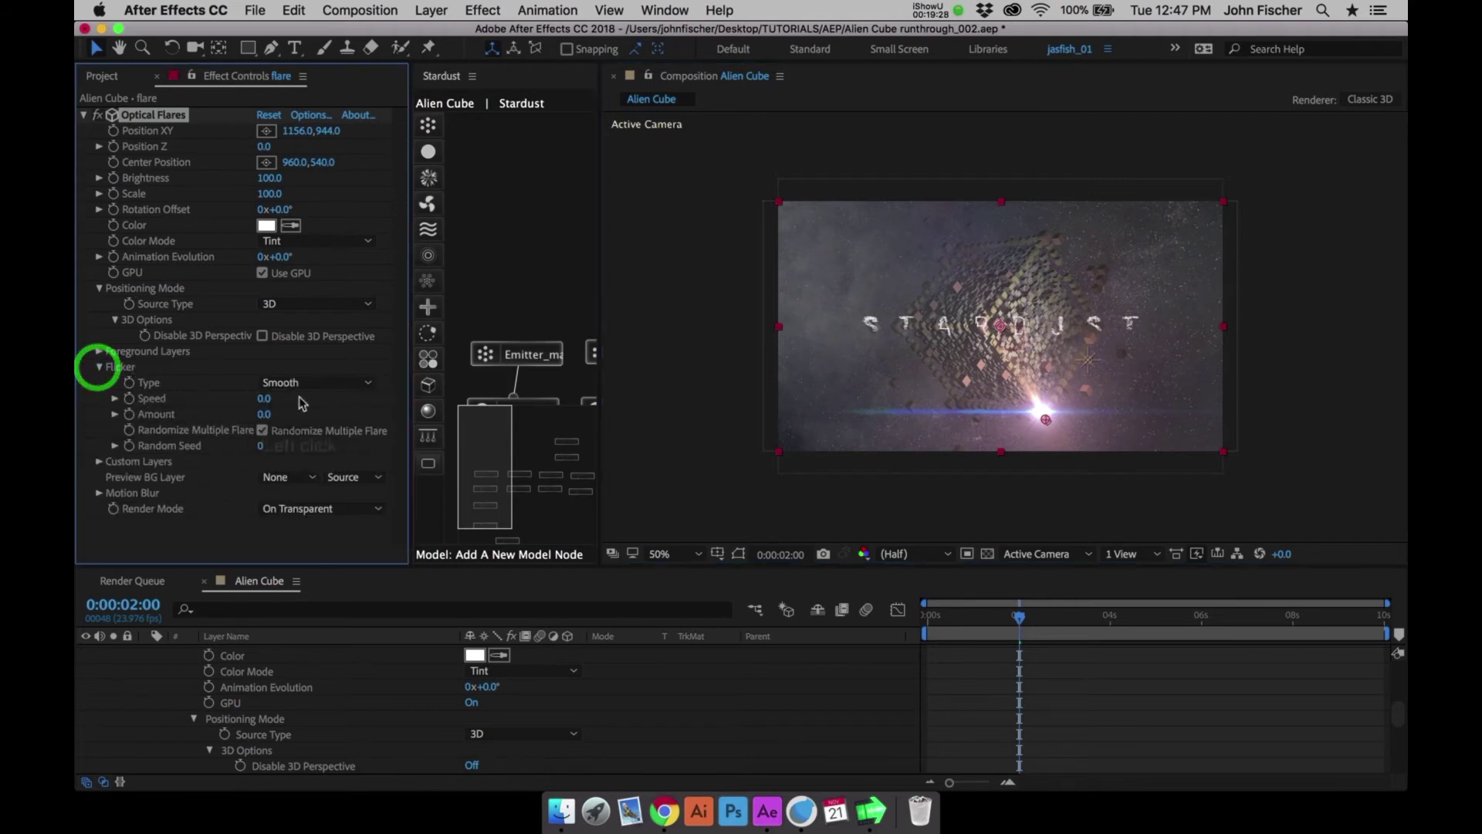
click(262, 400)
text(50)
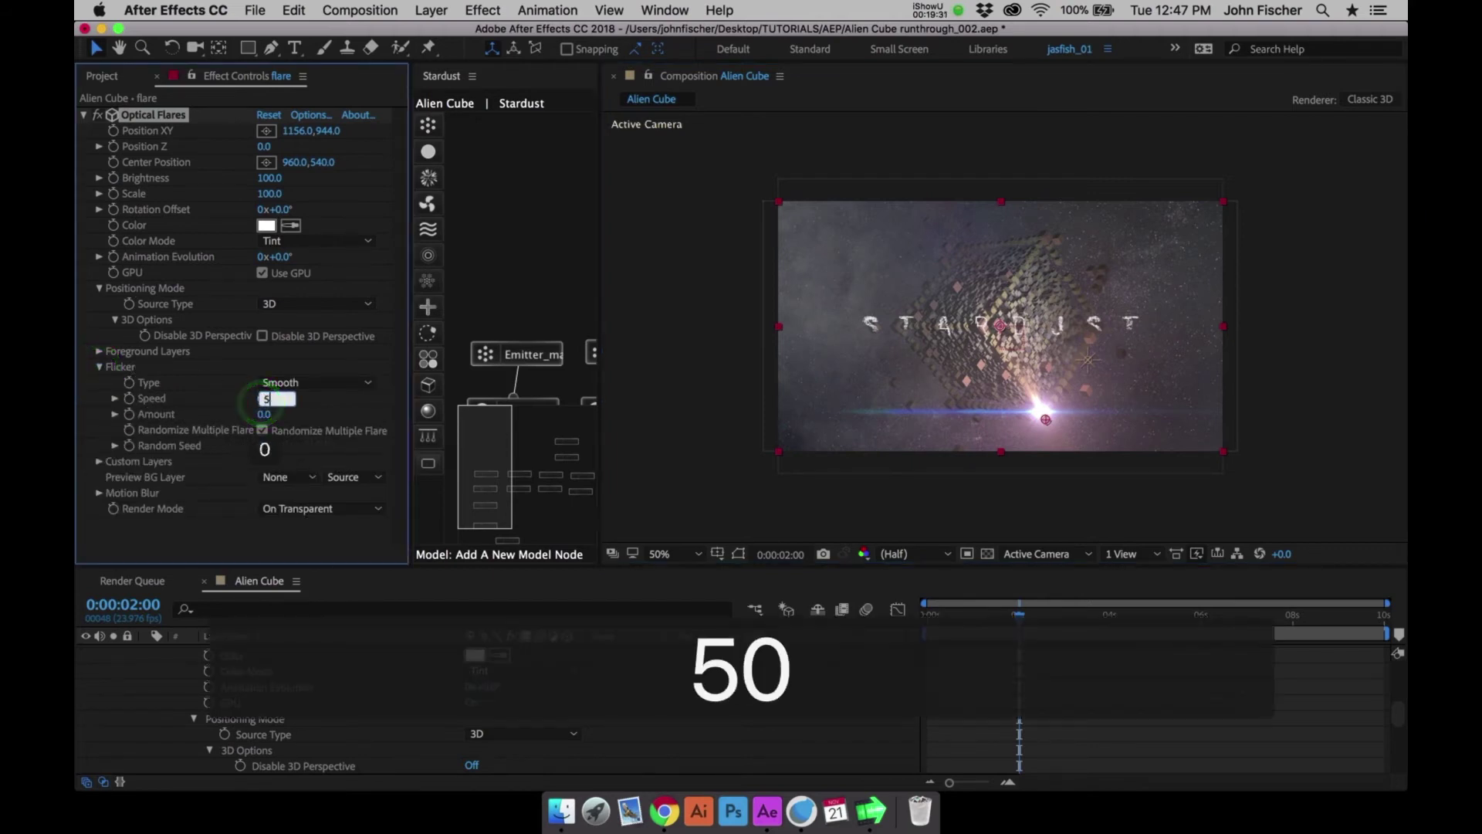
key(Tab)
text(50)
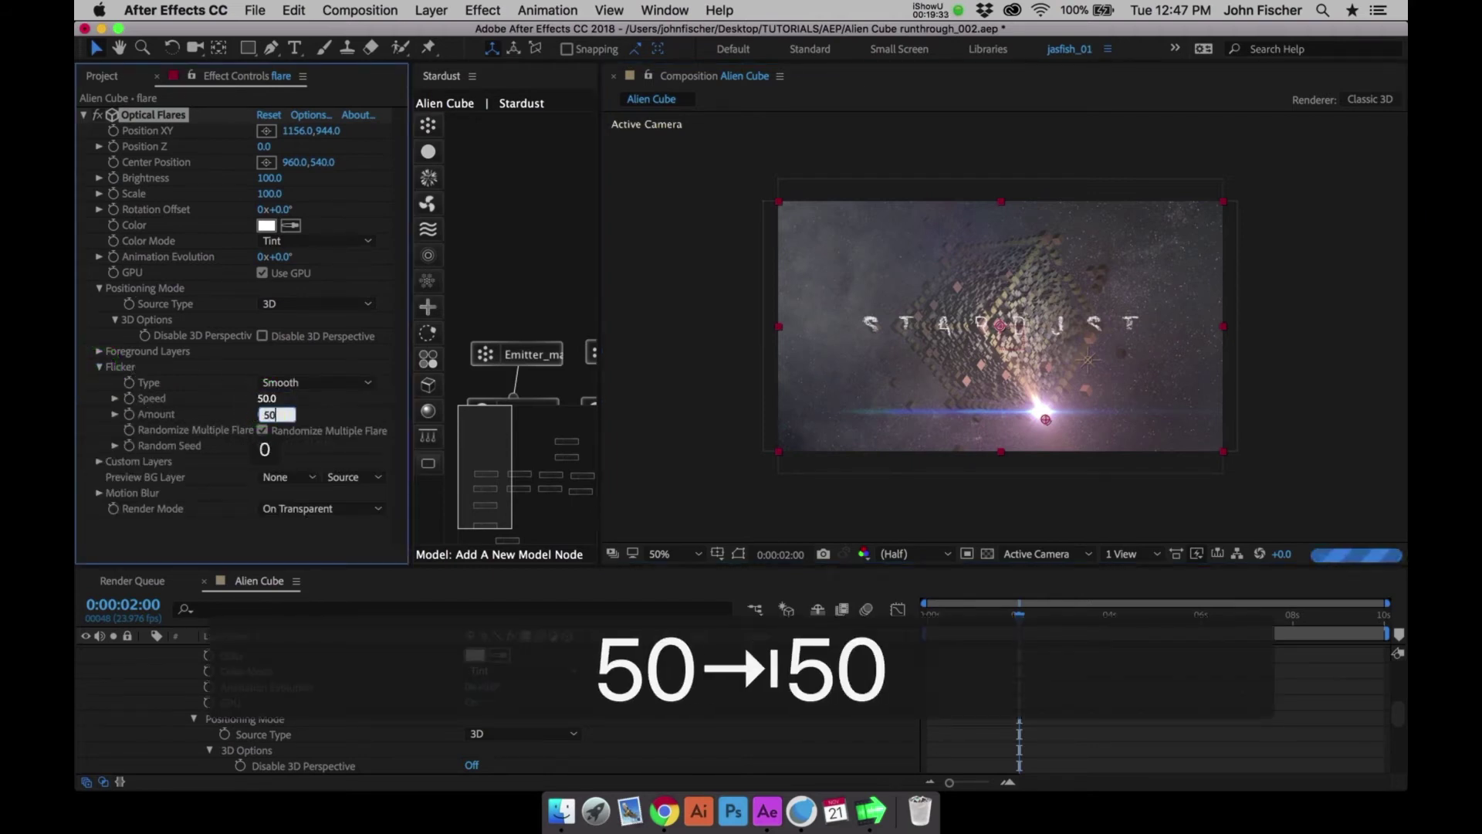
key(Return)
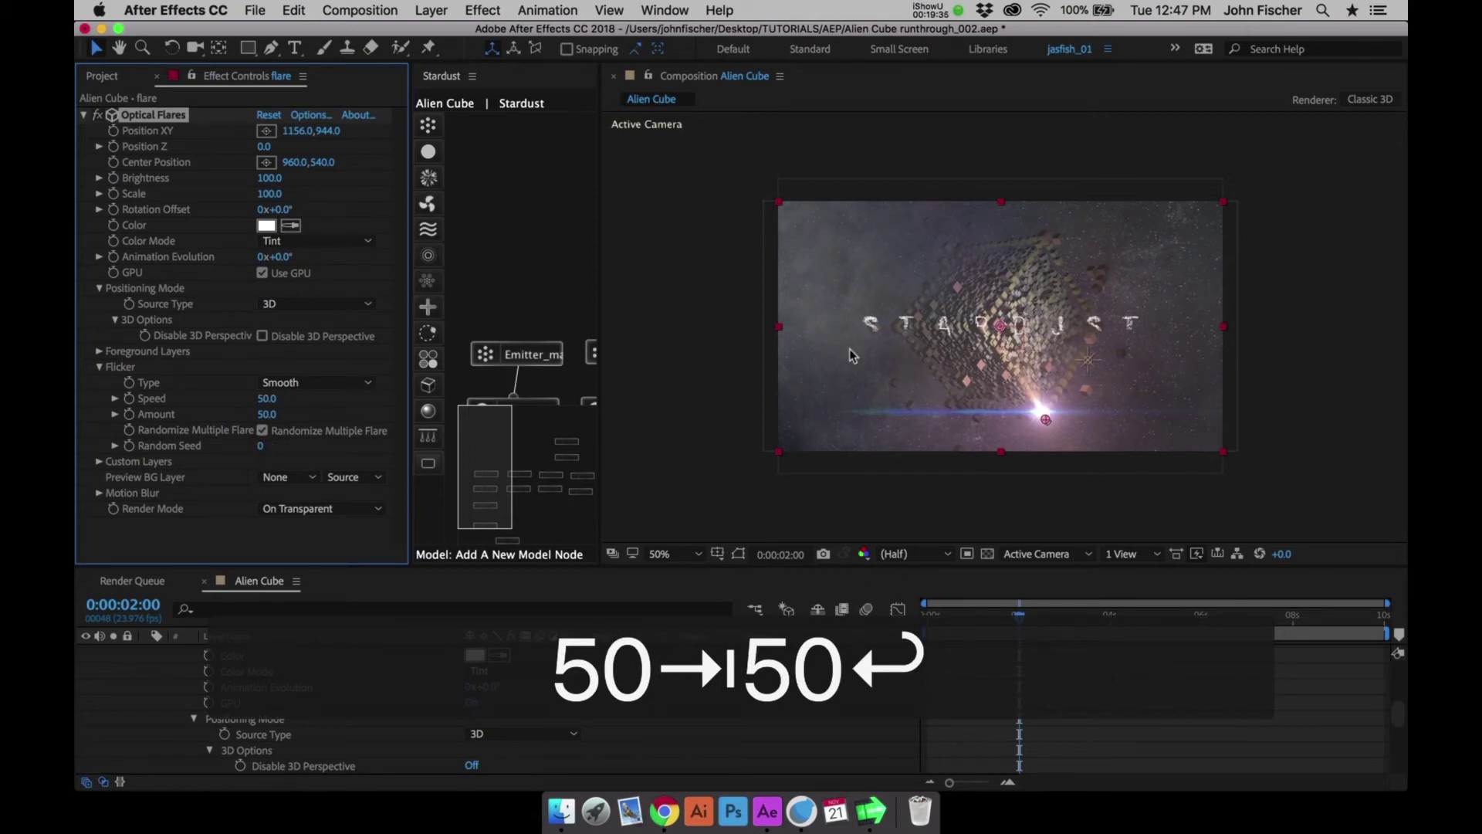
key(ctrl+0)
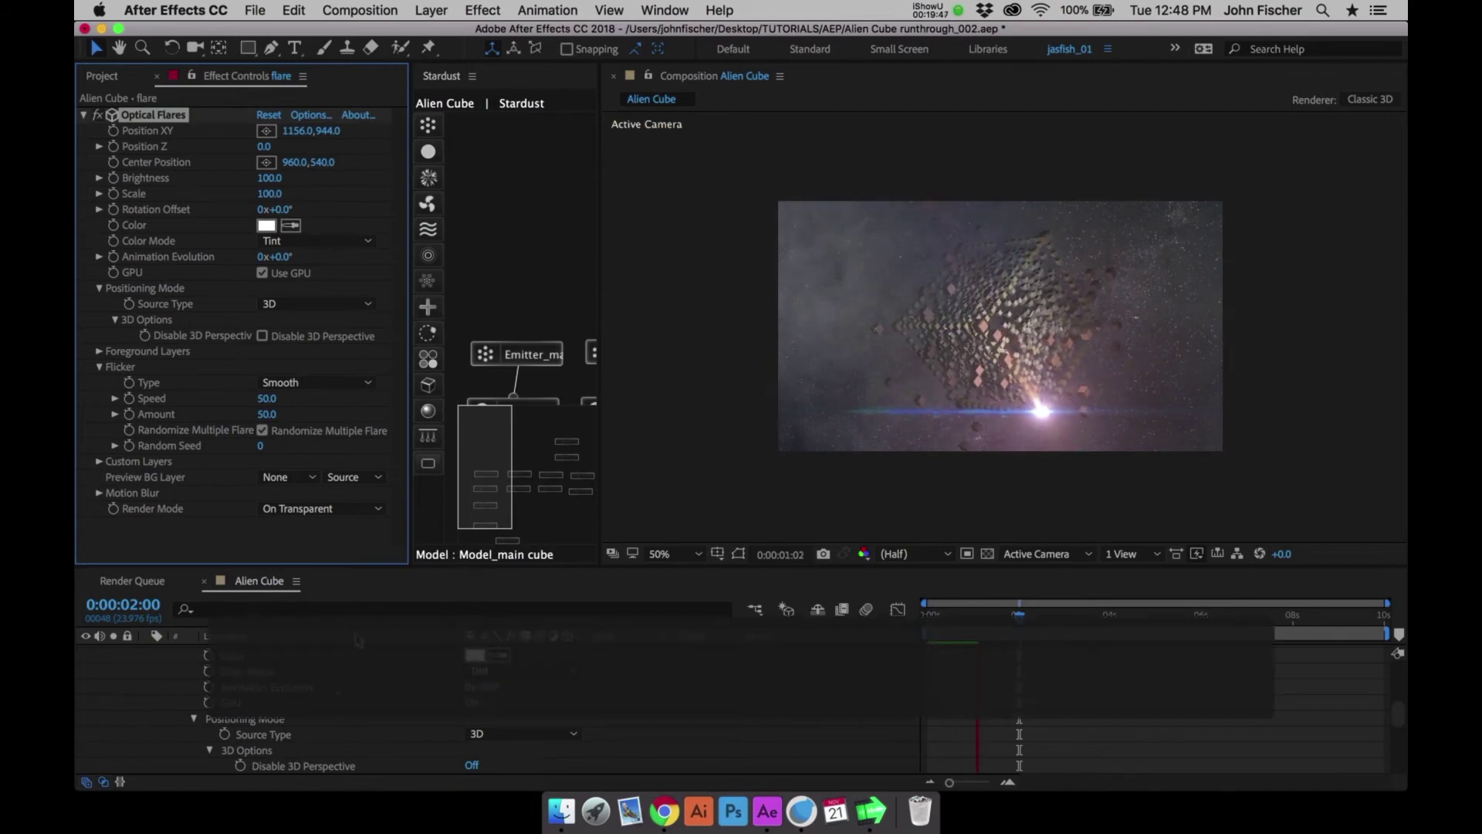
click(1387, 622)
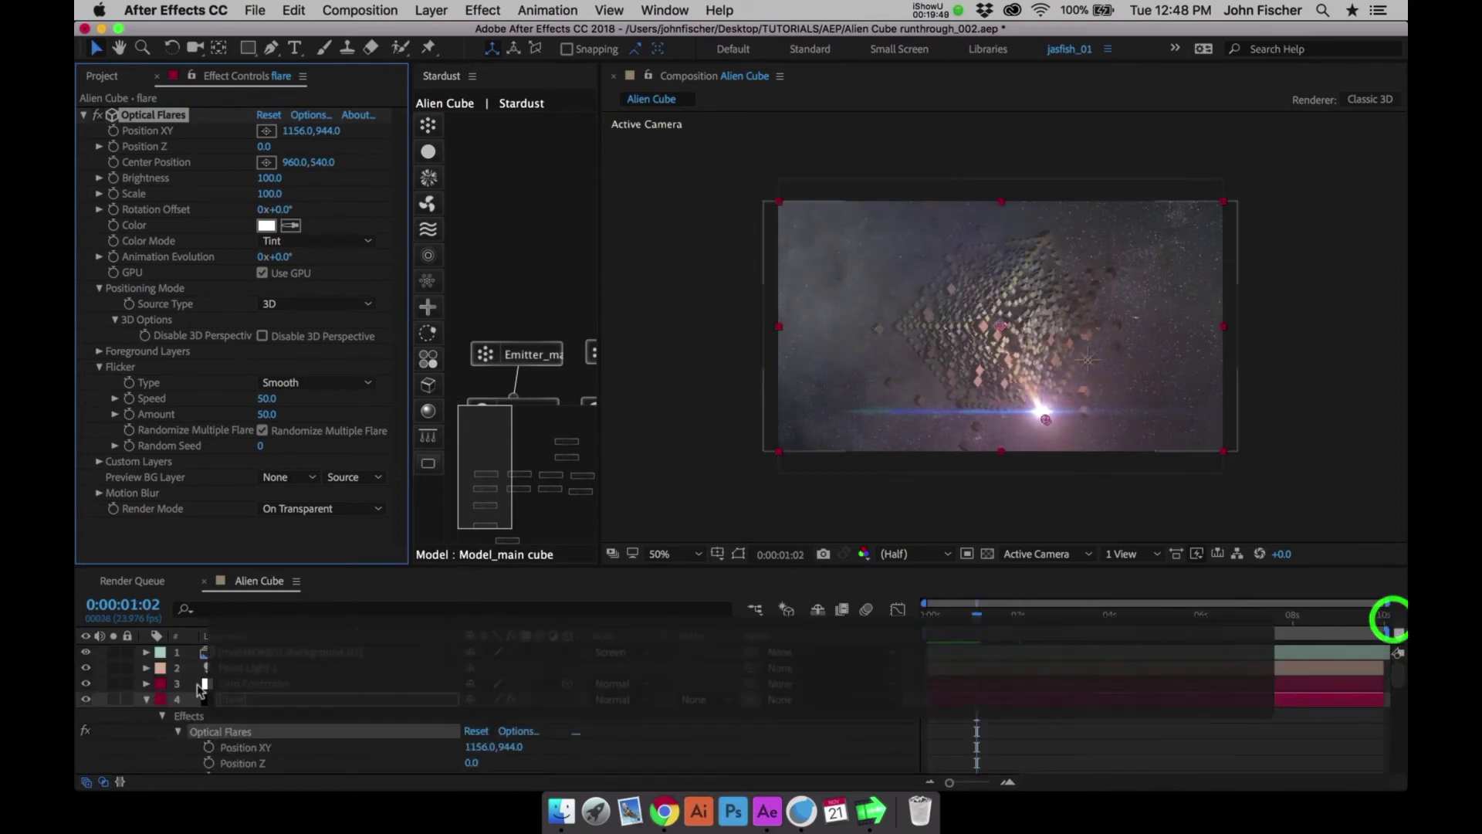
Create a new adjustment layer directly above the moSMOKE01-Background-01 layer
click(147, 700)
click(250, 651)
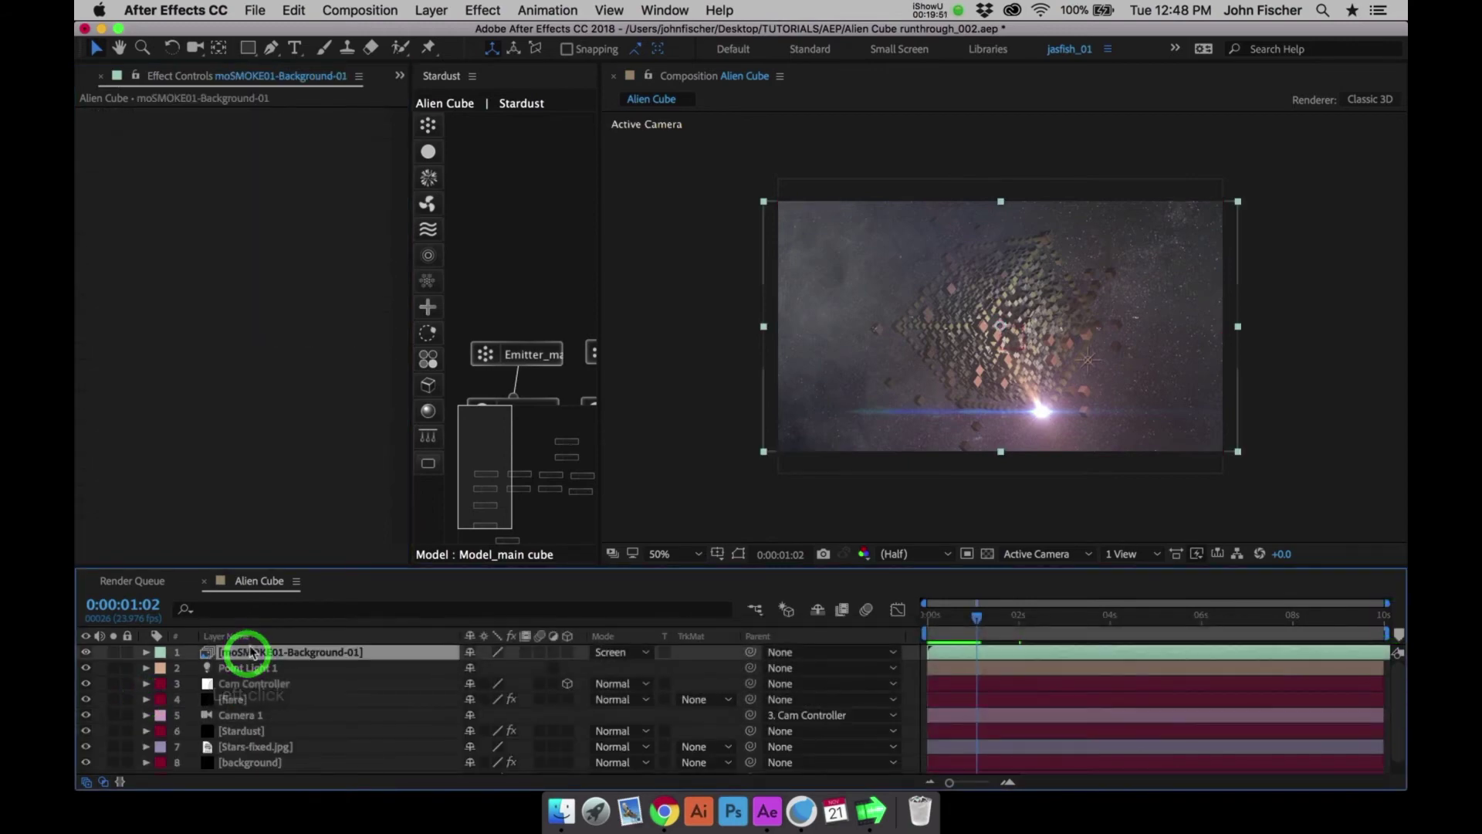
click(431, 10)
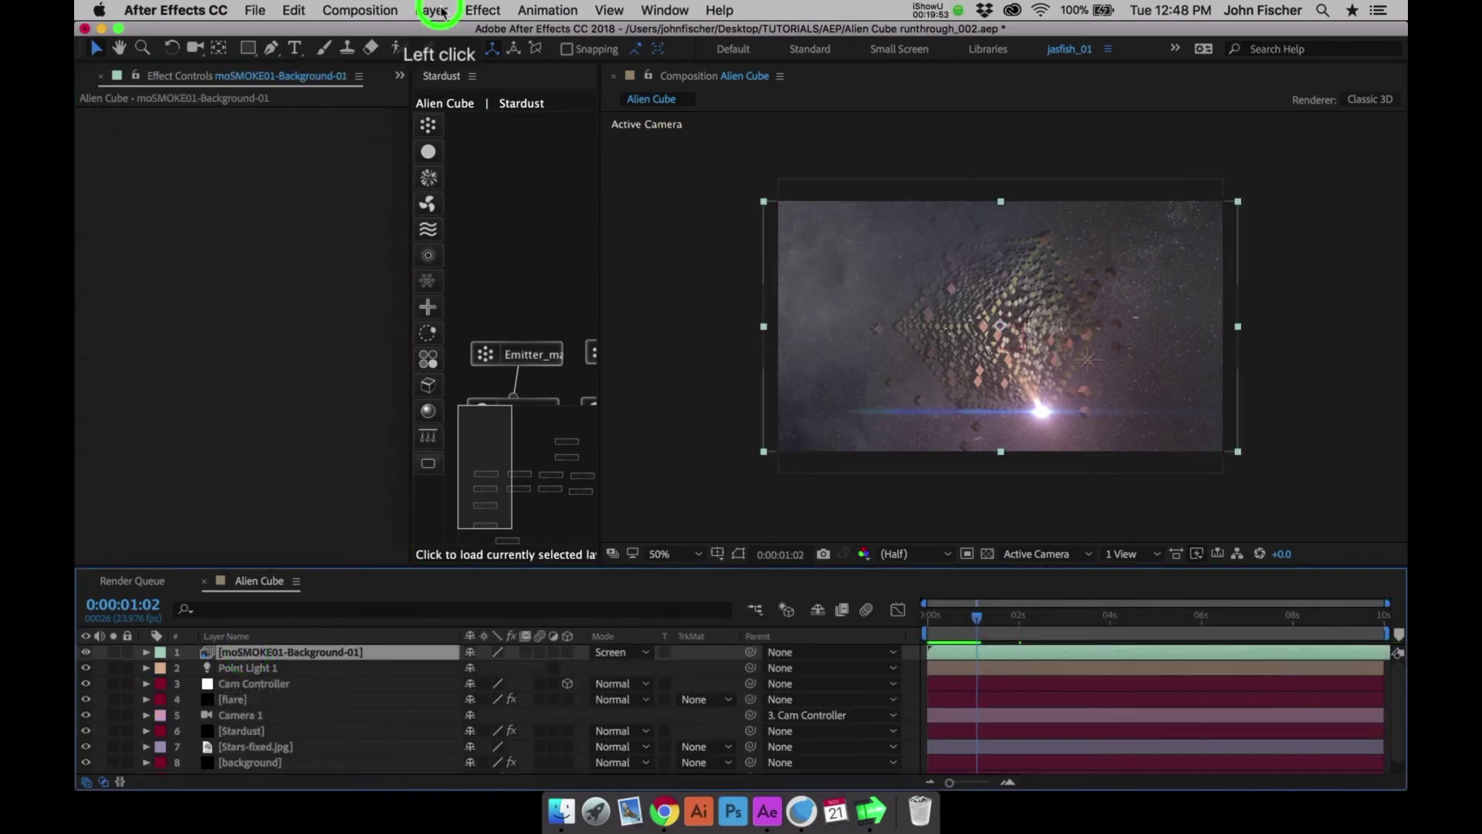
mouse_move(602, 49)
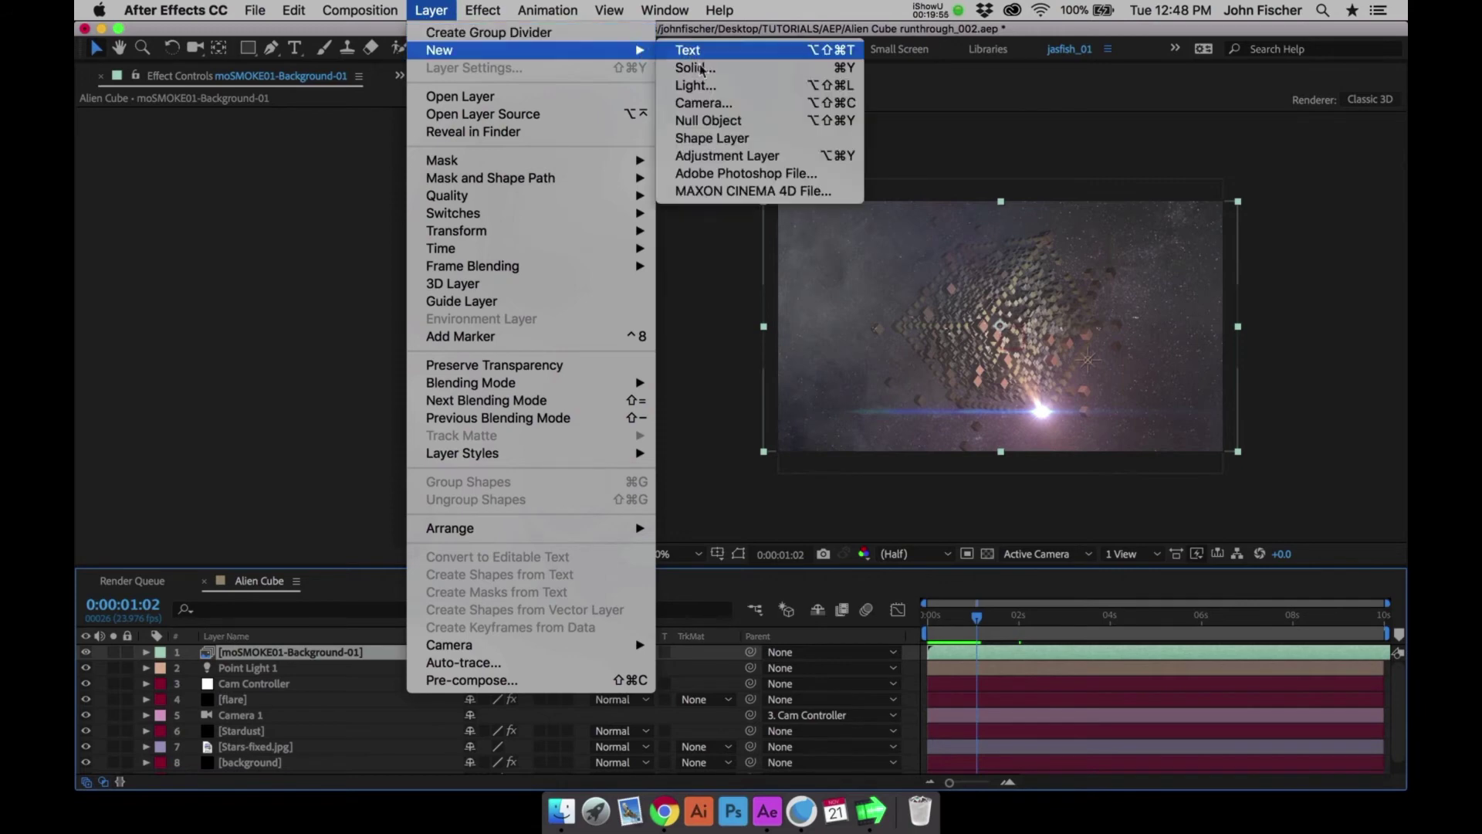
click(709, 157)
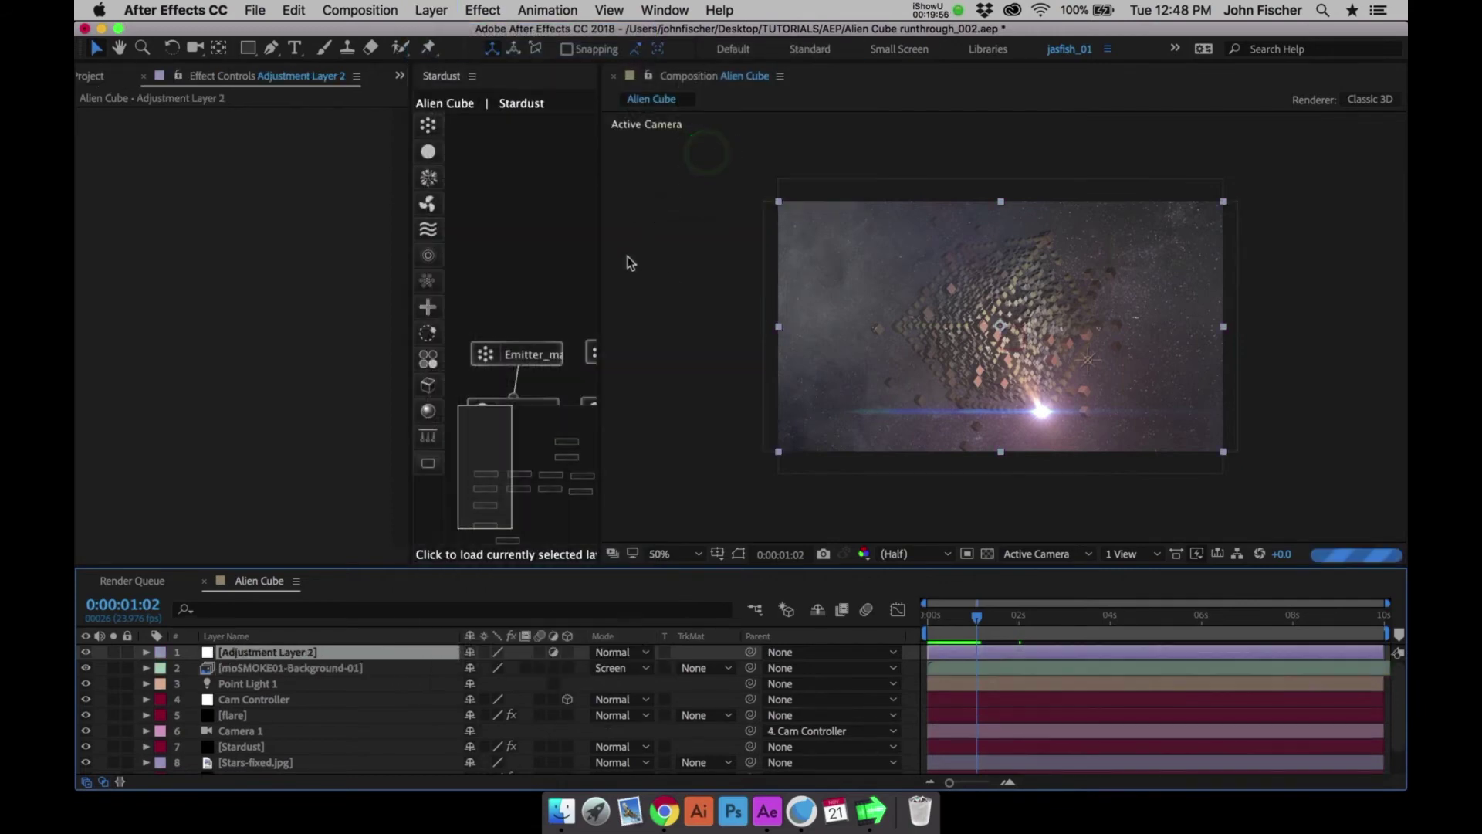
Rename the new adjustment layer to CC
key(Return)
key(c)
key(c)
key(Return)
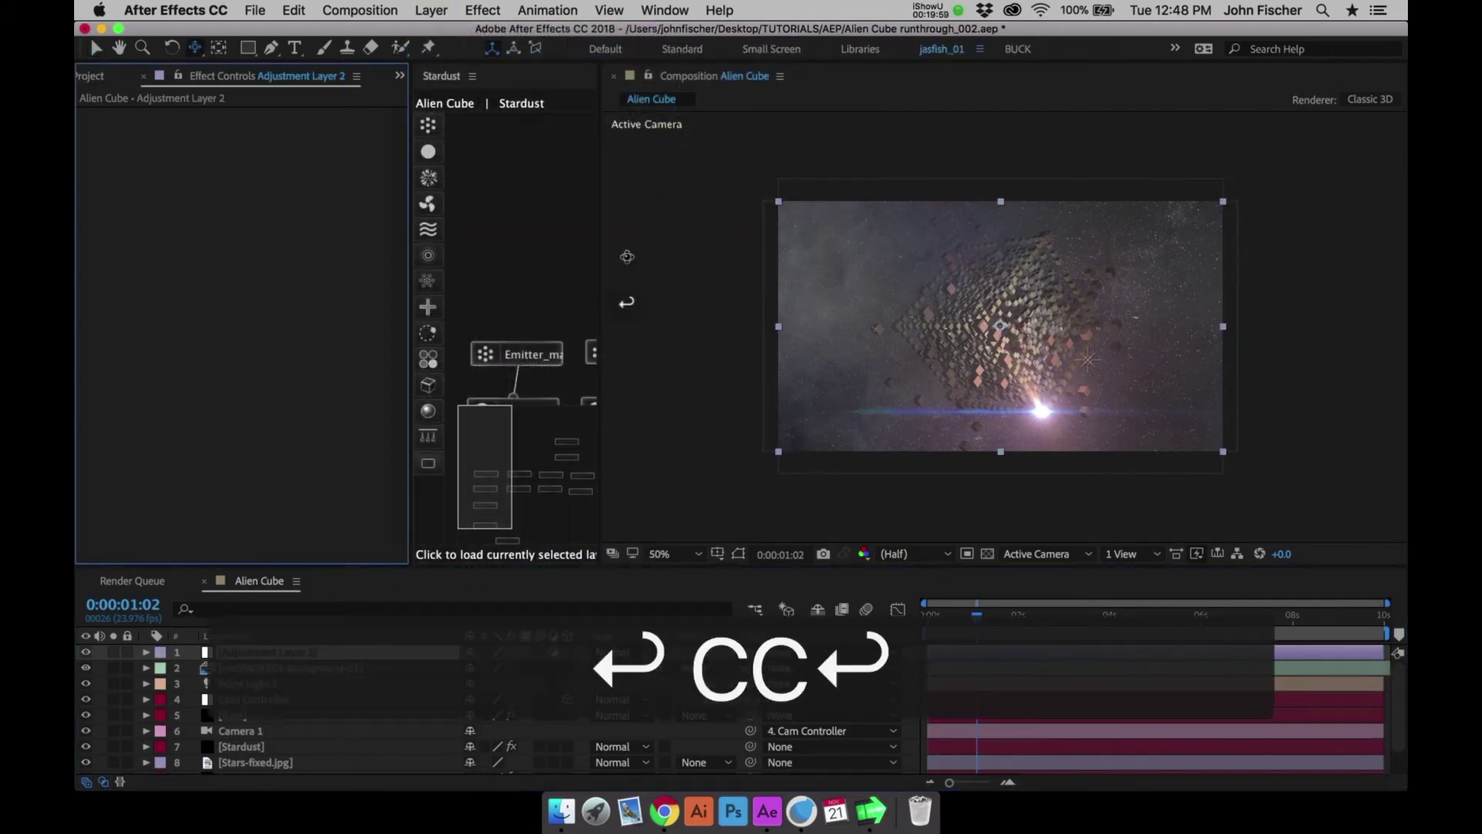
key(Return)
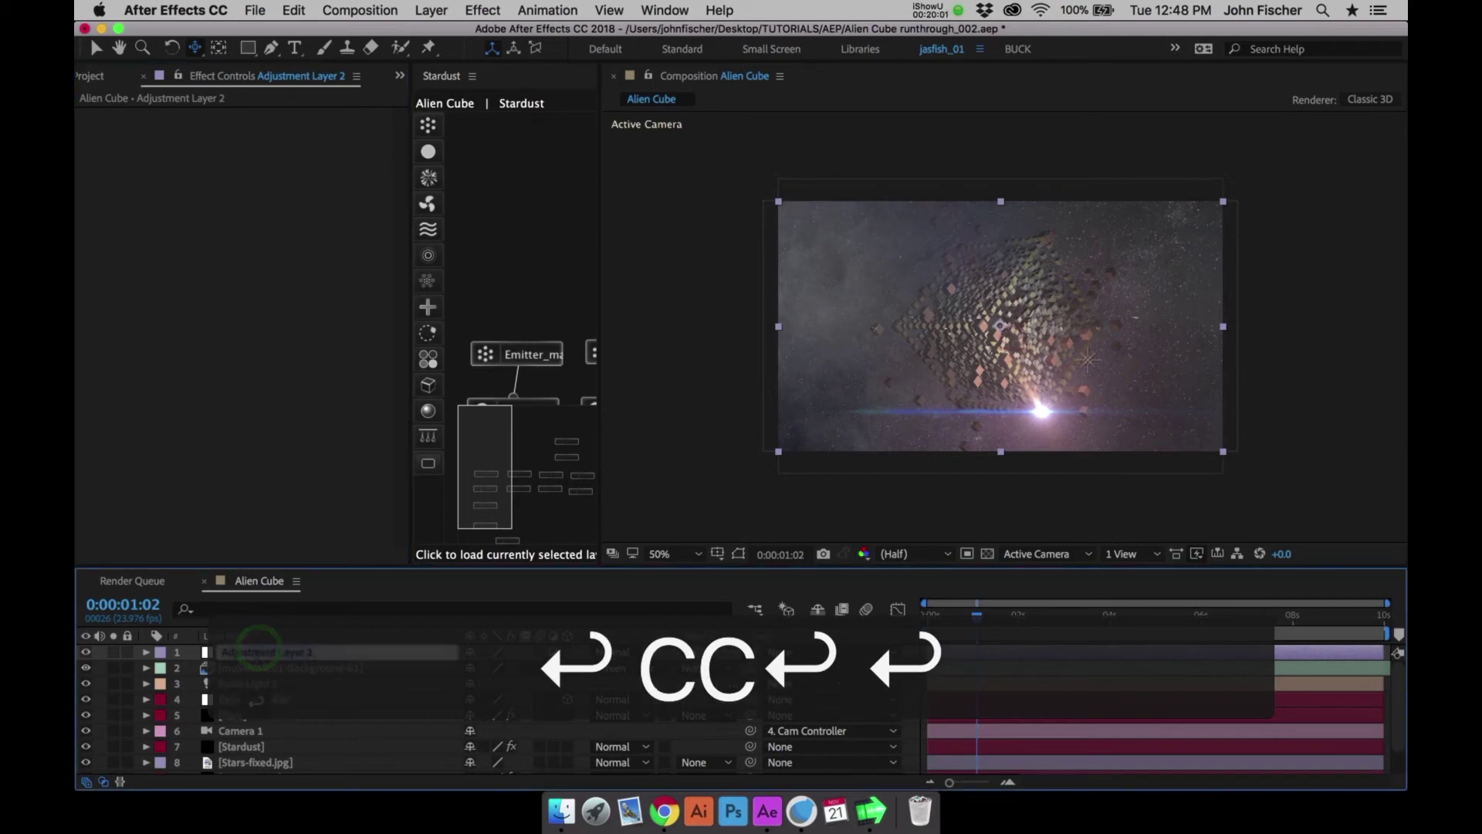
text(CC)
key(Return)
Apply a Levels effect to the CC layer with Input Black at 18 and Input White at 239
click(482, 10)
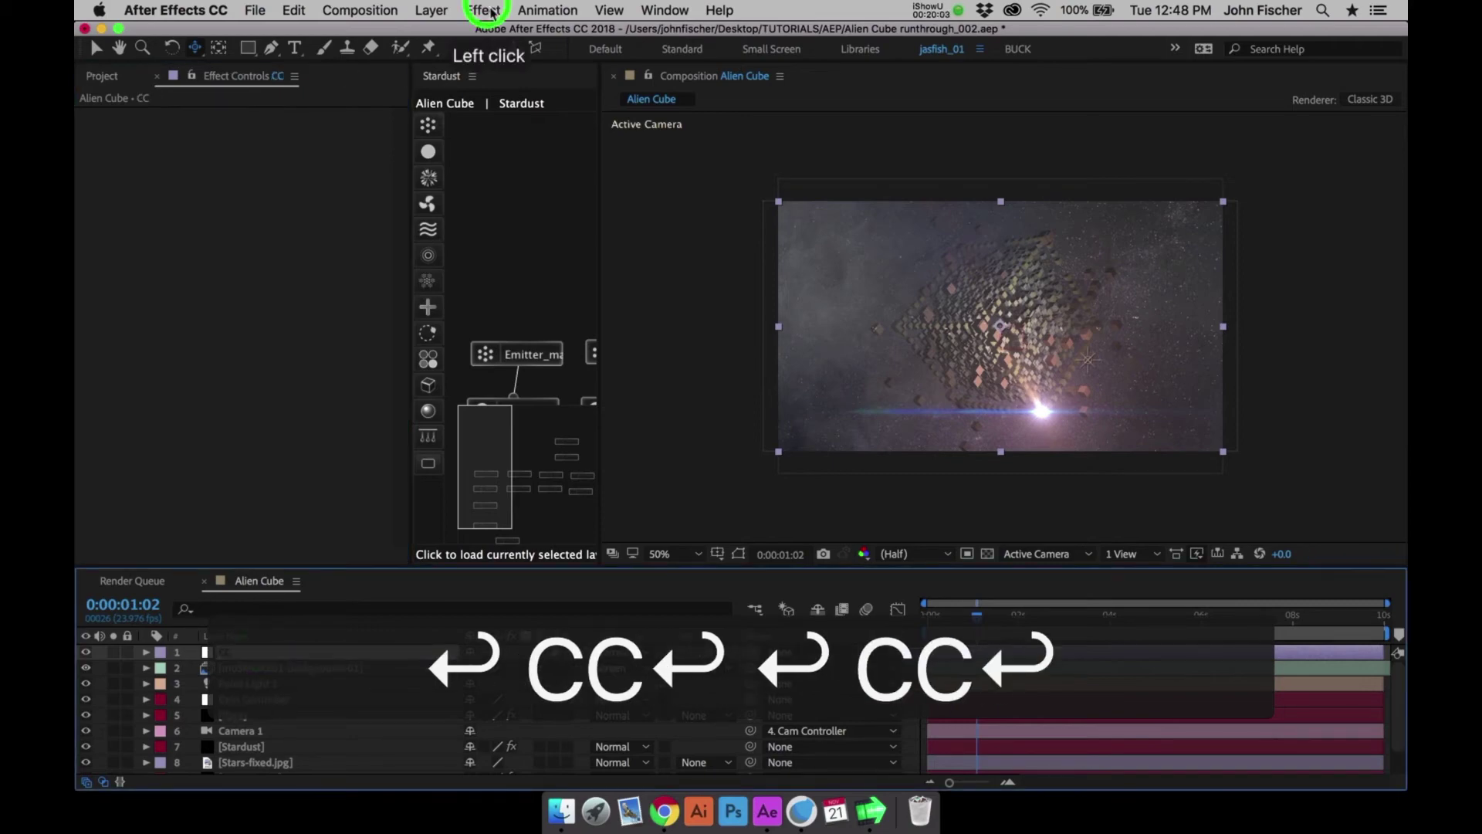
mouse_move(587, 220)
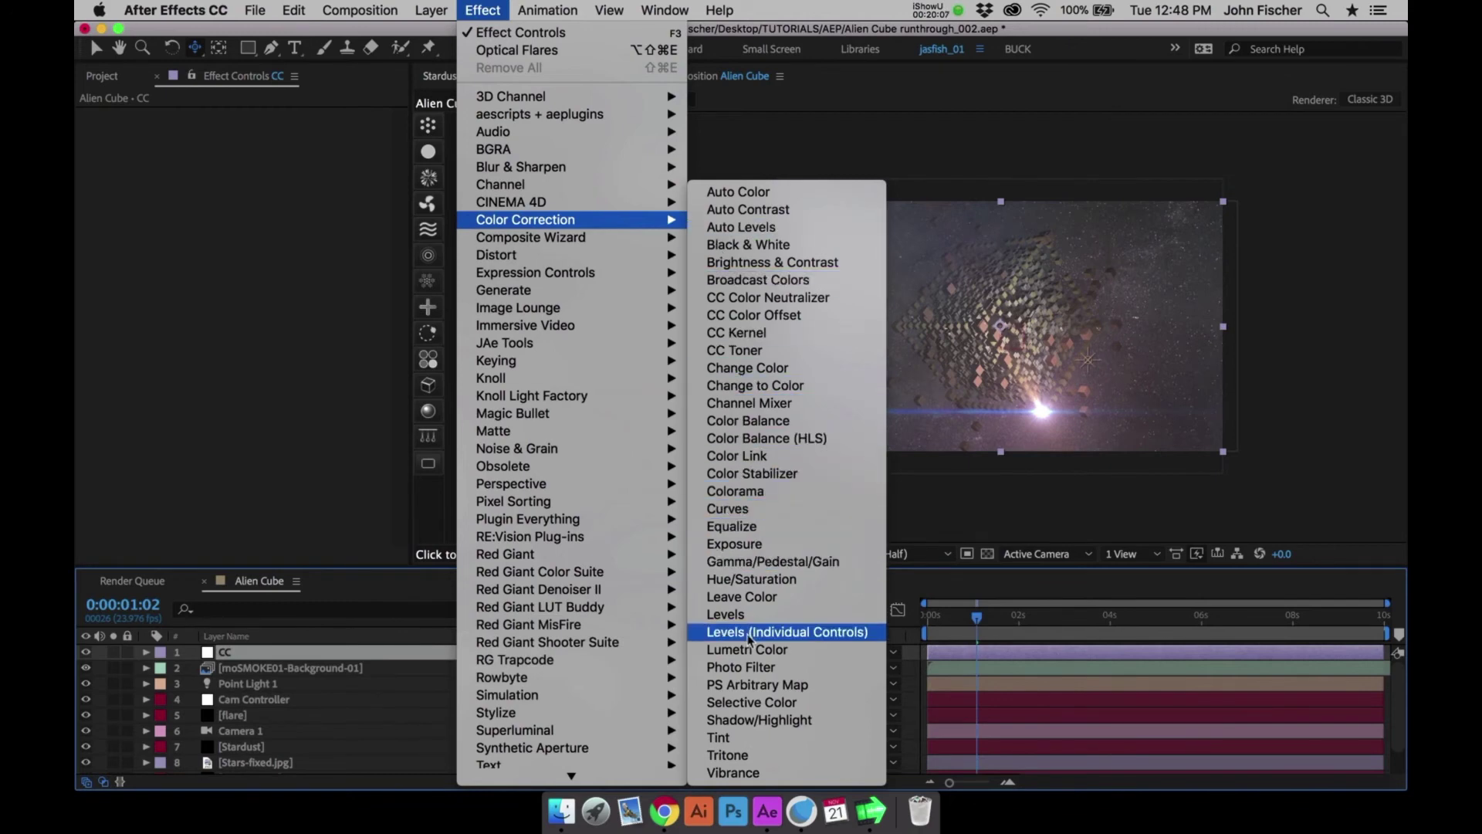
click(743, 613)
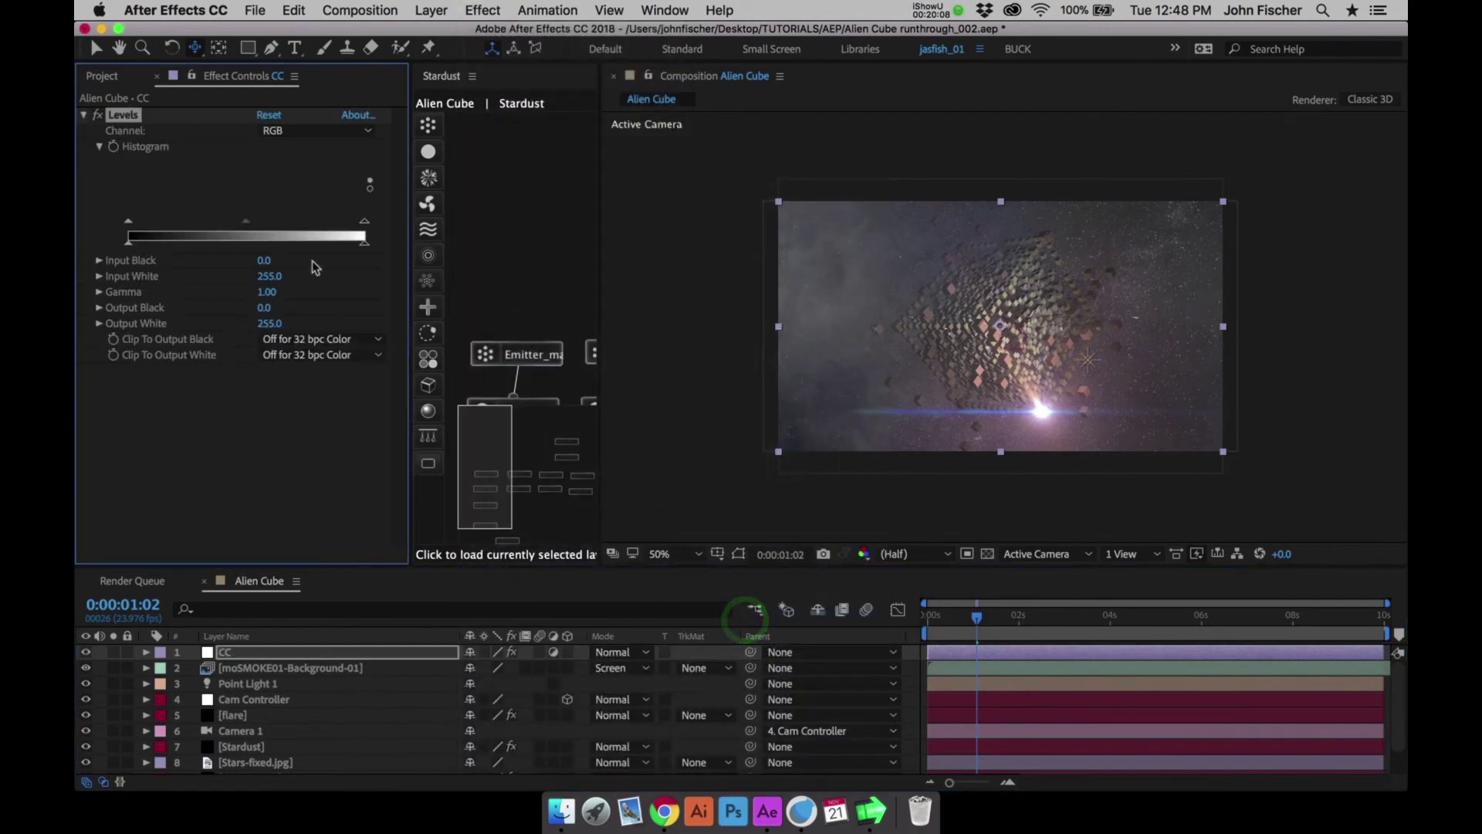
drag(138, 224, 144, 223)
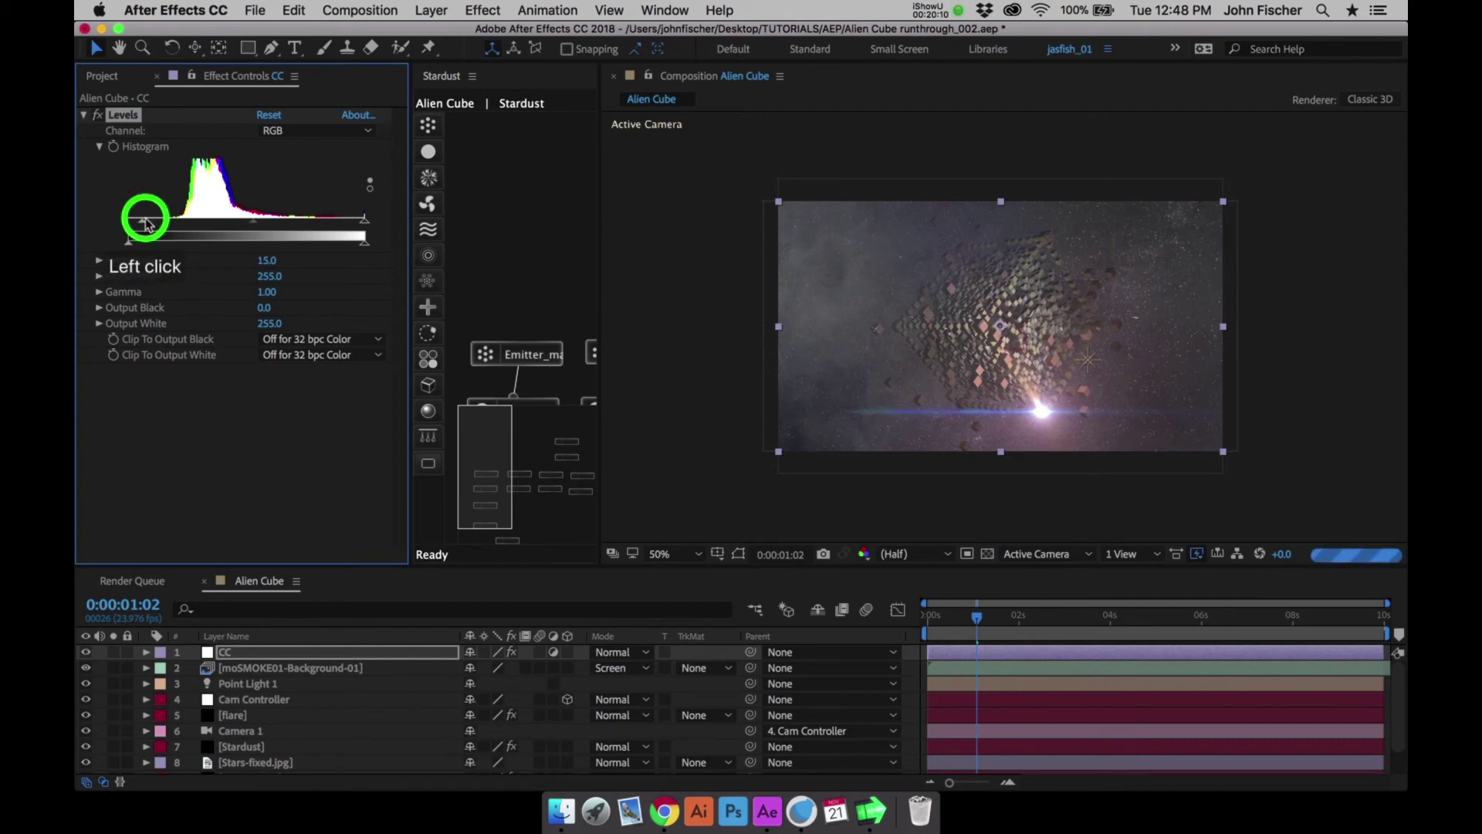
drag(366, 226, 353, 224)
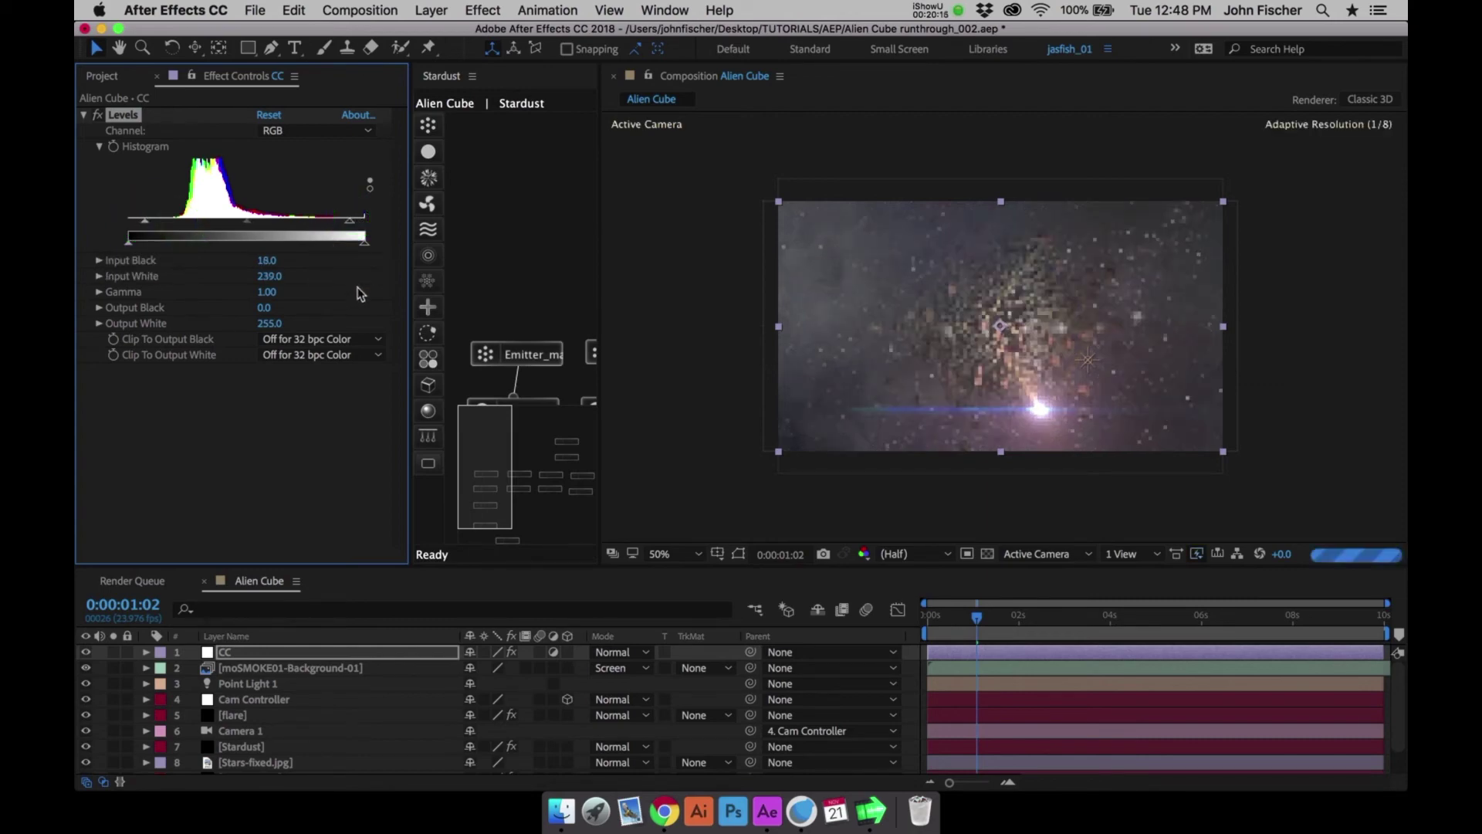
Duplicate Point Light 1 and move the copy horizontally to the left side of the cube
click(274, 685)
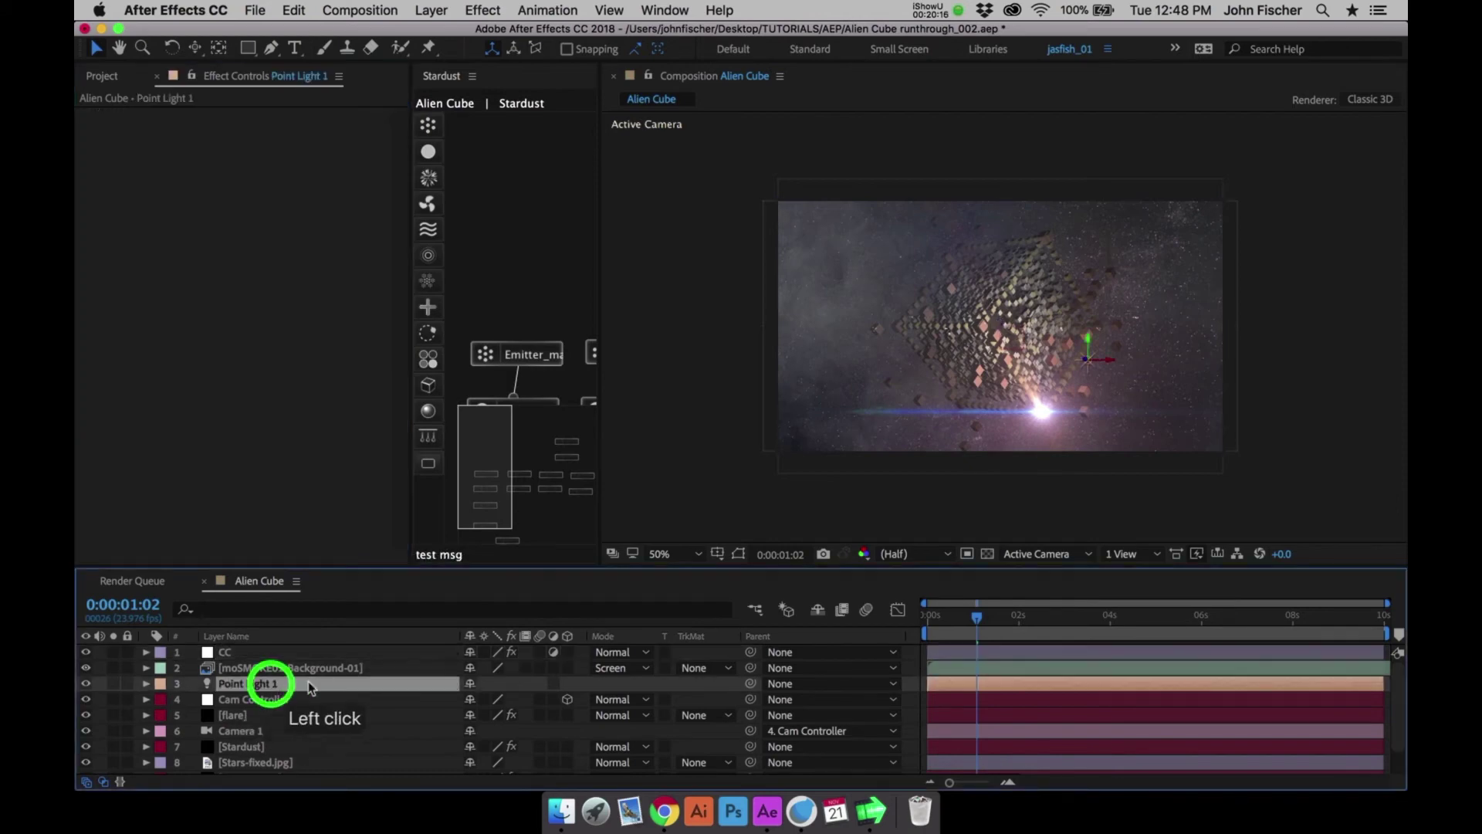
key(super+d)
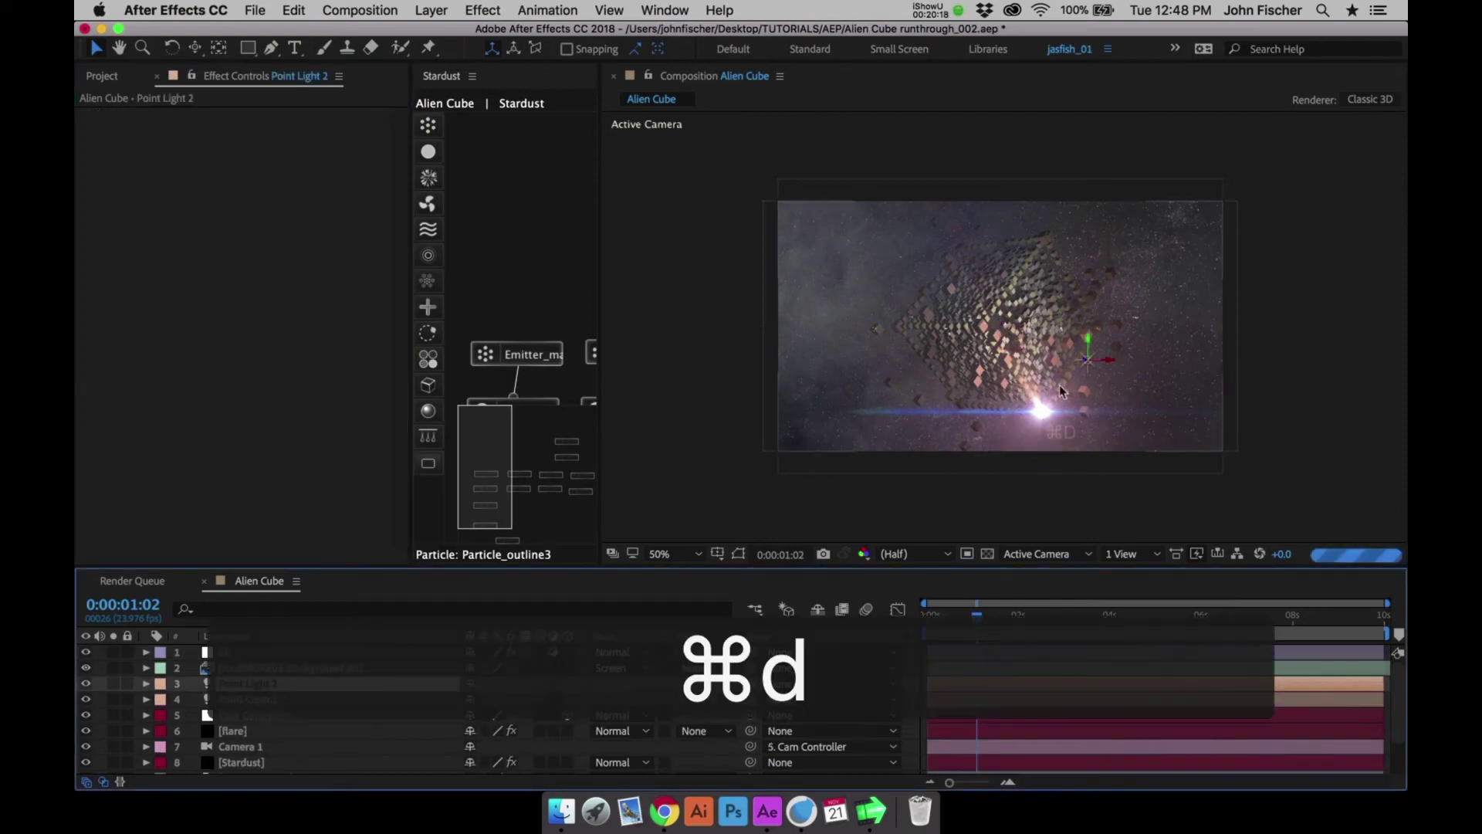
drag(1108, 364, 901, 352)
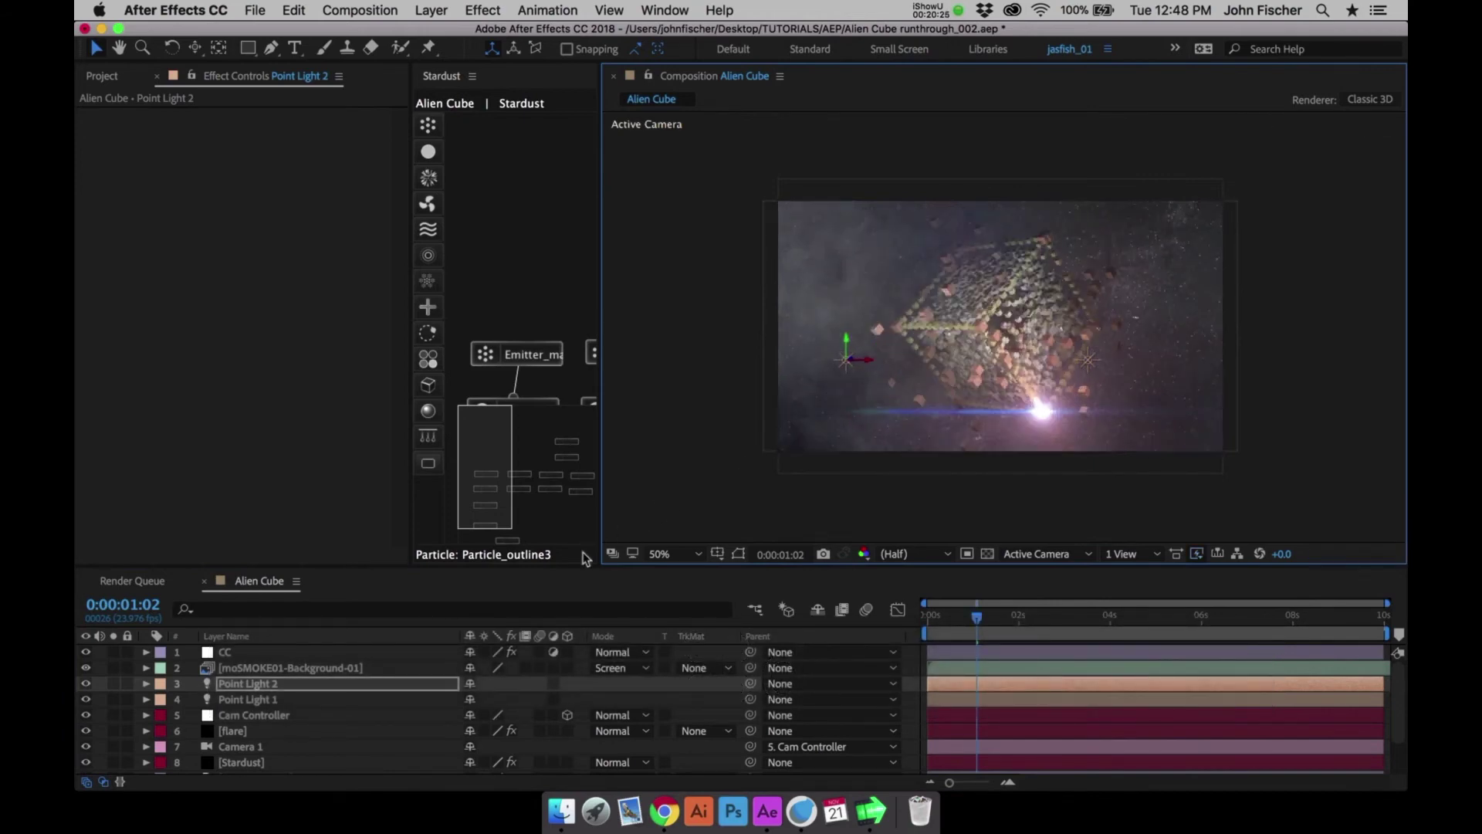
Set the intensity of Point Light 2 to 65%
key(t)
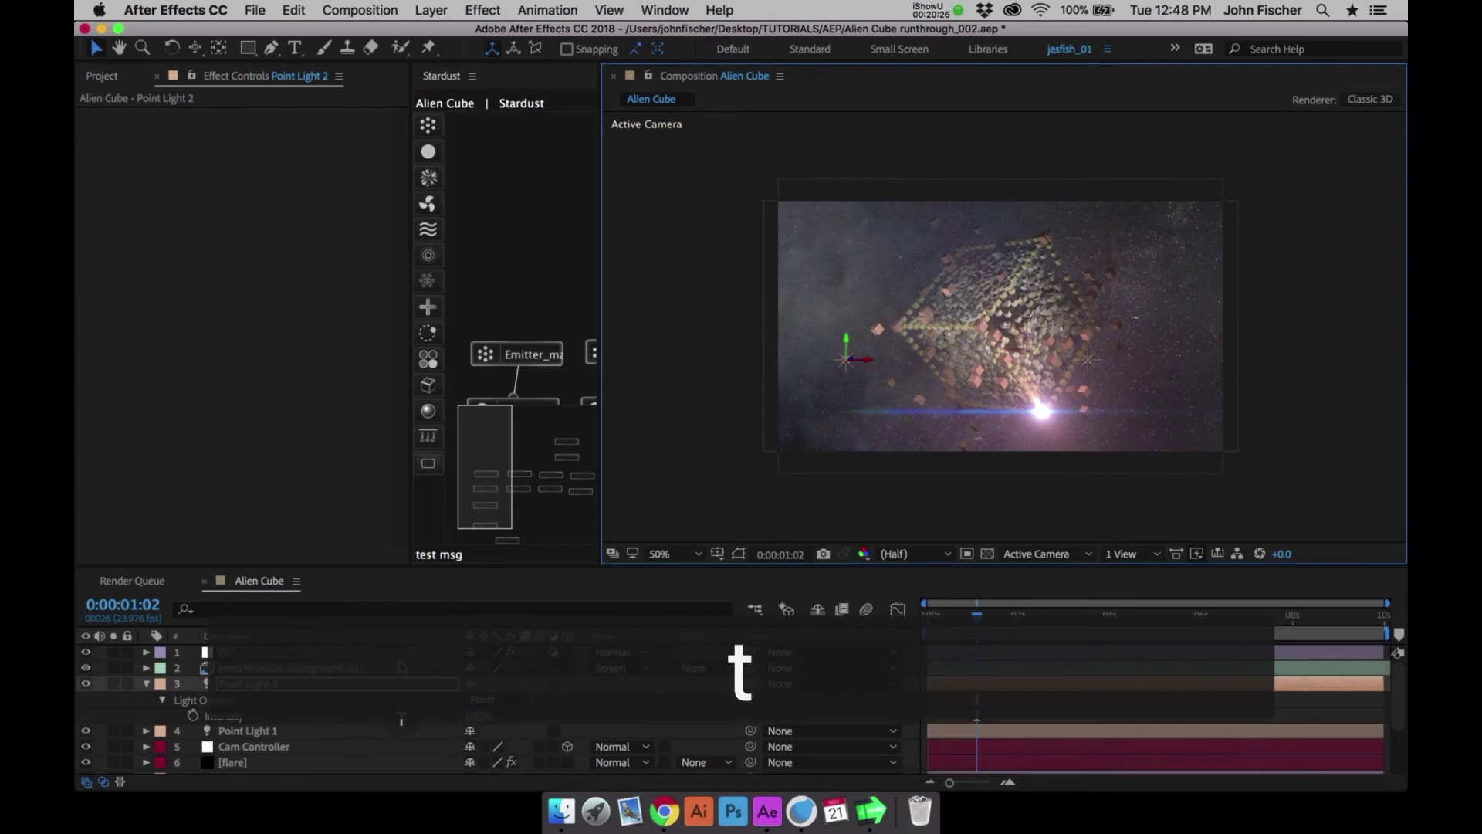
click(475, 718)
text(65)
key(Return)
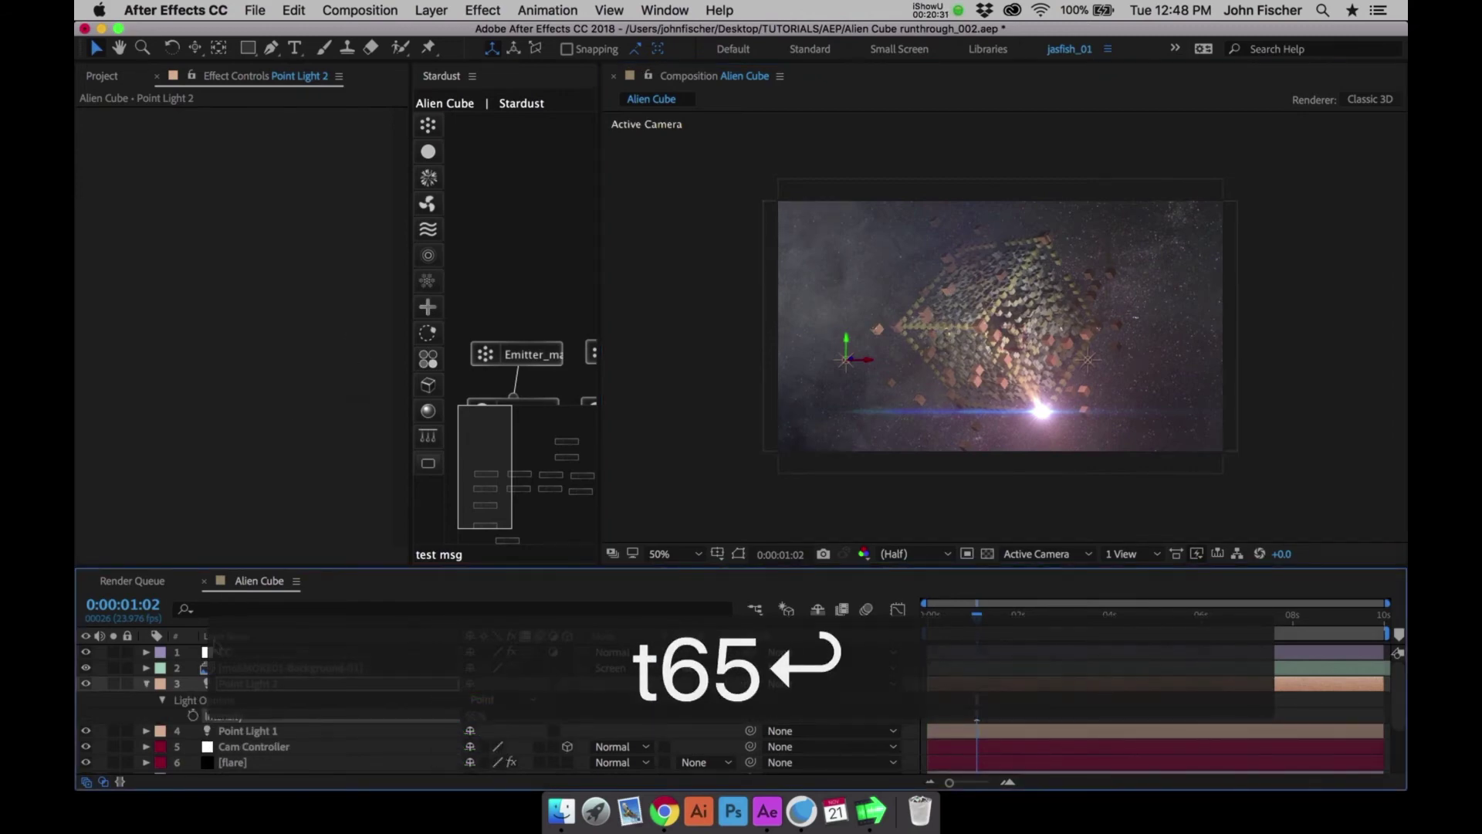
click(146, 683)
Increase the contrast of the CC layer's Levels with Input Black at 28 and Input White at 233
click(232, 653)
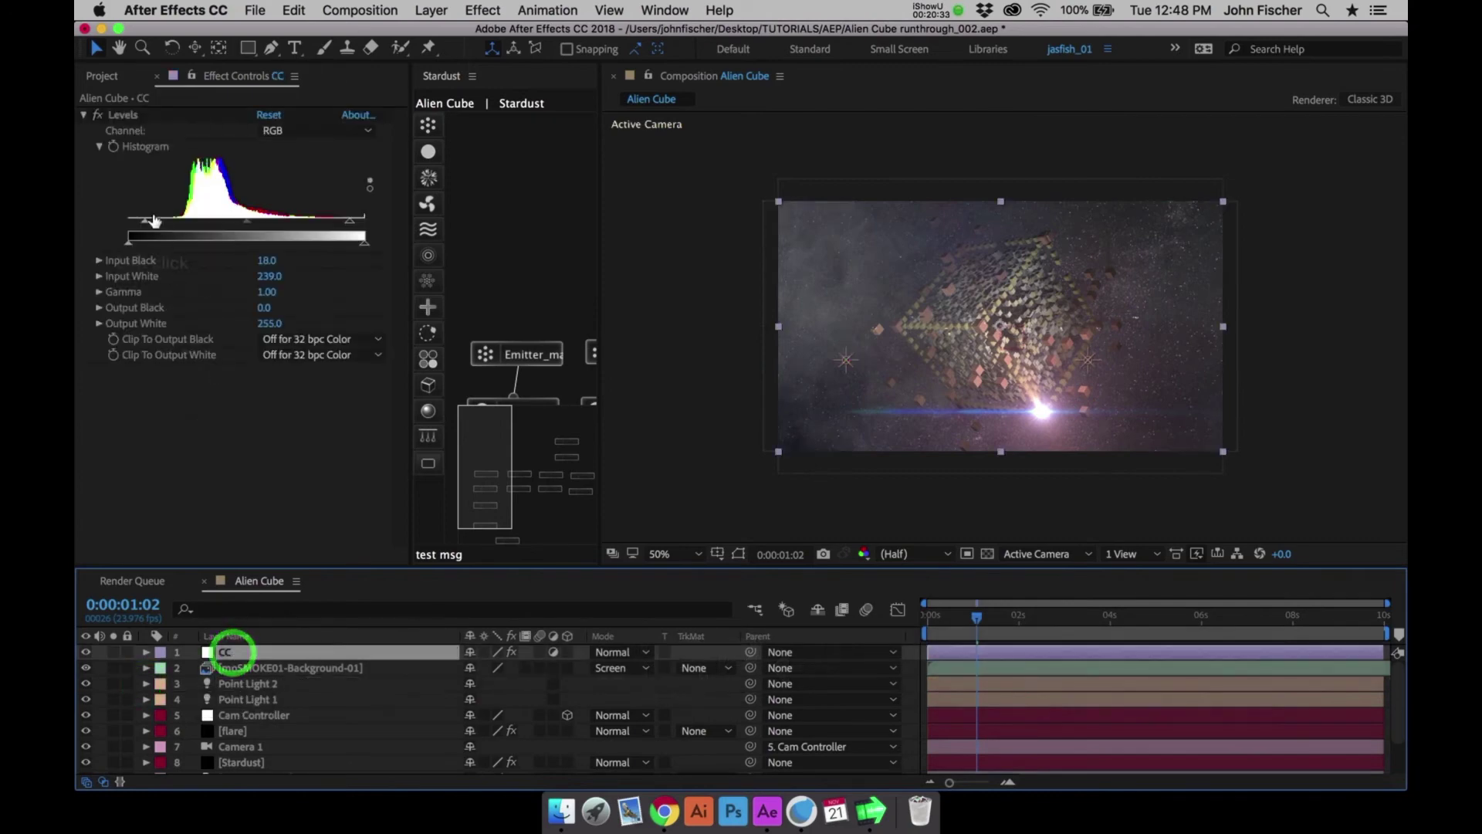
drag(145, 220, 161, 223)
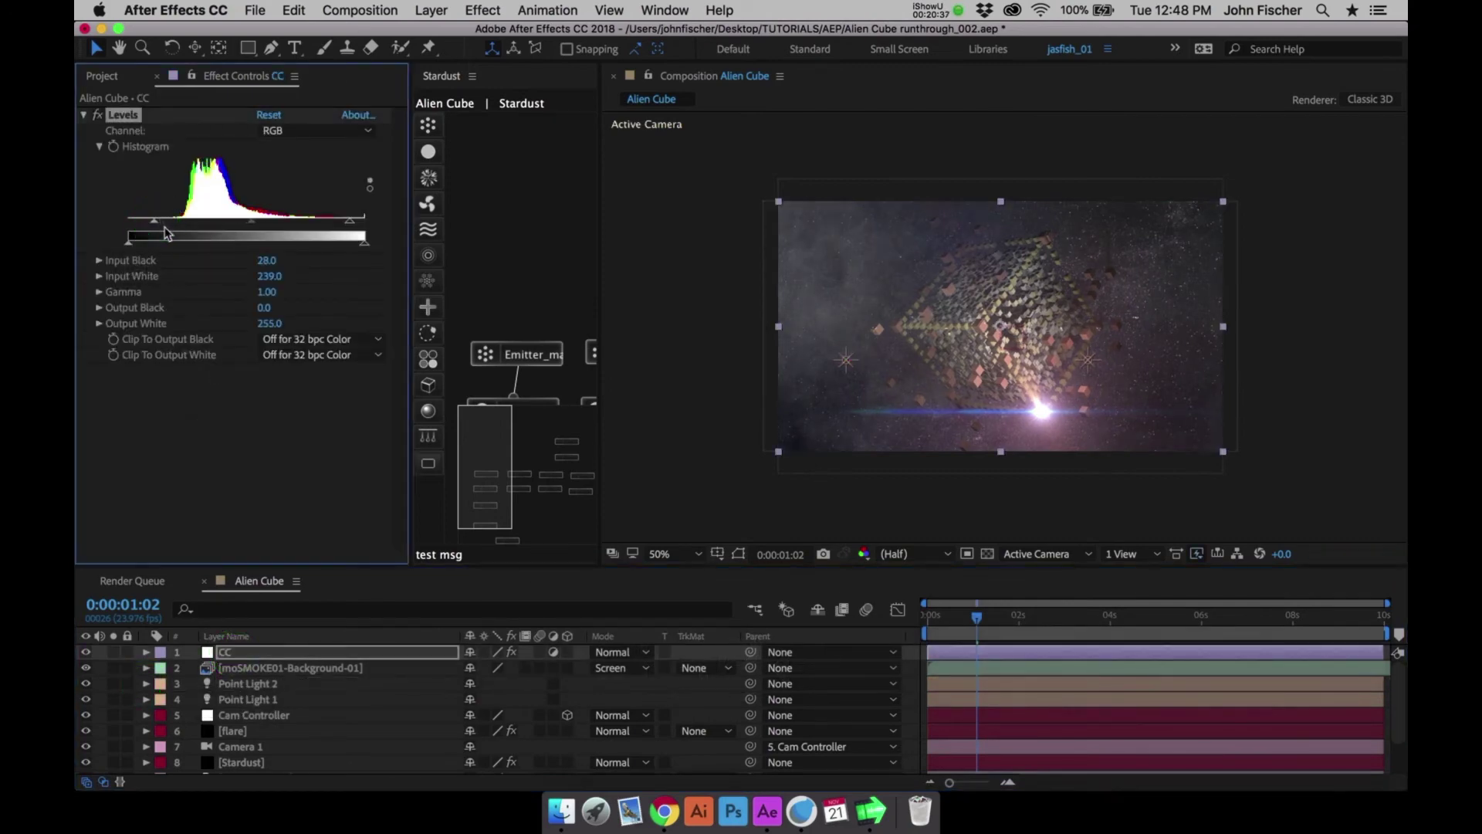
drag(354, 221, 344, 220)
Add Curves to the CC layer, shape a gentle RGB S-curve with raised highlights and lowered midtones, and compare with the effect off
click(482, 10)
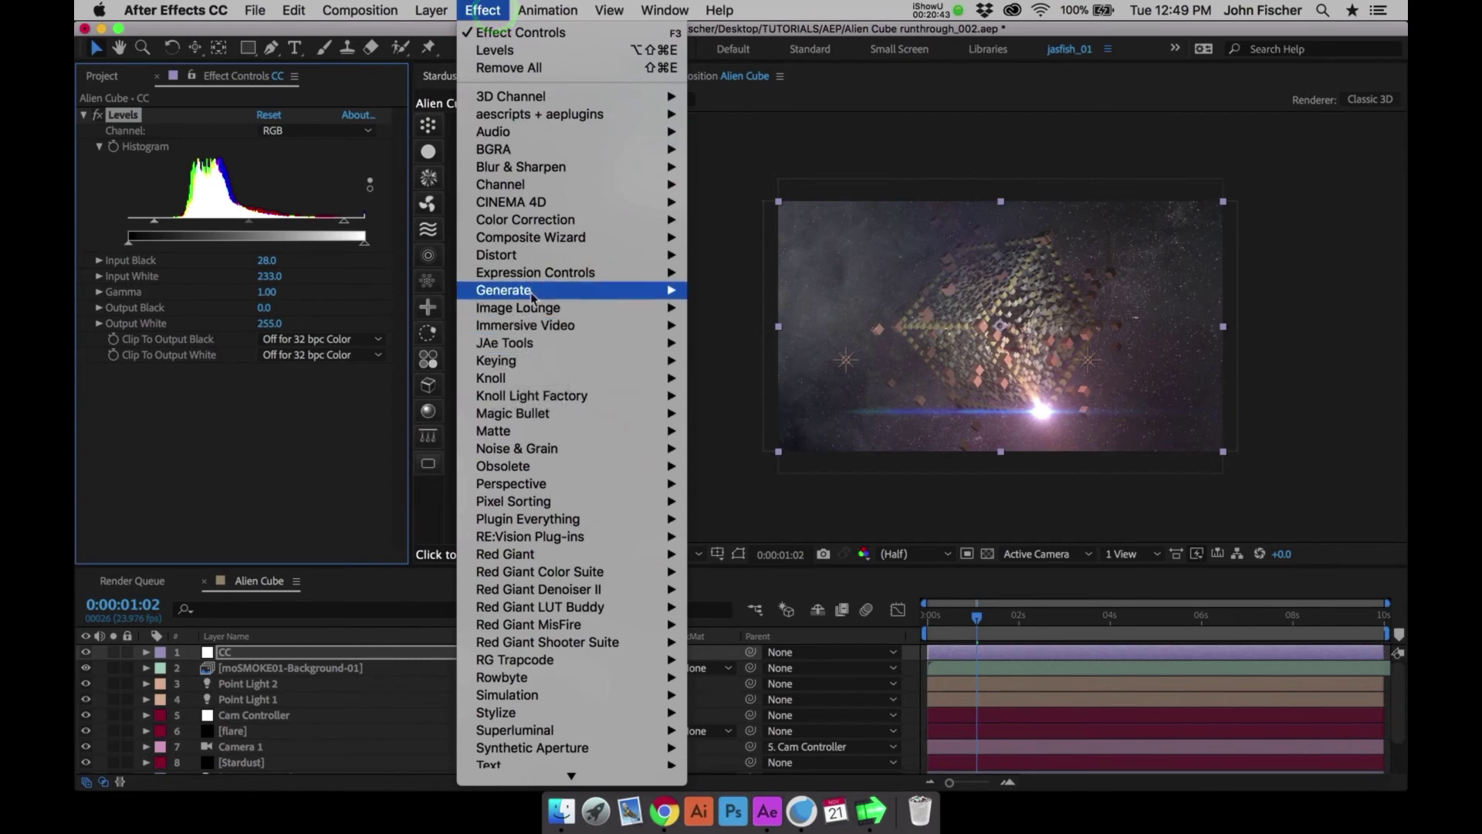
mouse_move(579, 222)
click(737, 510)
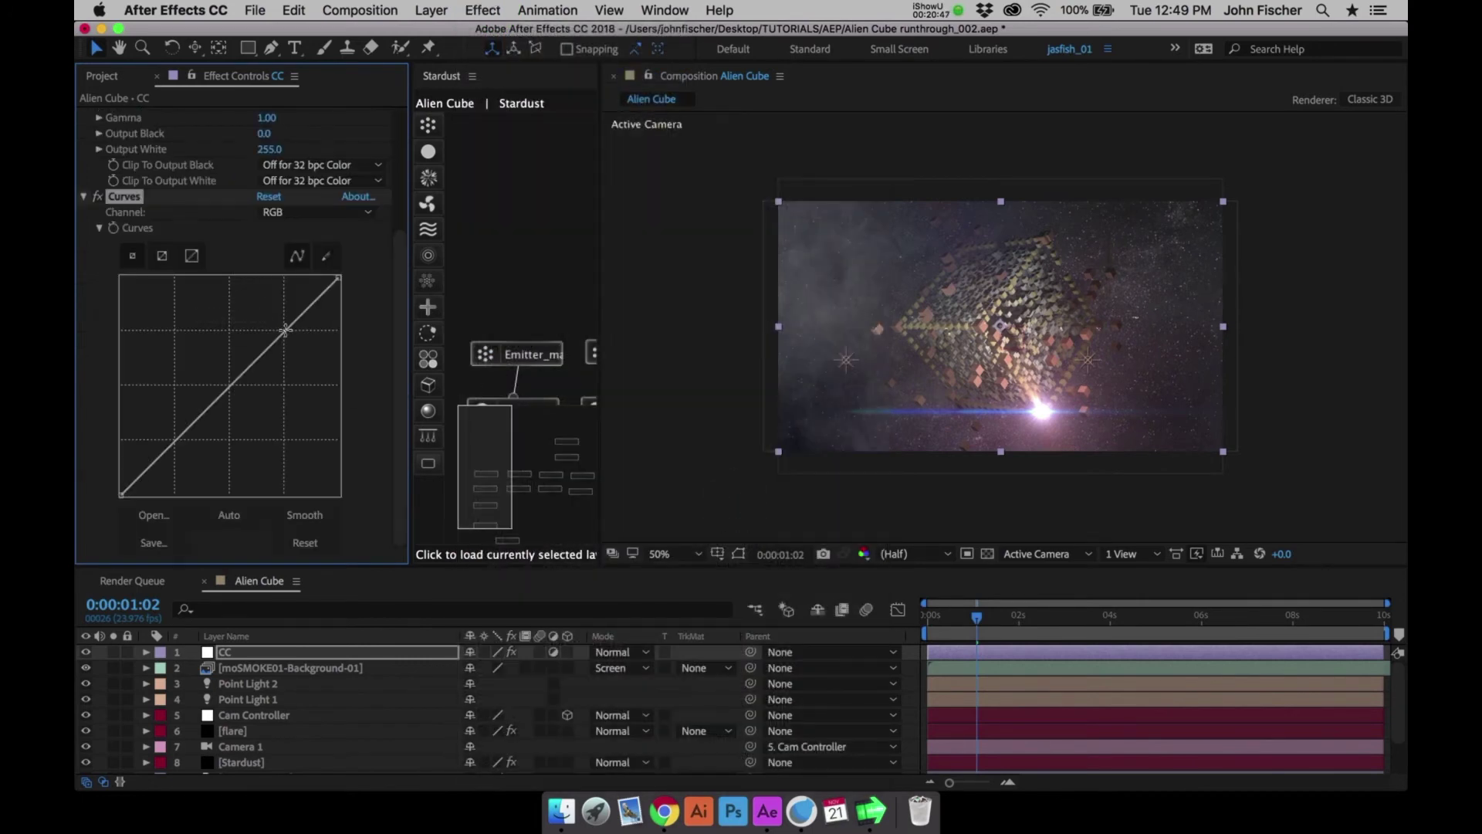
drag(285, 331, 262, 357)
click(98, 199)
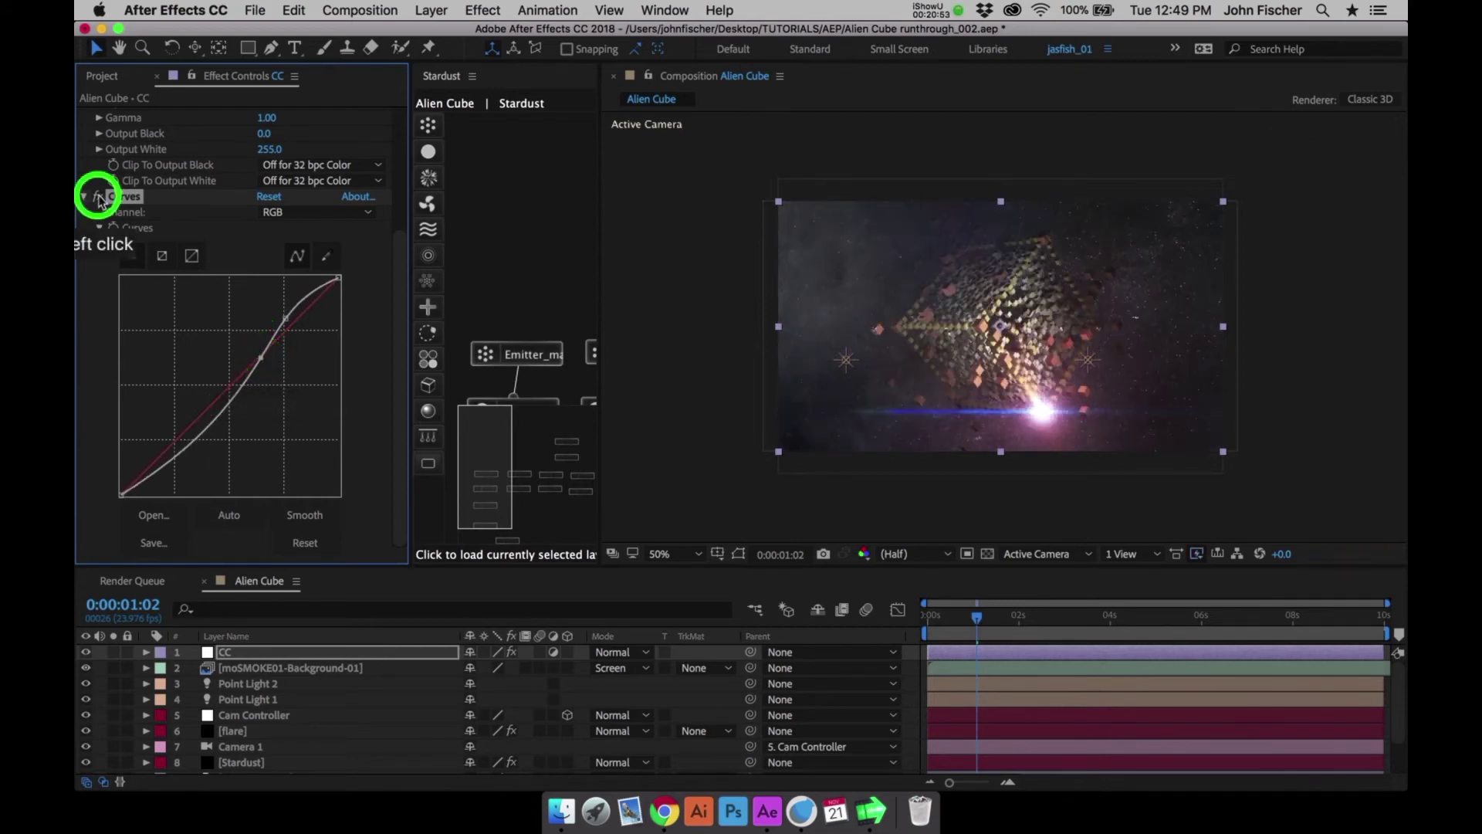
click(98, 199)
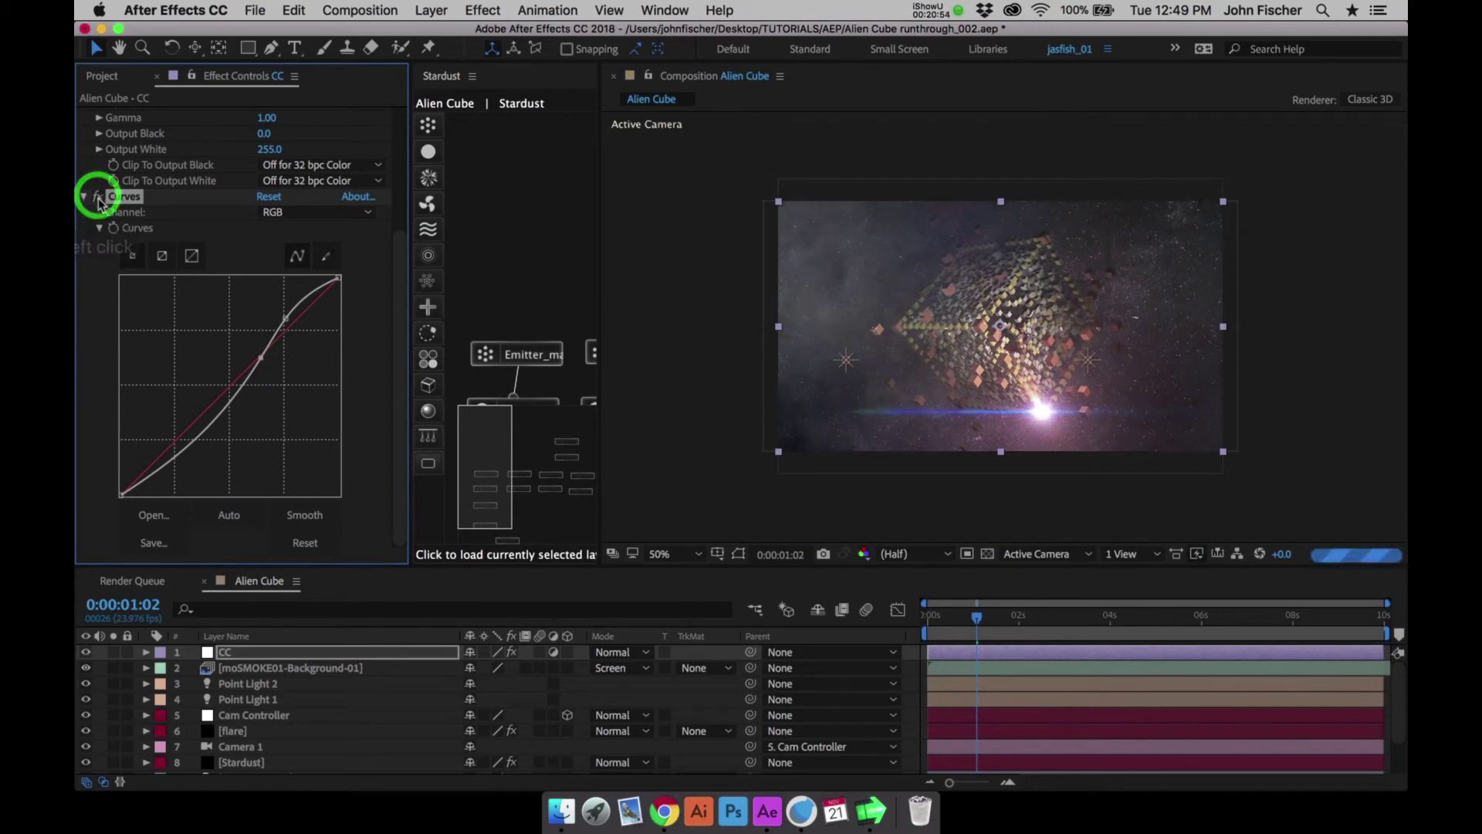
Add Color Balance to the CC layer and set the shadow balance to red -20, green 15 and blue 15
click(482, 10)
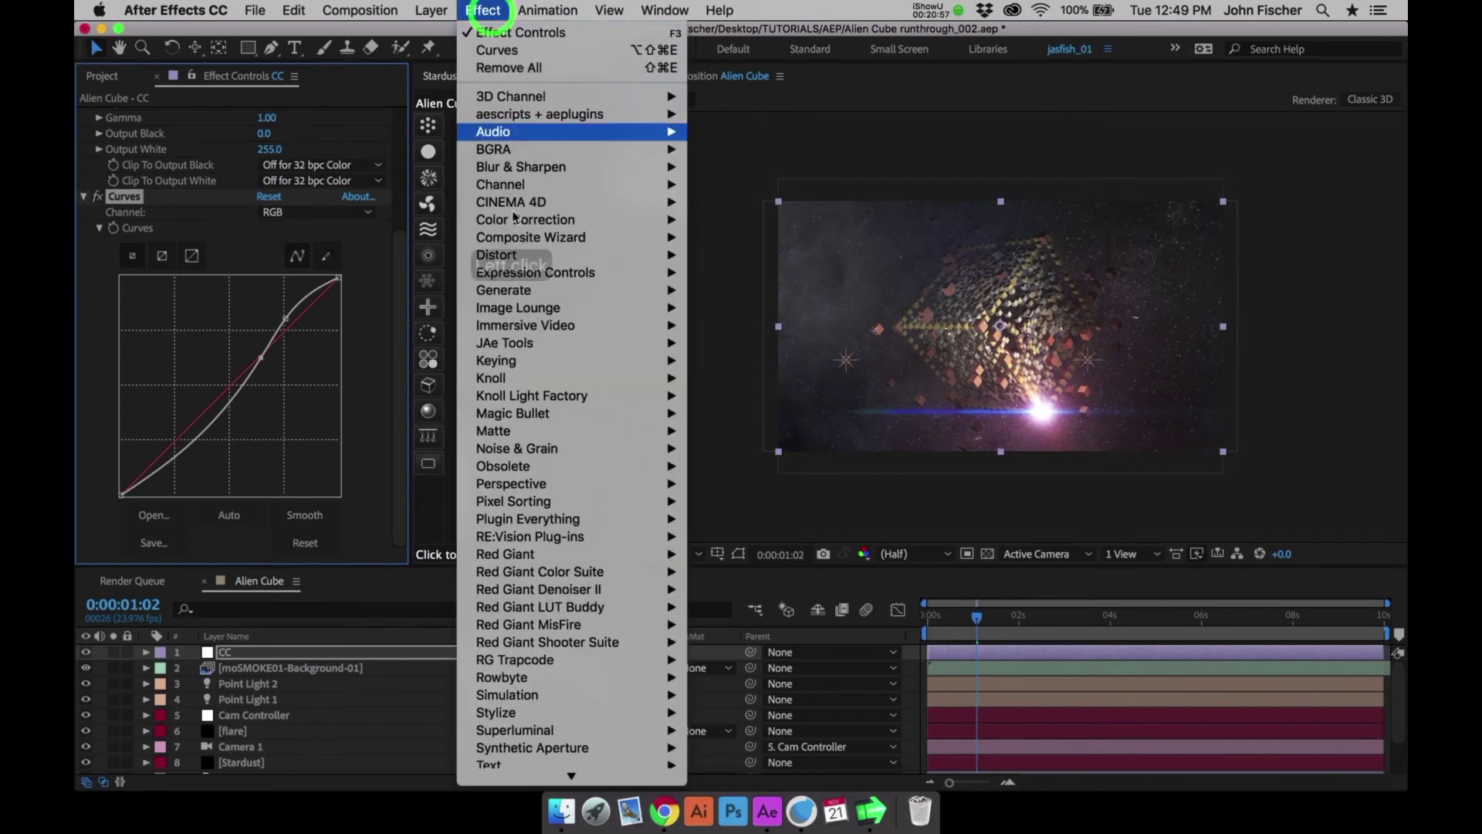
mouse_move(532, 244)
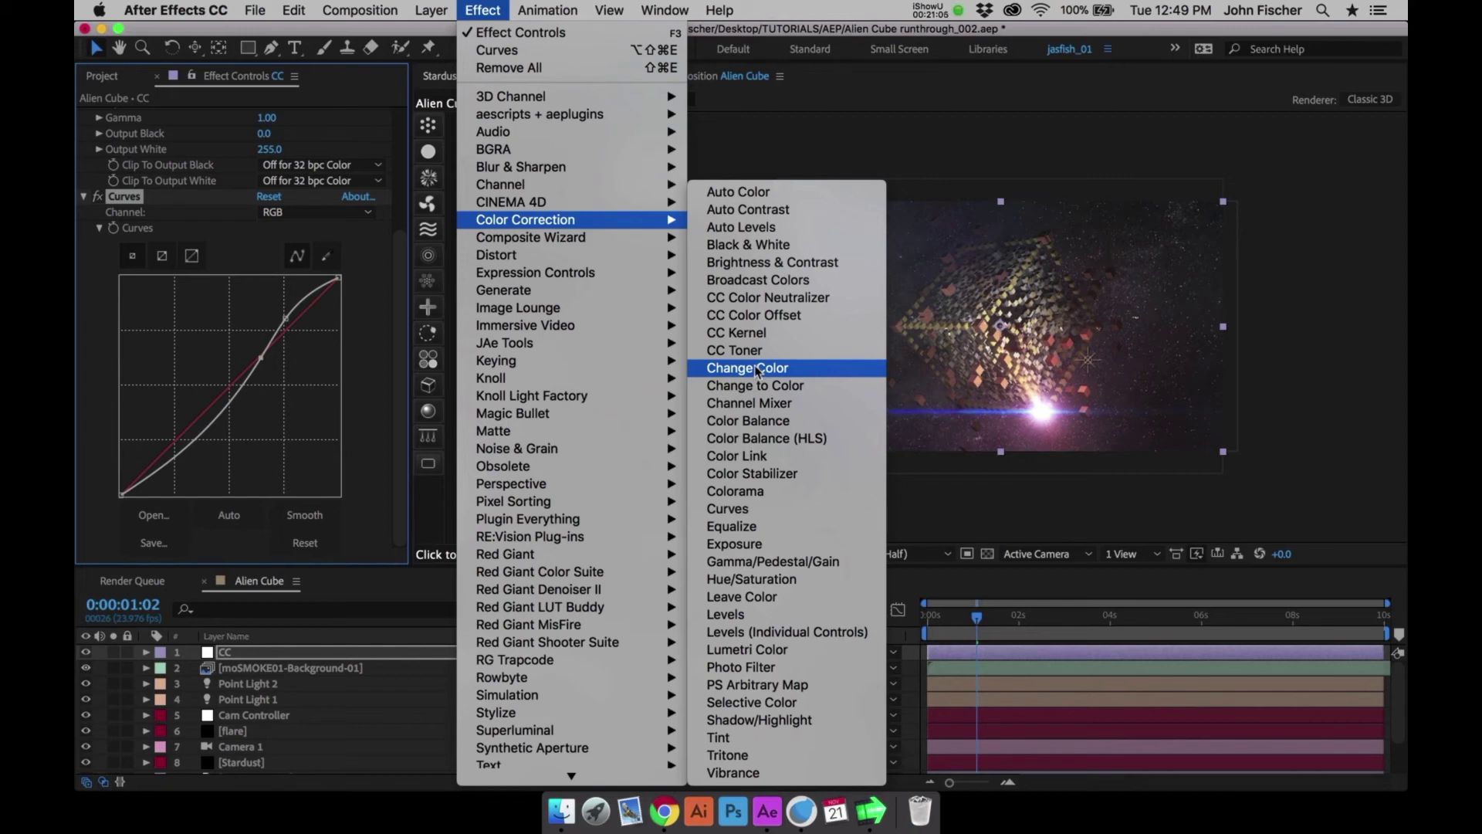
click(762, 420)
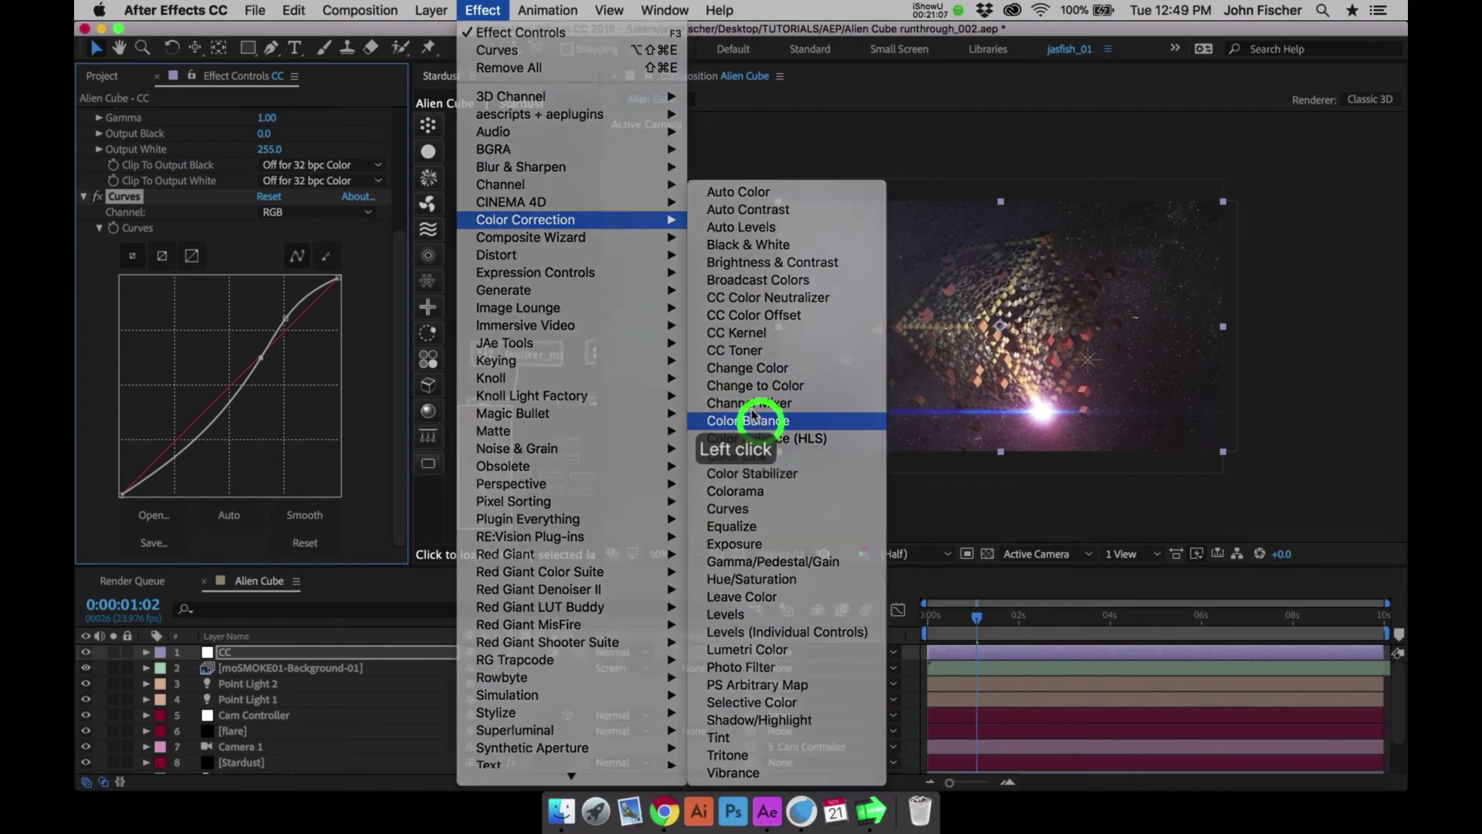
click(263, 414)
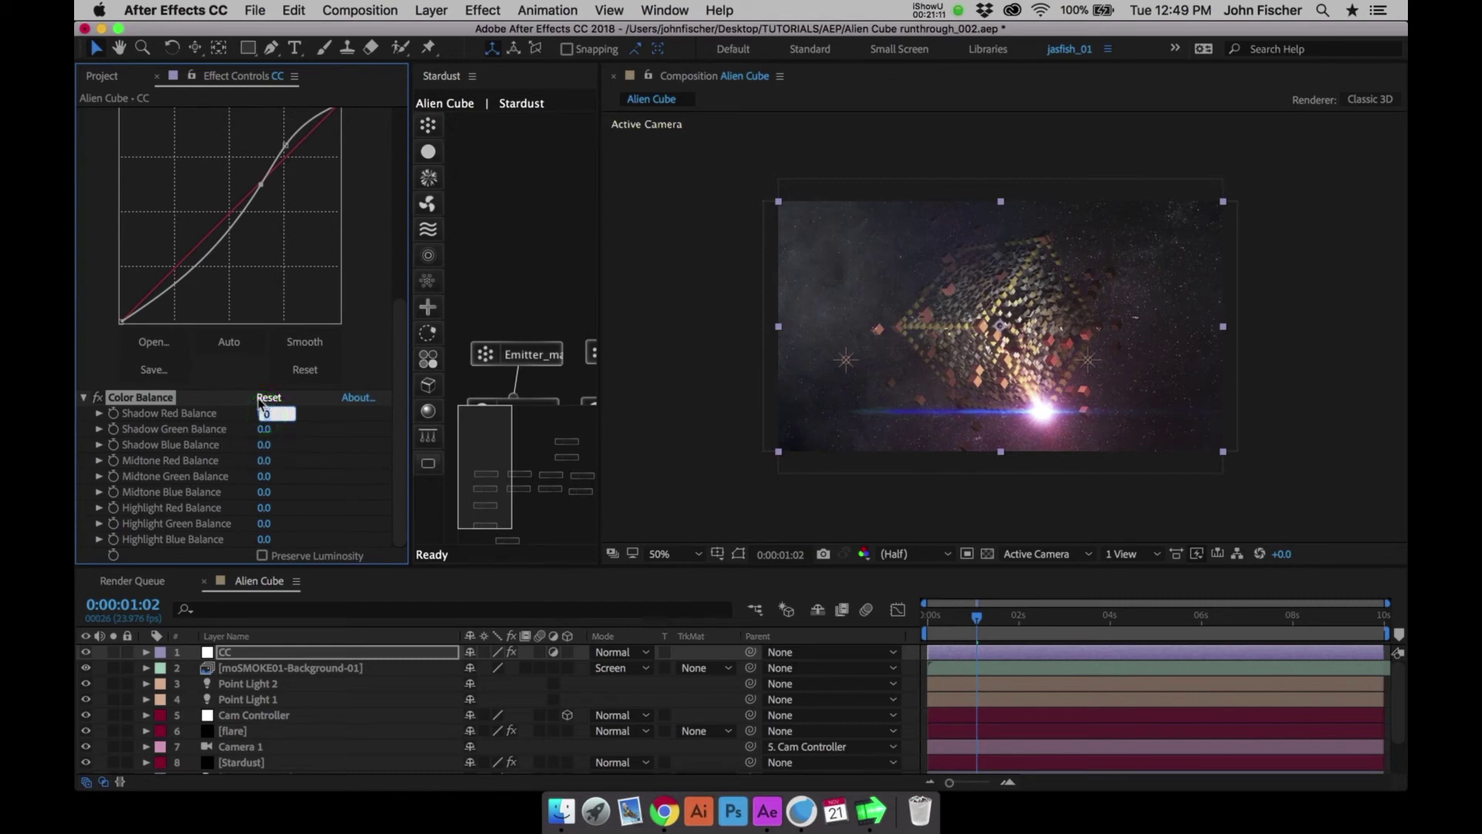
text(-20)
key(Return)
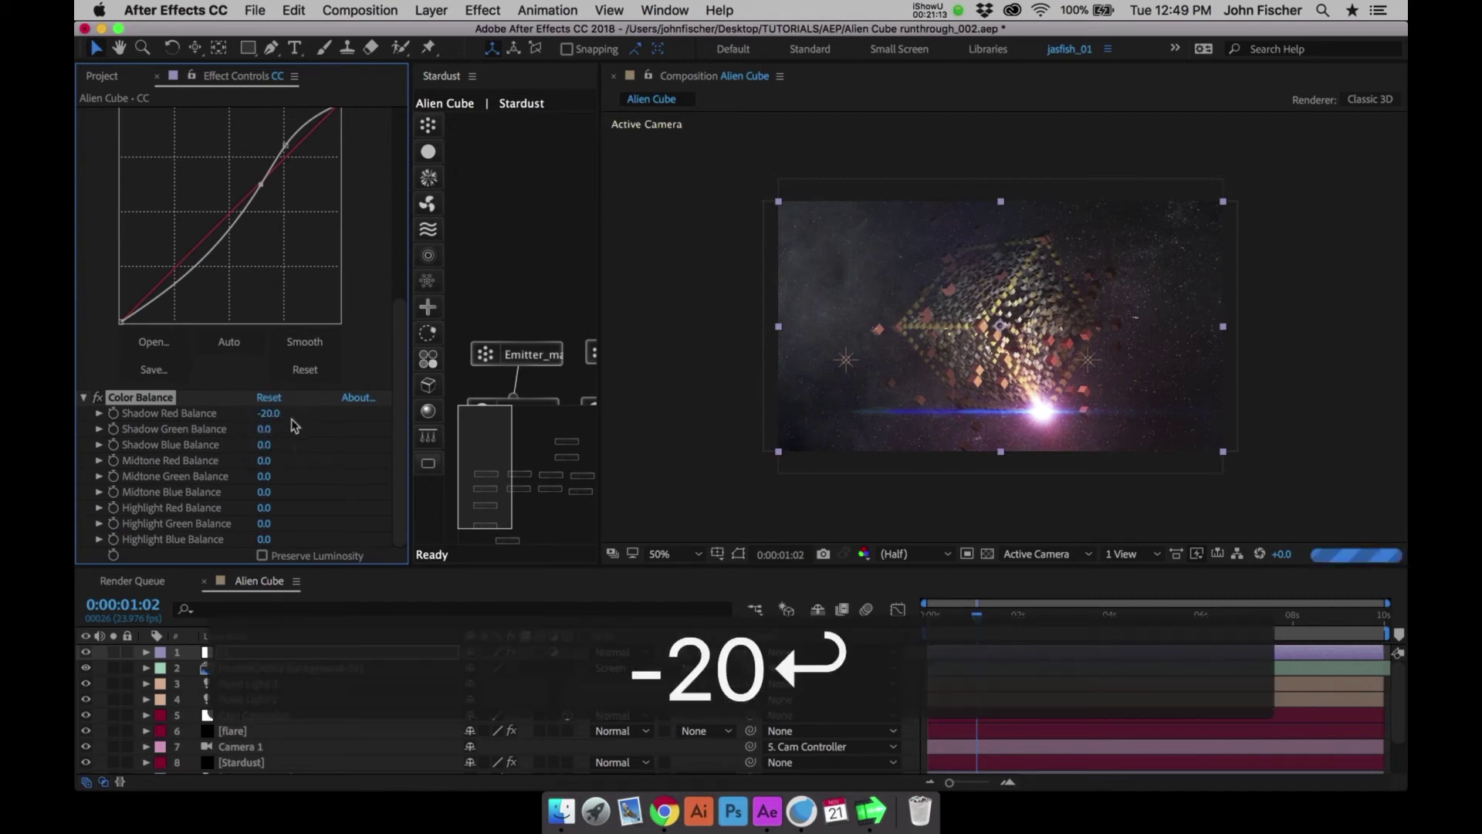
click(264, 430)
text(15)
key(Tab)
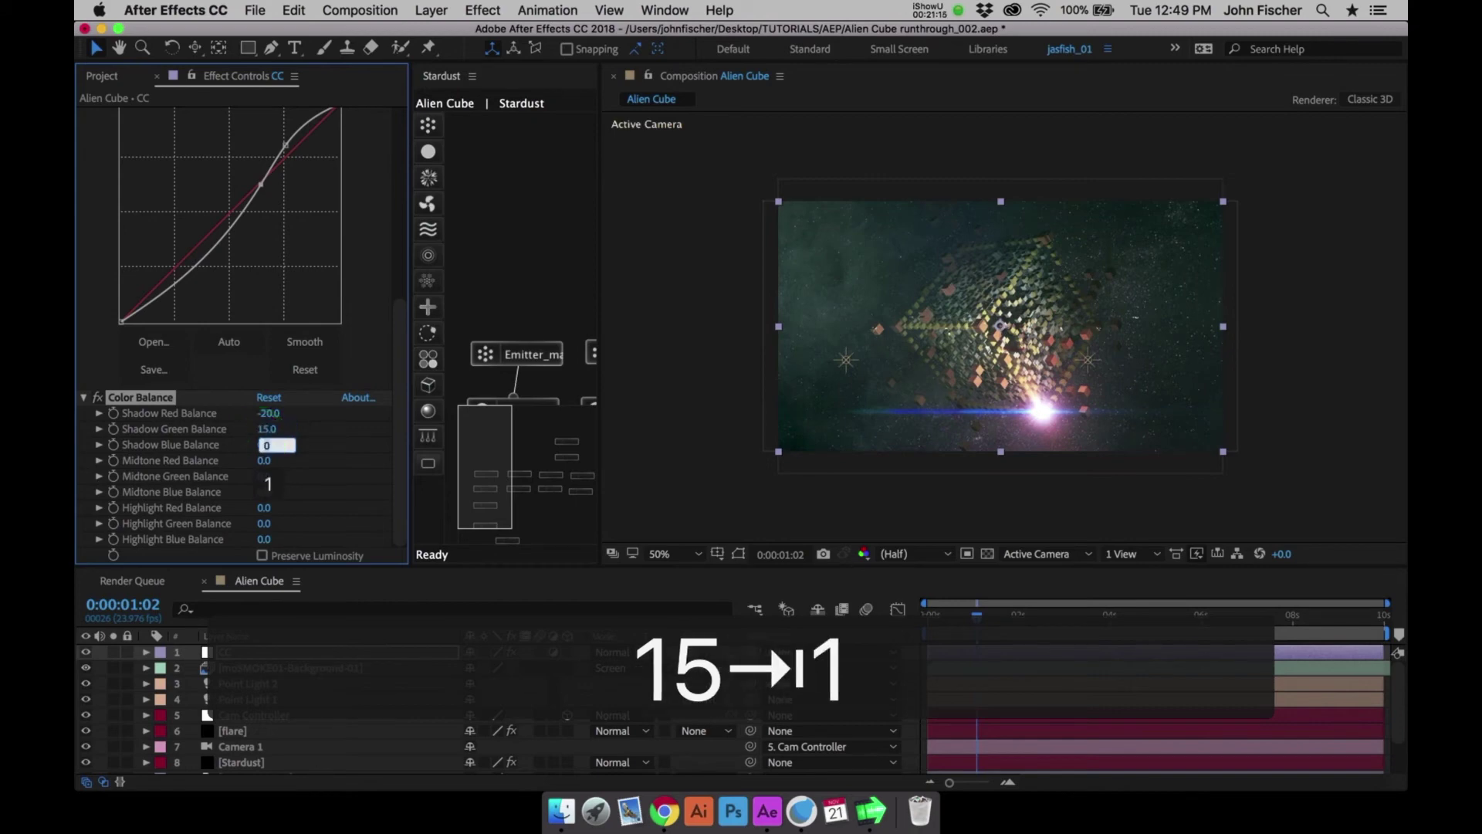
text(15)
key(Return)
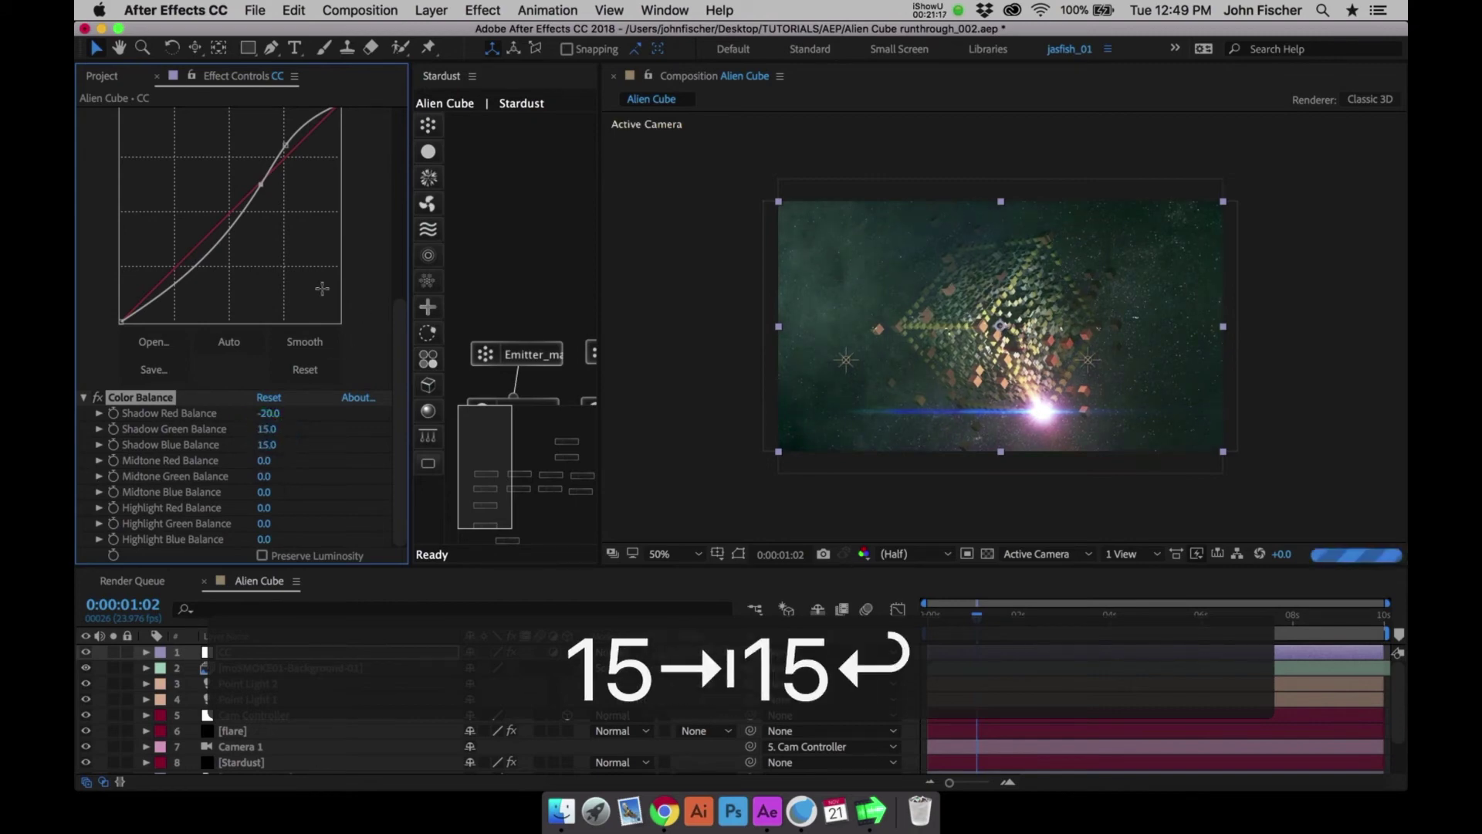
Set the Color Balance midtones to red -10, green 15 and blue 15
click(265, 461)
text(-10)
key(Return)
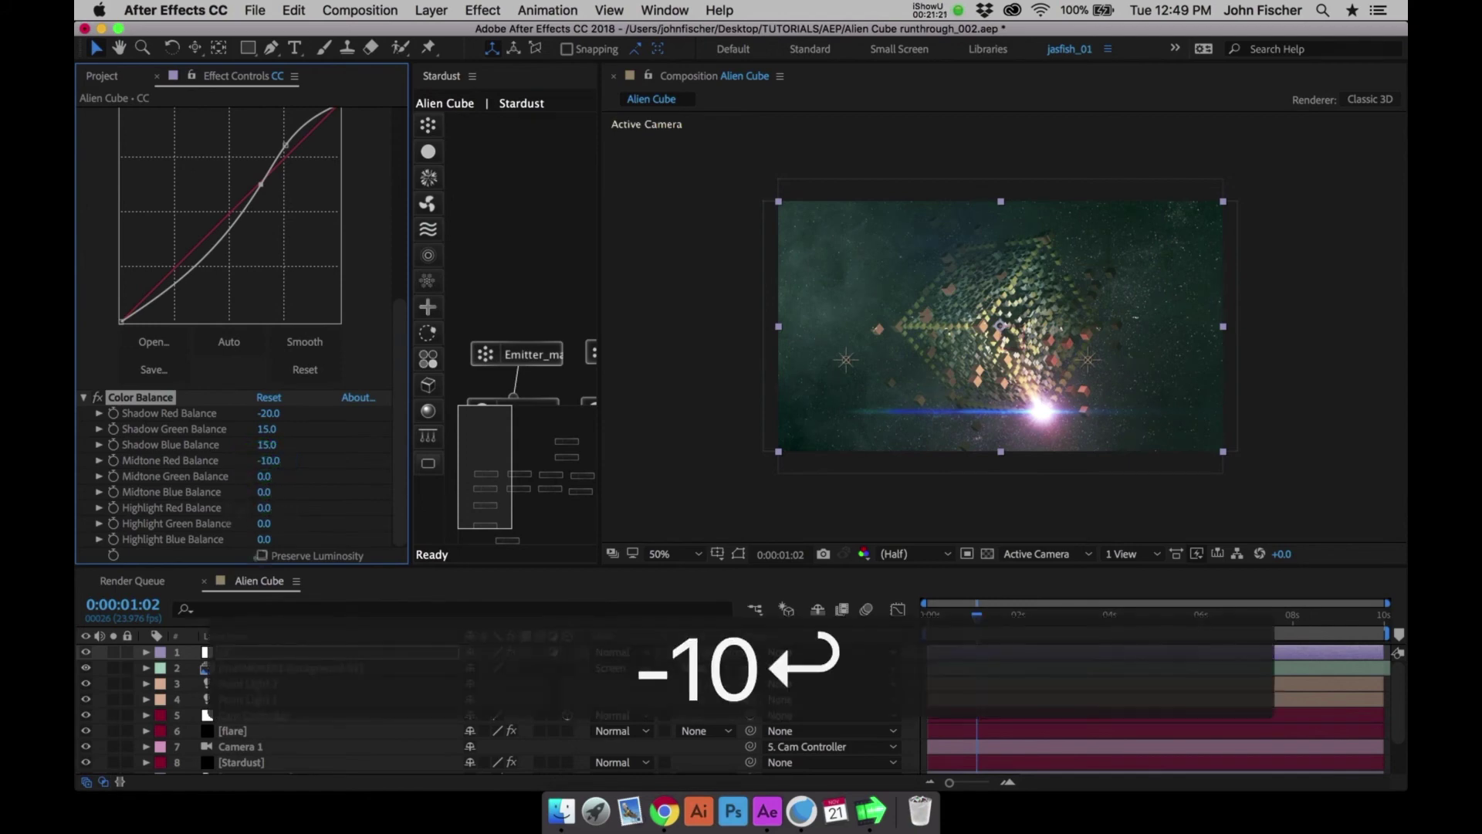
click(266, 480)
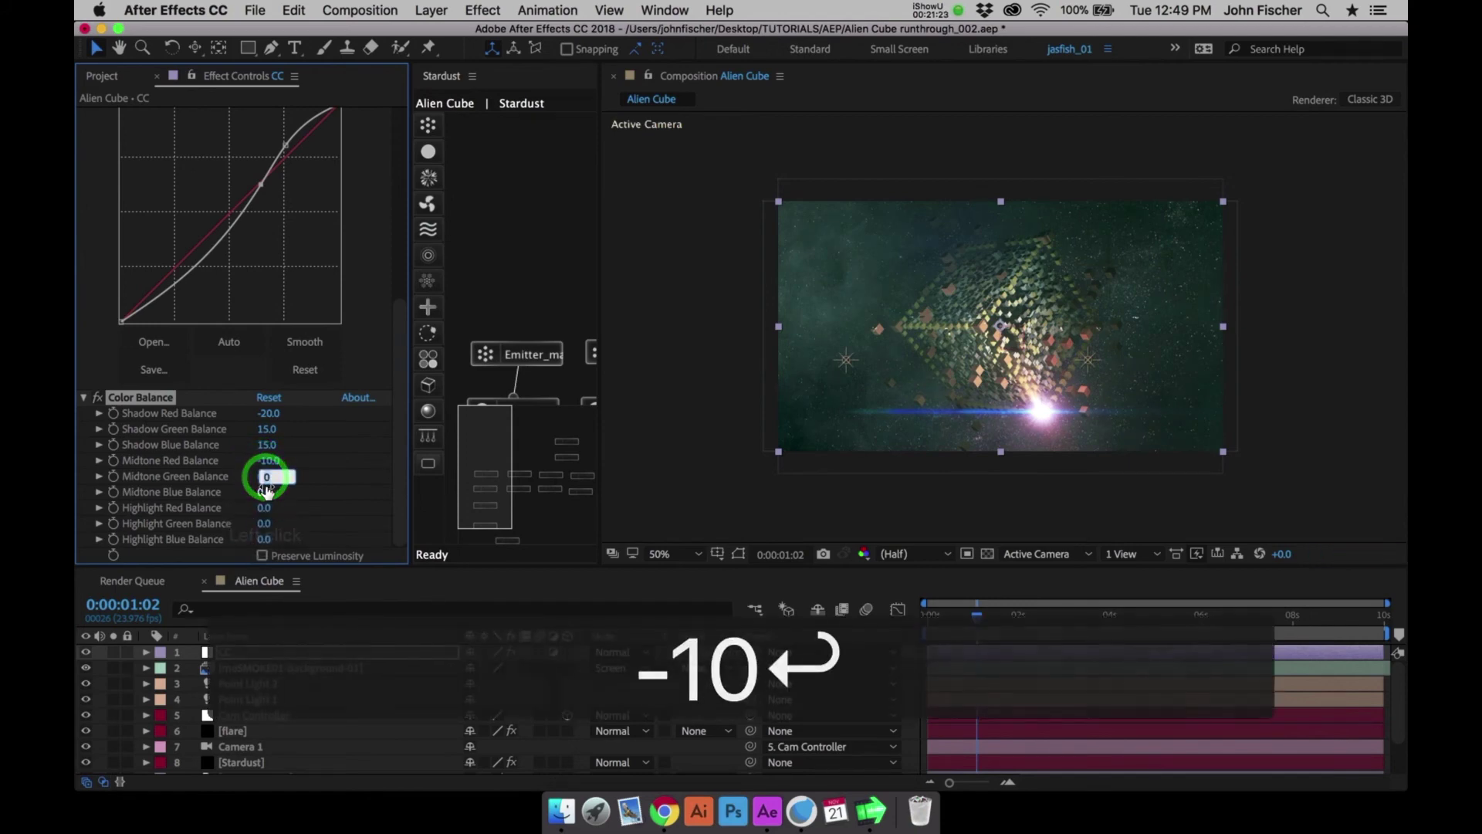
text(15)
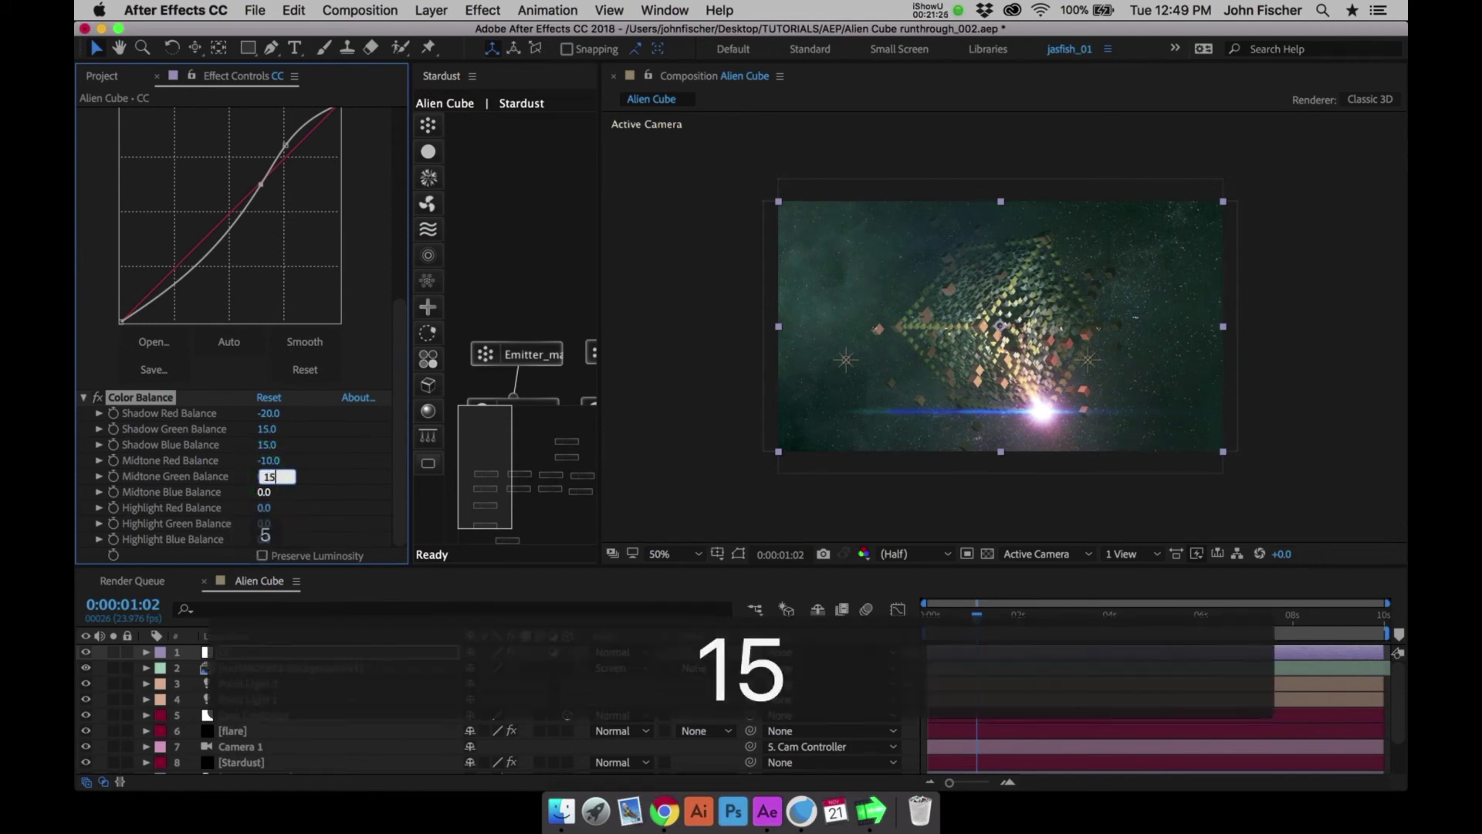
key(Tab)
text(15)
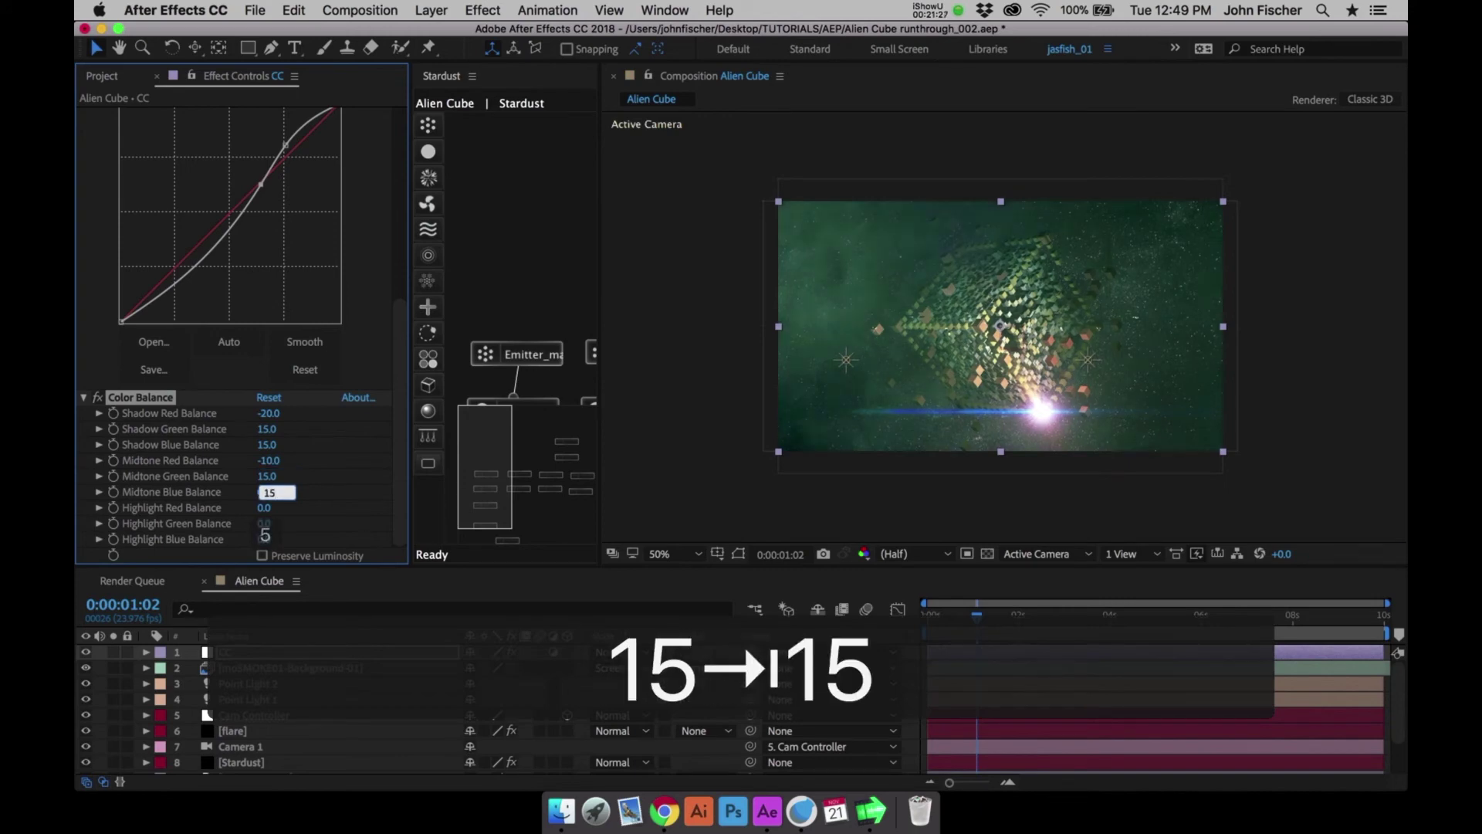
key(Return)
Set the Color Balance highlights to red -15, green 15 and blue 15, and save the project
click(264, 507)
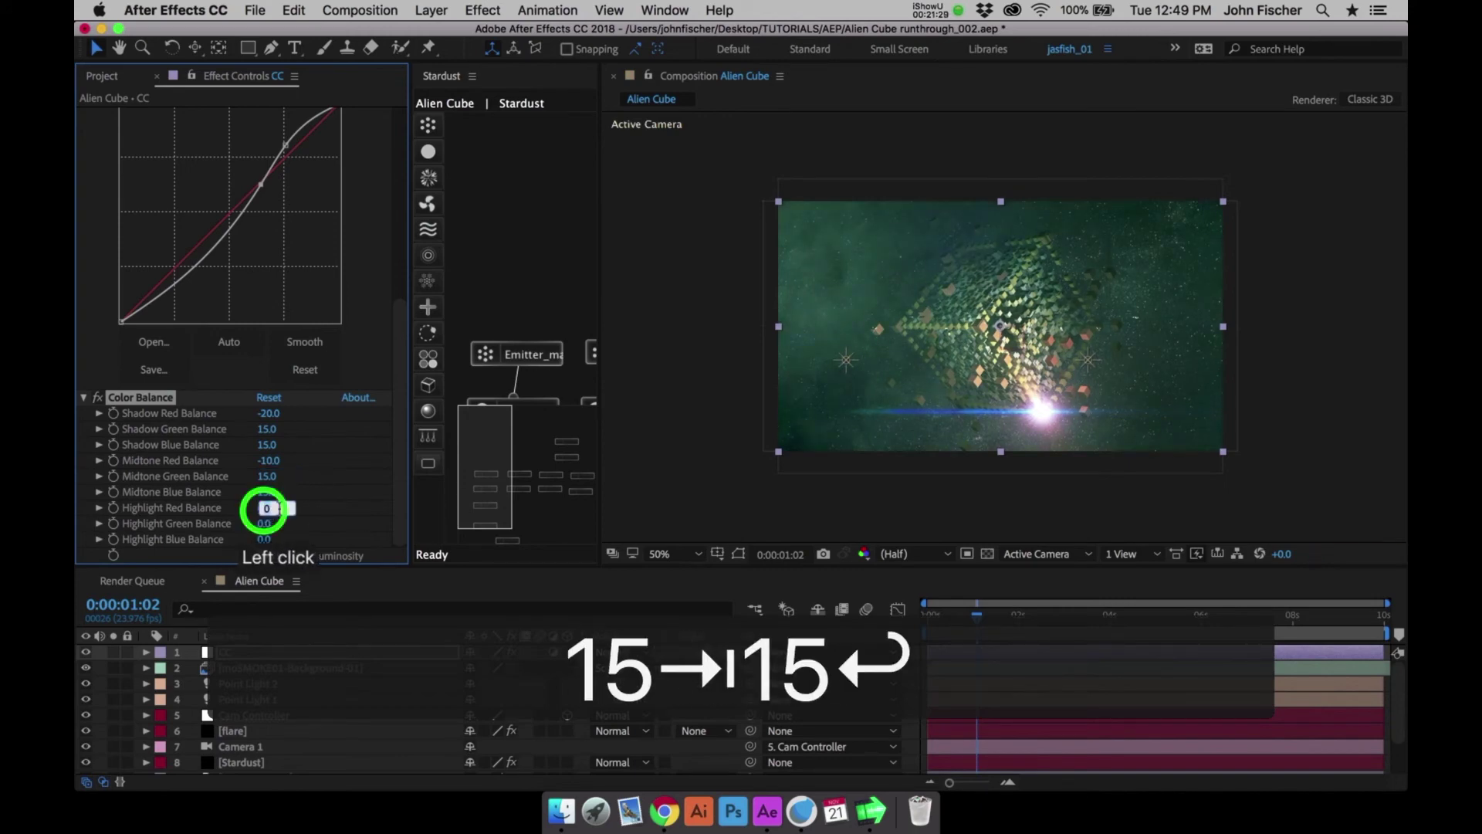
text(-15)
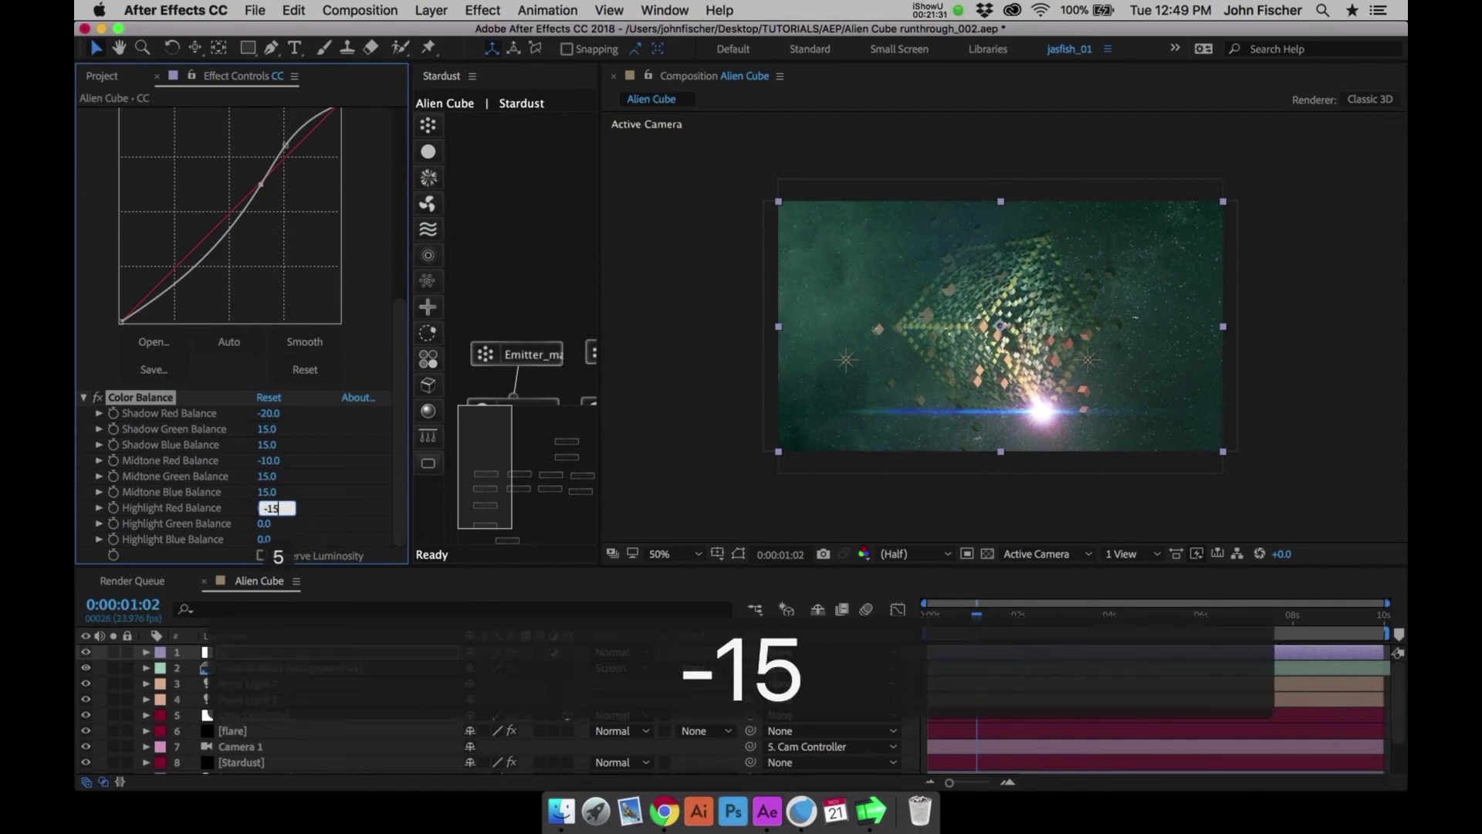
key(Tab)
text(15)
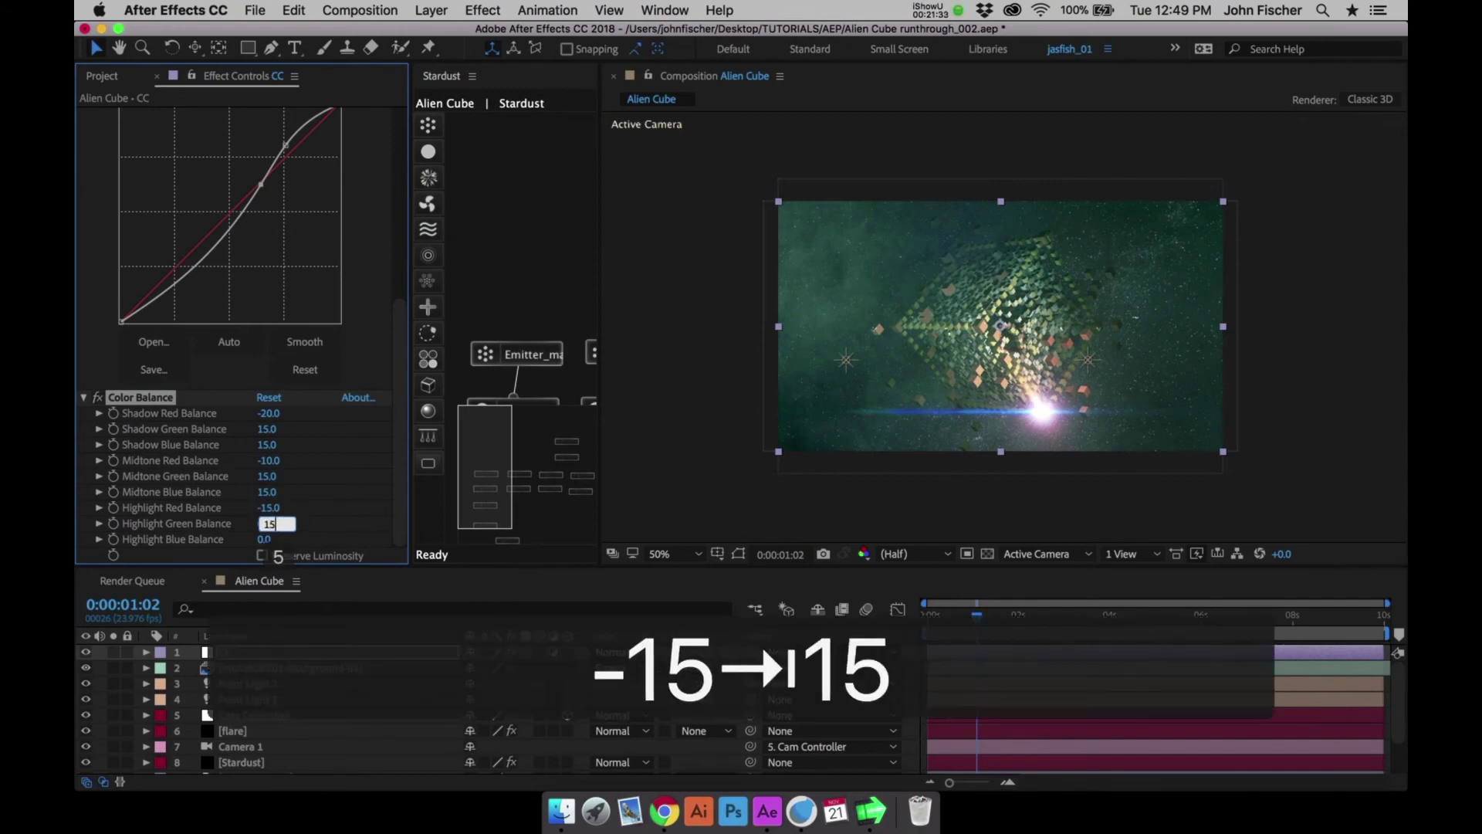
key(Tab)
text(15)
key(Return)
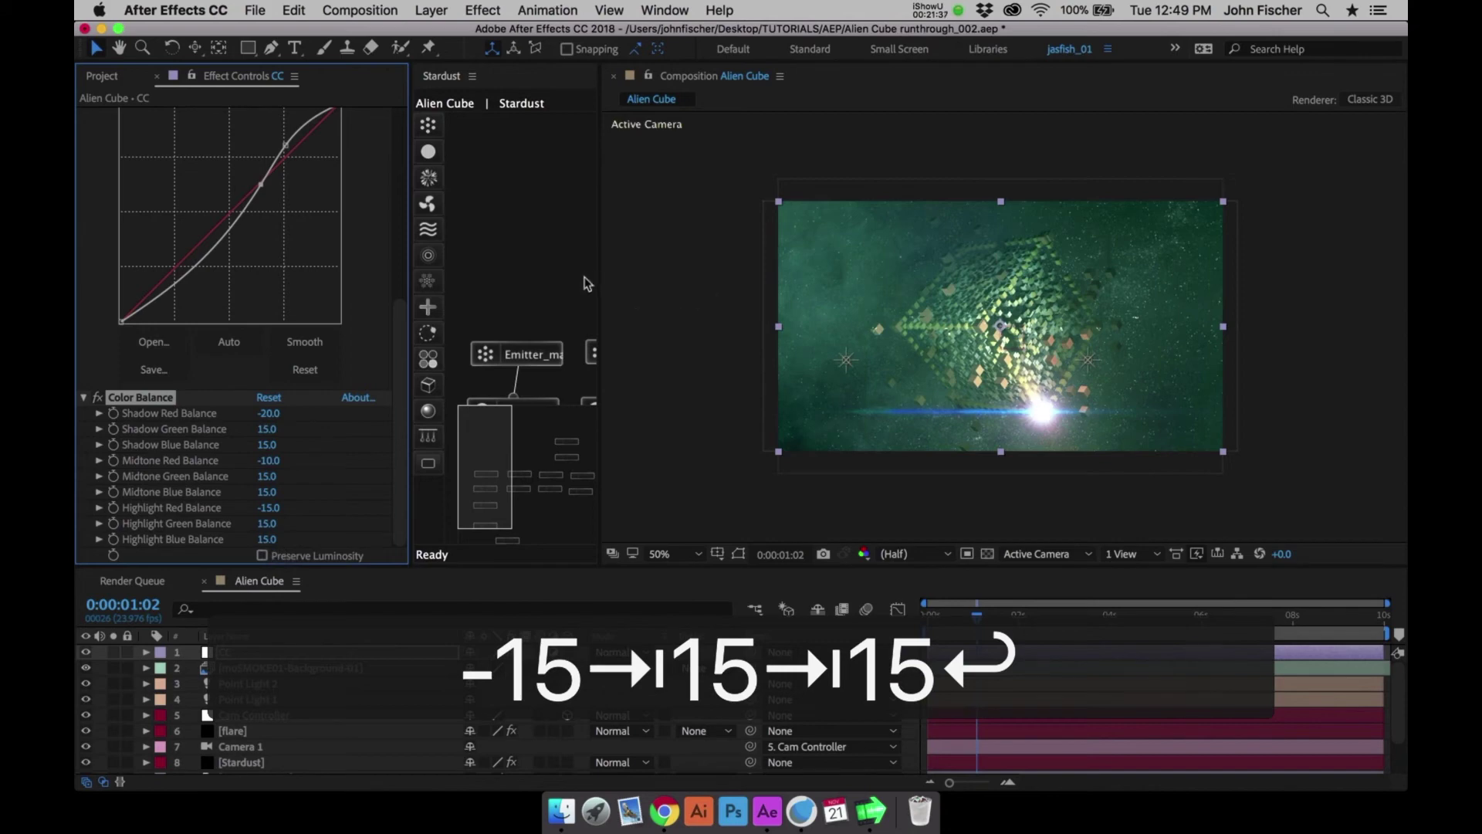
key(super+s)
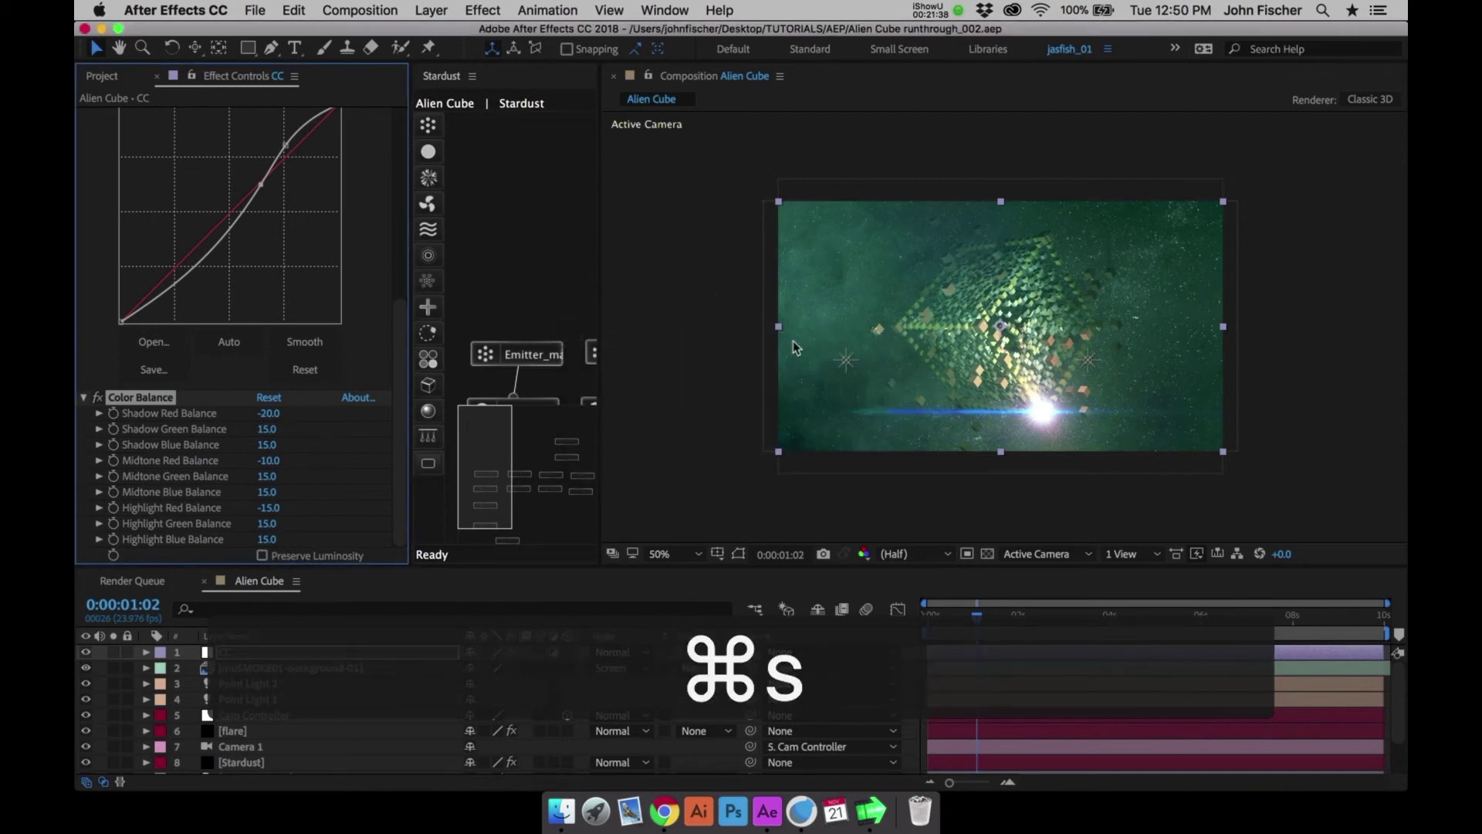
Play a preview of the color-graded Alien Cube composition
key(ctrl+0)
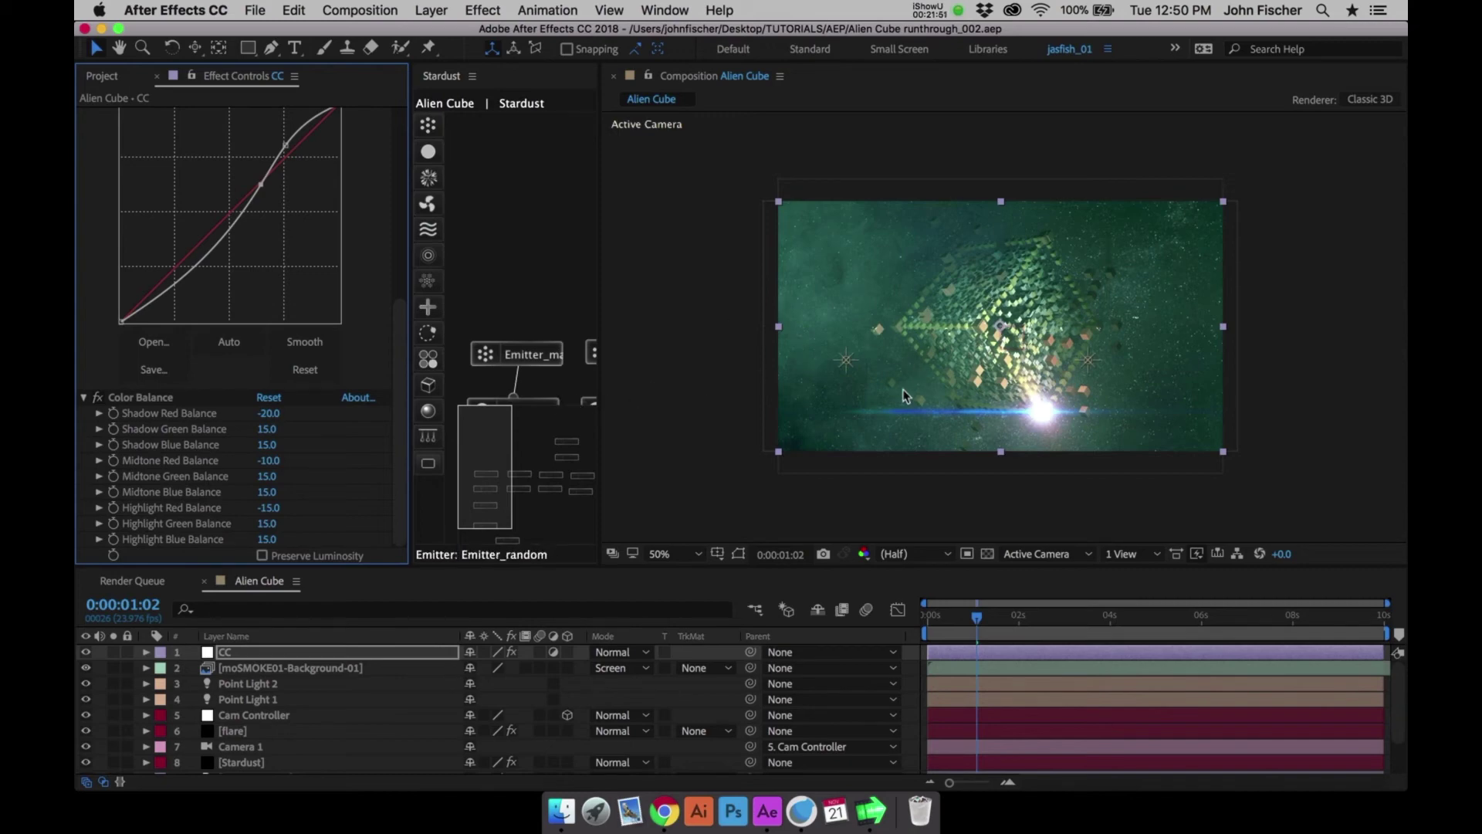
click(971, 612)
key(ctrl+0)
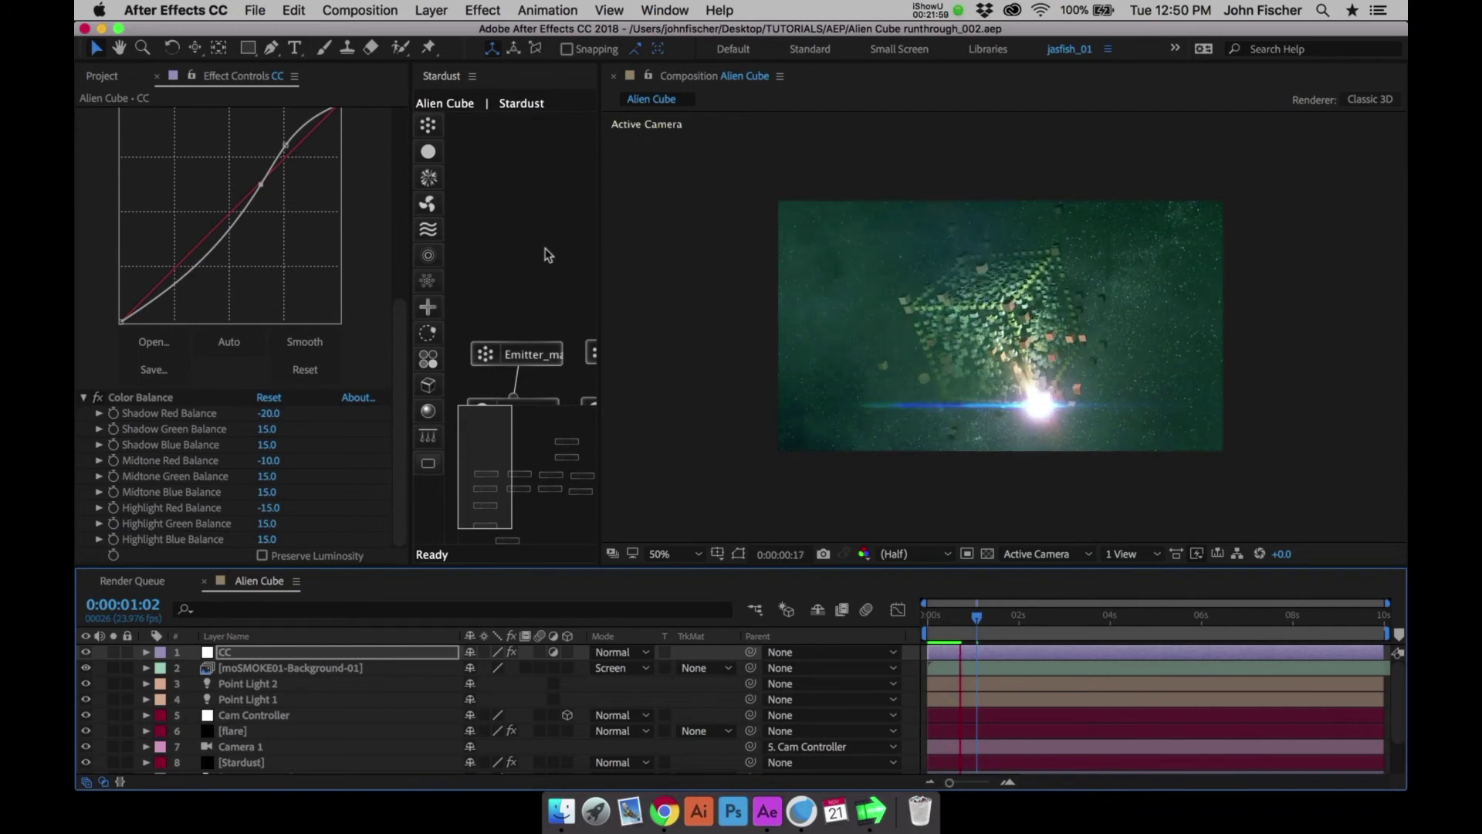
key(space)
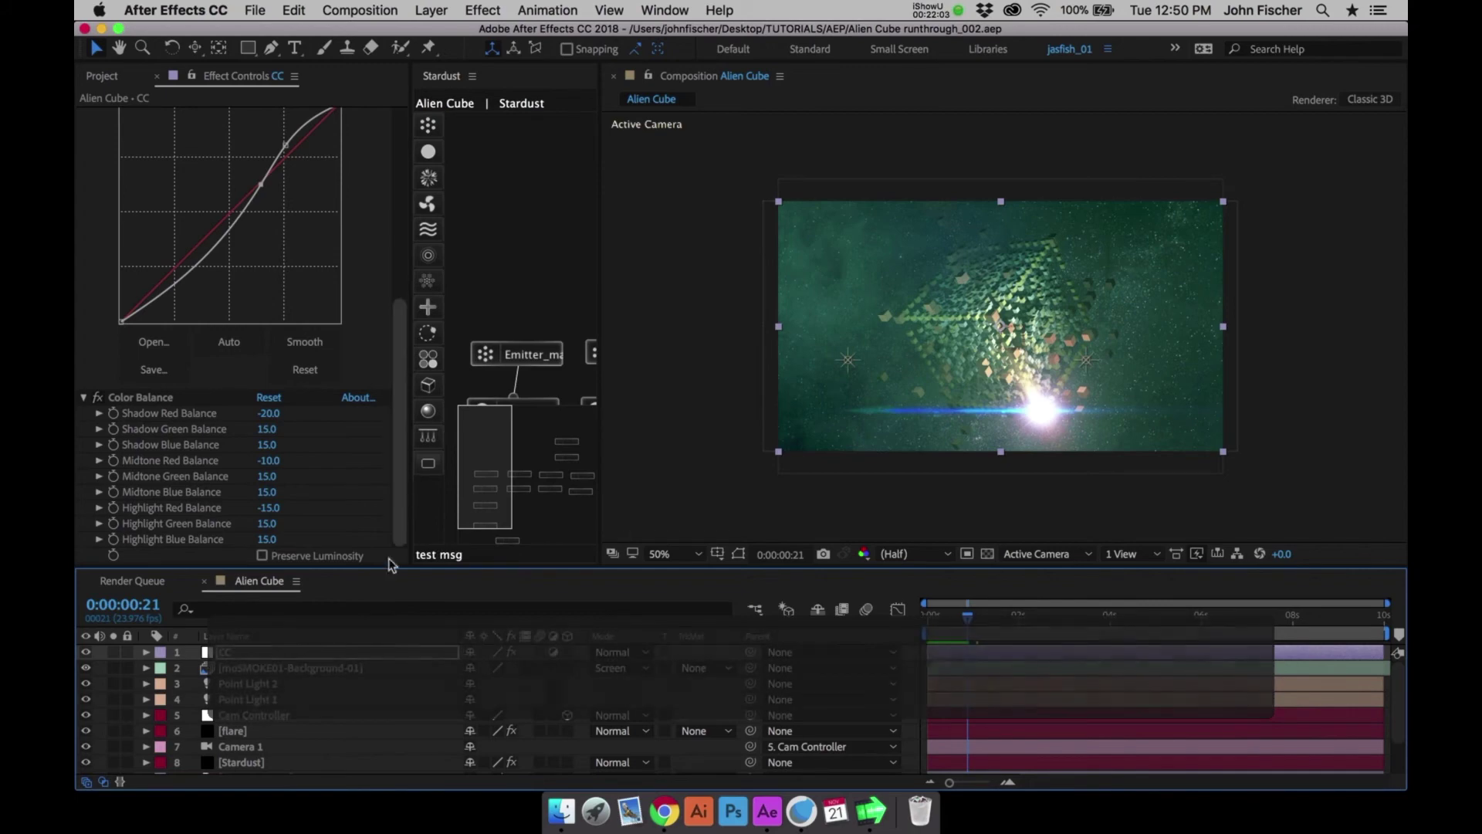
Solo the Stardust layer and add the Corners 02 preset from the General Replica presets to its existing setup
click(268, 764)
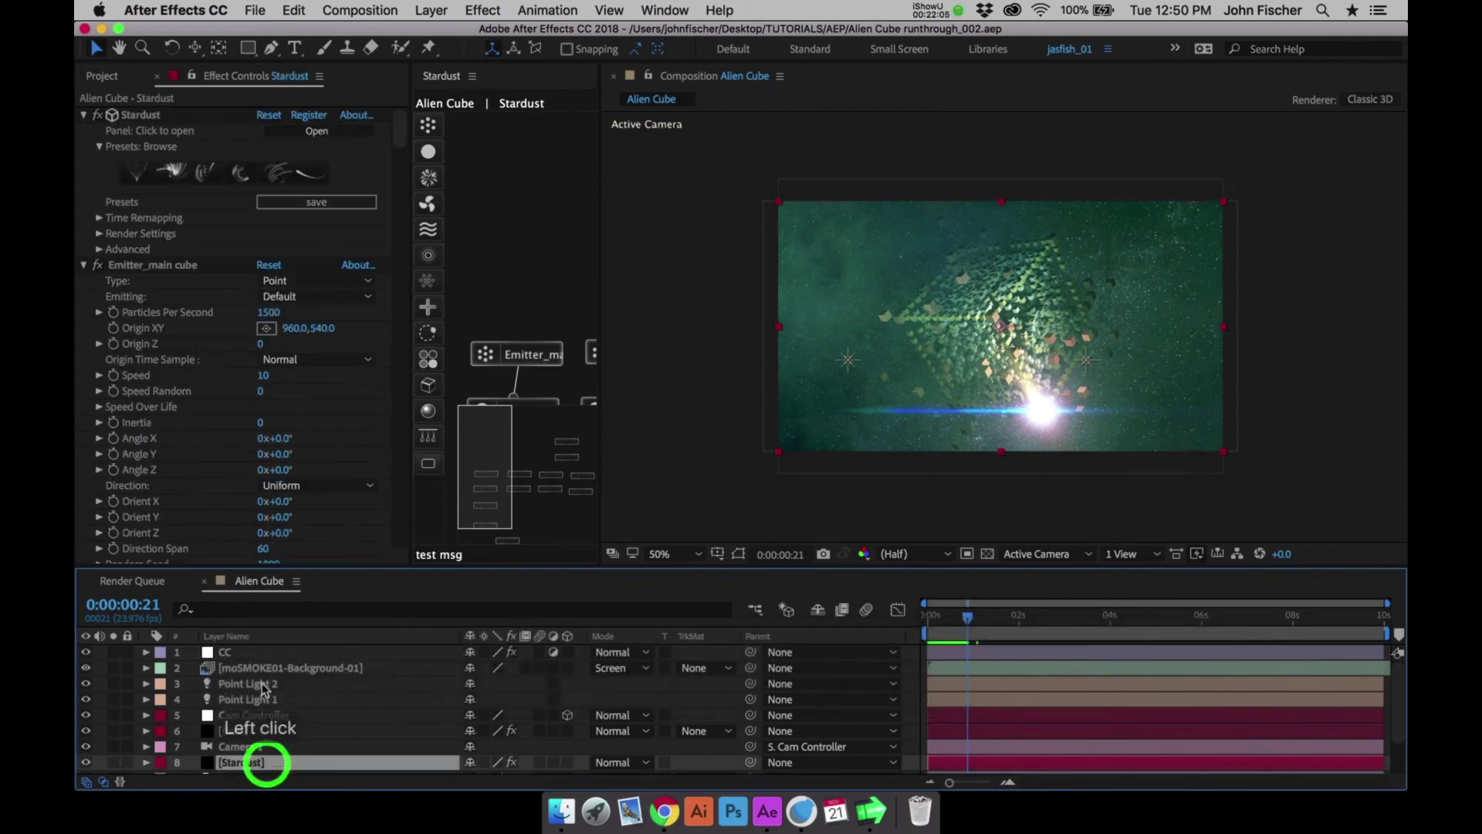
click(114, 763)
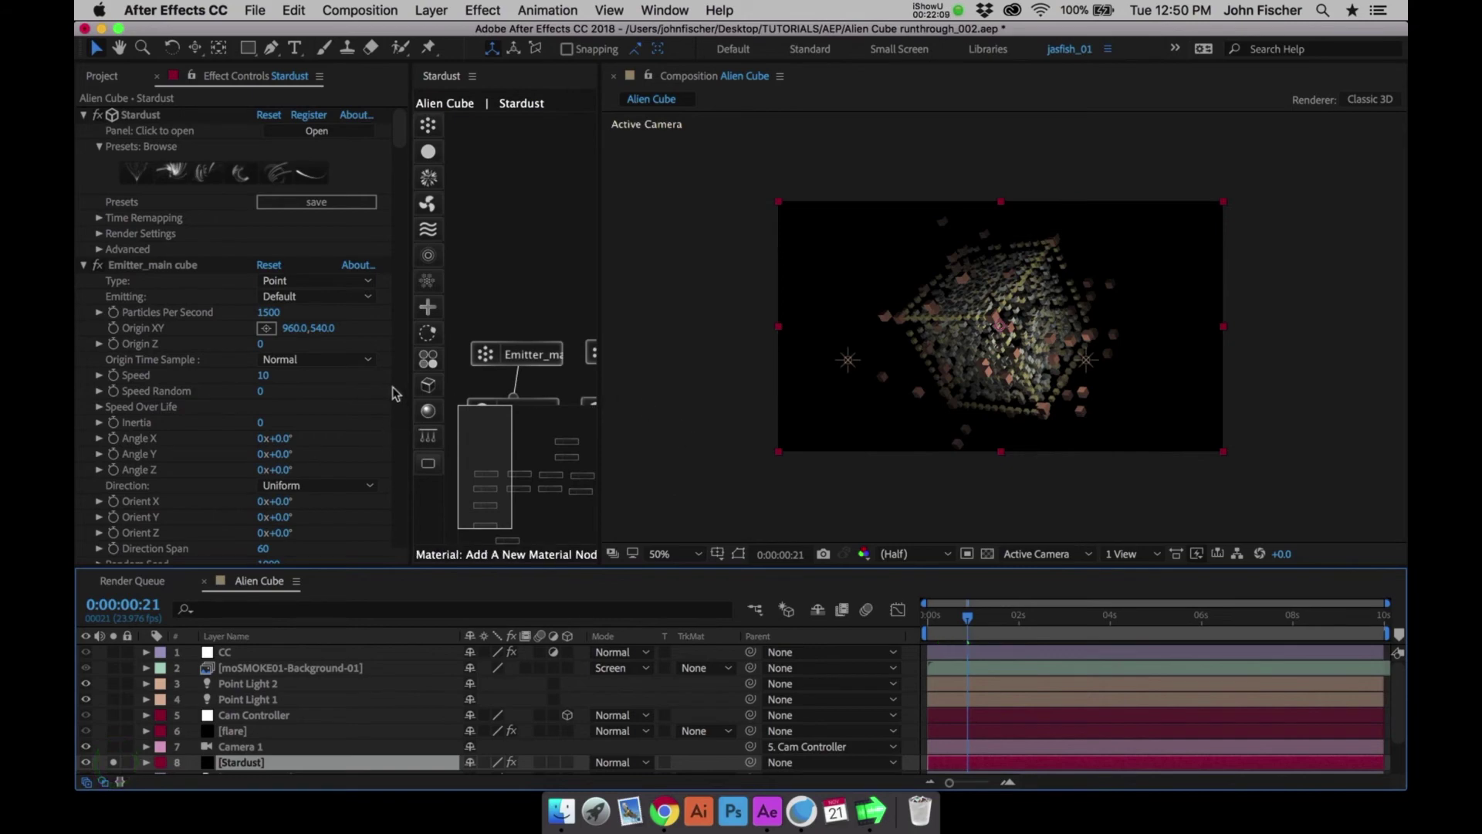
click(186, 170)
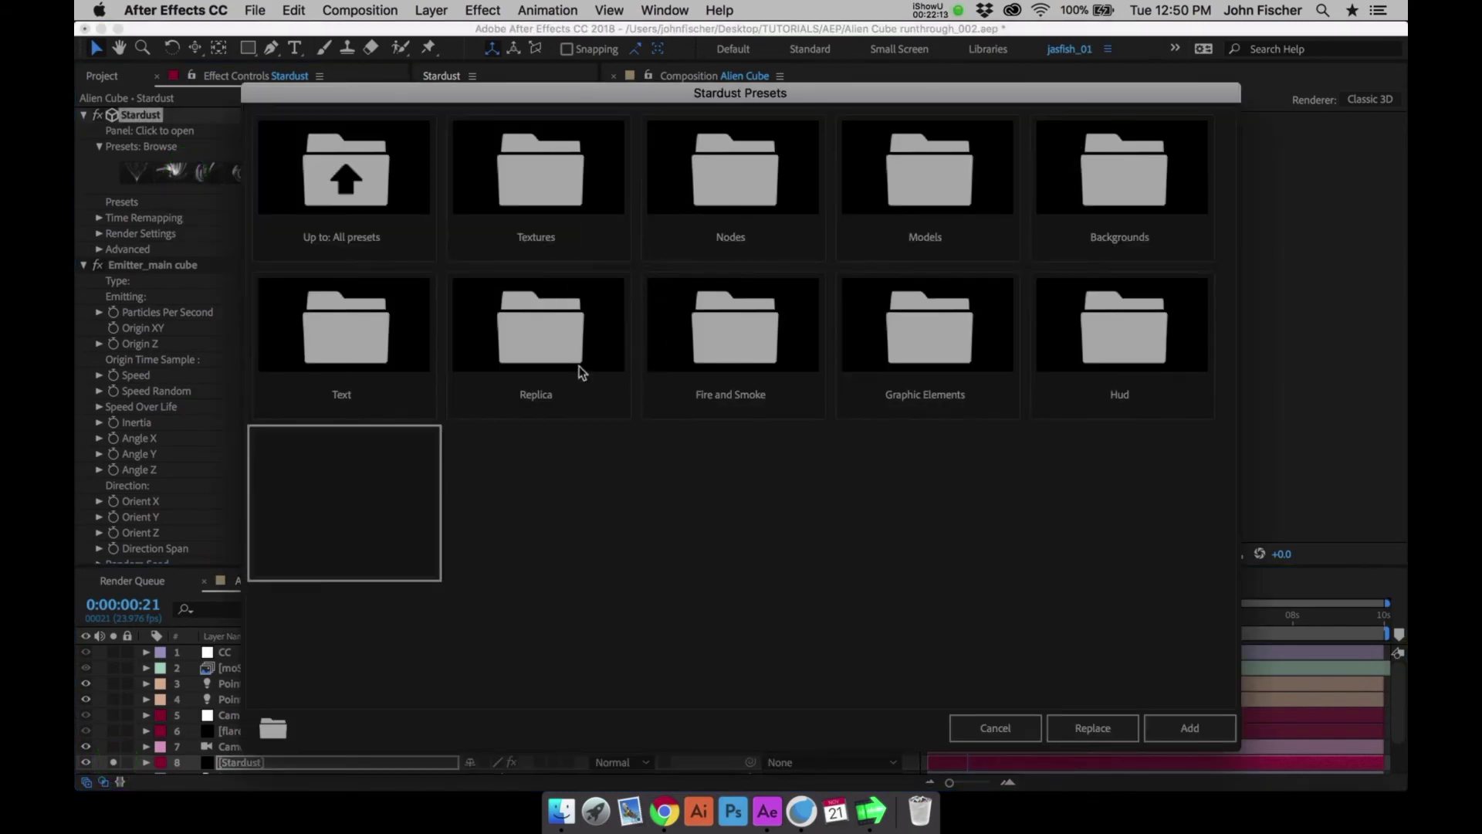
click(536, 342)
click(1134, 177)
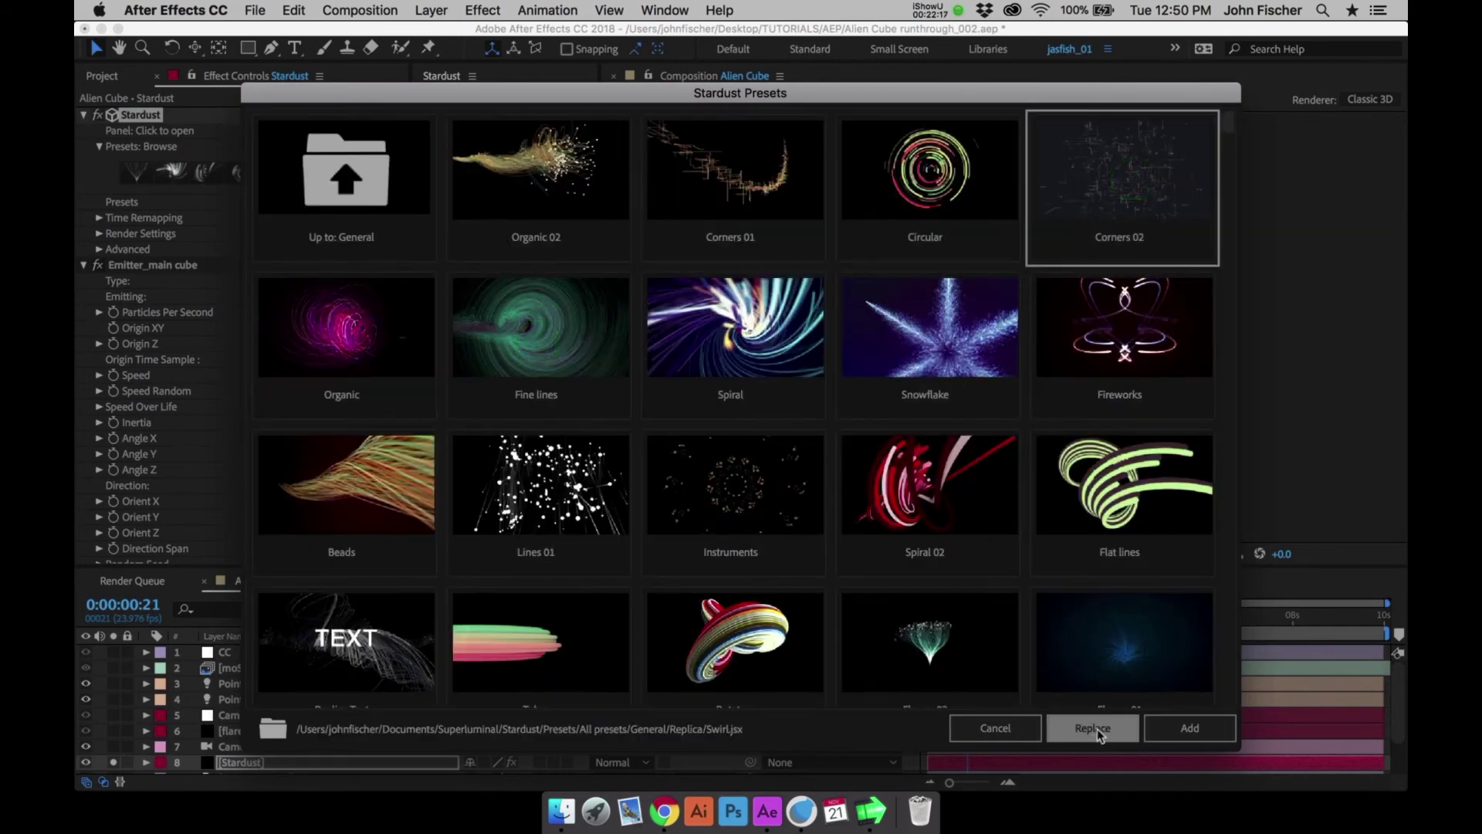
click(1193, 728)
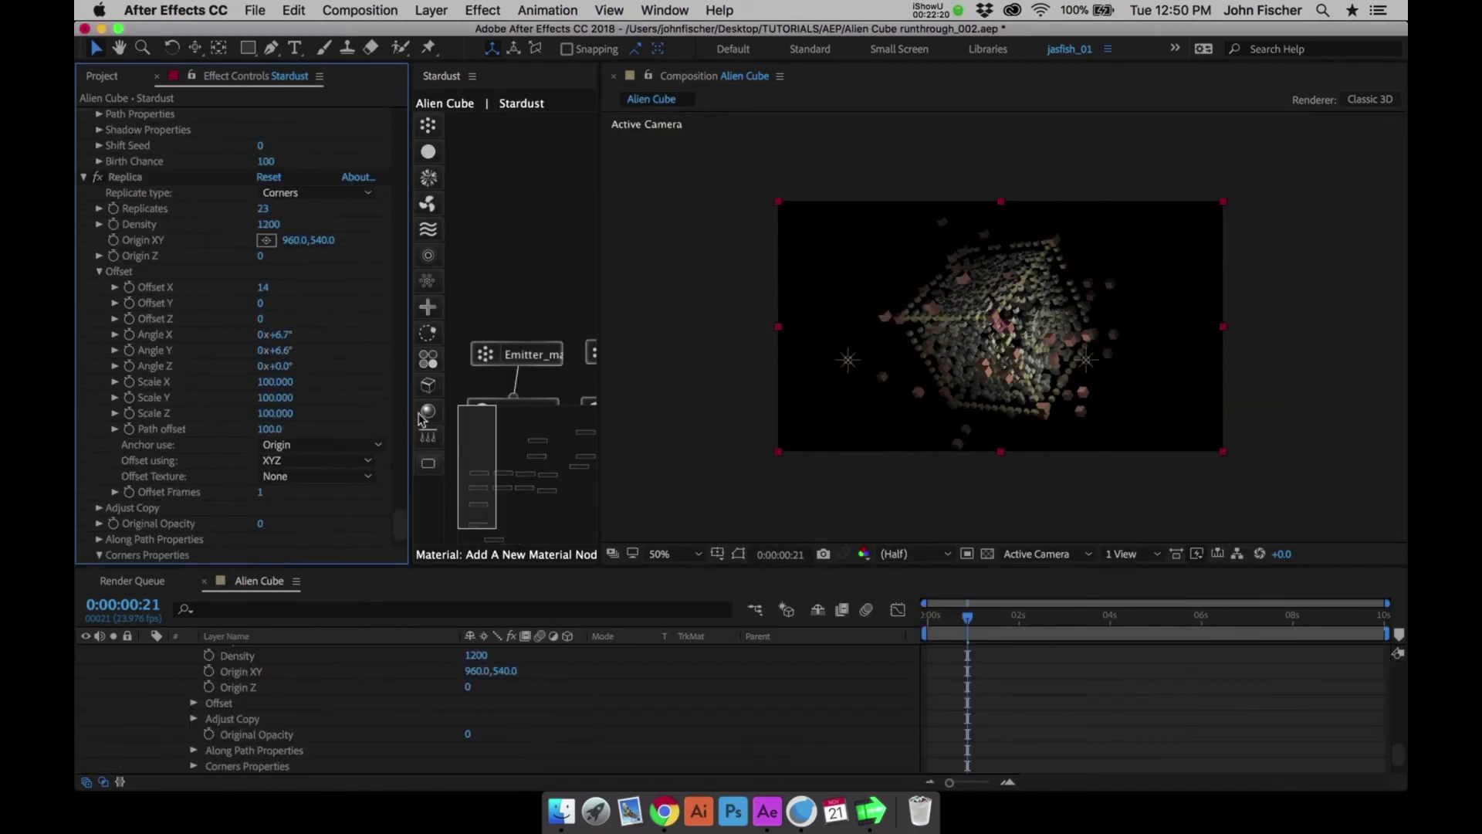
Rename the Emitter node of the added Corners 02 preset to Emitter_lines
drag(502, 420, 599, 431)
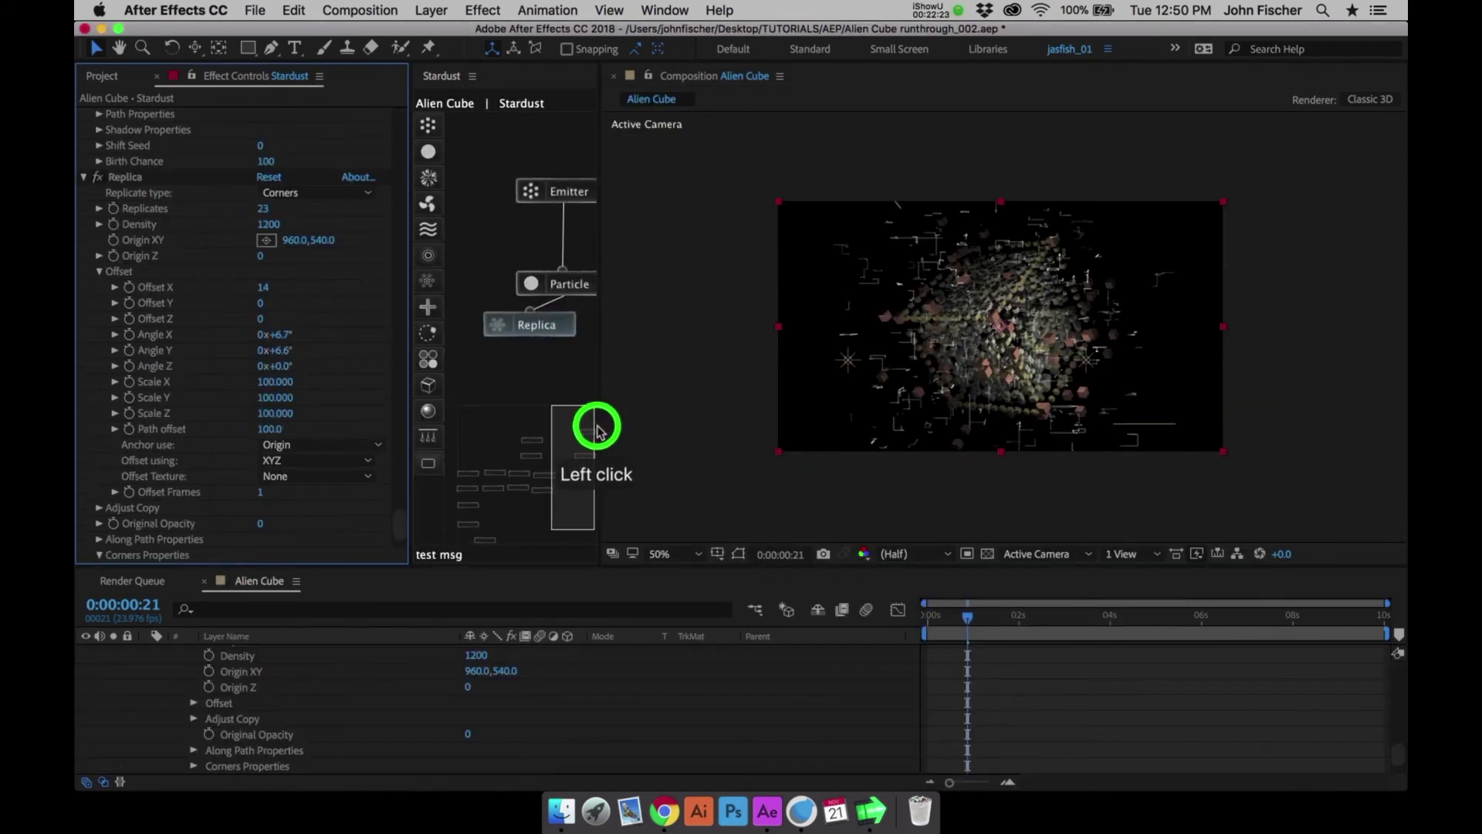
click(540, 200)
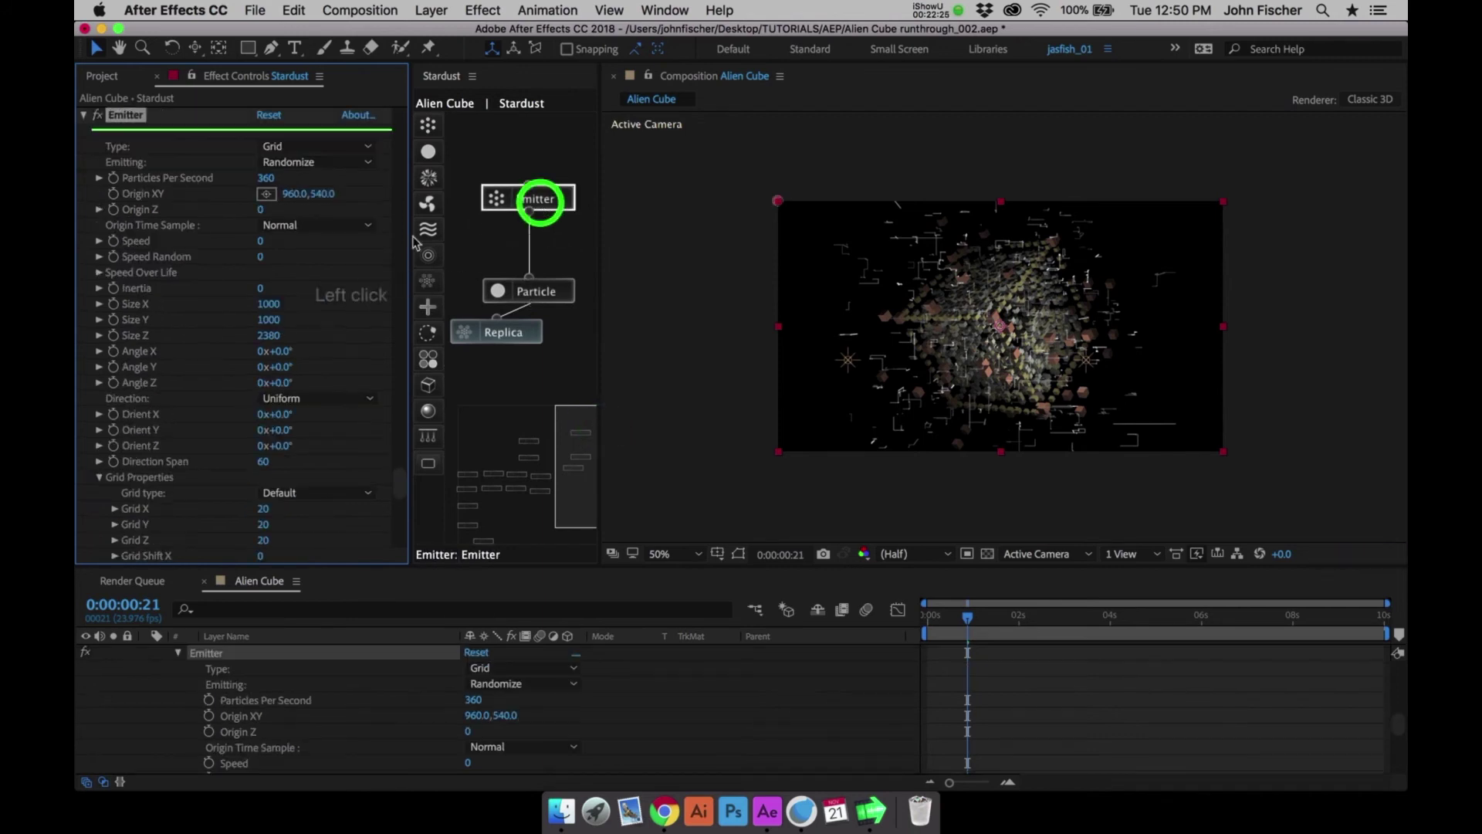
scroll(405, 250, down, 1)
click(397, 466)
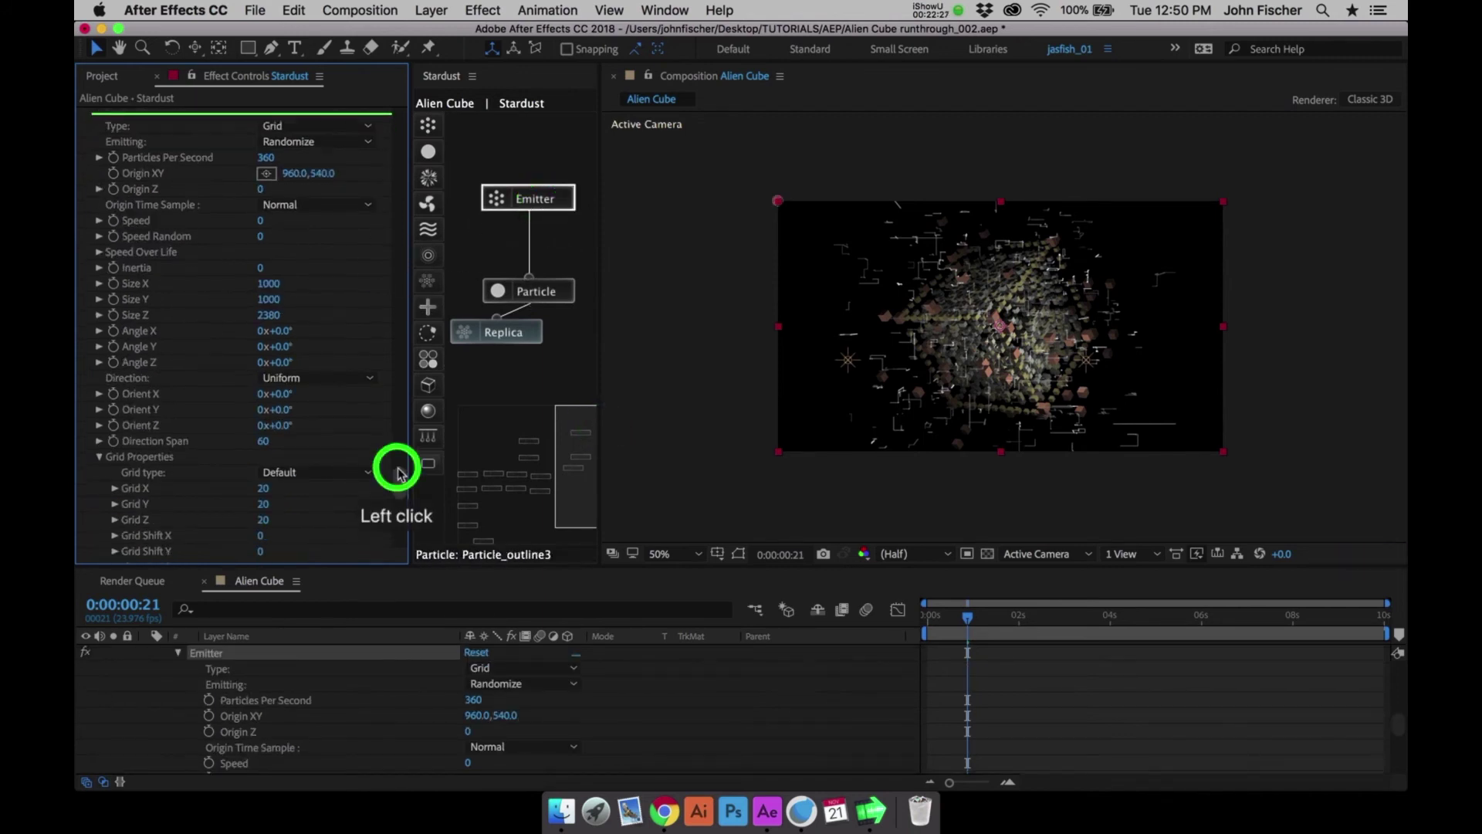
click(124, 232)
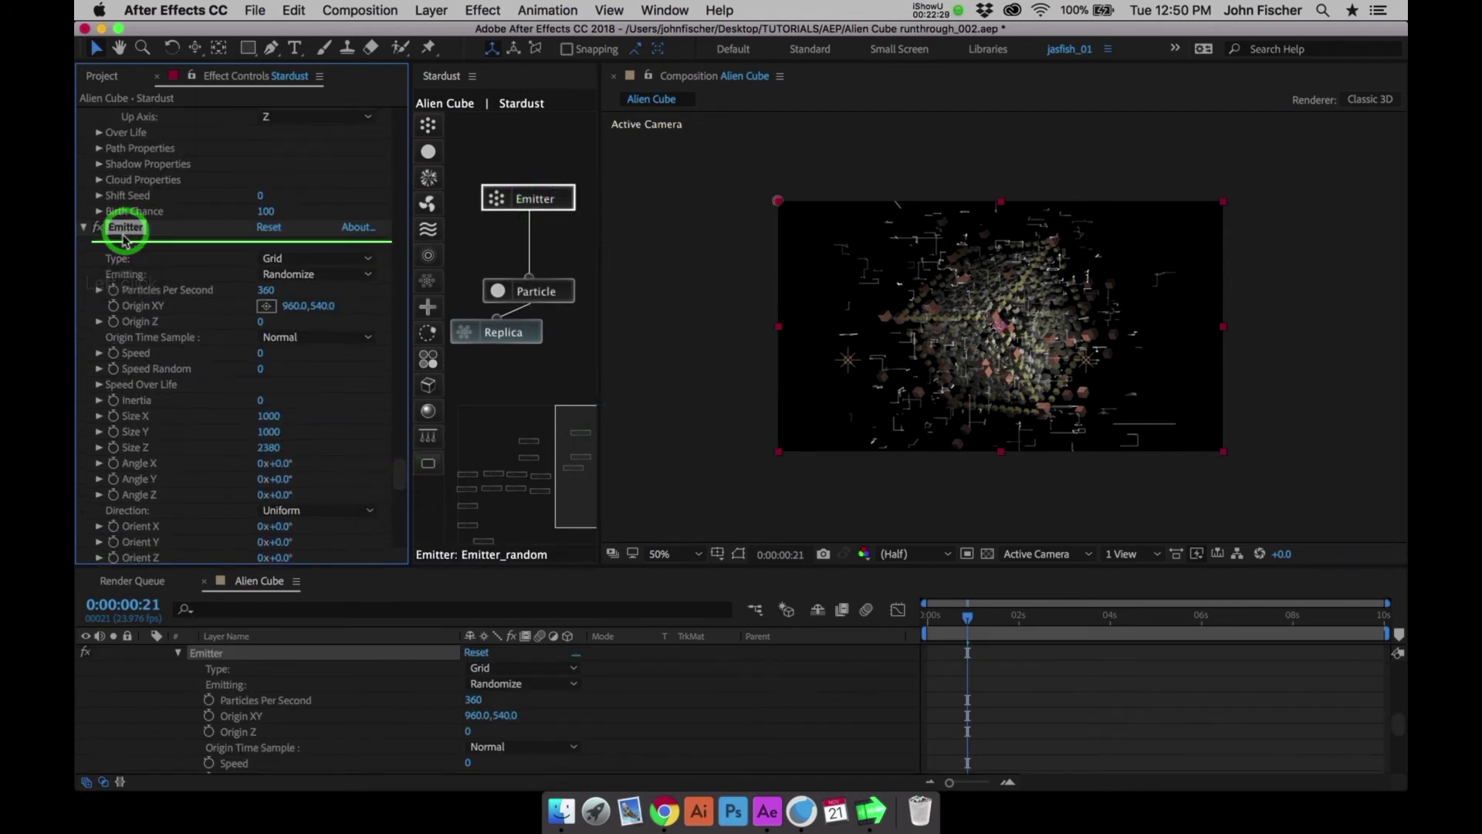
key(Return)
key(Down)
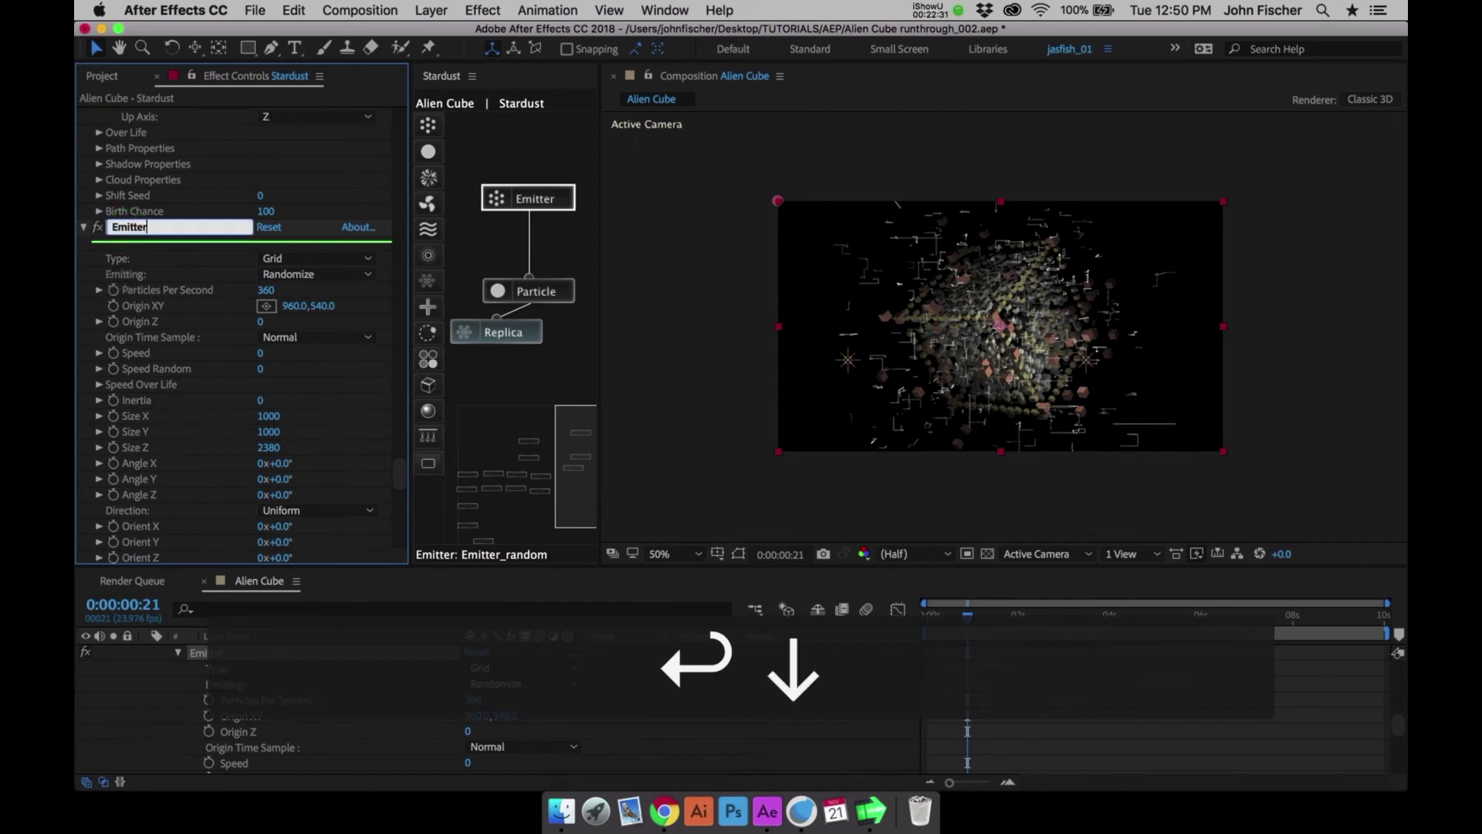
text(_lines)
key(Return)
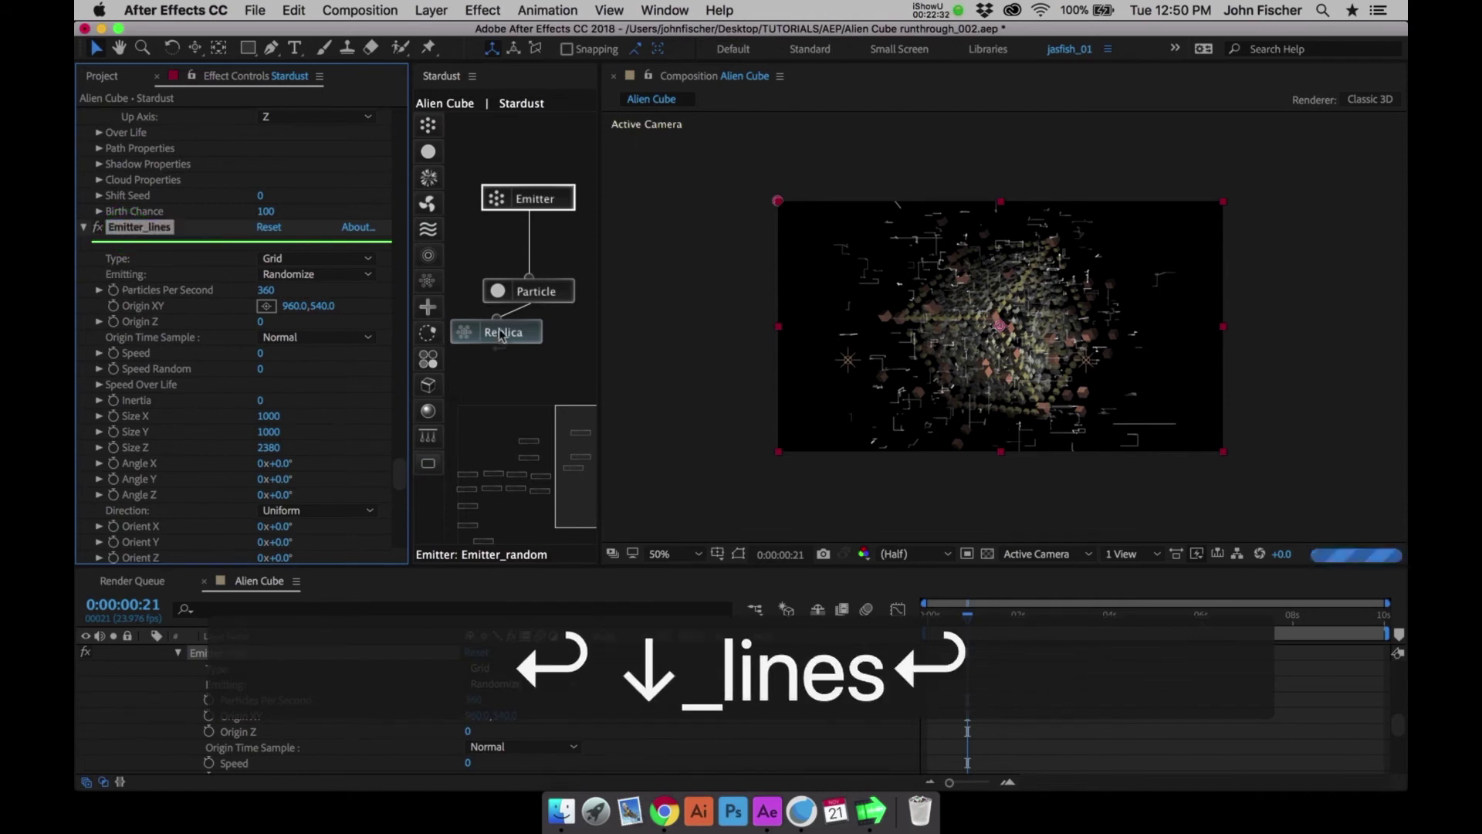
Move the preset's Particle node closer beneath its emitter and rename it Particle_lines
drag(535, 296, 531, 274)
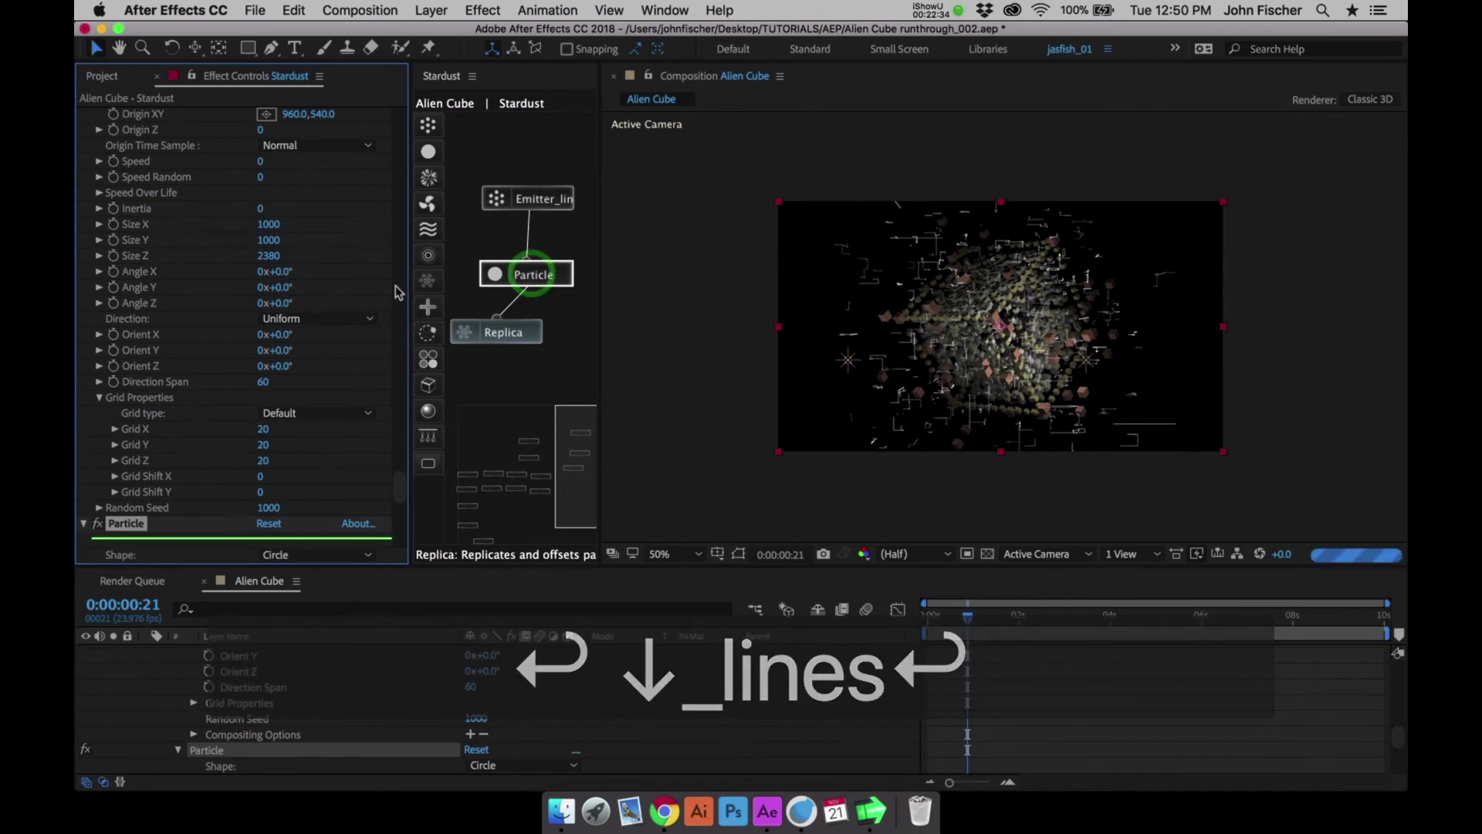
key(Return)
key(Down)
text(_lines)
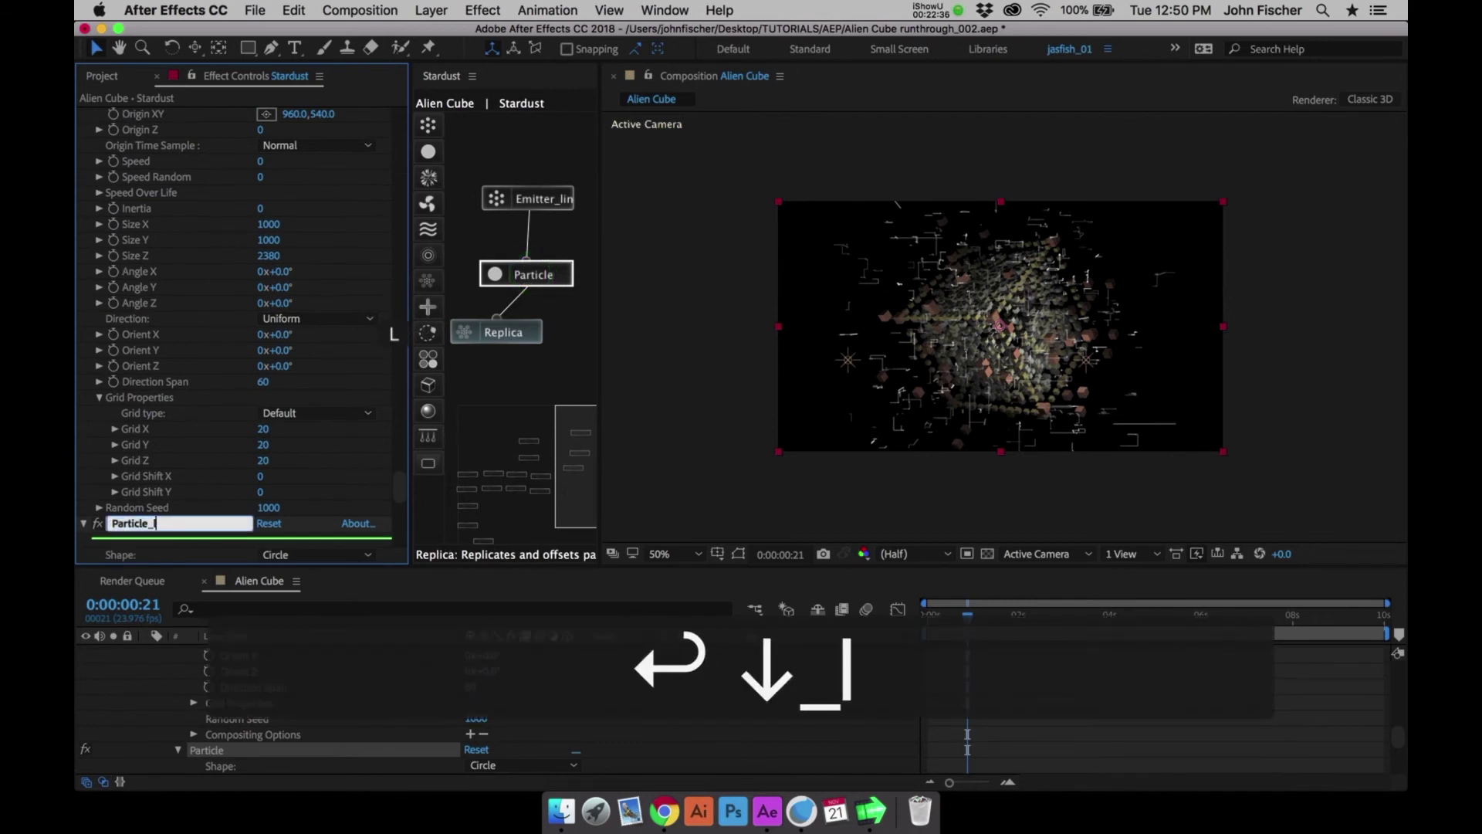
key(Return)
Align the preset's Replica node beneath the particle node and rename it Replica_lines
drag(525, 345, 545, 331)
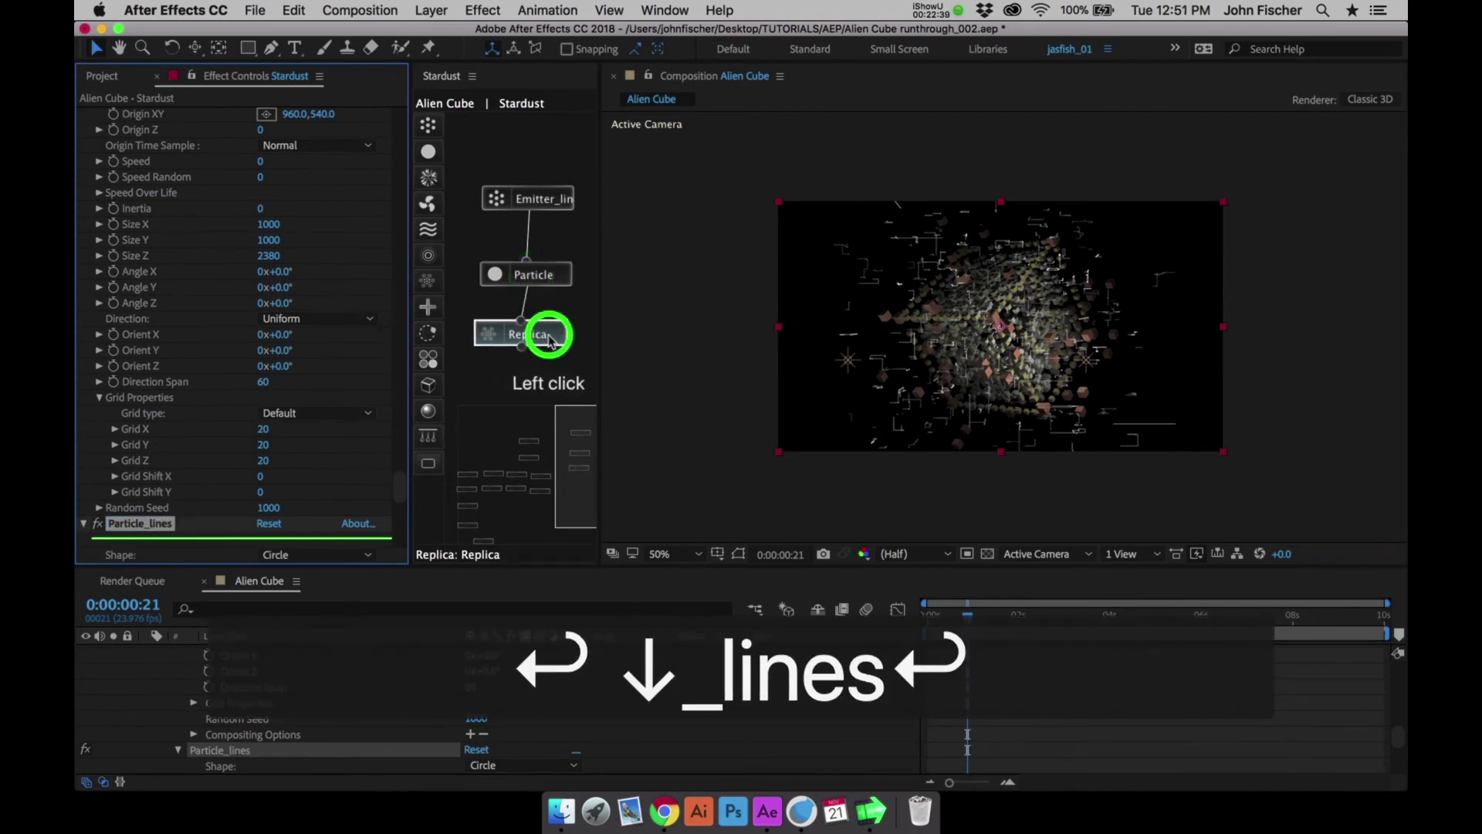
key(Return)
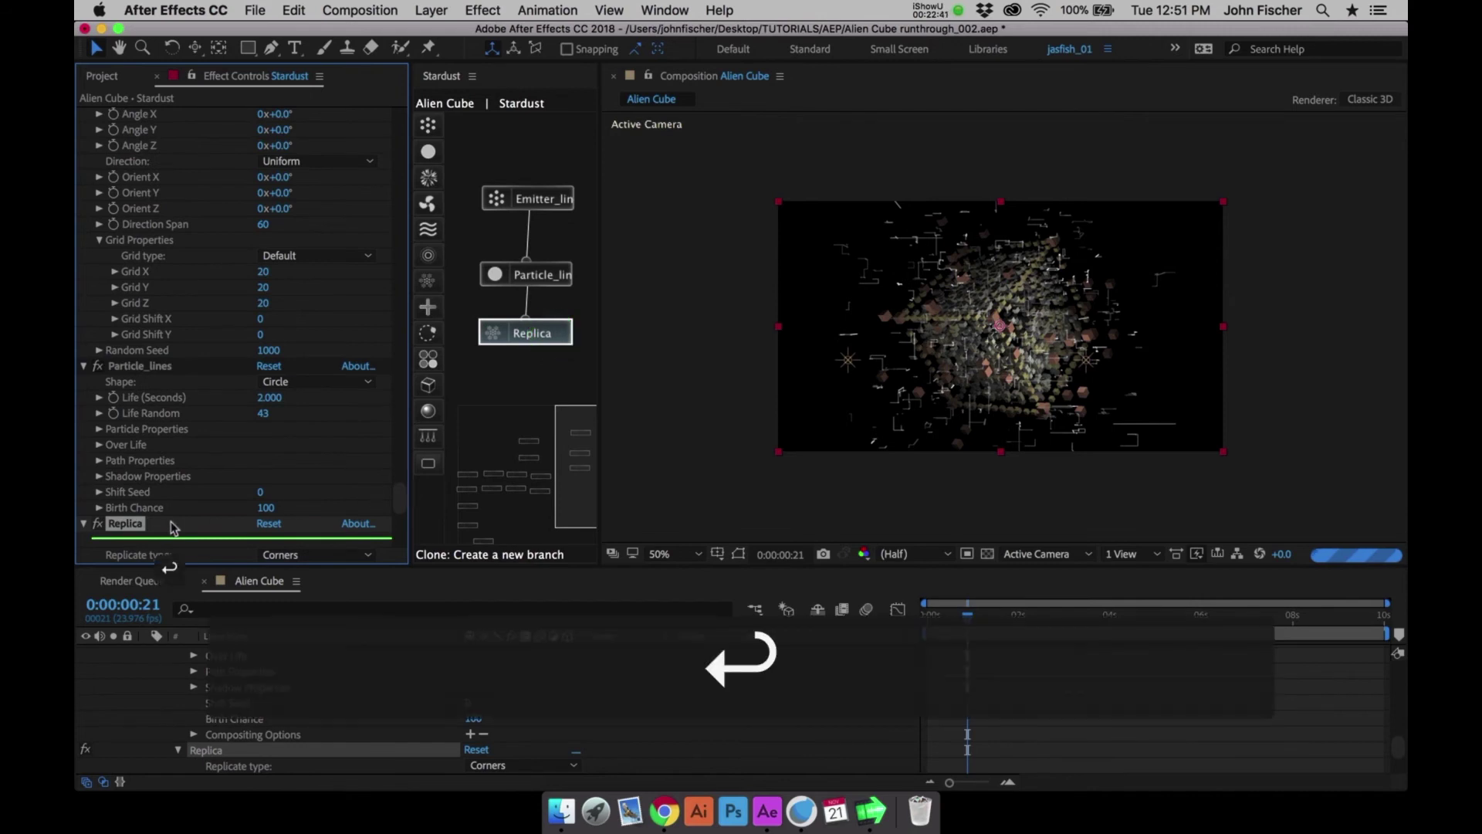
key(Down)
text(_lines)
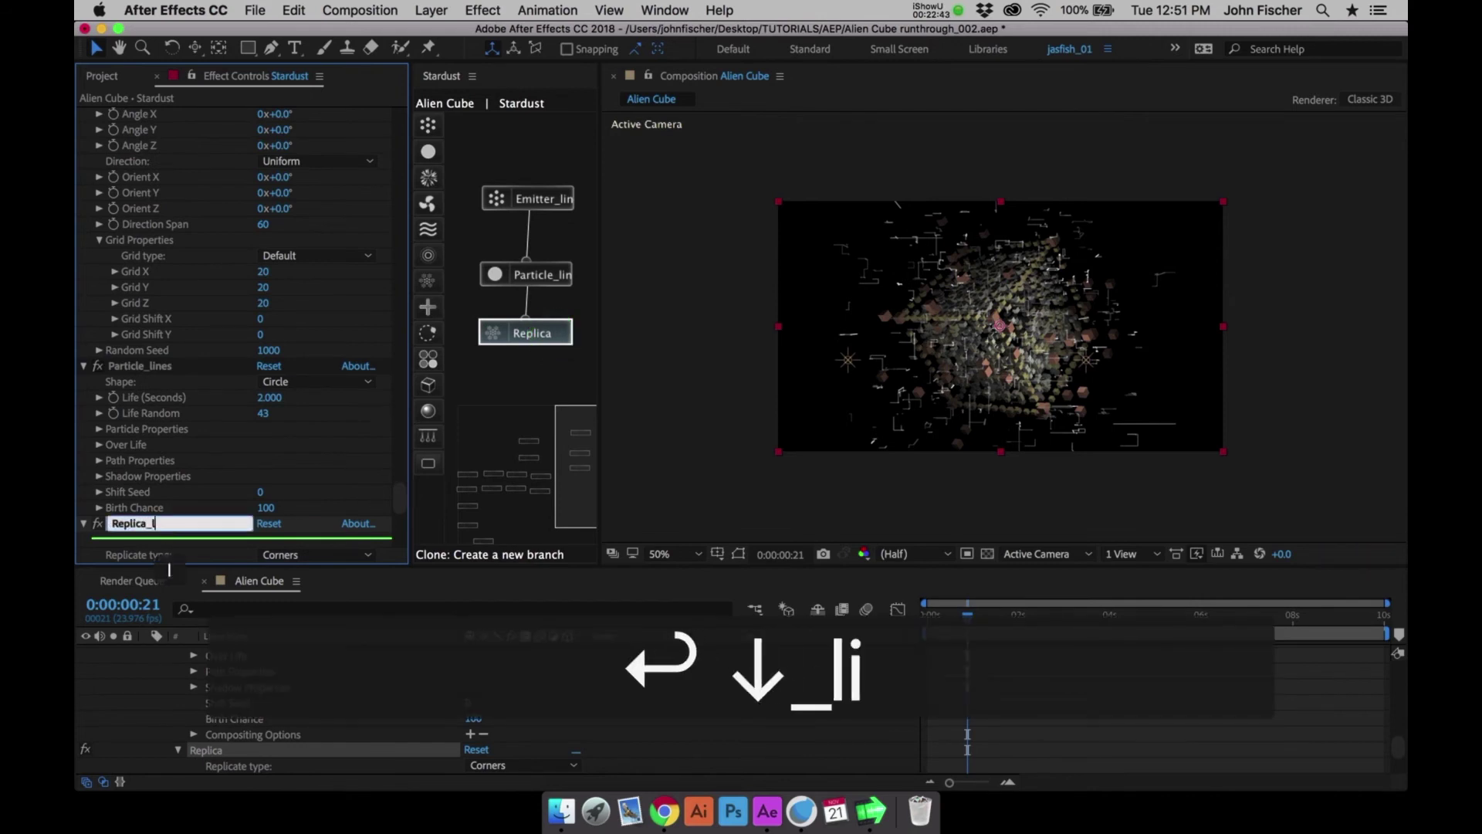
key(Return)
Maximize the Stardust node view and move the Emitter_type and Particle_type pair away from the random emitter branch, closer to the outline emitters
click(540, 161)
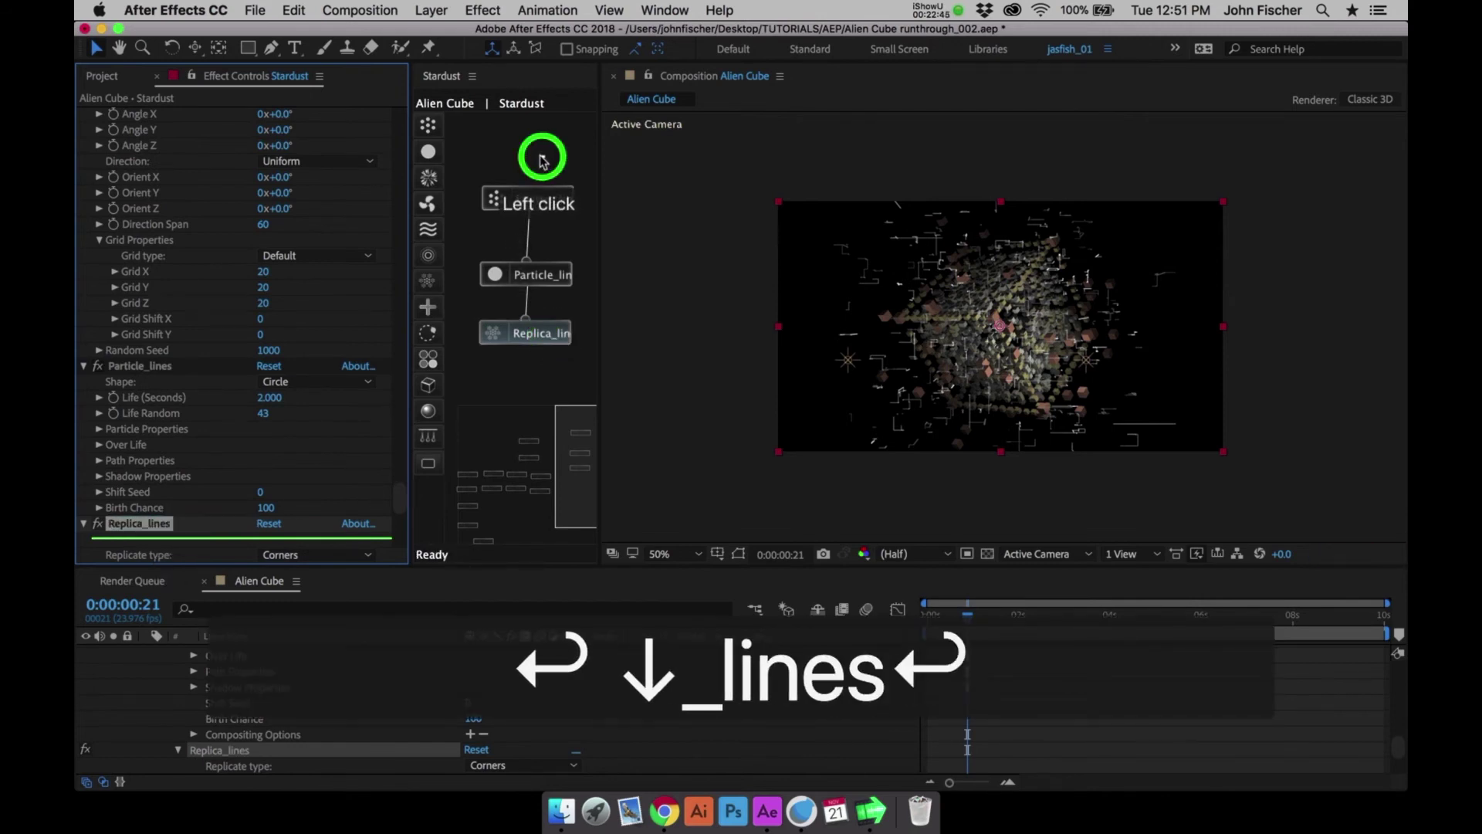
key(grave)
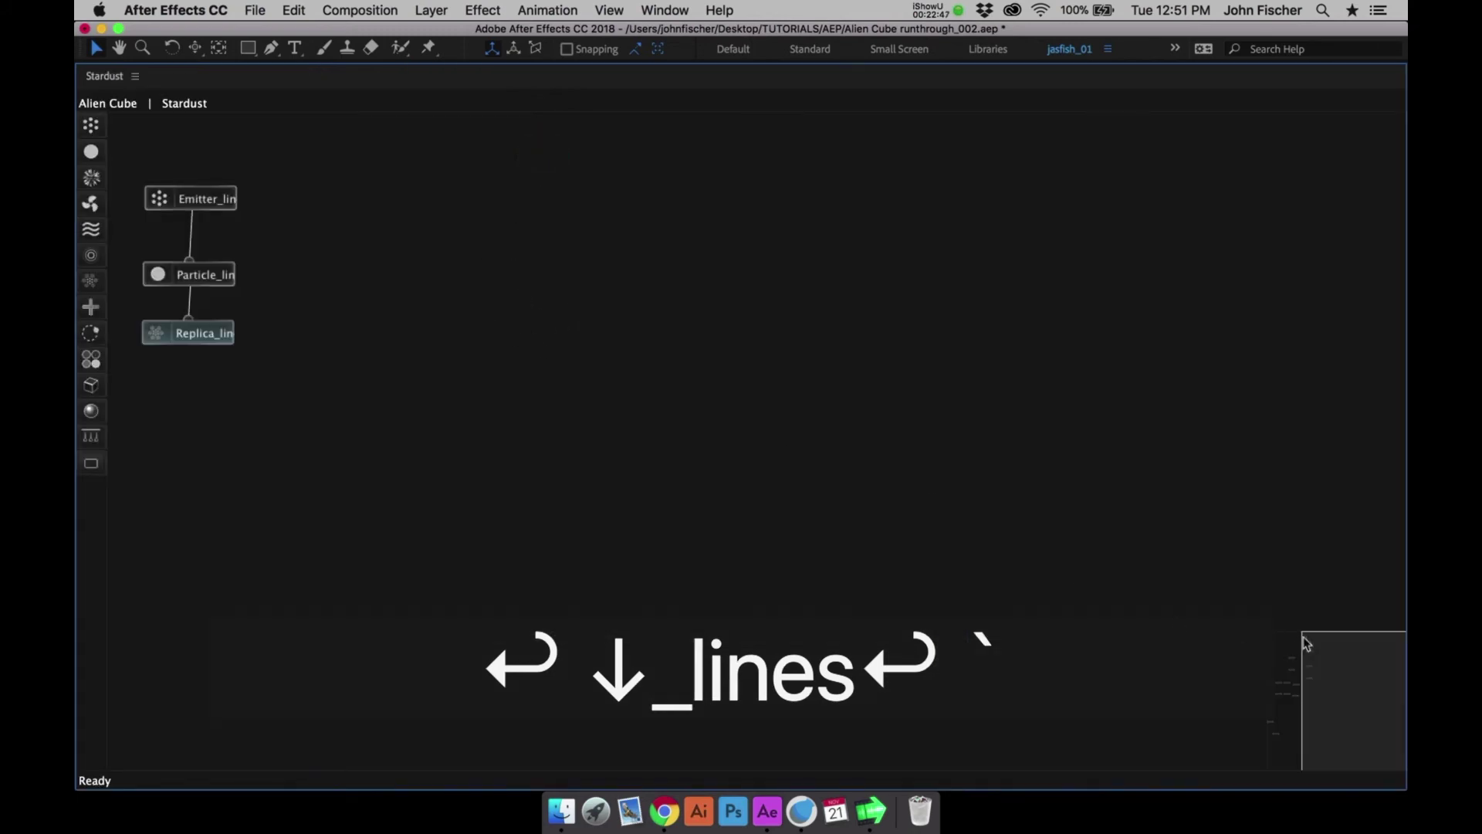
mouse_move(1344, 642)
mouse_down()
mouse_move(1297, 626)
mouse_move(1327, 649)
mouse_up()
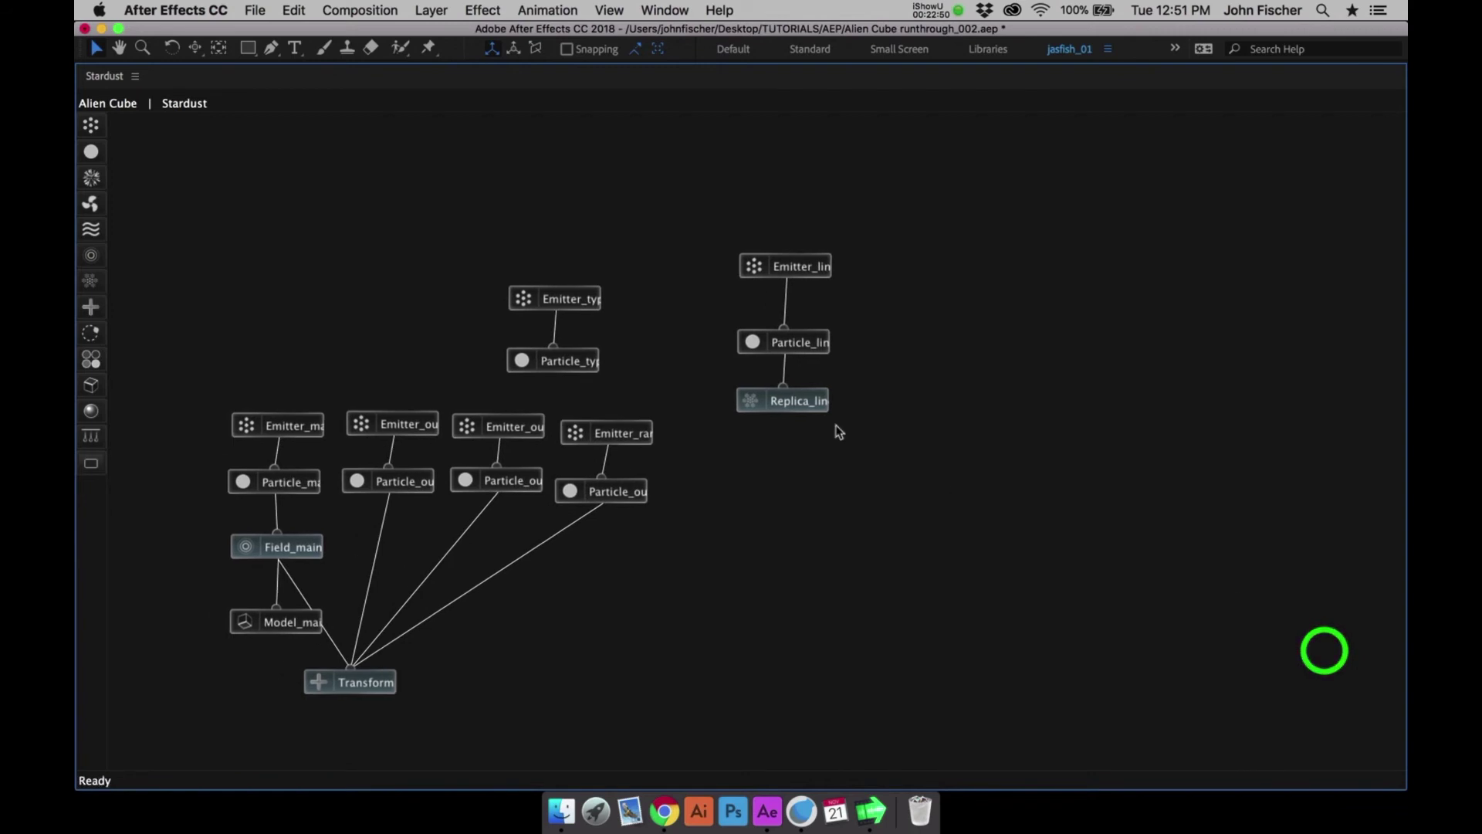
drag(800, 403, 804, 425)
click(580, 363)
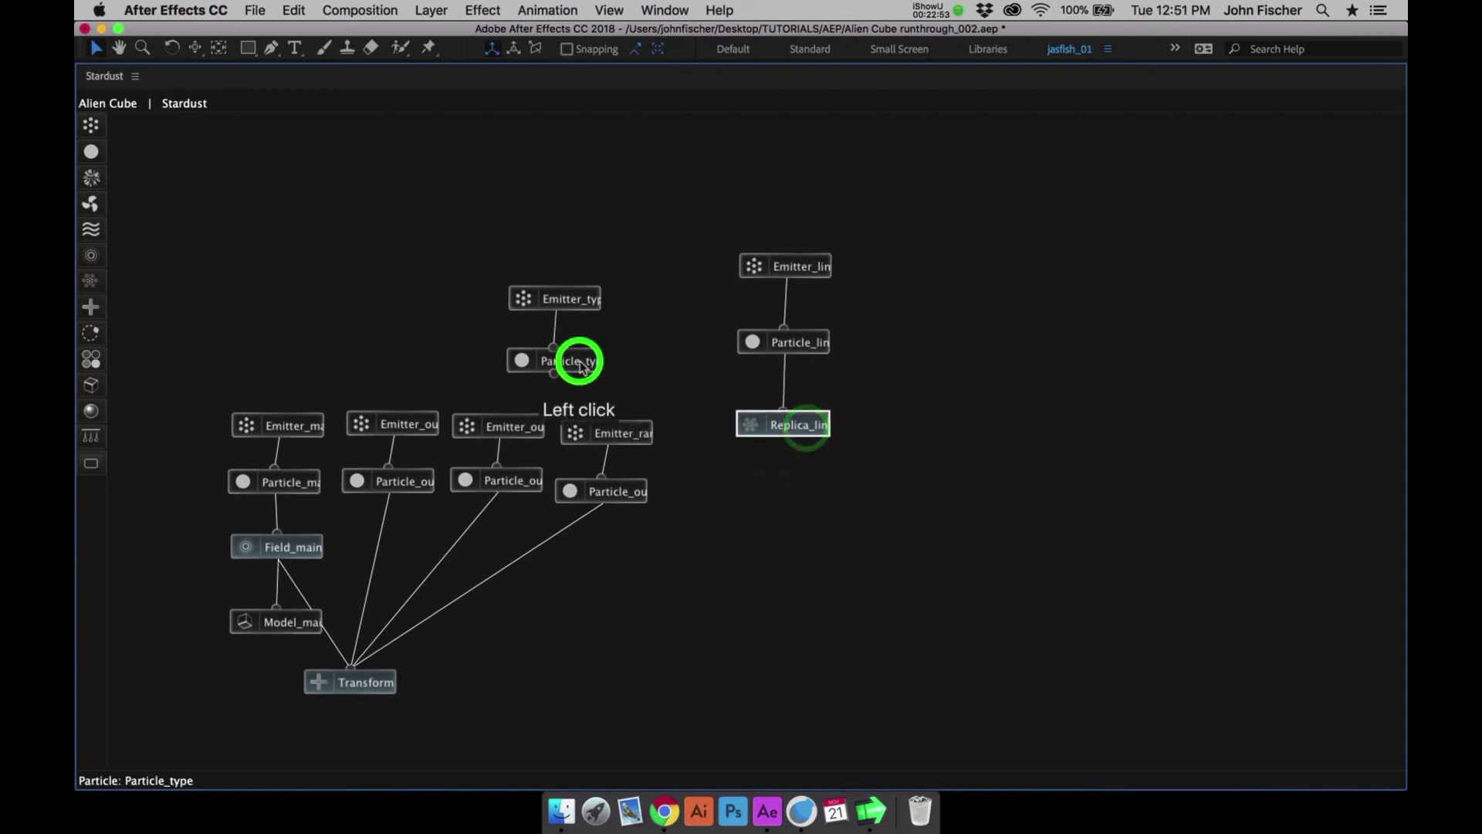
drag(581, 363, 489, 377)
drag(563, 300, 480, 334)
Place the Emitter_lines, Particle_lines and Replica_lines nodes below the random emitter branch and connect Replica_lines to the Transform node
drag(779, 262, 596, 537)
drag(768, 342, 596, 587)
drag(795, 425, 607, 638)
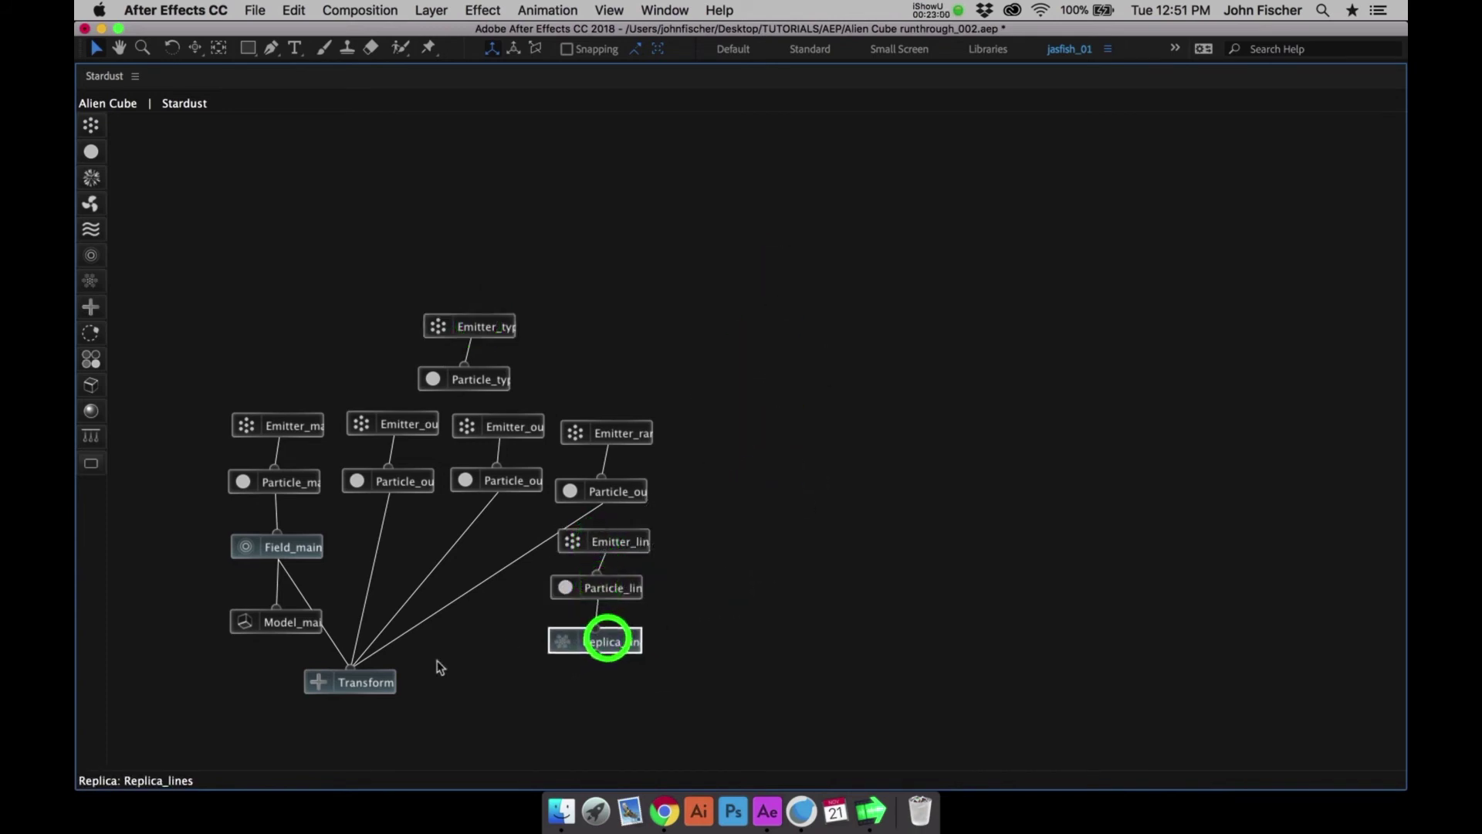
drag(350, 670, 610, 643)
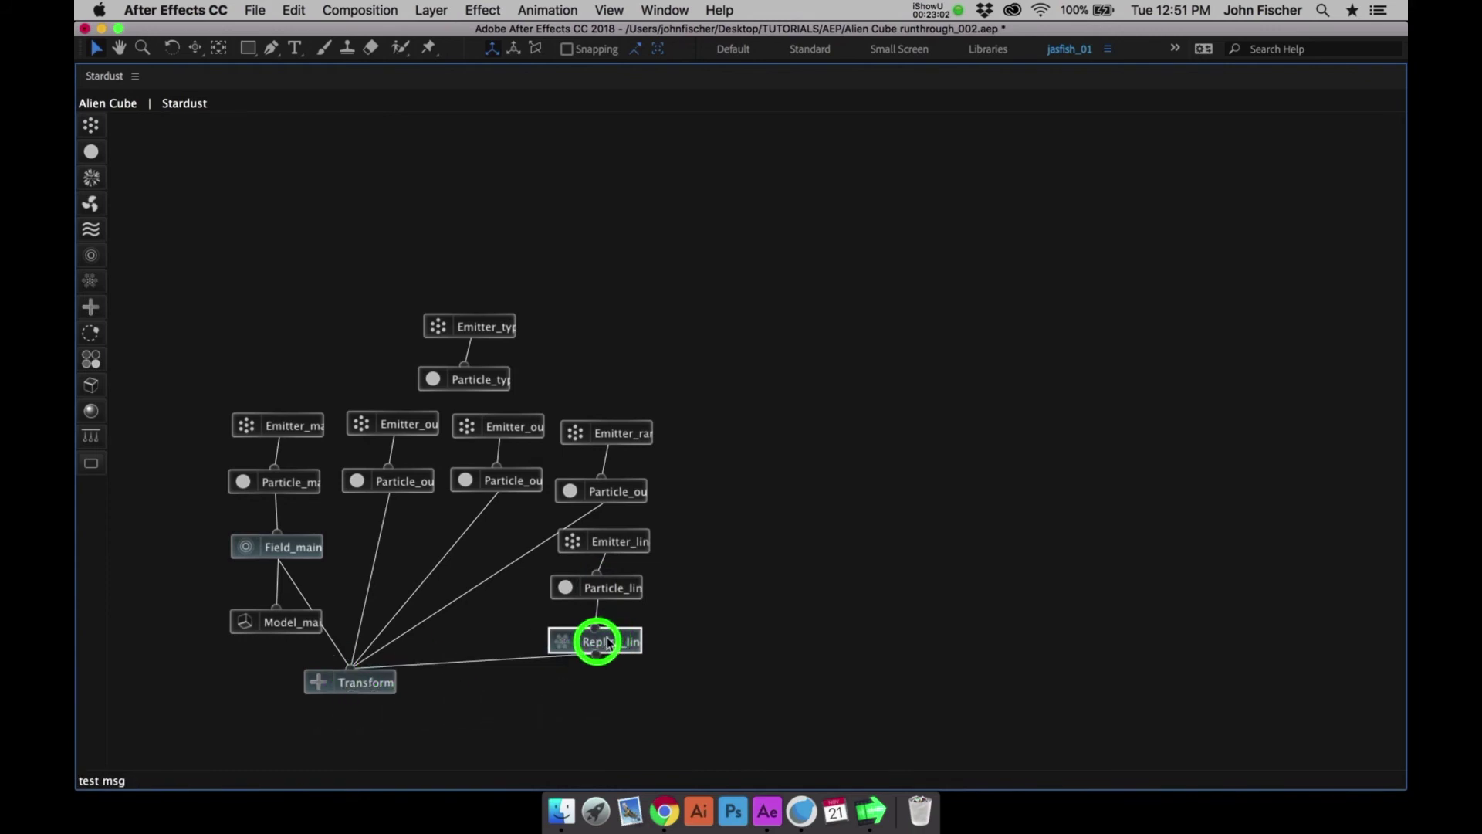
key(grave)
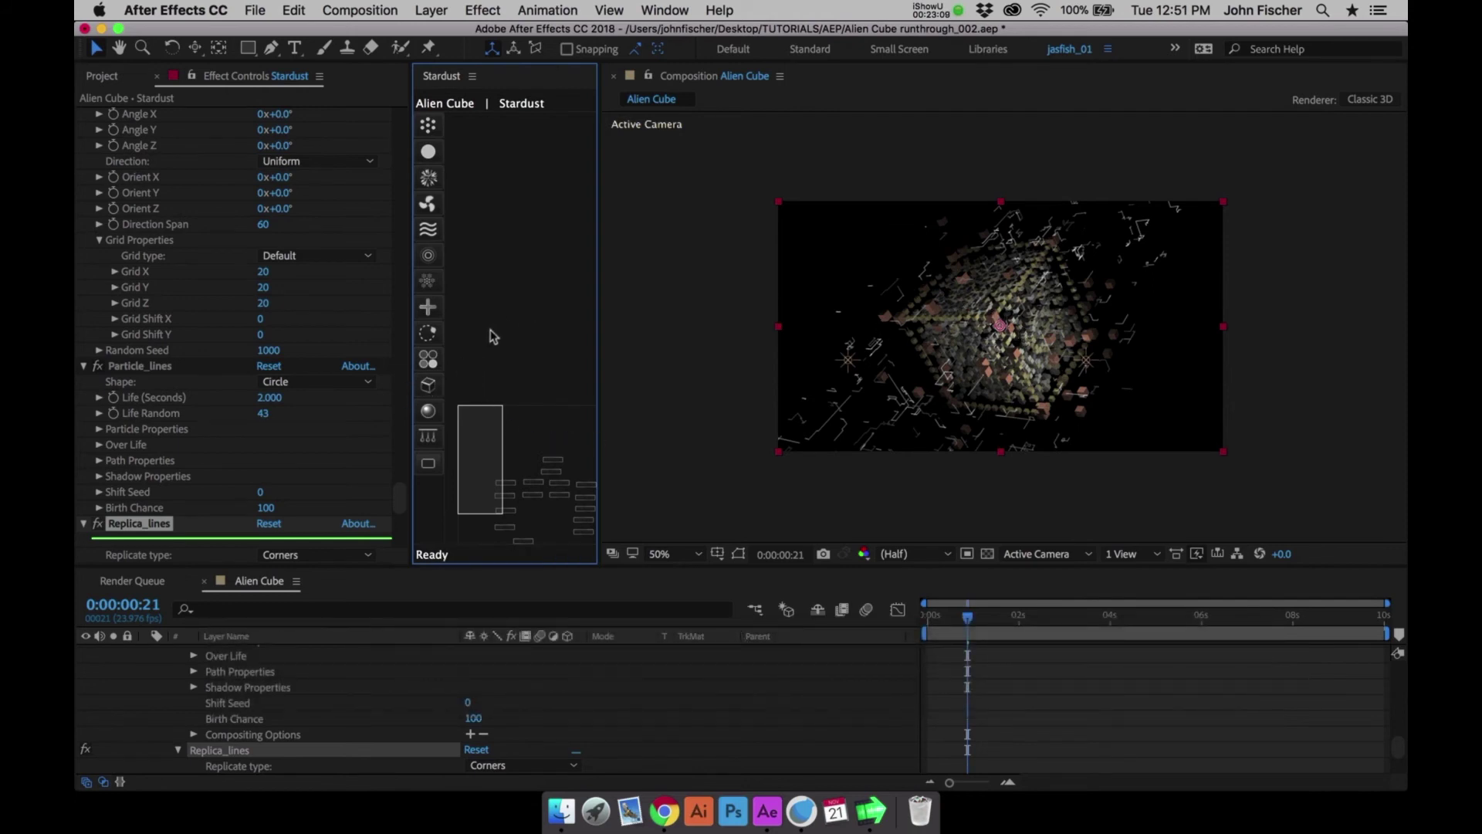
Set the Emitter_lines node's Size X, Size Y and Size Z all to 500
drag(497, 431, 615, 453)
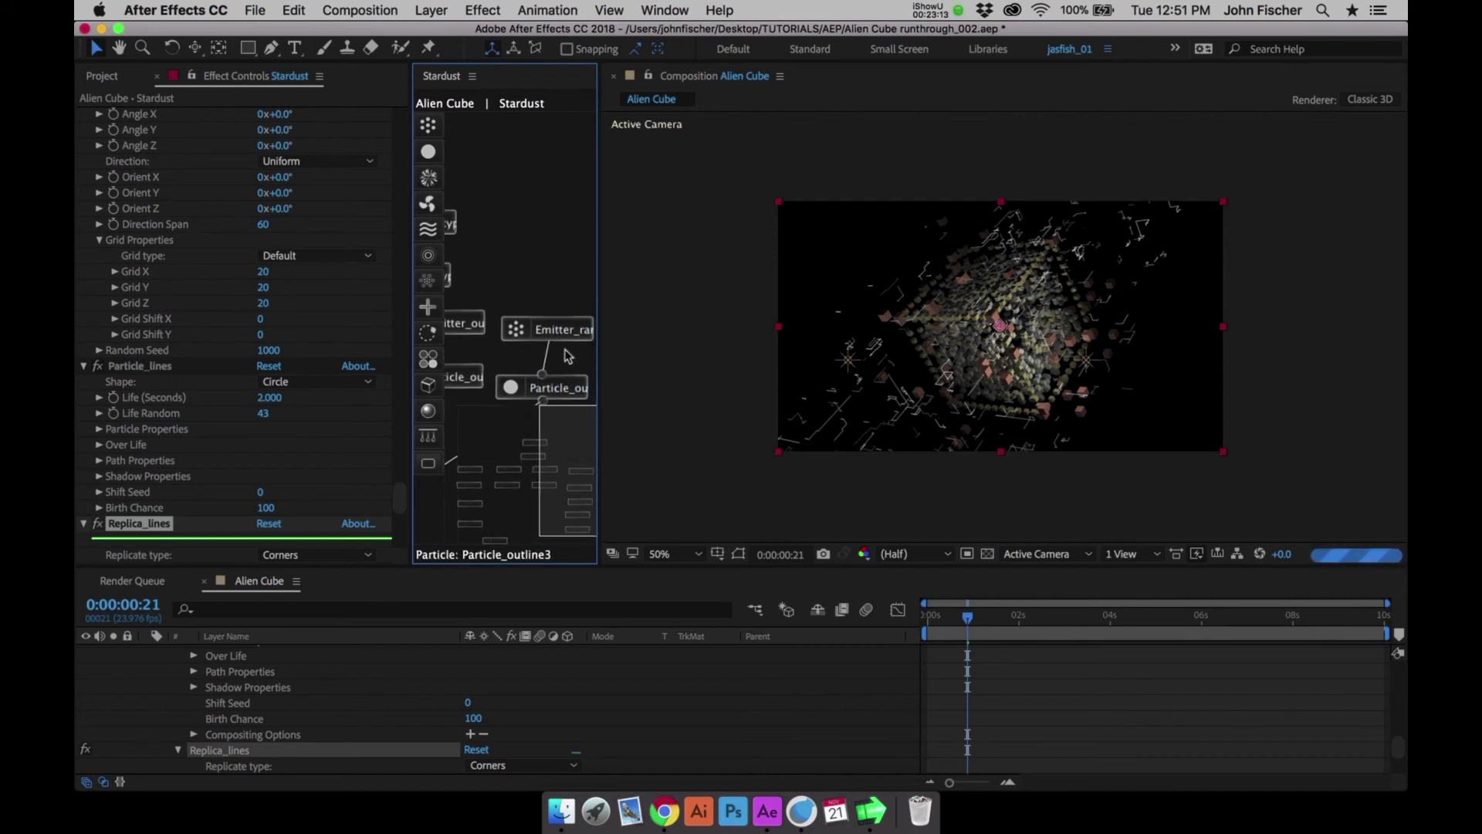
click(566, 344)
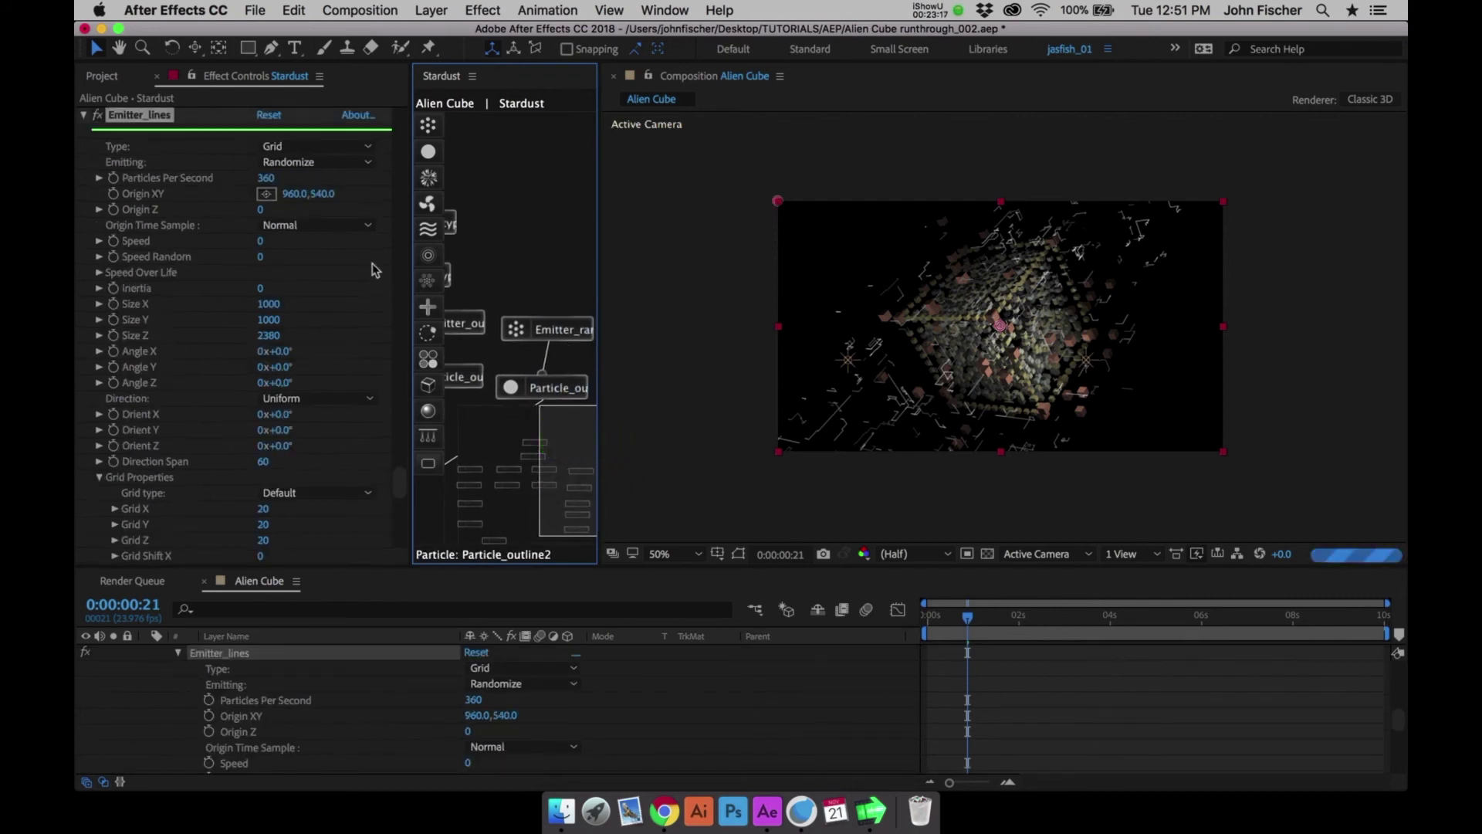
click(268, 304)
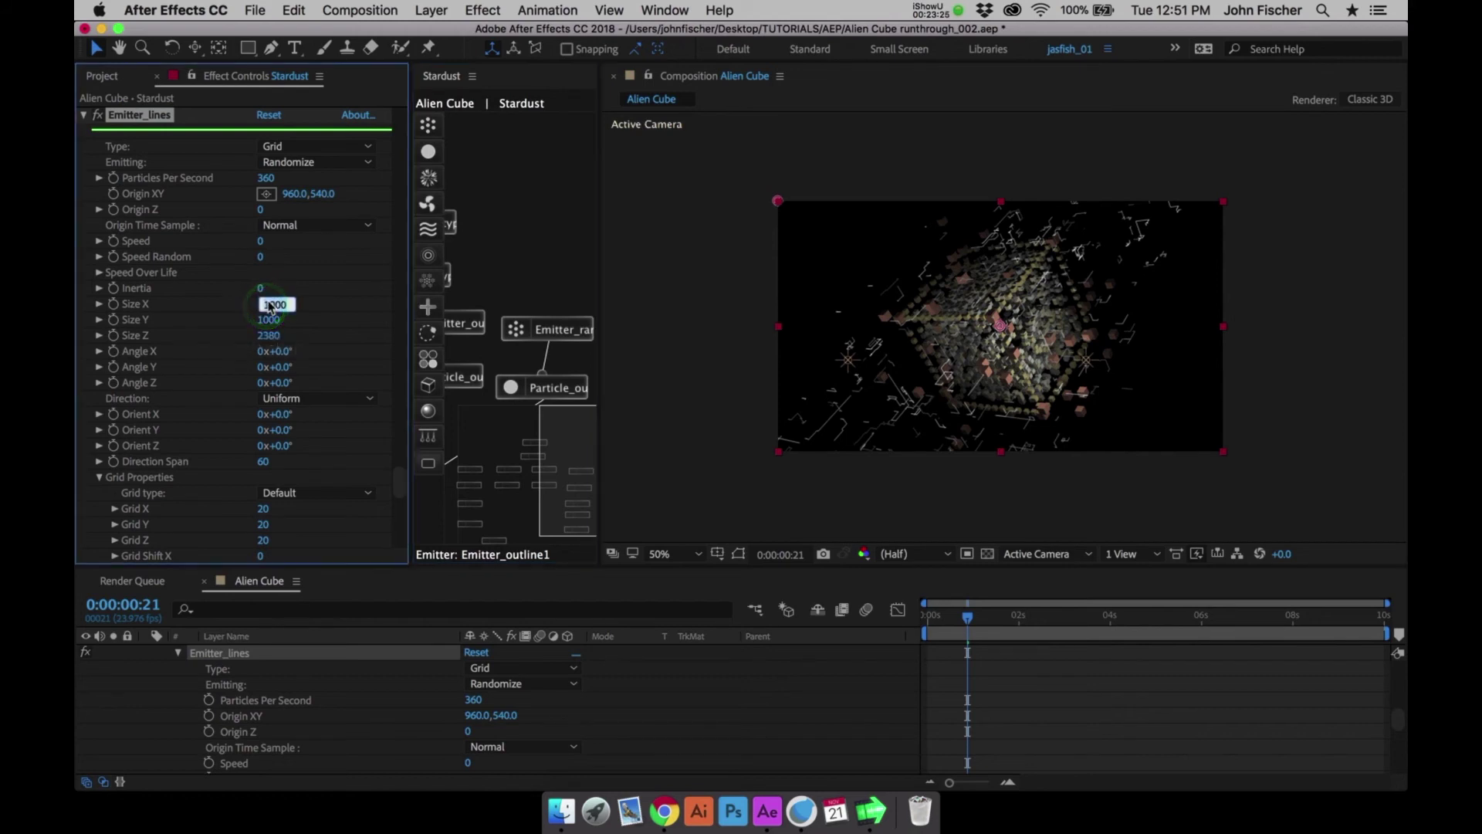
text(500)
key(Tab)
text(500)
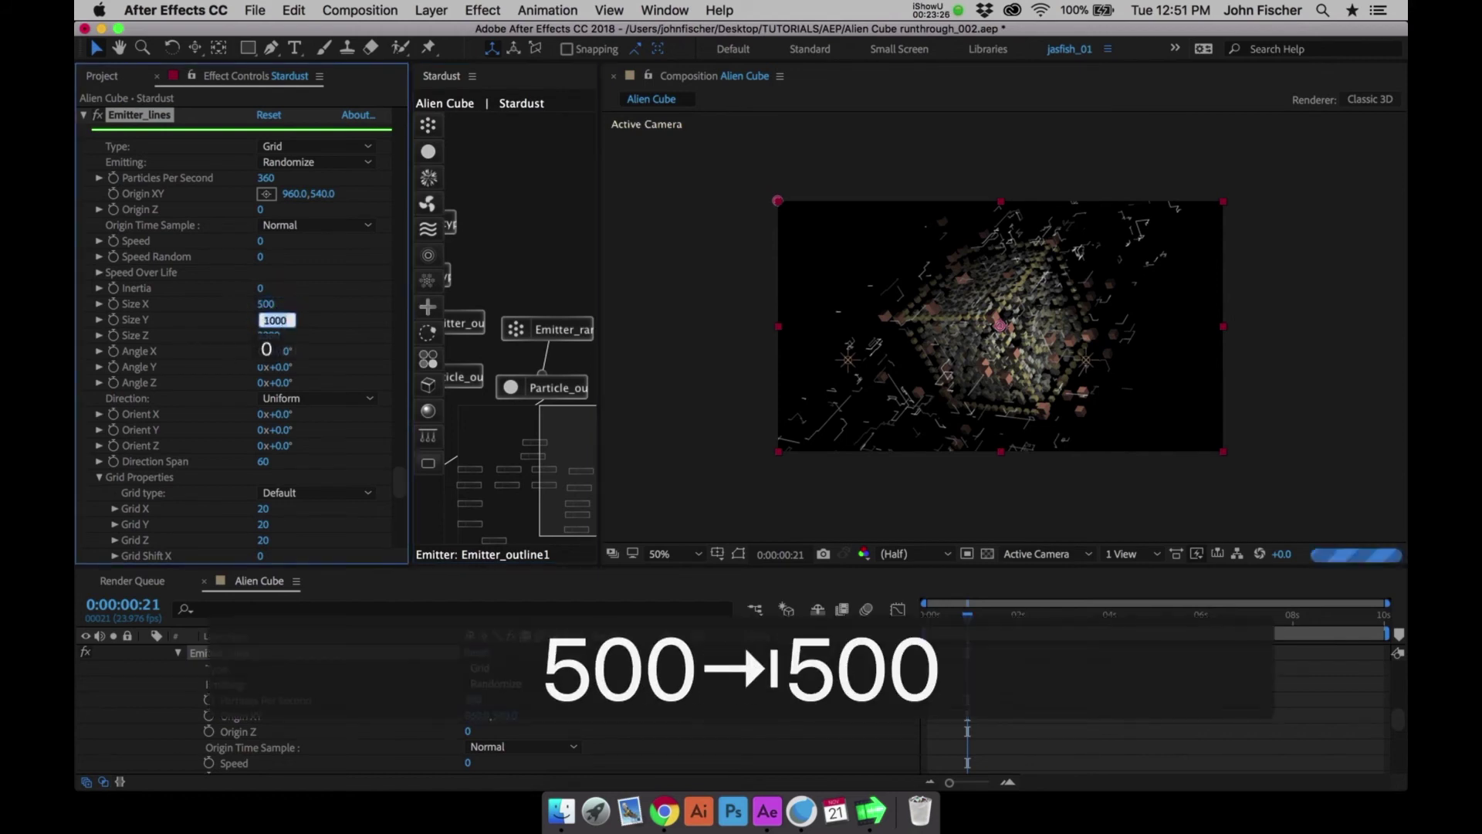
key(Tab)
text(500)
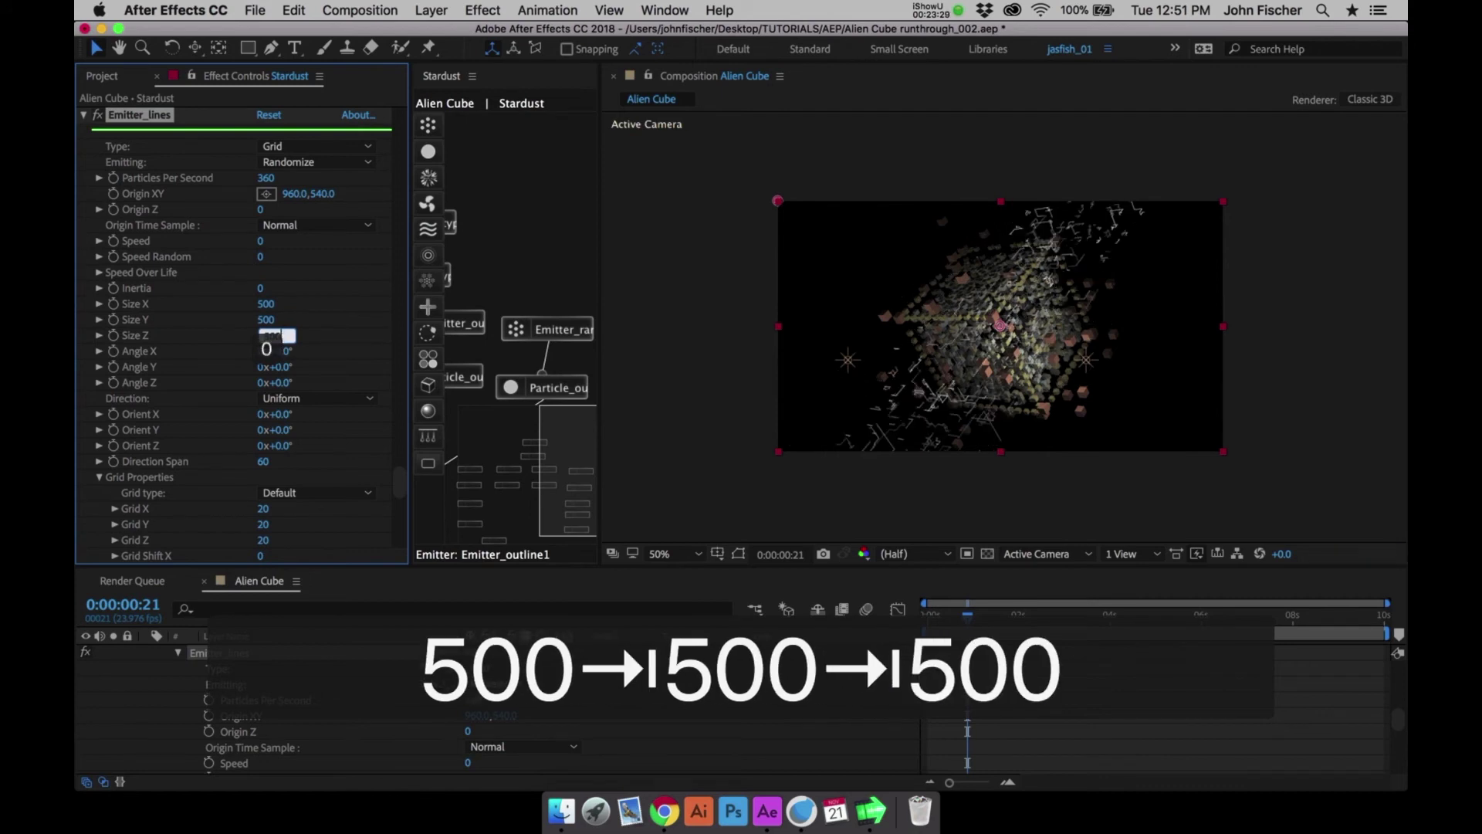
key(Return)
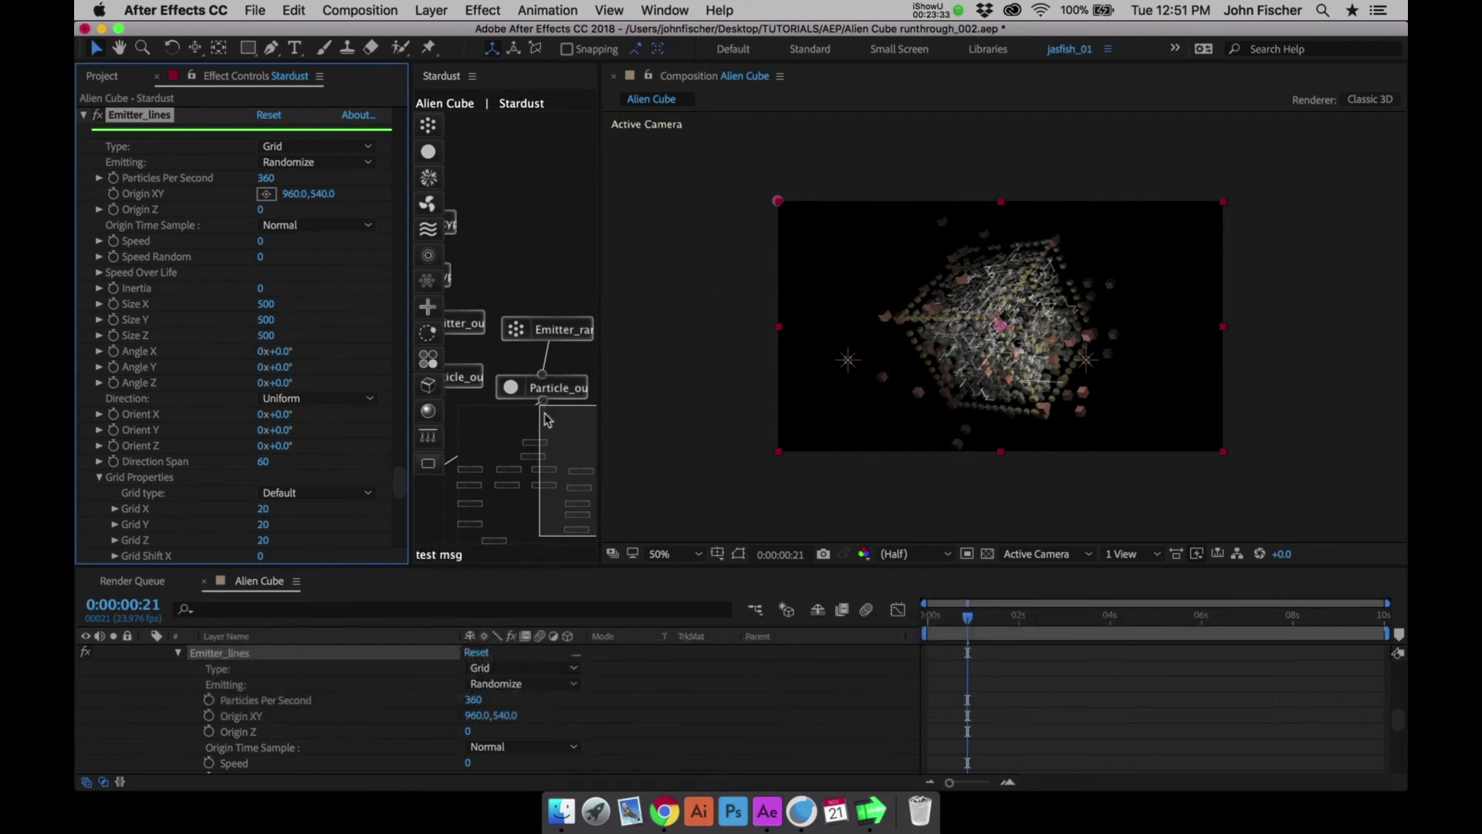
Set the Replica_lines node's Replicates to 46 and its Density to 2400
key(.)
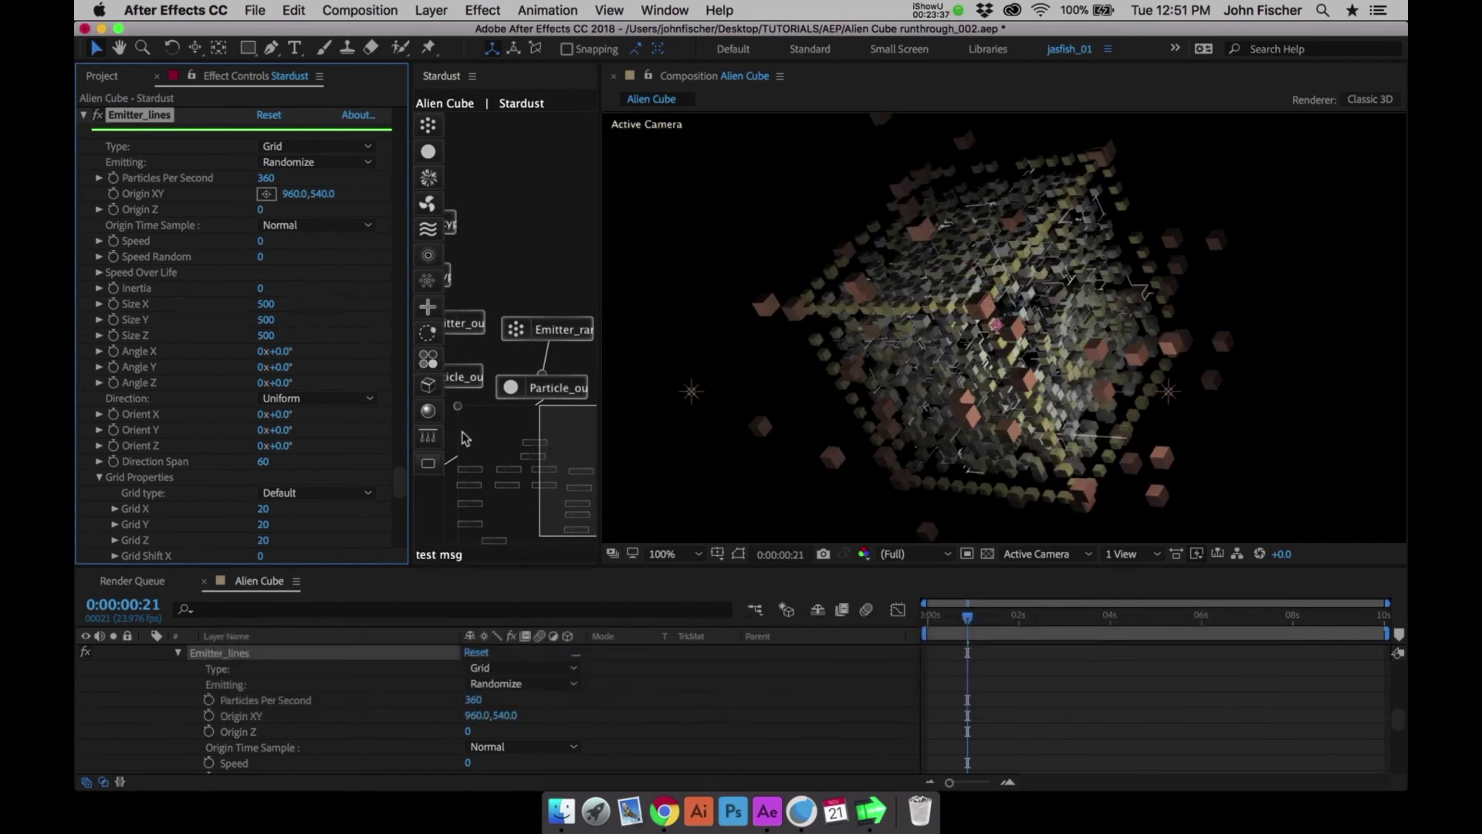
drag(400, 480, 394, 521)
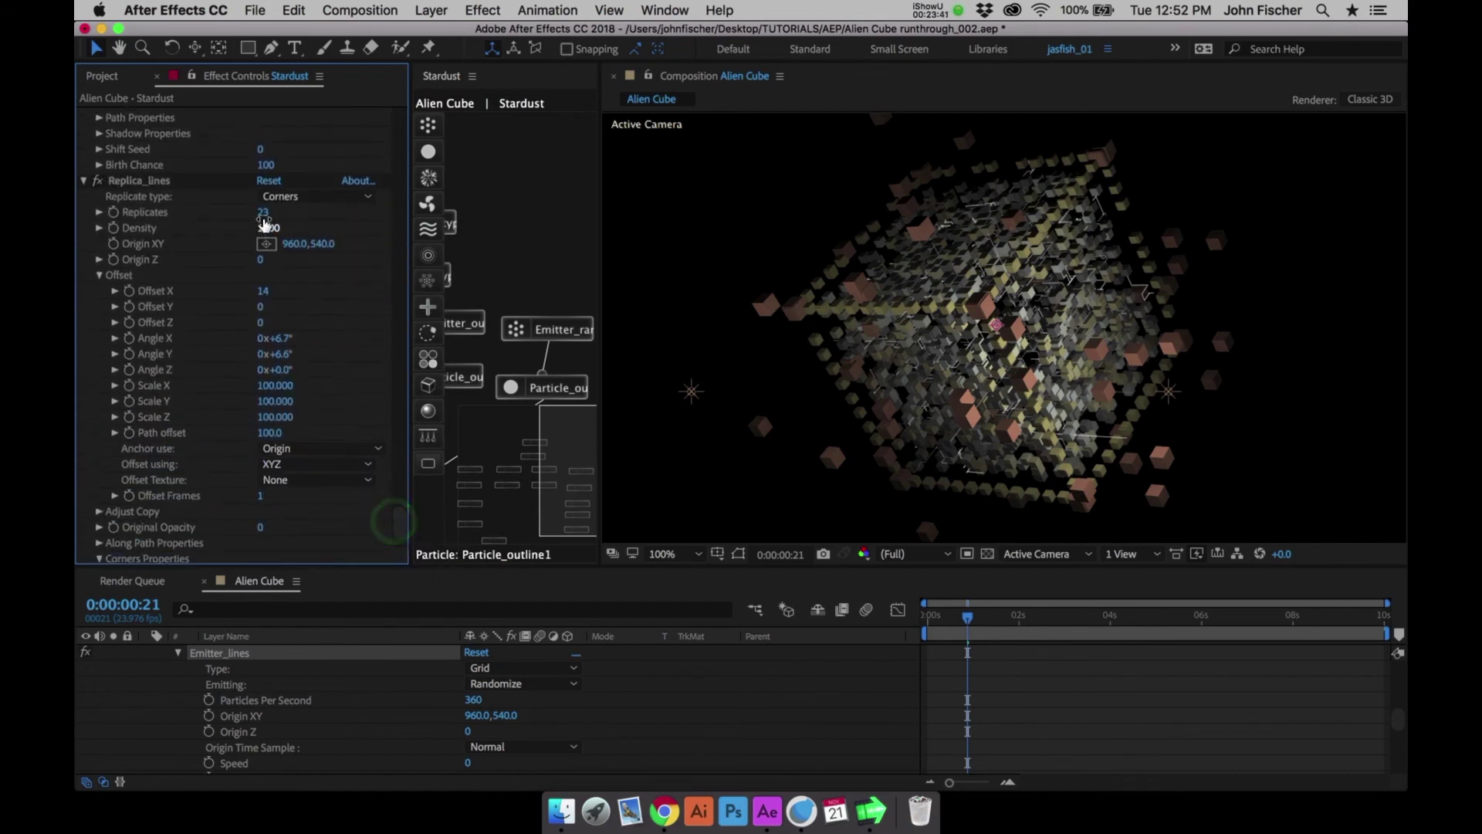
click(160, 182)
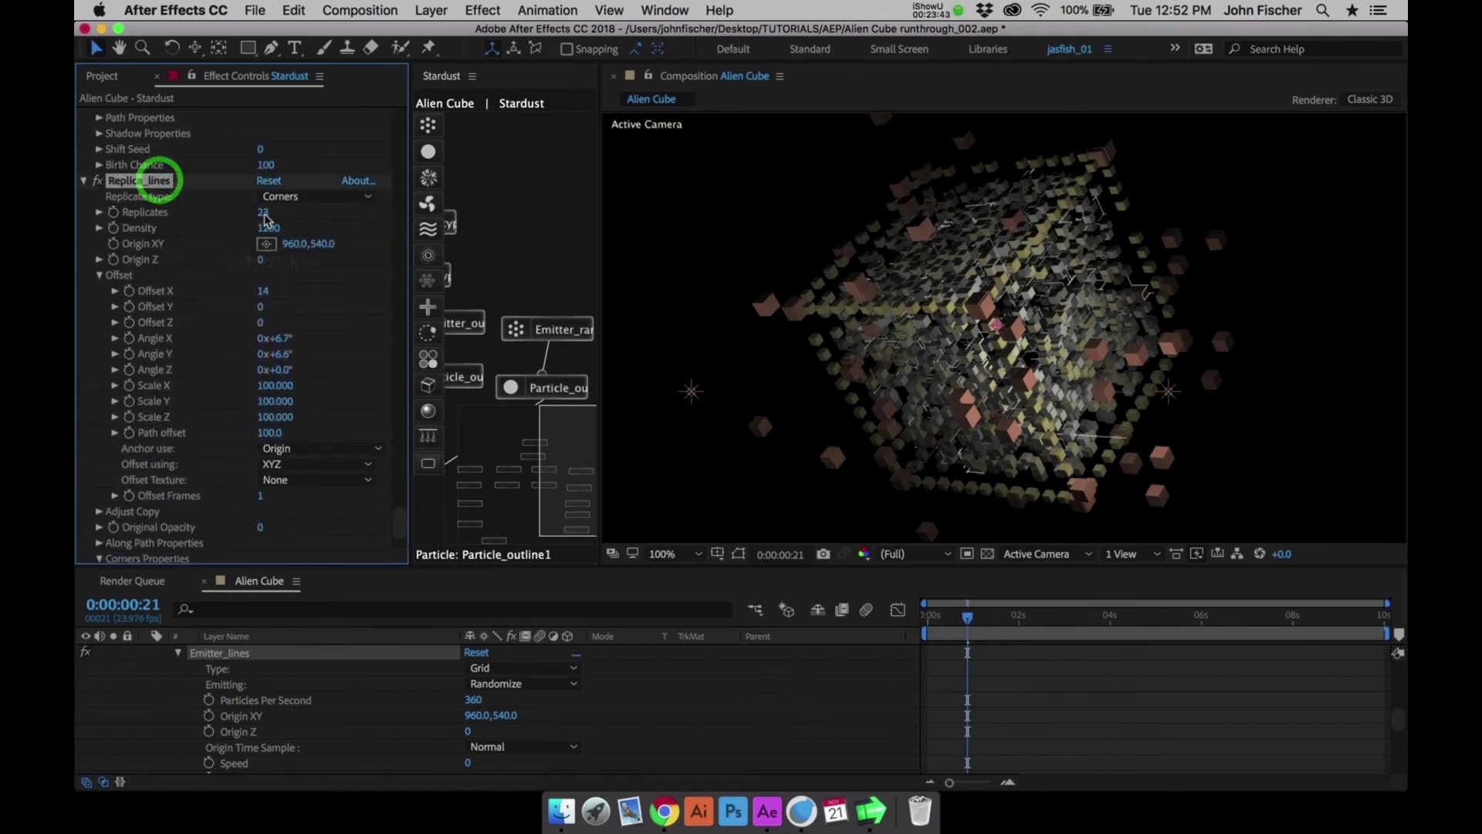
click(263, 216)
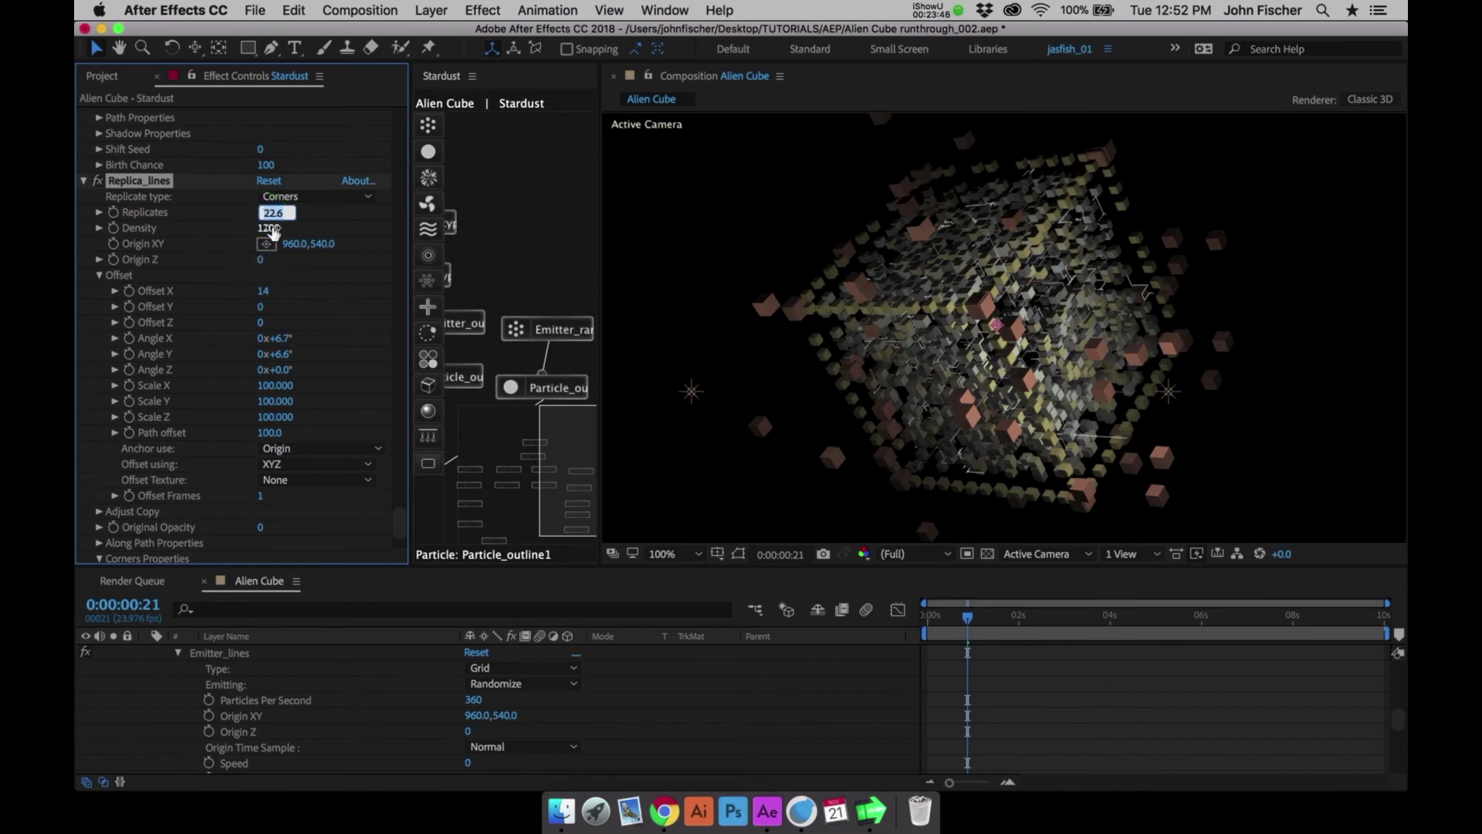
text(46)
key(Return)
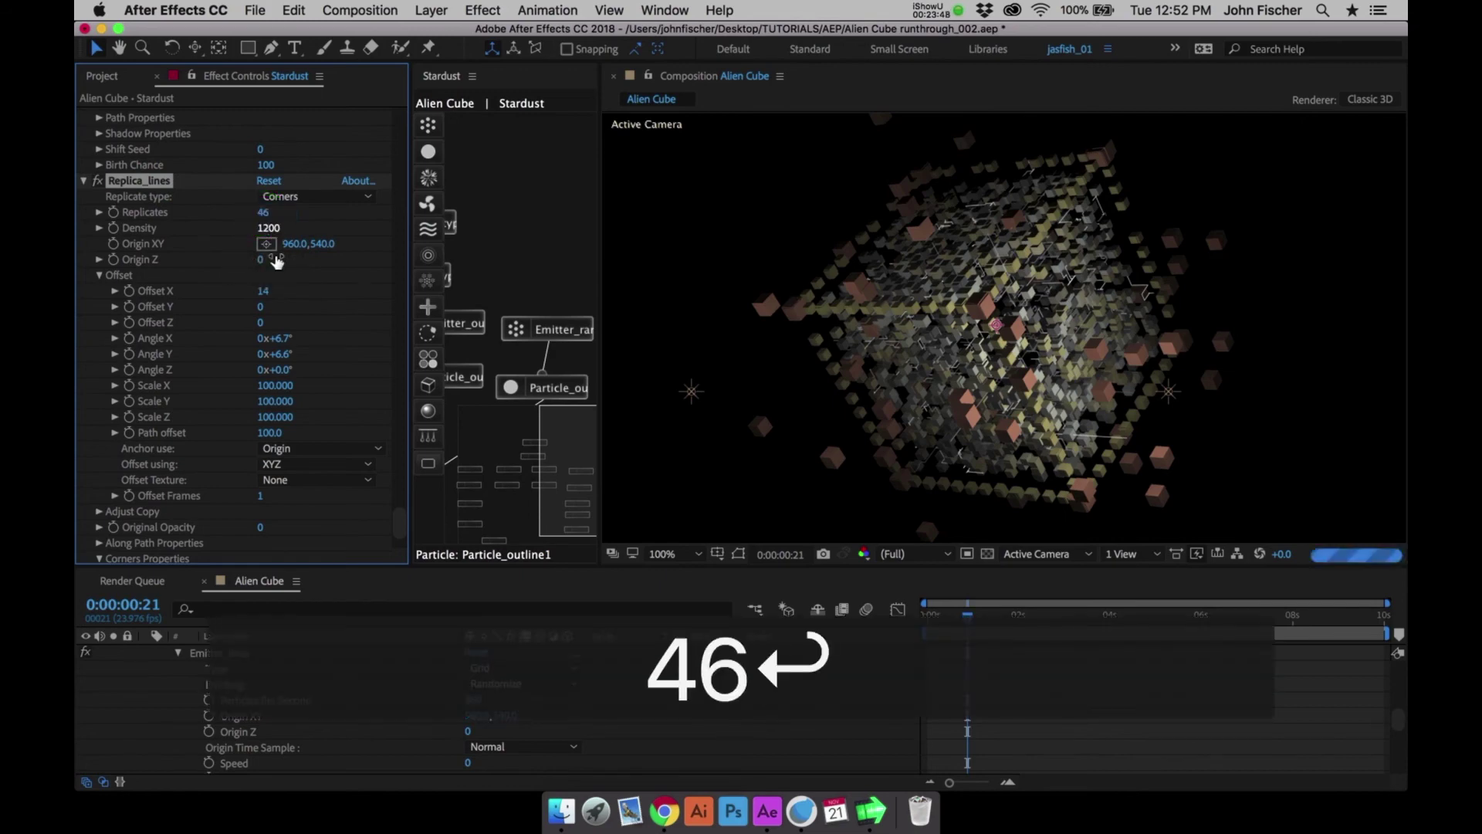
click(270, 229)
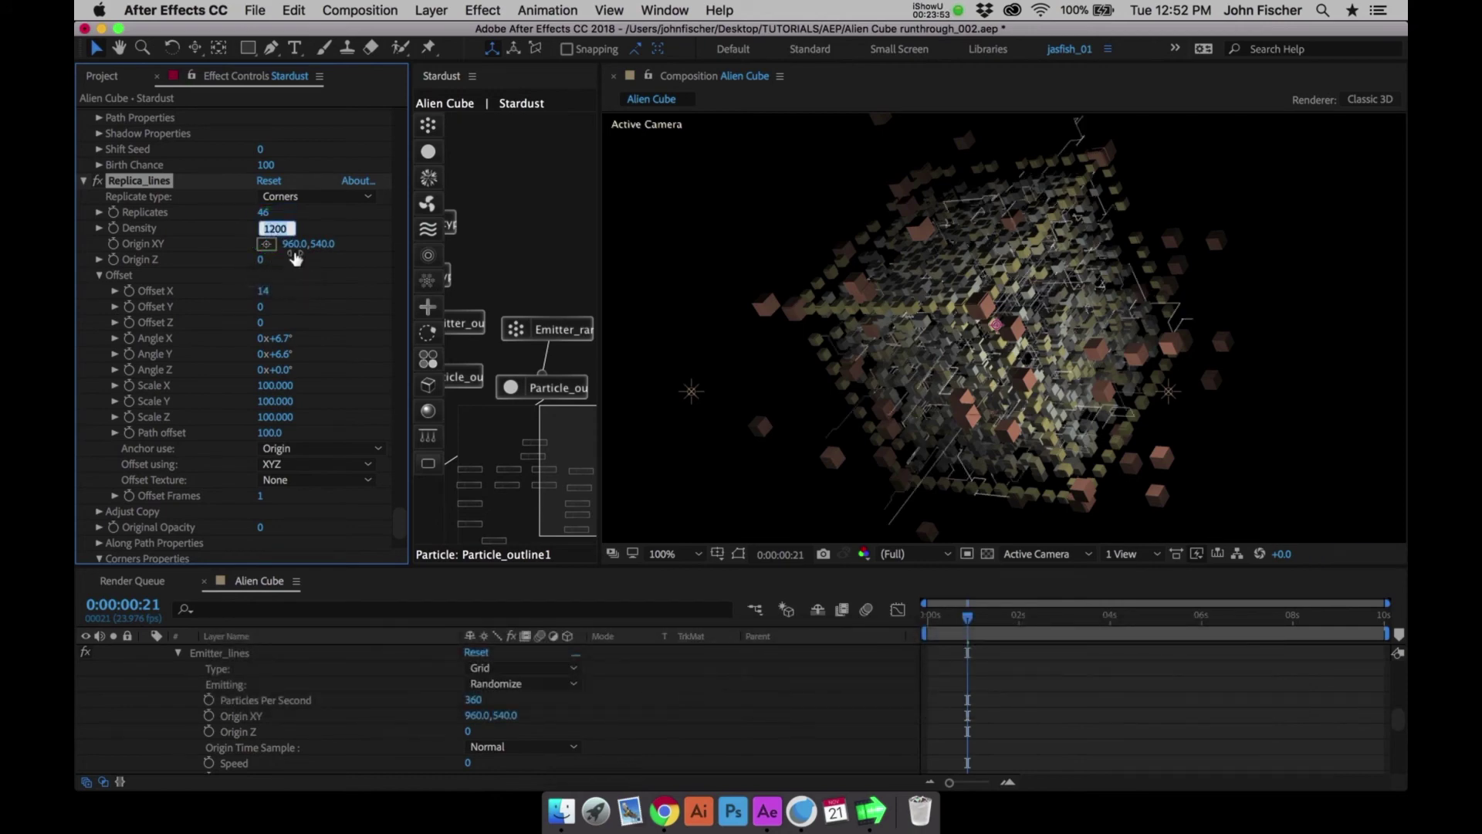
text(2400)
key(Return)
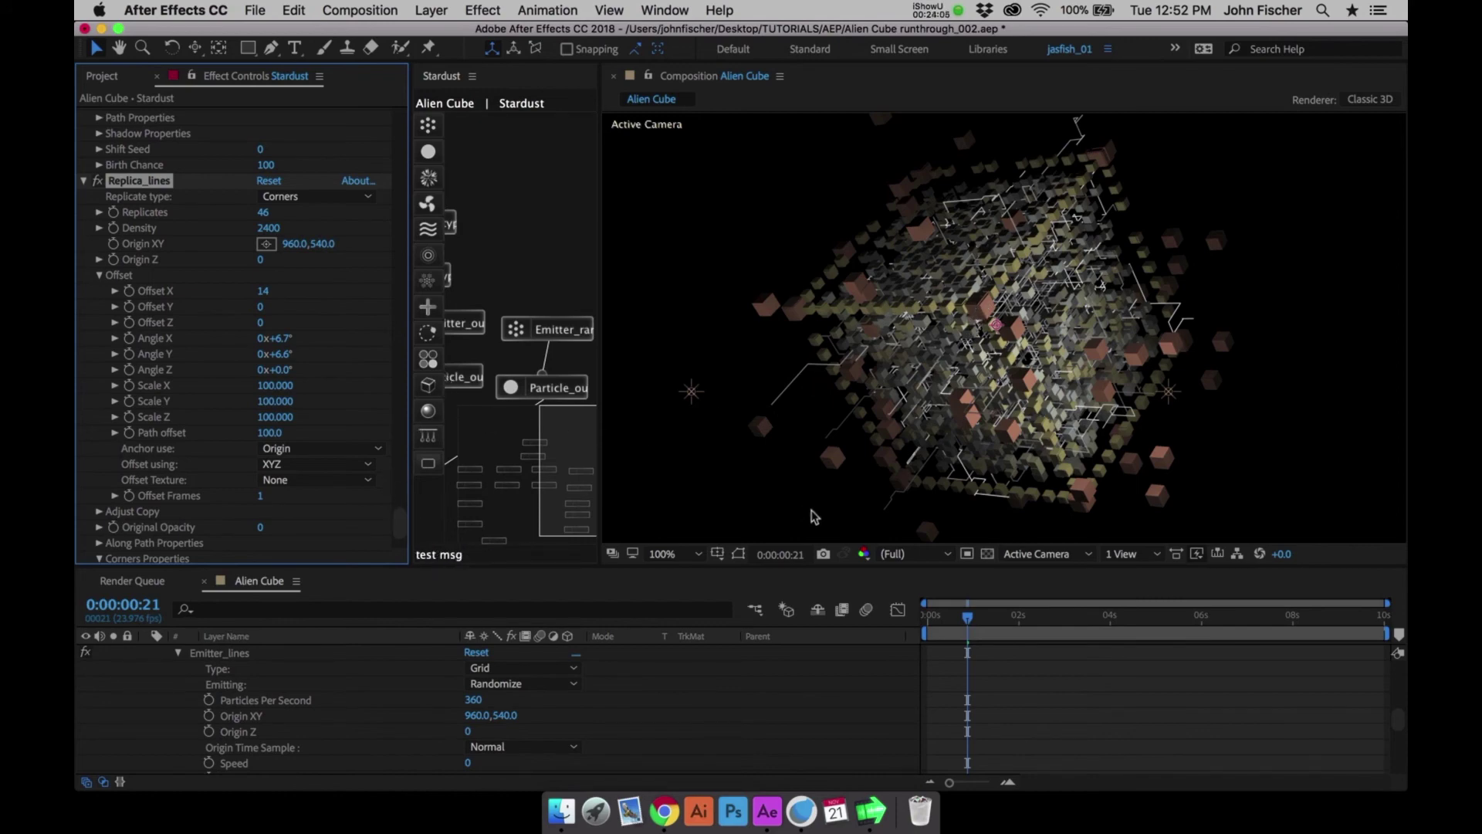
key(comma)
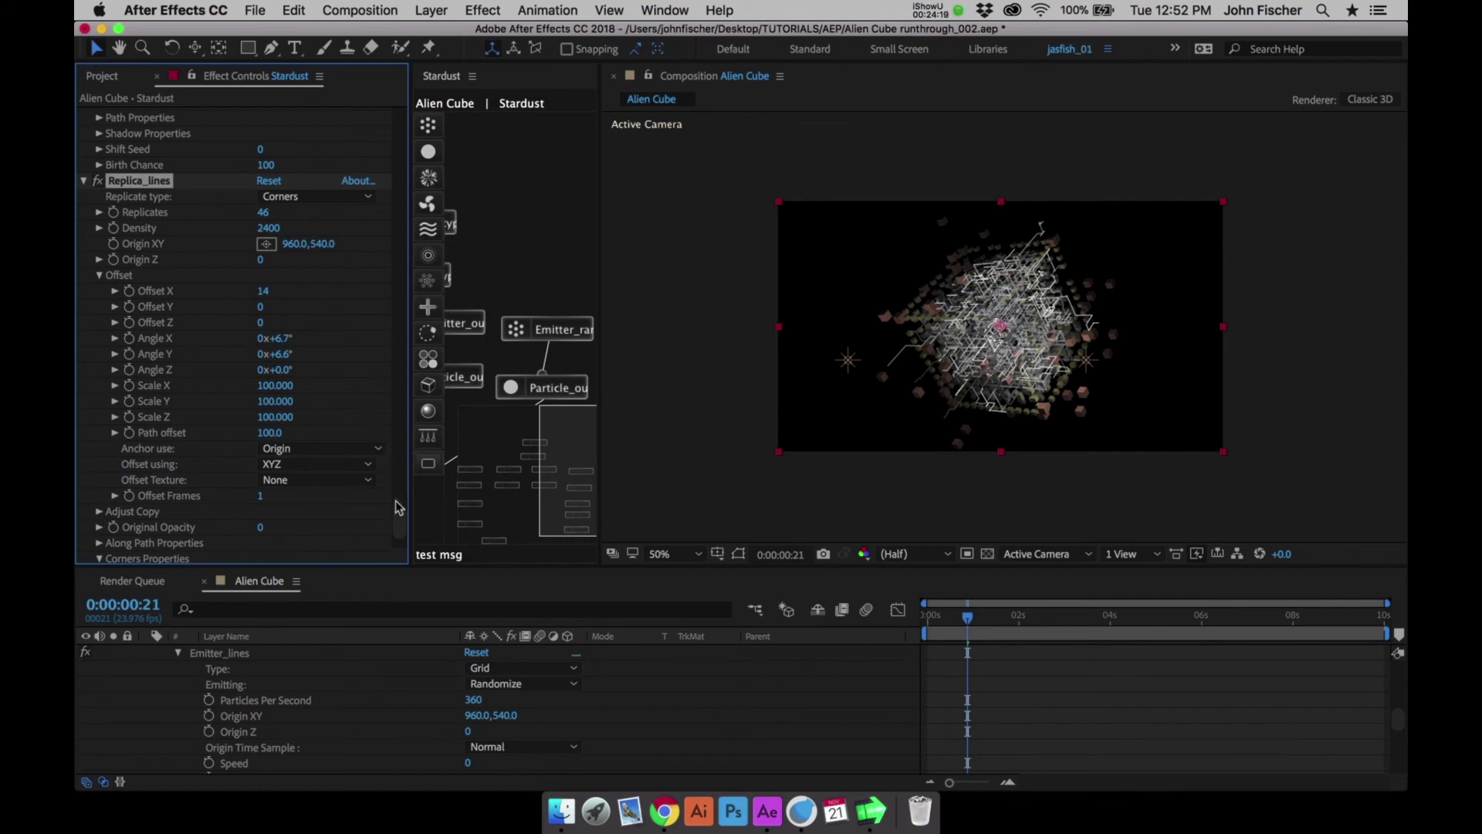
Collapse the whole effect list, disable every node from Emitter_main cube through Replica_lines, and save the project
click(85, 182)
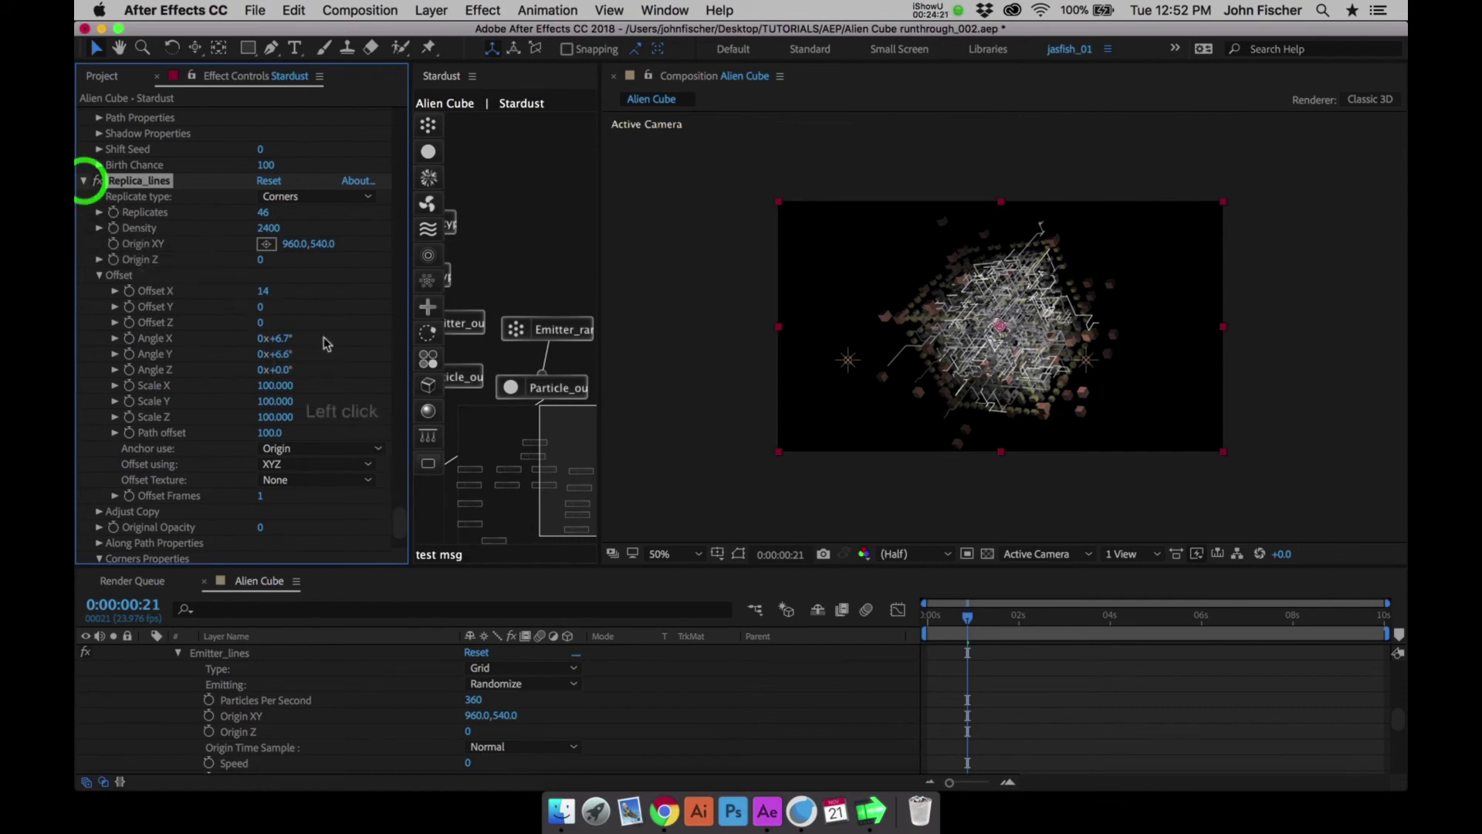
drag(402, 528, 395, 79)
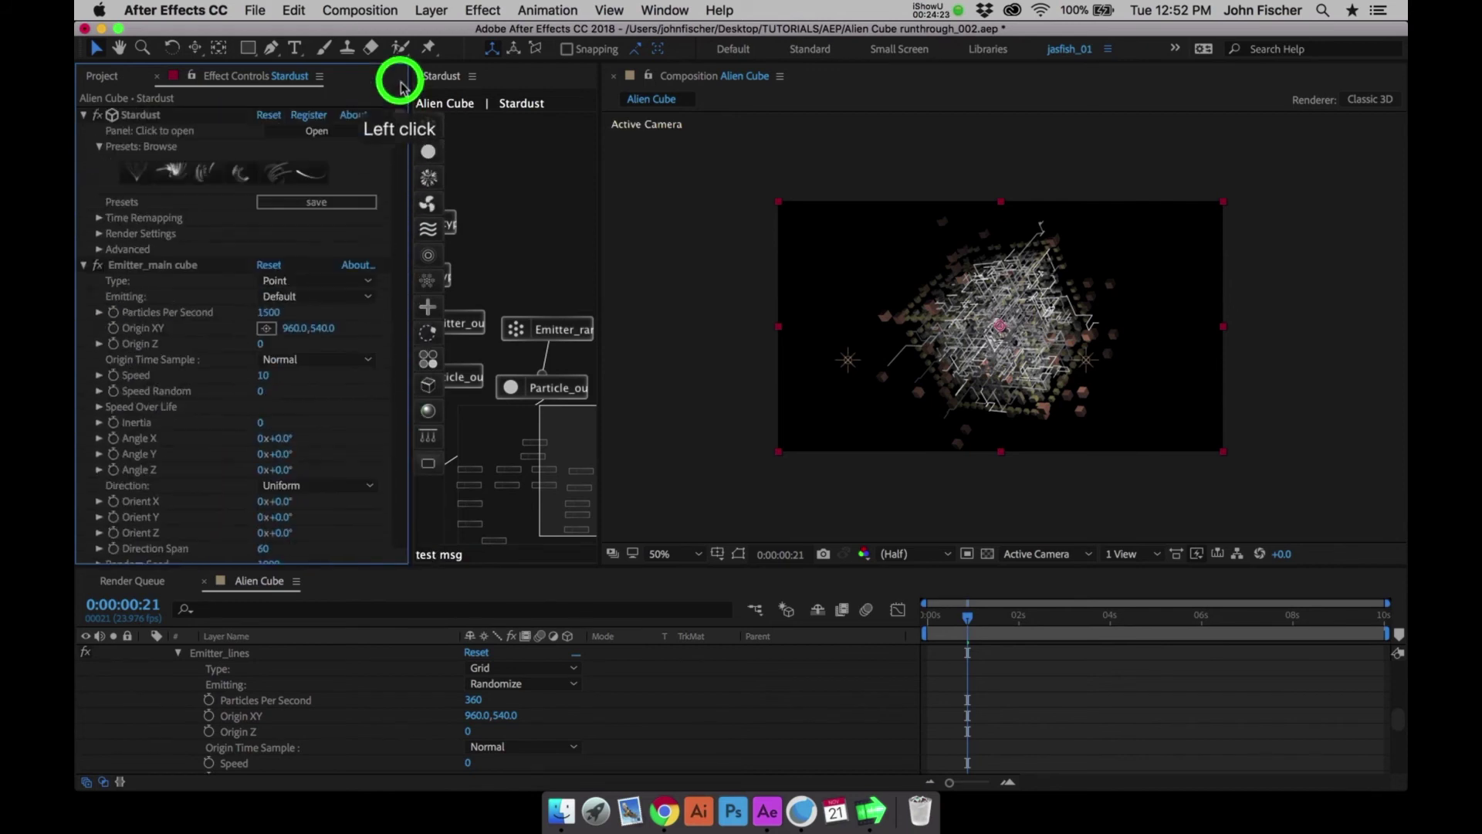
click(142, 115)
key(ctrl+a)
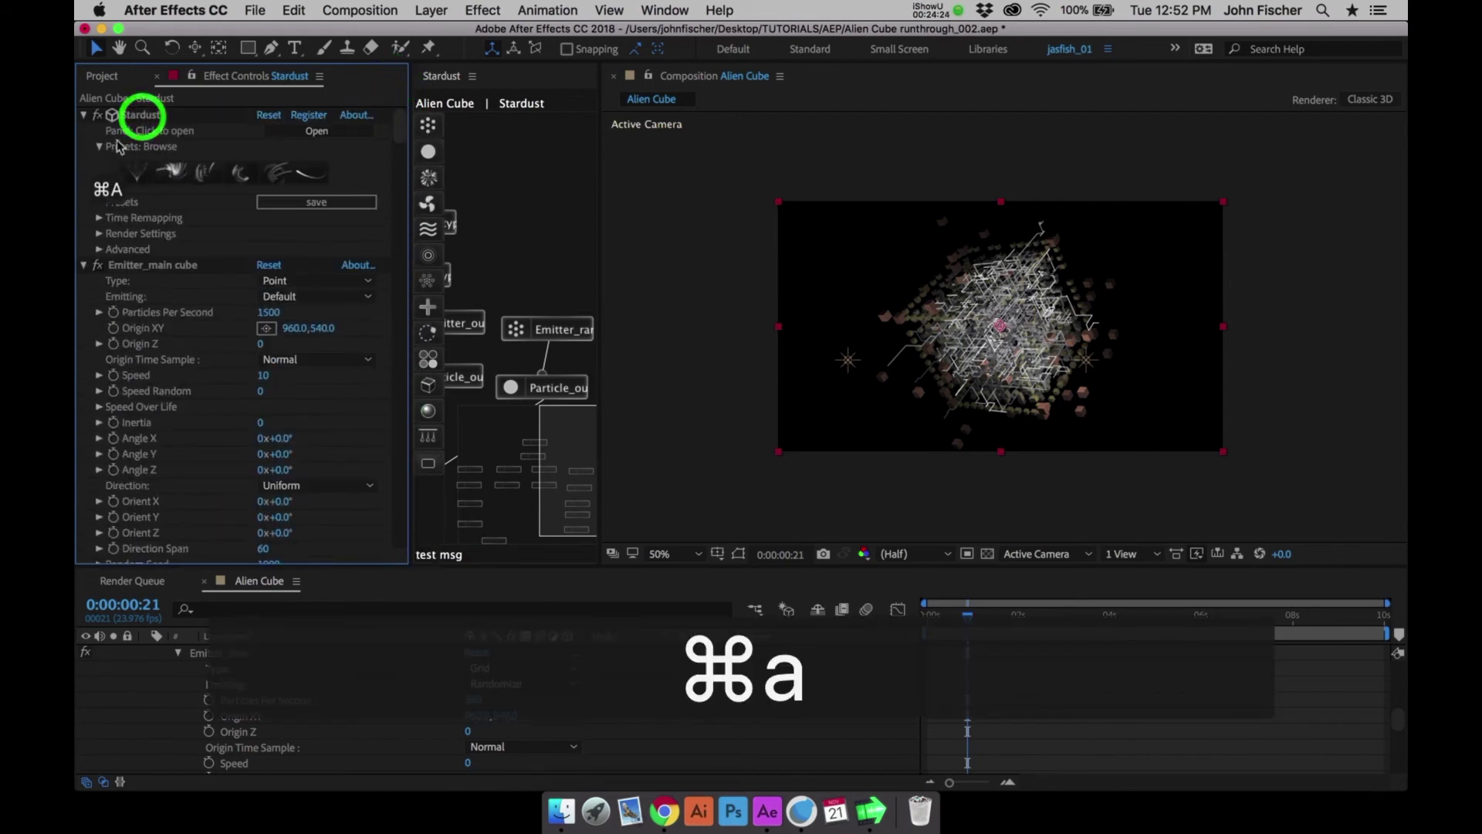
click(84, 115)
click(159, 417)
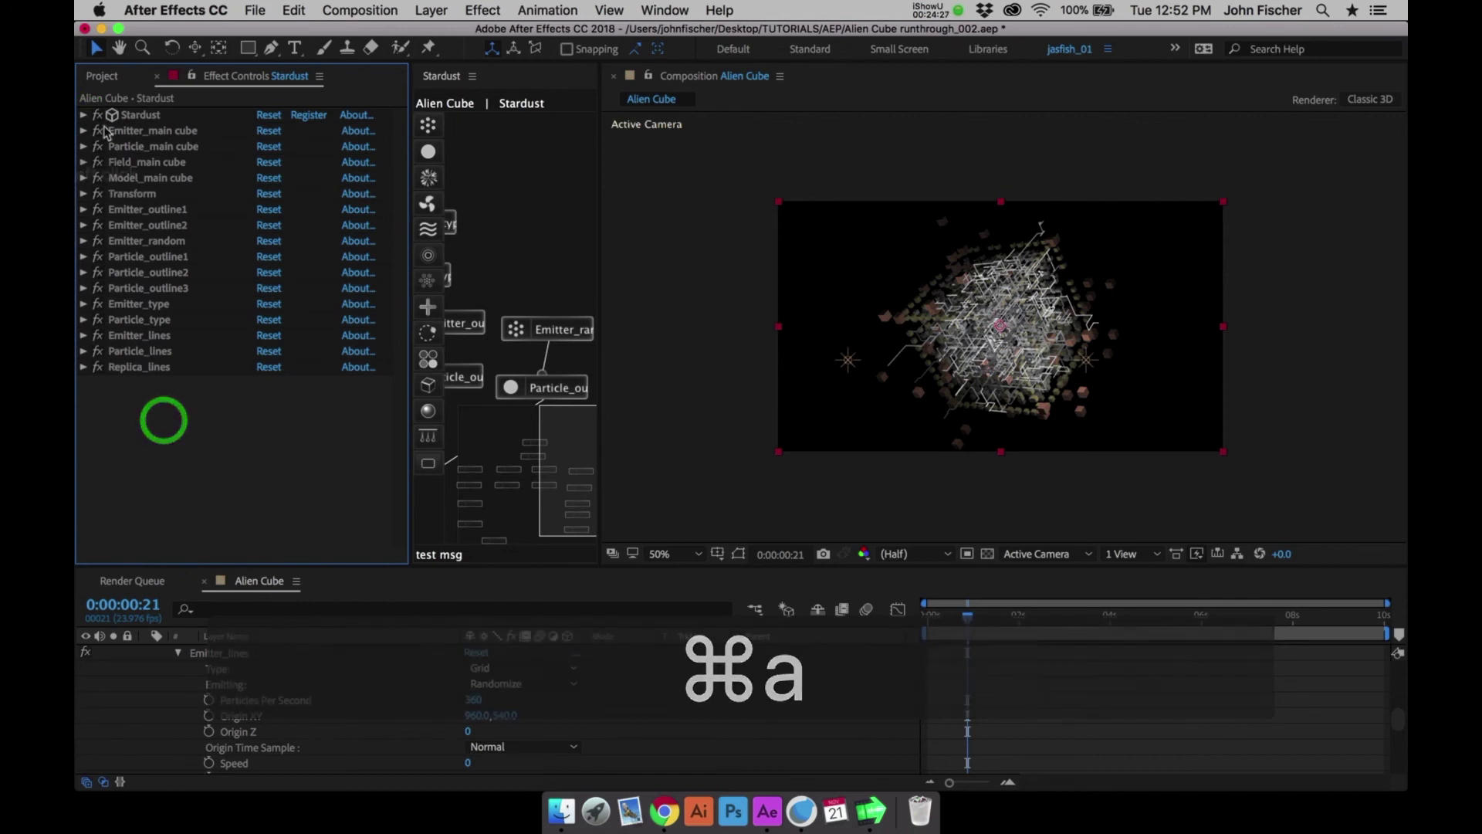
drag(98, 136, 96, 364)
key(super+s)
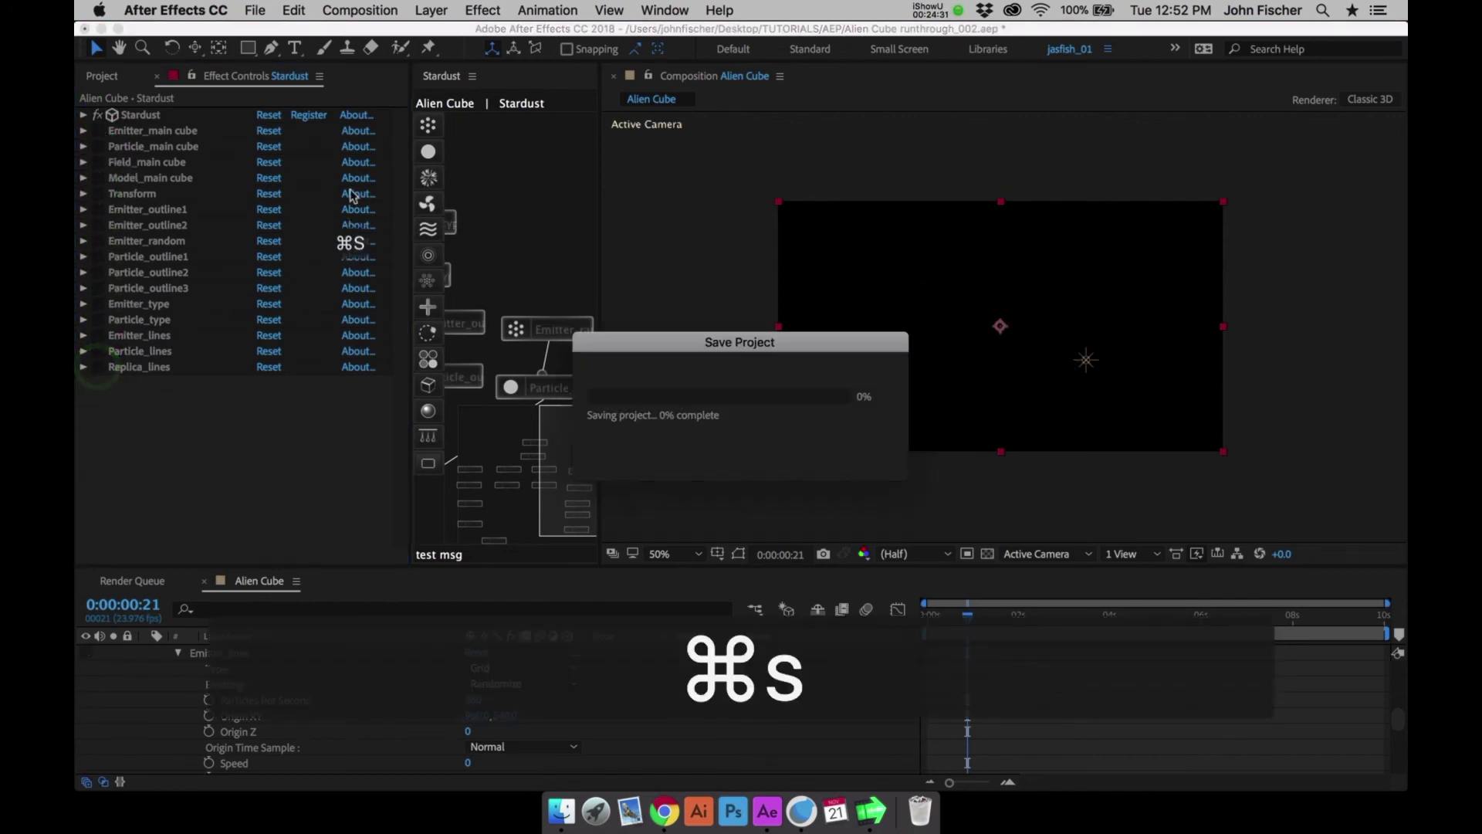
Add an Emitter node in the empty area above the random emitter branch and rename it Emitter_astronaut
drag(429, 126, 556, 166)
key(Return)
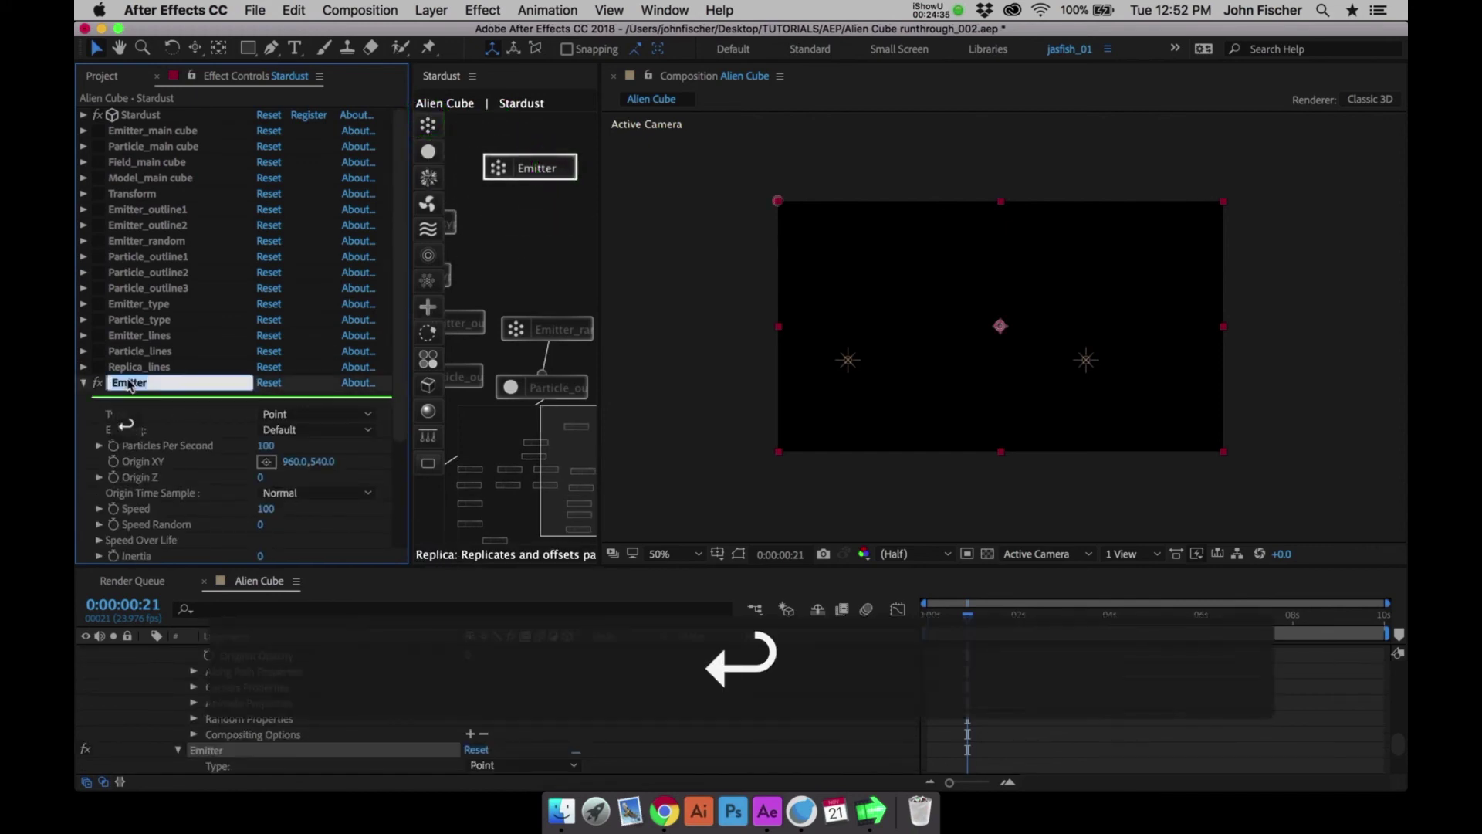
key(Down)
text(_astraon)
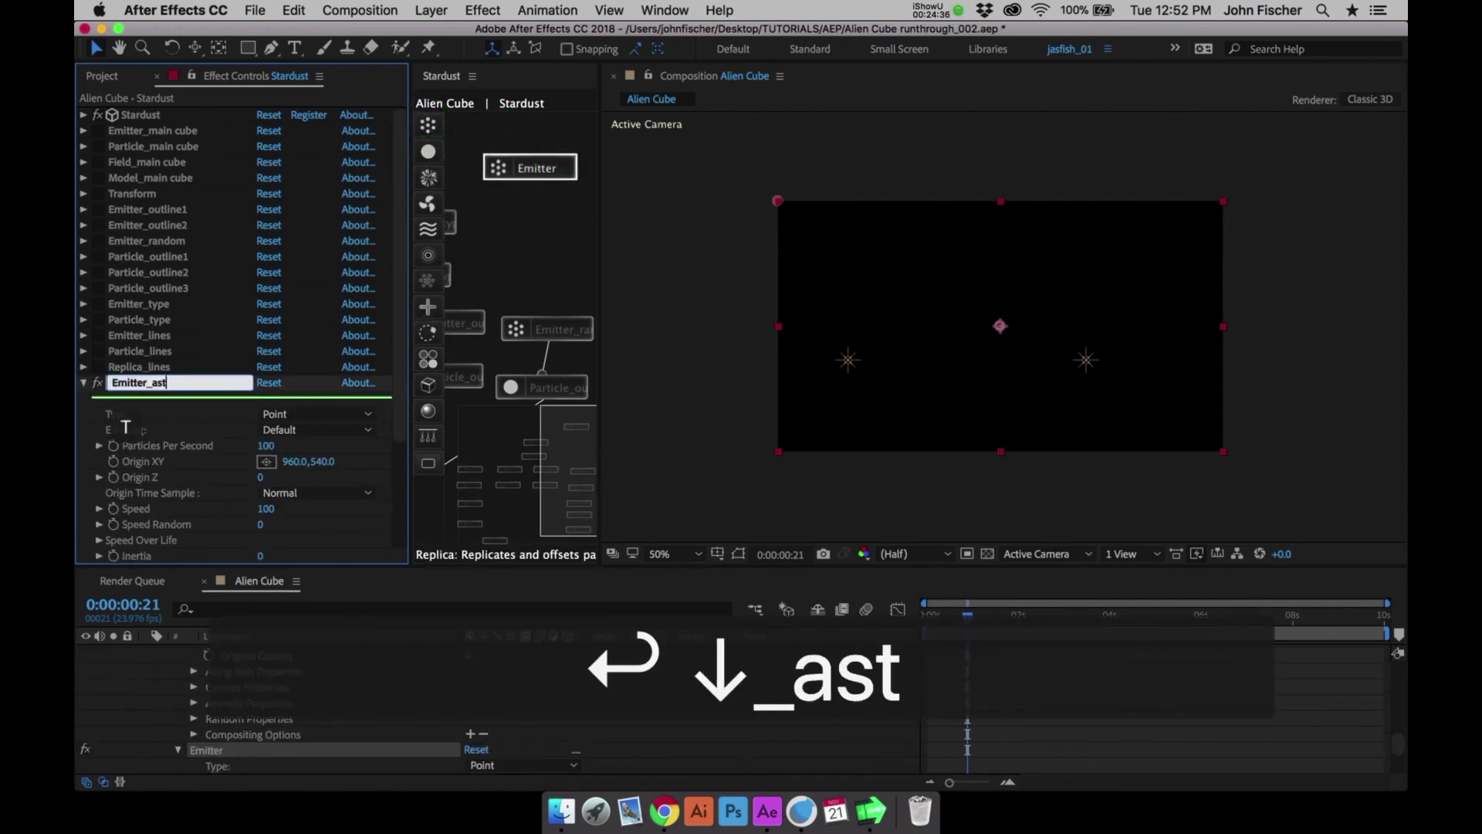
key(BackSpace)
key(BackSpace)
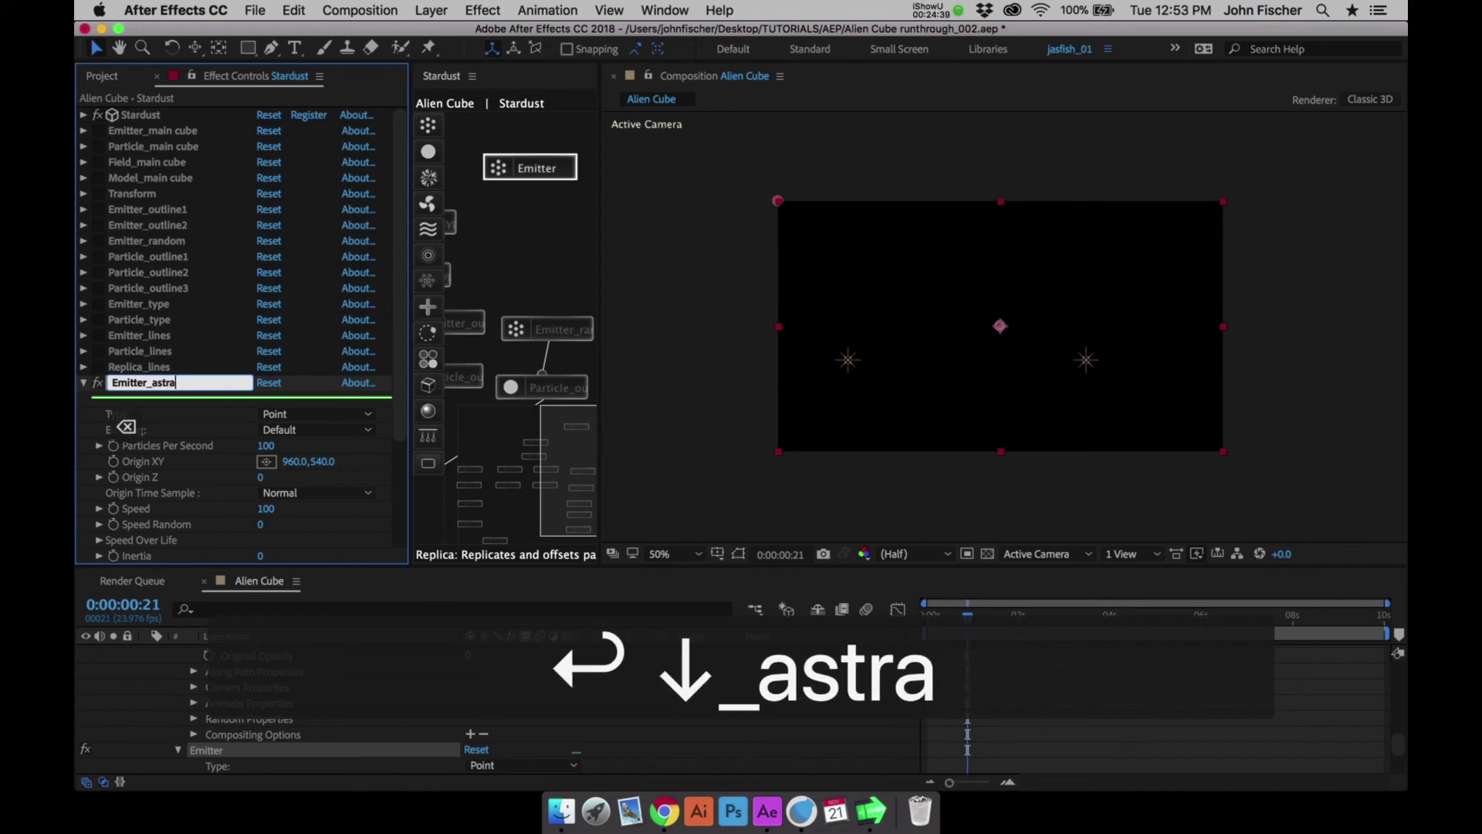
text(onau)
text(t)
key(Return)
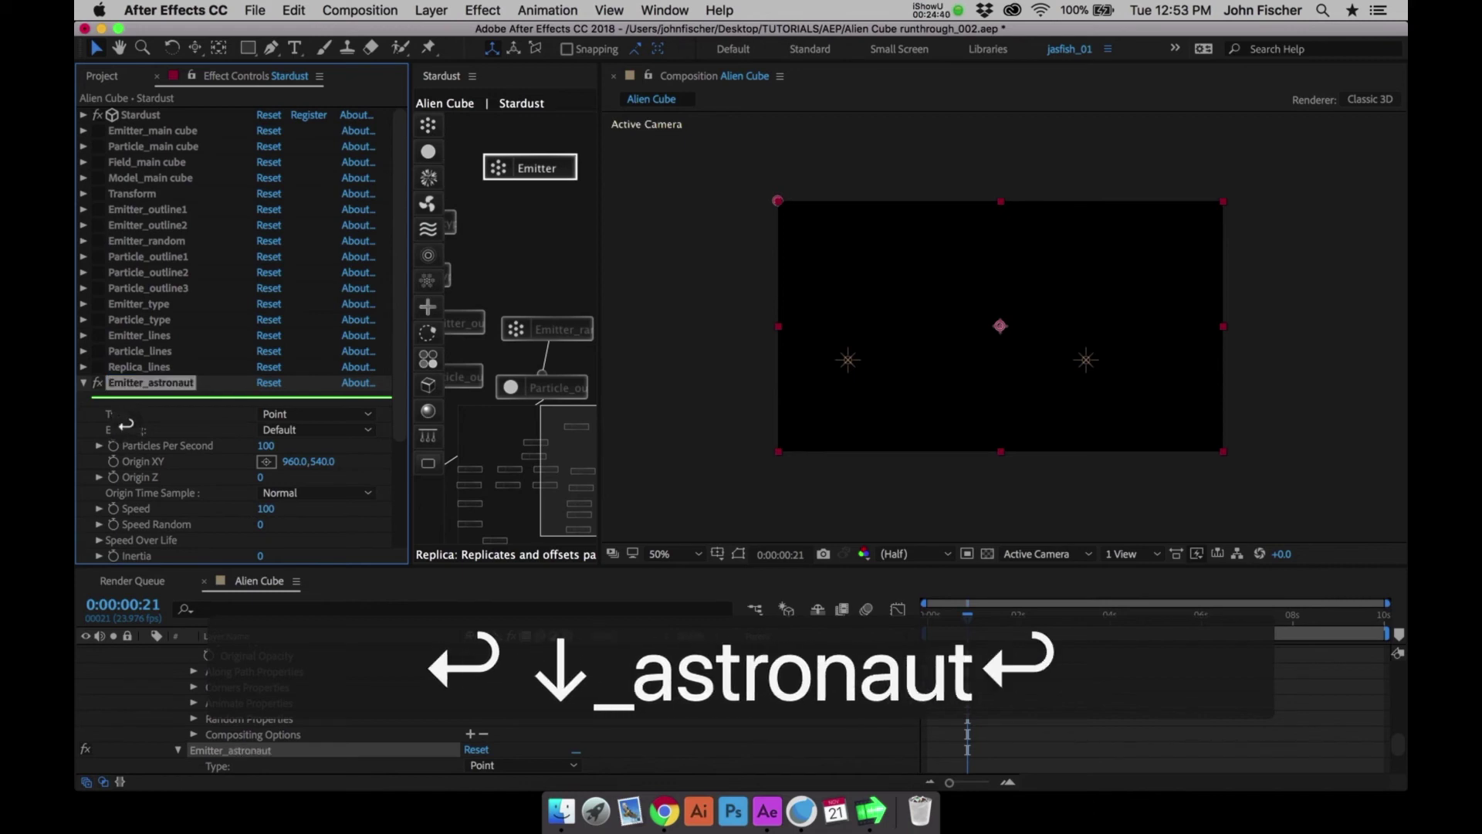
Add a Particle node beneath Emitter_astronaut, connect it to that emitter and rename it Particle_astronaut
click(428, 151)
click(540, 218)
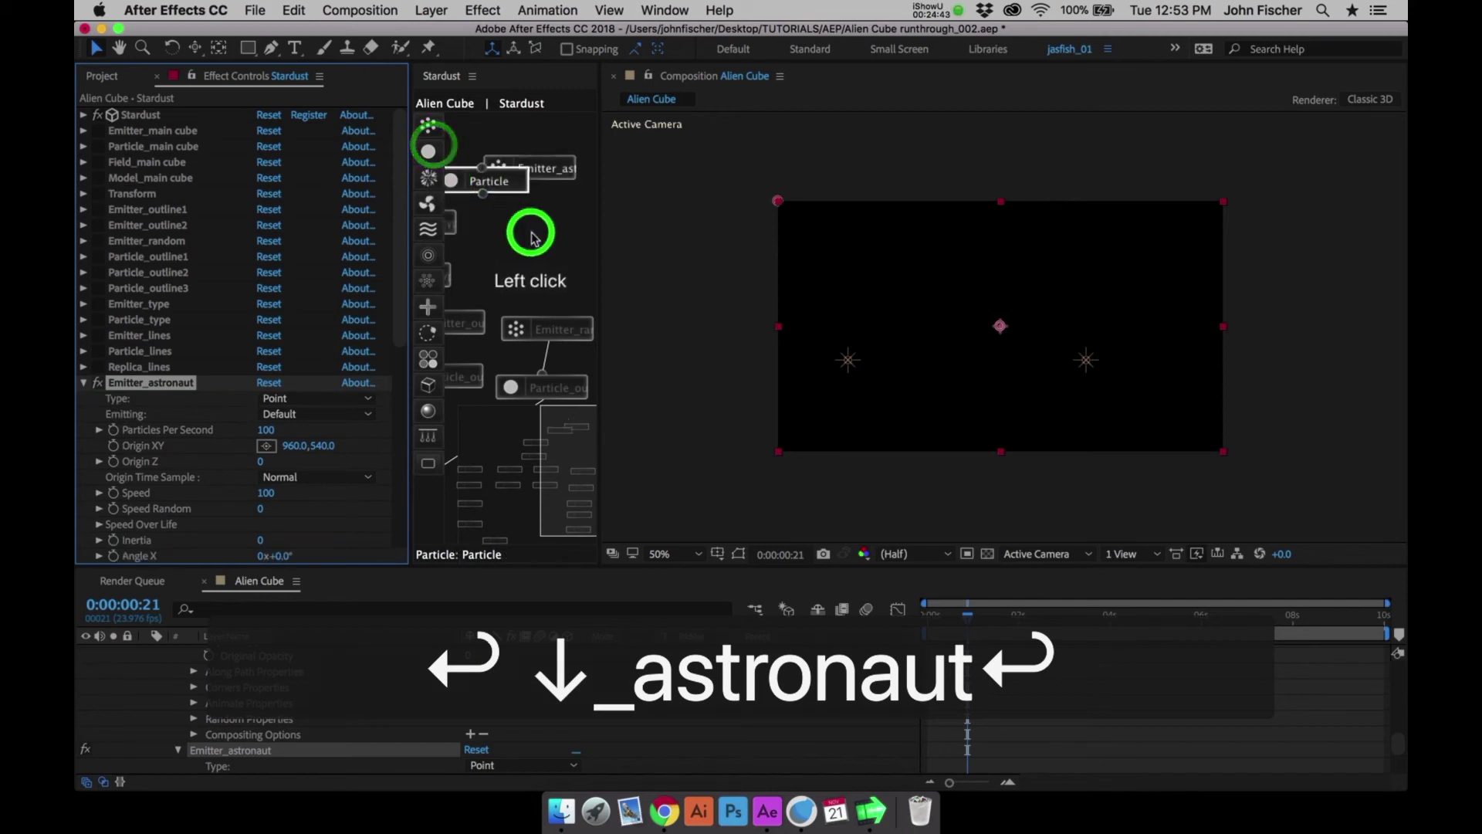
drag(537, 202, 536, 166)
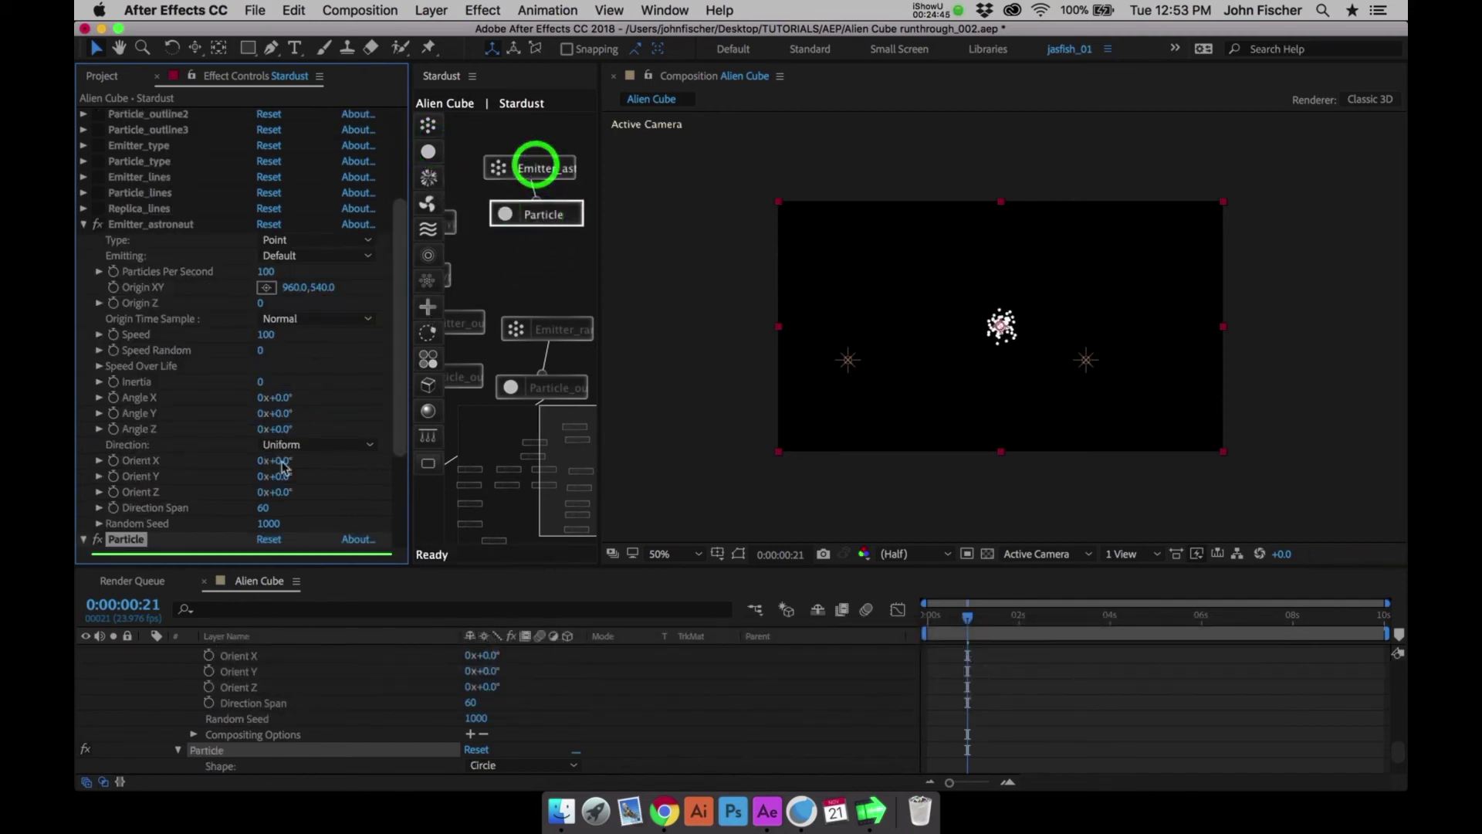
click(129, 540)
key(Return)
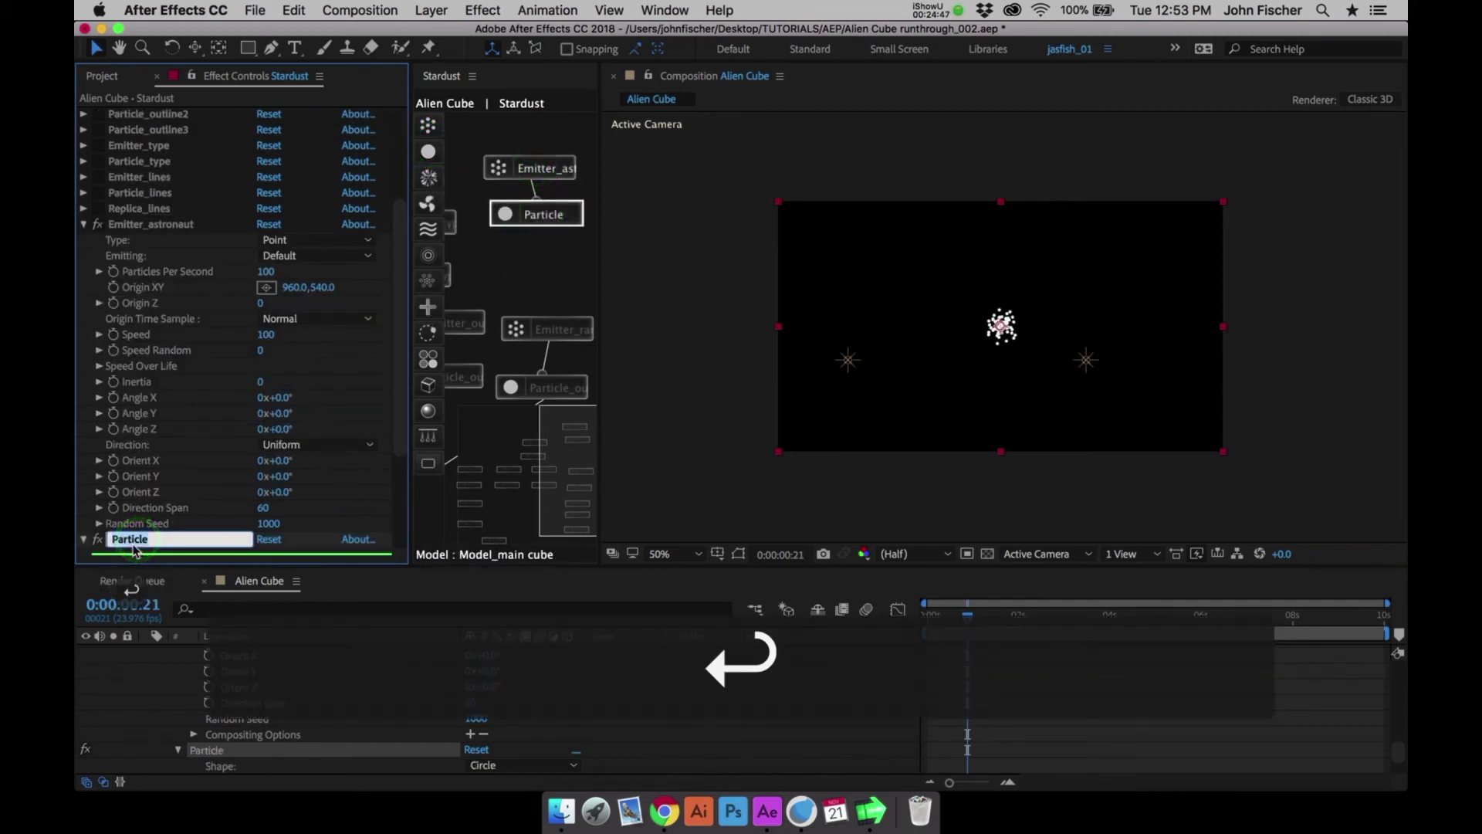
key(Down)
text(_astronaut)
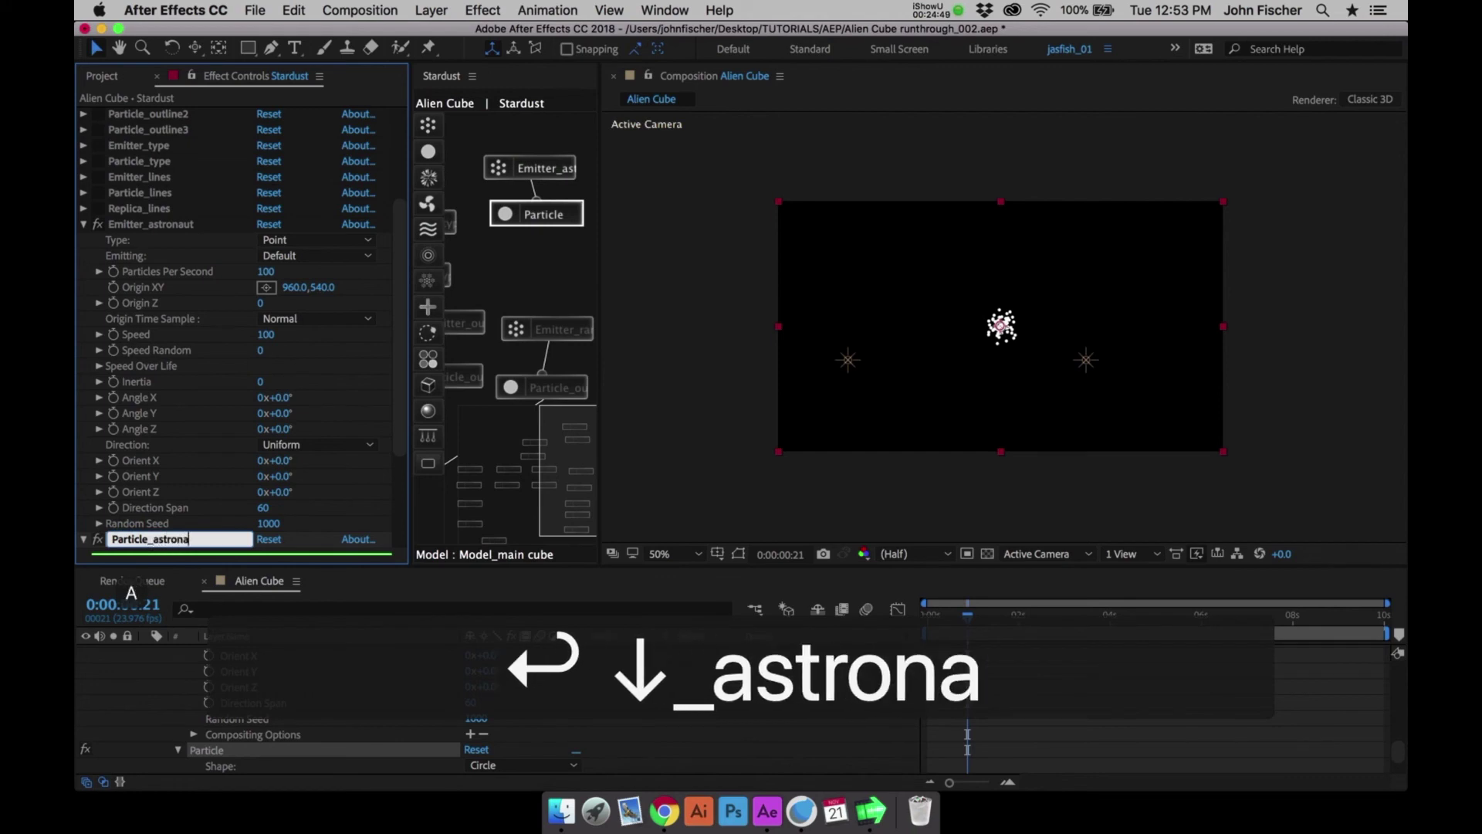
key(Return)
Add a Model node beneath Particle_astronaut, rename it Model_astronaut and save the project
click(427, 386)
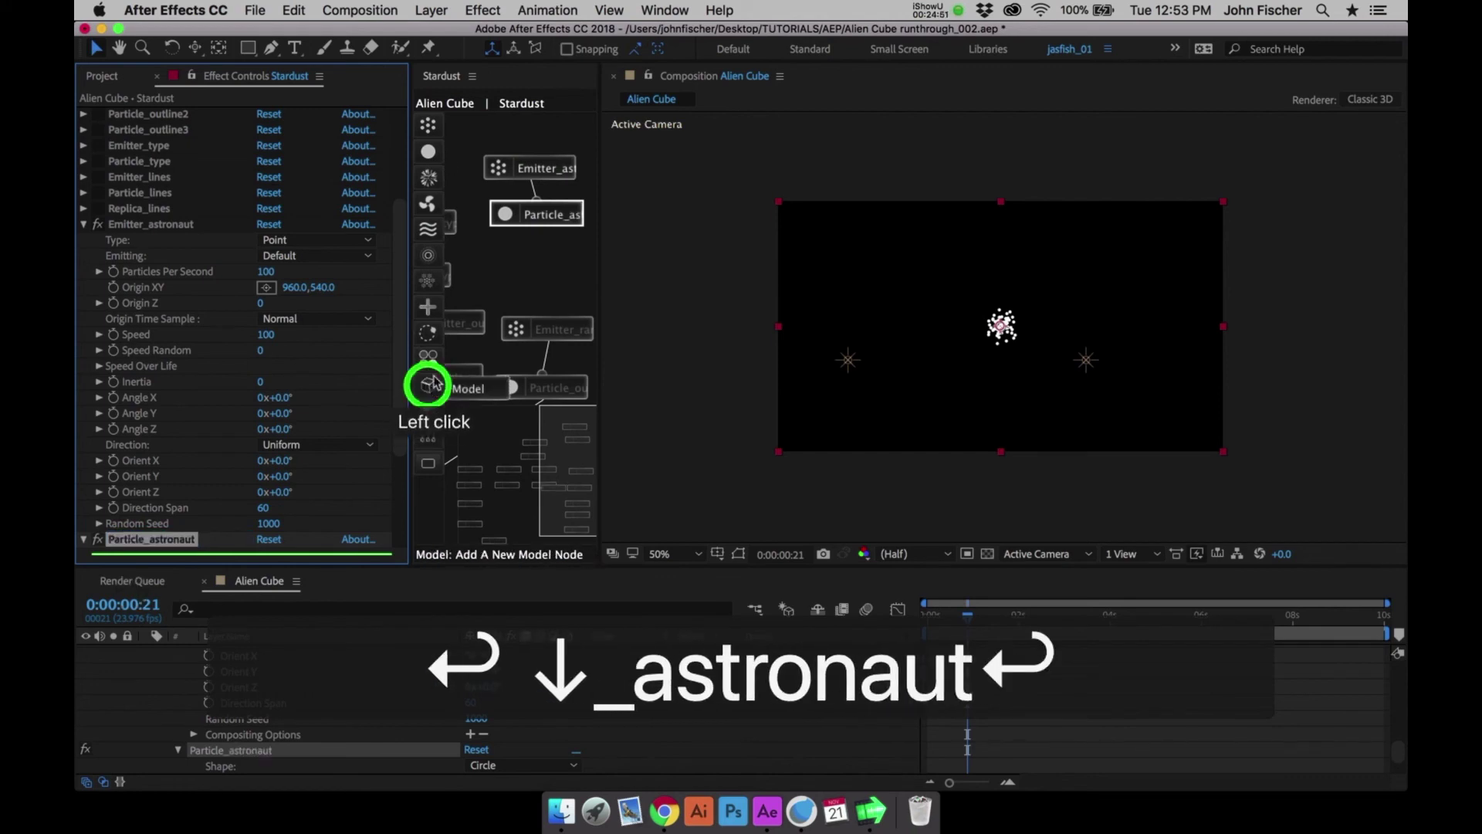
drag(468, 387, 539, 266)
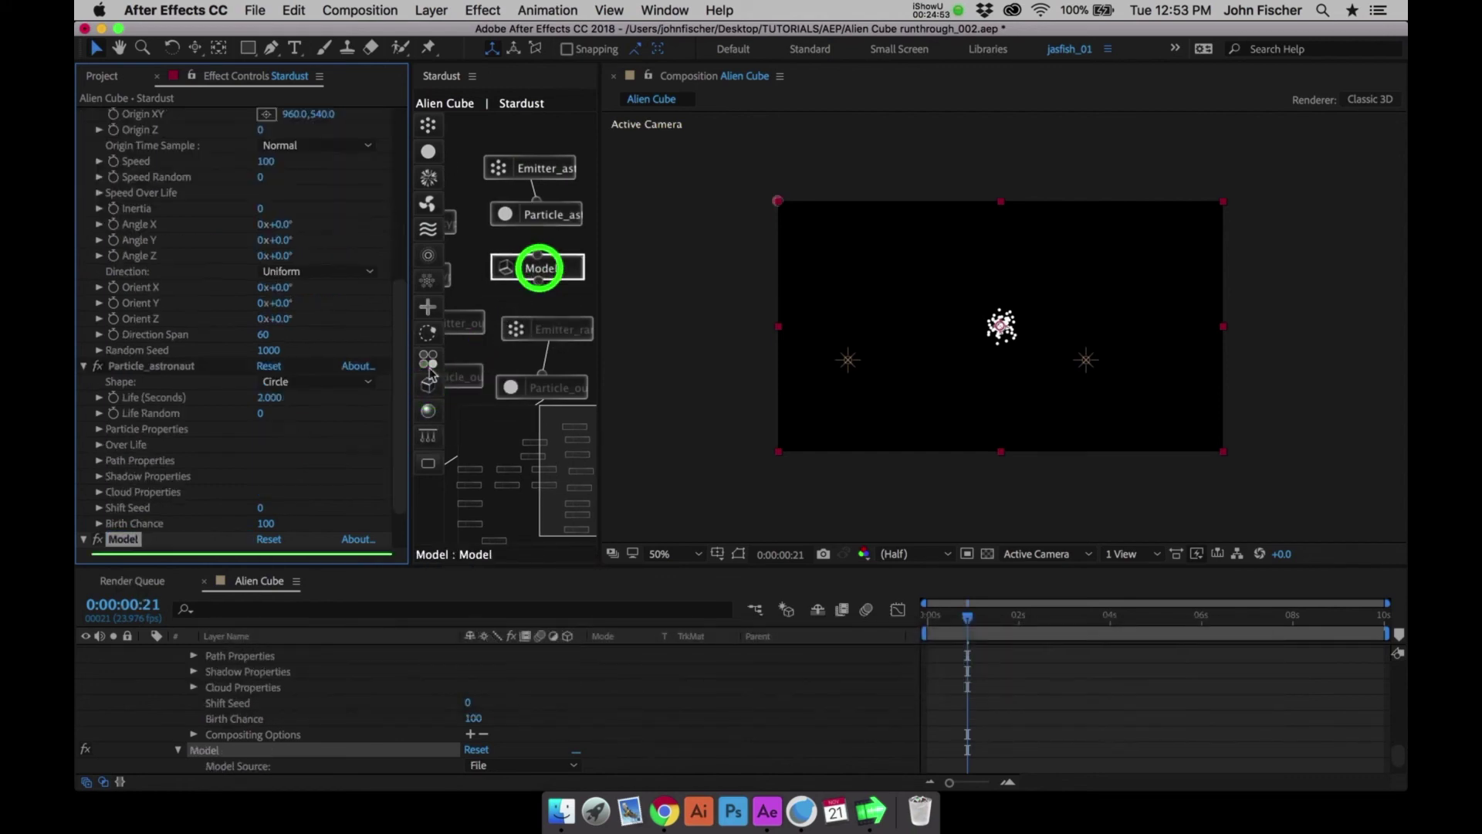
click(131, 554)
key(Return)
key(Down)
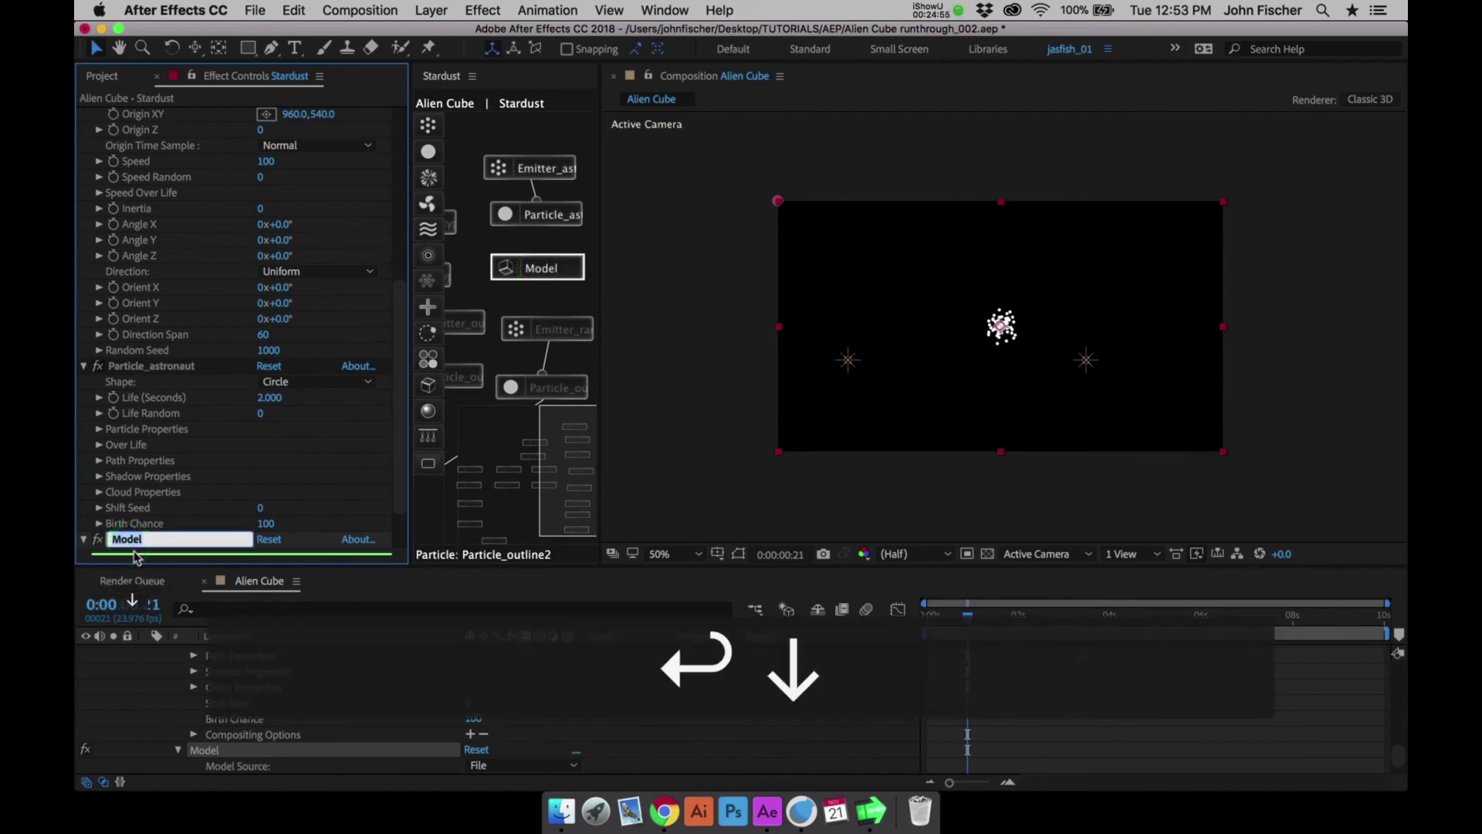
text(_ast)
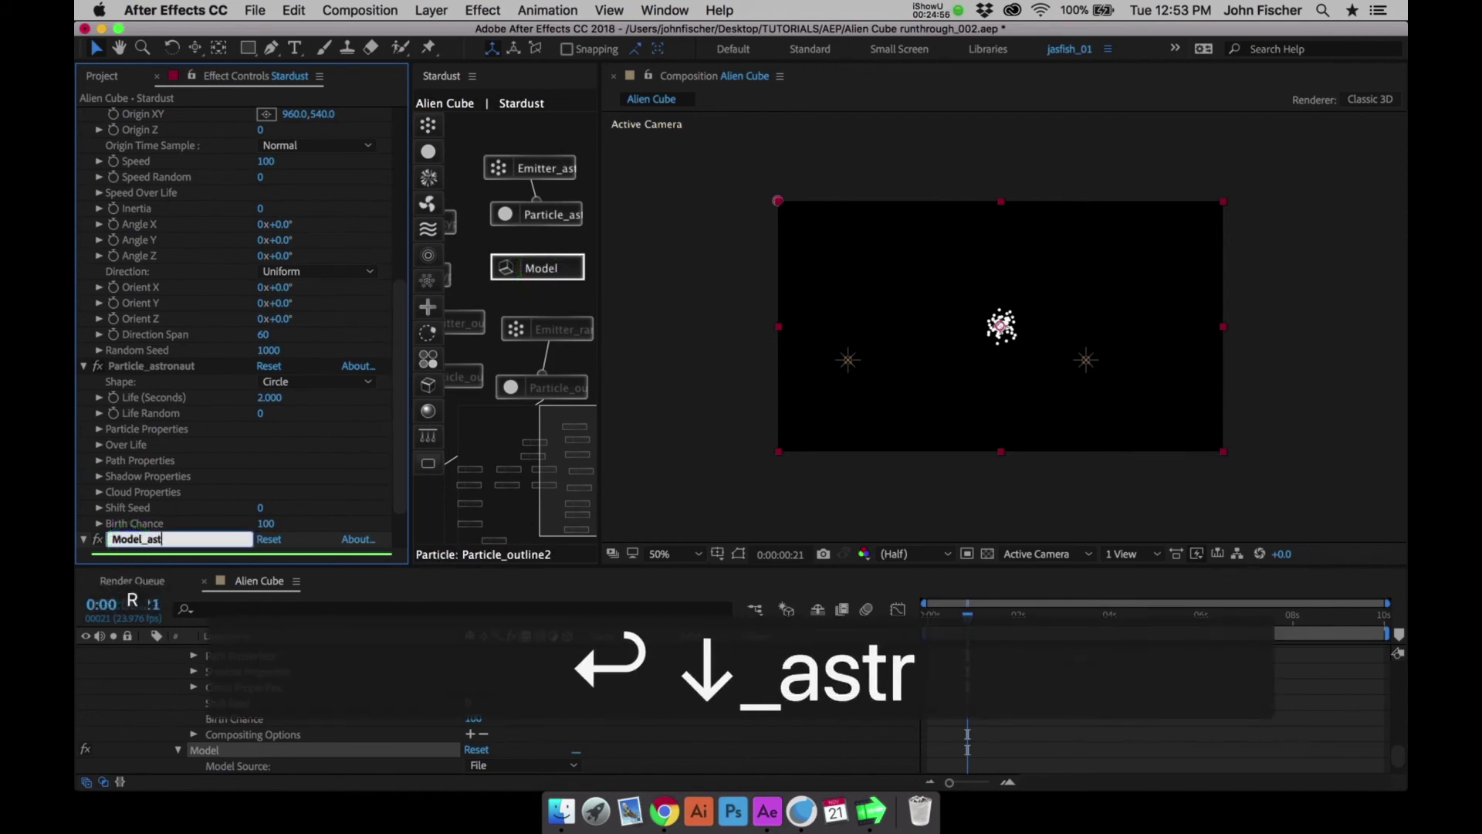
text(roanaut)
key(Return)
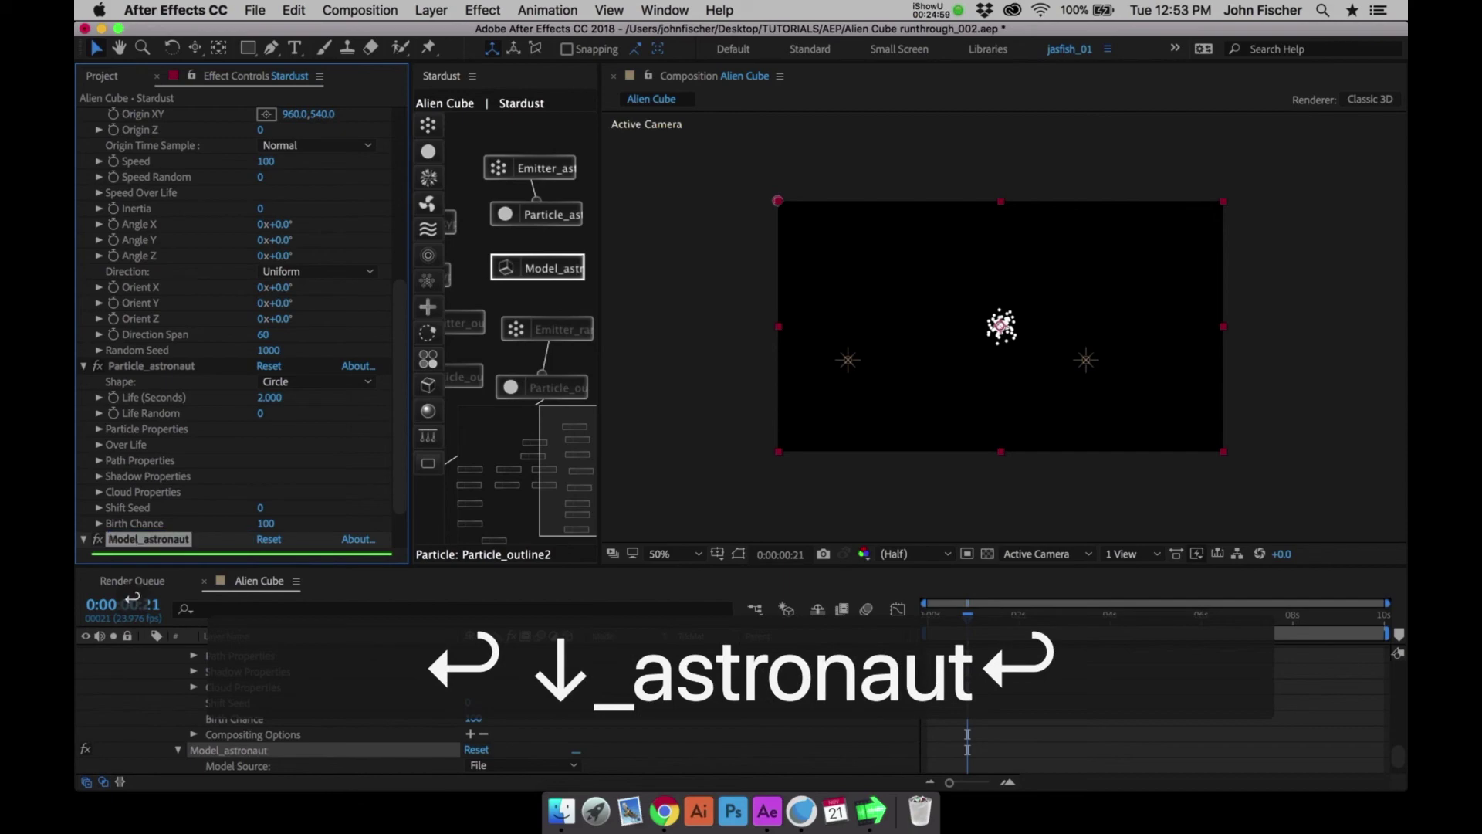
key(super+s)
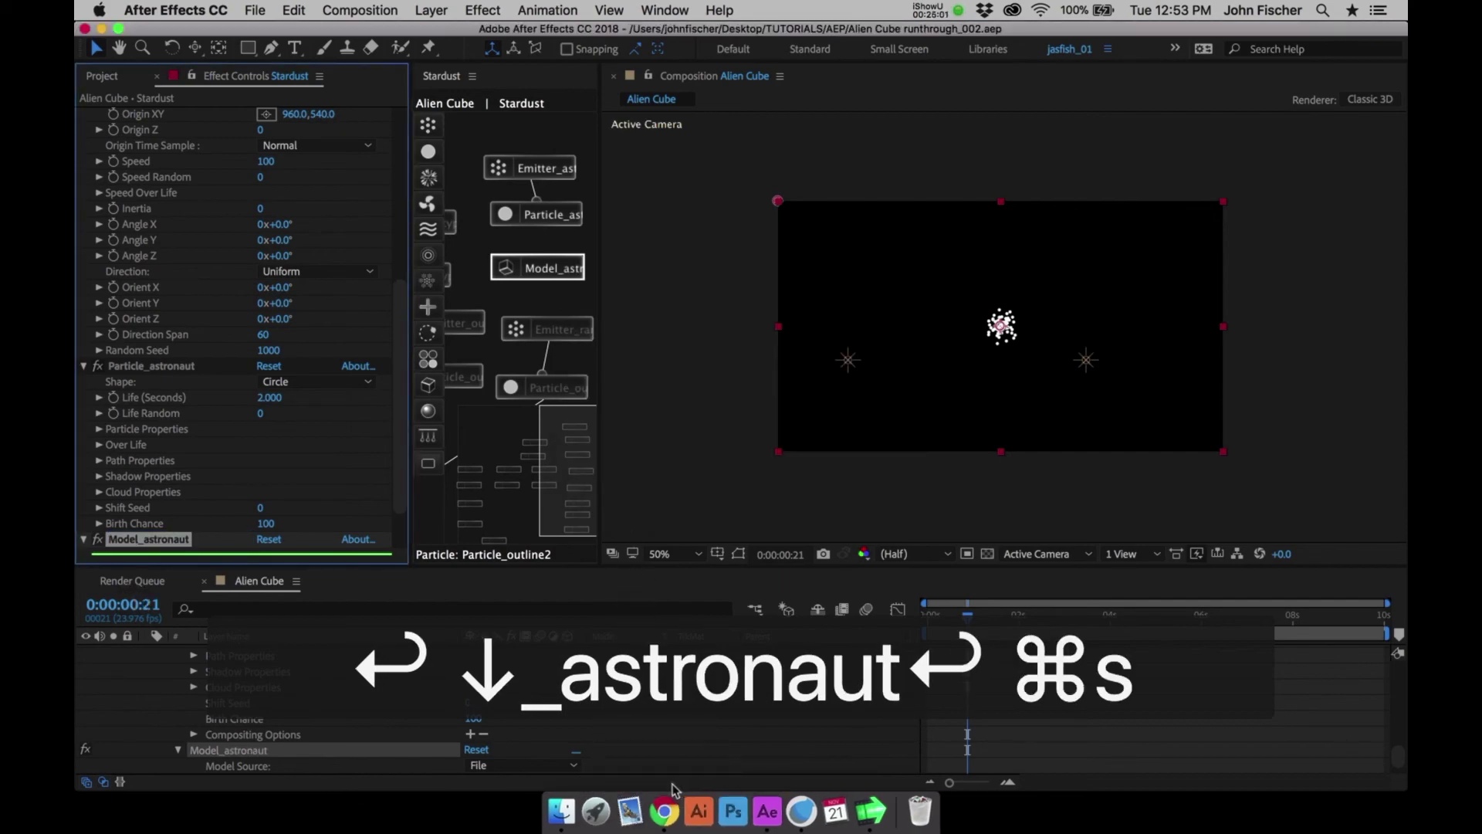
Switch to Chrome and open the SEMI-PERMANENT 2015 project on the MARX portfolio site
click(668, 802)
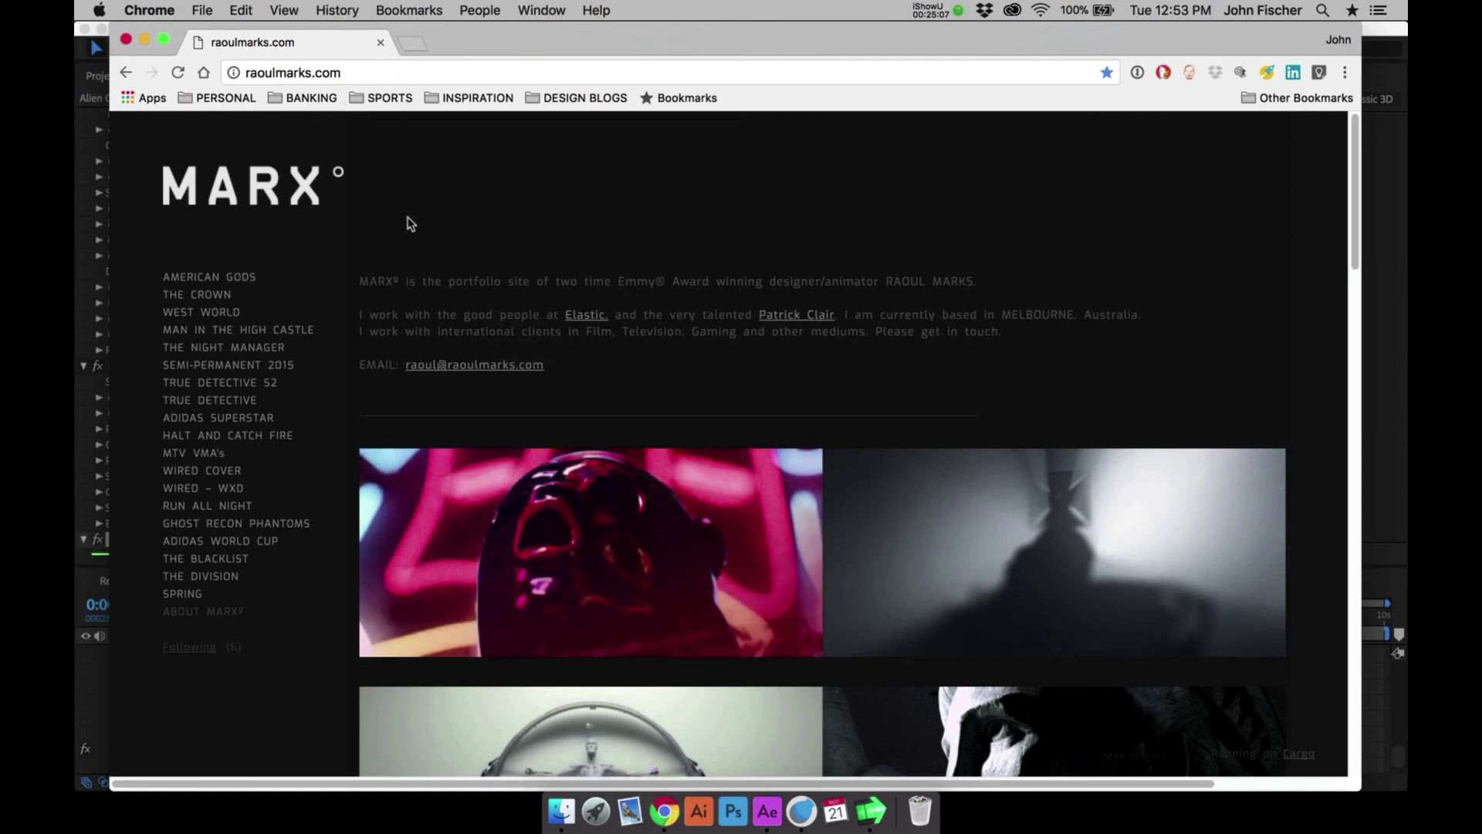
click(230, 365)
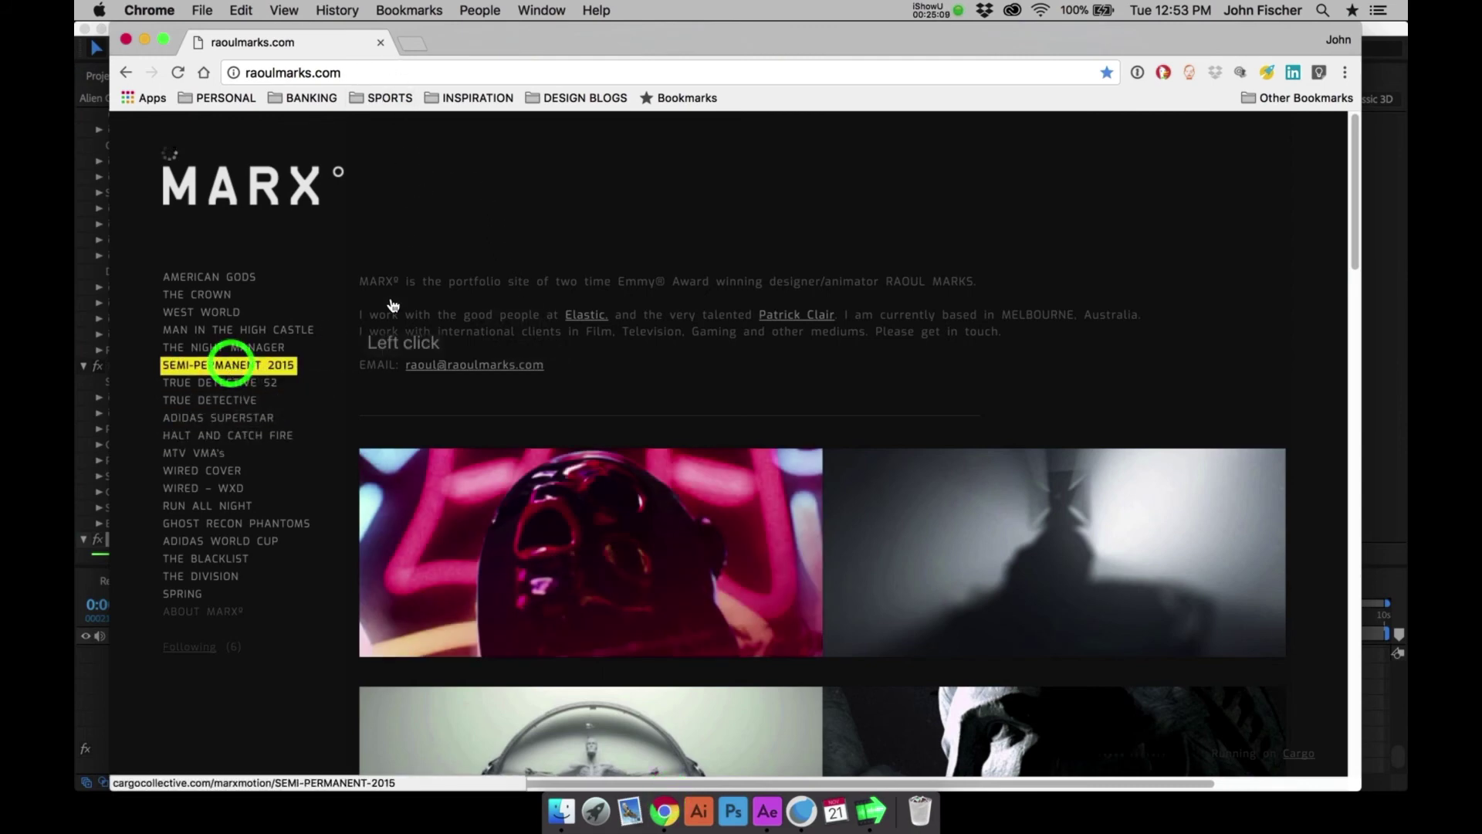
Open the Semi-Permanent making-of video on Vimeo in a new tab and expand its description around the ASTRONAUT.zip download link
click(1345, 192)
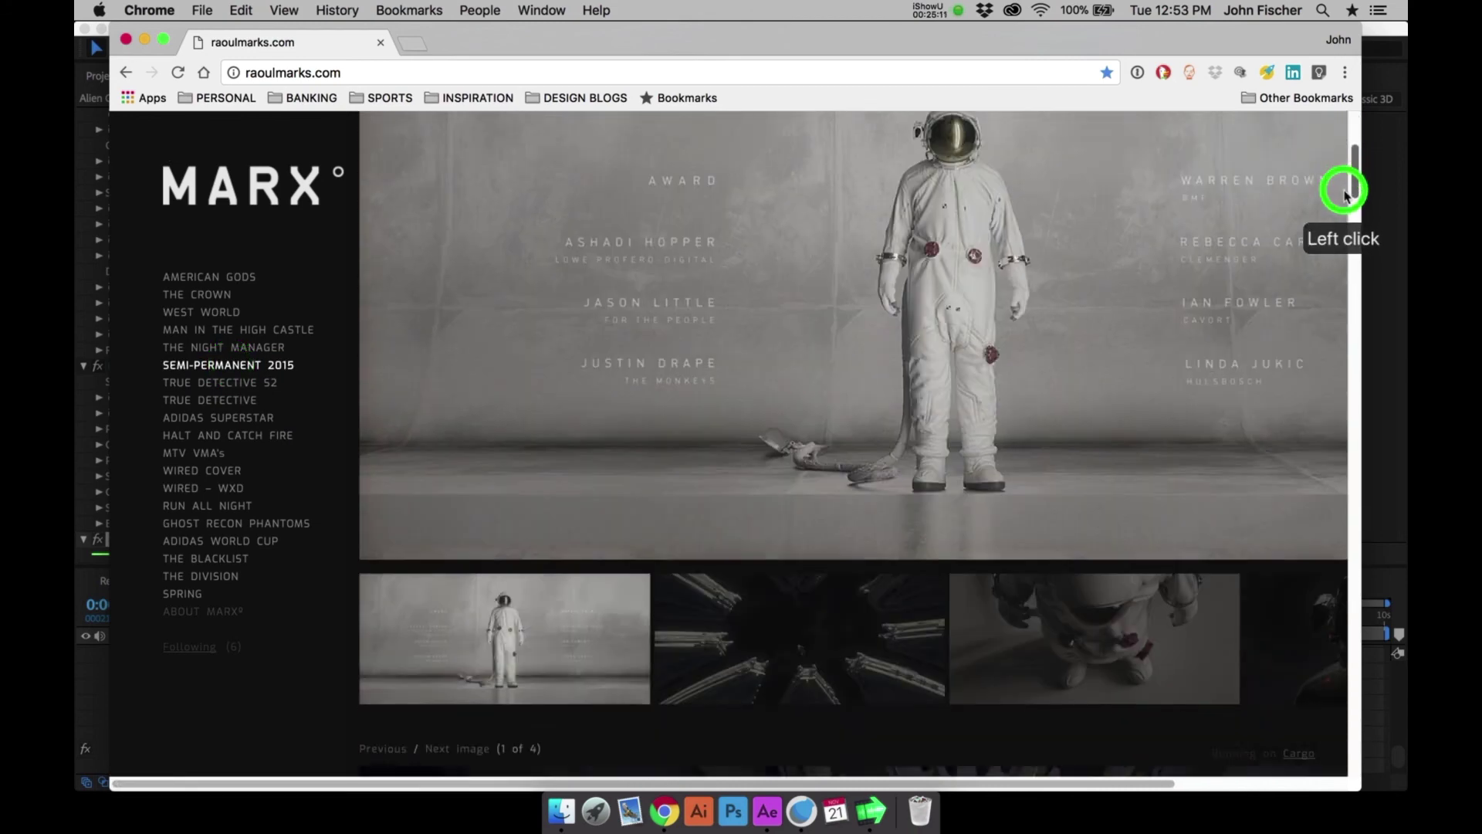
drag(1344, 192, 1294, 484)
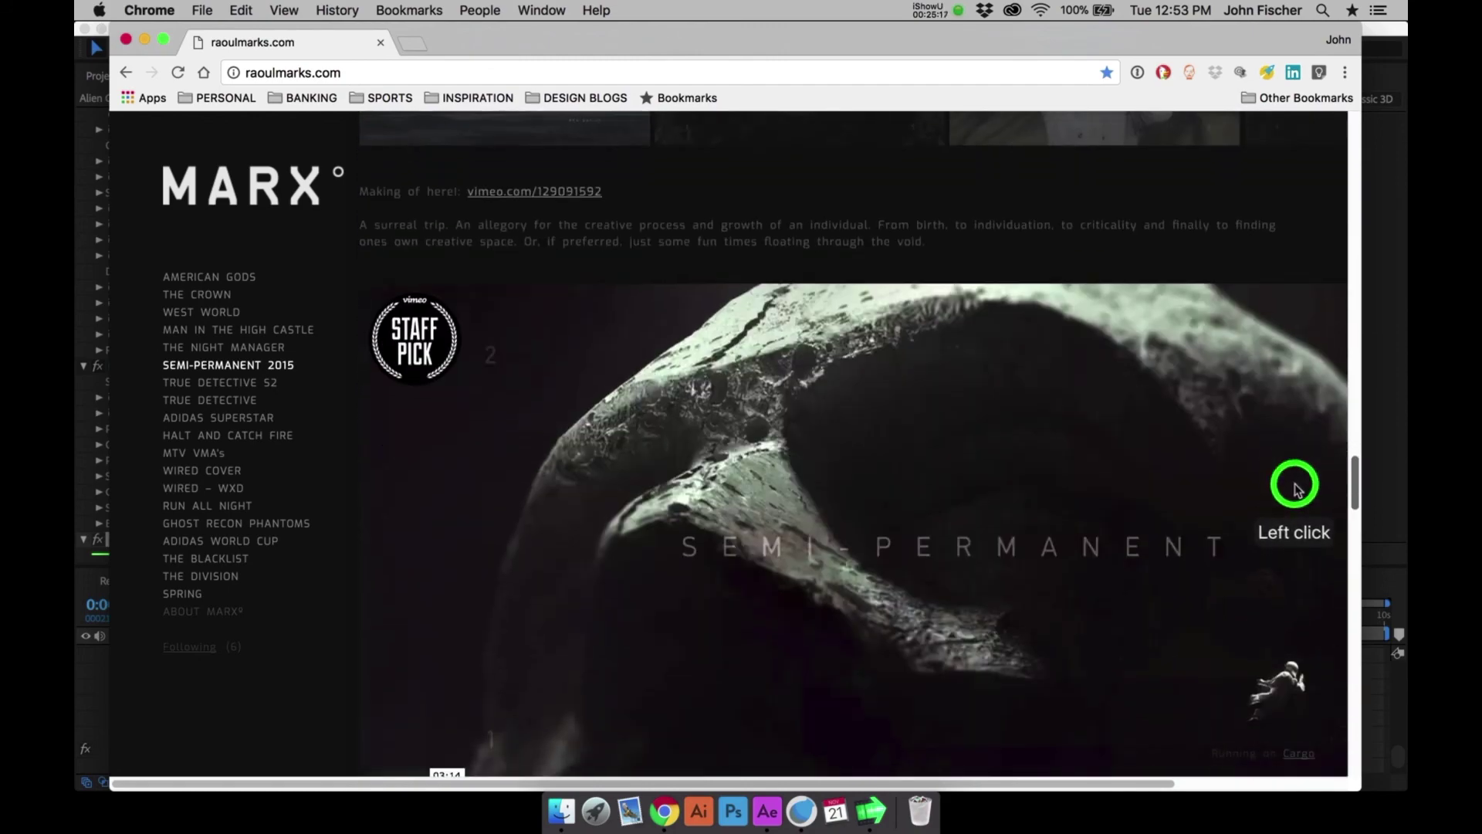
super+click(569, 191)
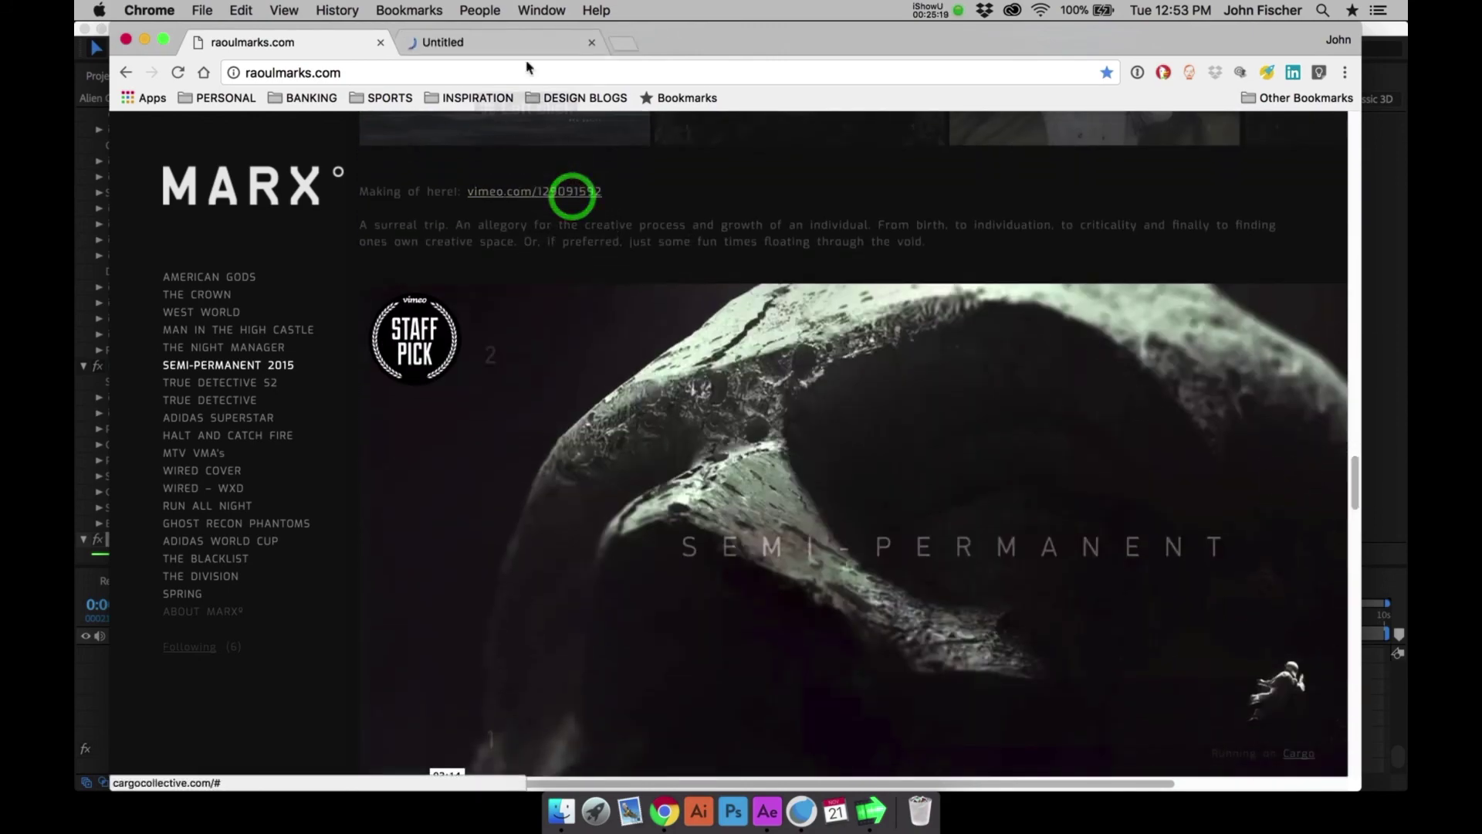
click(530, 44)
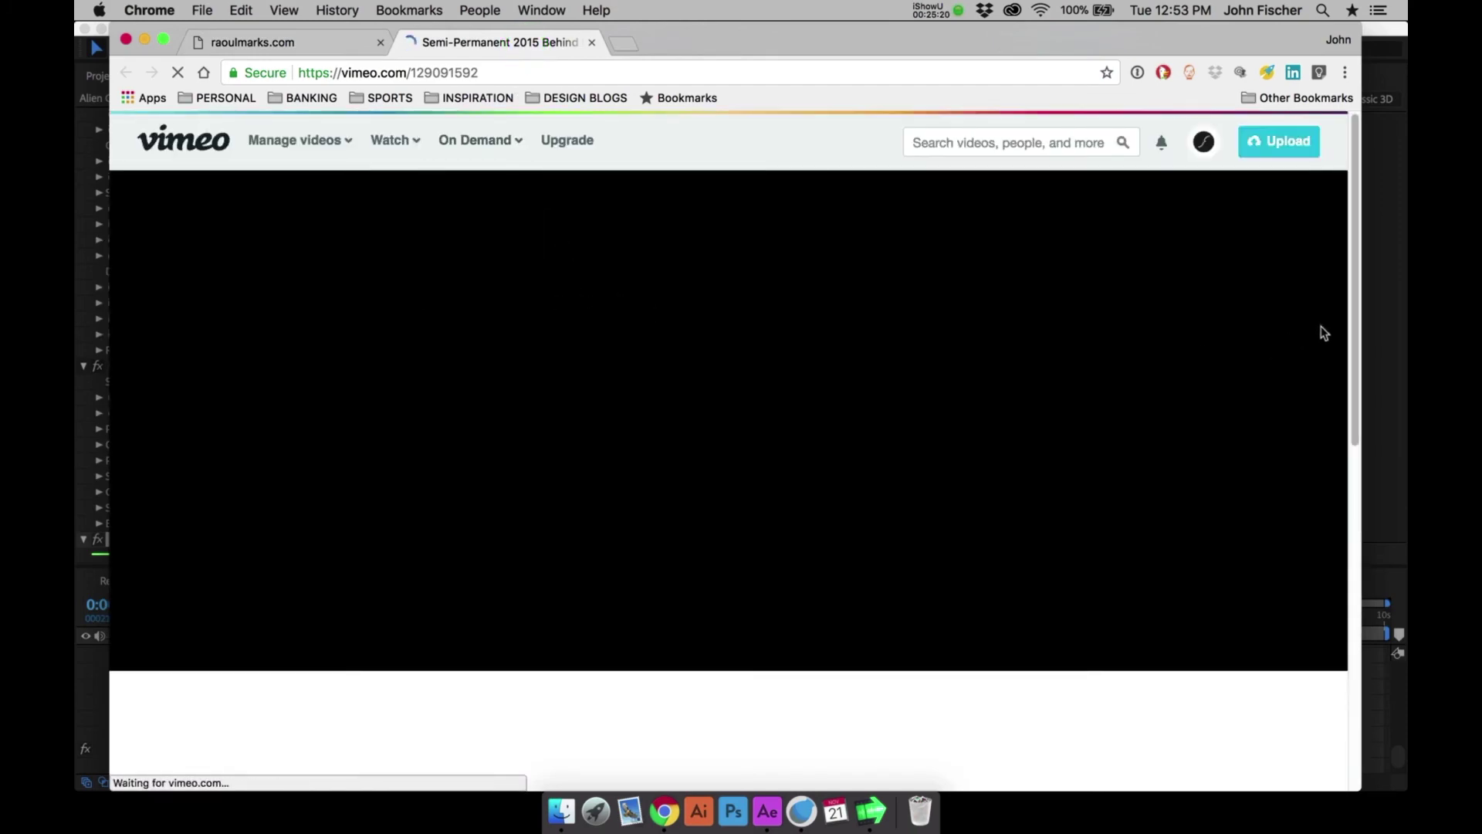
click(1353, 397)
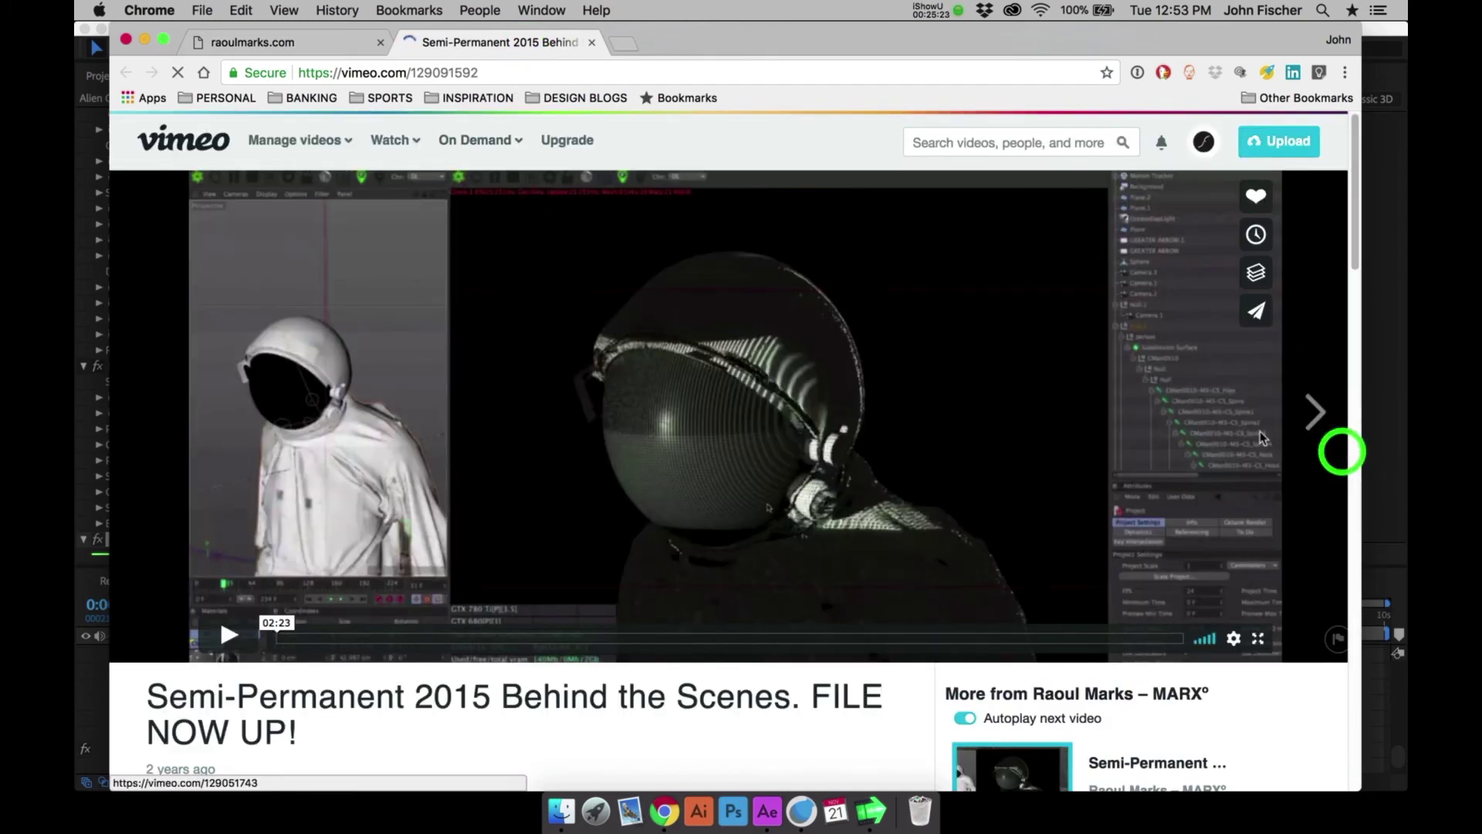
scroll(814, 477, down, 10)
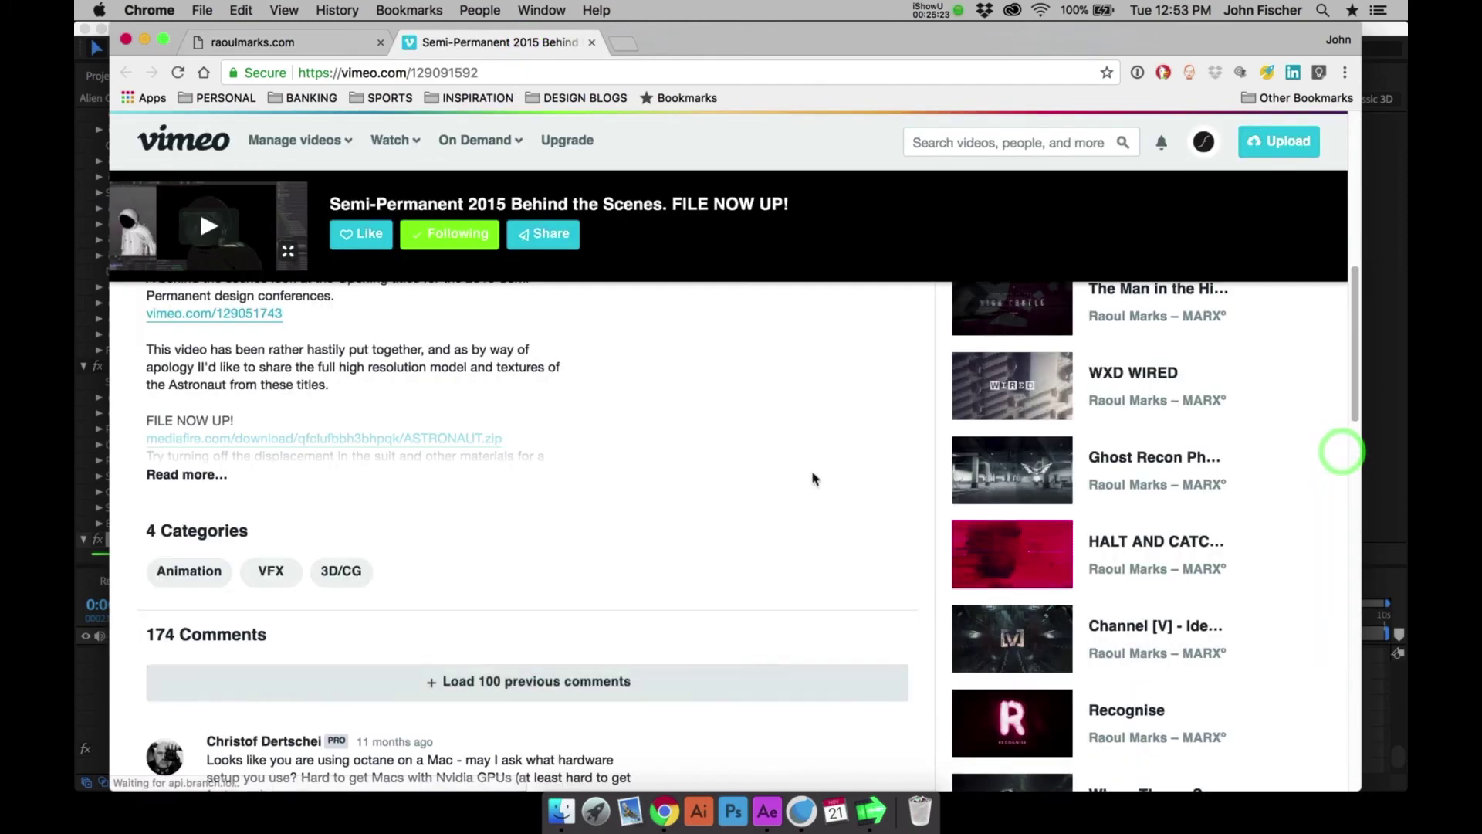
click(193, 477)
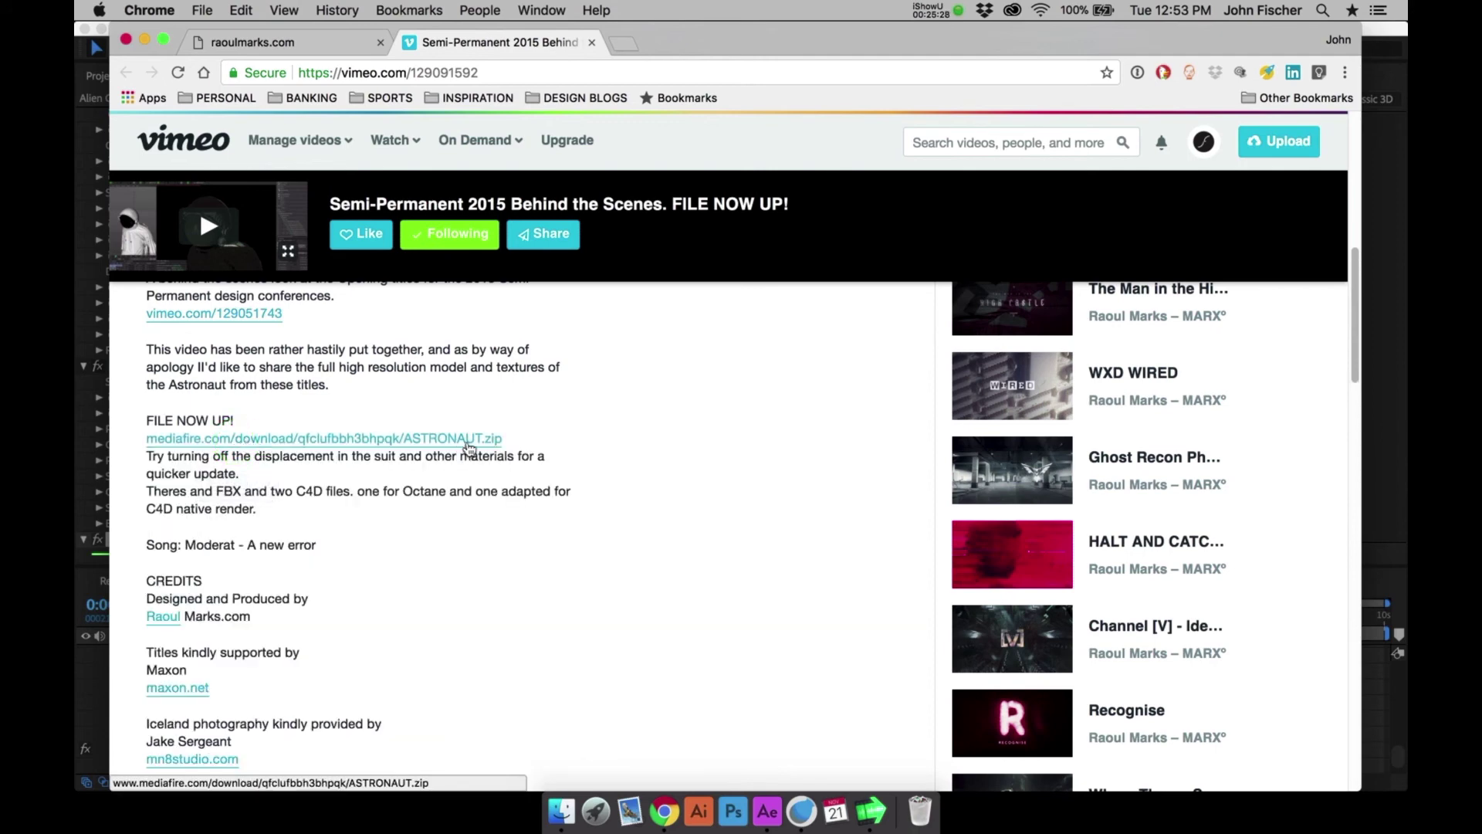
Return to After Effects and set Emitter_astronaut to emit Once with 1 particle per second and a speed of 0
key(super+h)
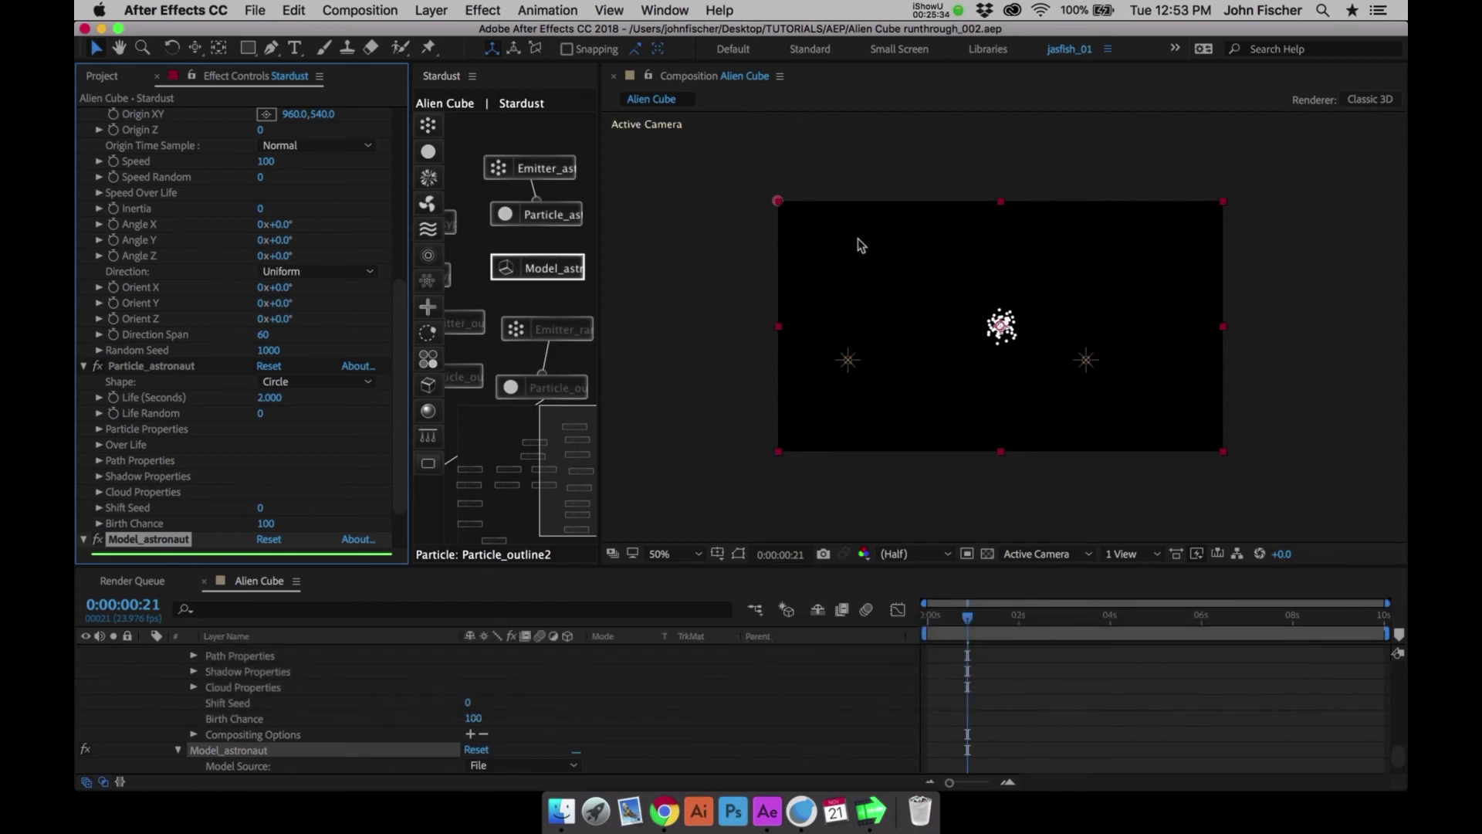
click(551, 164)
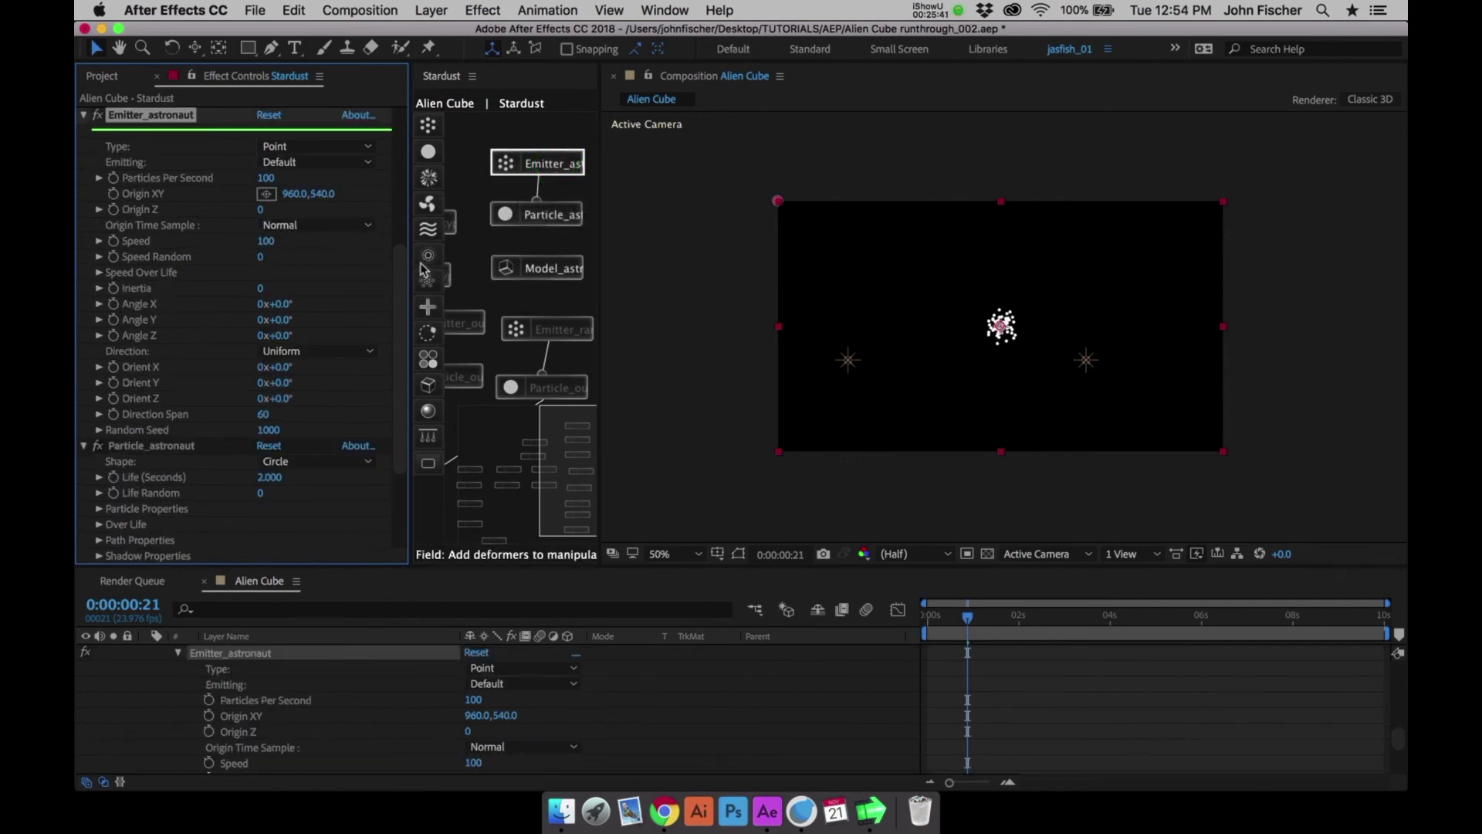
click(282, 162)
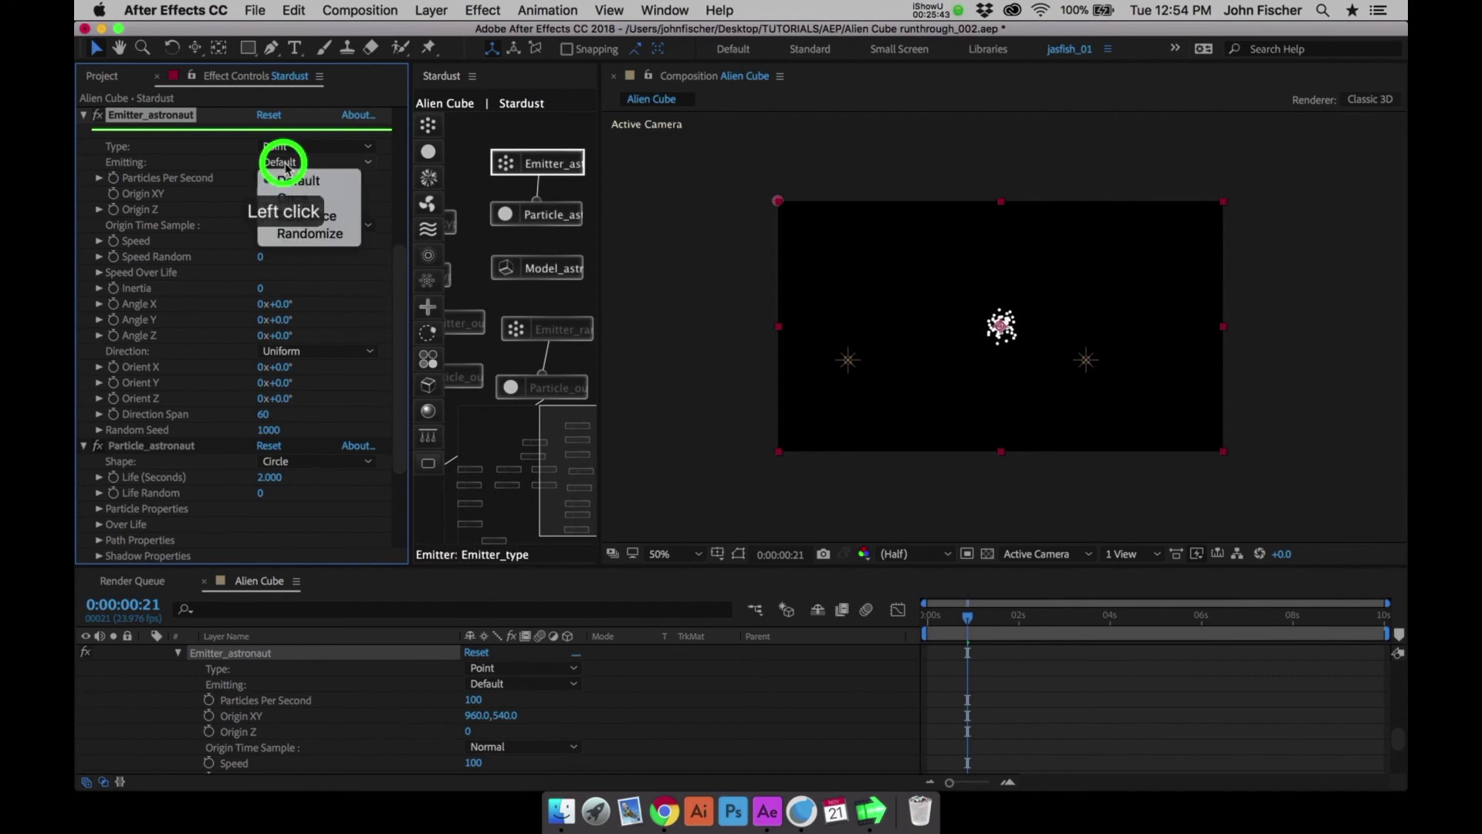
click(283, 193)
click(267, 179)
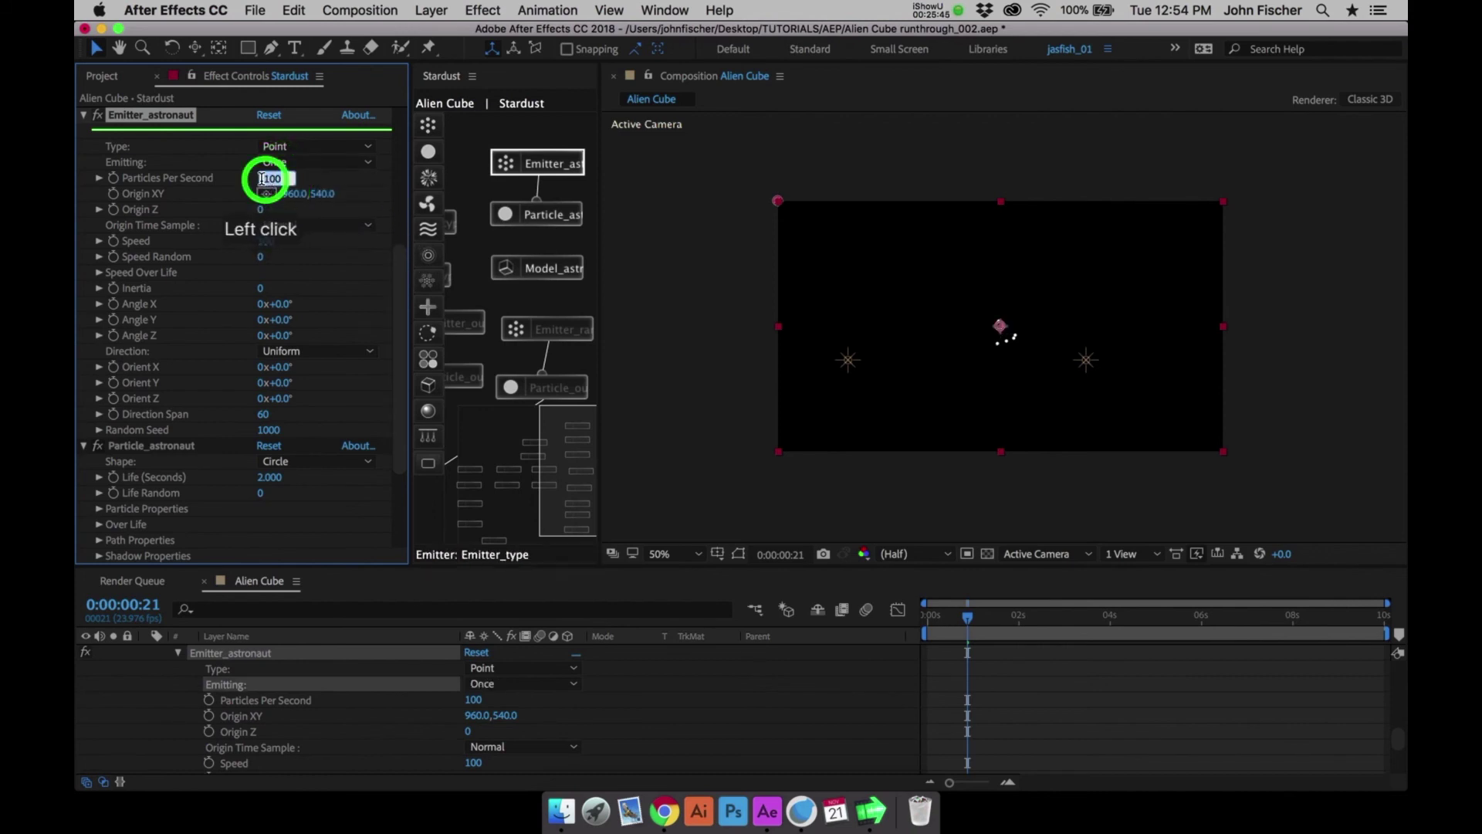
text(1)
key(Return)
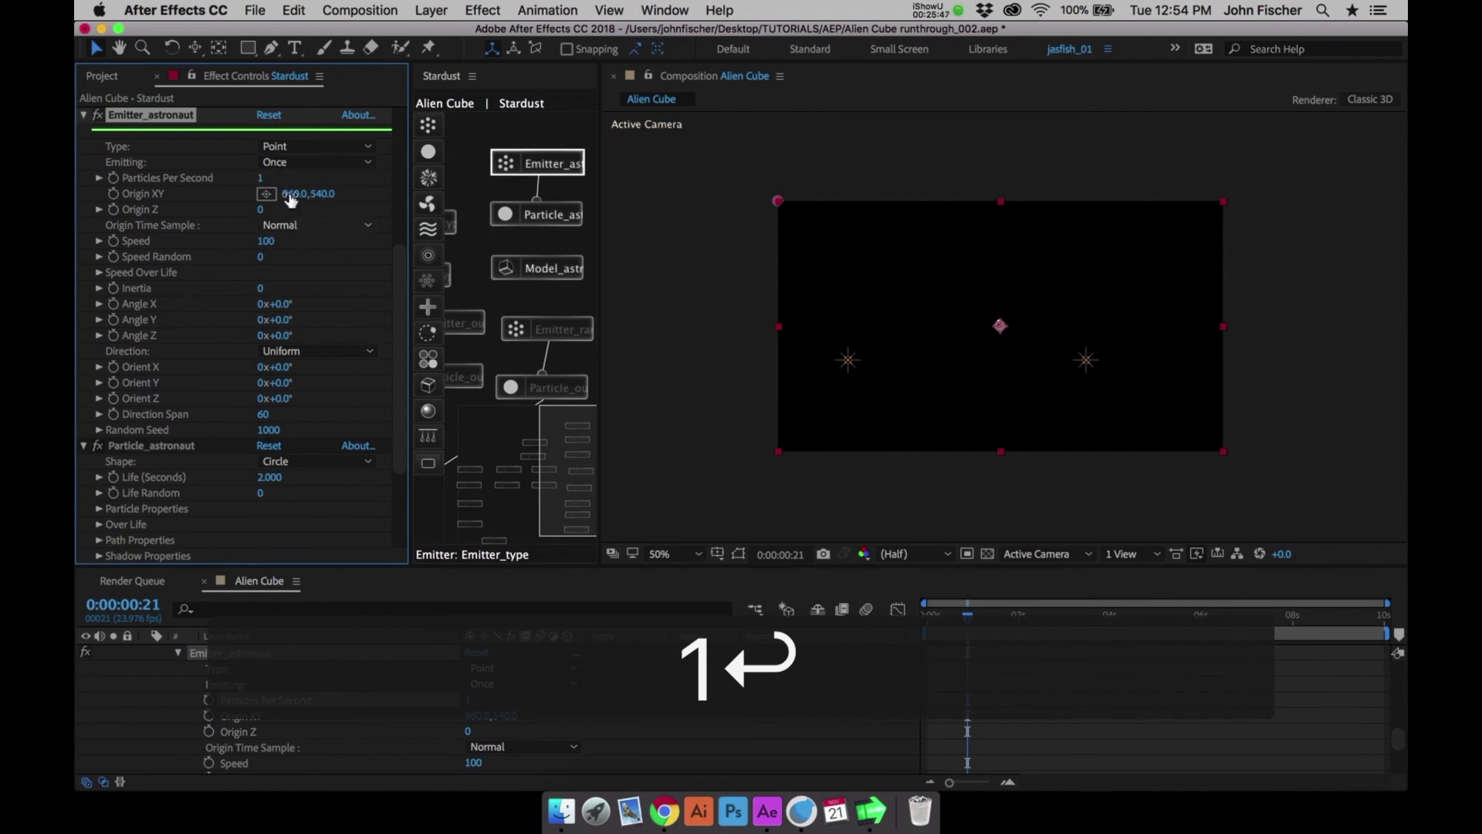
click(265, 243)
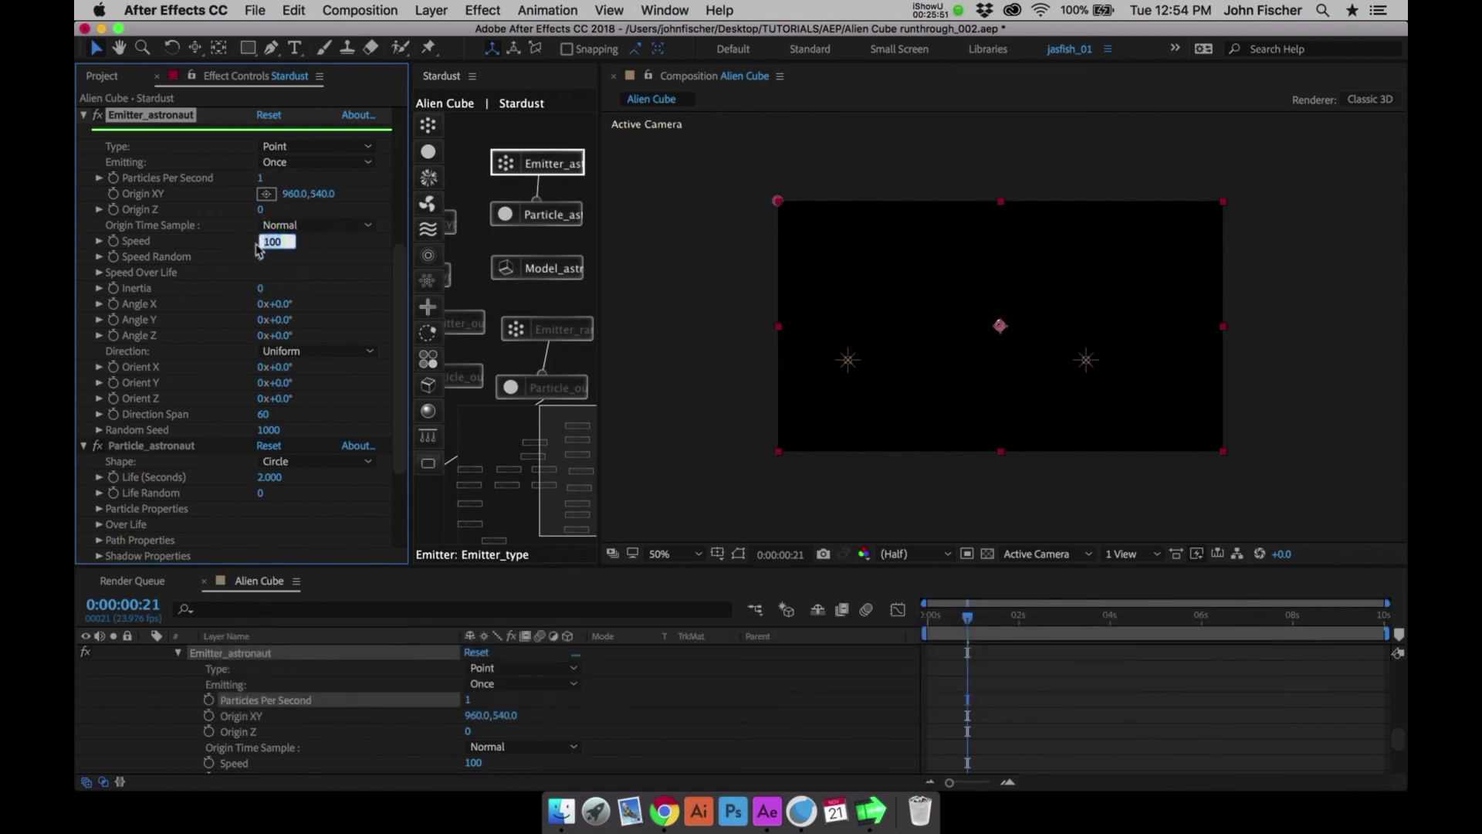
text(0)
key(Return)
Set the Particle_astronaut shape to Model, connect it to Model_astronaut and place the model node closer beneath it
click(534, 217)
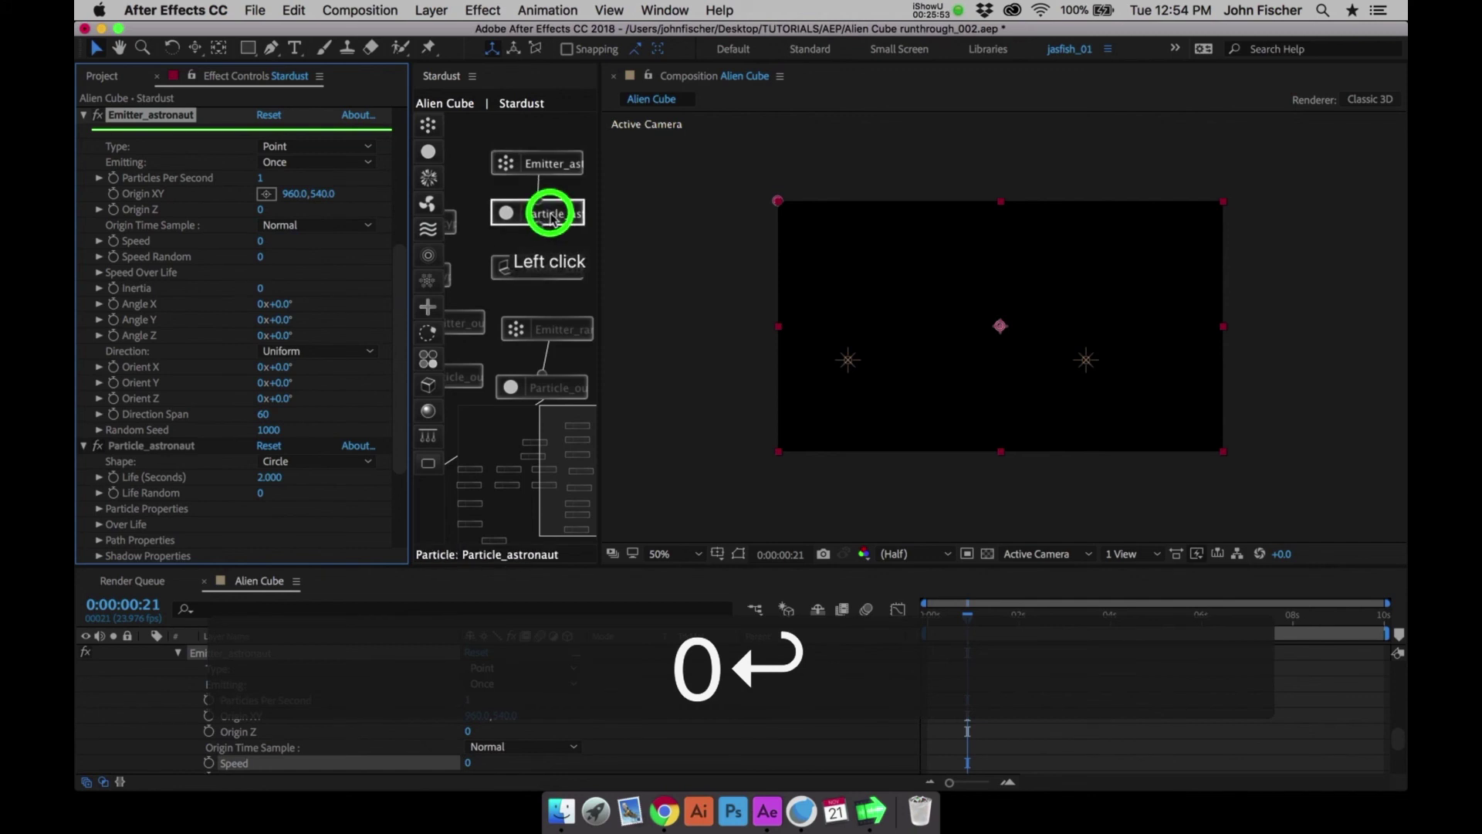
click(401, 388)
drag(401, 389, 397, 406)
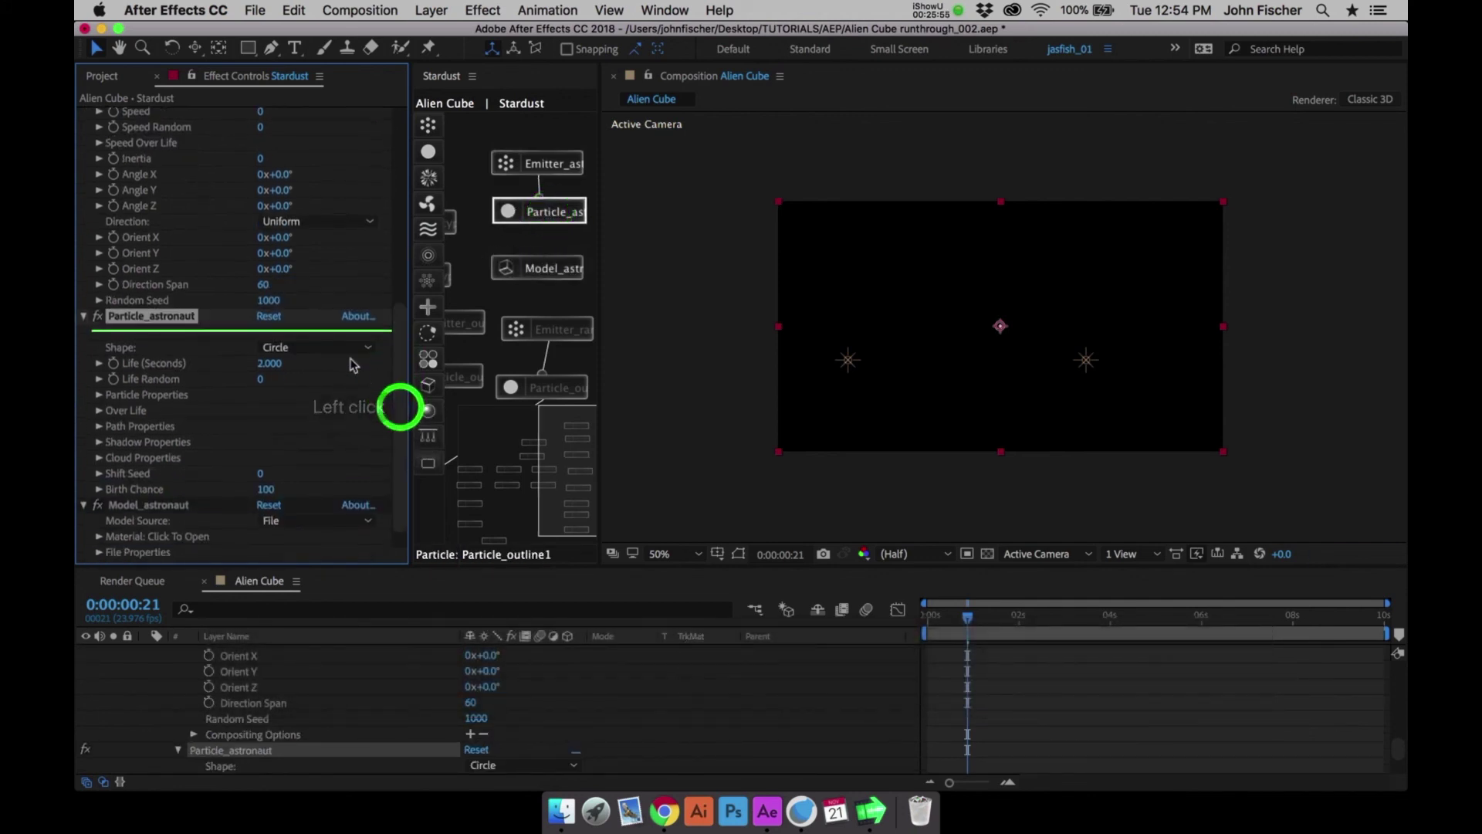
click(344, 350)
click(340, 456)
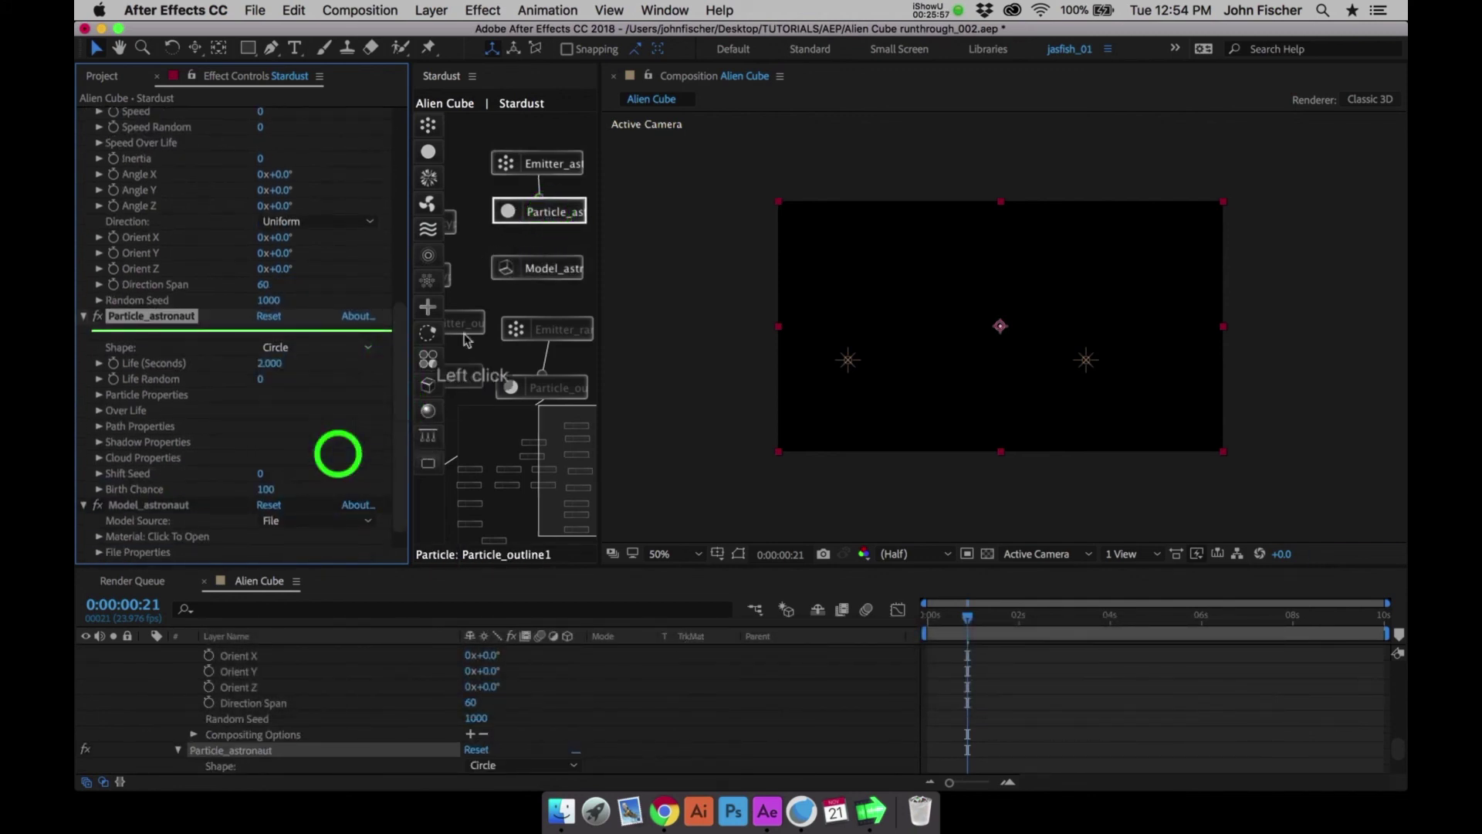
drag(539, 256, 543, 215)
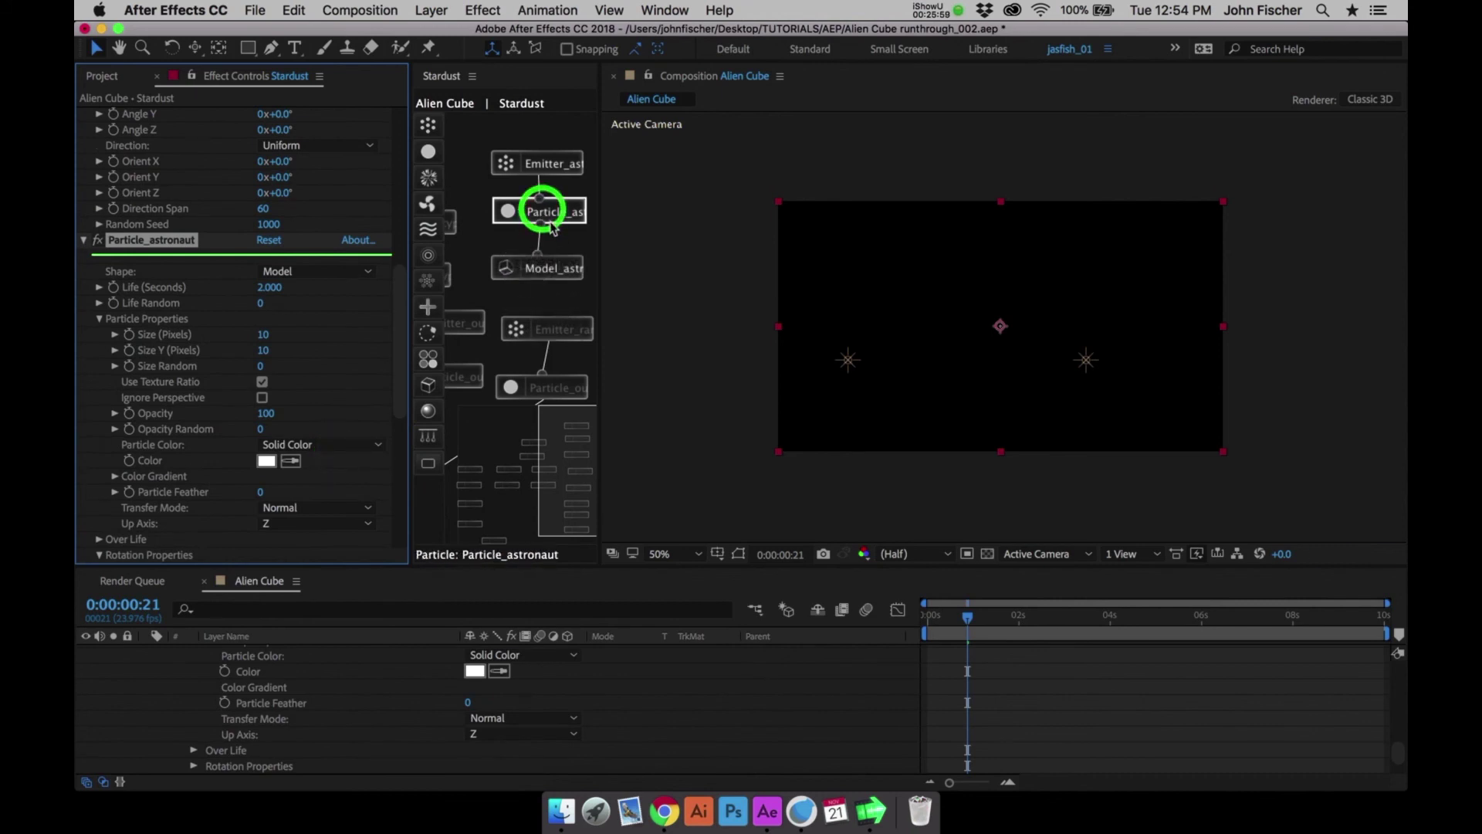
drag(561, 274, 556, 253)
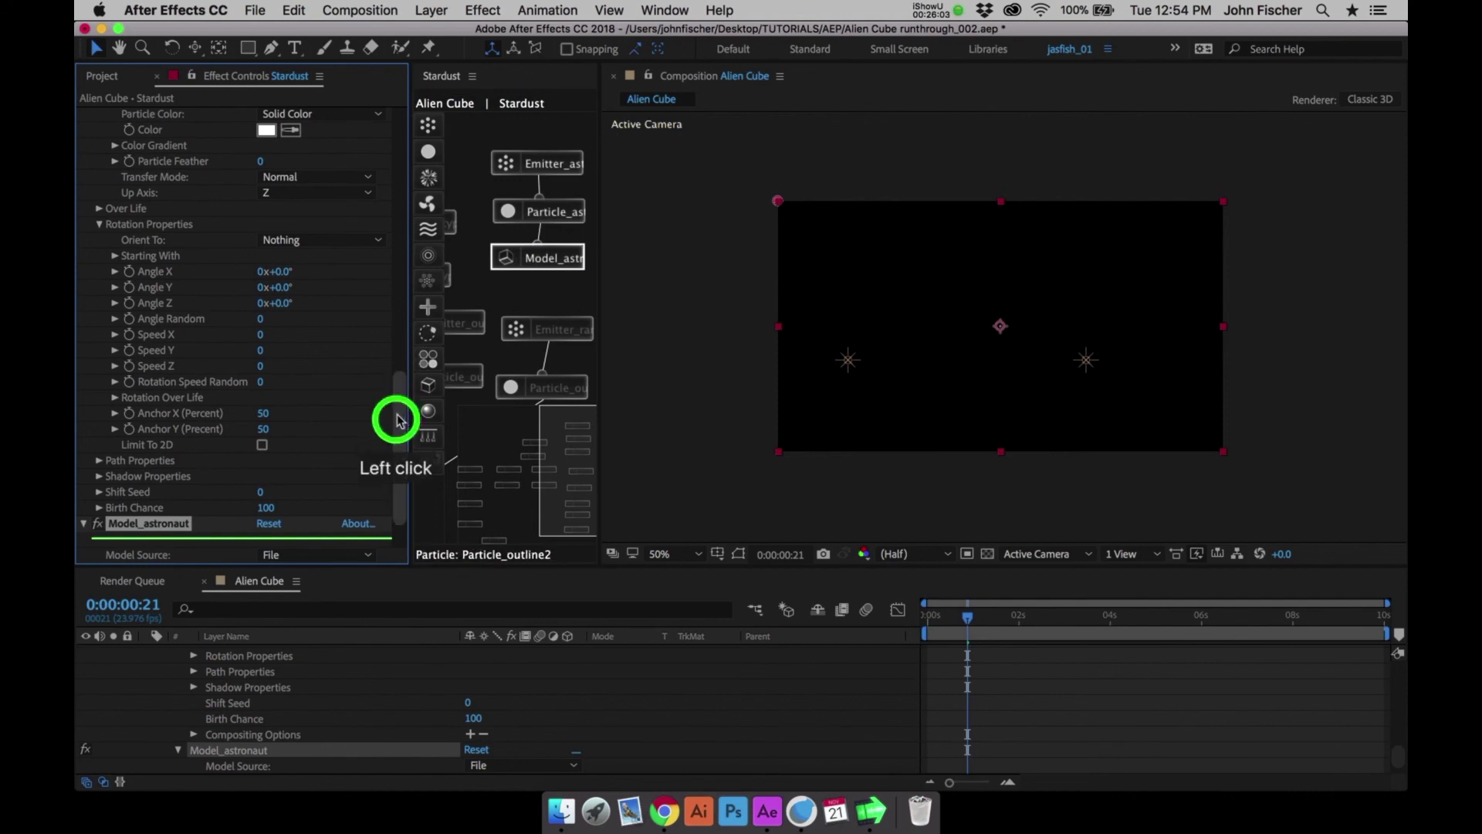
Load SPACEMAN_stardust.obj from the C4D folder as the file source of Model_astronaut, with Import Materials enabled
drag(393, 420, 393, 438)
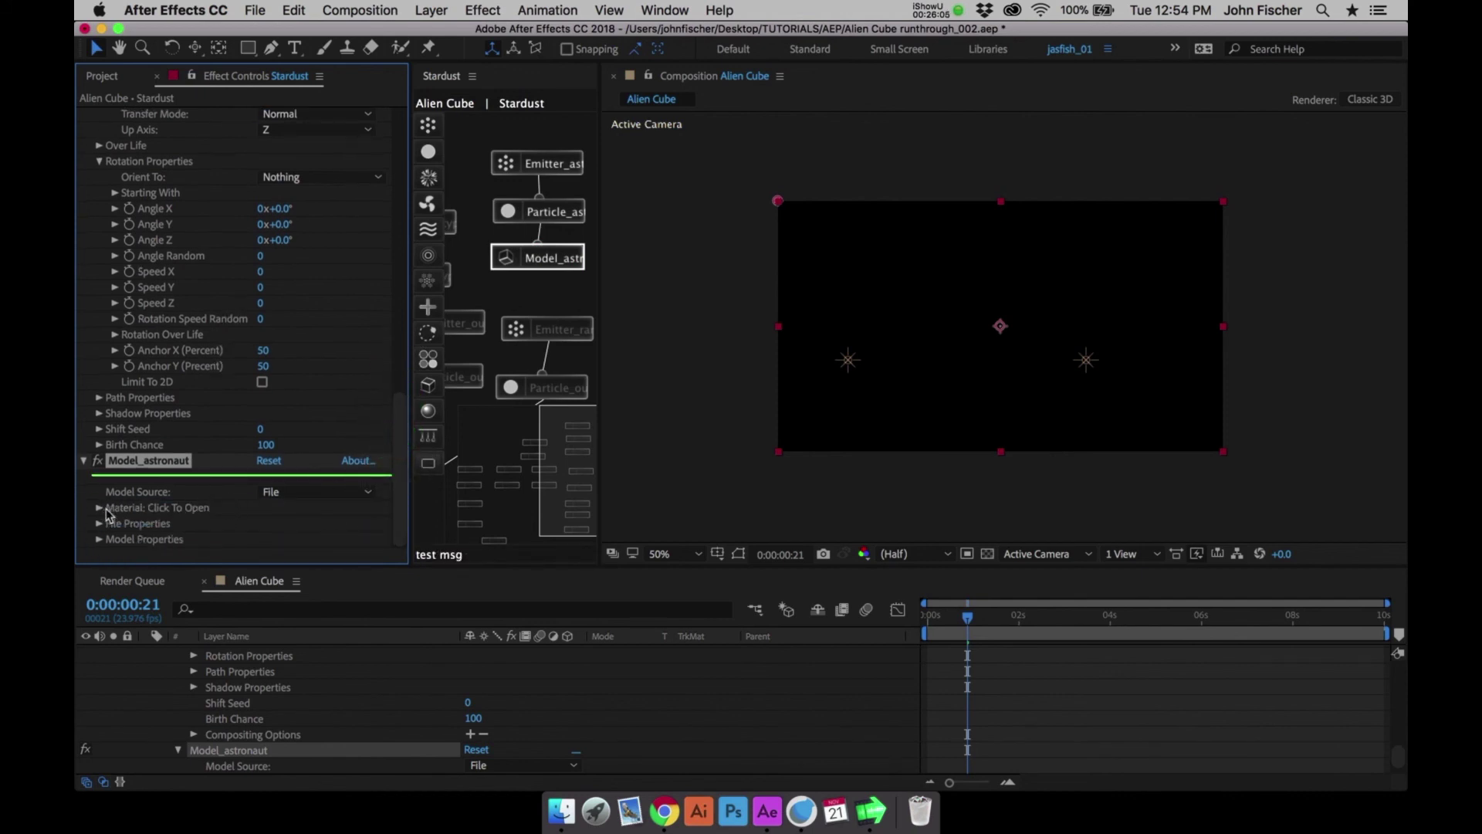
click(260, 509)
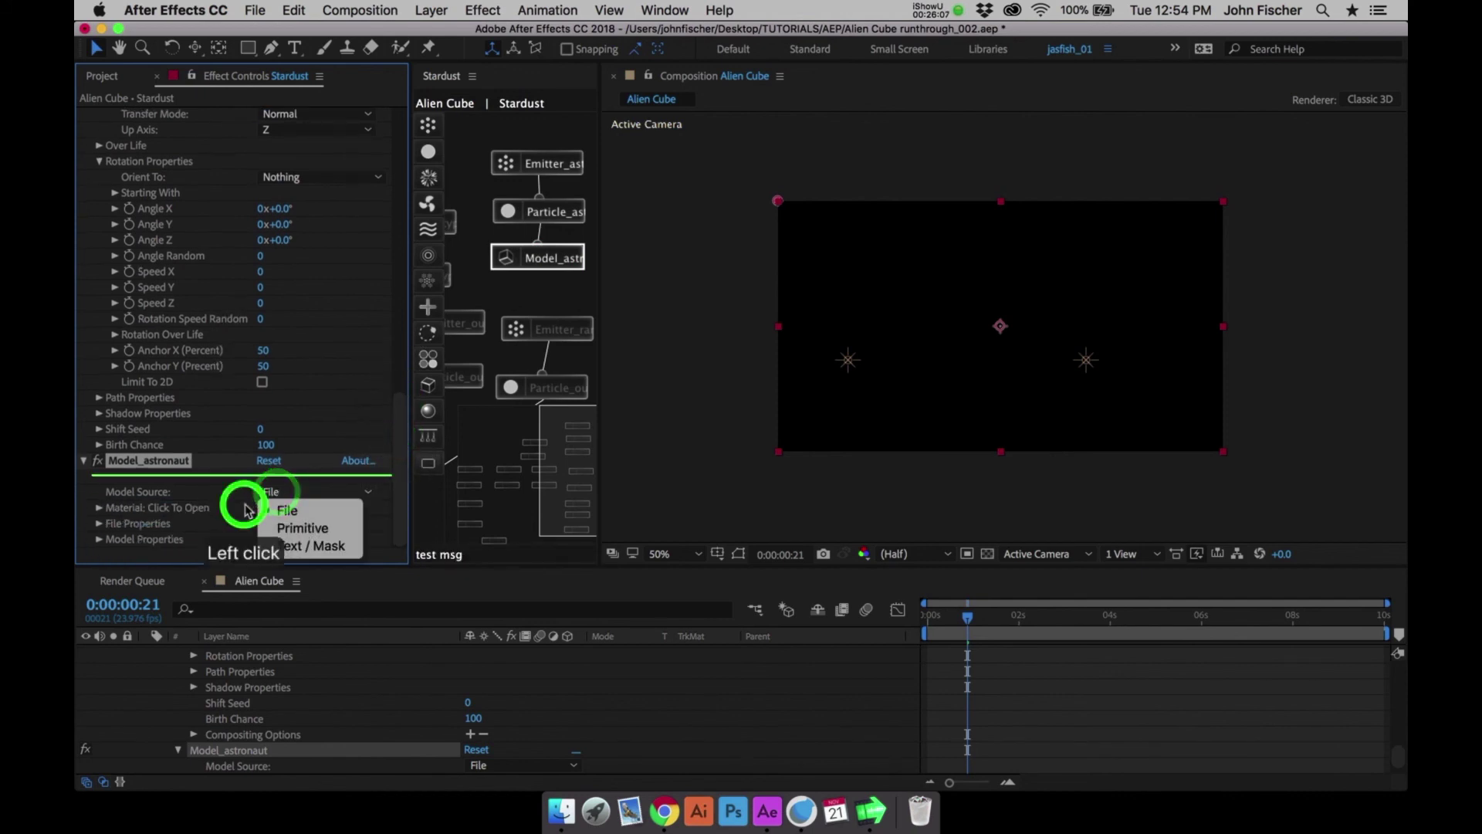
click(100, 523)
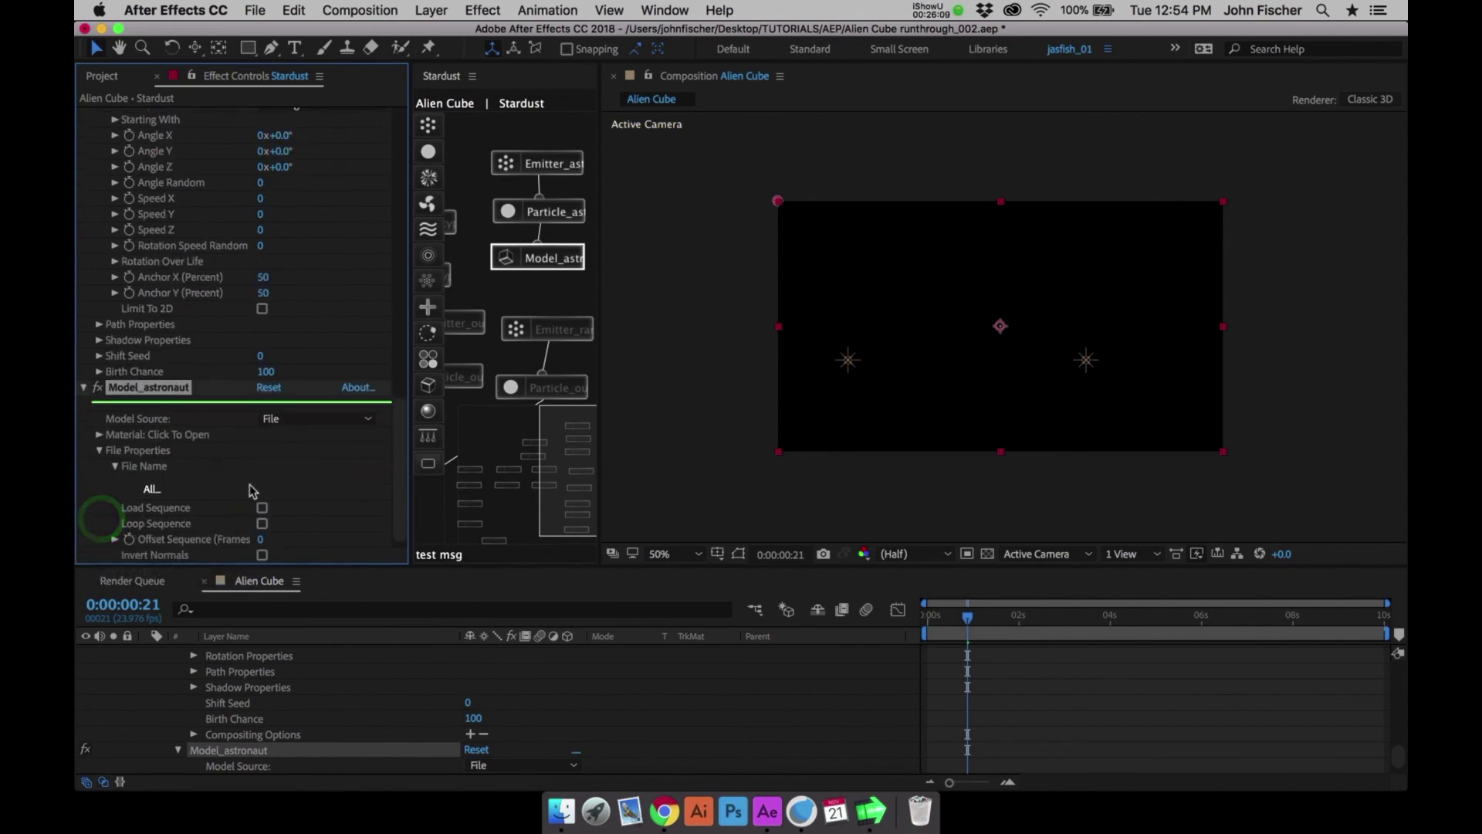
click(164, 489)
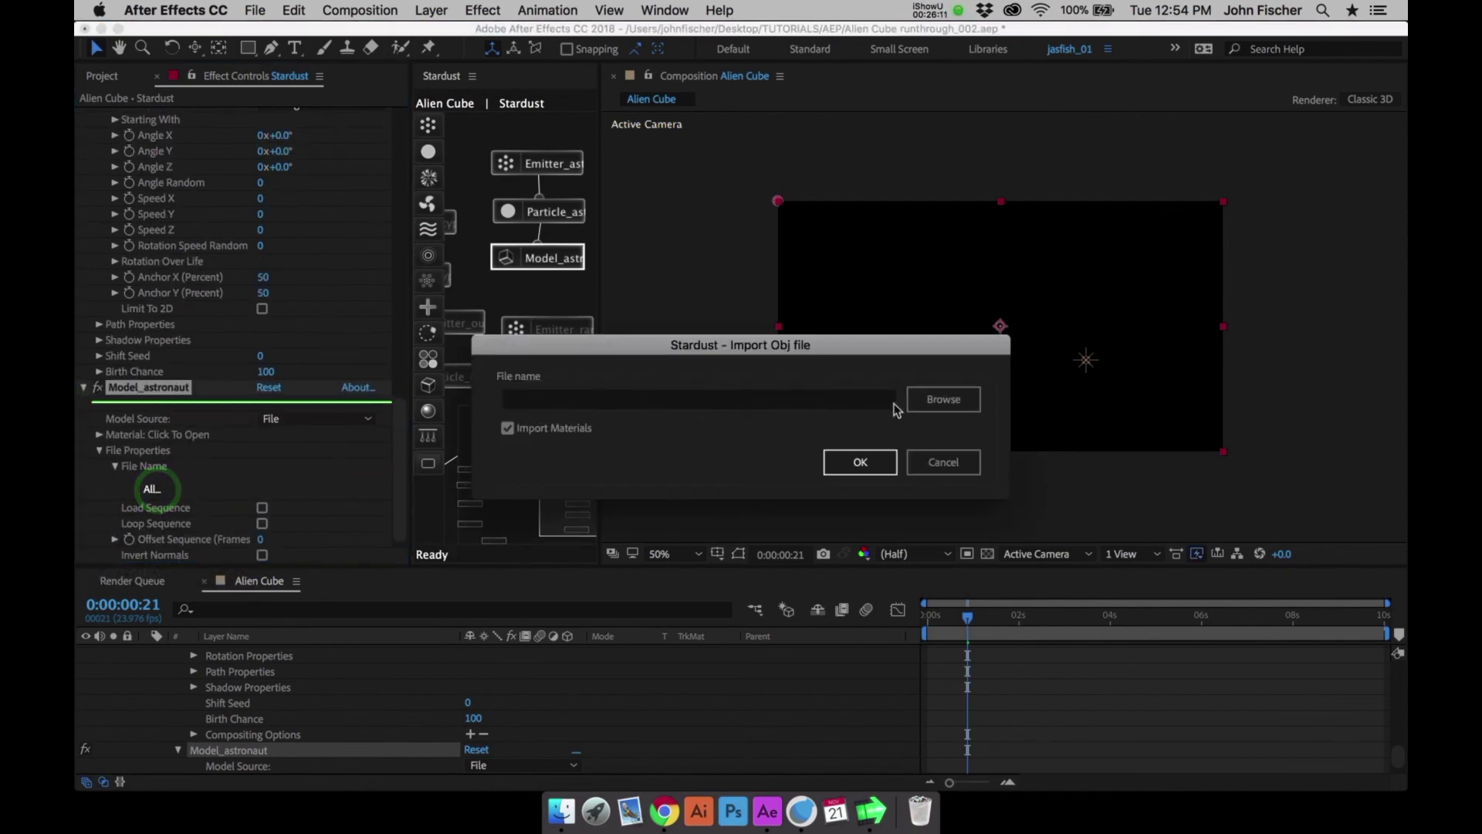
click(911, 403)
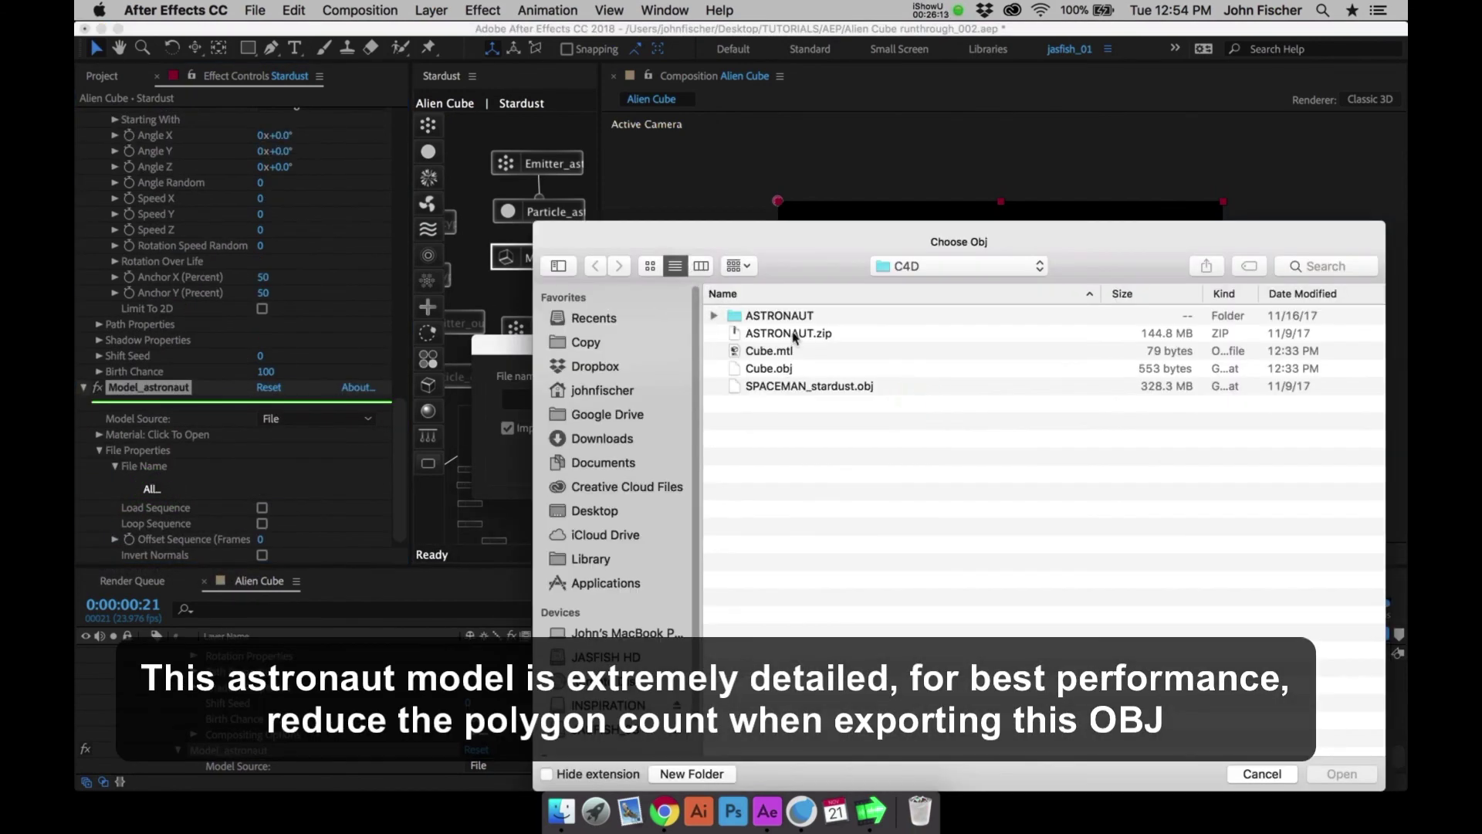
click(798, 388)
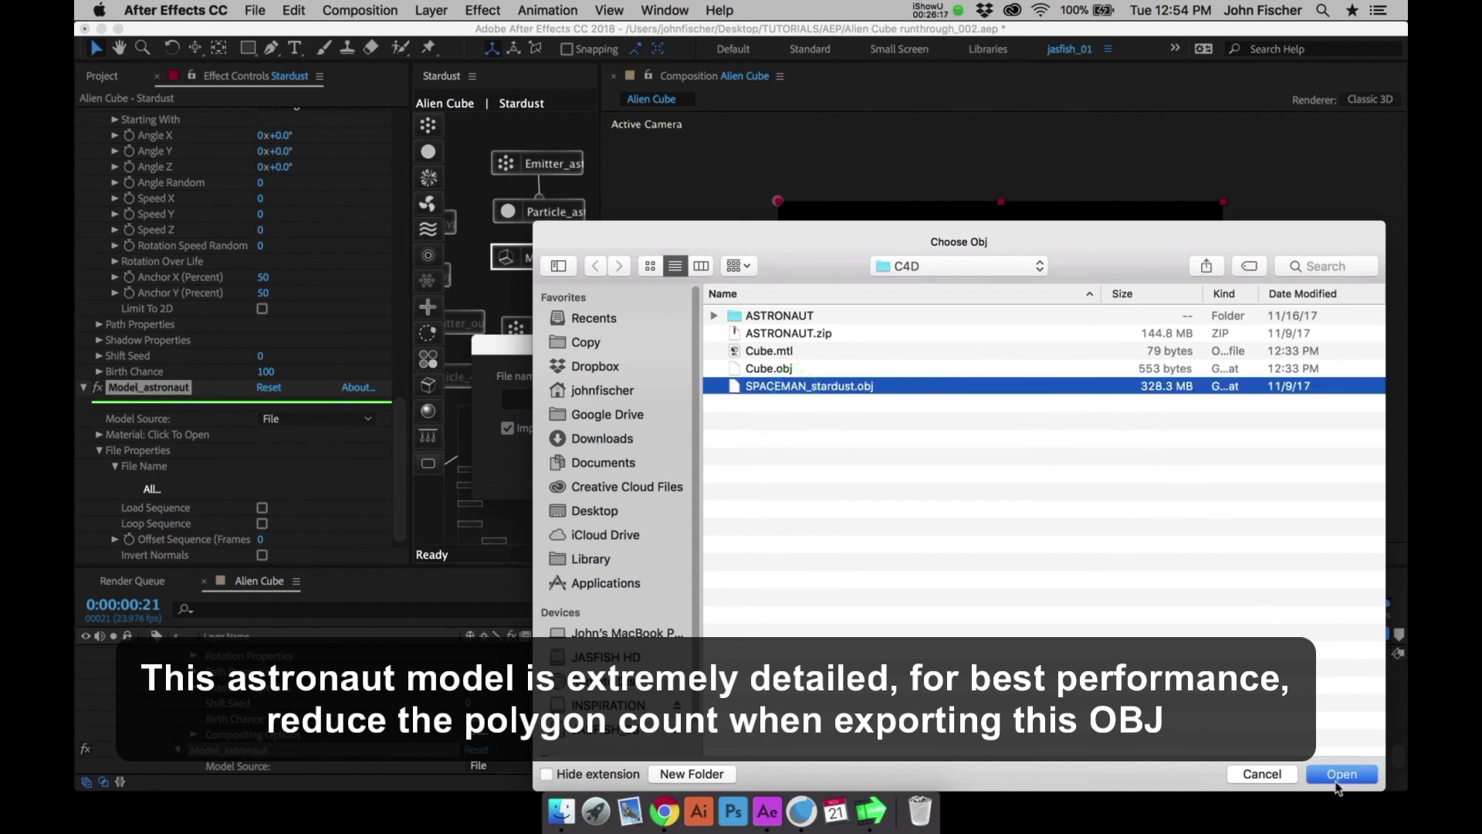
click(1341, 774)
click(855, 460)
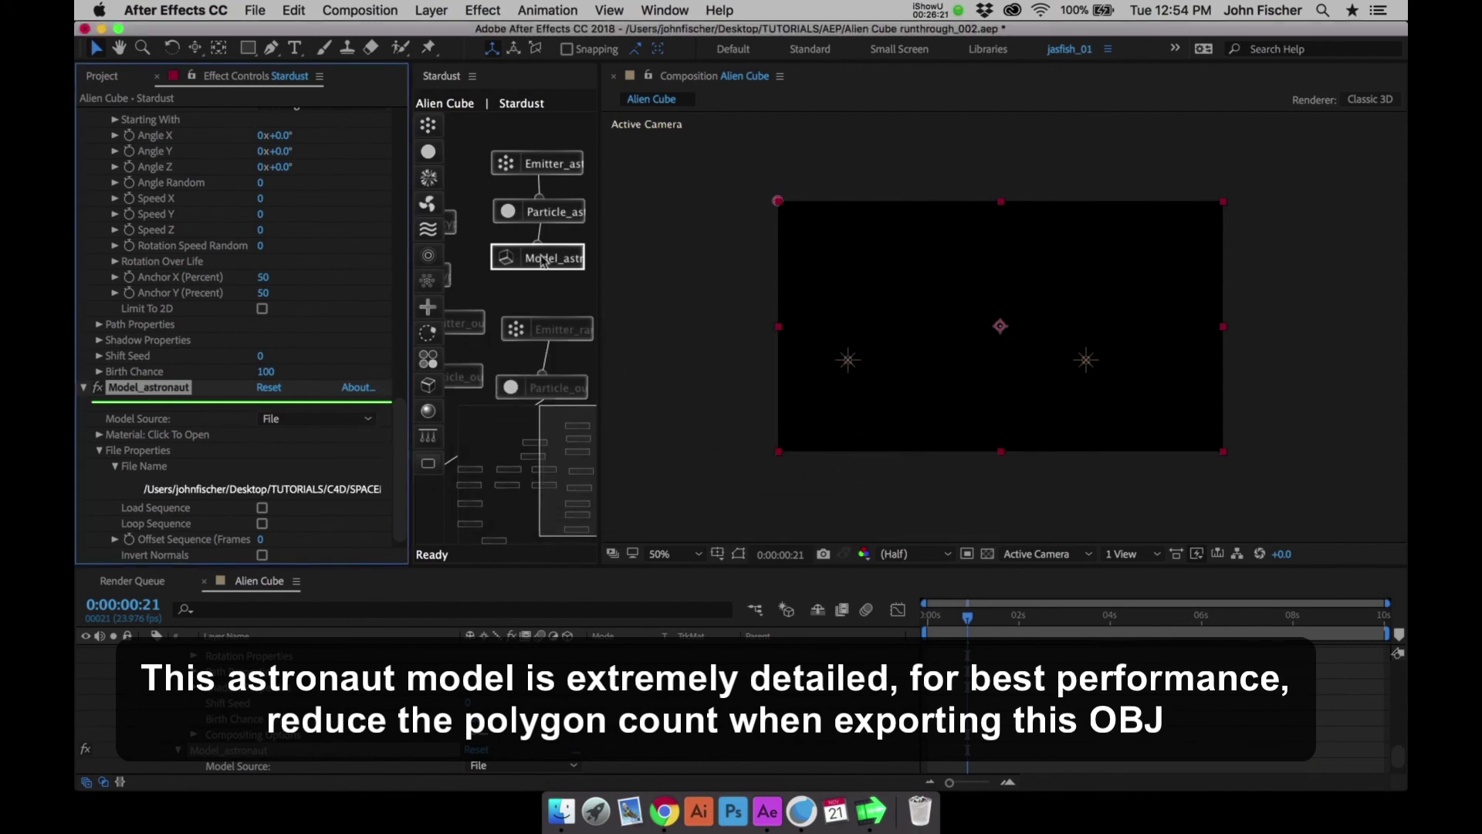
In the enlarged node view, connect Model_astronaut to the Transform node and move the default material node off the random emitter
click(529, 126)
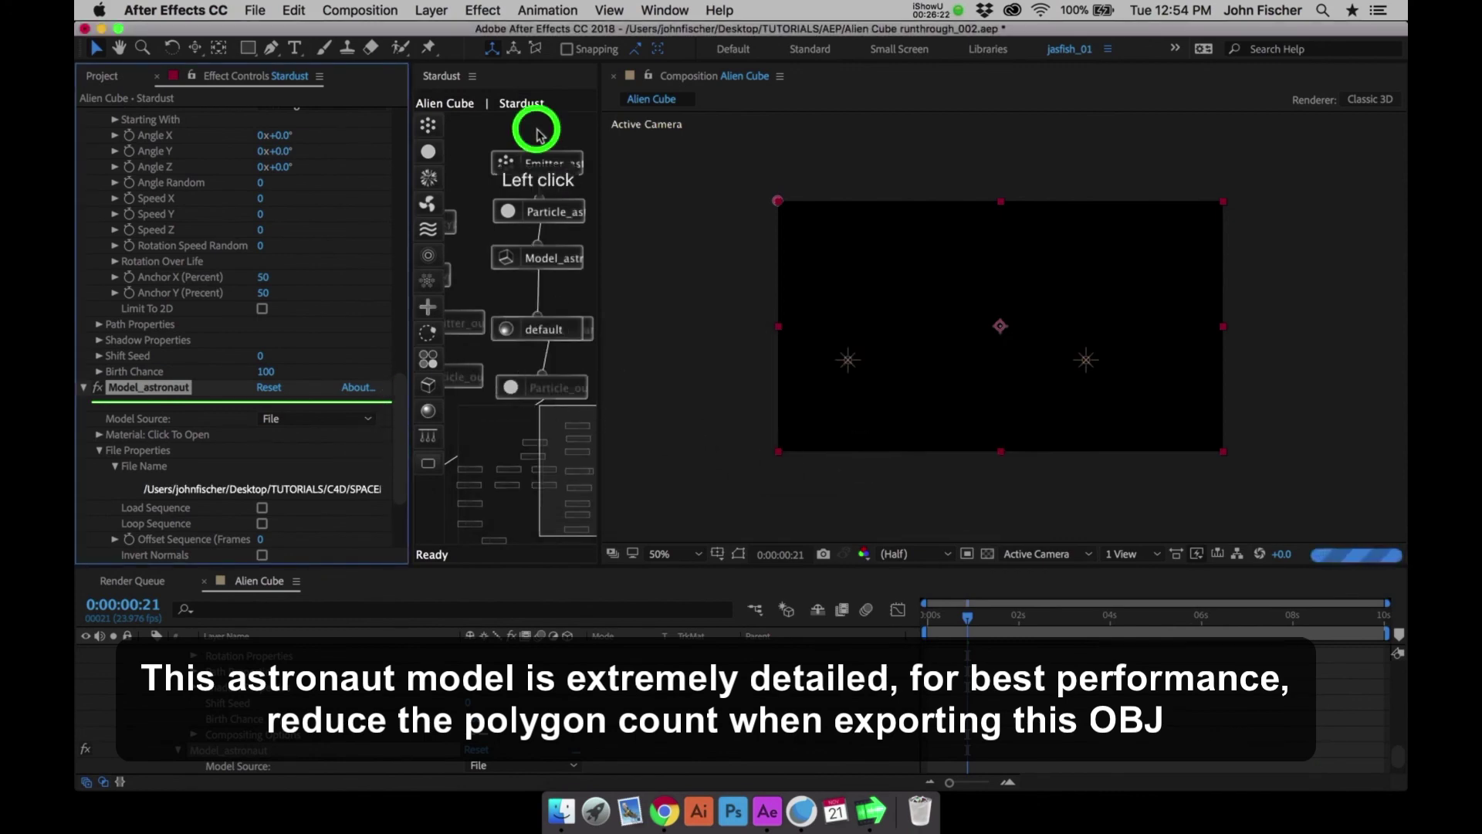
key(grave)
drag(507, 659, 741, 291)
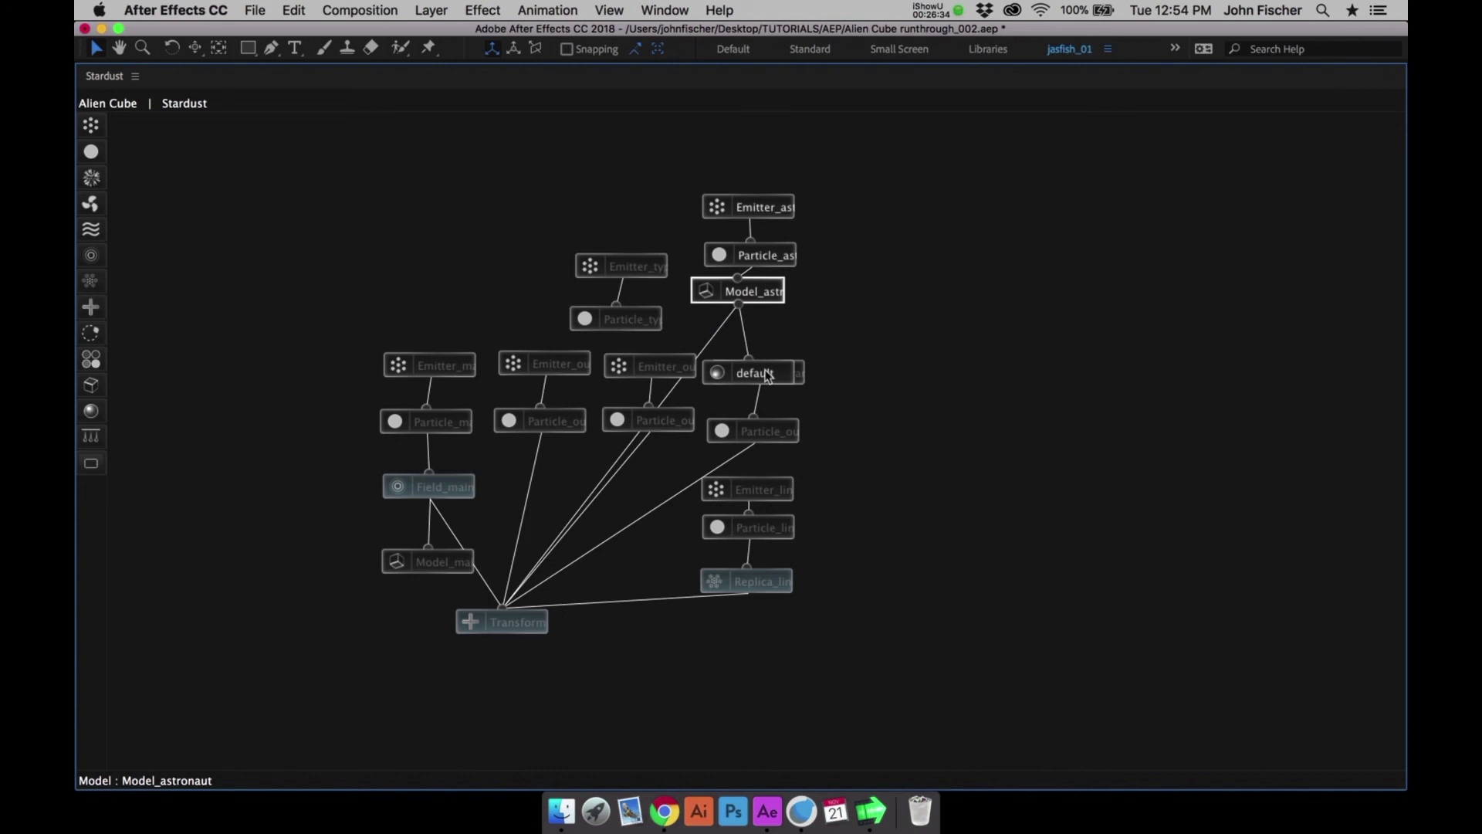
drag(768, 369, 812, 331)
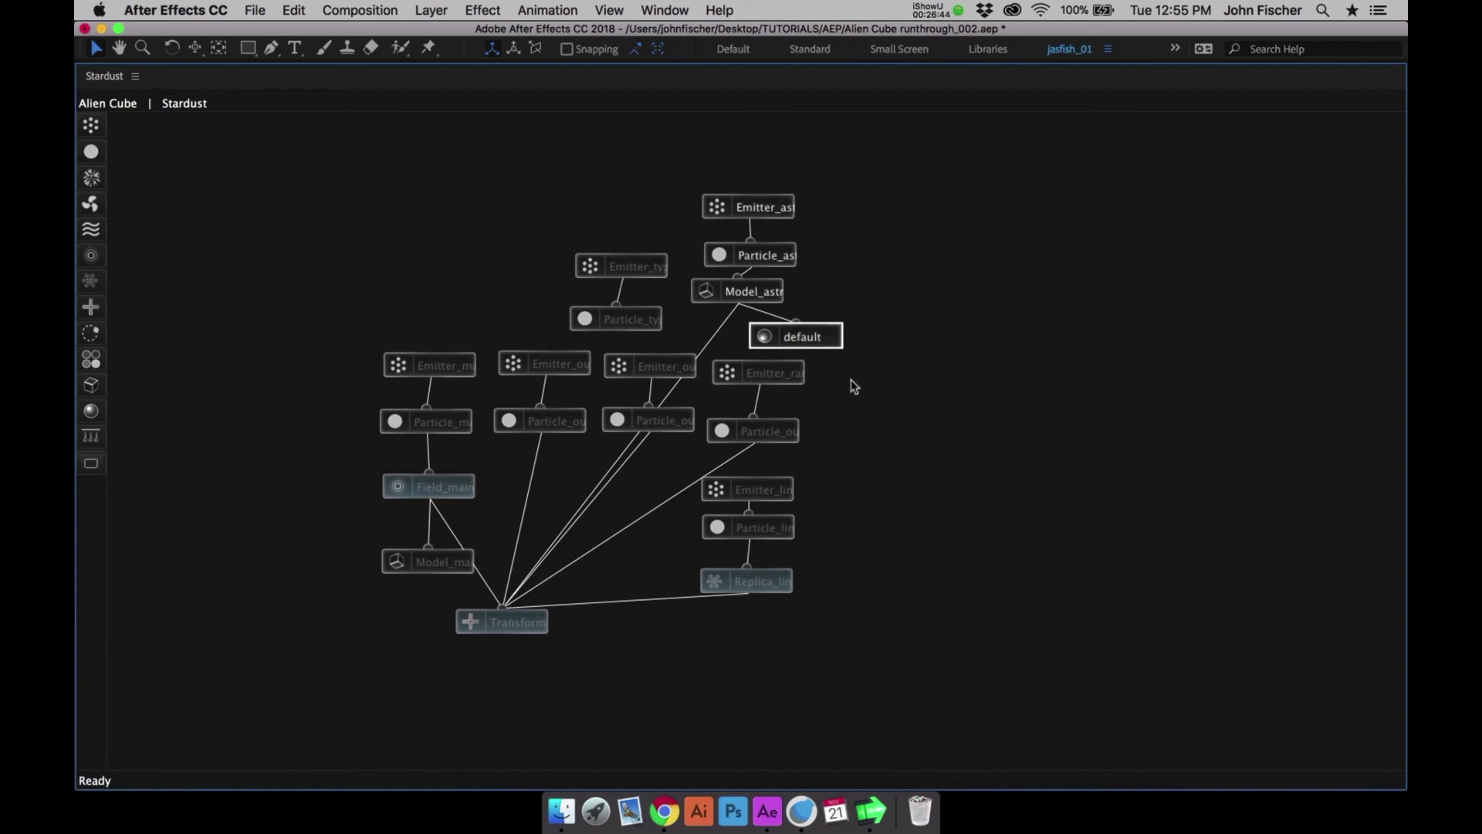
key(grave)
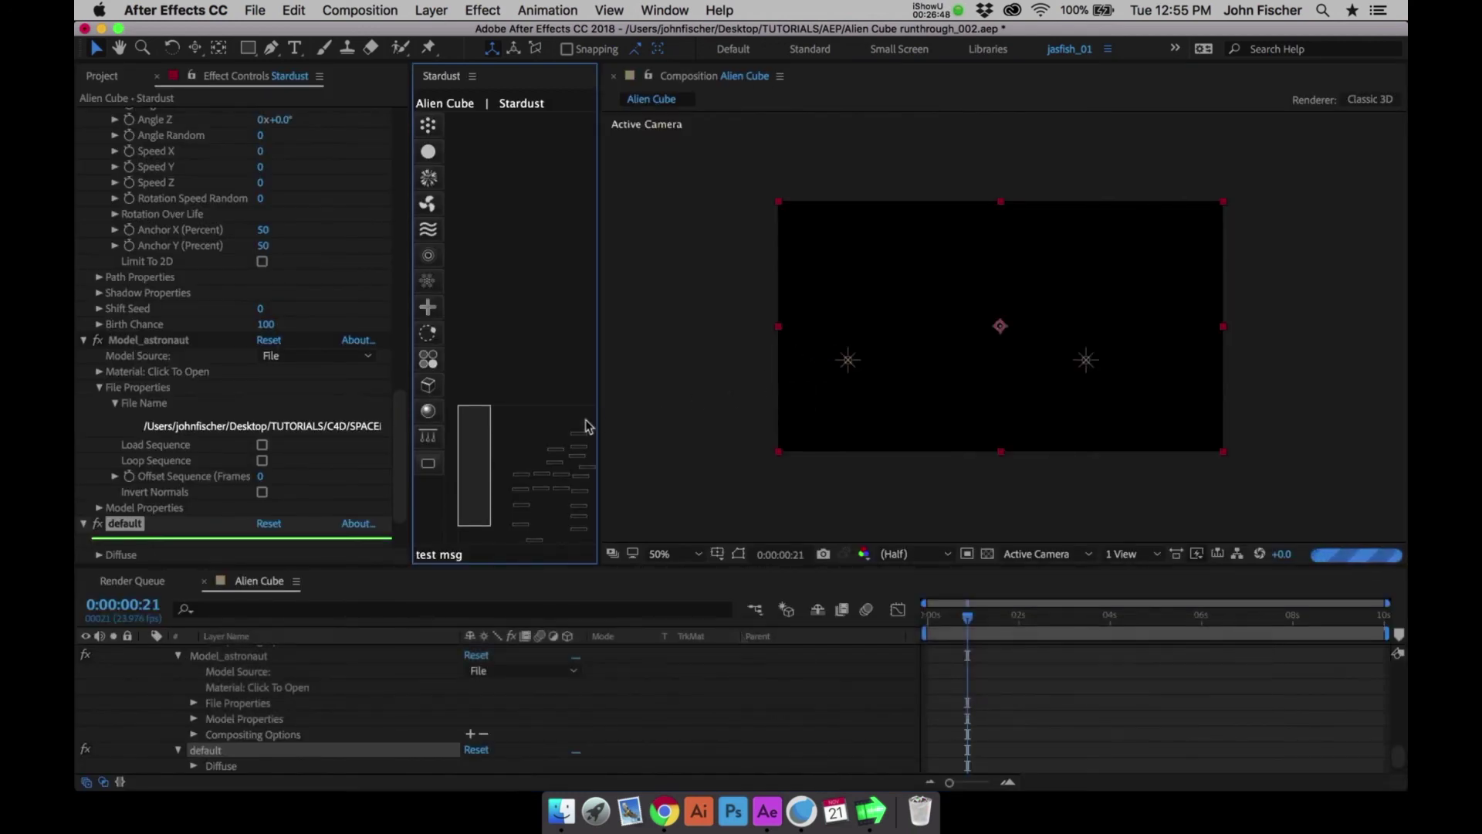
Expand the model properties of Model_astronaut and set the model's size to 5
click(176, 339)
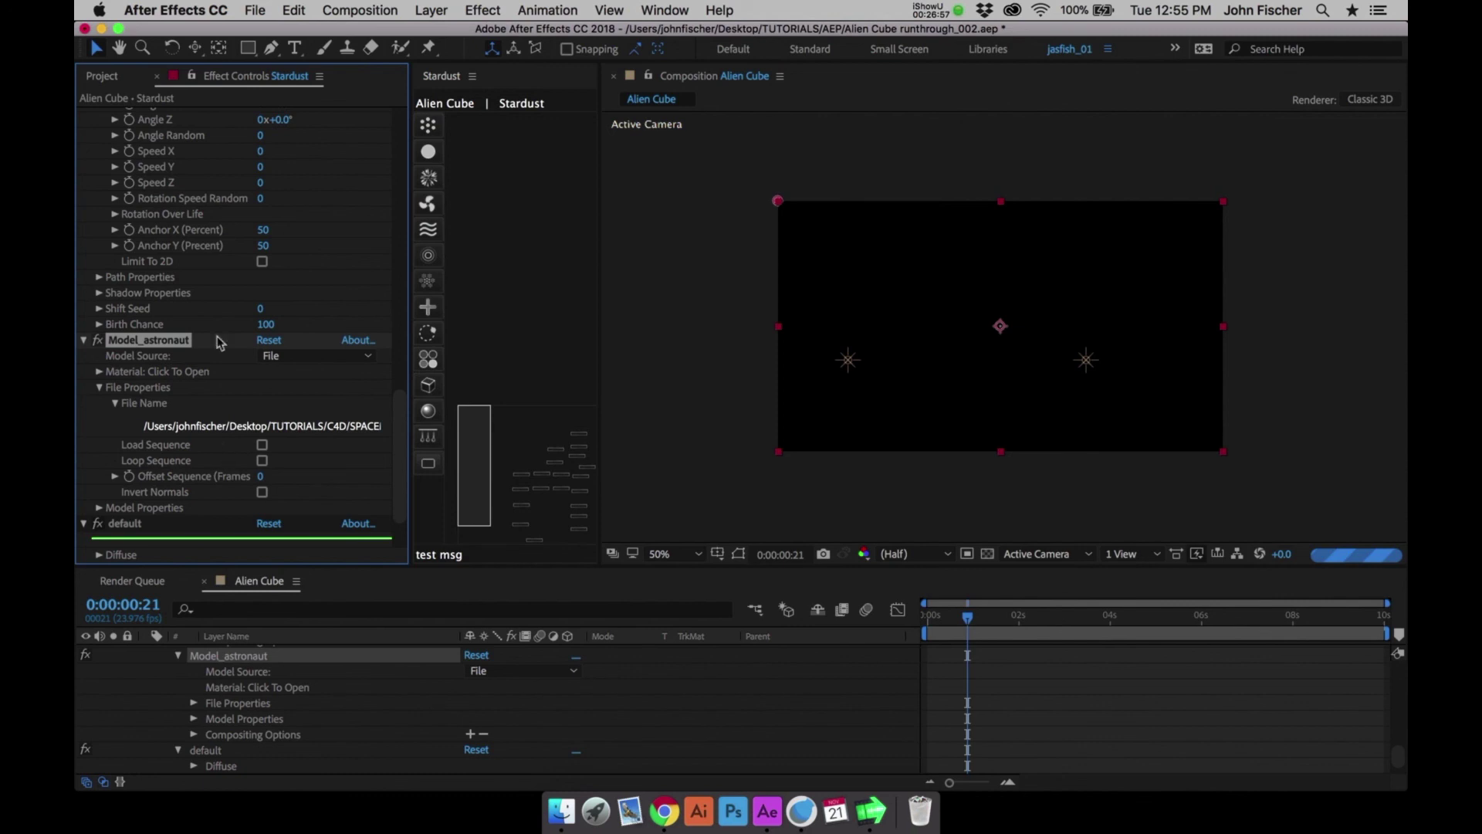
click(101, 508)
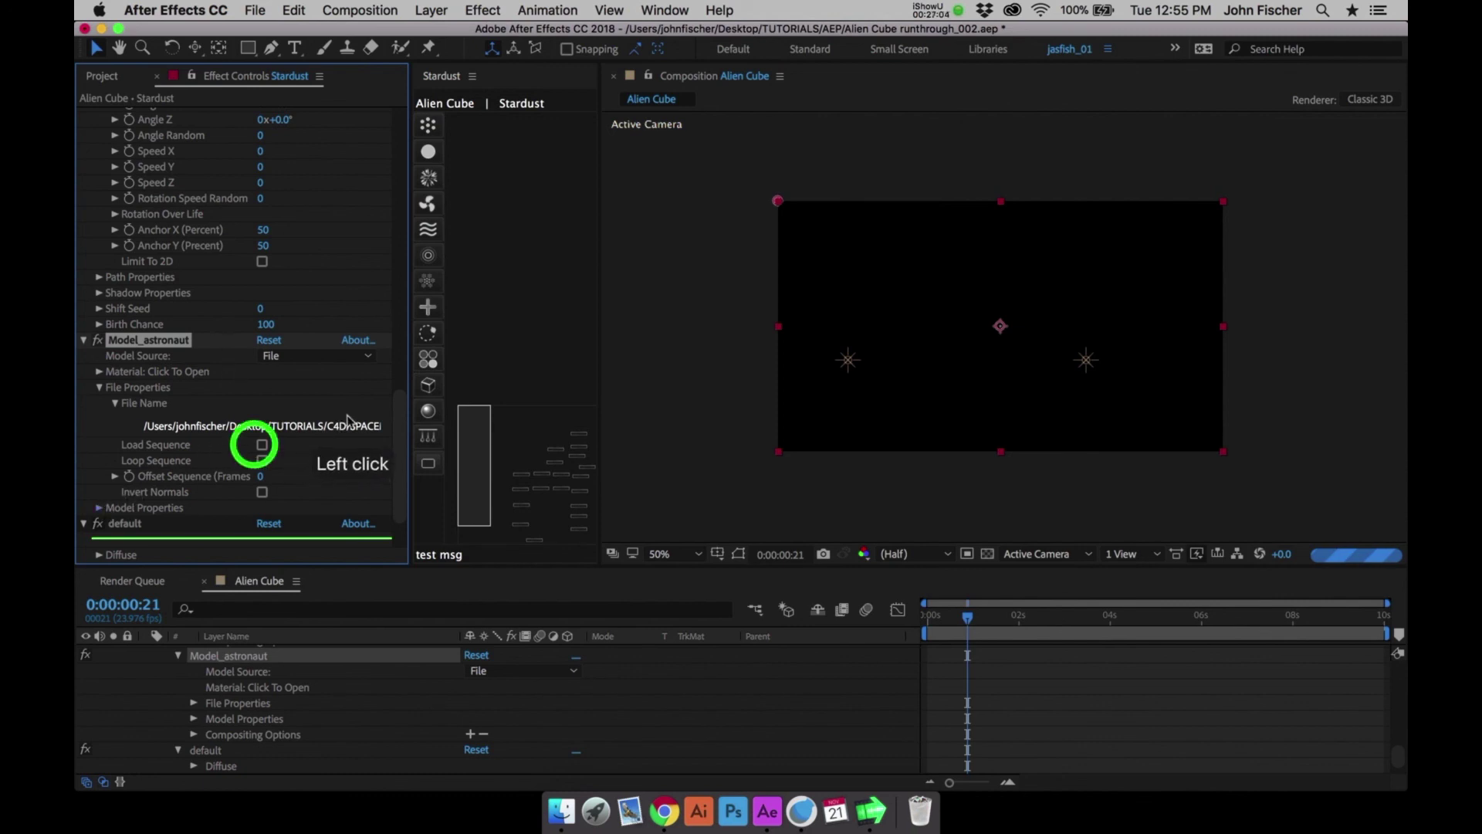
drag(396, 421, 398, 459)
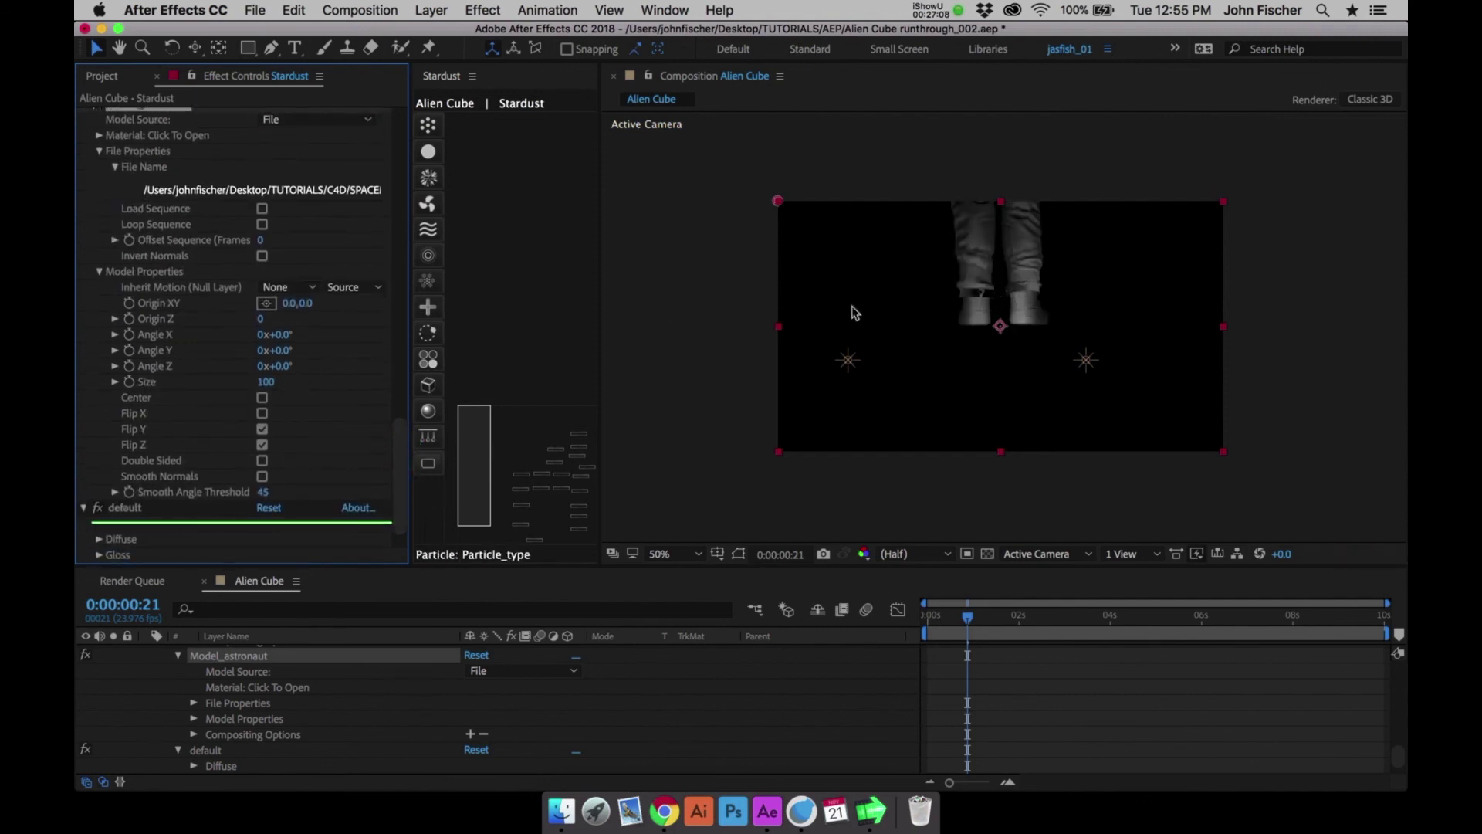
click(271, 382)
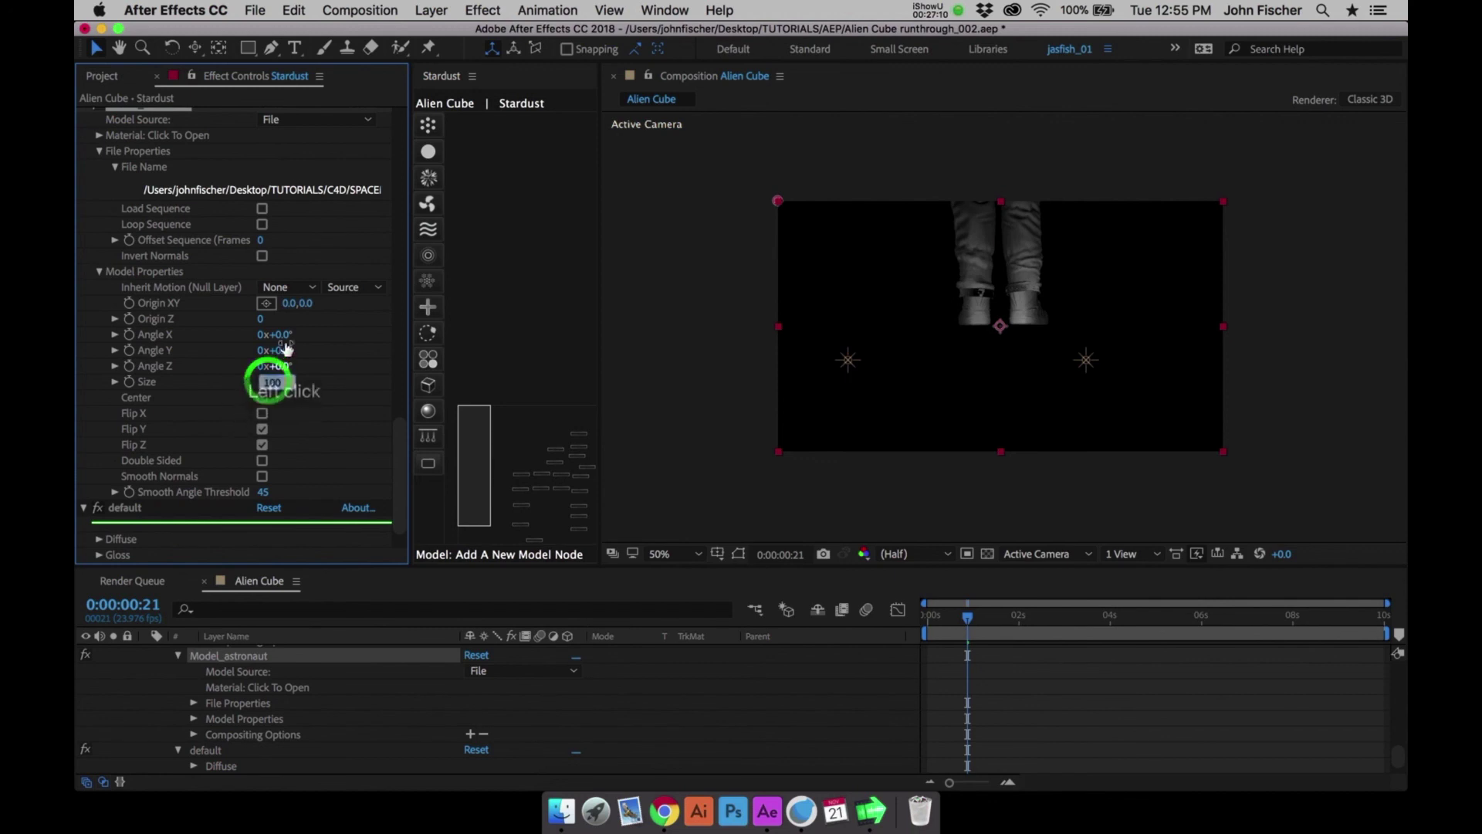
text(5)
key(Return)
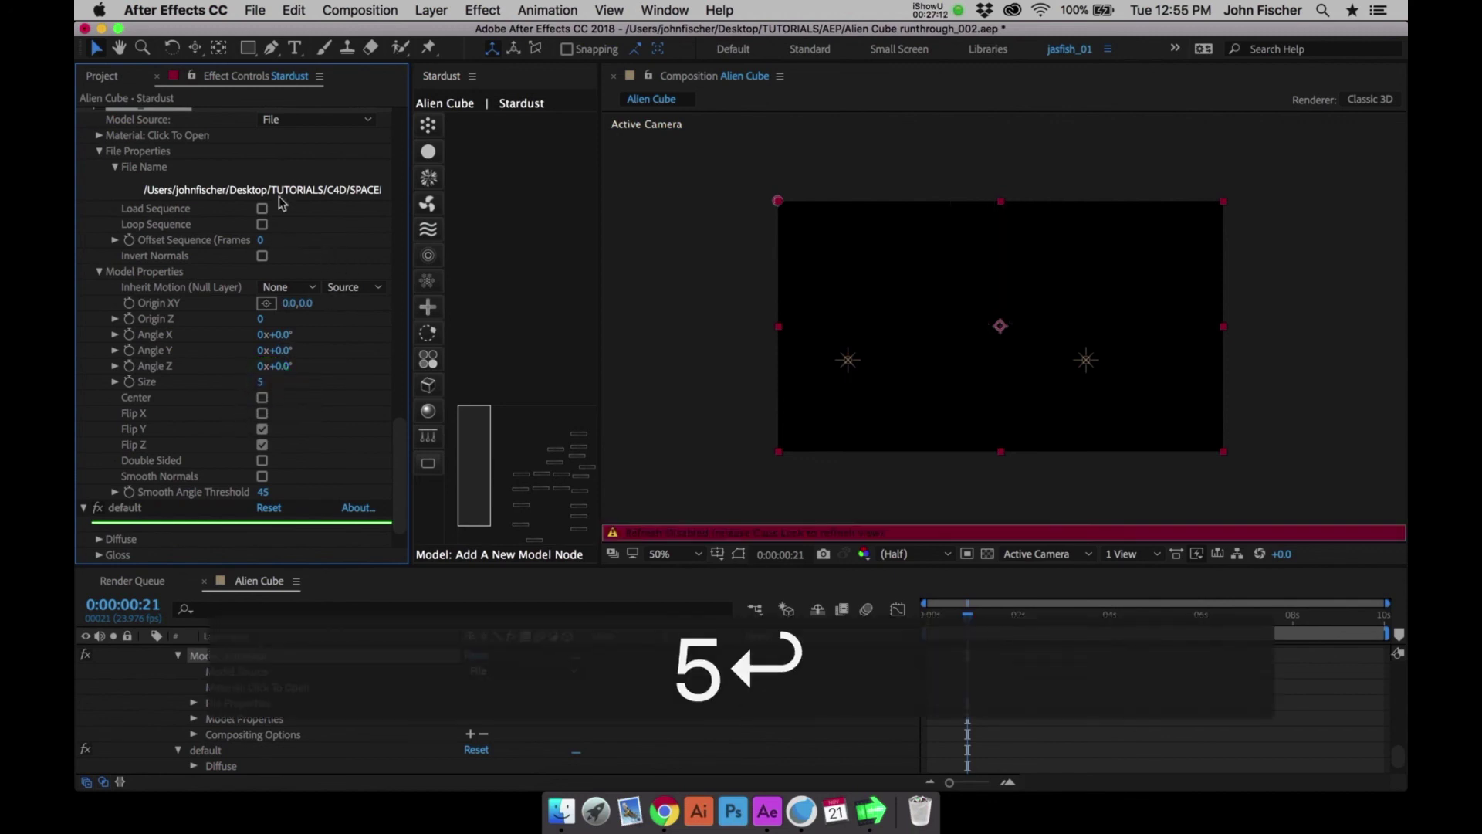
Set the origin of Model_astronaut to -908, 564 in XY and -1000 in Z
click(286, 309)
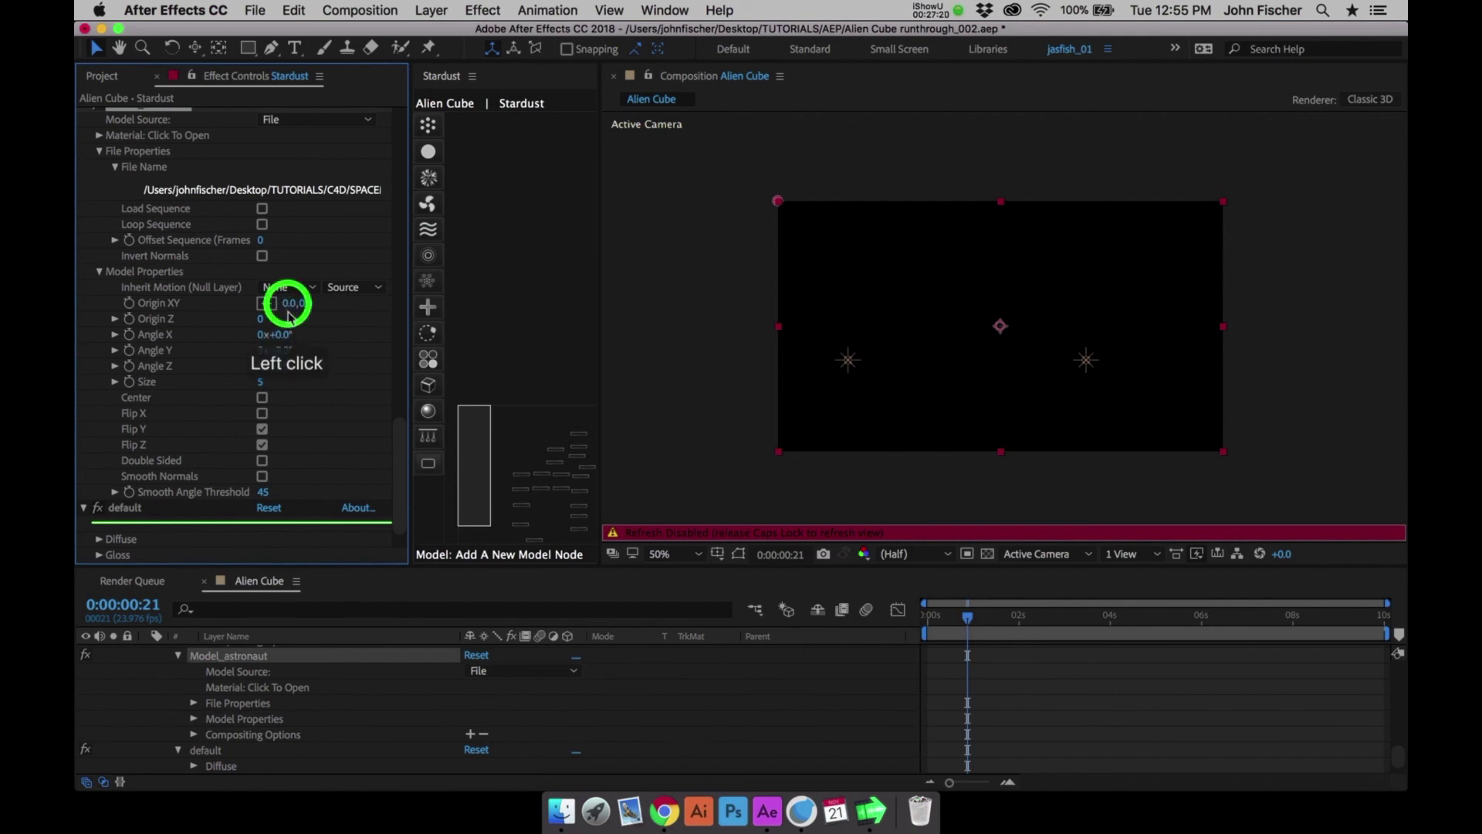
text(0-908)
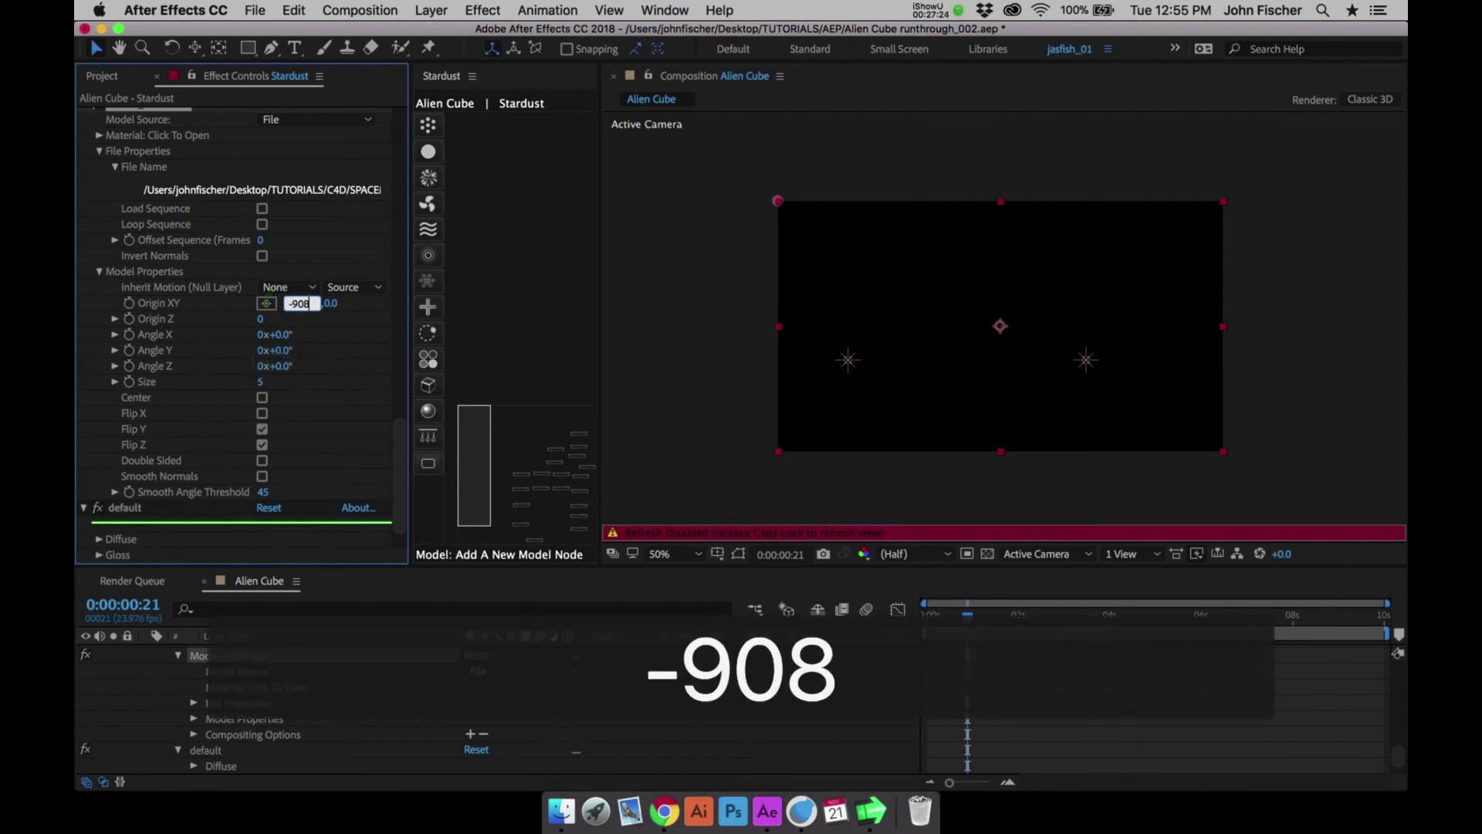
key(Tab)
text(5)
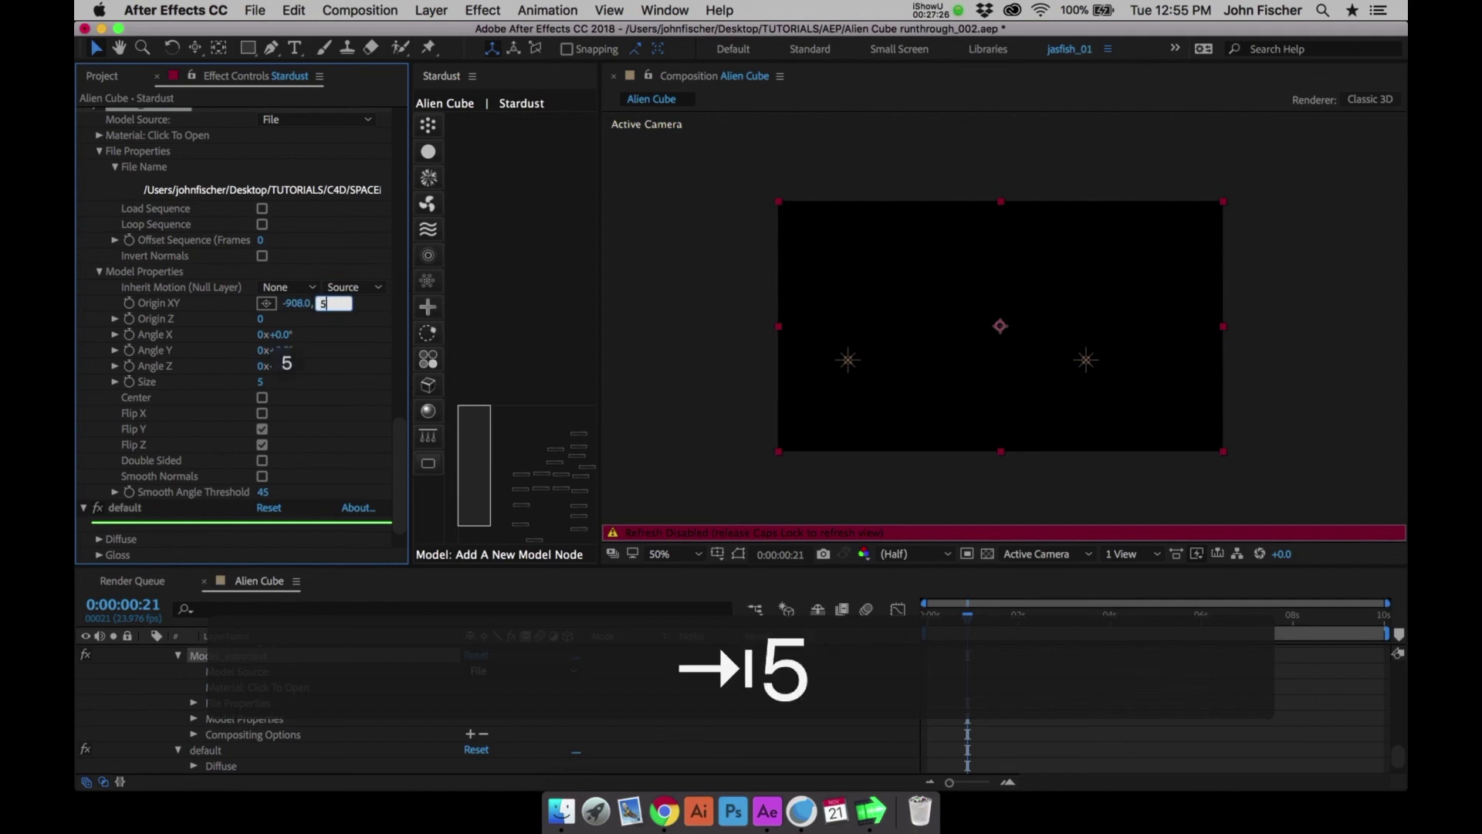
text(64)
key(Return)
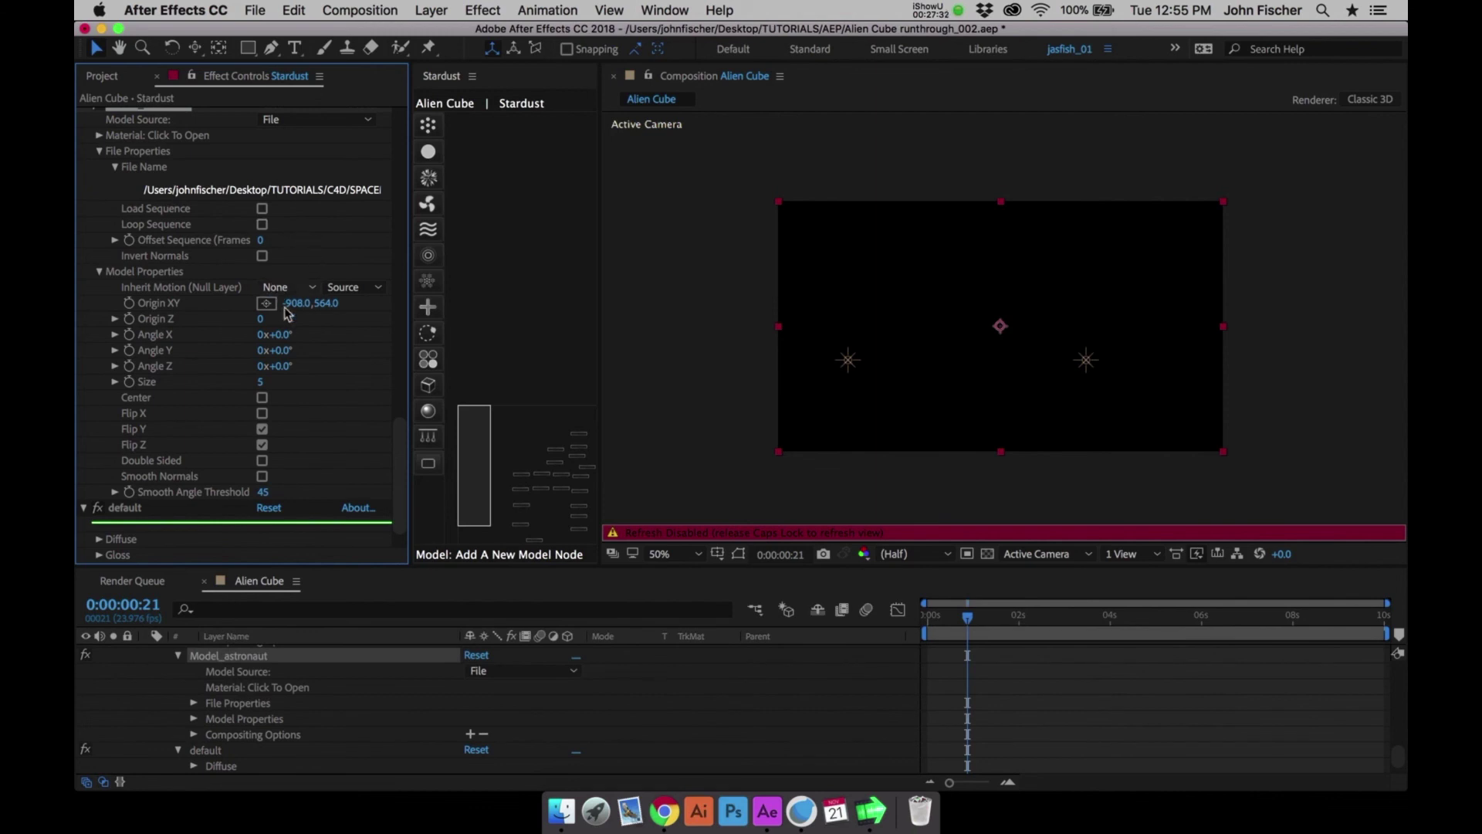
click(262, 320)
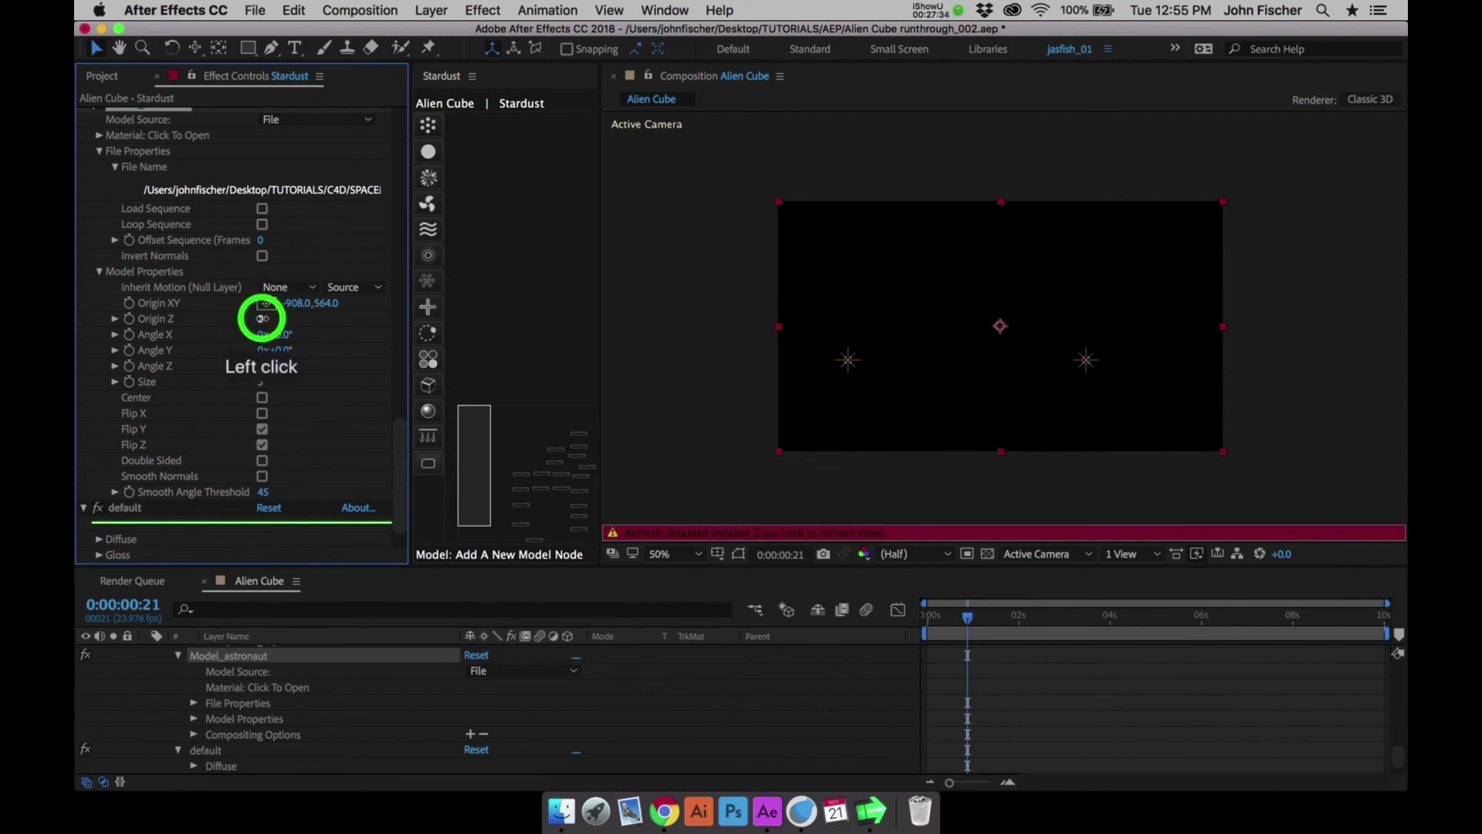
text(-1000)
key(Return)
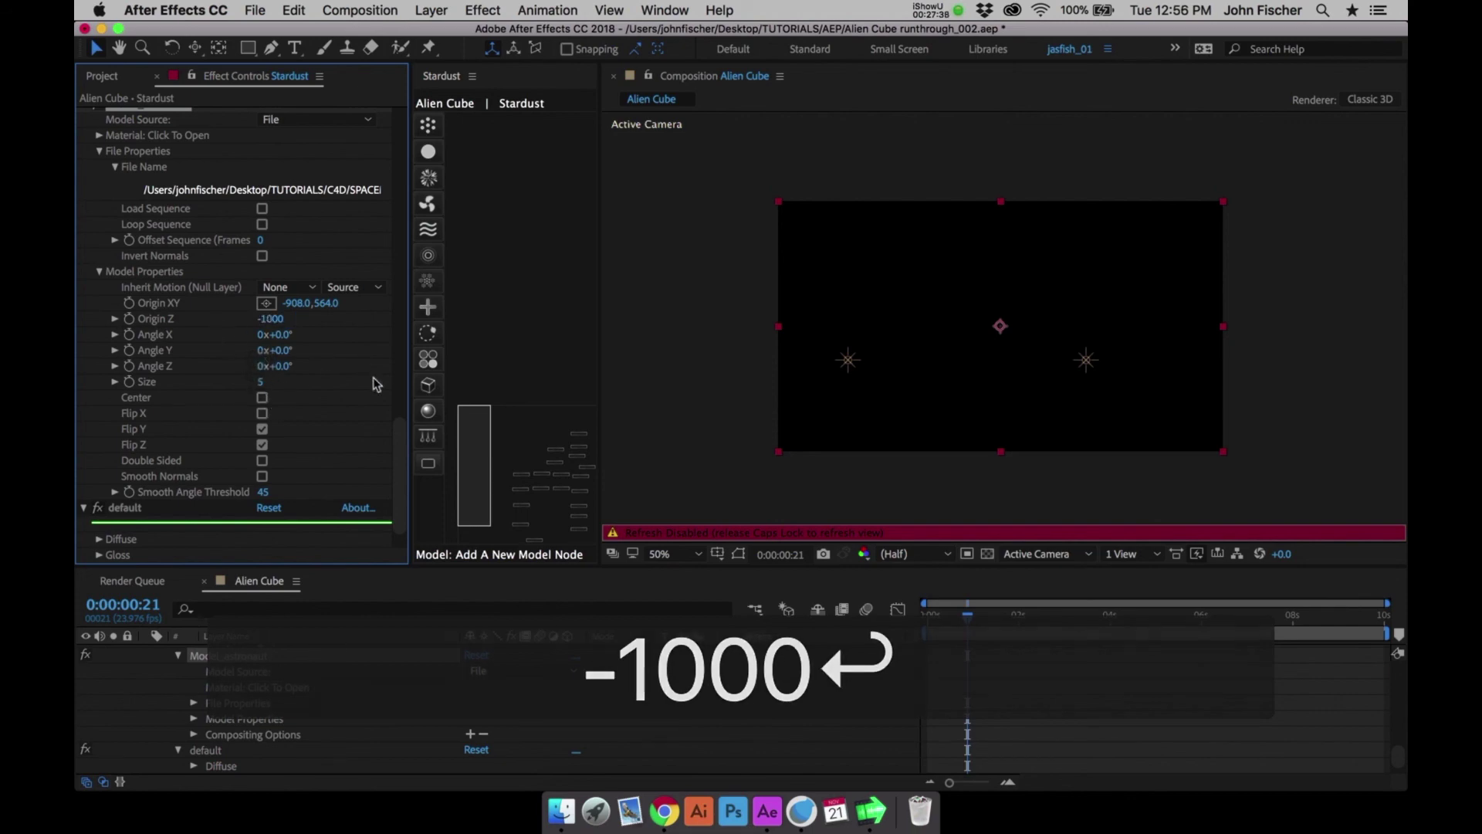
Set the life of Particle_astronaut to 10 seconds and re-enable view refresh to preview the composition at 0:00:01:12
click(401, 430)
drag(401, 409, 372, 246)
click(267, 232)
text(10)
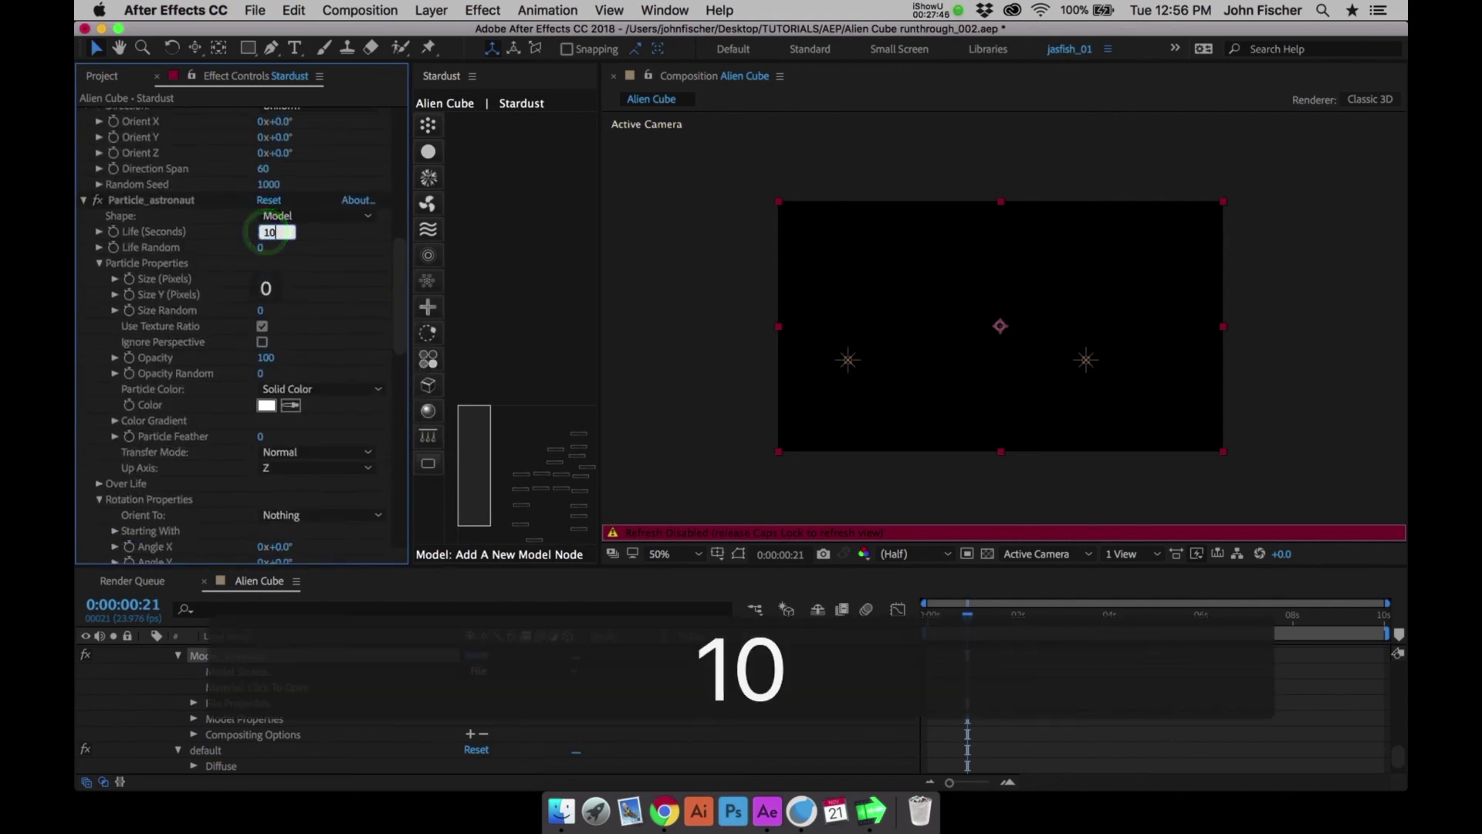
key(Return)
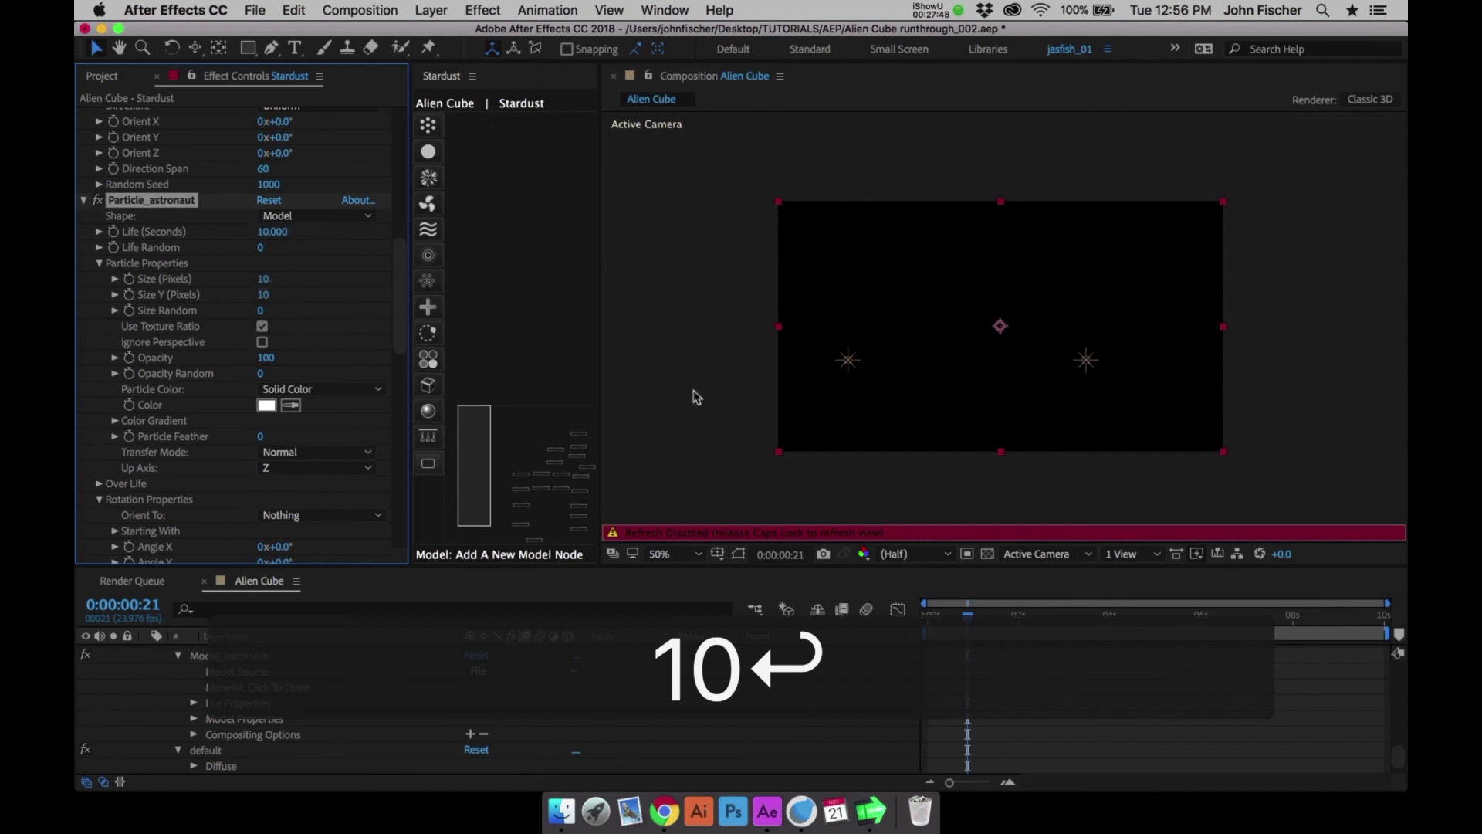
key(Caps_Lock)
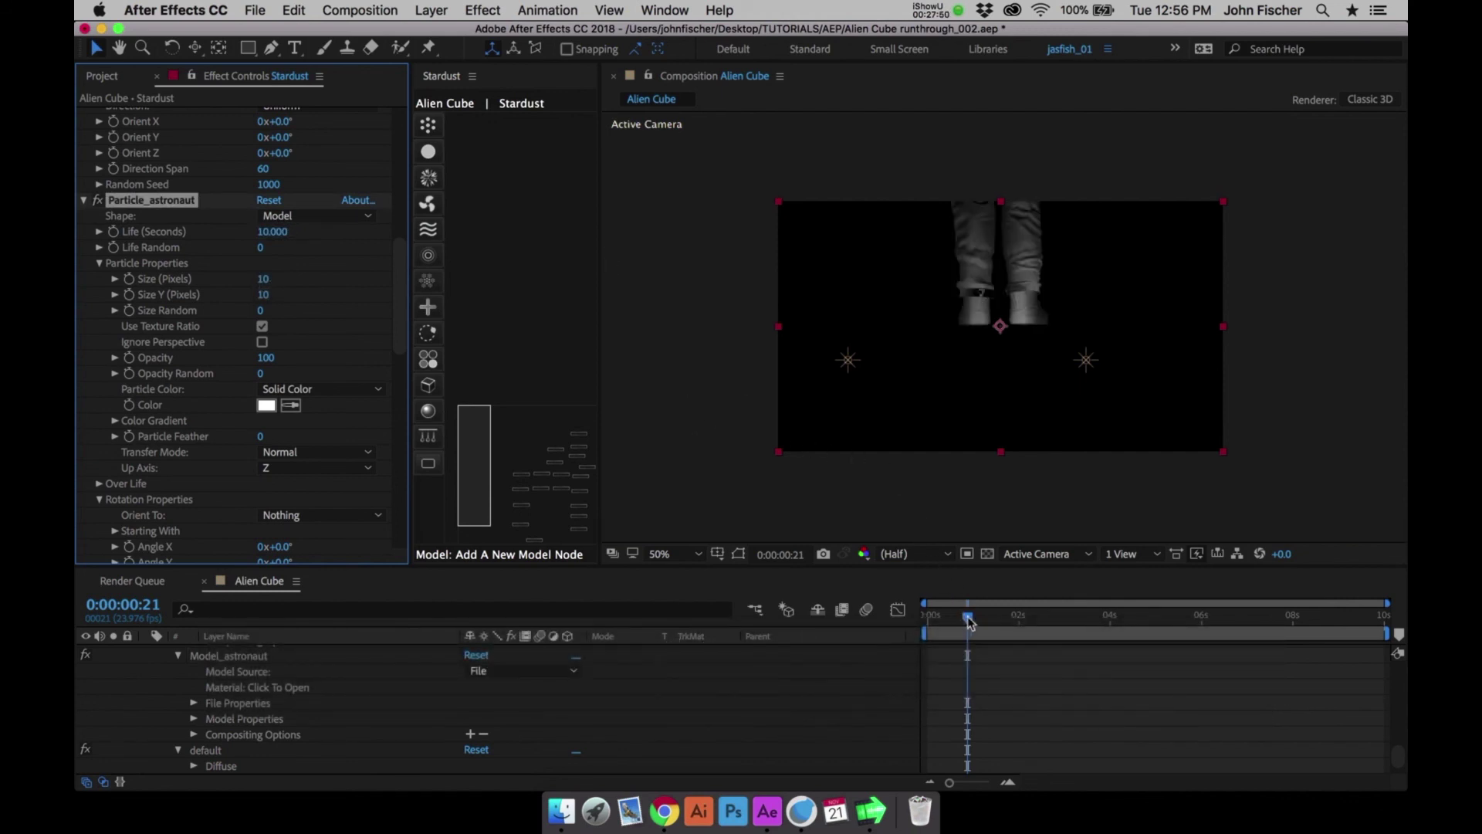
drag(966, 616, 996, 616)
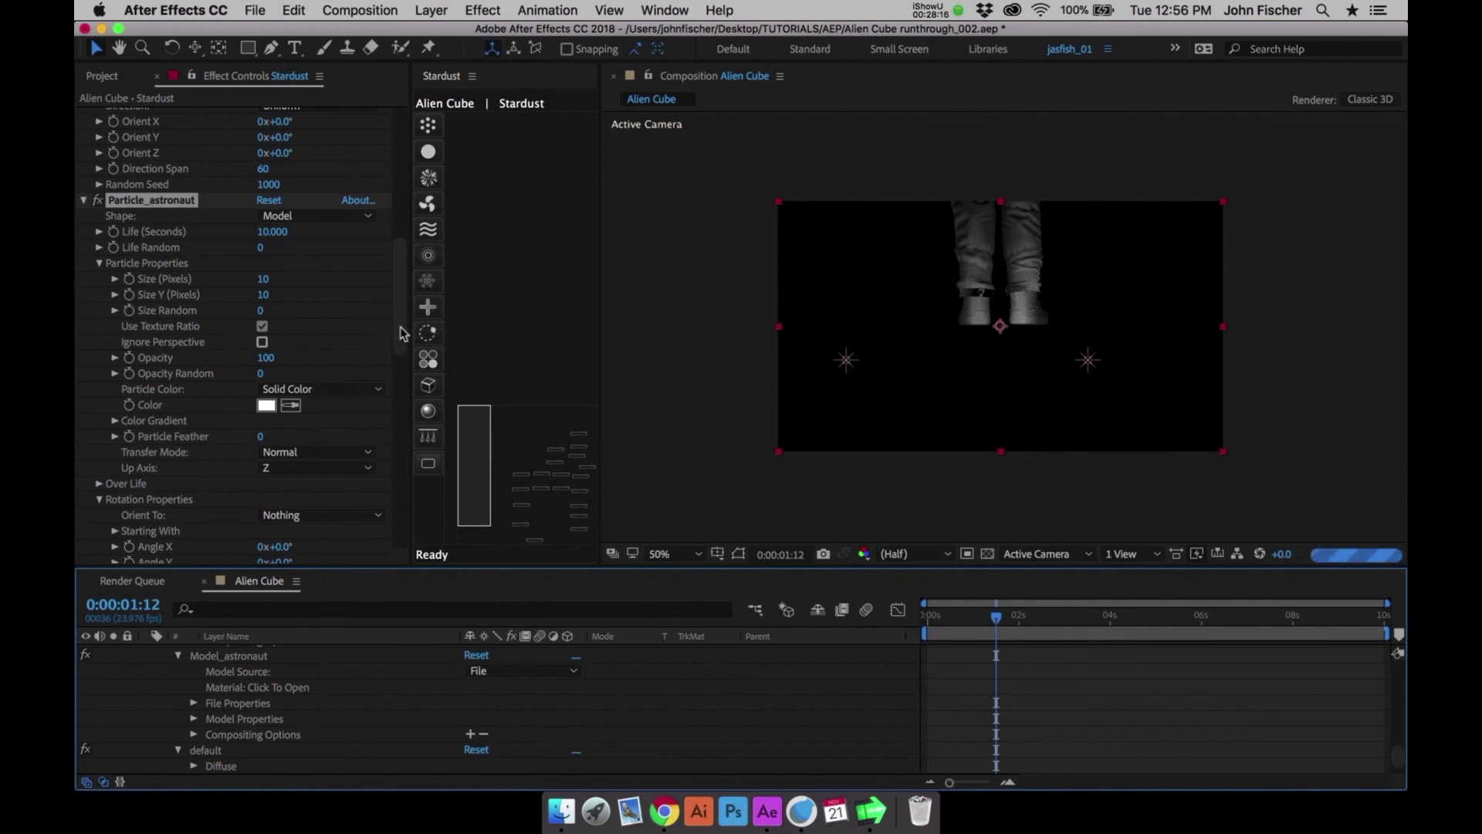
Collapse the settings of Emitter_astronaut, Particle_astronaut, Model_astronaut and the default material
drag(400, 328, 397, 148)
click(83, 382)
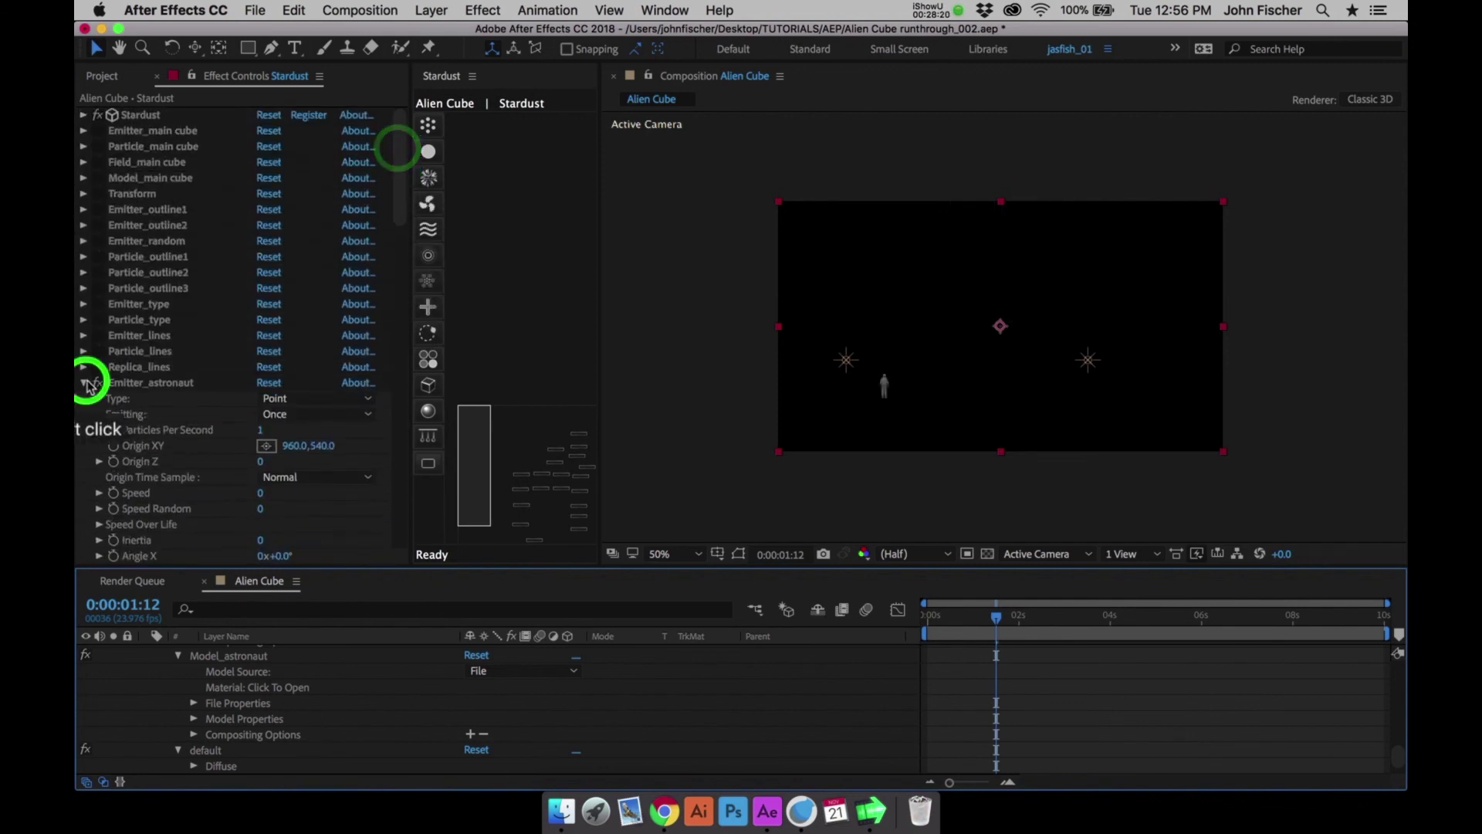
click(83, 397)
click(83, 414)
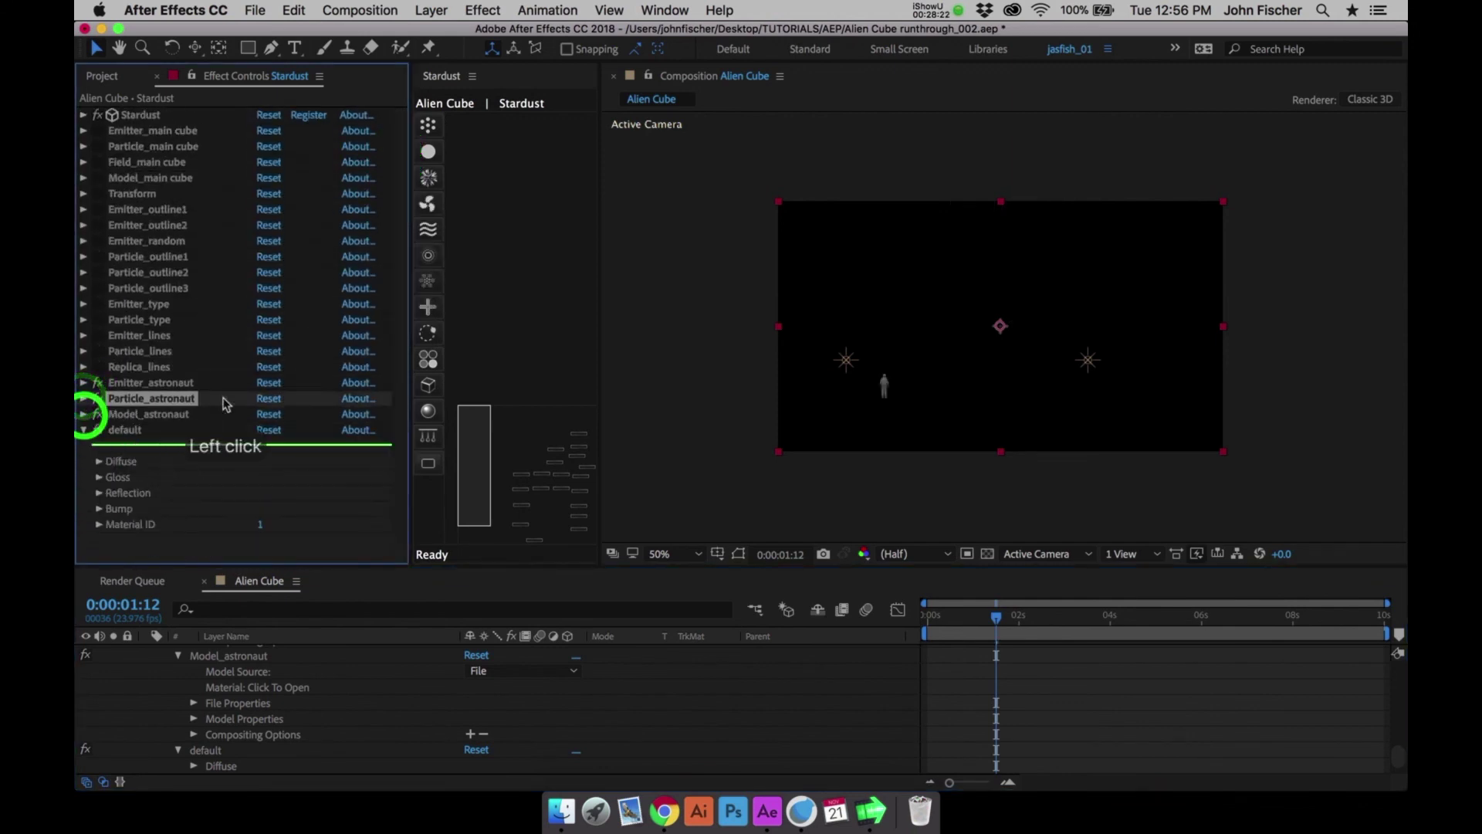
click(84, 430)
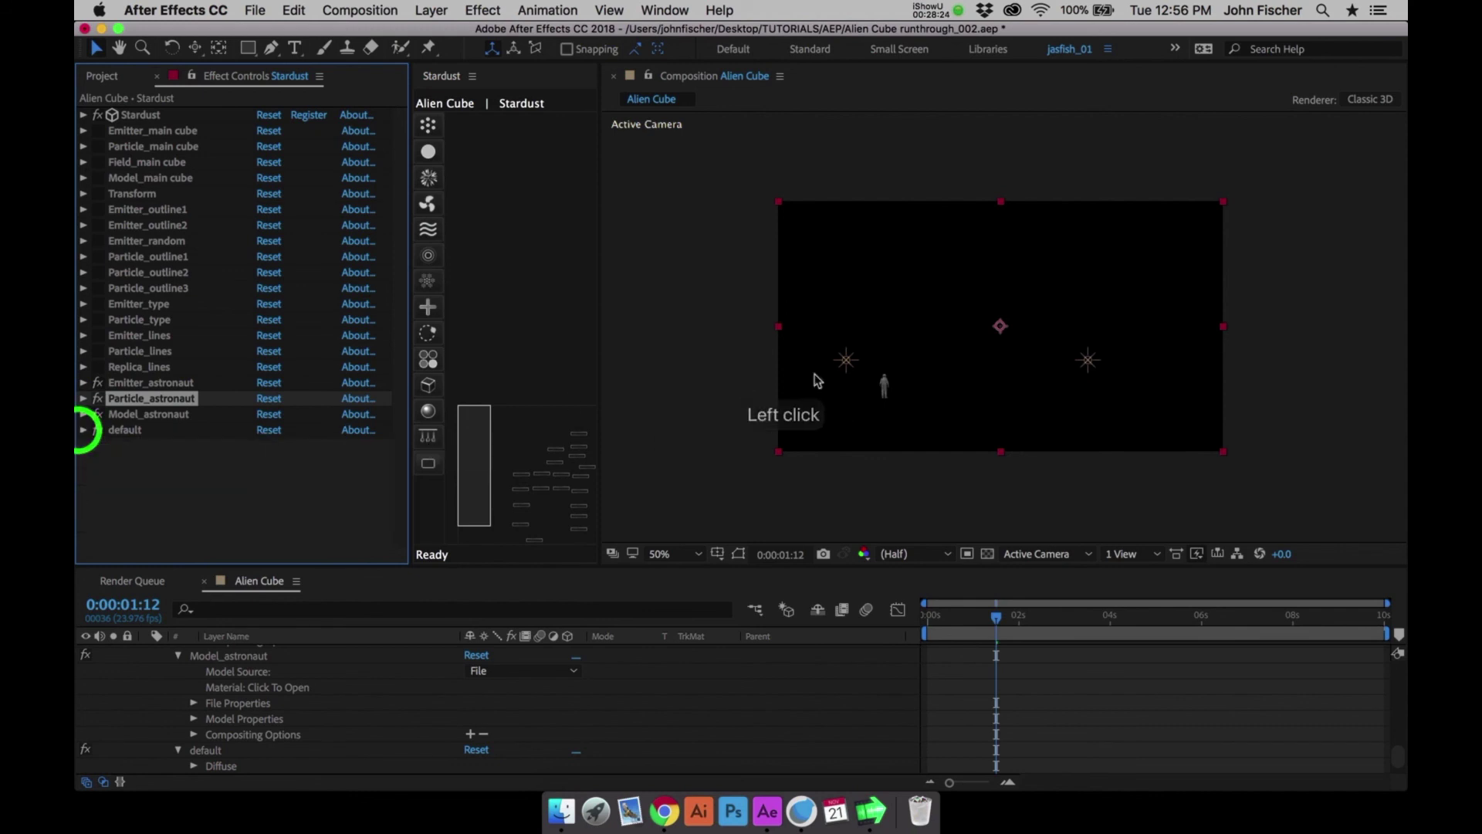
Re-enable all disabled effects from Emitter_main cube through Replica_lines and save the project
drag(98, 131, 106, 352)
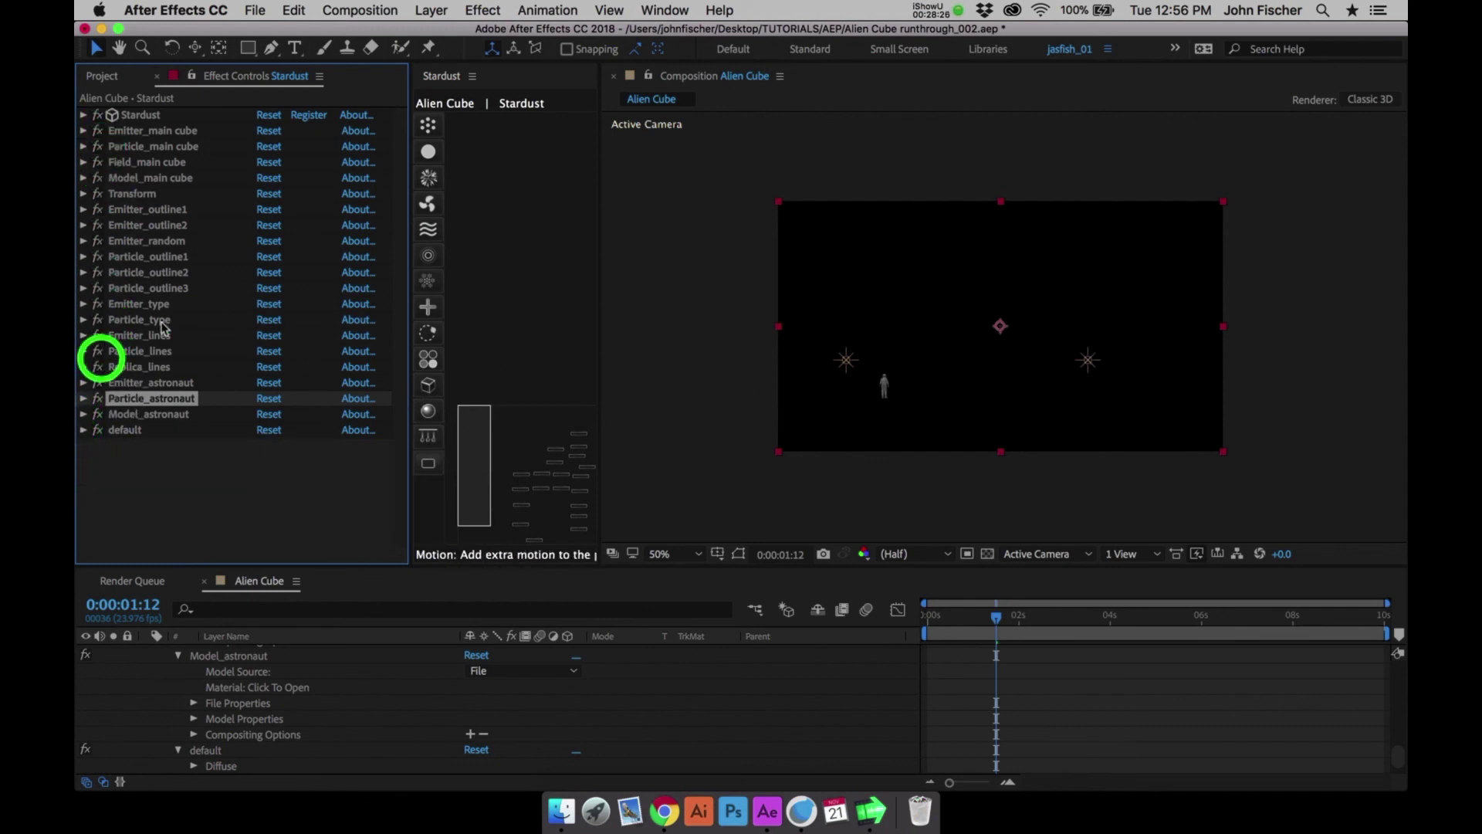
key(super+s)
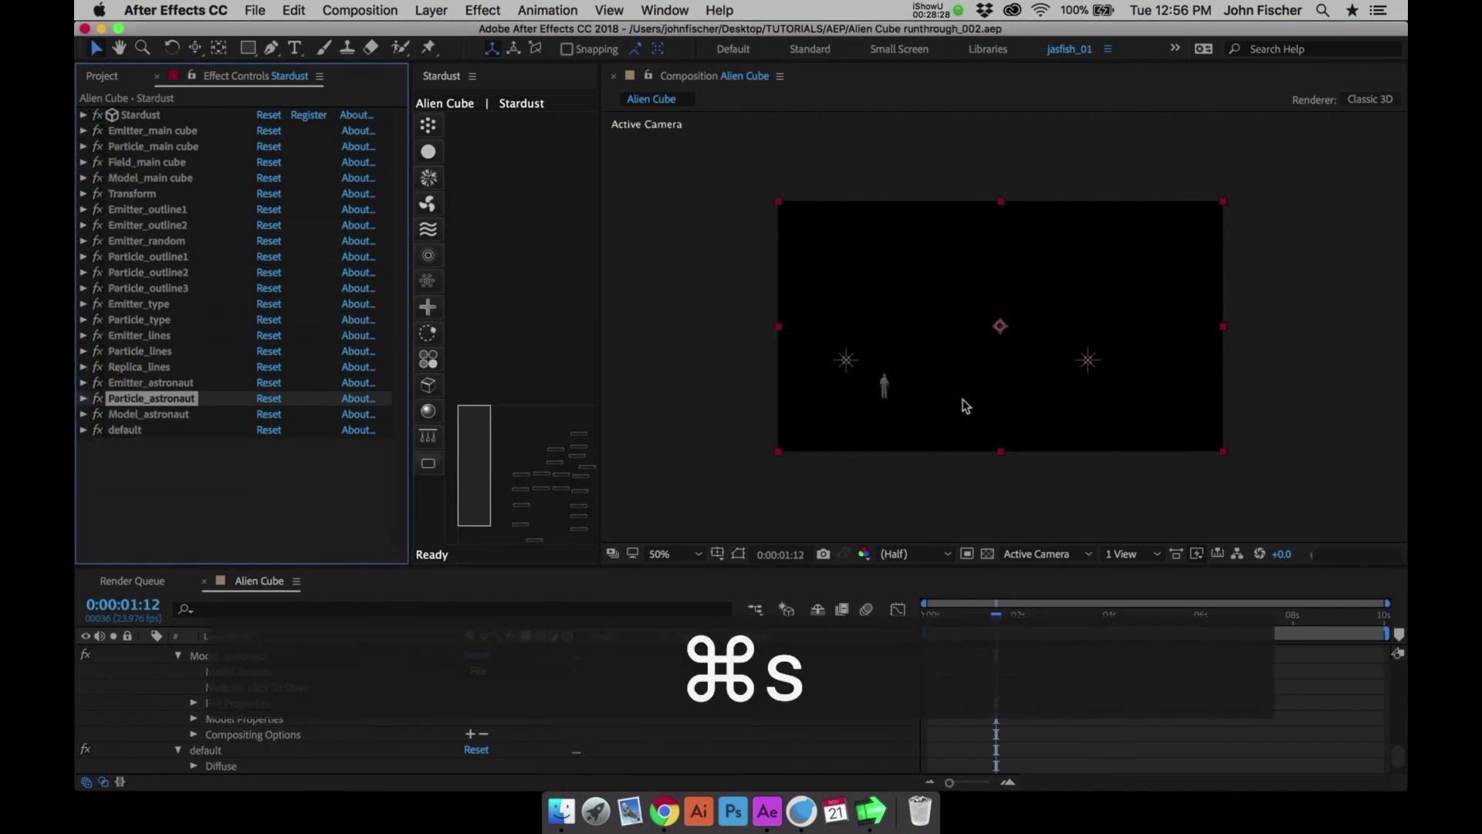